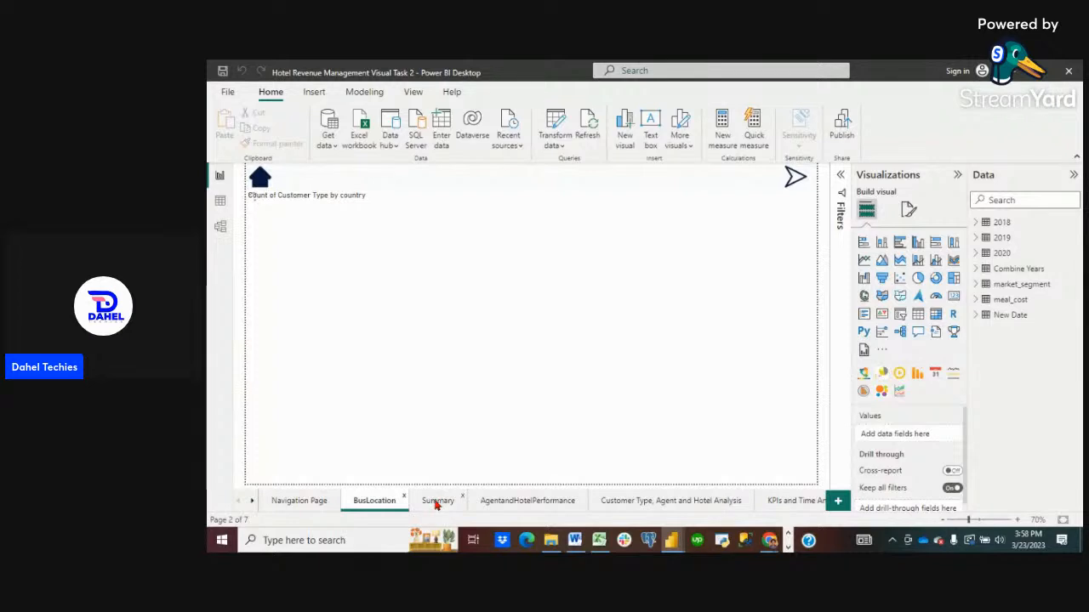
Open the Summary page and cross-filter it by 2019 in the weekend and weekday stays chart, clearing the selection again.
{"action": "left_click", "coordinate": [436, 502]}
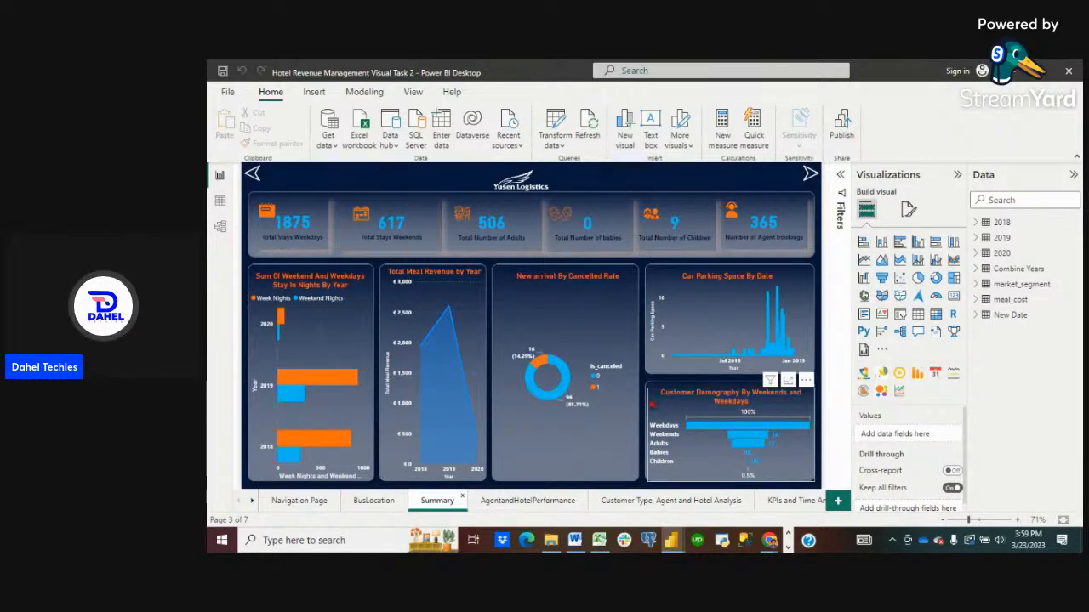
{"action": "left_click", "coordinate": [324, 386]}
{"action": "left_click", "coordinate": [324, 386]}
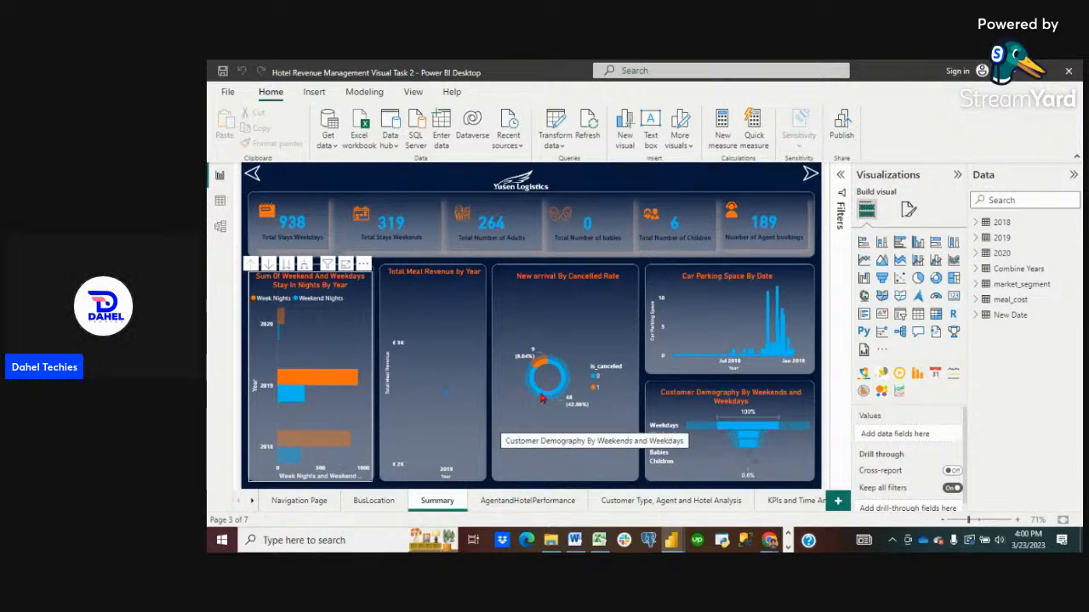
{"action": "left_click", "coordinate": [401, 416]}
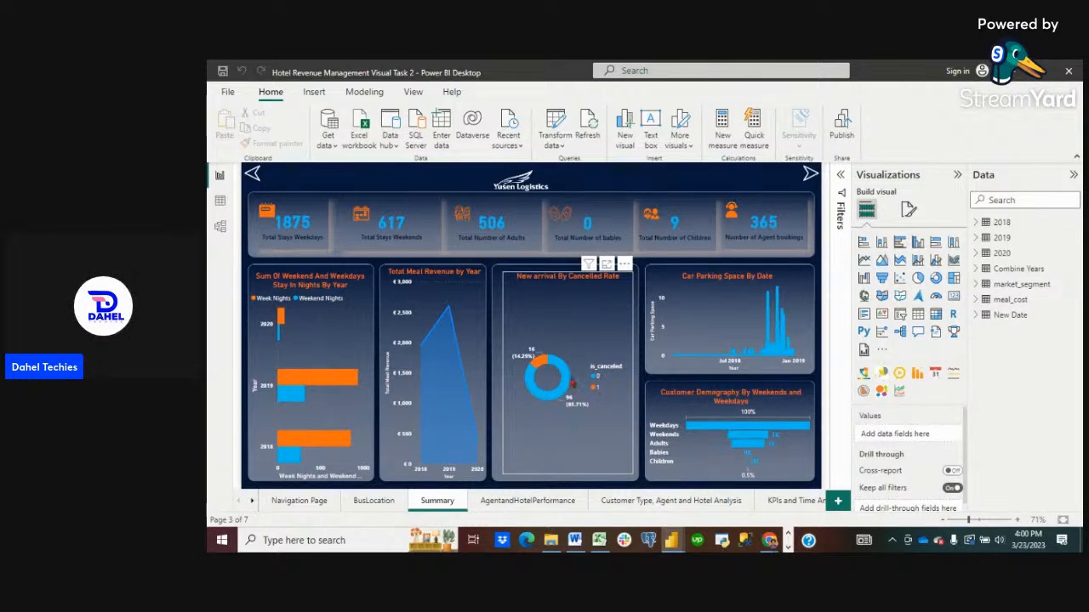
Cross-filter the Summary page by the is_canceled 0 segment of the New arrival donut chart, clearing the selection again.
{"action": "mouse_move", "coordinate": [568, 377]}
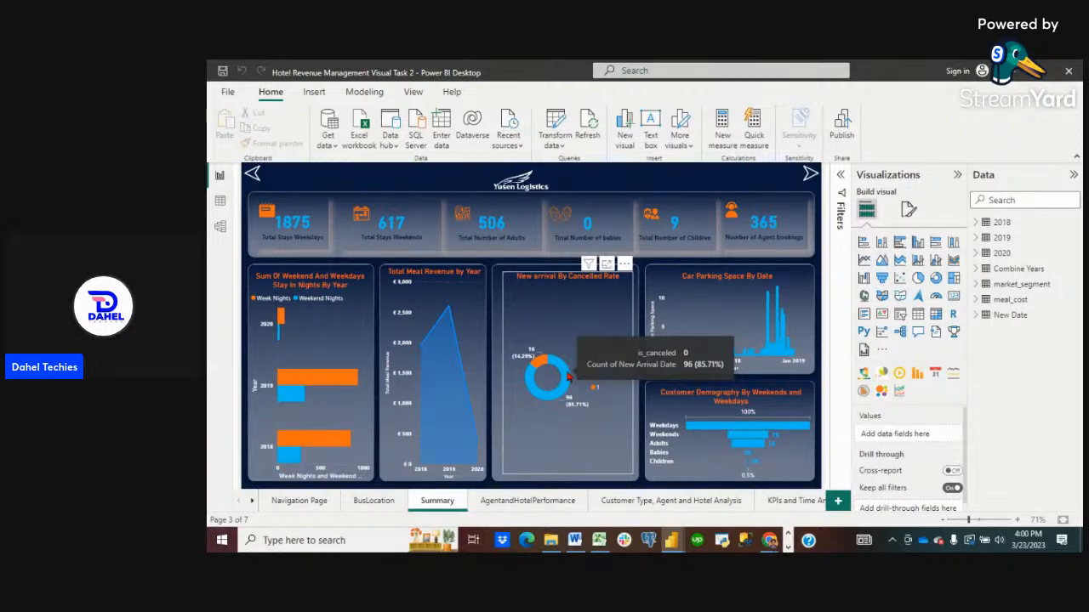
{"action": "left_click", "coordinate": [568, 377]}
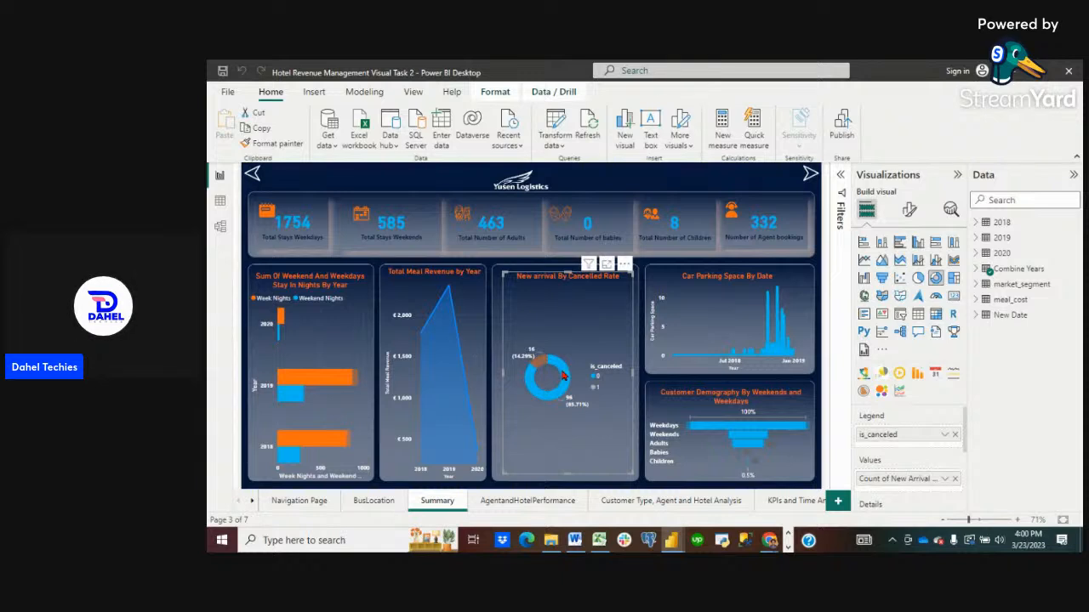
{"action": "mouse_move", "coordinate": [563, 374]}
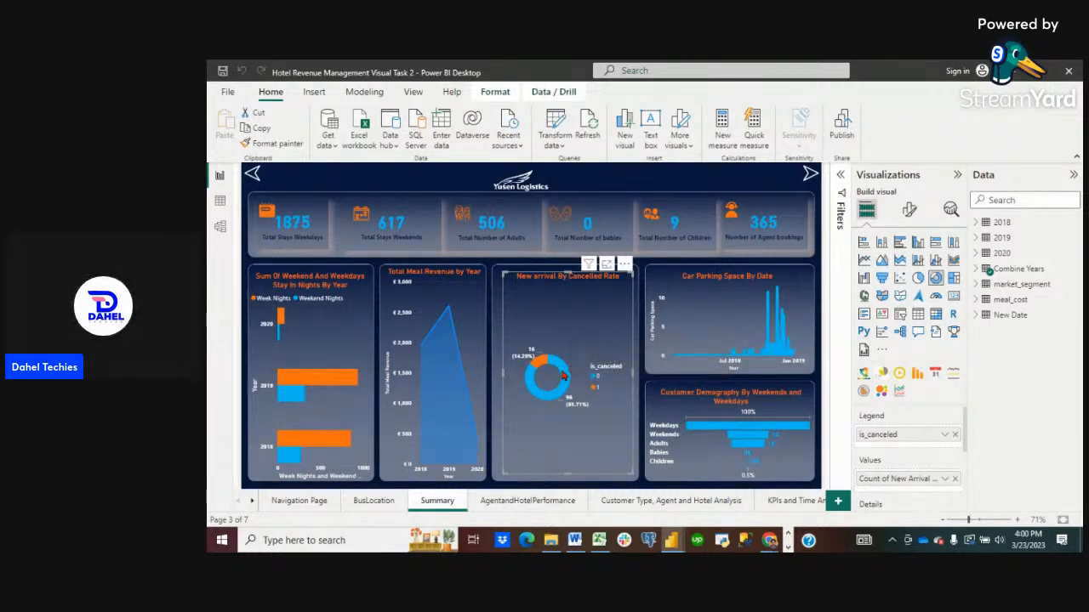
Open the AgentandHotelPerformance page, check the live broadcast in StreamYard in Chrome and return to the Power BI hotel revenue report.
{"action": "left_click", "coordinate": [506, 506]}
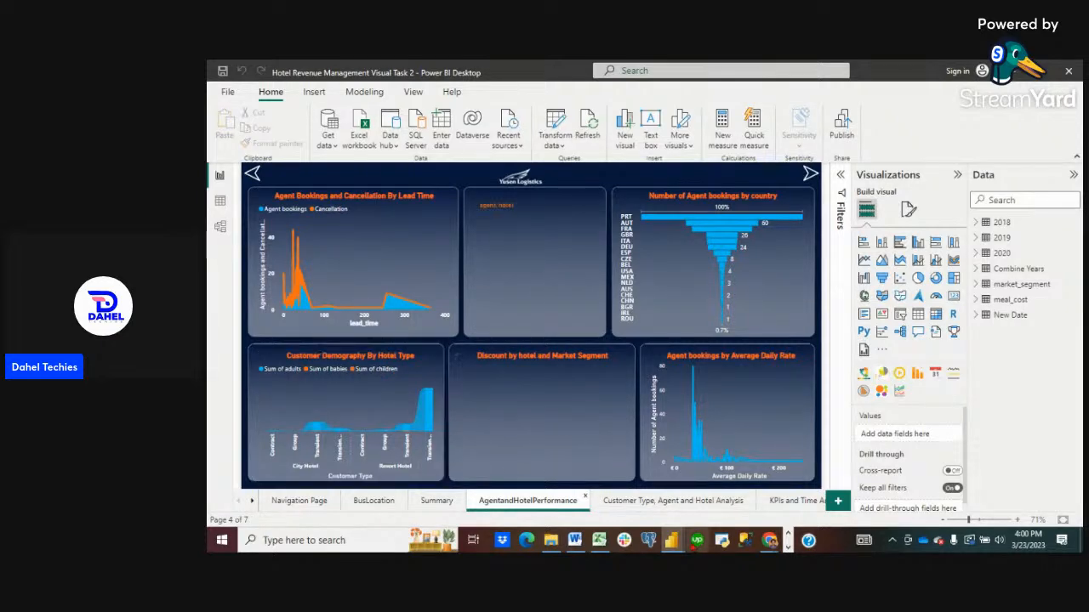
{"action": "mouse_move", "coordinate": [769, 540]}
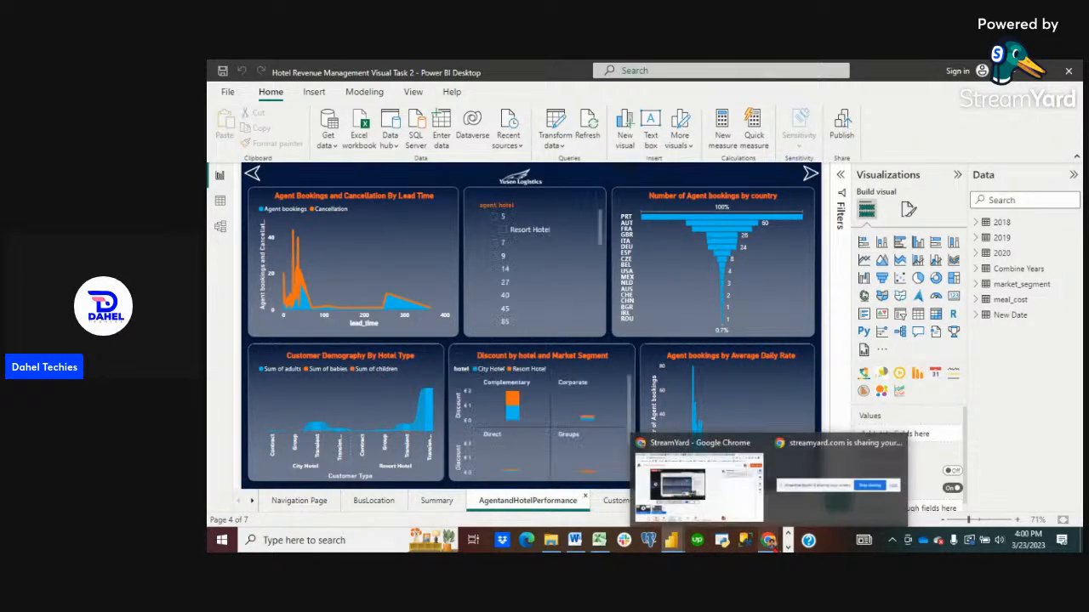
{"action": "left_click", "coordinate": [734, 510]}
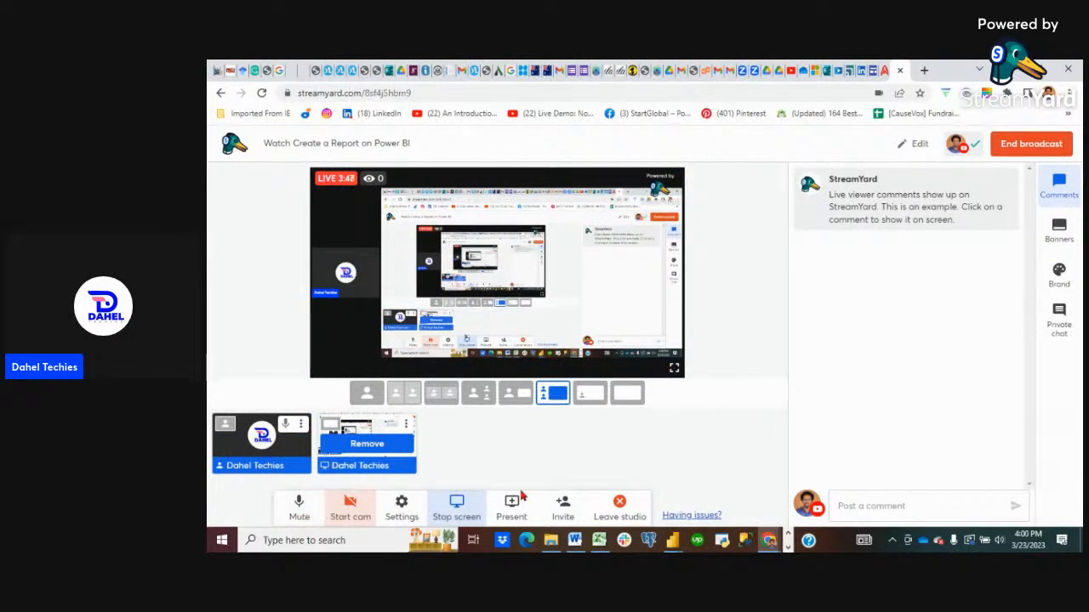
{"action": "mouse_move", "coordinate": [671, 541]}
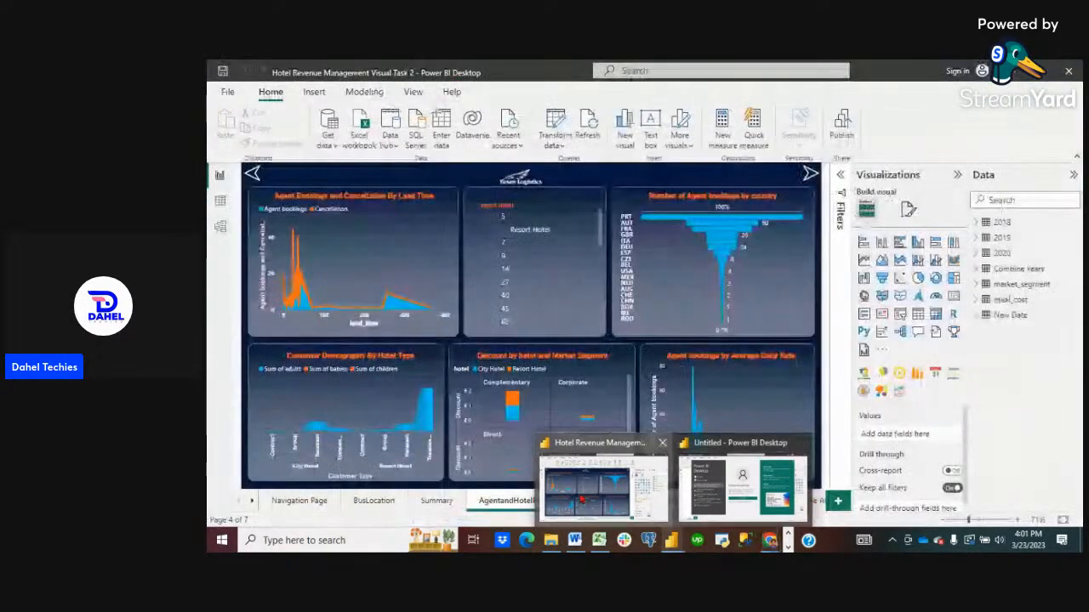
{"action": "left_click", "coordinate": [582, 500]}
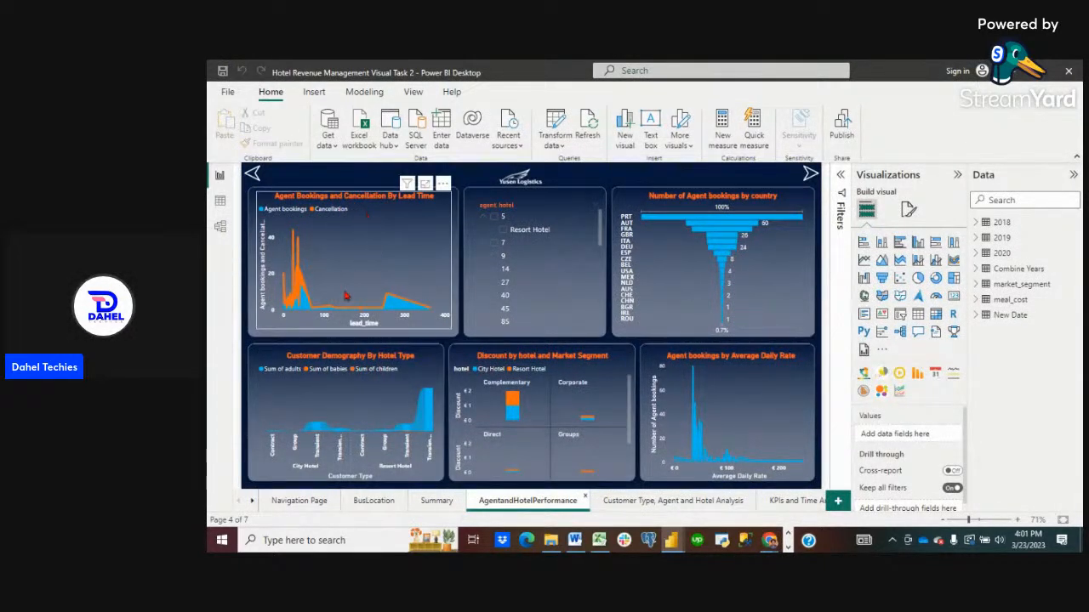
Filter the page by agent 7 in the agent, hotel slicer and by PRT in the country funnel, clearing each selection.
{"action": "mouse_move", "coordinate": [326, 304]}
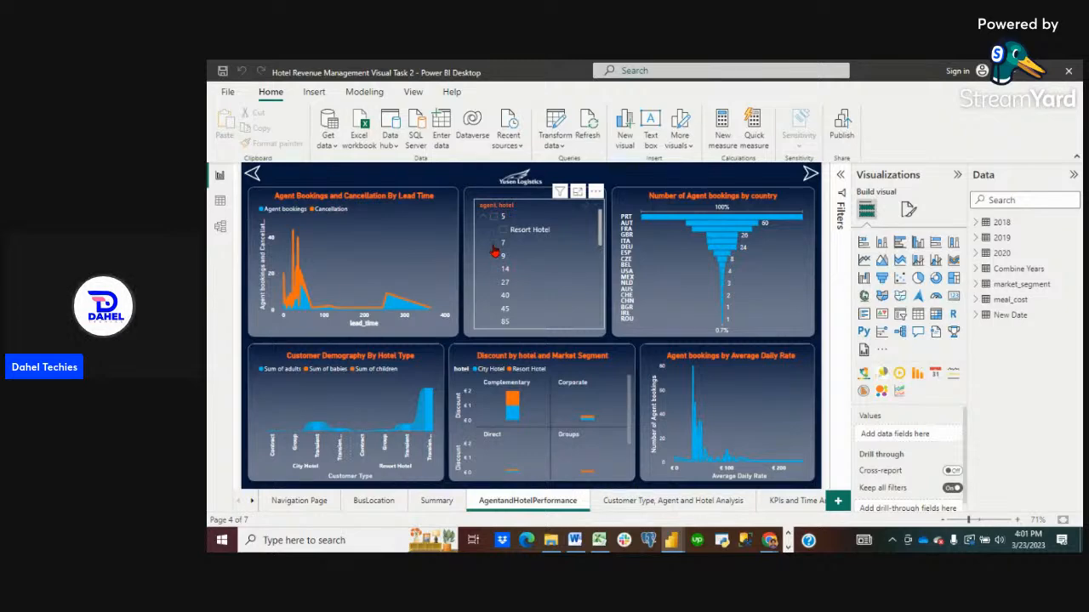
{"action": "left_click", "coordinate": [500, 254]}
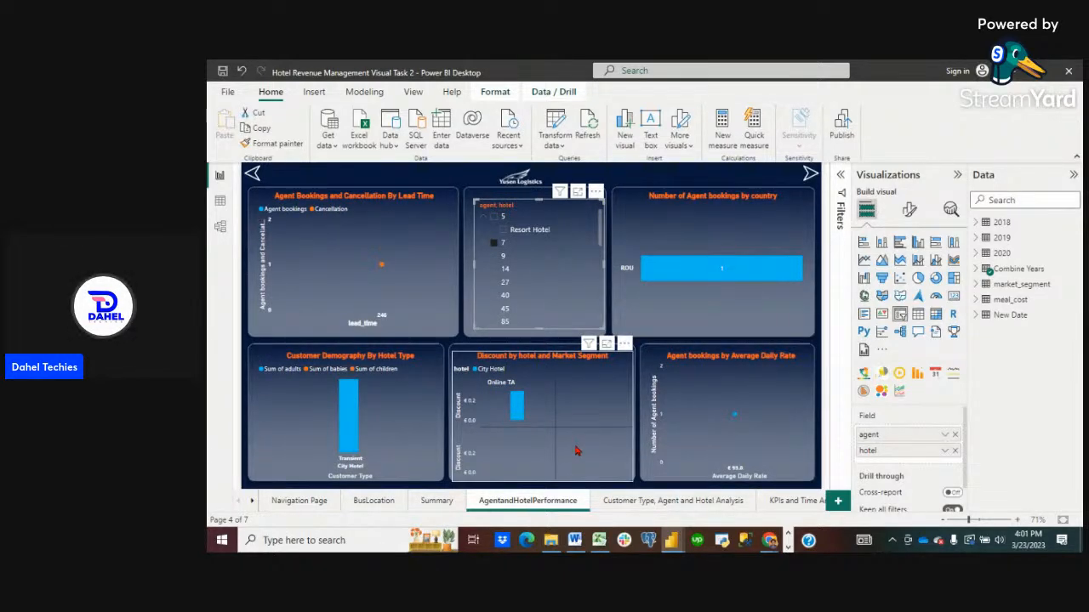
{"action": "left_click", "coordinate": [495, 245]}
{"action": "left_click", "coordinate": [499, 249]}
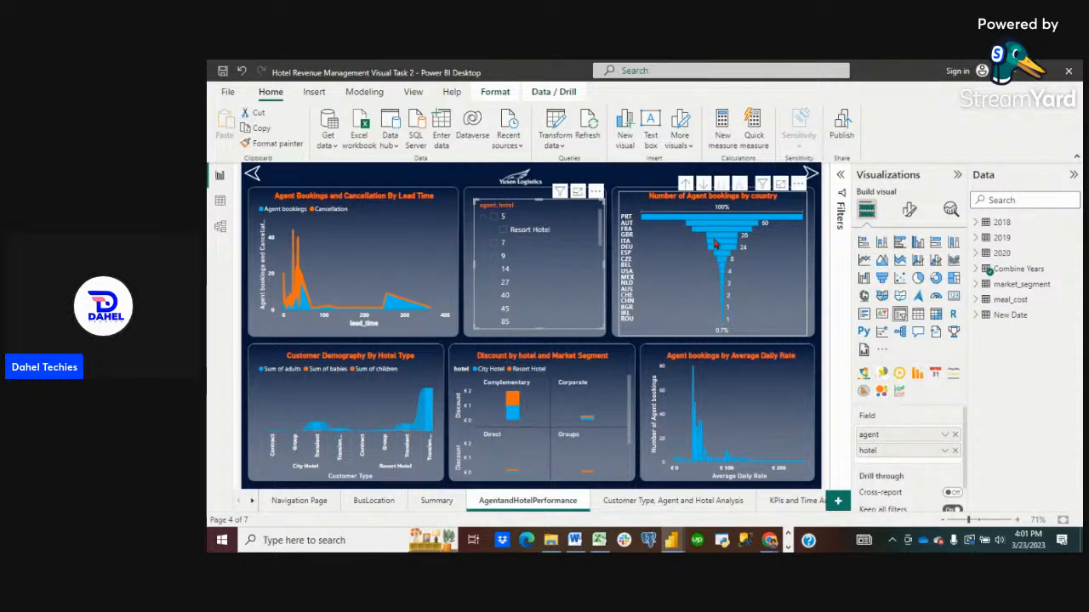
{"action": "mouse_move", "coordinate": [682, 222]}
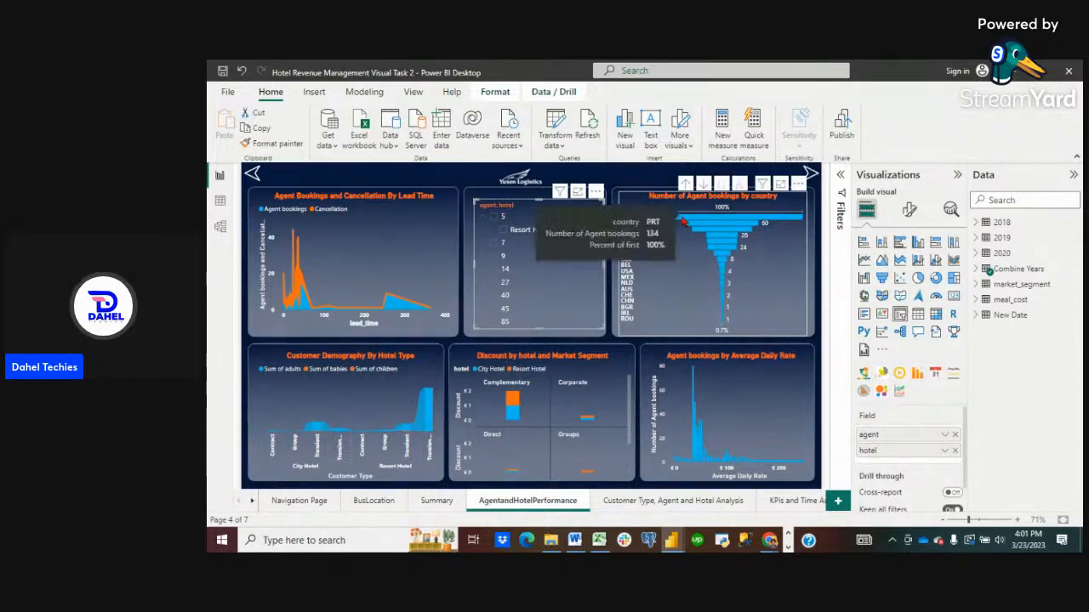
{"action": "left_click", "coordinate": [683, 222]}
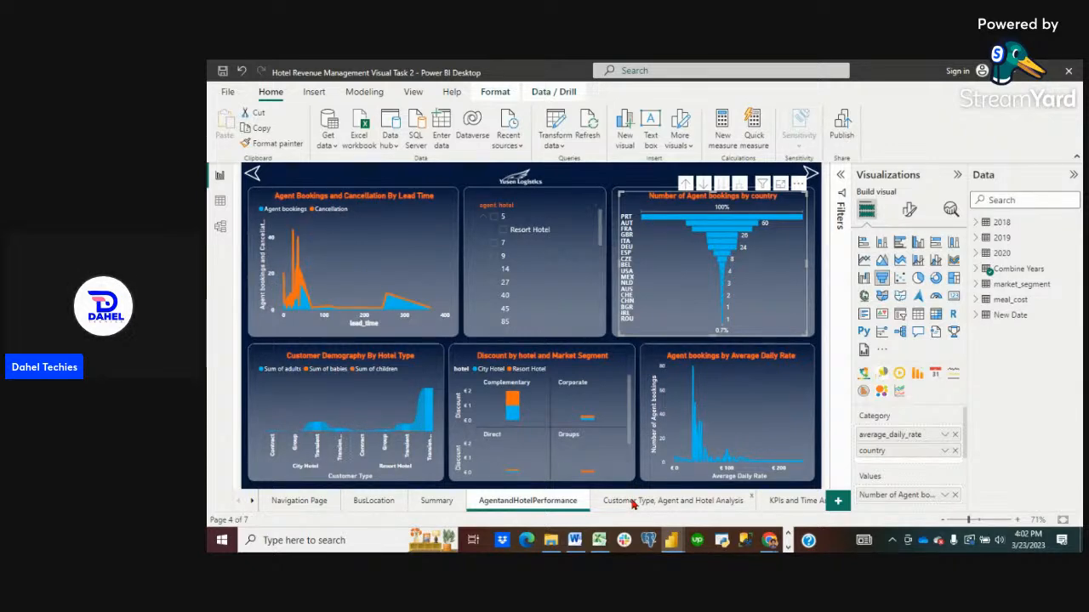
Open the Customer Type, Agent and Hotel Analysis page and show the options for getting more visuals, dismissing them without choosing any.
{"action": "left_click", "coordinate": [660, 502]}
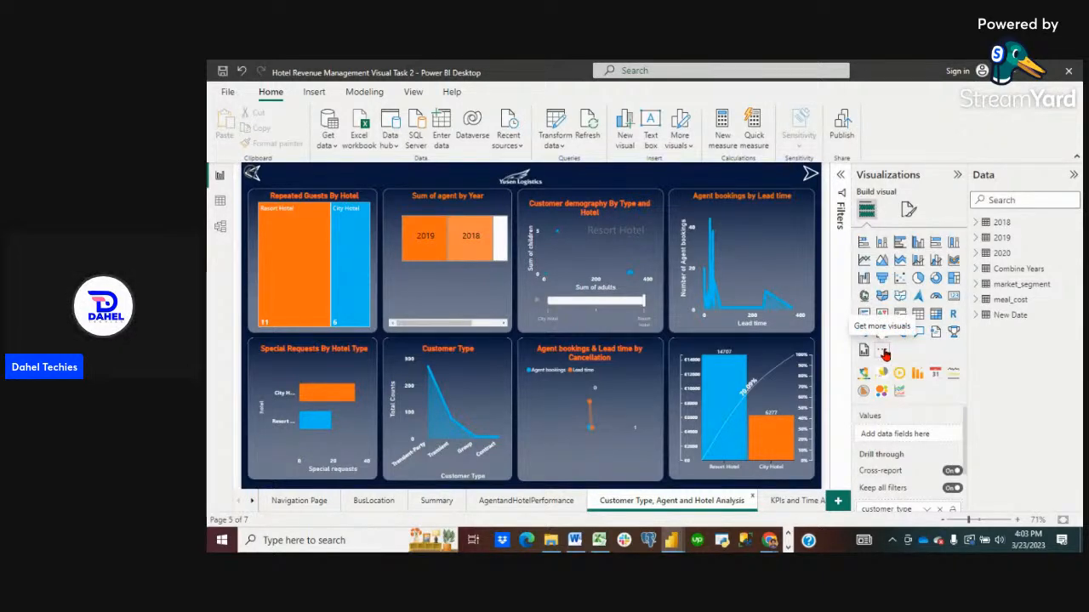
{"action": "left_click", "coordinate": [884, 353]}
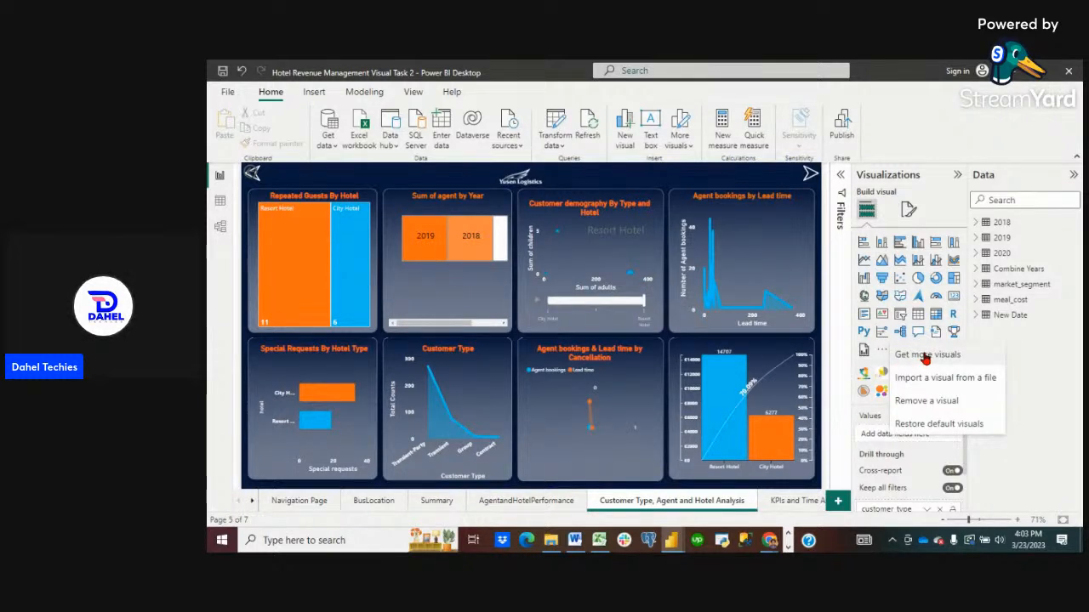
{"action": "left_click", "coordinate": [891, 130]}
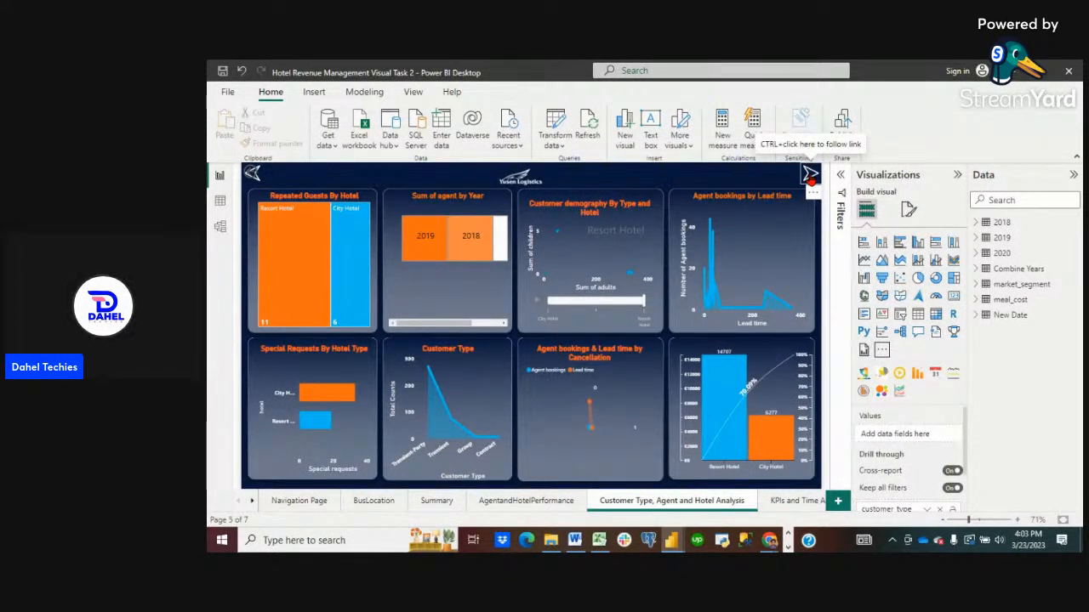
Follow the next-page link to the KPIs and Time Analysis Exploration page and cross-filter it by the Corporate market segment.
{"action": "left_click", "coordinate": [810, 173], "text": "ctrl"}
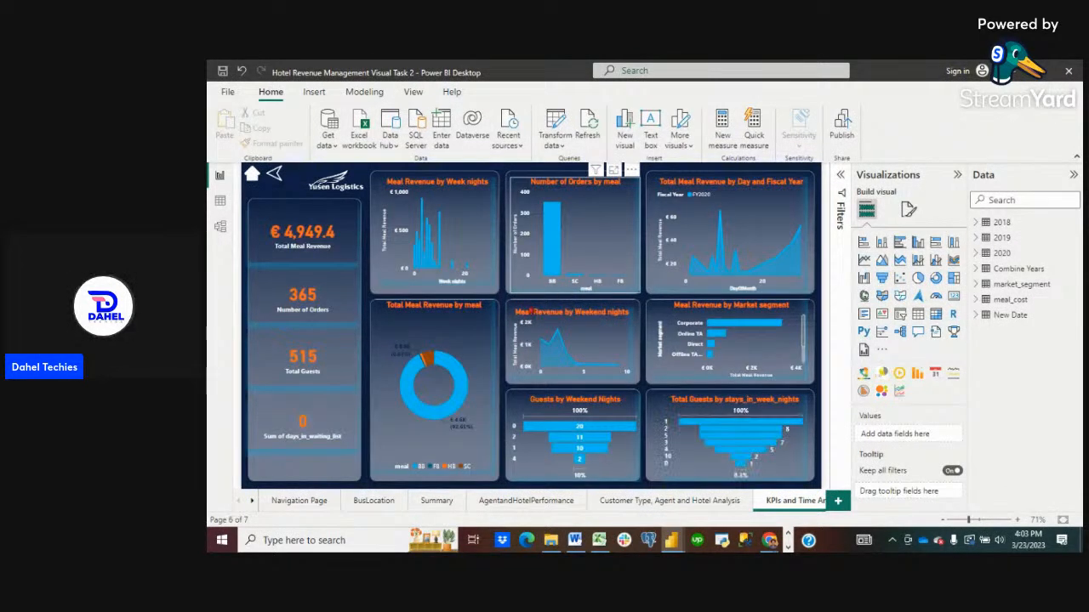
{"action": "left_click", "coordinate": [253, 503]}
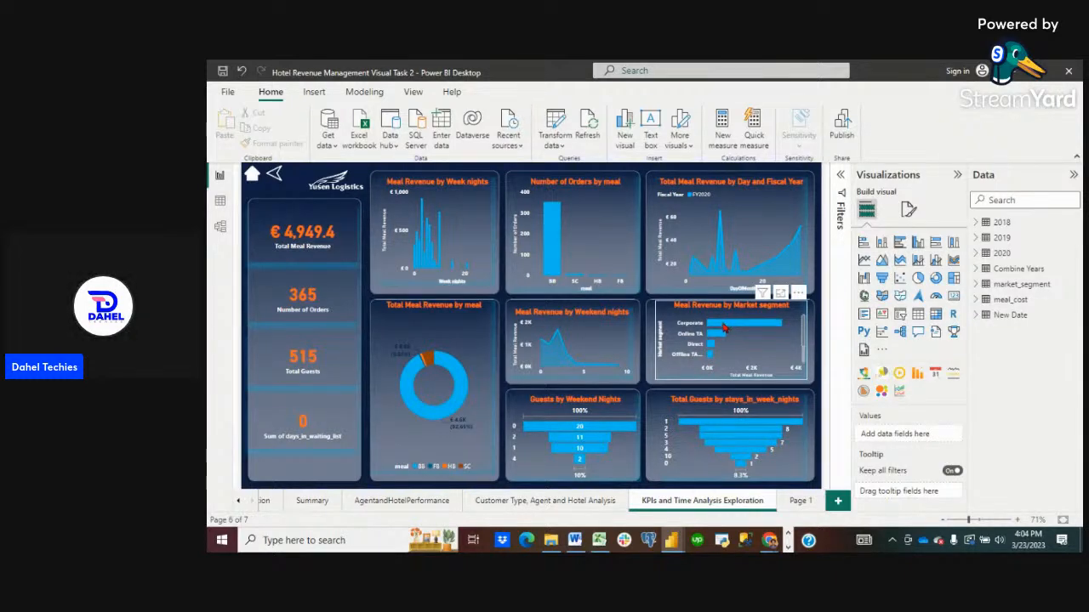
{"action": "mouse_move", "coordinate": [724, 327]}
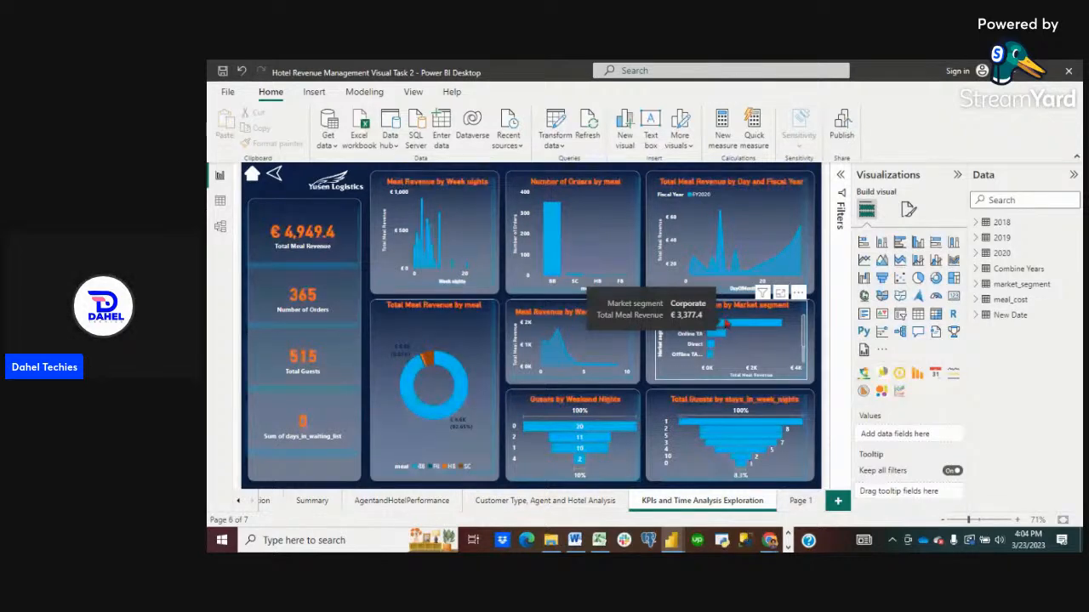
{"action": "left_click", "coordinate": [723, 325]}
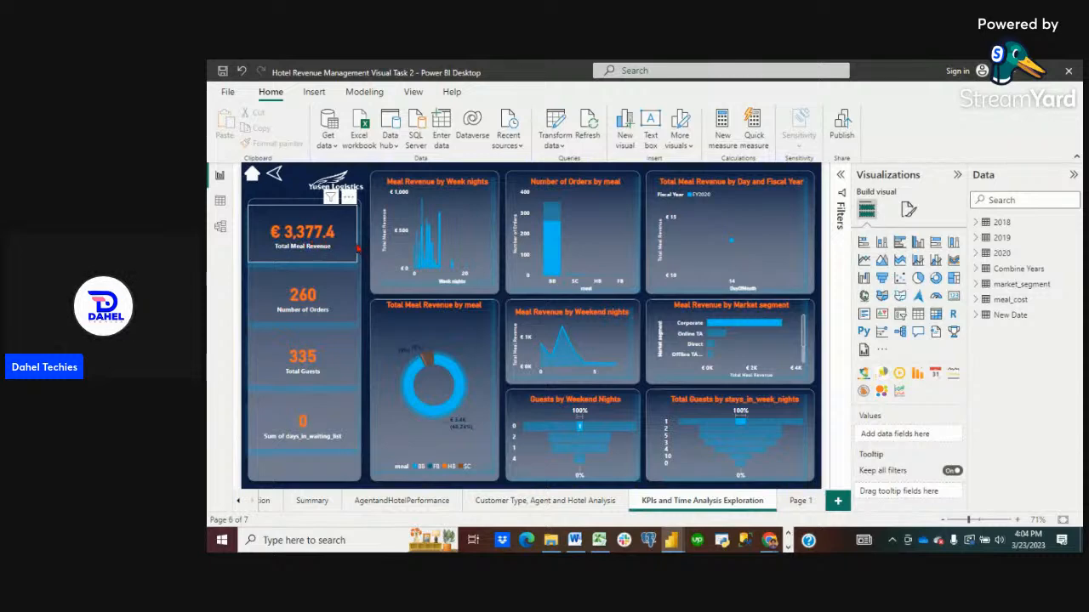
Examine the filtered Meal Revenue by Week nights and Number of Orders by meal charts, and clear the Corporate selection.
{"action": "left_click", "coordinate": [417, 221]}
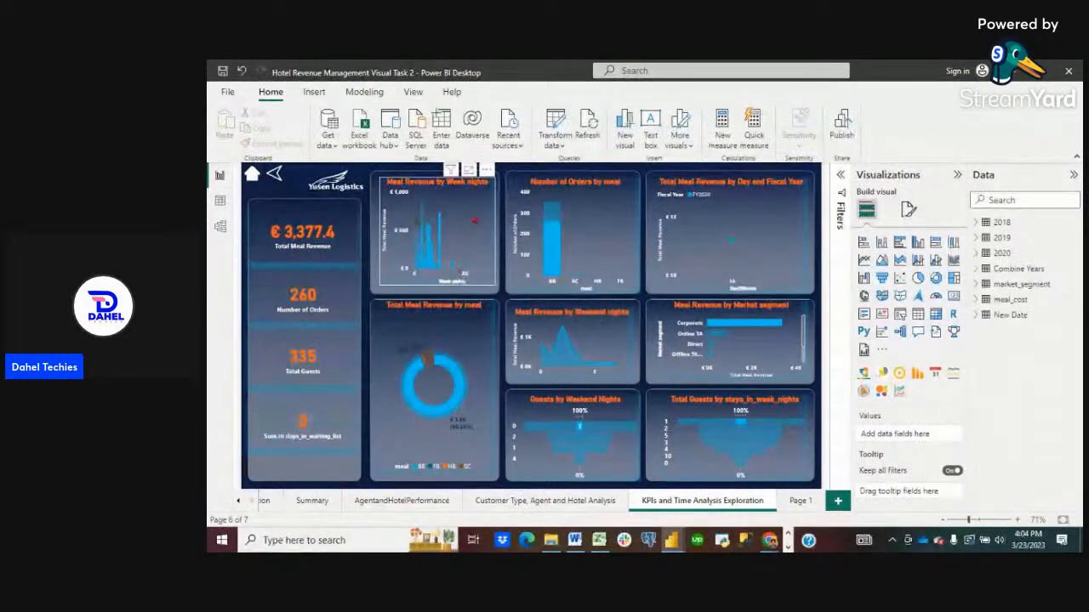
{"action": "left_click", "coordinate": [557, 265]}
{"action": "mouse_move", "coordinate": [552, 254]}
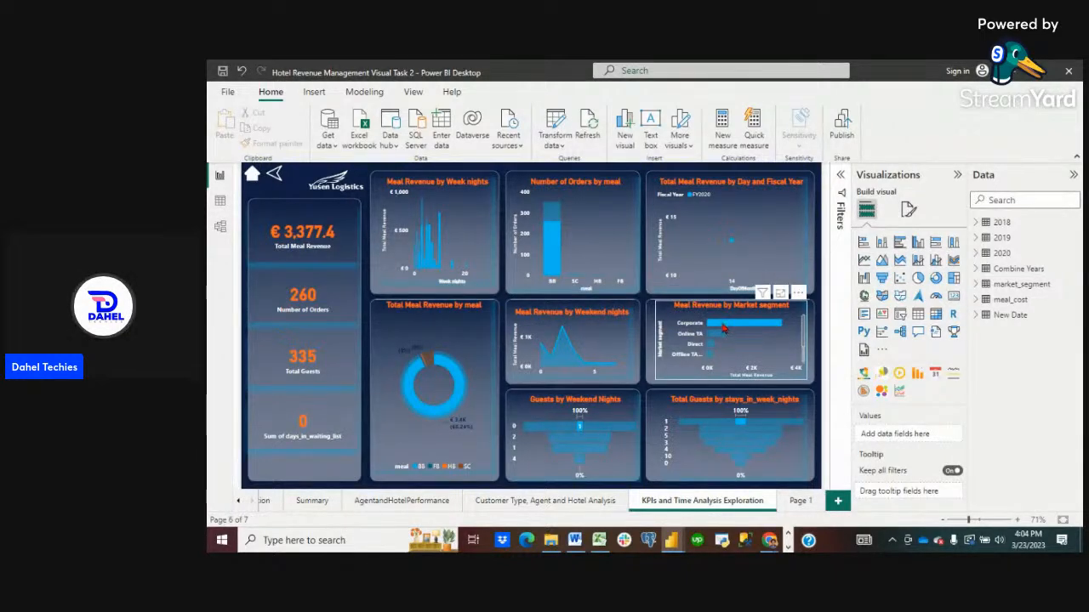
{"action": "mouse_move", "coordinate": [722, 328]}
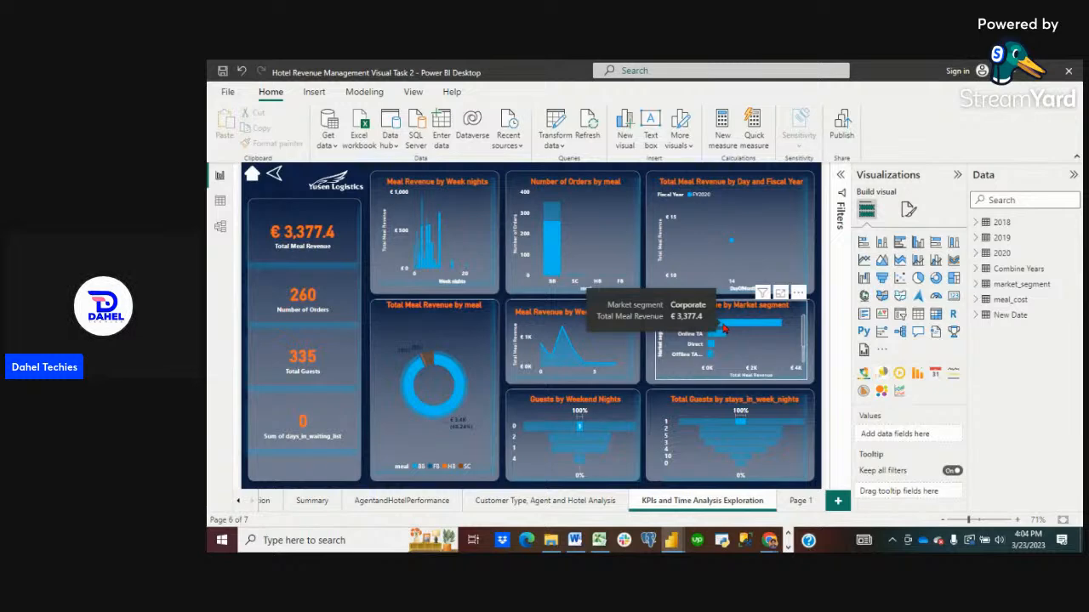
{"action": "left_click", "coordinate": [722, 328]}
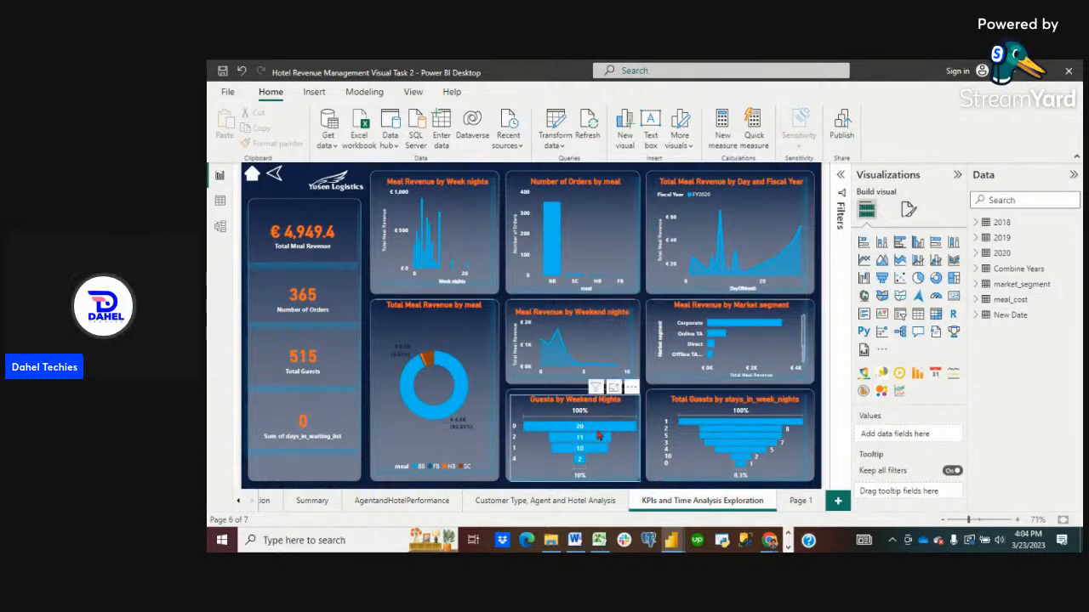
Open Page 1 and inspect the forecast values along the Total Meal Revenue by Year line chart.
{"action": "left_click", "coordinate": [800, 501]}
{"action": "left_click", "coordinate": [792, 508]}
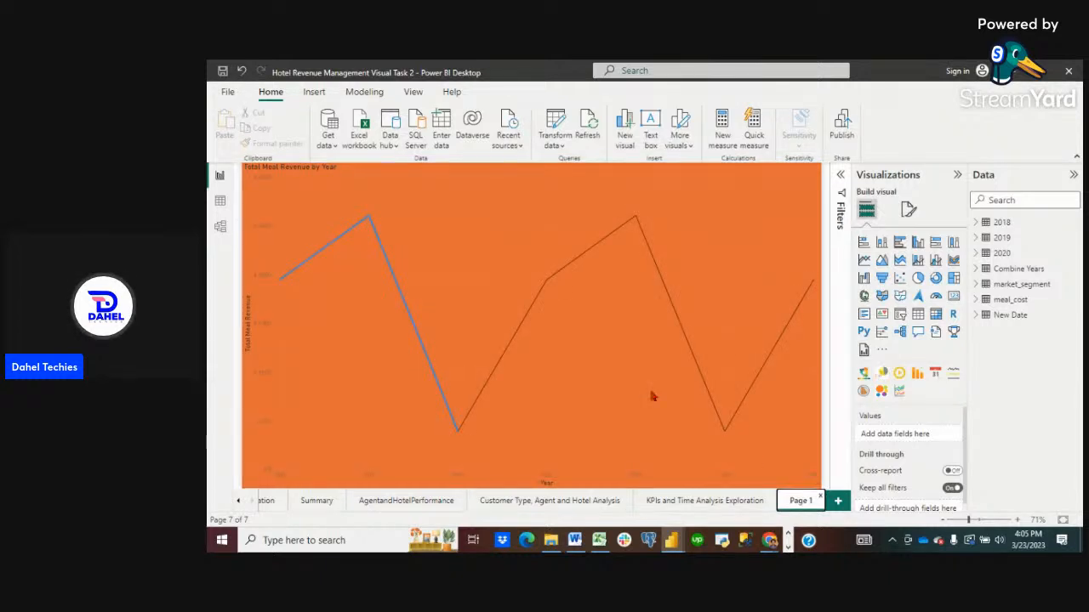
{"action": "mouse_move", "coordinate": [454, 317]}
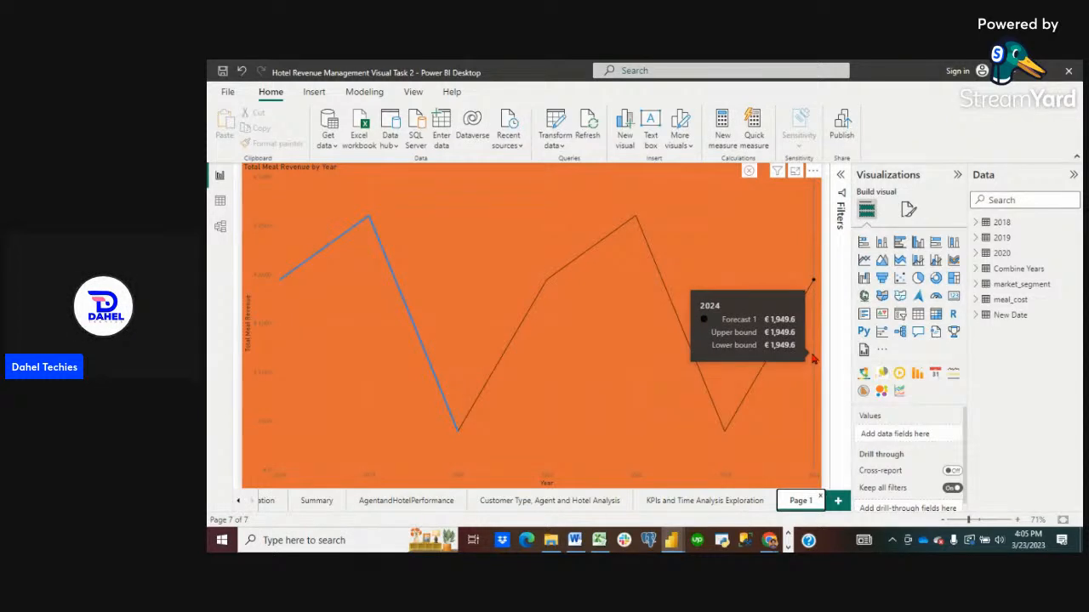
Show the Forecast analytics options of the Total Meal Revenue by Year line chart and return to its field settings.
{"action": "left_click", "coordinate": [782, 421]}
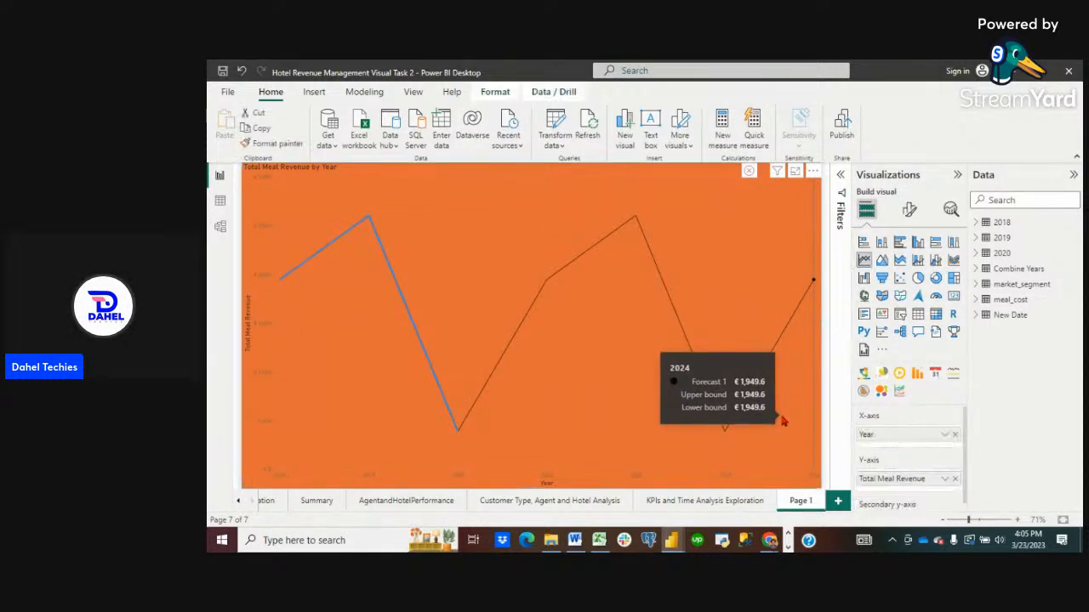
{"action": "left_click", "coordinate": [951, 210]}
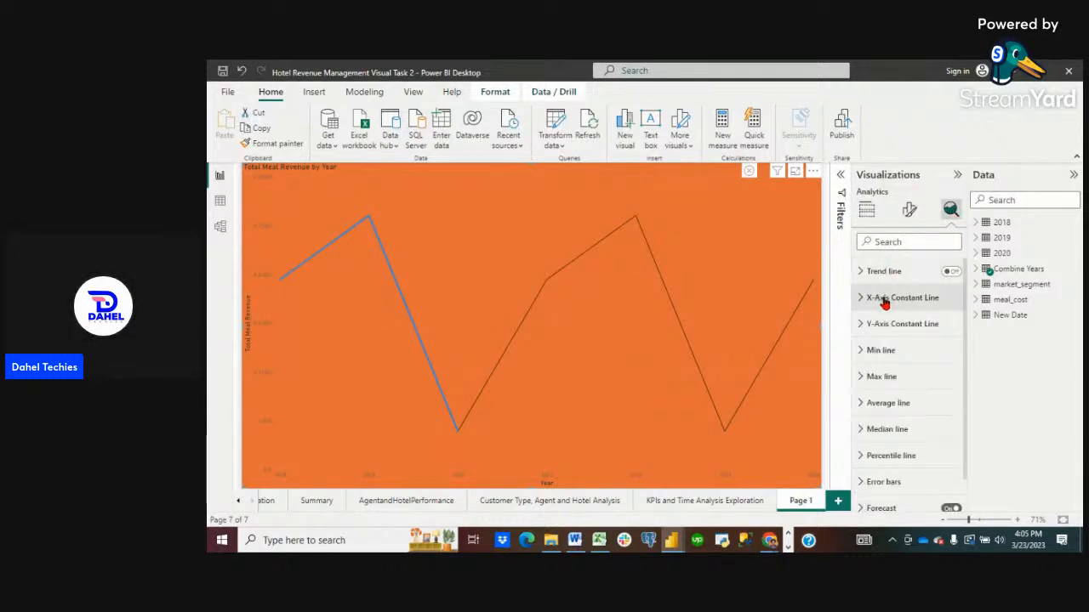
{"action": "scroll", "coordinate": [920, 451], "scroll_direction": "down", "scroll_amount": 1}
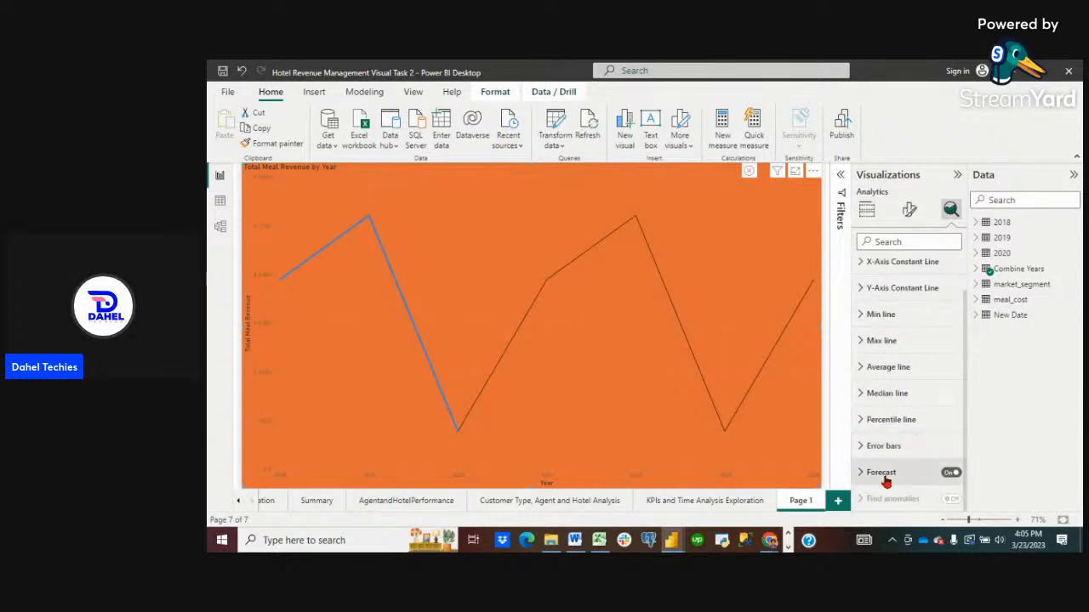
{"action": "left_click", "coordinate": [866, 476]}
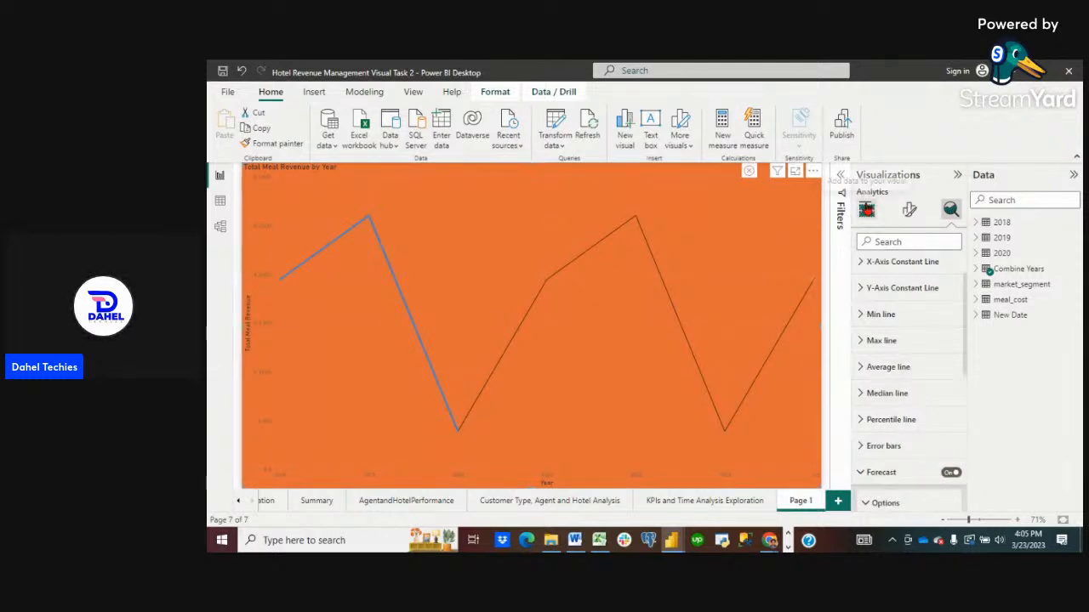
{"action": "left_click", "coordinate": [866, 208]}
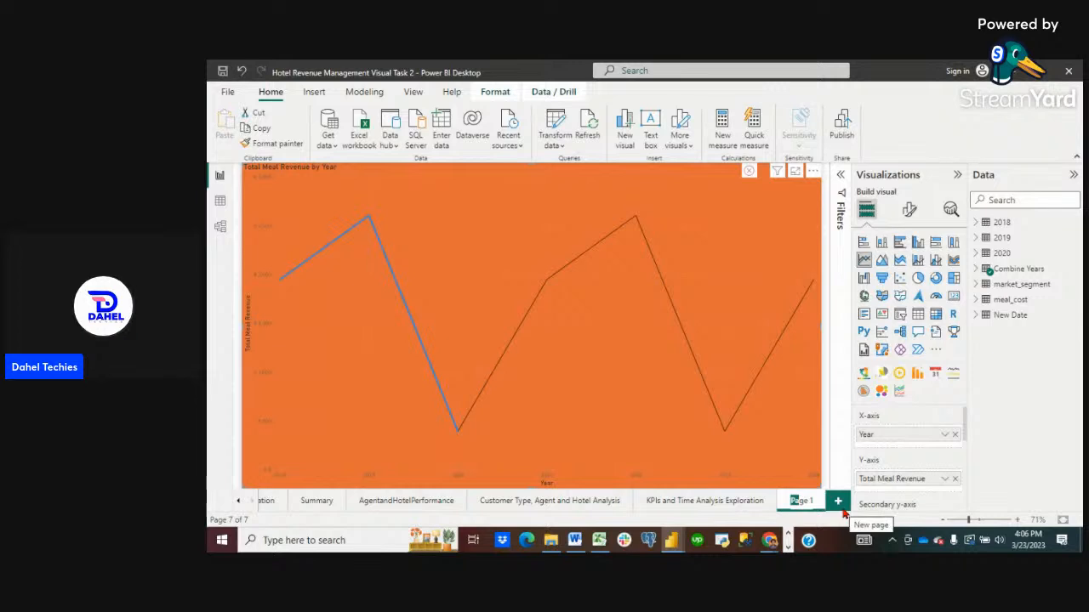
Rename Page 1 as Forecast and save the report.
{"action": "key", "text": "BackSpace"}
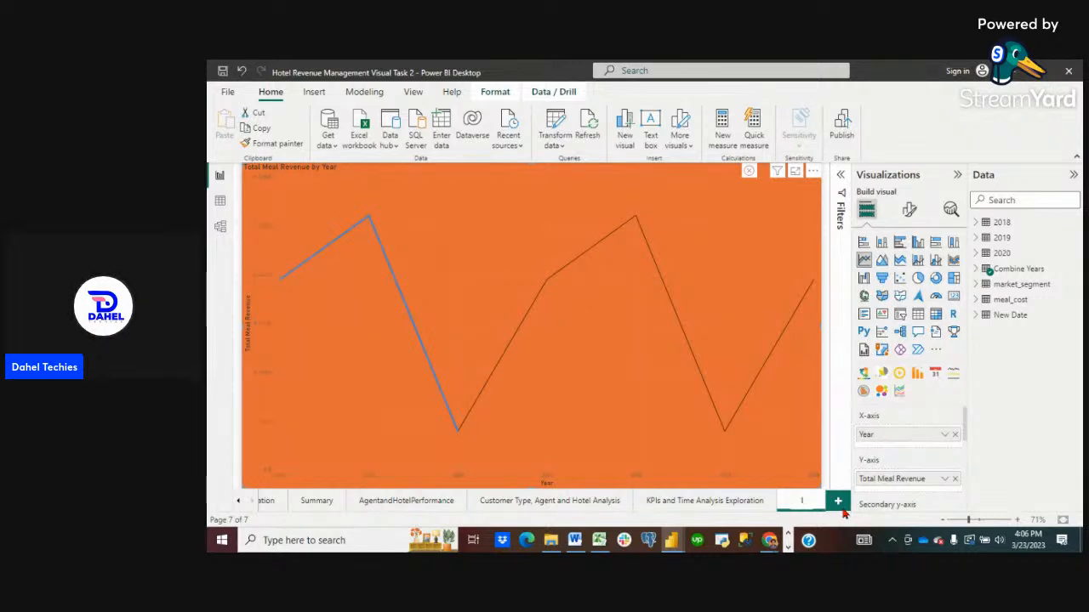
{"action": "type", "text": "Fo"}
{"action": "type", "text": "reca"}
{"action": "type", "text": "st"}
{"action": "key", "text": "Return"}
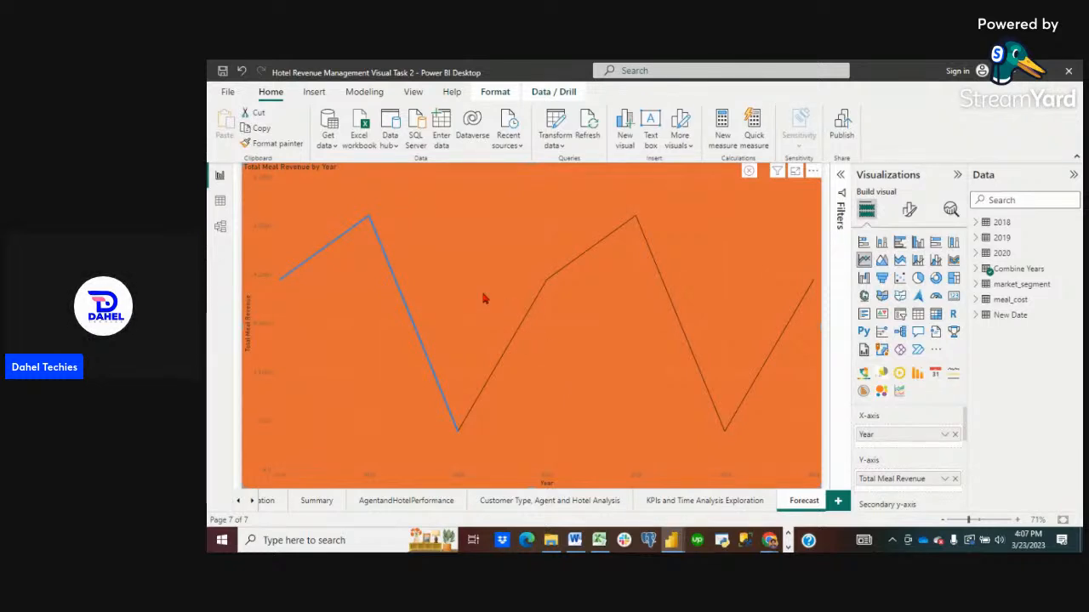
{"action": "key", "text": "ctrl+s"}
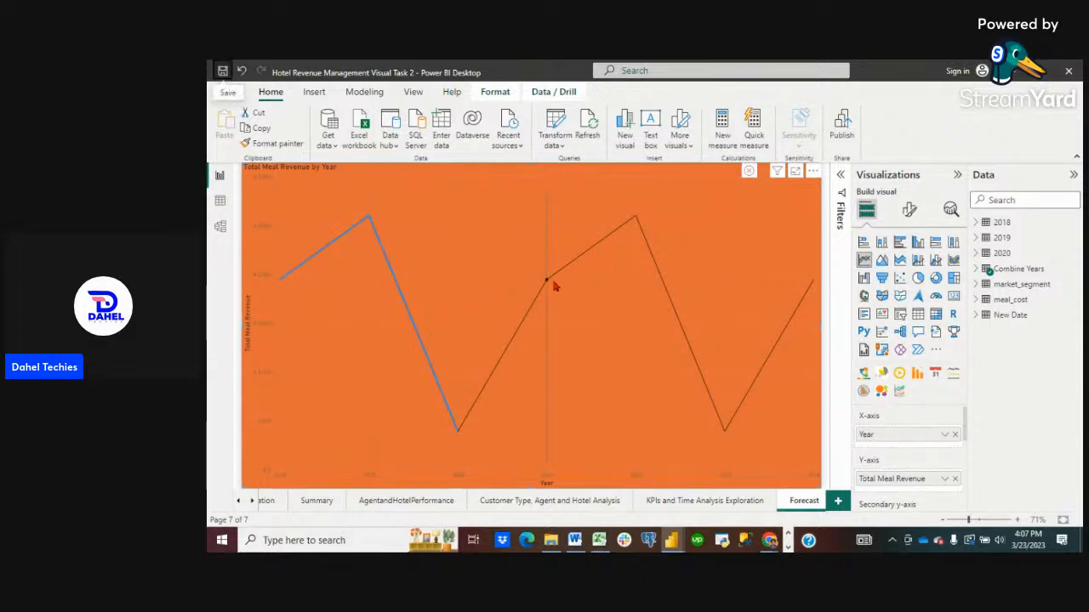
Show the Forecast analytics options of the Total Meal Revenue by Year line chart and look through the available forecast units.
{"action": "mouse_move", "coordinate": [552, 284]}
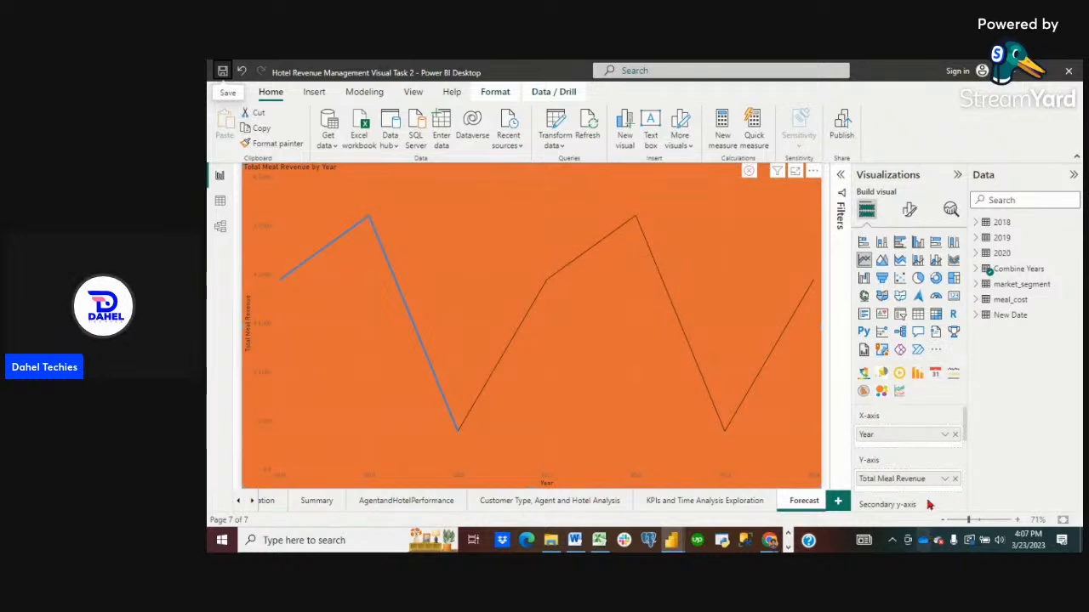
{"action": "scroll", "coordinate": [923, 472], "scroll_direction": "down", "scroll_amount": 5}
{"action": "scroll", "coordinate": [923, 472], "scroll_direction": "up", "scroll_amount": 1}
{"action": "scroll", "coordinate": [923, 472], "scroll_direction": "up", "scroll_amount": 3}
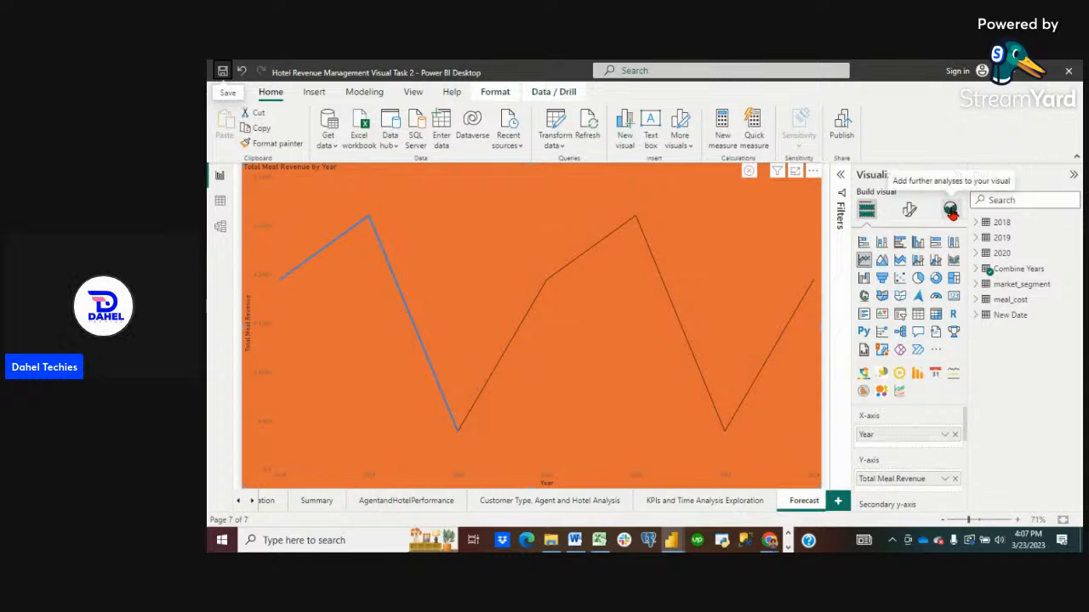
{"action": "left_click", "coordinate": [950, 211]}
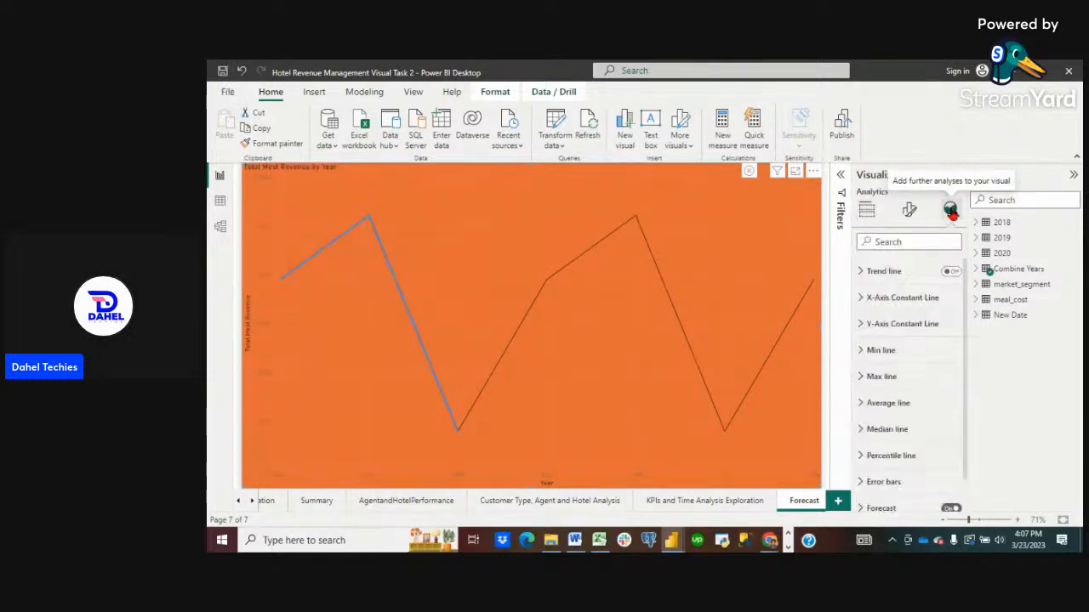
{"action": "scroll", "coordinate": [897, 298], "scroll_direction": "down", "scroll_amount": 1}
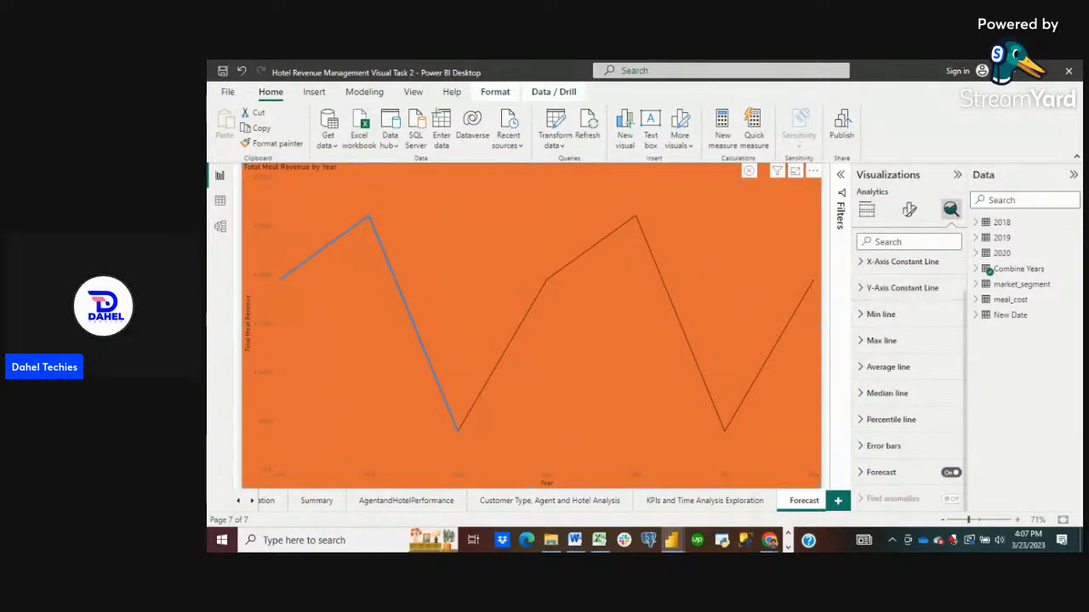
{"action": "left_click", "coordinate": [864, 472]}
{"action": "scroll", "coordinate": [893, 399], "scroll_direction": "down", "scroll_amount": 3}
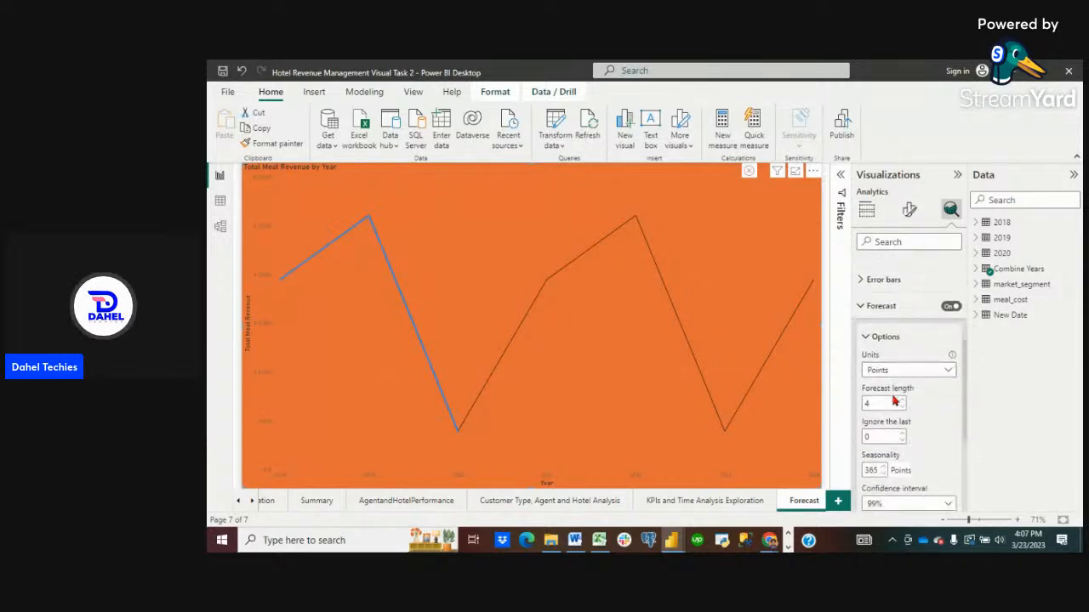
{"action": "left_click", "coordinate": [936, 368]}
{"action": "left_click", "coordinate": [951, 417]}
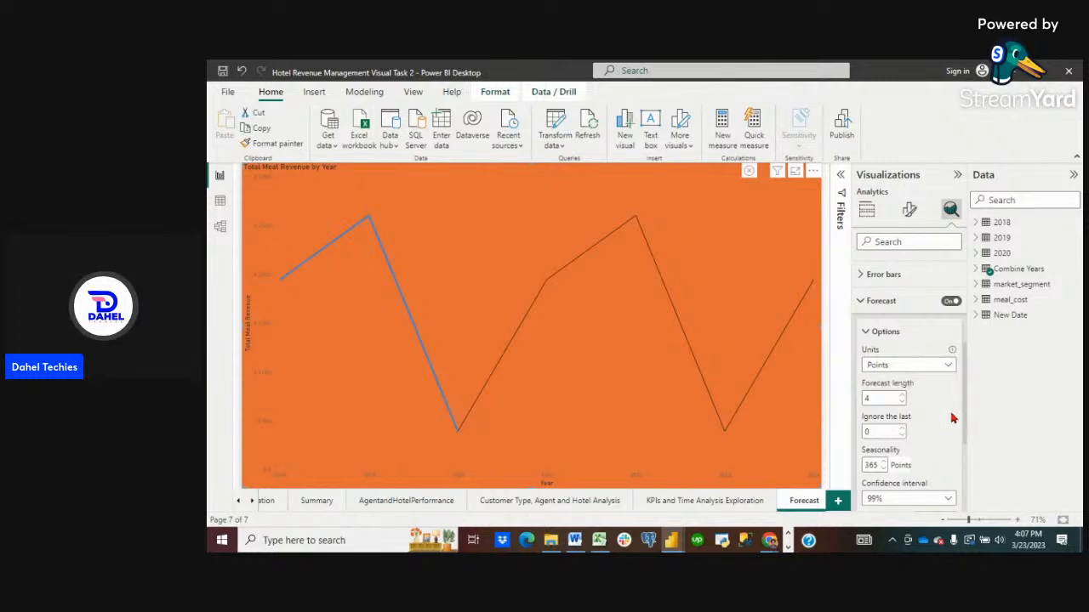
Inspect the line chart's values from 2020 onward and review the forecast length, seasonality and confidence interval options.
{"action": "mouse_move", "coordinate": [463, 468]}
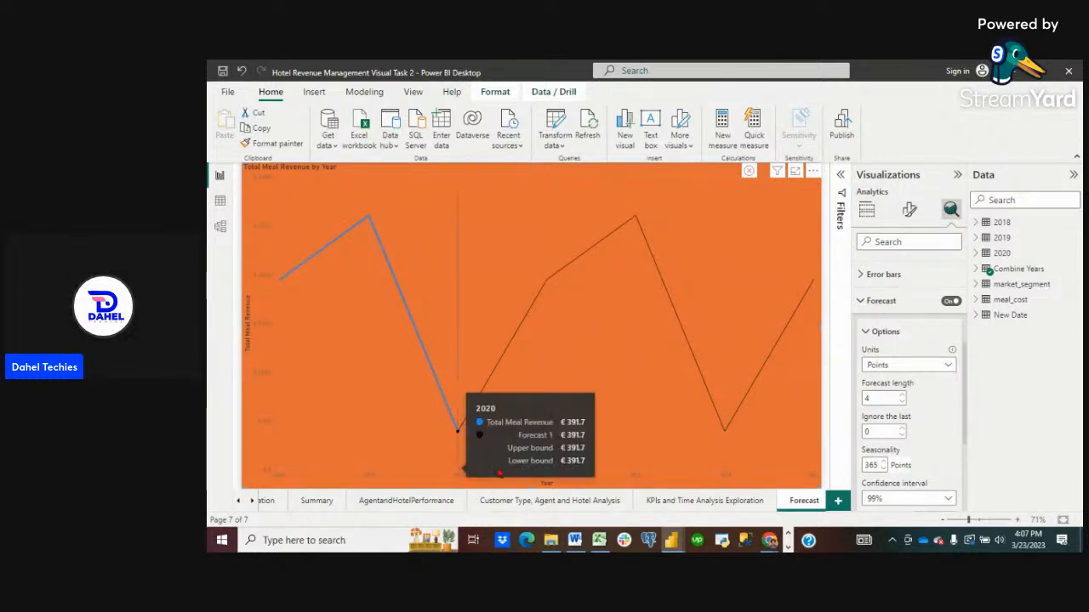
{"action": "mouse_move", "coordinate": [657, 359]}
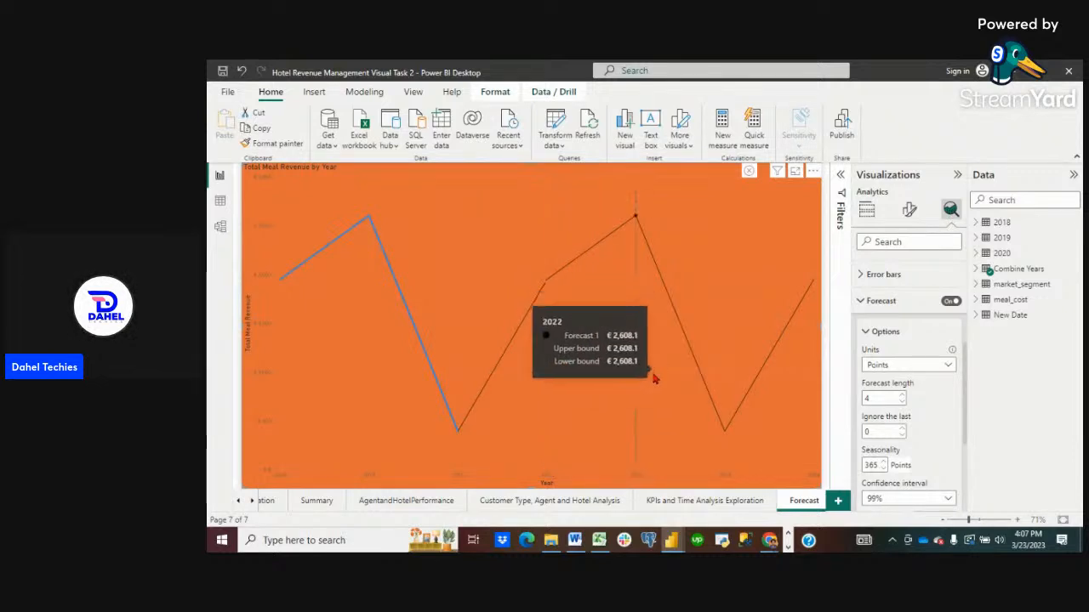
{"action": "mouse_move", "coordinate": [786, 425]}
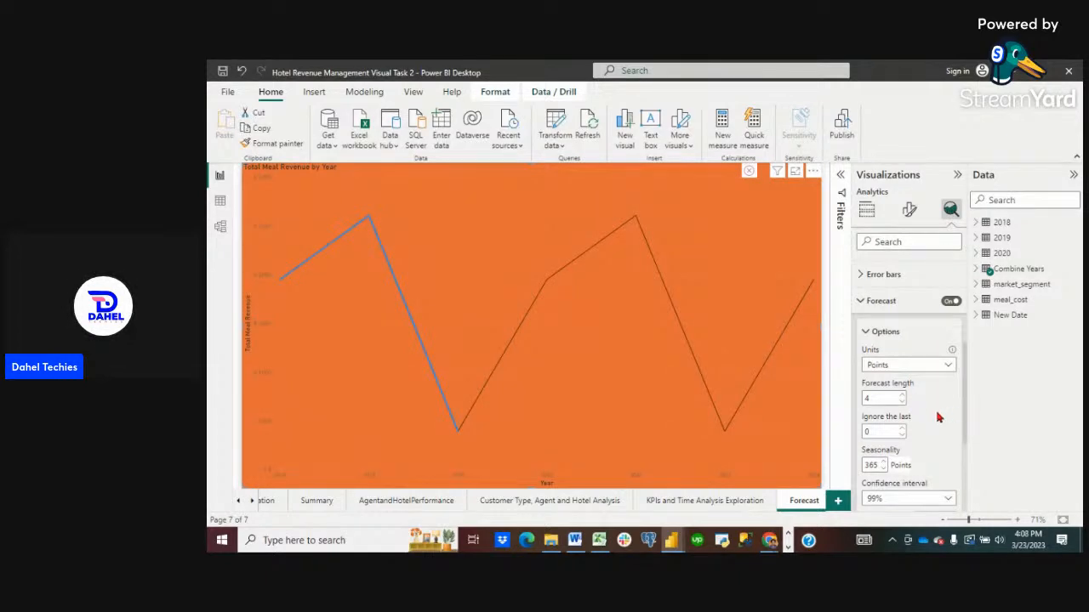
{"action": "scroll", "coordinate": [938, 418], "scroll_direction": "down", "scroll_amount": 3}
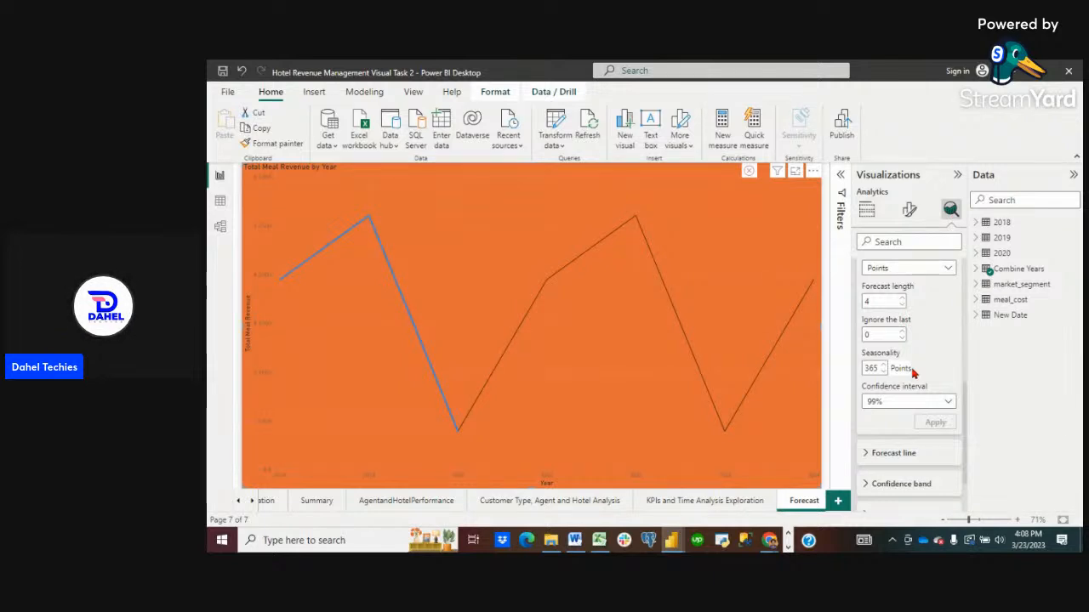
{"action": "scroll", "coordinate": [913, 373], "scroll_direction": "down", "scroll_amount": 2}
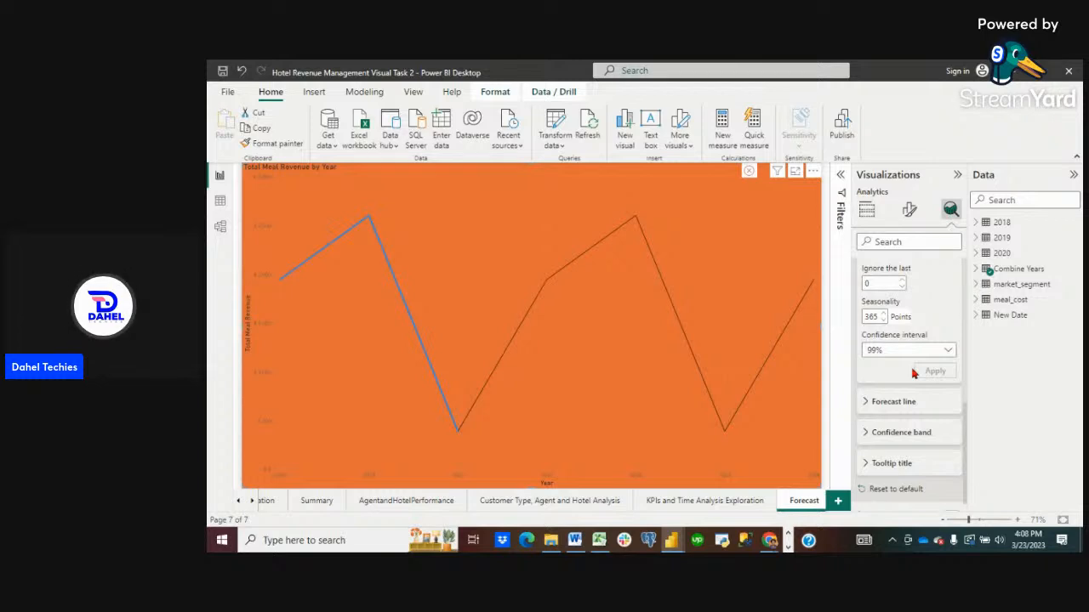
{"action": "scroll", "coordinate": [913, 374], "scroll_direction": "down", "scroll_amount": 1}
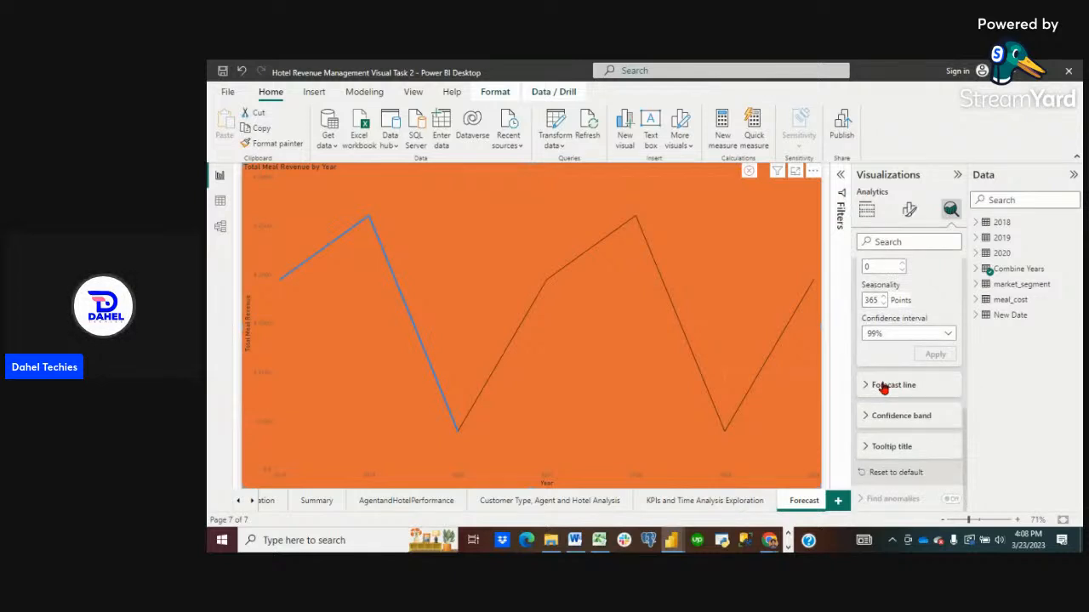
Examine the forecast line settings, the confidence band style choices and the tooltip title of the forecast.
{"action": "left_click", "coordinate": [882, 387]}
{"action": "scroll", "coordinate": [916, 399], "scroll_direction": "down", "scroll_amount": 3}
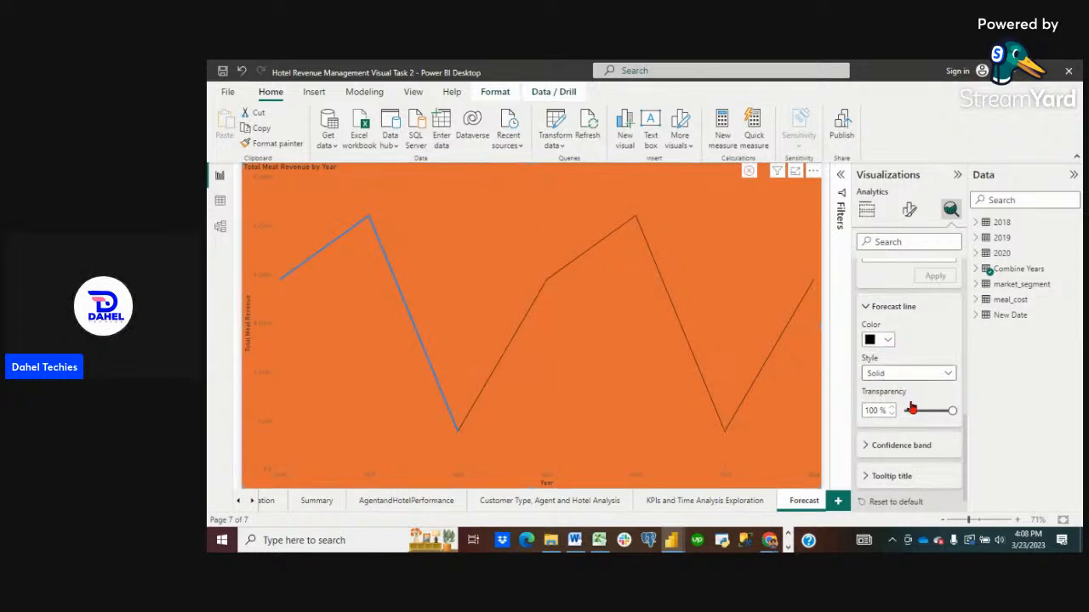
{"action": "scroll", "coordinate": [936, 400], "scroll_direction": "down", "scroll_amount": 1}
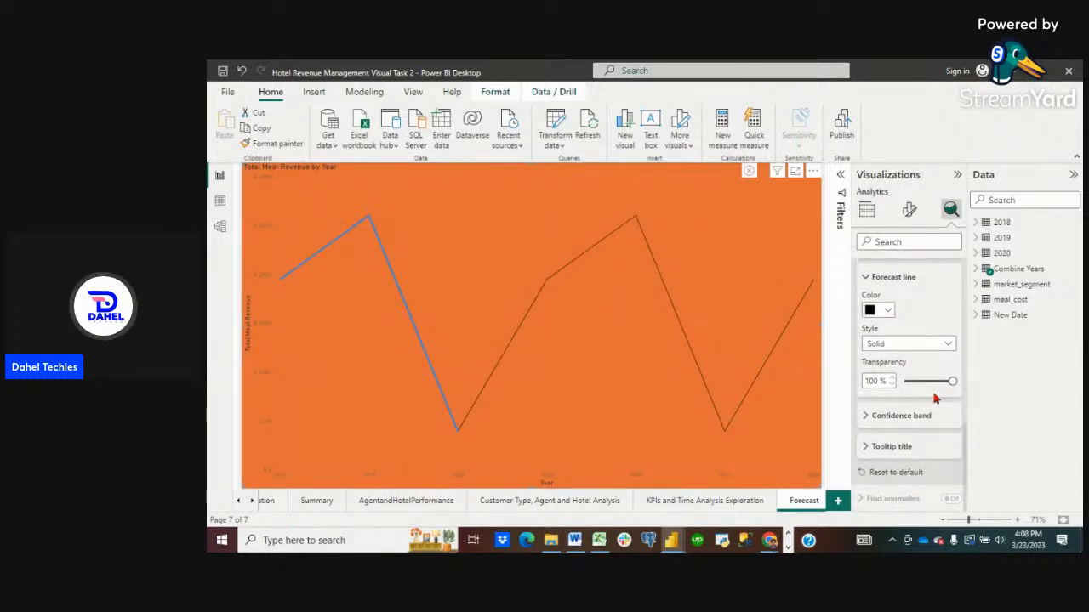
{"action": "left_click", "coordinate": [899, 416]}
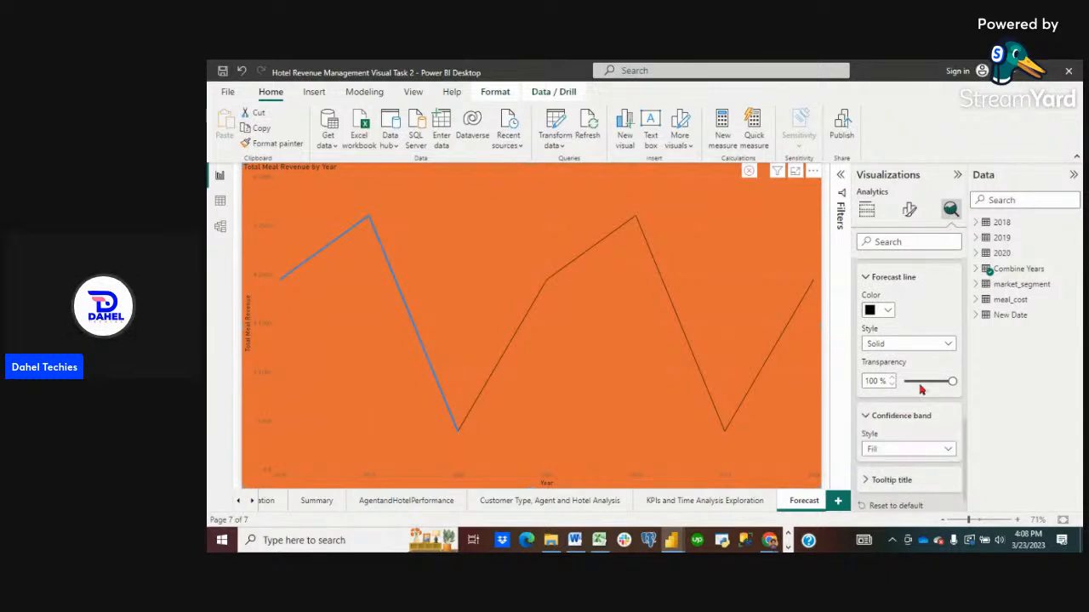
{"action": "scroll", "coordinate": [919, 391], "scroll_direction": "down", "scroll_amount": 1}
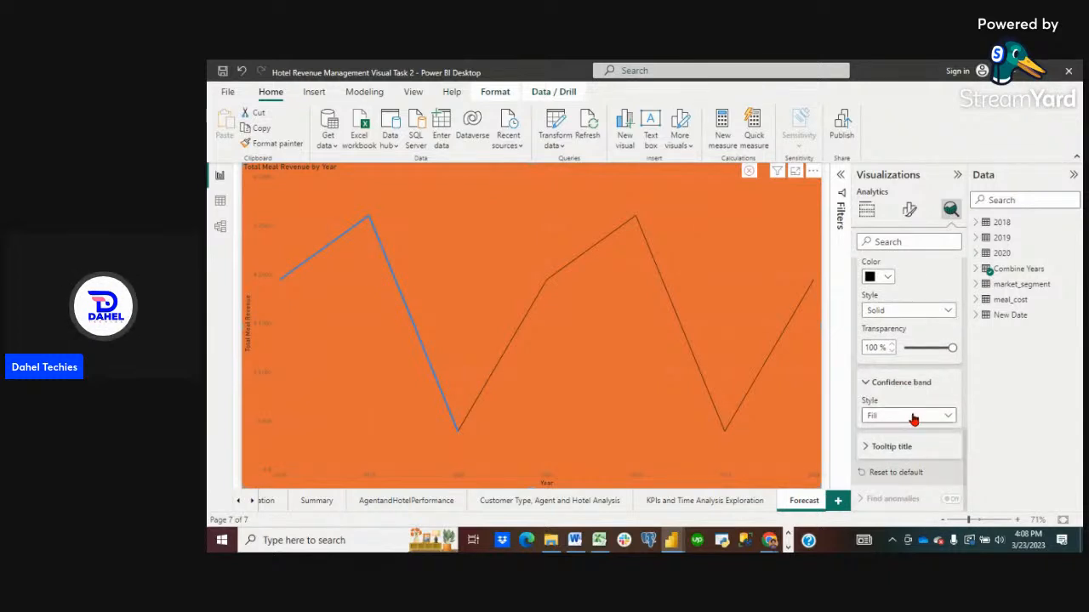
{"action": "left_click", "coordinate": [914, 416]}
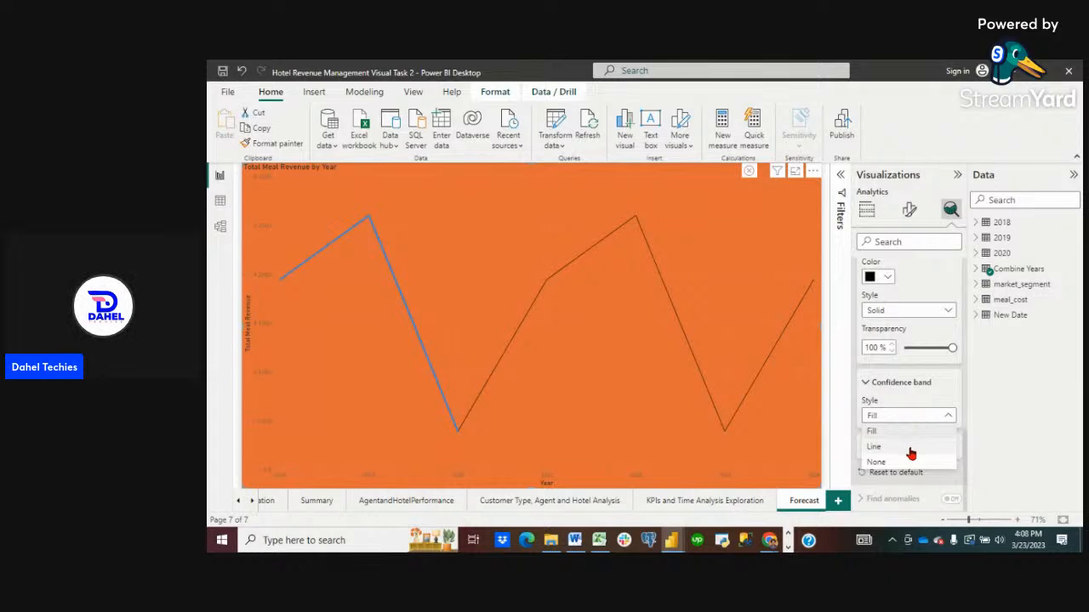
{"action": "left_click", "coordinate": [854, 466]}
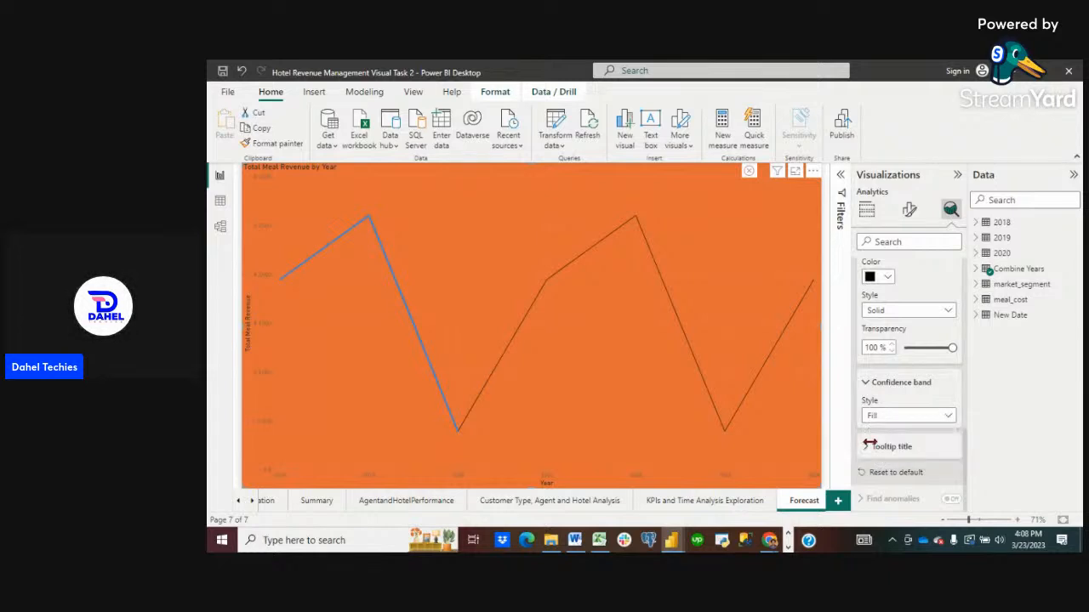
{"action": "left_click", "coordinate": [892, 447]}
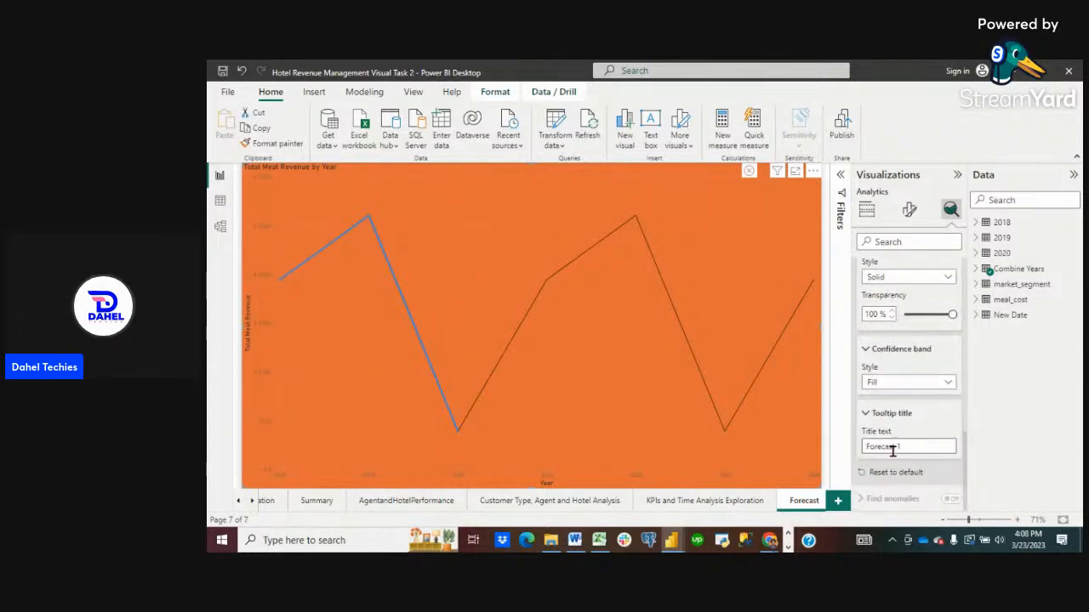
{"action": "mouse_move", "coordinate": [819, 476]}
Open the data table view and look through the rows of the 2018, 2019 and 2020 tables.
{"action": "left_click", "coordinate": [220, 202]}
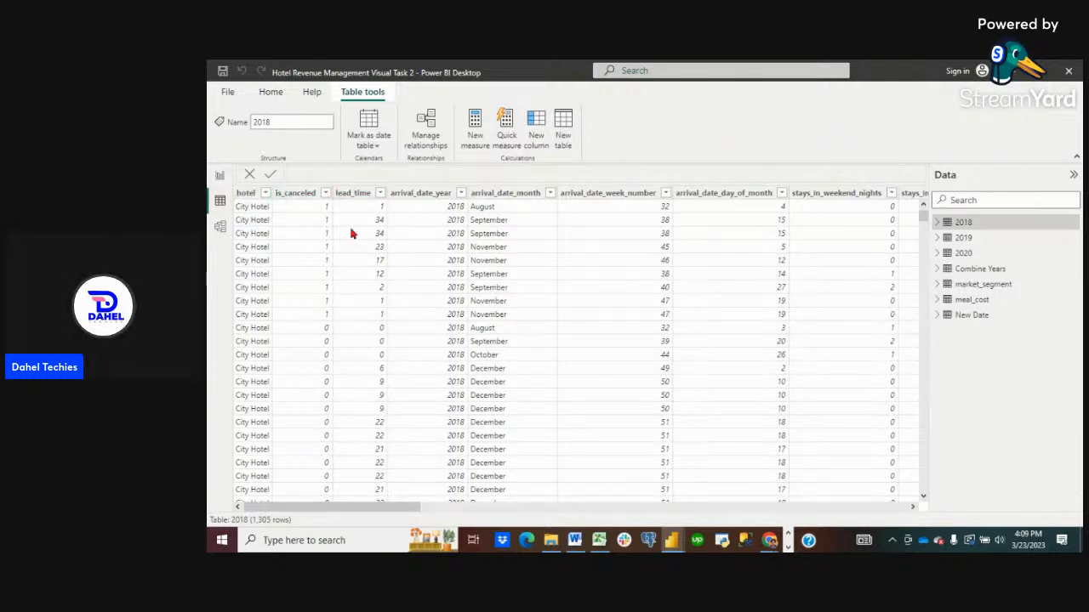
{"action": "scroll", "coordinate": [353, 365], "scroll_direction": "down", "scroll_amount": 5}
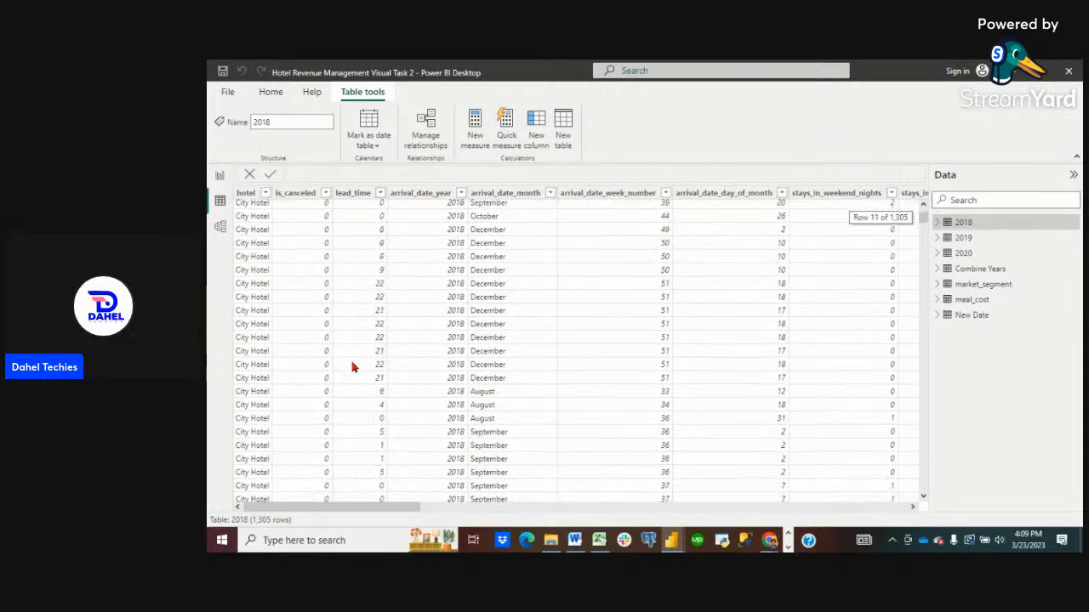
{"action": "scroll", "coordinate": [352, 365], "scroll_direction": "down", "scroll_amount": 4}
{"action": "scroll", "coordinate": [353, 366], "scroll_direction": "down", "scroll_amount": 5}
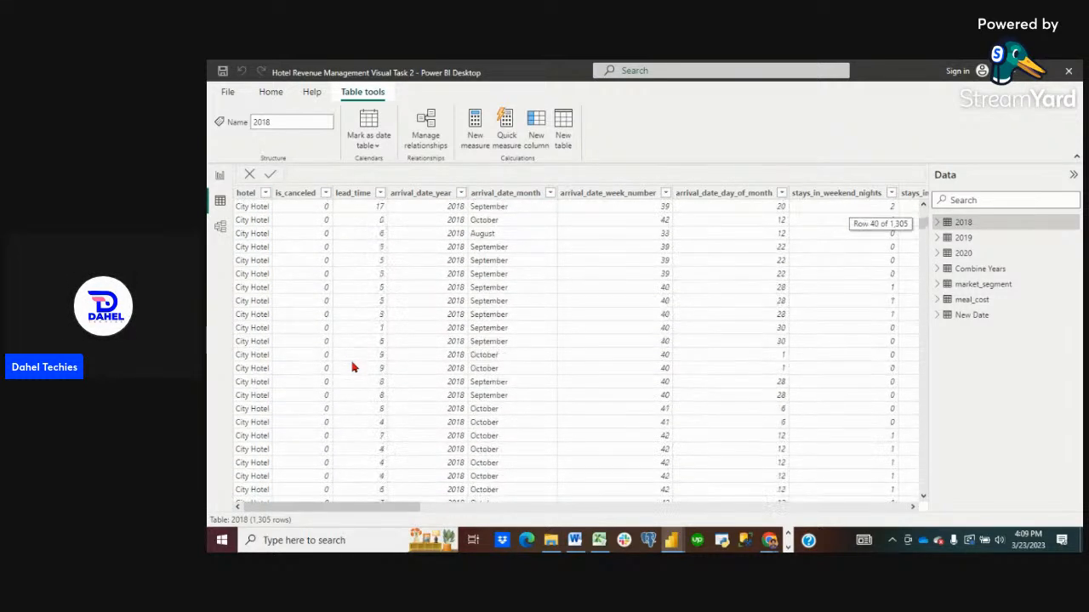
{"action": "left_click", "coordinate": [956, 241]}
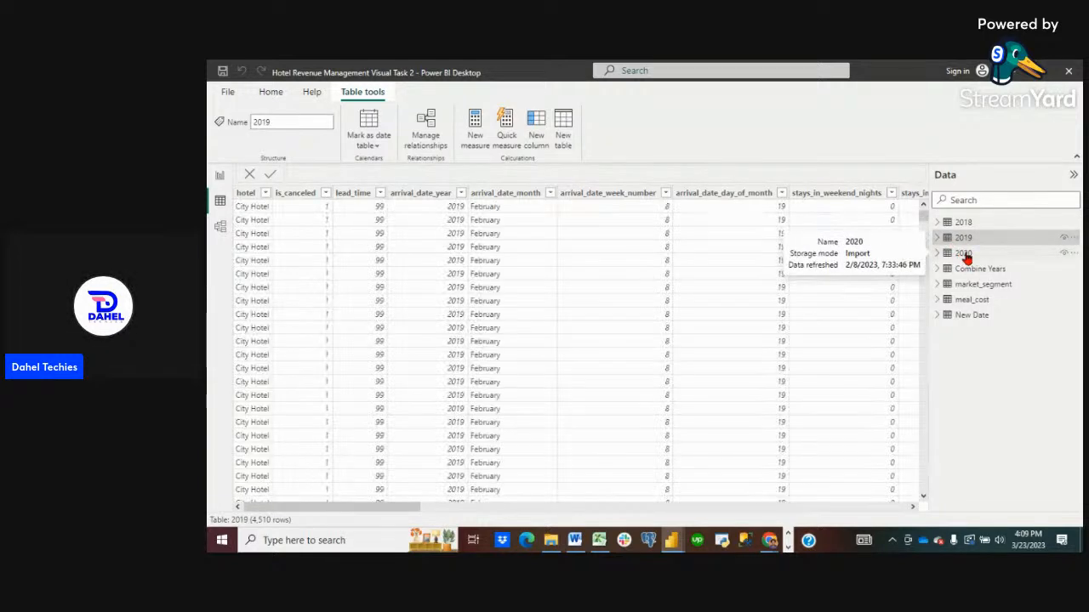
{"action": "left_click", "coordinate": [964, 253]}
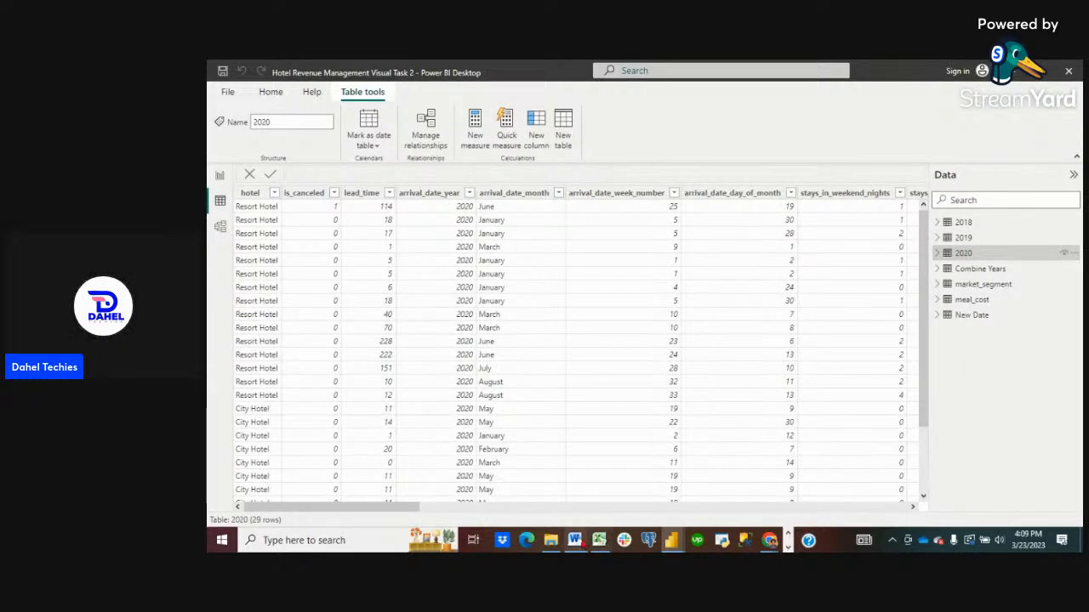
Switch to the Freelancer Interview instruction document in Word and read The Brief and Requirements sections.
{"action": "left_click", "coordinate": [576, 542]}
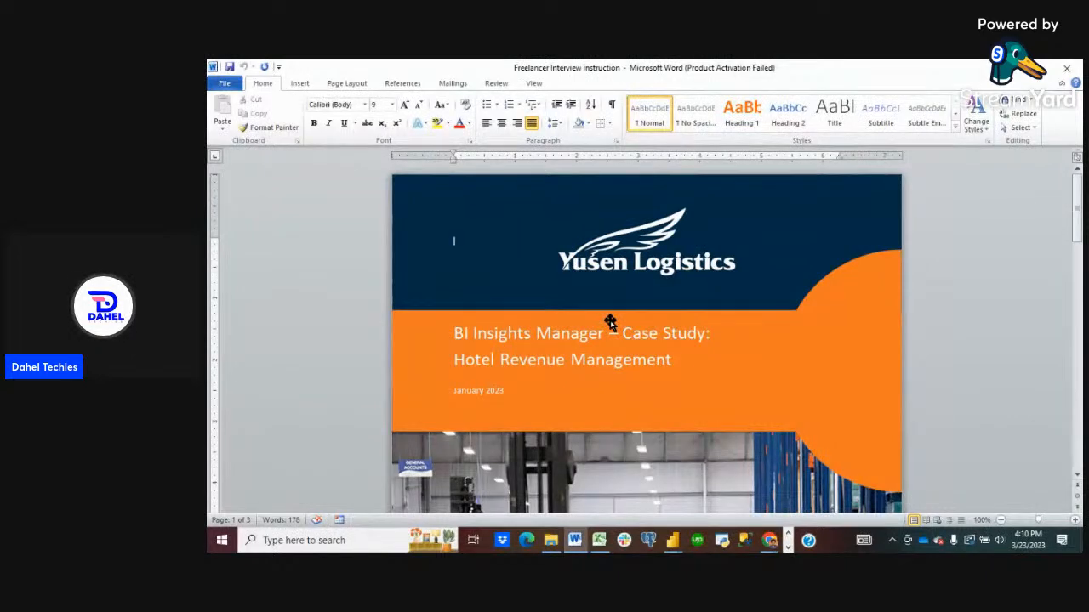
{"action": "scroll", "coordinate": [610, 321], "scroll_direction": "down", "scroll_amount": 8}
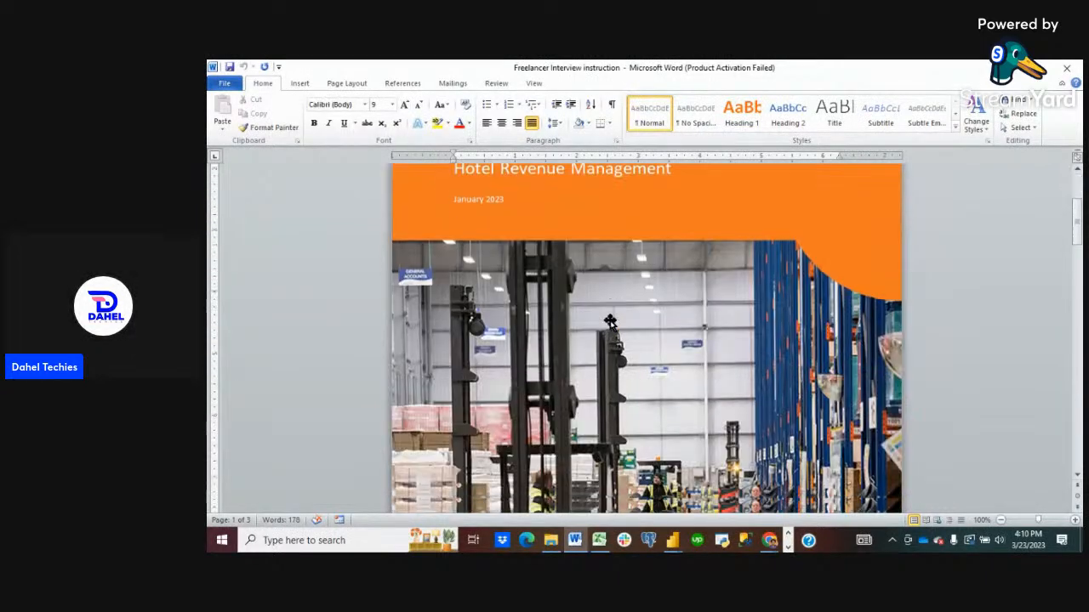
{"action": "scroll", "coordinate": [610, 321], "scroll_direction": "down", "scroll_amount": 8}
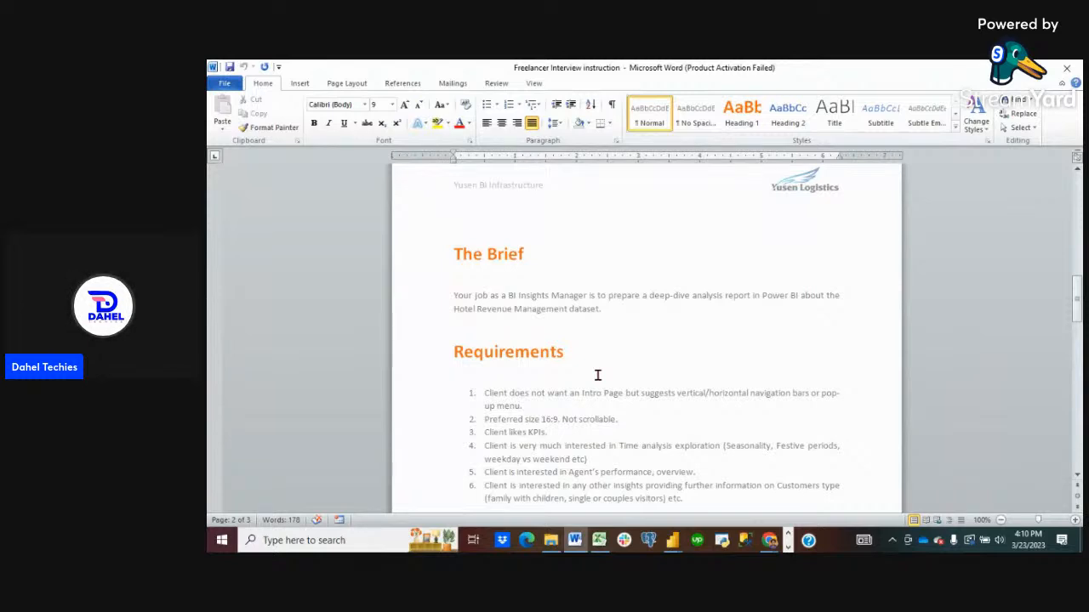
{"action": "scroll", "coordinate": [597, 375], "scroll_direction": "down", "scroll_amount": 2}
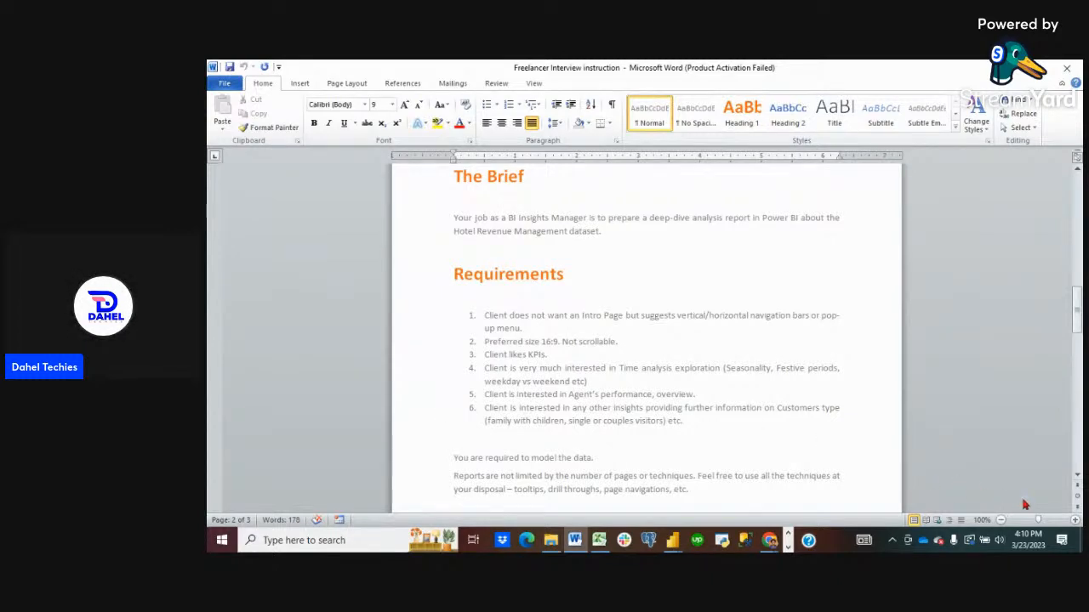
{"action": "left_click", "coordinate": [1075, 520]}
{"action": "left_click", "coordinate": [1075, 521]}
{"action": "scroll", "coordinate": [905, 476], "scroll_direction": "down", "scroll_amount": 3}
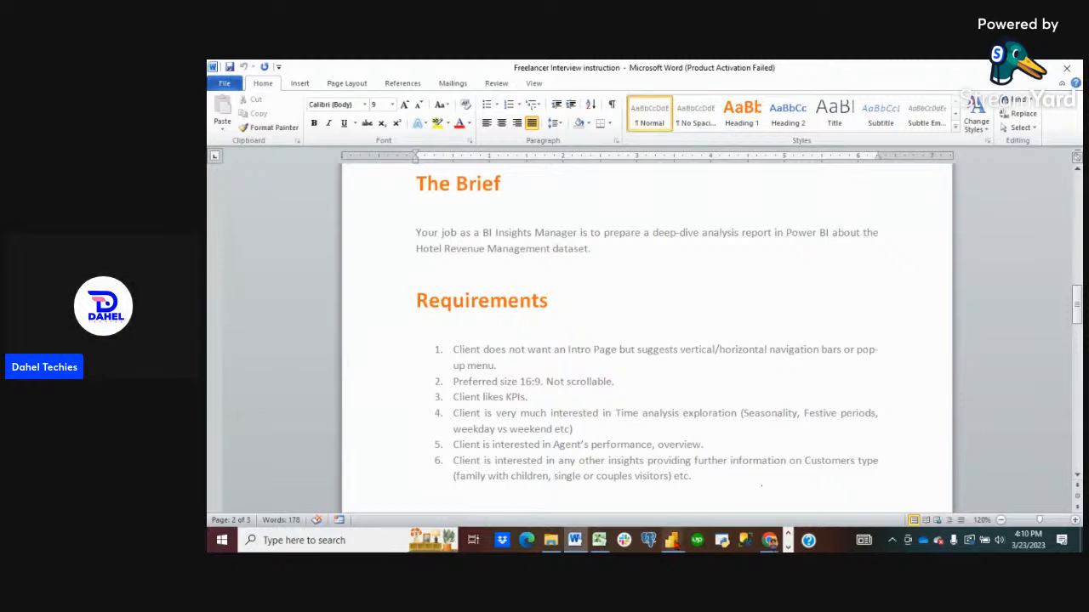
Switch back to the Hotel Revenue Management Visual Task 2 file in Power BI Desktop and return to the report's Forecast page.
{"action": "mouse_move", "coordinate": [672, 541]}
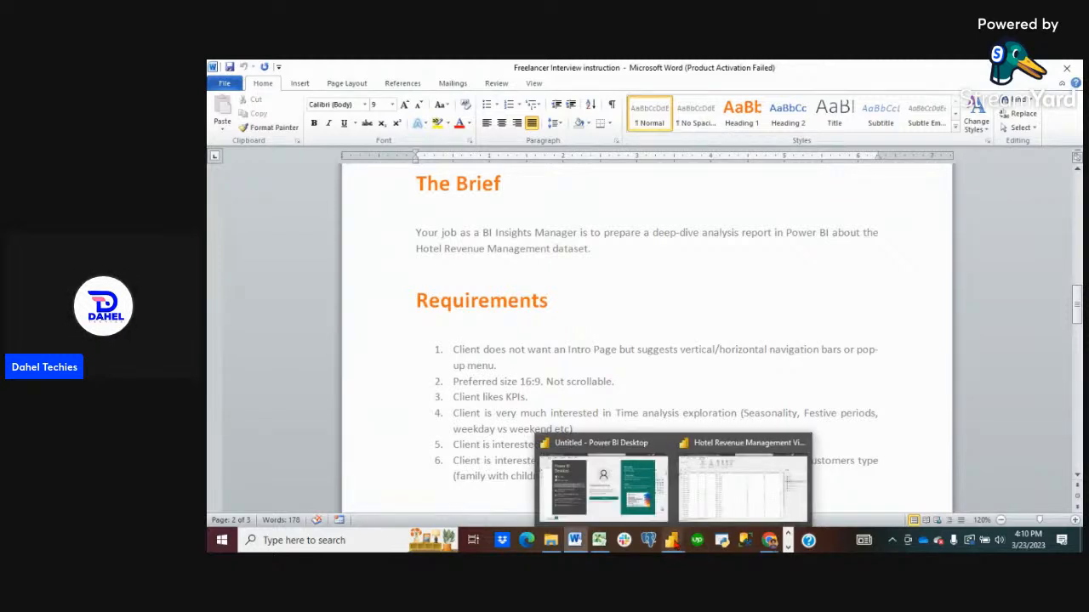
{"action": "left_click", "coordinate": [737, 476]}
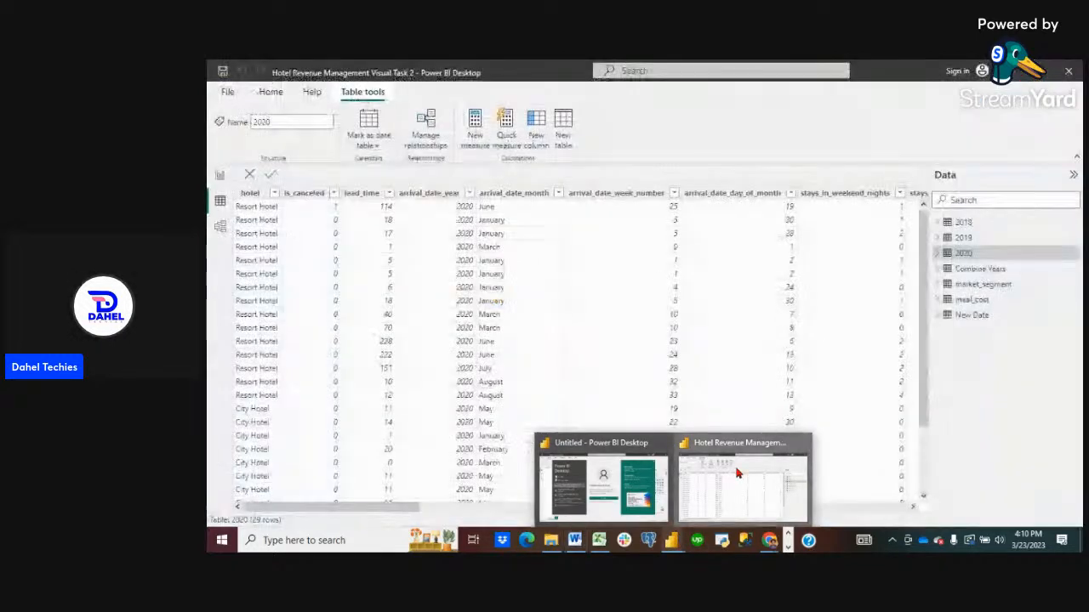
{"action": "left_click", "coordinate": [219, 177]}
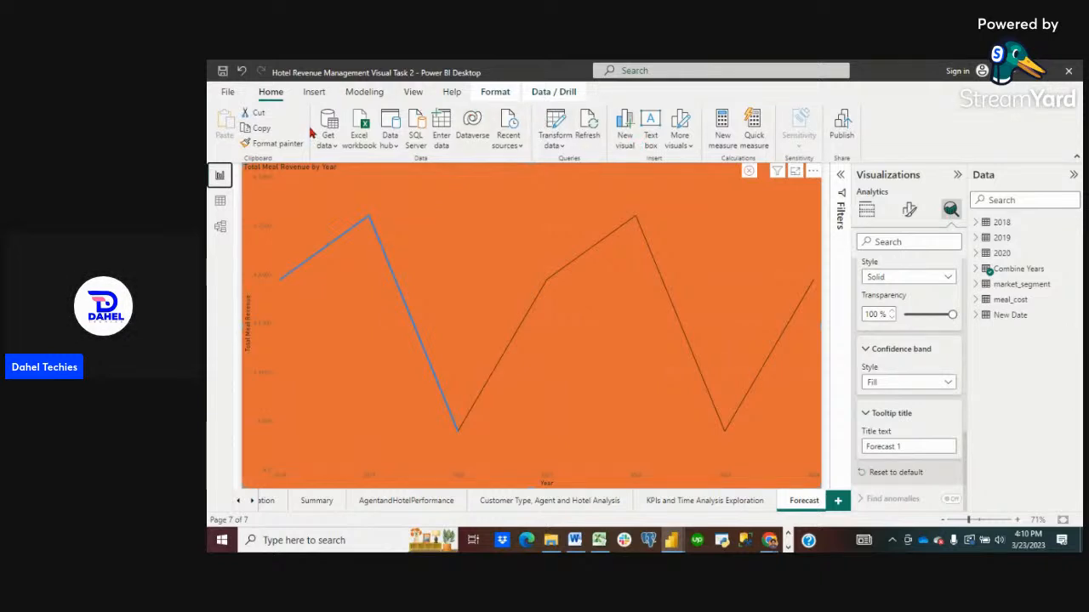
Set the page view of the Forecast page to Fit to width and check how the page scrolls.
{"action": "left_click", "coordinate": [415, 93]}
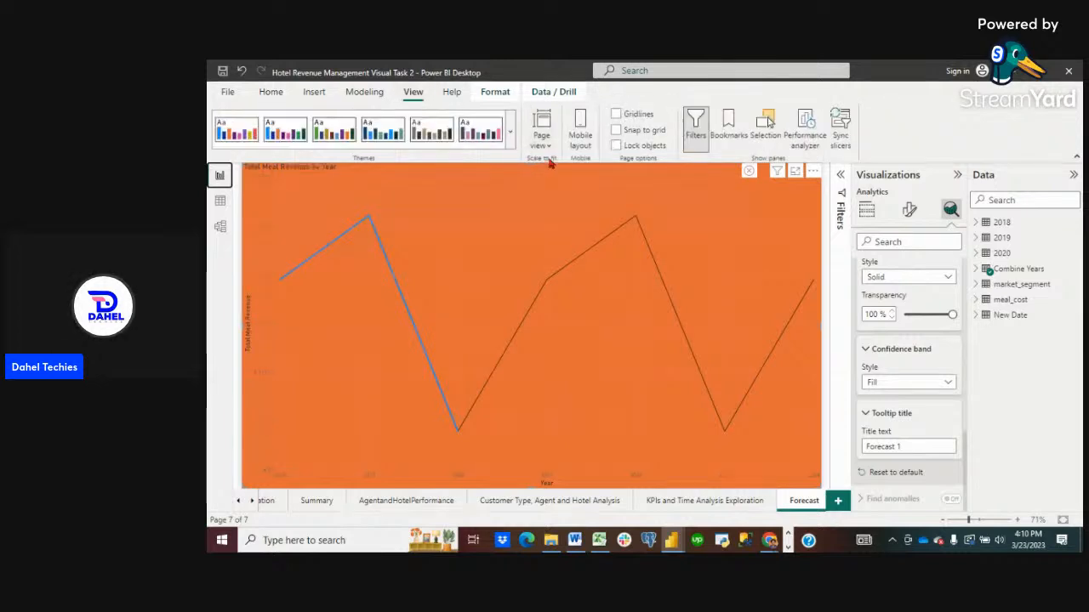
{"action": "left_click", "coordinate": [551, 145]}
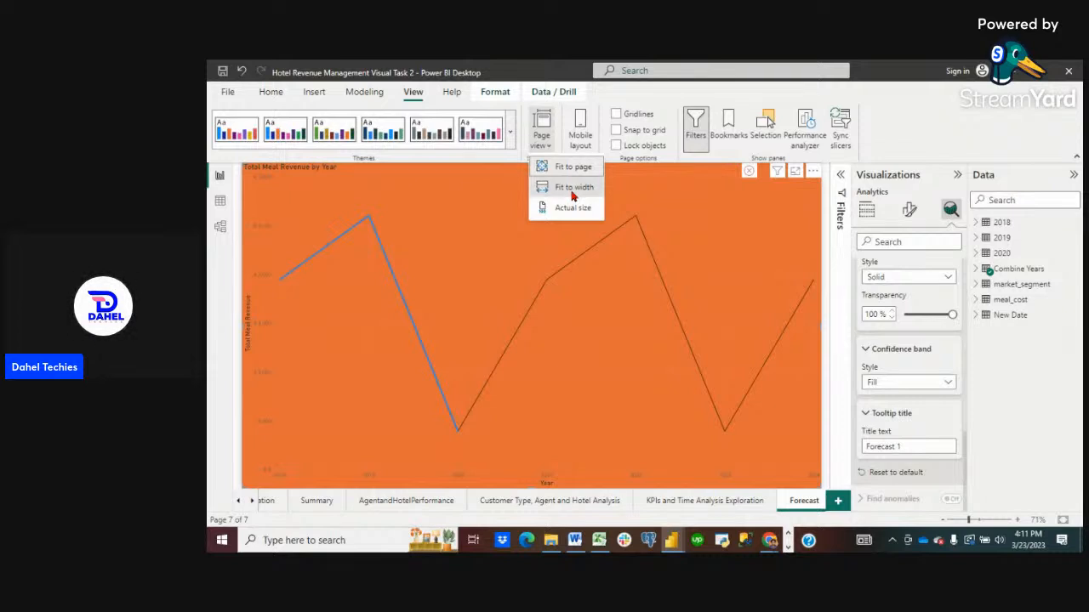
{"action": "left_click", "coordinate": [572, 187]}
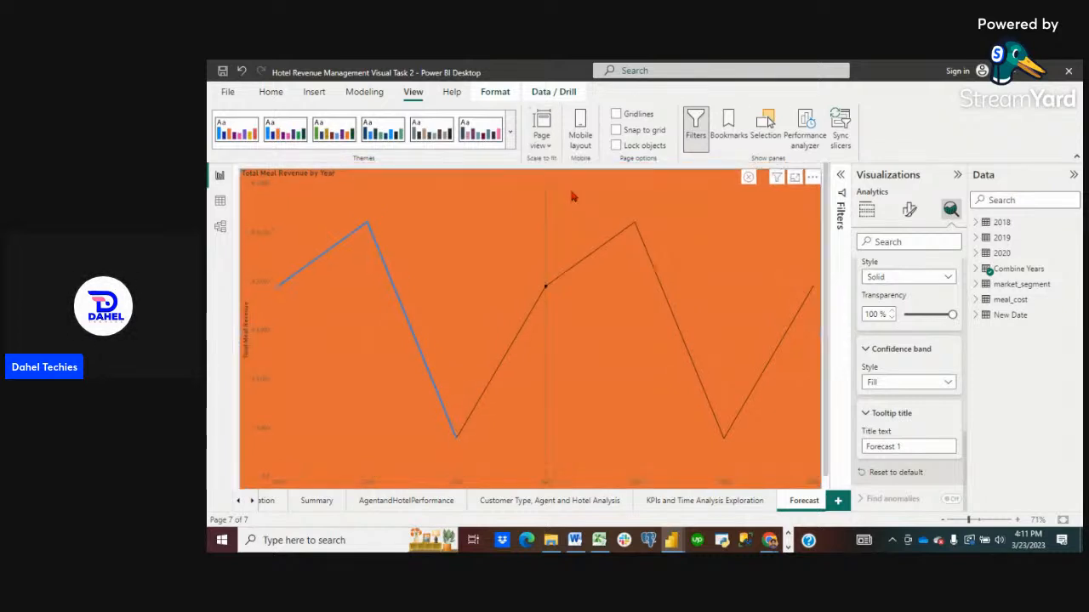
{"action": "scroll", "coordinate": [578, 308], "scroll_direction": "down", "scroll_amount": 1}
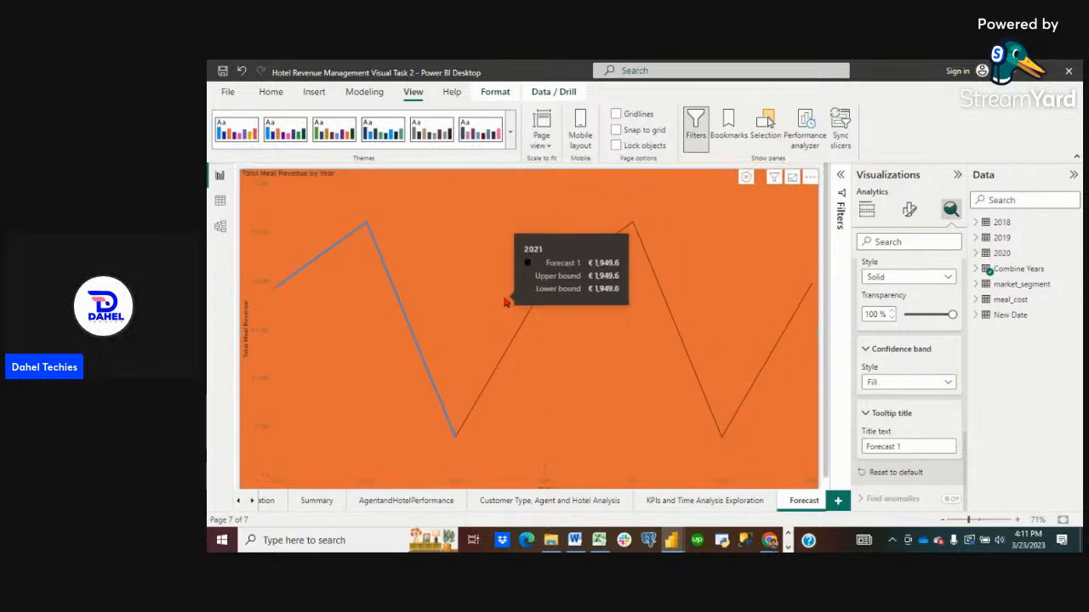
Preview the Forecast page at Actual size, check its scrolling, and return the page view to Fit to page.
{"action": "left_click", "coordinate": [551, 147]}
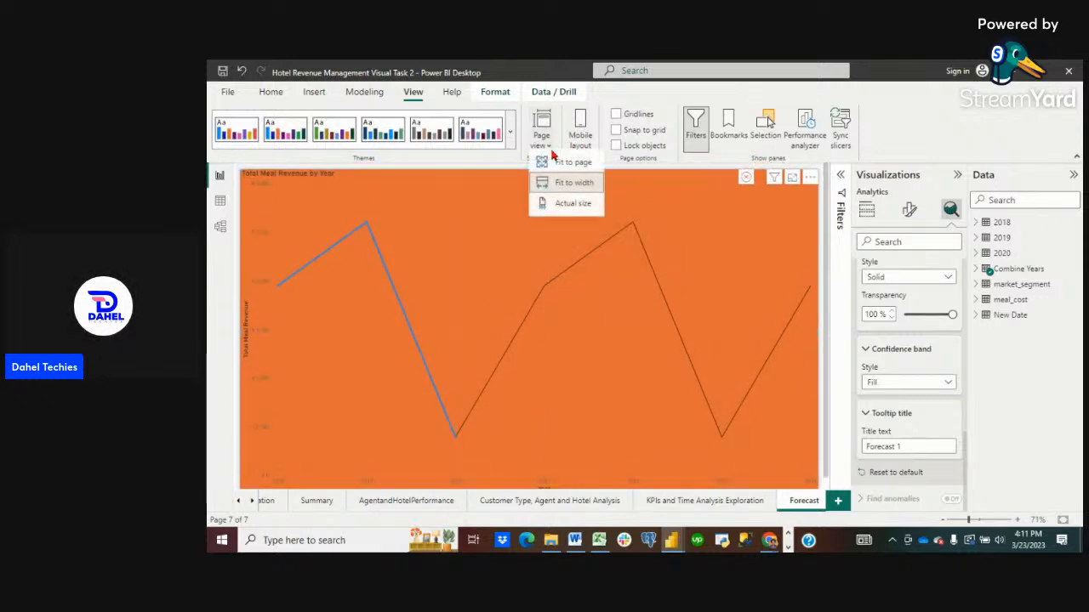
{"action": "left_click", "coordinate": [563, 213]}
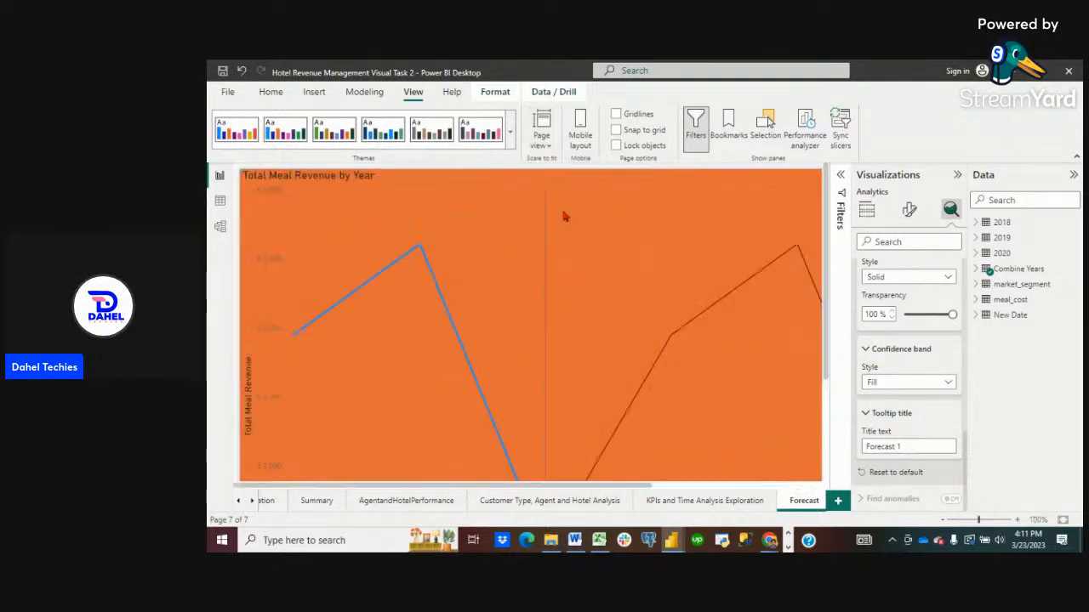
{"action": "scroll", "coordinate": [578, 306], "scroll_direction": "down", "scroll_amount": 3}
{"action": "scroll", "coordinate": [582, 308], "scroll_direction": "up", "scroll_amount": 3}
{"action": "scroll", "coordinate": [582, 308], "scroll_direction": "down", "scroll_amount": 3}
{"action": "scroll", "coordinate": [582, 308], "scroll_direction": "up", "scroll_amount": 3}
{"action": "scroll", "coordinate": [581, 308], "scroll_direction": "down", "scroll_amount": 3}
{"action": "scroll", "coordinate": [581, 308], "scroll_direction": "up", "scroll_amount": 3}
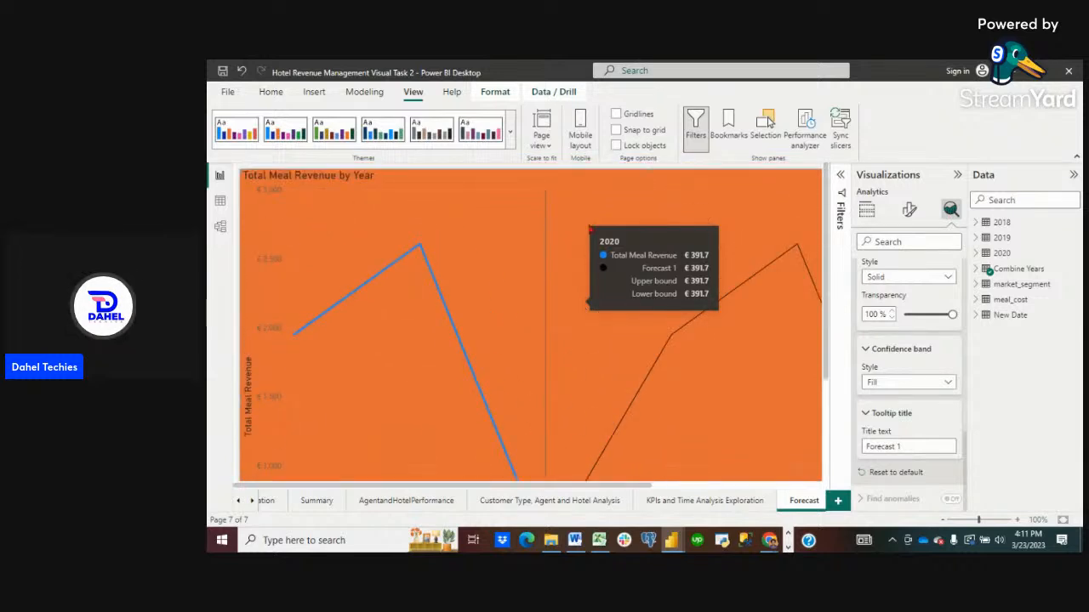
{"action": "left_click", "coordinate": [545, 146]}
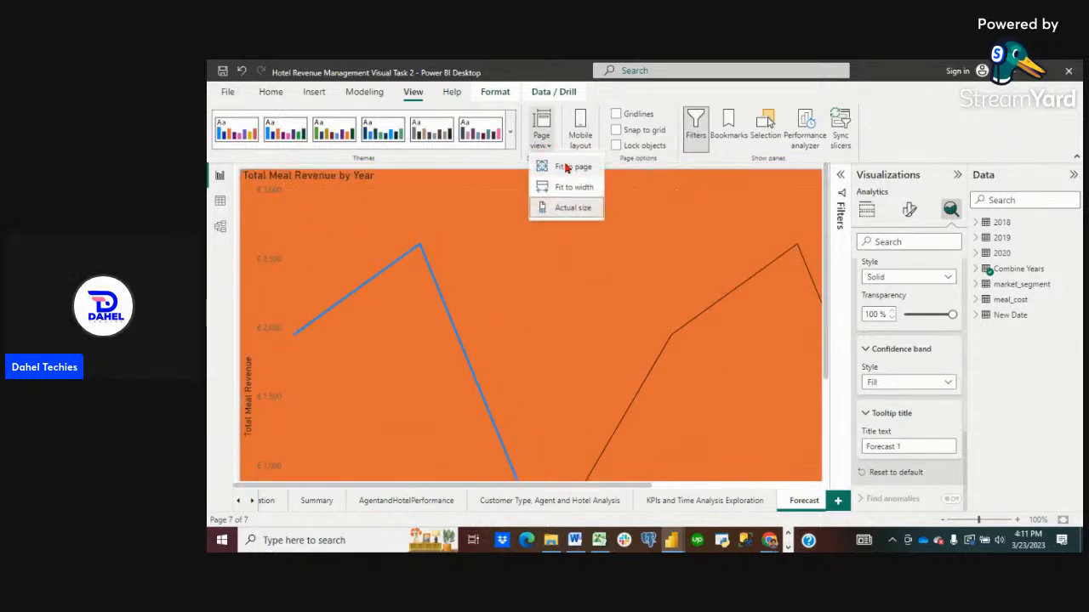
{"action": "left_click", "coordinate": [568, 167]}
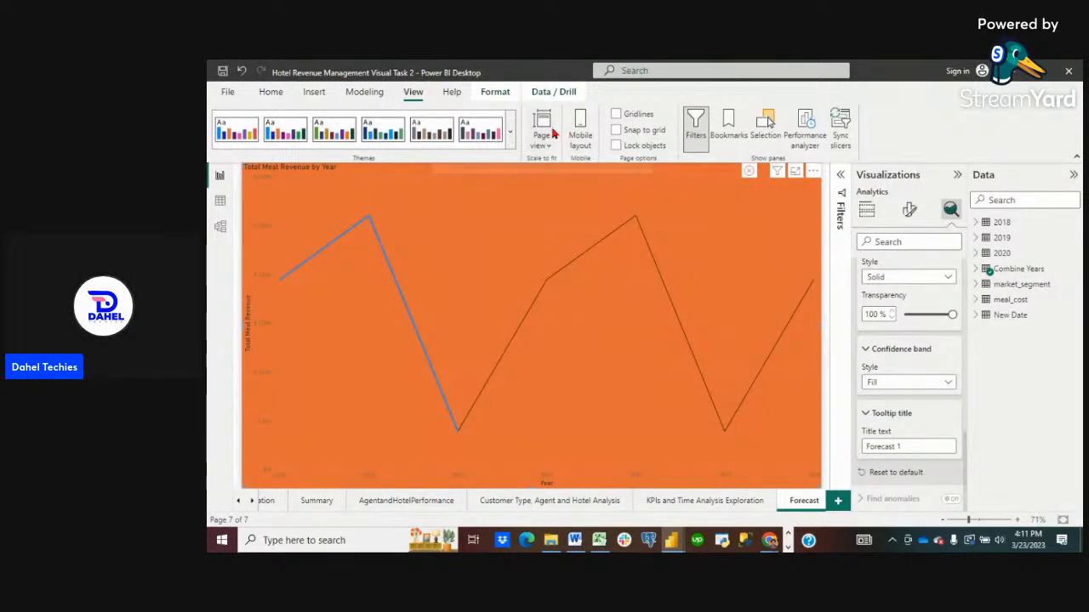
Examine the build fields and the visual format options of the Total Meal Revenue by Year chart.
{"action": "left_click", "coordinate": [866, 210]}
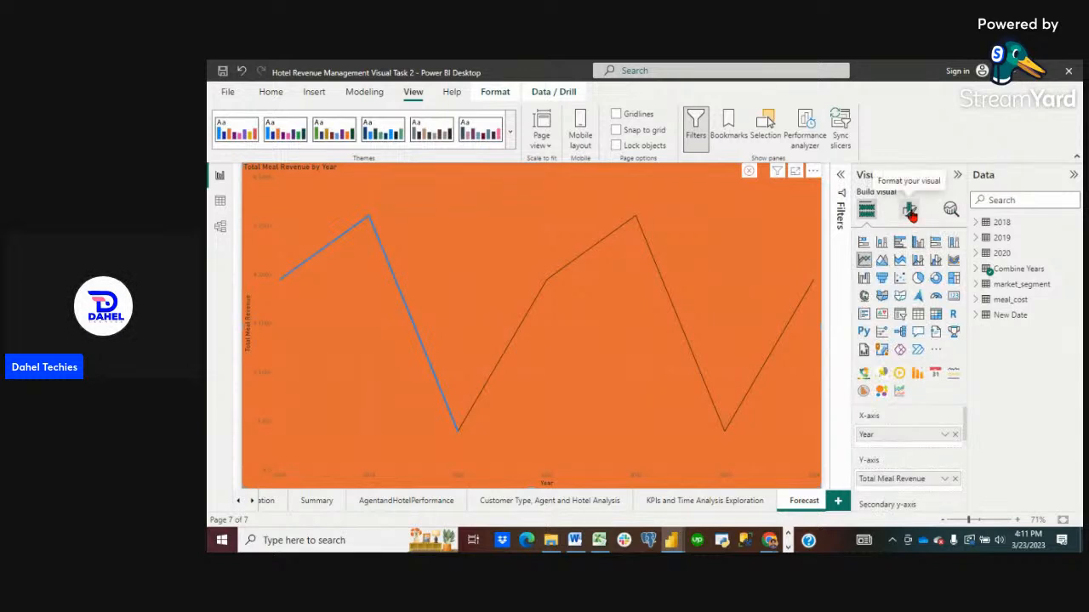
{"action": "left_click", "coordinate": [910, 213]}
{"action": "scroll", "coordinate": [900, 374], "scroll_direction": "down", "scroll_amount": 1}
{"action": "scroll", "coordinate": [900, 374], "scroll_direction": "down", "scroll_amount": 1}
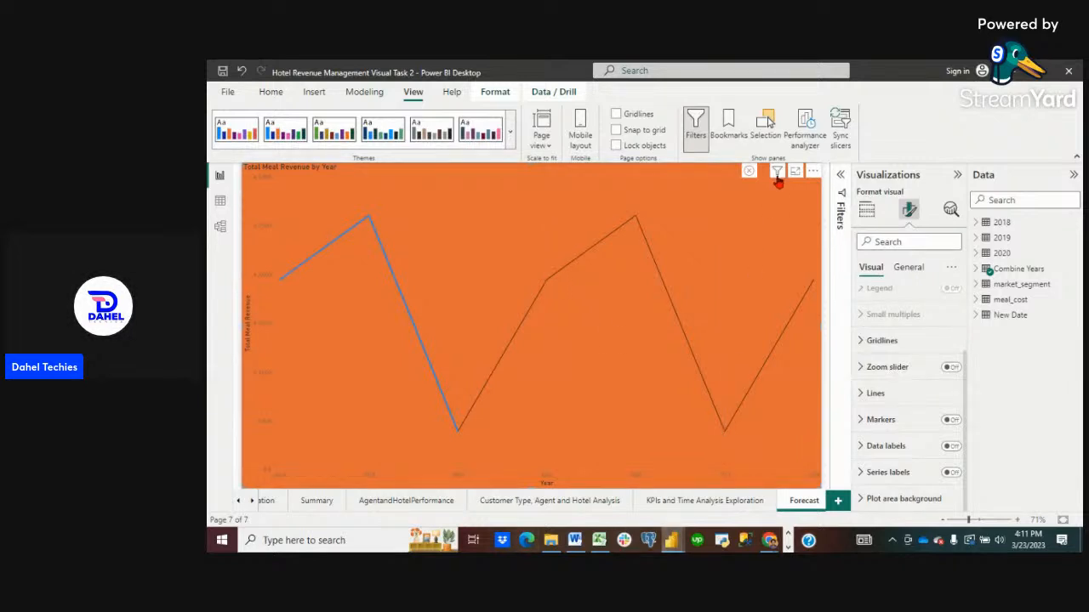
Deselect the chart and examine the Forecast page's format settings, covering page information, canvas settings and the available canvas types.
{"action": "left_click", "coordinate": [238, 194]}
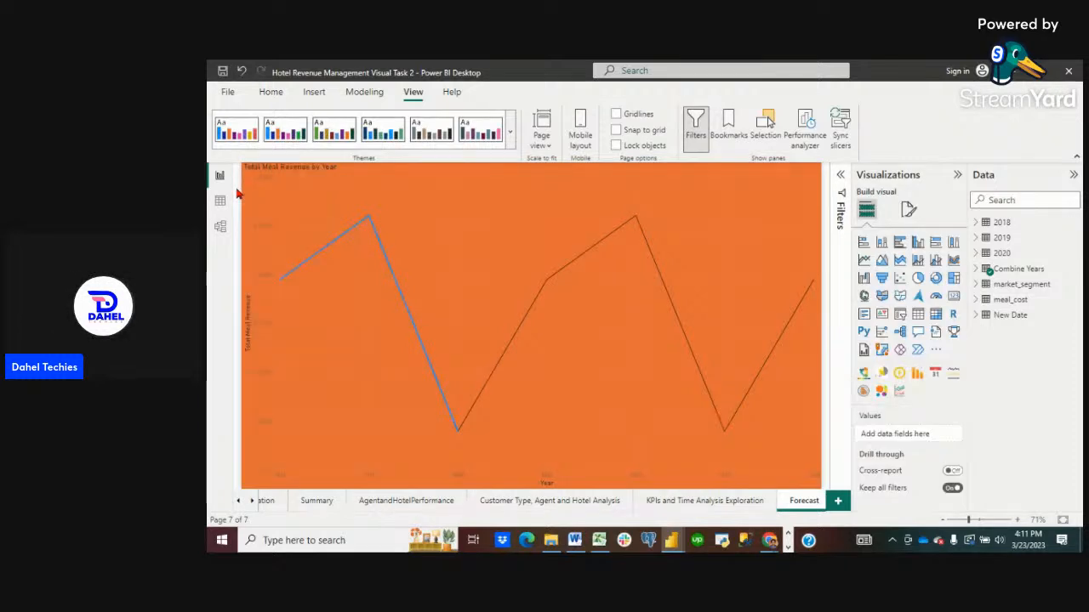
{"action": "left_click", "coordinate": [909, 210]}
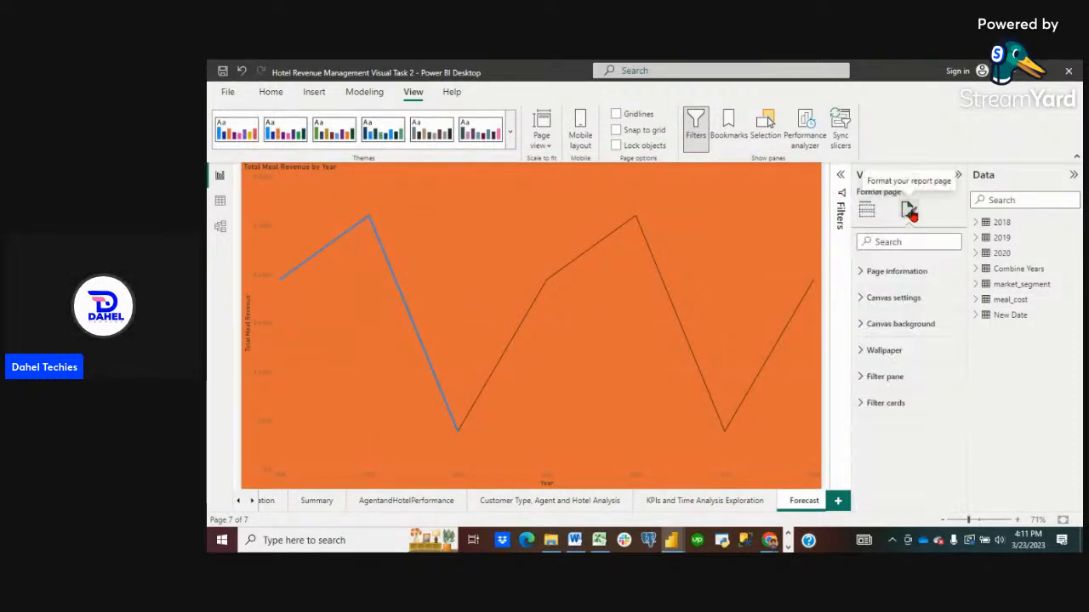
{"action": "left_click", "coordinate": [863, 280]}
{"action": "scroll", "coordinate": [868, 315], "scroll_direction": "down", "scroll_amount": 1}
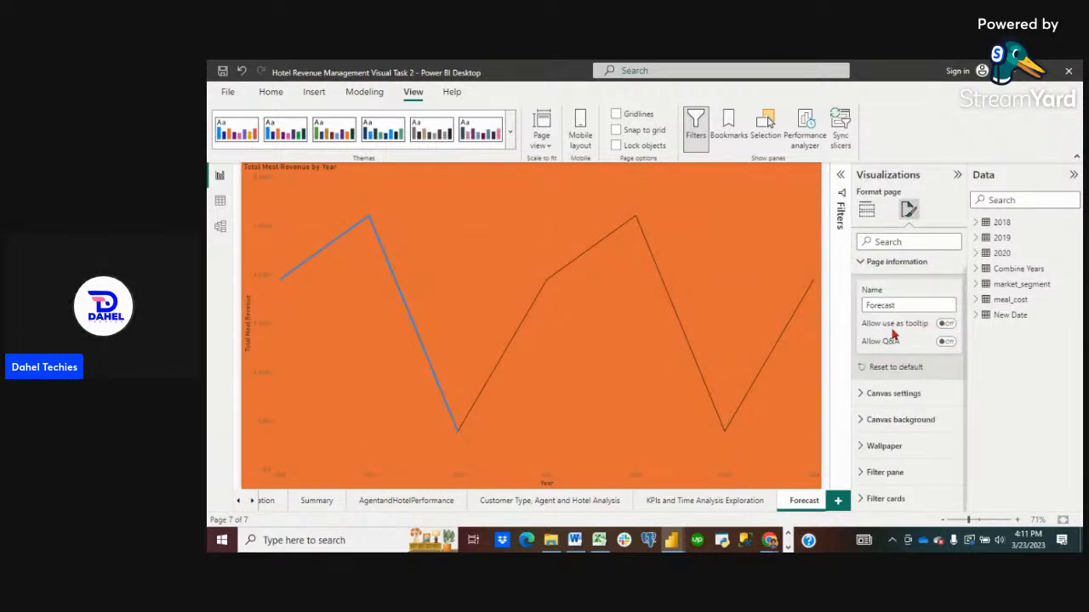
{"action": "left_click", "coordinate": [859, 399]}
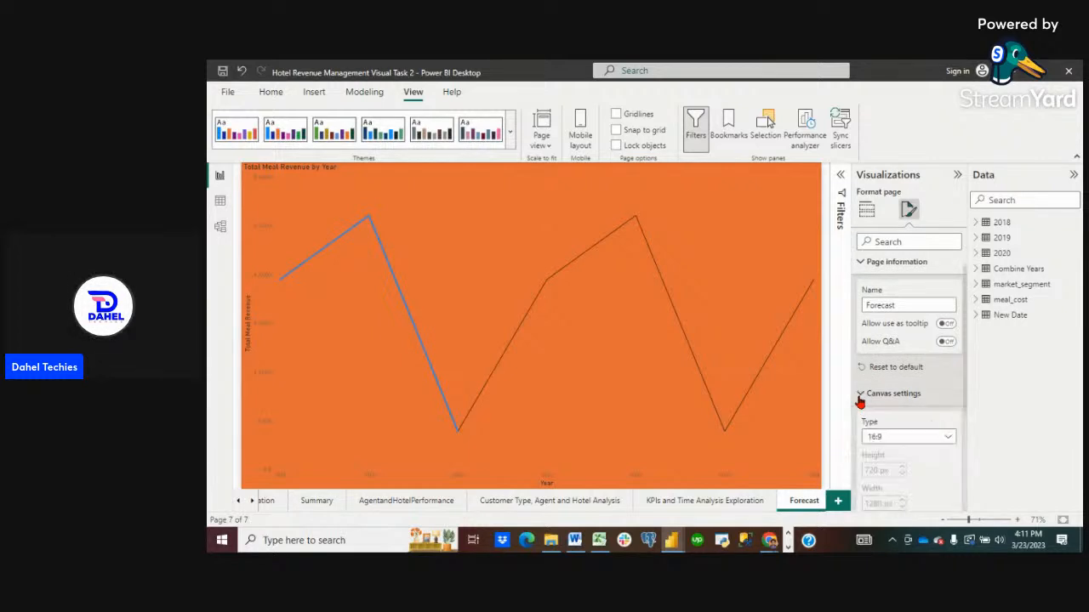
{"action": "scroll", "coordinate": [890, 364], "scroll_direction": "down", "scroll_amount": 3}
{"action": "scroll", "coordinate": [893, 324], "scroll_direction": "up", "scroll_amount": 1}
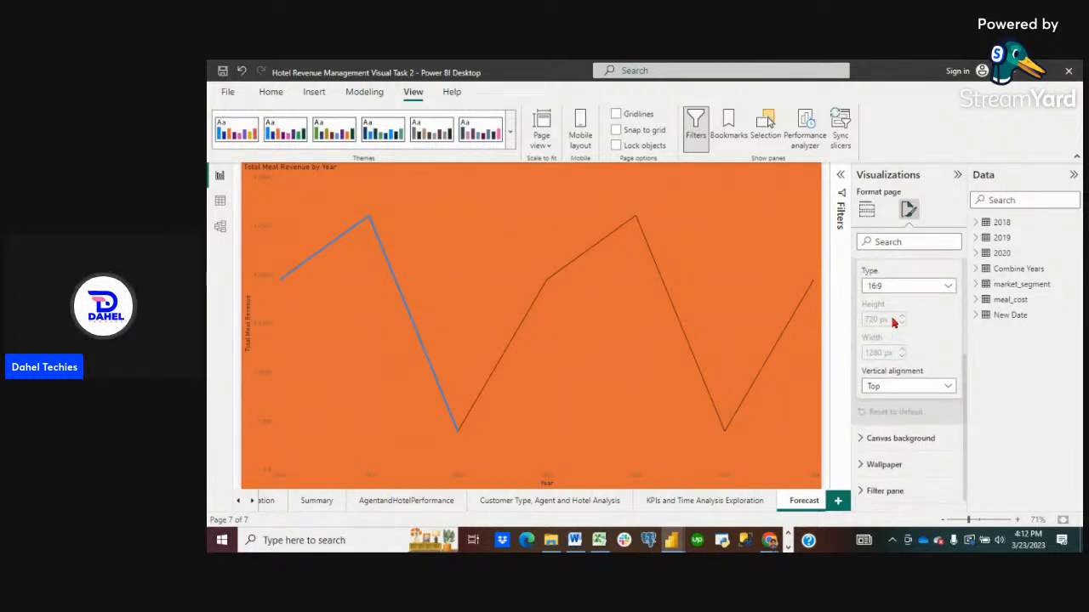
{"action": "scroll", "coordinate": [887, 304], "scroll_direction": "up", "scroll_amount": 2}
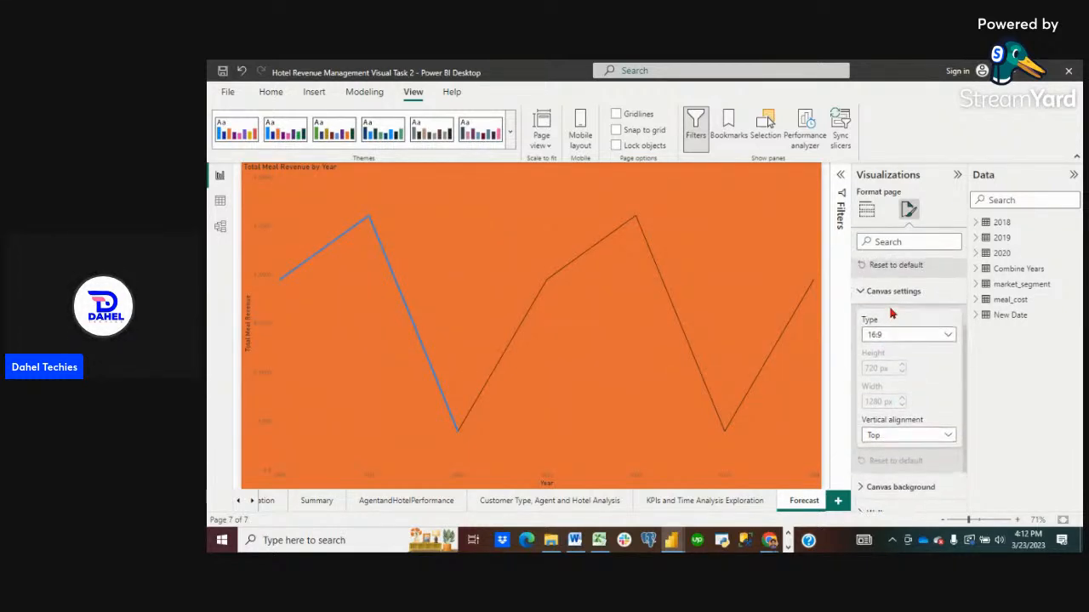
{"action": "left_click", "coordinate": [930, 339]}
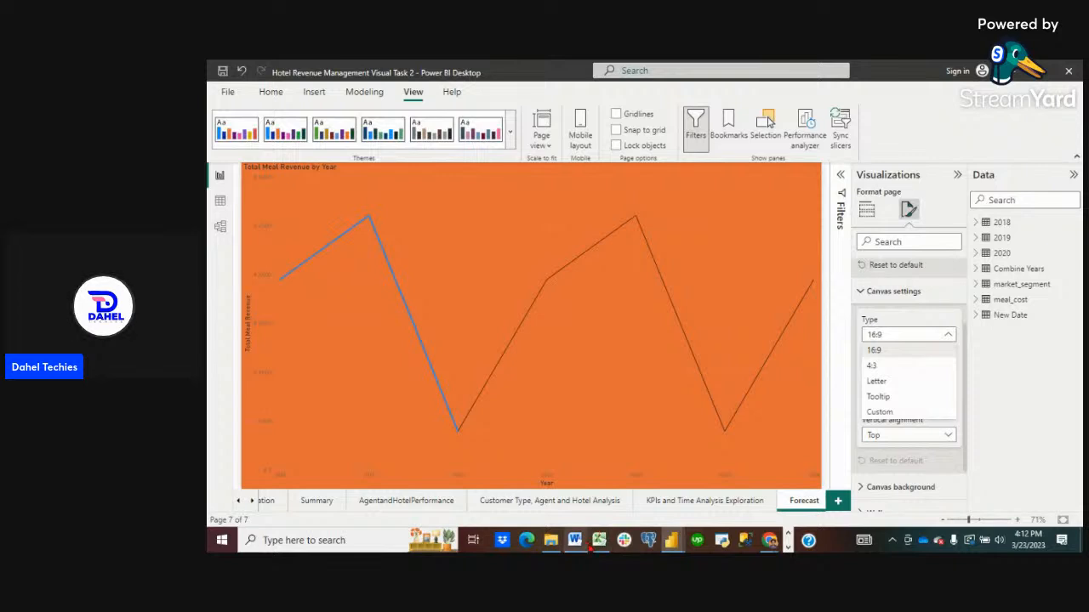
Switch to the Freelancer Interview instruction document in Word and check the preferred page size in the Requirements list.
{"action": "mouse_move", "coordinate": [586, 550]}
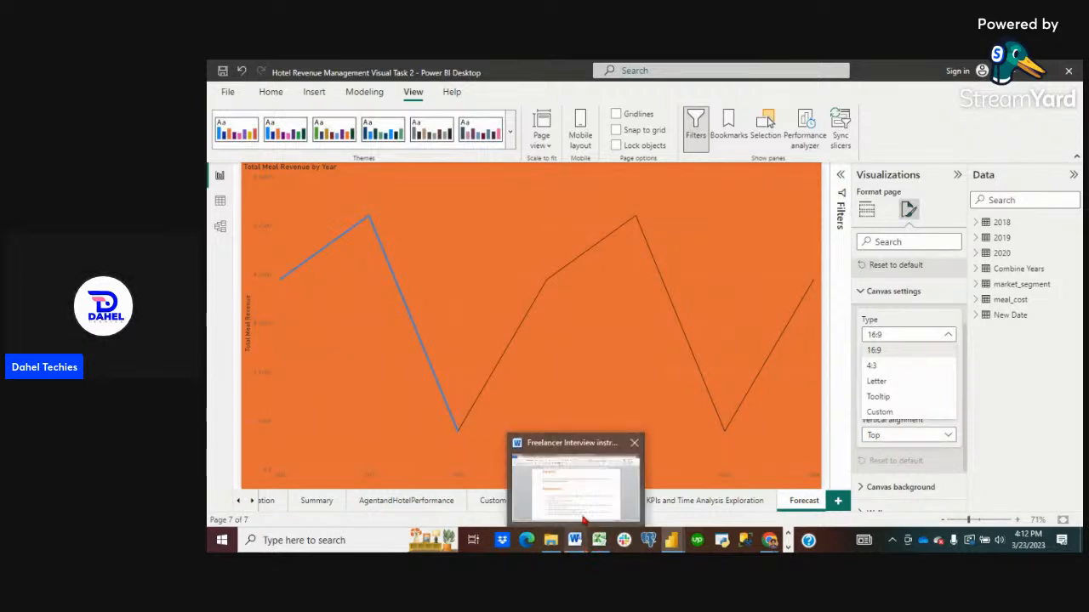
{"action": "left_click", "coordinate": [599, 513]}
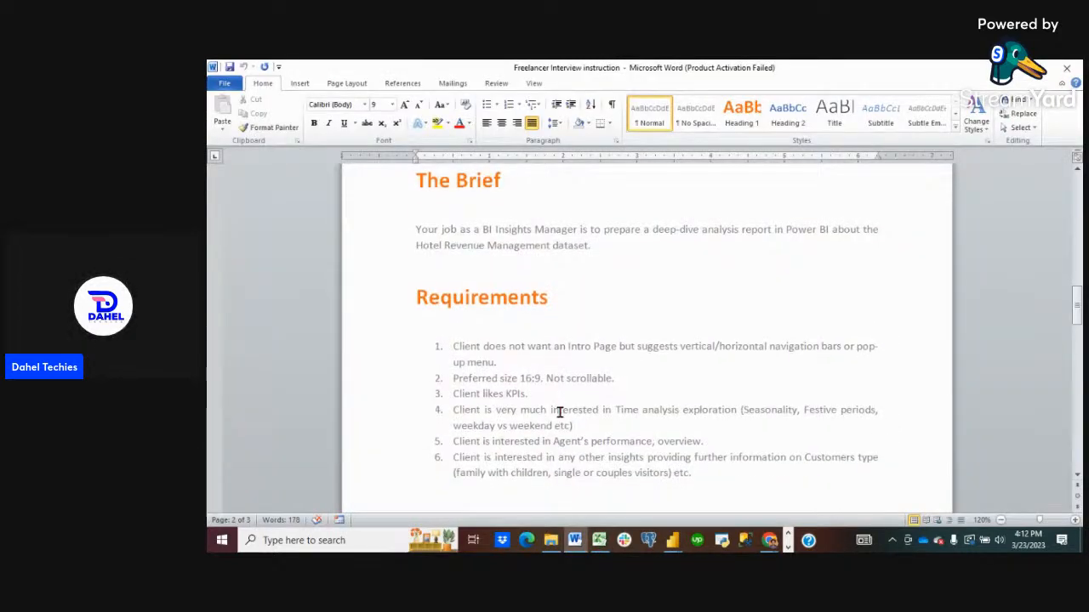
{"action": "scroll", "coordinate": [559, 413], "scroll_direction": "down", "scroll_amount": 1}
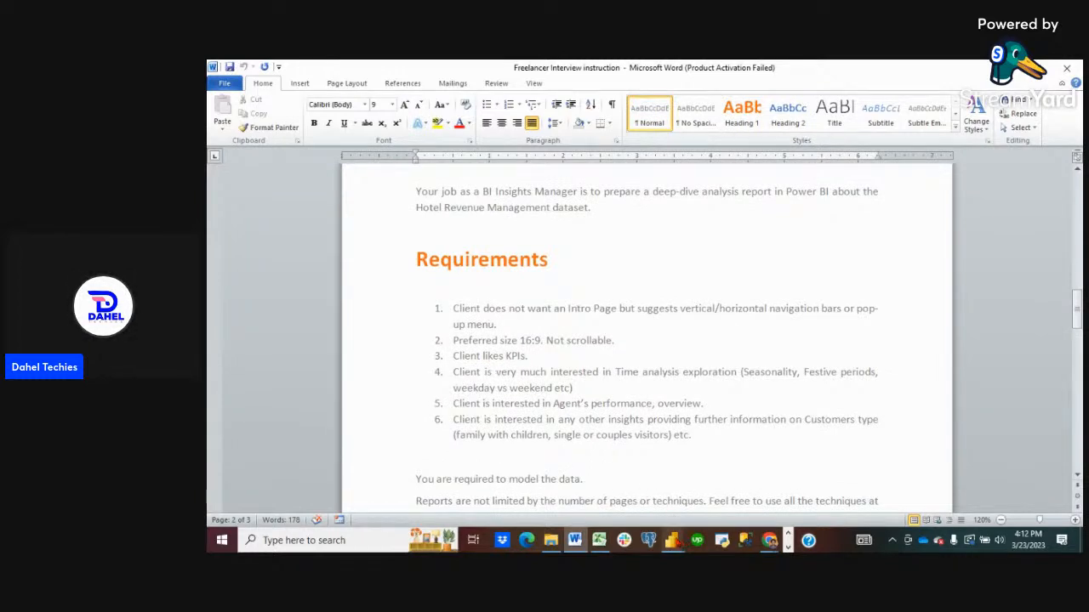
Switch back to the Hotel Revenue Management Visual Task 2 file in Power BI Desktop and review the KPIs and Time Analysis Exploration page.
{"action": "mouse_move", "coordinate": [672, 544]}
{"action": "left_click", "coordinate": [740, 477]}
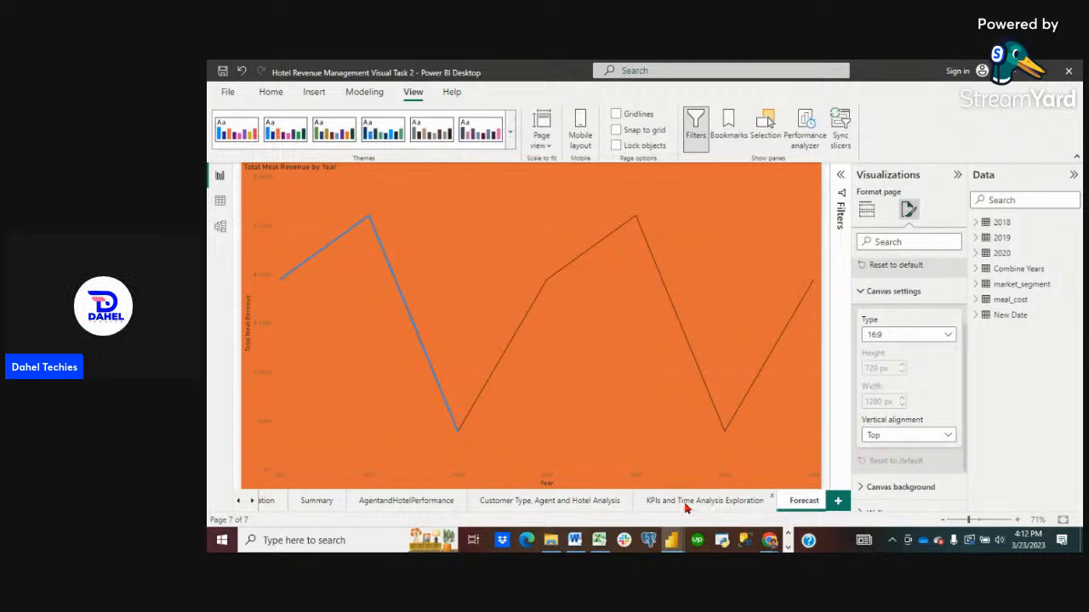
{"action": "left_click", "coordinate": [685, 506]}
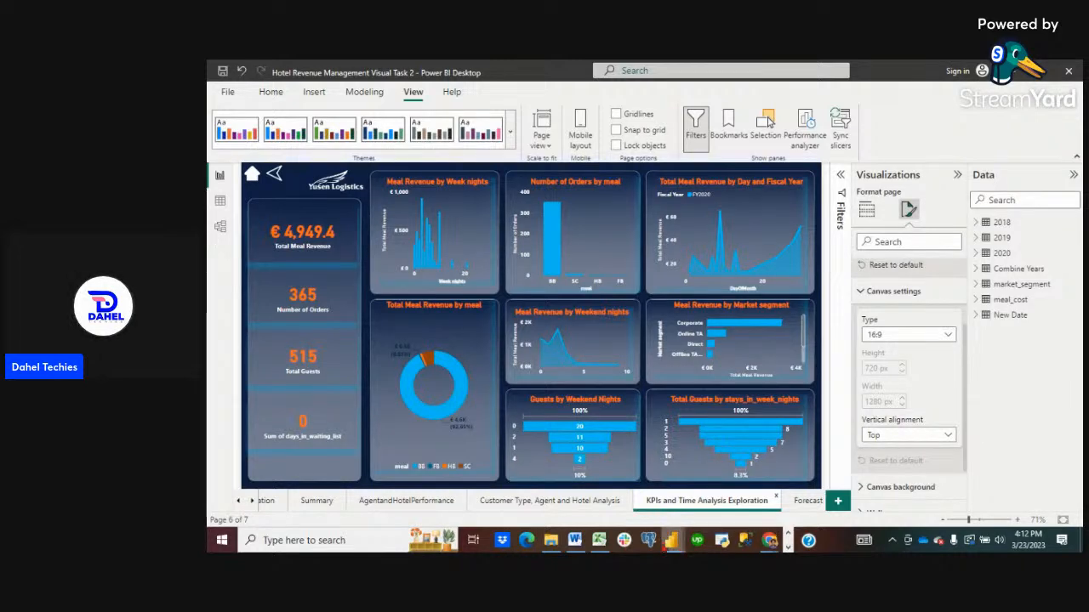
Return to the Freelancer Interview instruction document in Word and read the requirements on agent performance and customer types.
{"action": "mouse_move", "coordinate": [575, 542]}
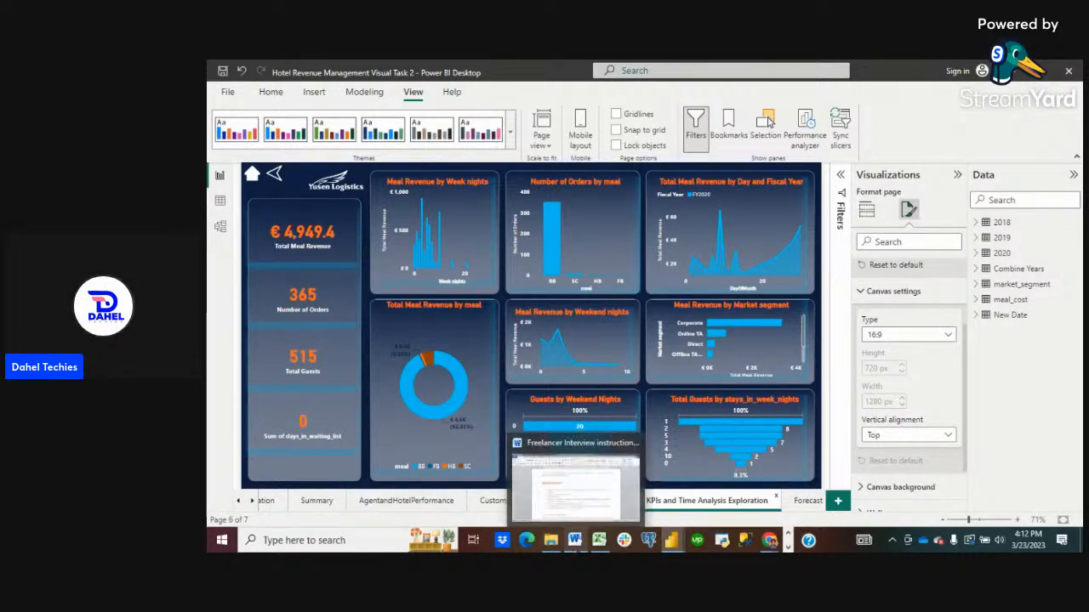
{"action": "left_click", "coordinate": [566, 499]}
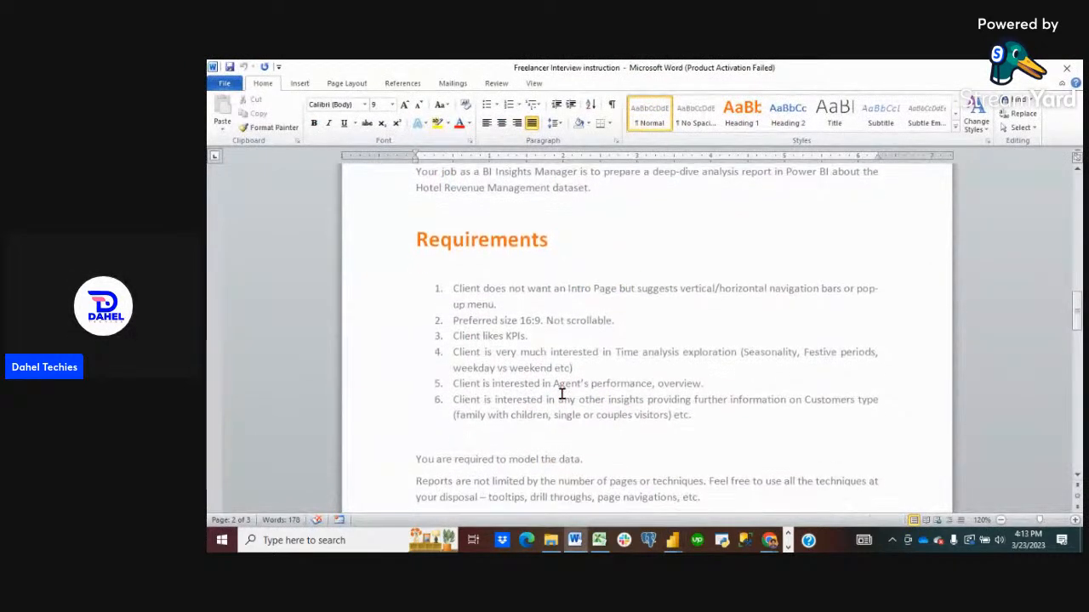
{"action": "scroll", "coordinate": [561, 393], "scroll_direction": "down", "scroll_amount": 1}
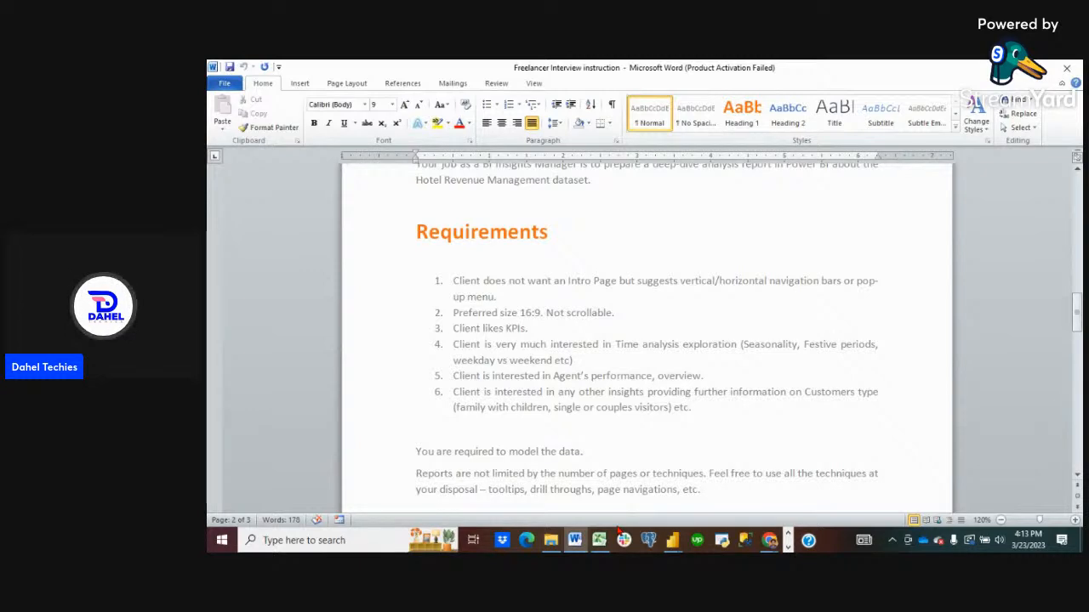
Switch back to the hotel revenue report in Power BI Desktop and review the Customer Type, Agent and Hotel Analysis, AgentandHotelPerformance and Summary pages.
{"action": "mouse_move", "coordinate": [672, 540]}
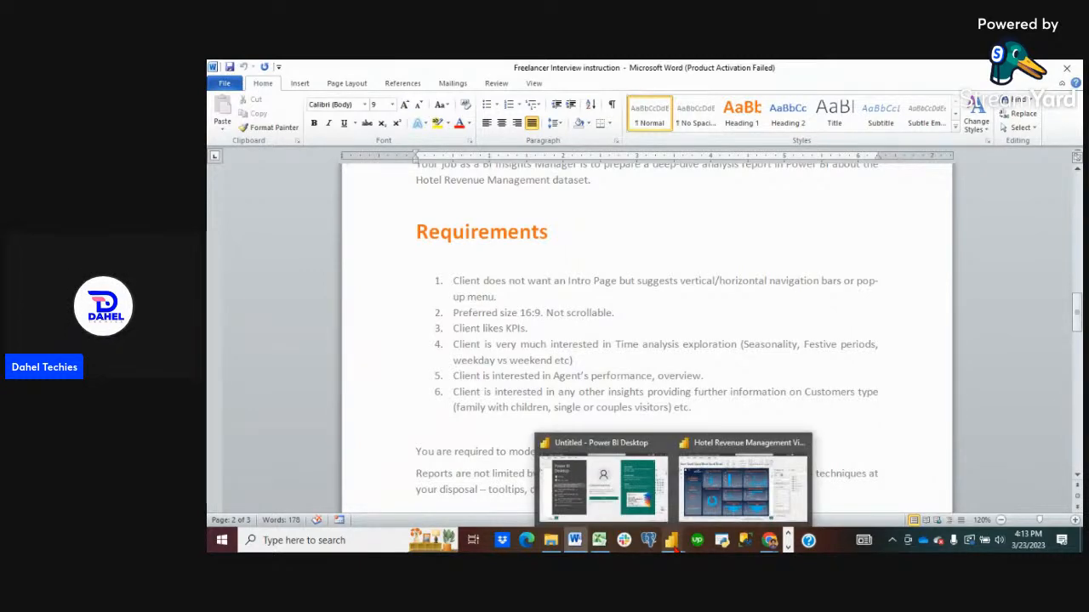
{"action": "left_click", "coordinate": [740, 483]}
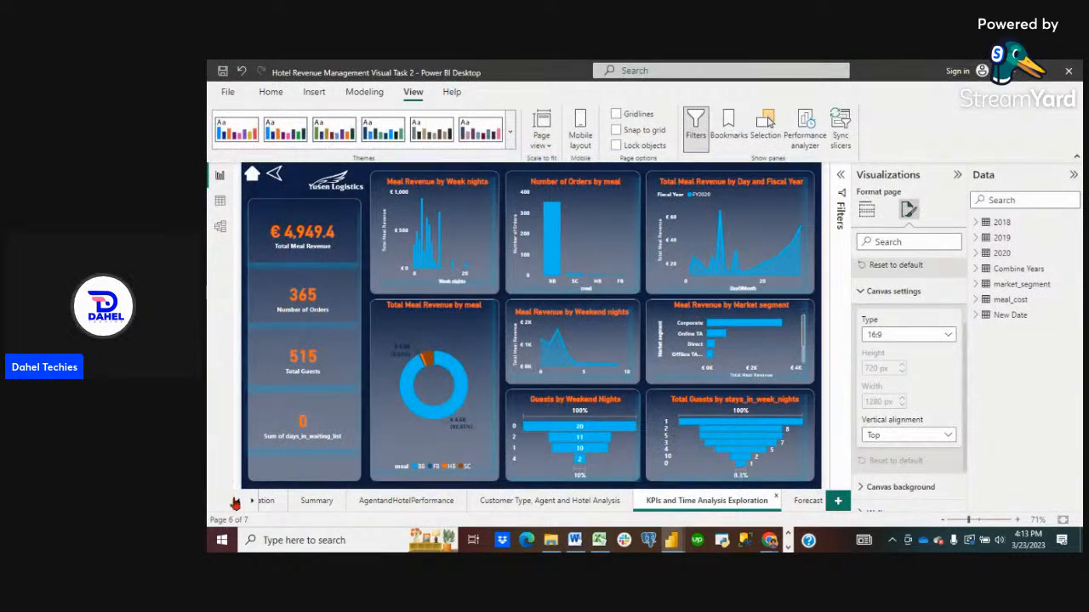
{"action": "left_click", "coordinate": [239, 503]}
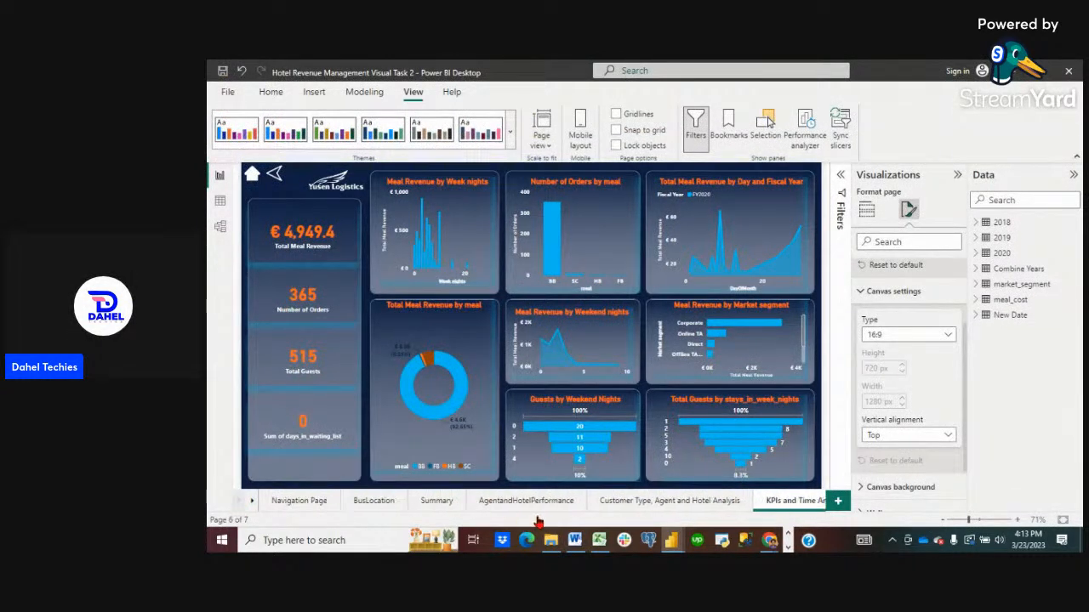
{"action": "left_click", "coordinate": [636, 503]}
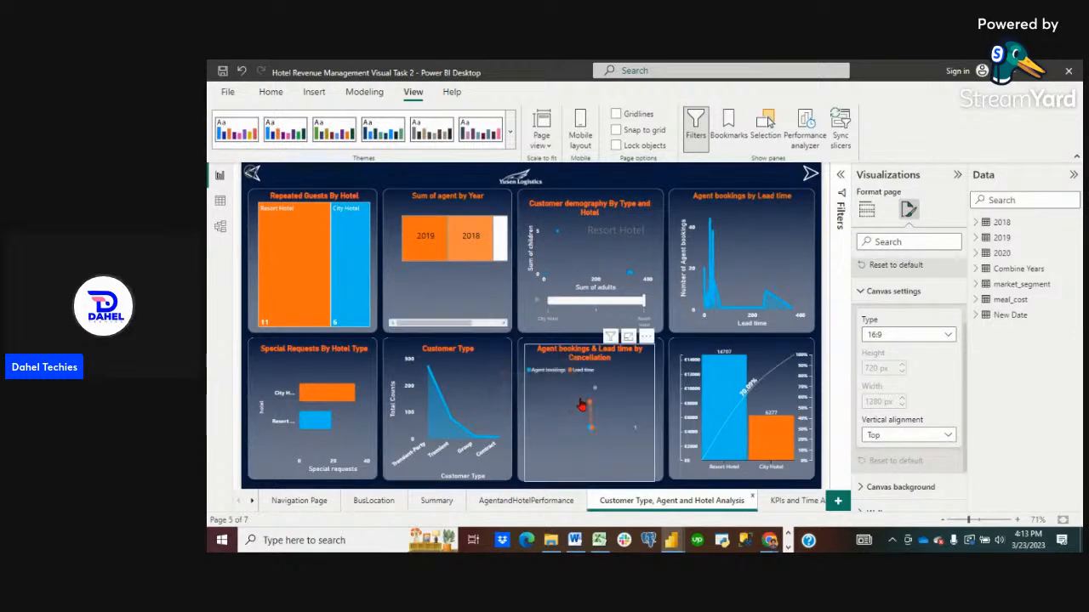
{"action": "left_click", "coordinate": [502, 506]}
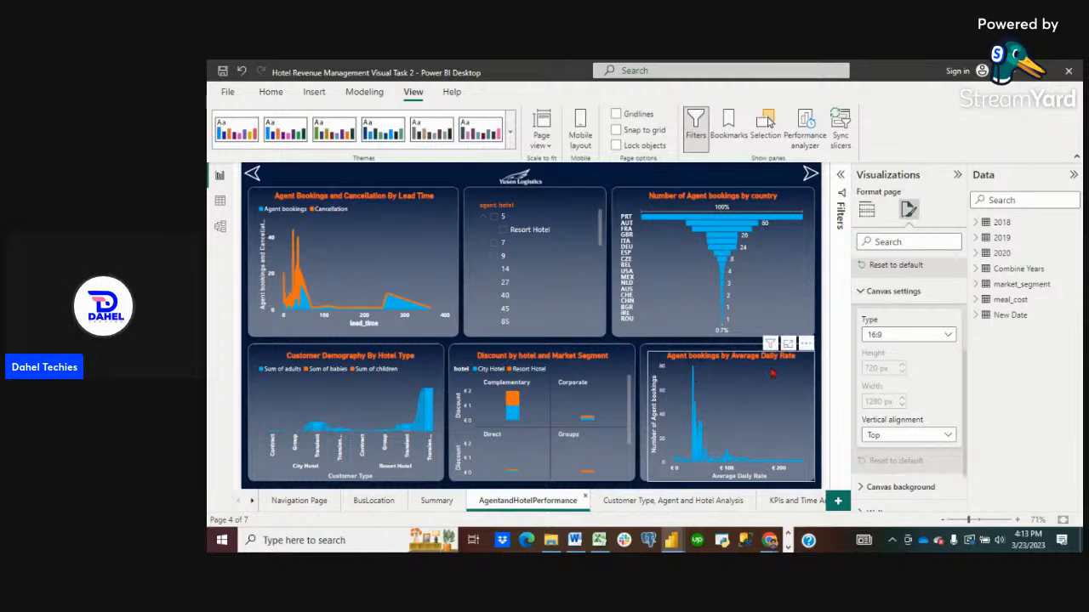
{"action": "left_click", "coordinate": [436, 501]}
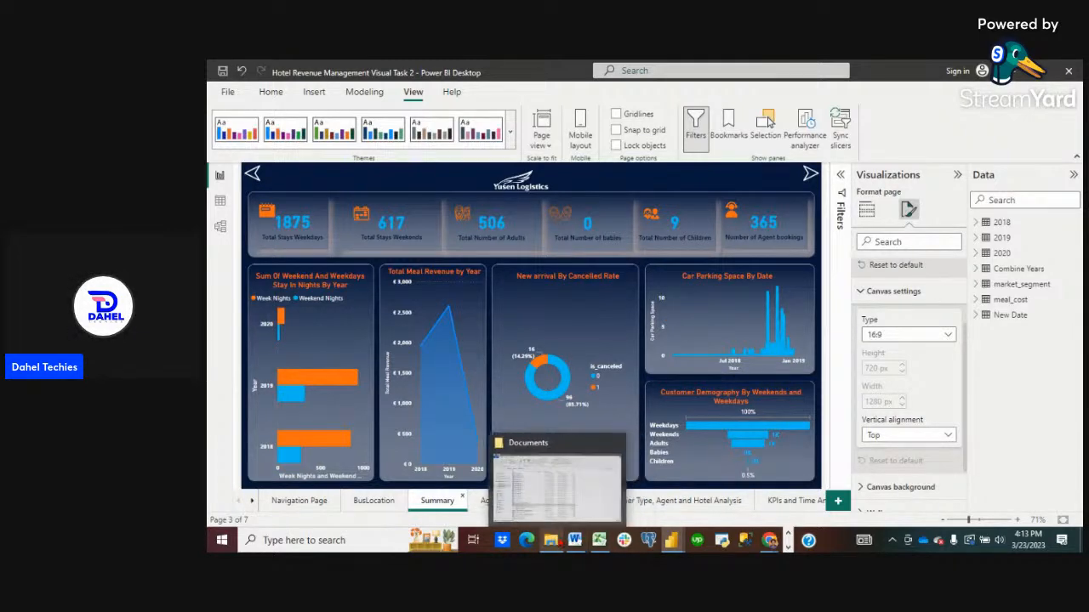
Recheck the client requirements in the Word instruction document and return to the Summary page of the hotel revenue report in Power BI Desktop.
{"action": "left_click", "coordinate": [575, 541]}
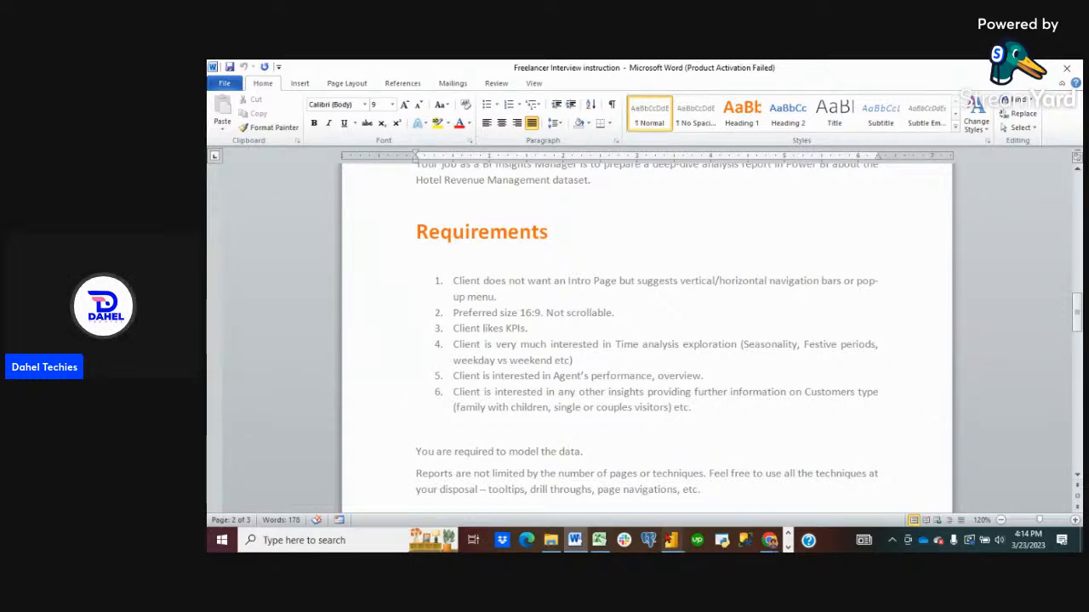
{"action": "mouse_move", "coordinate": [671, 543]}
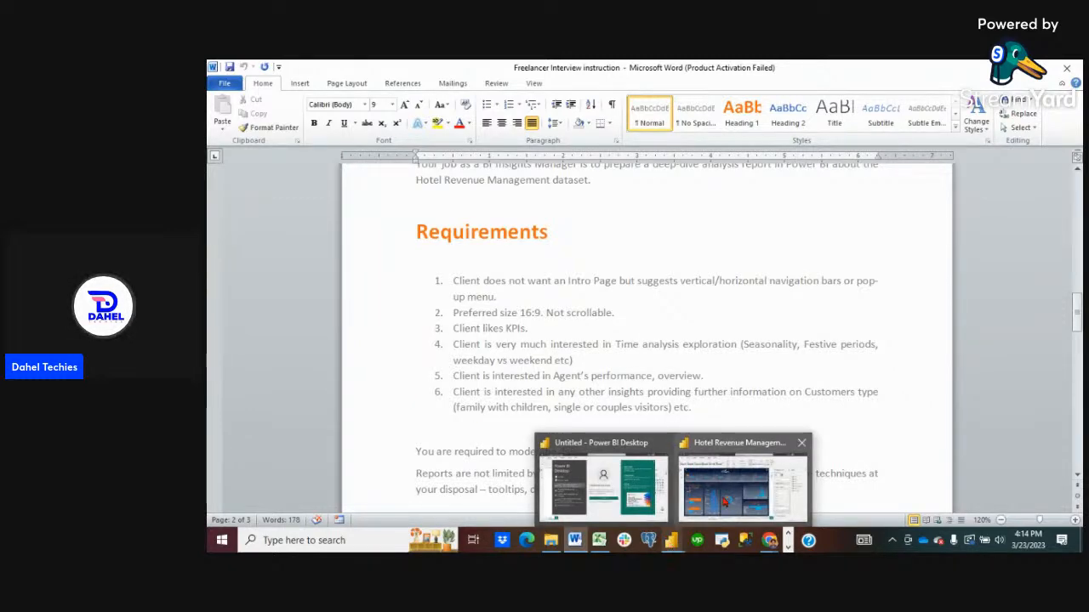
{"action": "left_click", "coordinate": [723, 501]}
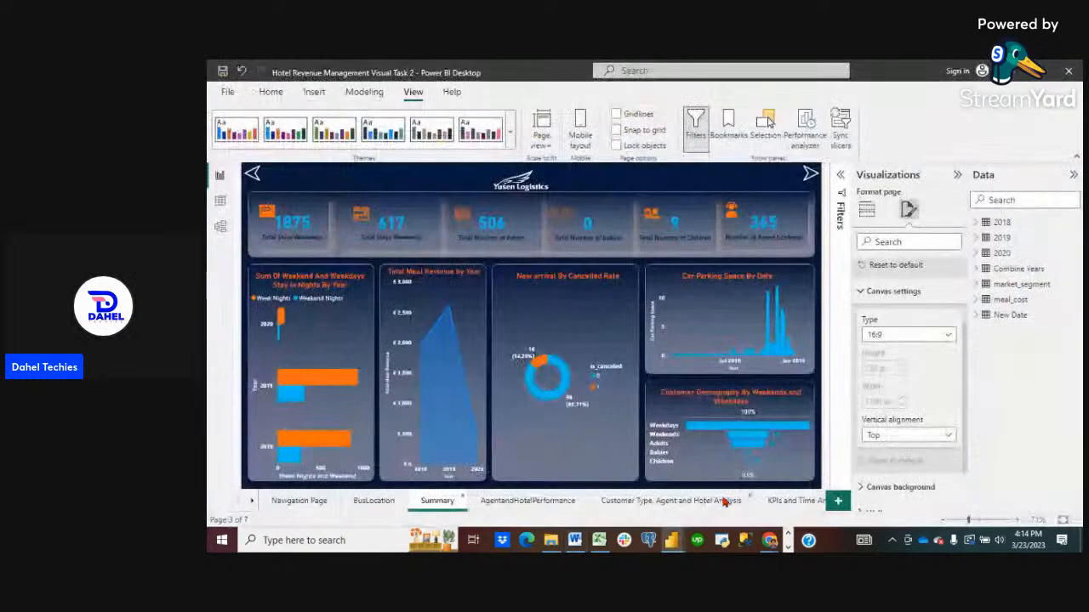
Review the AgentandHotelPerformance page and return to the Freelancer Interview instruction document in Word to read the customer type and data modelling requirements.
{"action": "left_click", "coordinate": [514, 501]}
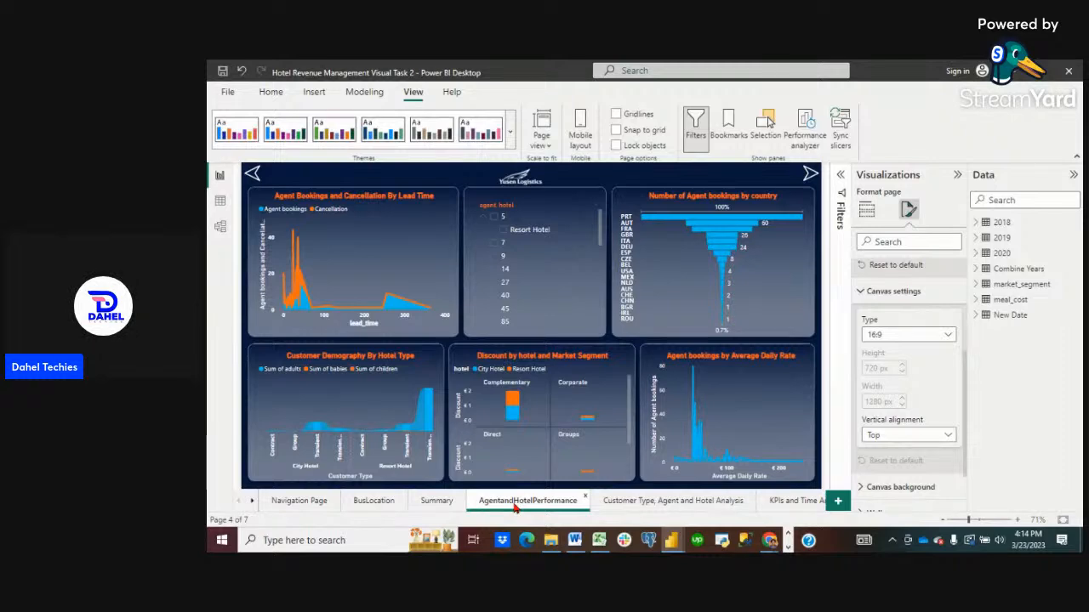
{"action": "mouse_move", "coordinate": [577, 542]}
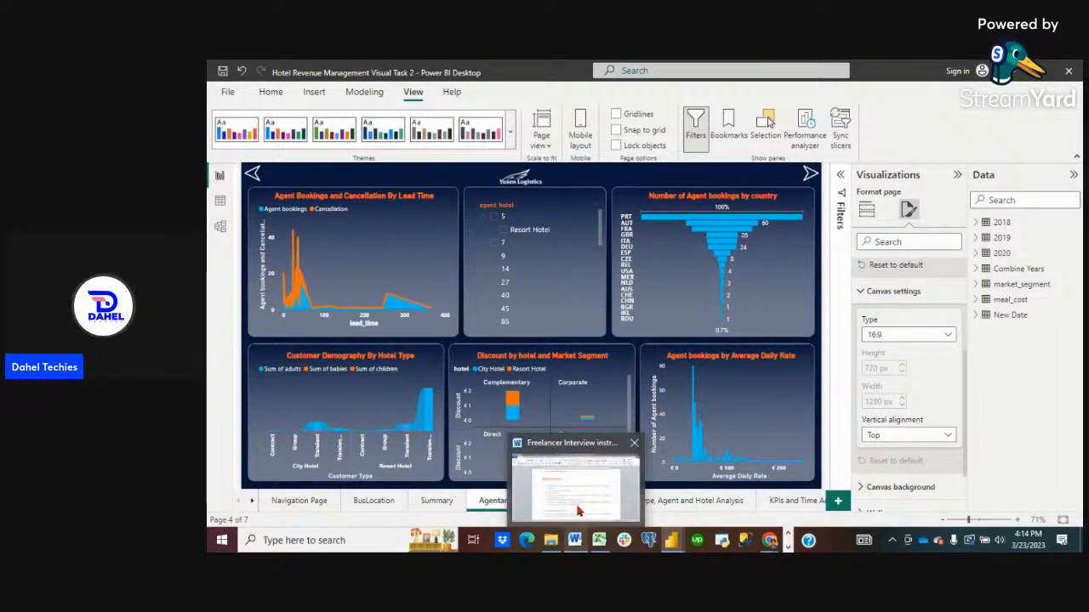
{"action": "left_click", "coordinate": [579, 497]}
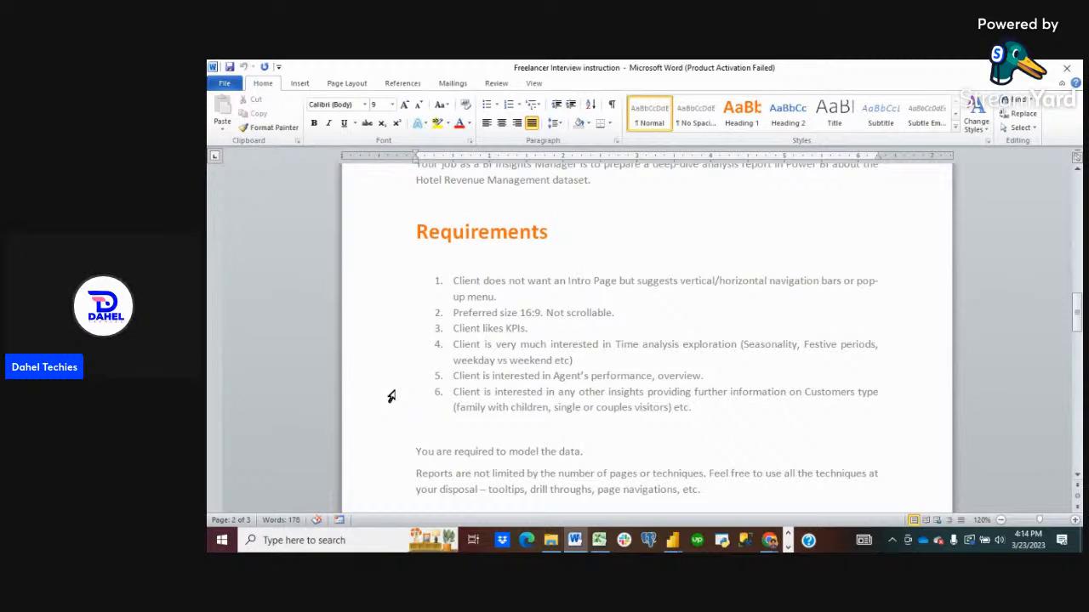
{"action": "scroll", "coordinate": [391, 396], "scroll_direction": "down", "scroll_amount": 1}
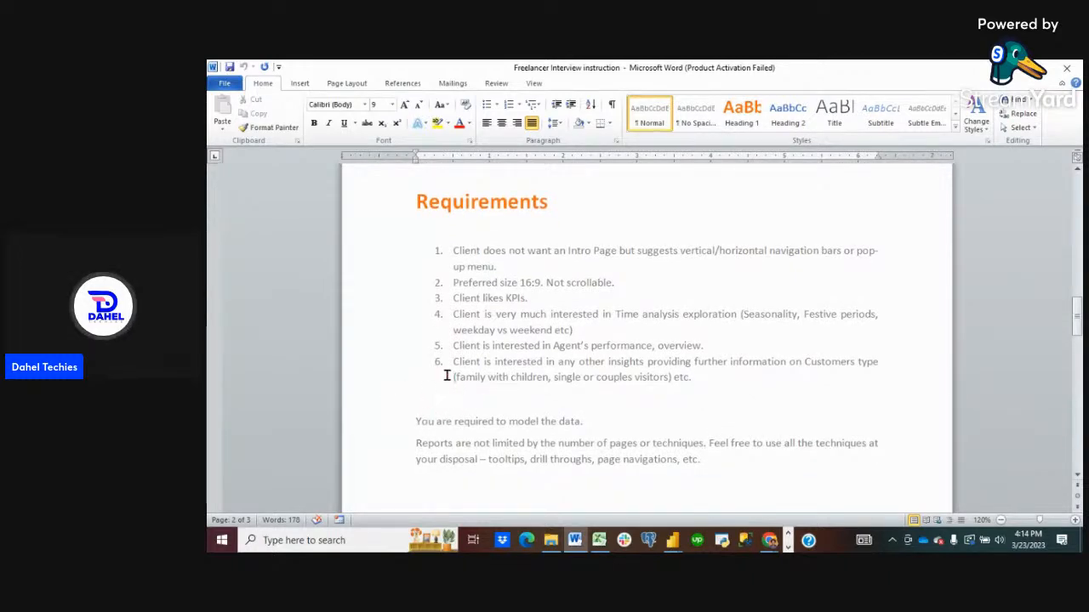
{"action": "scroll", "coordinate": [445, 375], "scroll_direction": "down", "scroll_amount": 2}
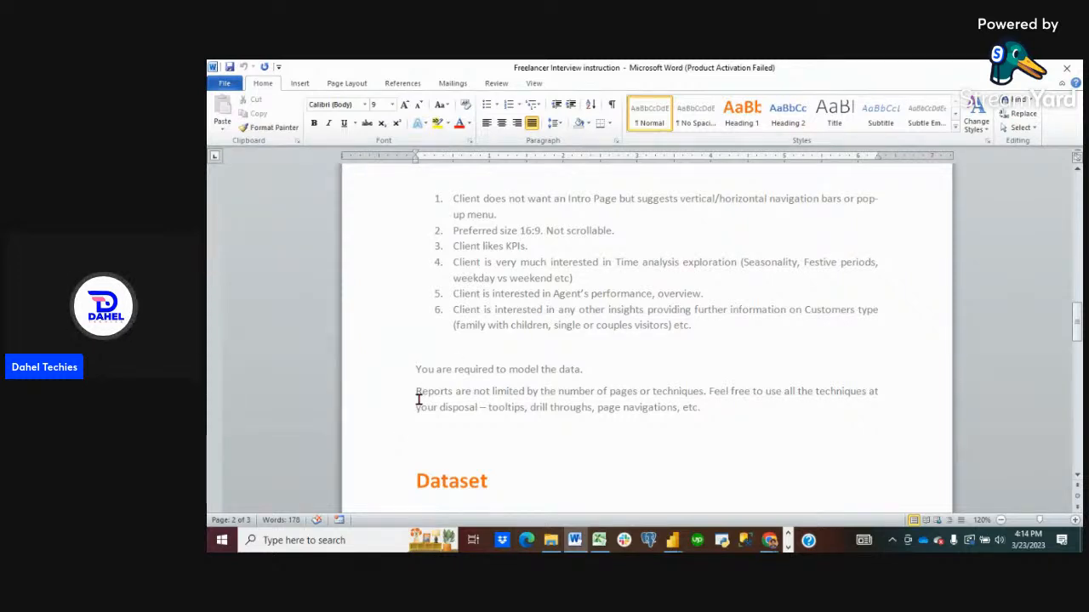
{"action": "scroll", "coordinate": [418, 400], "scroll_direction": "down", "scroll_amount": 2}
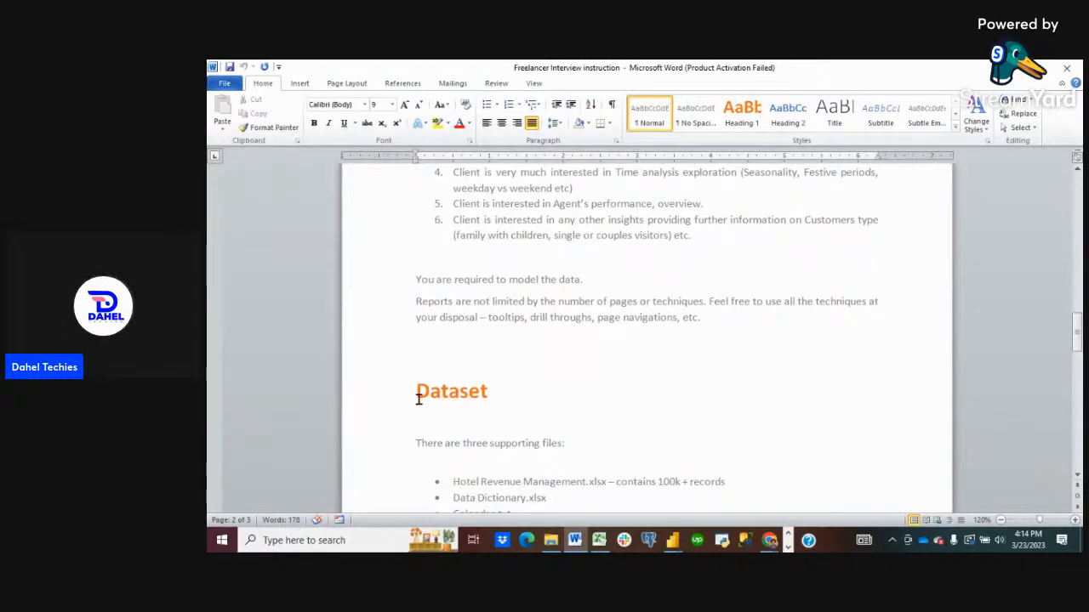
Glance back at the hotel revenue report in Power BI Desktop, and read the Dataset section down to Branding in the Word instruction document.
{"action": "mouse_move", "coordinate": [672, 541]}
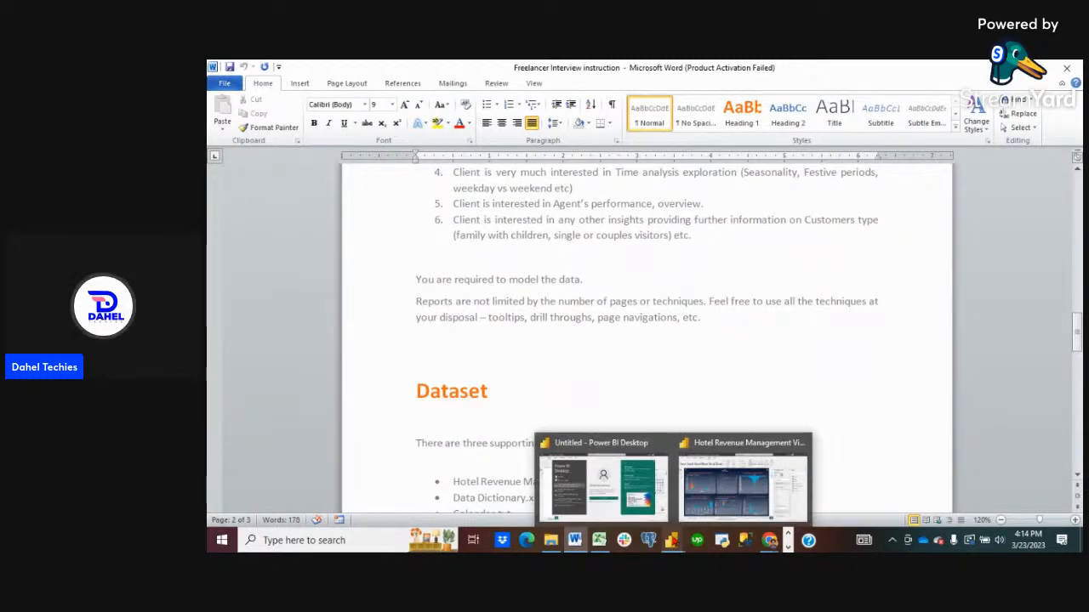
{"action": "left_click", "coordinate": [738, 494]}
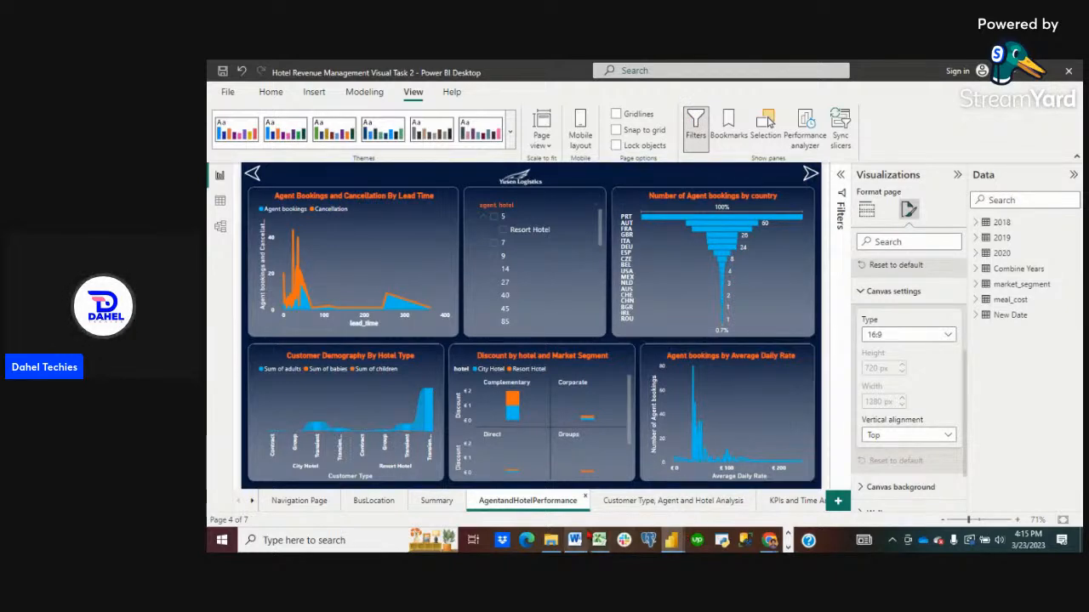
{"action": "mouse_move", "coordinate": [575, 541]}
{"action": "left_click", "coordinate": [578, 487]}
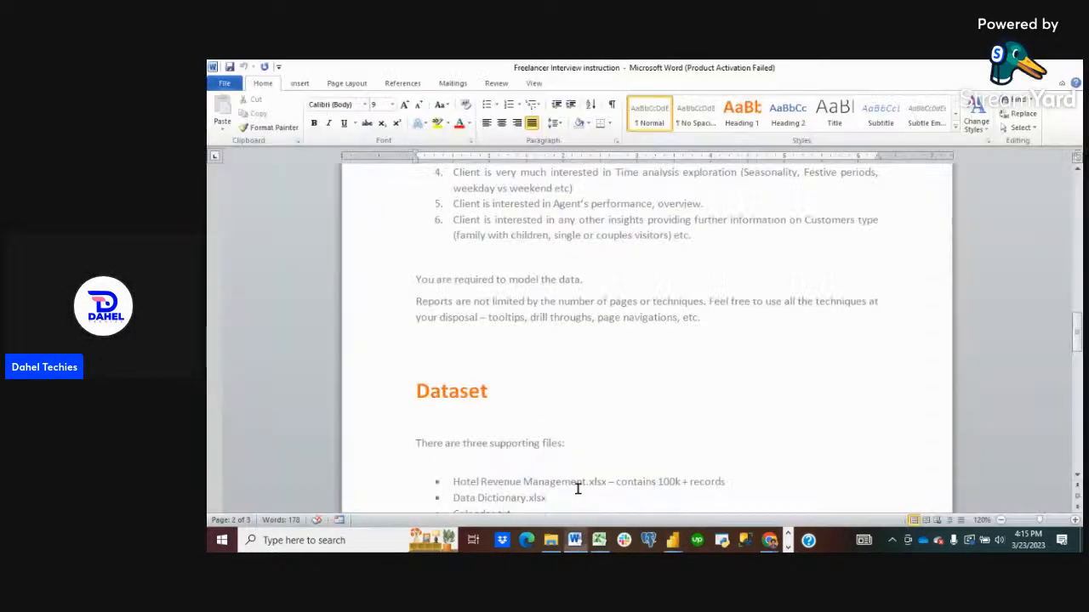
{"action": "scroll", "coordinate": [580, 399], "scroll_direction": "down", "scroll_amount": 3}
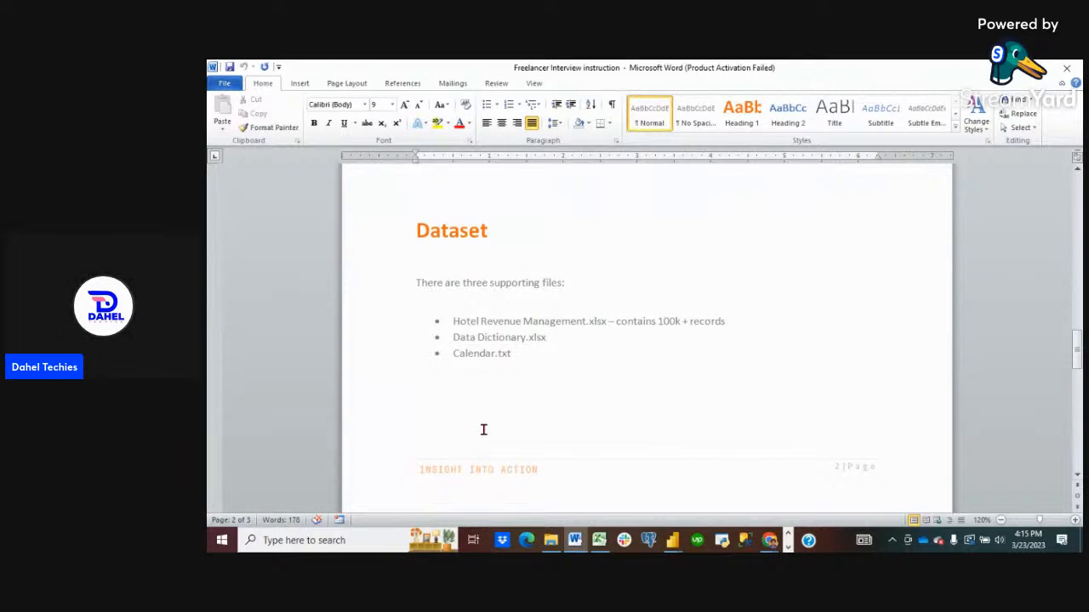
{"action": "scroll", "coordinate": [483, 430], "scroll_direction": "down", "scroll_amount": 5}
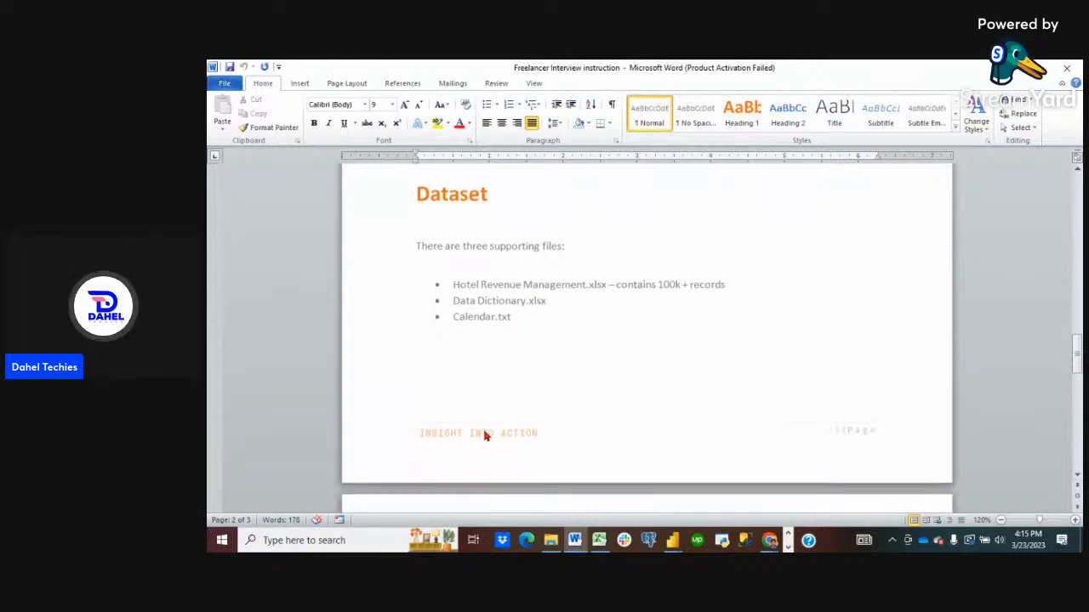
{"action": "scroll", "coordinate": [483, 429], "scroll_direction": "up", "scroll_amount": 5}
{"action": "scroll", "coordinate": [483, 429], "scroll_direction": "down", "scroll_amount": 7}
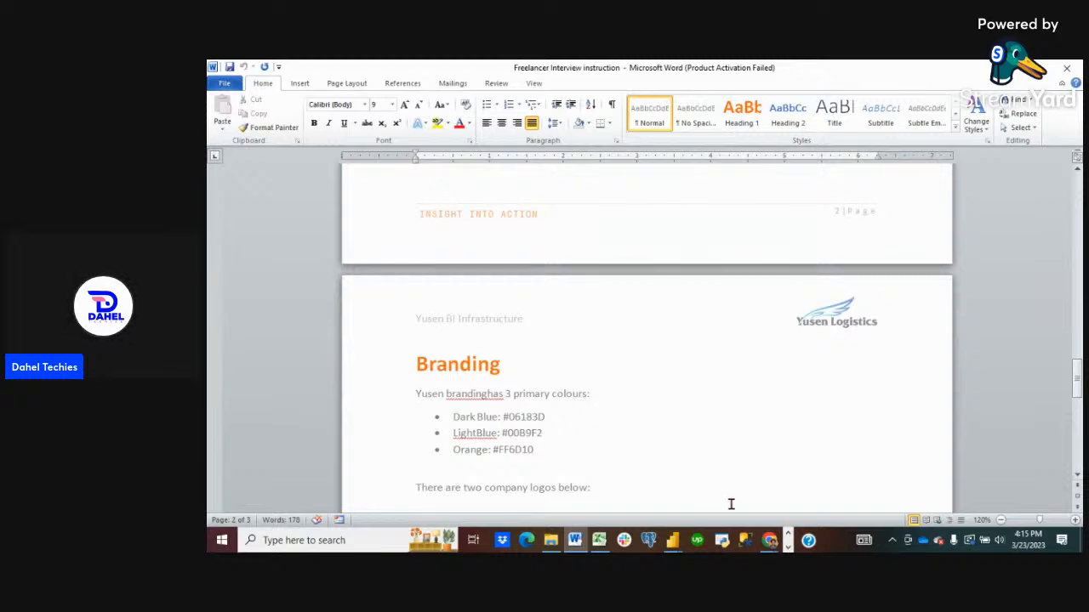
Open the Calendar Table text file from the Documents folder in File Explorer and examine its date table code in a maximized Notepad window.
{"action": "left_click", "coordinate": [788, 548]}
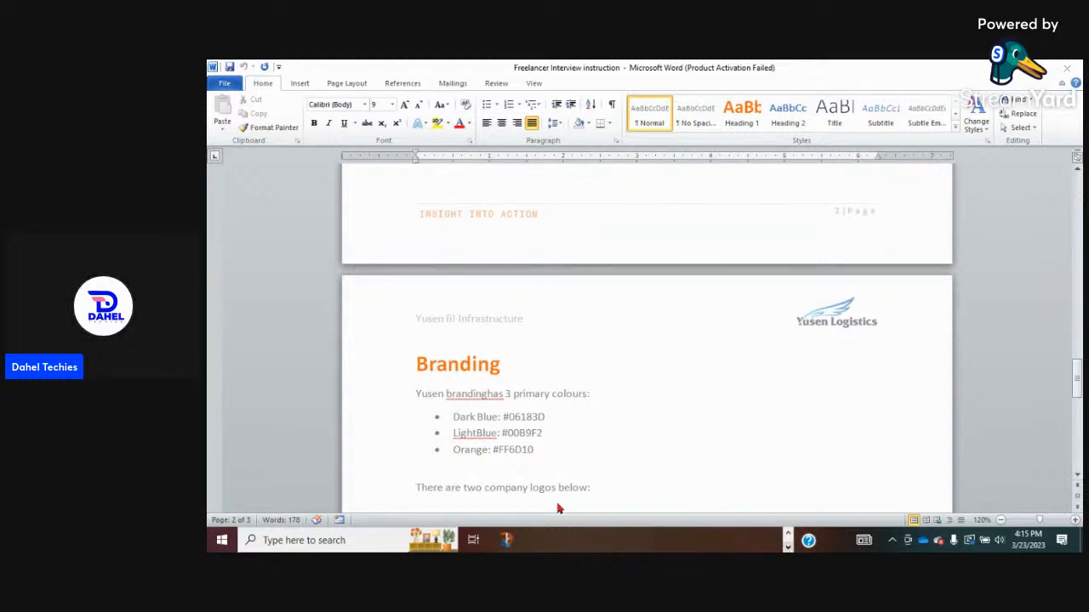
{"action": "left_click", "coordinate": [788, 533]}
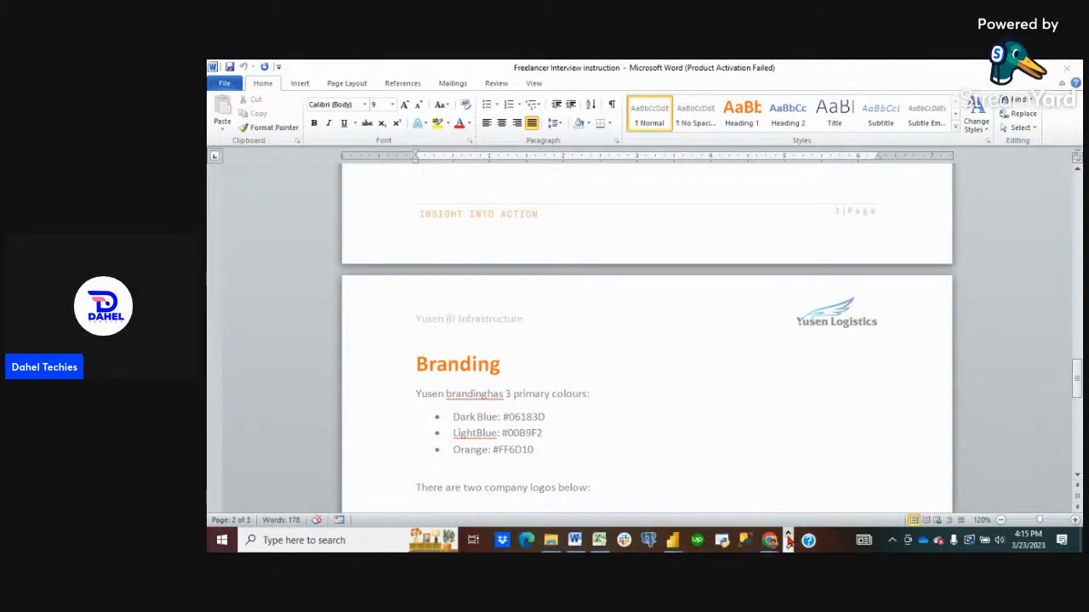
{"action": "mouse_move", "coordinate": [548, 547]}
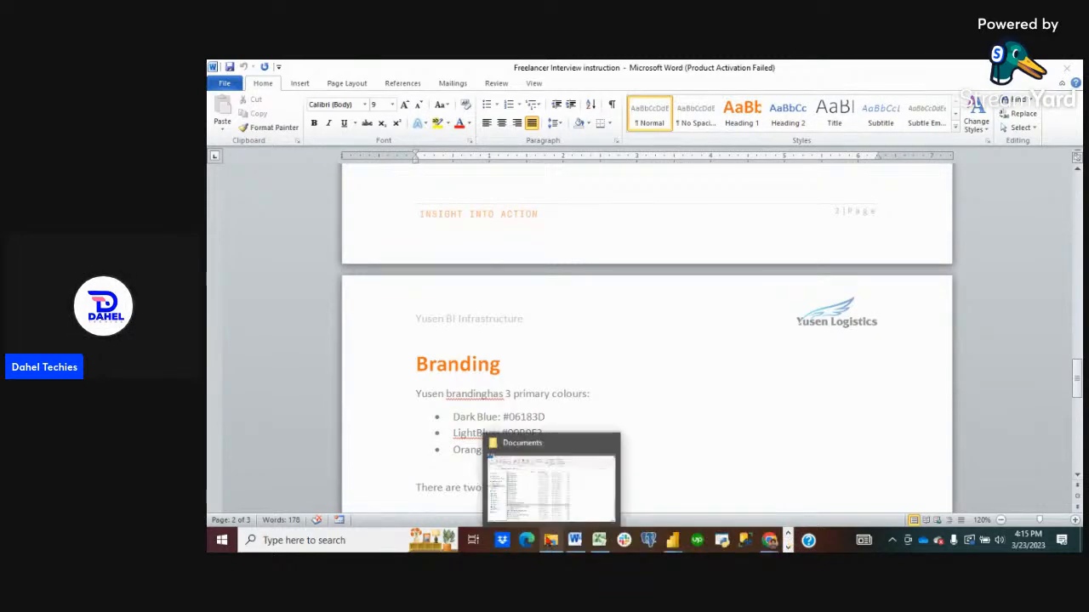
{"action": "left_click", "coordinate": [544, 503]}
{"action": "scroll", "coordinate": [484, 340], "scroll_direction": "up", "scroll_amount": 7}
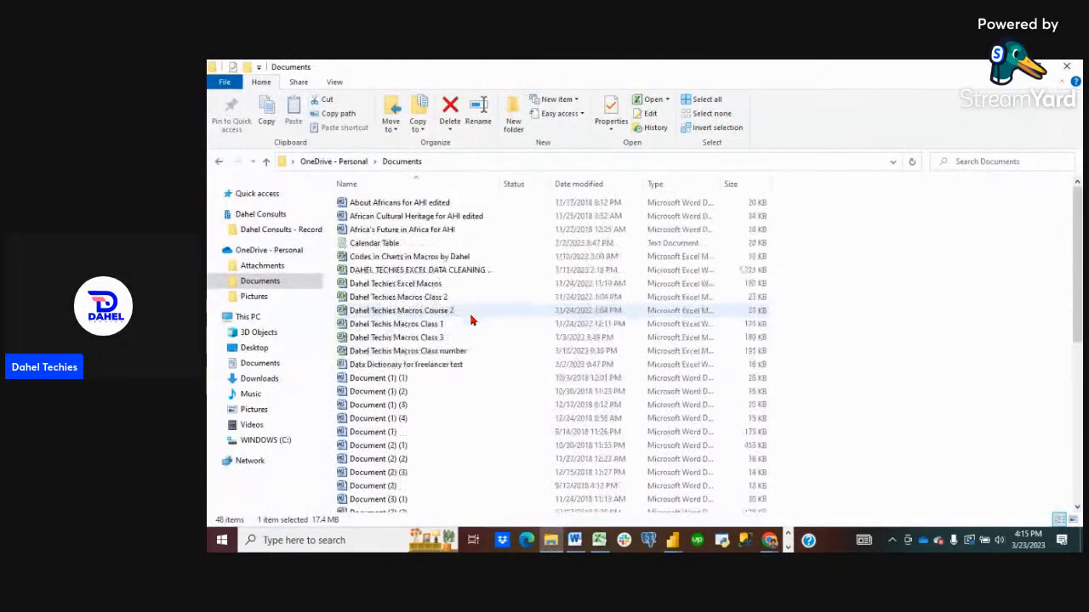
{"action": "left_click", "coordinate": [377, 242]}
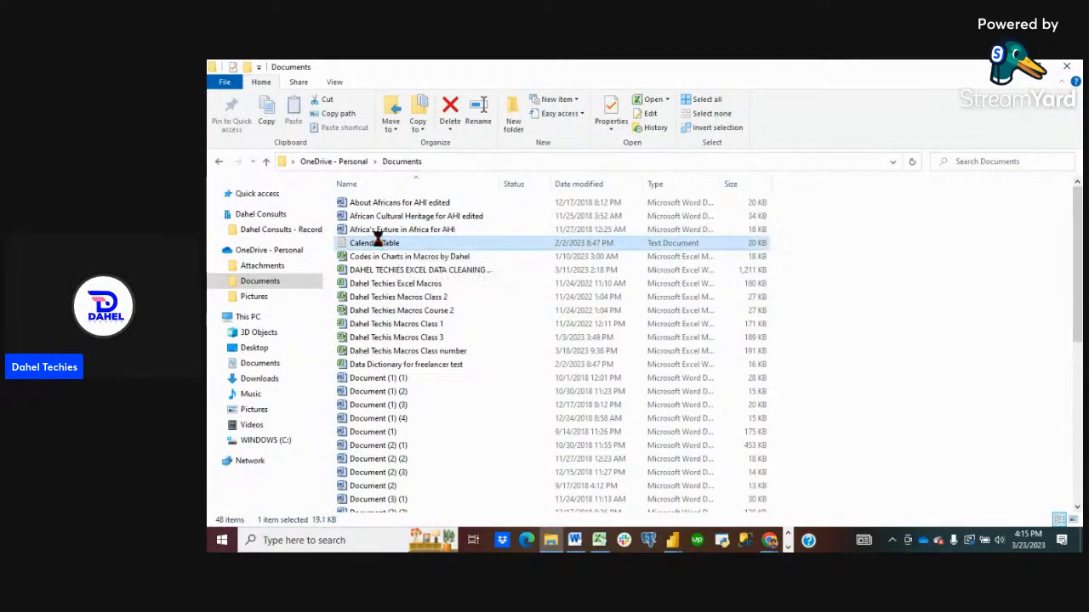
{"action": "scroll", "coordinate": [568, 312], "scroll_direction": "down", "scroll_amount": 3}
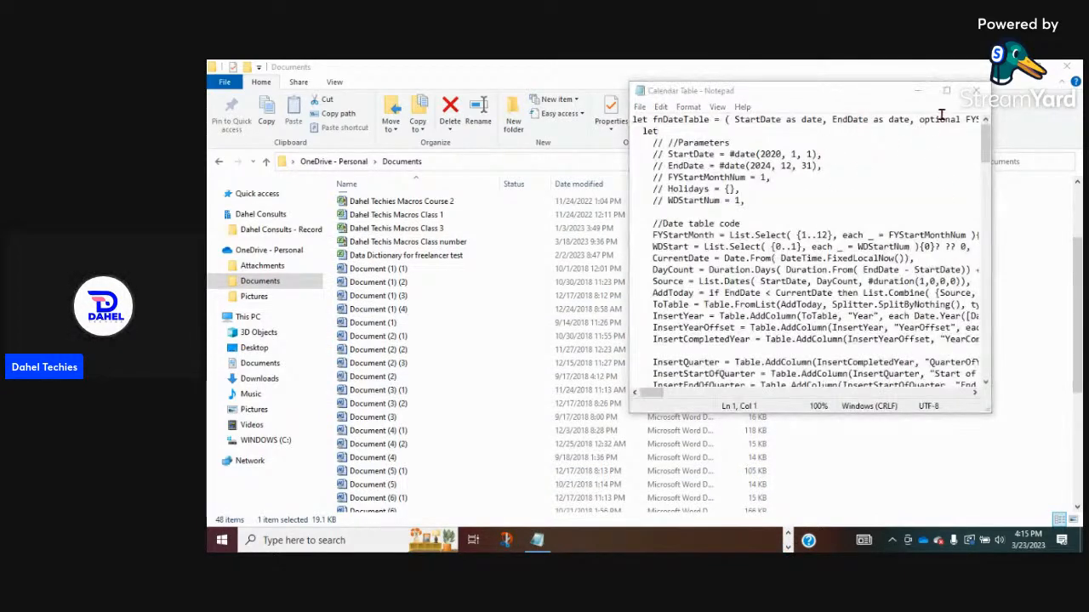
{"action": "left_click", "coordinate": [946, 90]}
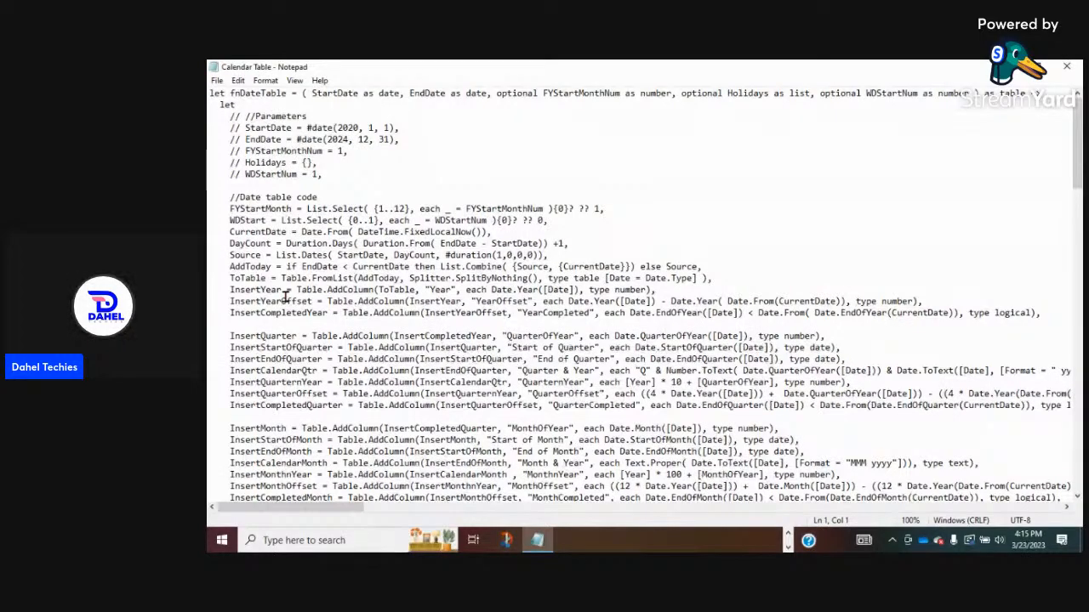
{"action": "scroll", "coordinate": [286, 296], "scroll_direction": "down", "scroll_amount": 20}
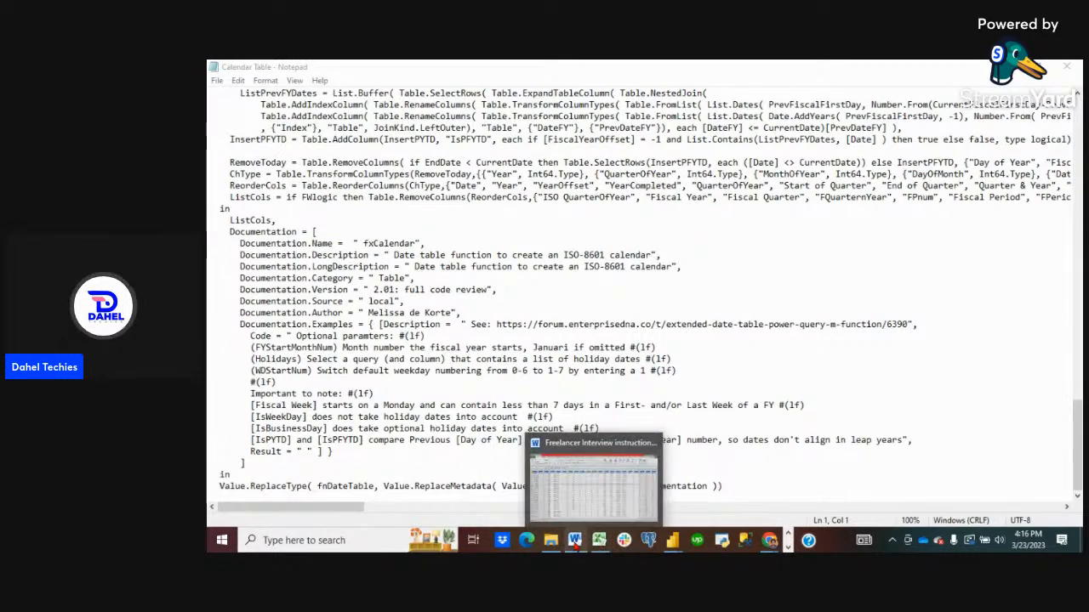
Switch to the Hotel Revenue Dahel Task workbook in Excel and examine its 2018, 2019, 2020, market_segment and meal_cost sheets.
{"action": "left_click", "coordinate": [600, 542]}
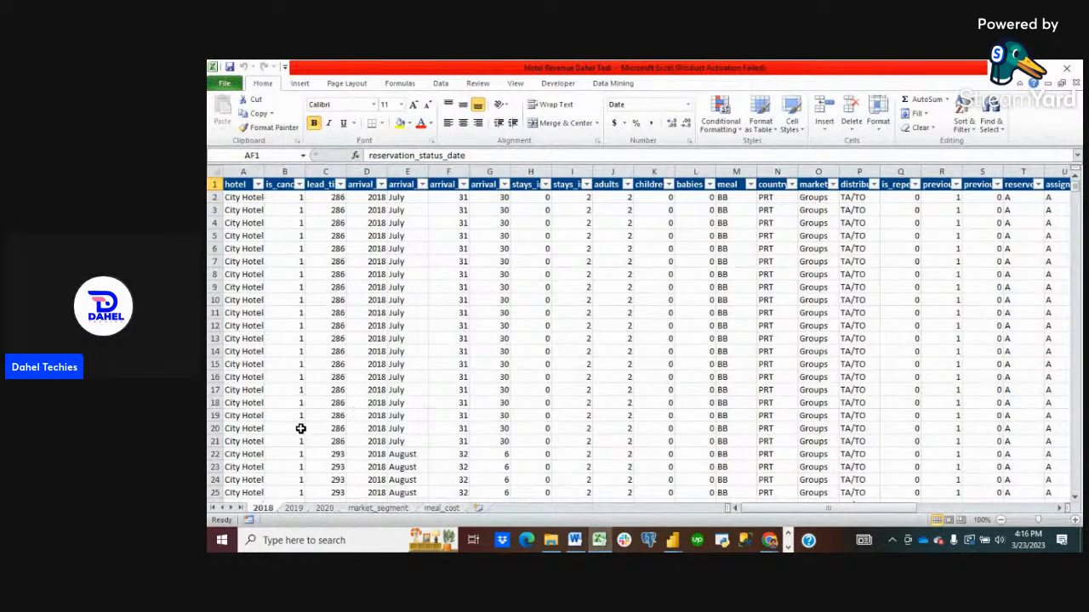
{"action": "left_click", "coordinate": [290, 511]}
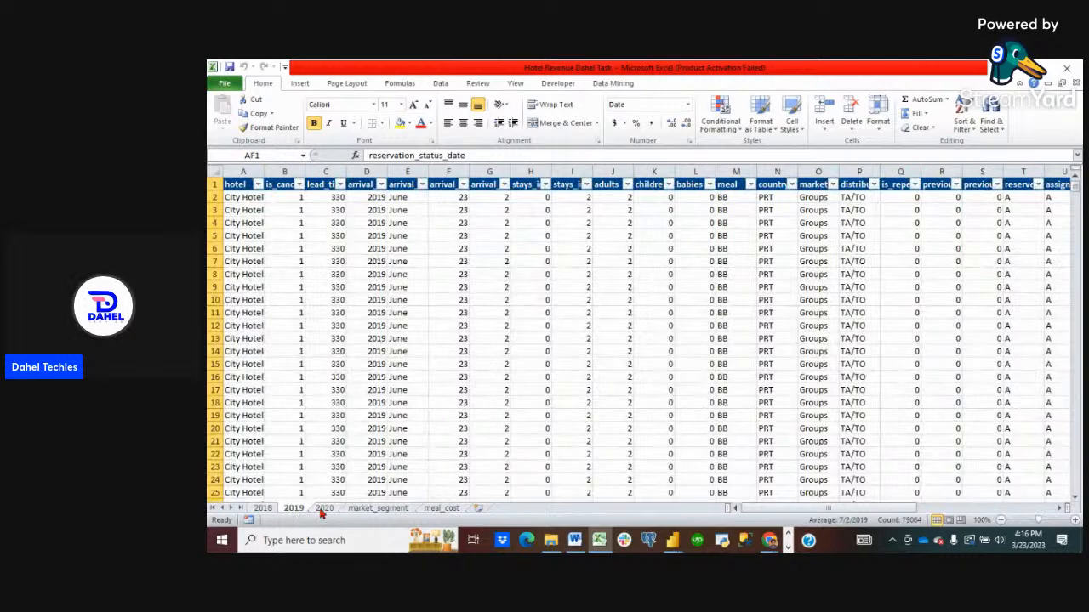
{"action": "left_click", "coordinate": [323, 510]}
{"action": "left_click", "coordinate": [368, 512]}
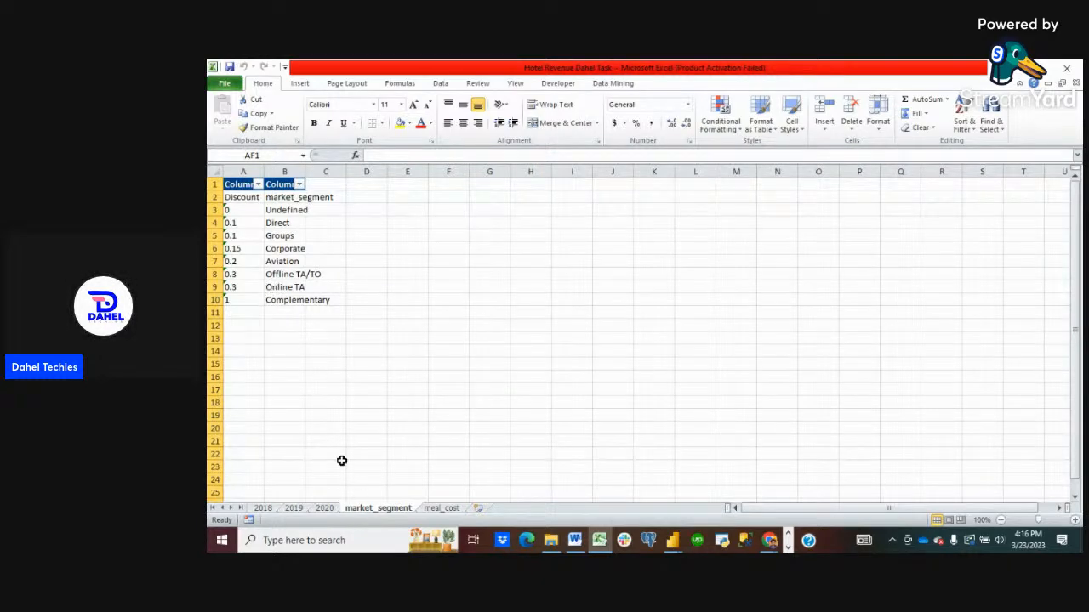
{"action": "left_click", "coordinate": [437, 509]}
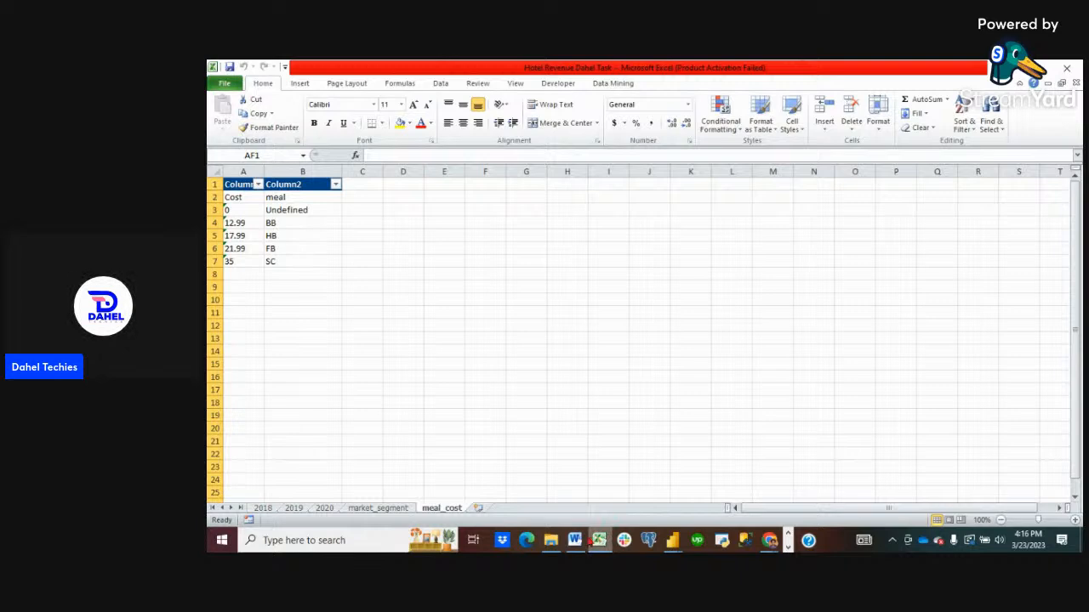
Look through the Documents folder in File Explorer for the supporting files and return to the hotel revenue workbook in Excel.
{"action": "mouse_move", "coordinate": [578, 542]}
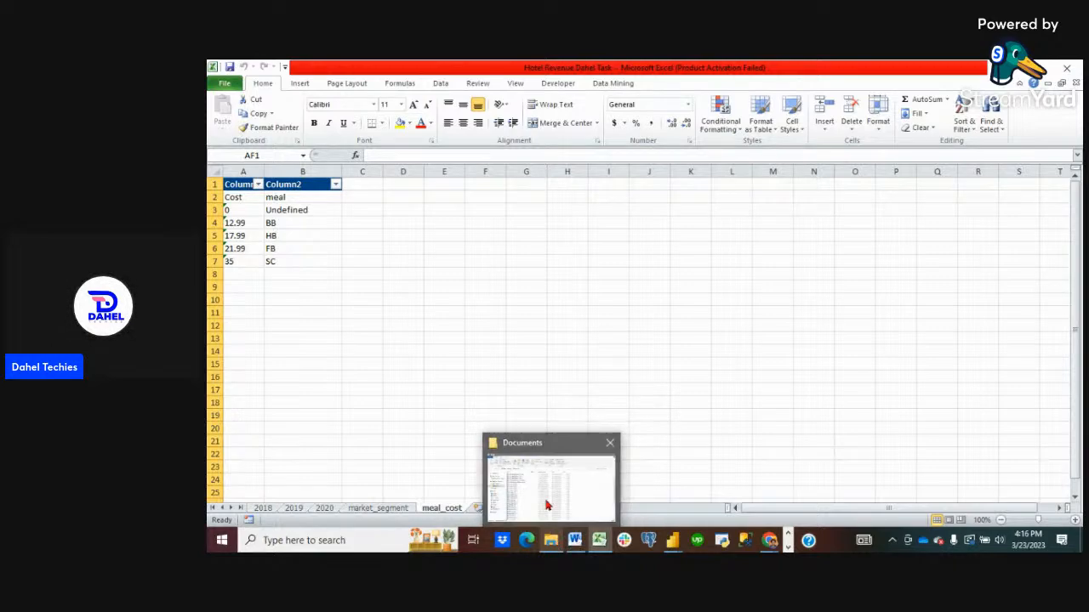
{"action": "left_click", "coordinate": [545, 504]}
{"action": "scroll", "coordinate": [486, 357], "scroll_direction": "up", "scroll_amount": 3}
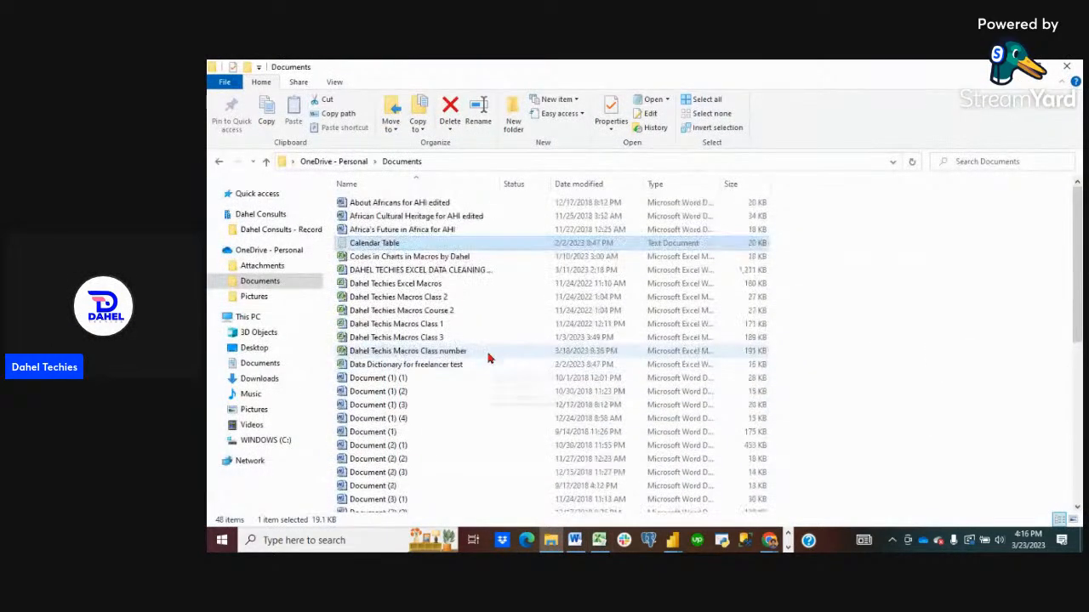
{"action": "scroll", "coordinate": [489, 358], "scroll_direction": "down", "scroll_amount": 7}
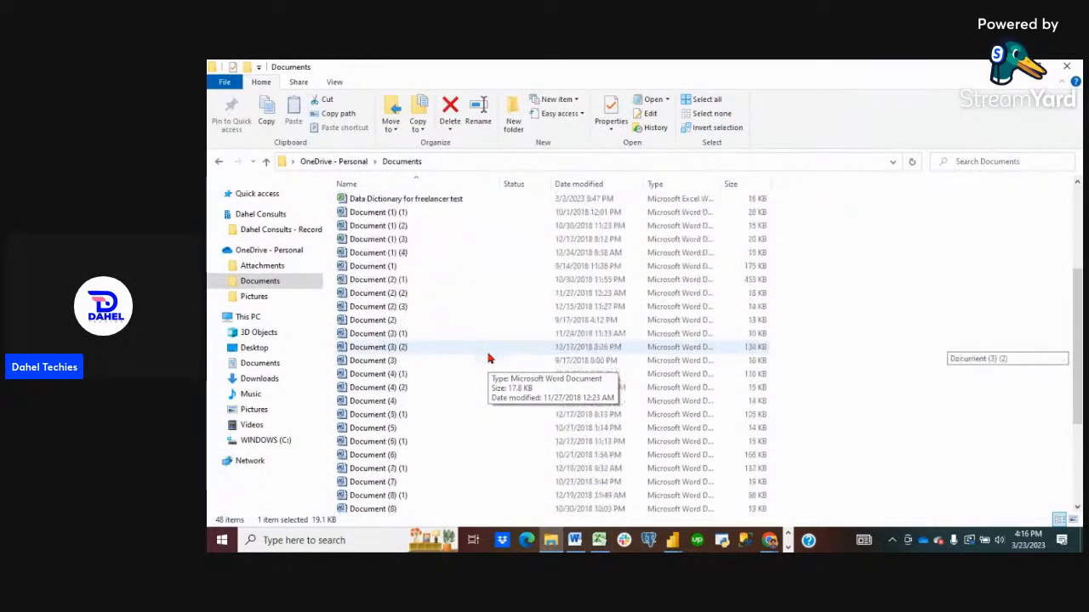
{"action": "scroll", "coordinate": [489, 358], "scroll_direction": "down", "scroll_amount": 2}
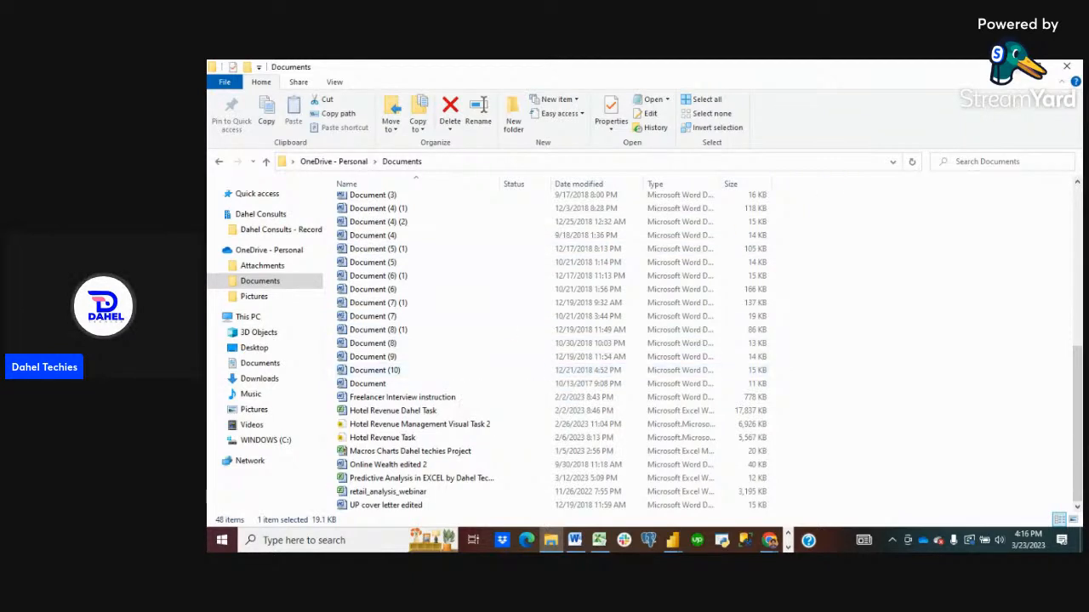
{"action": "key", "text": "alt+Tab"}
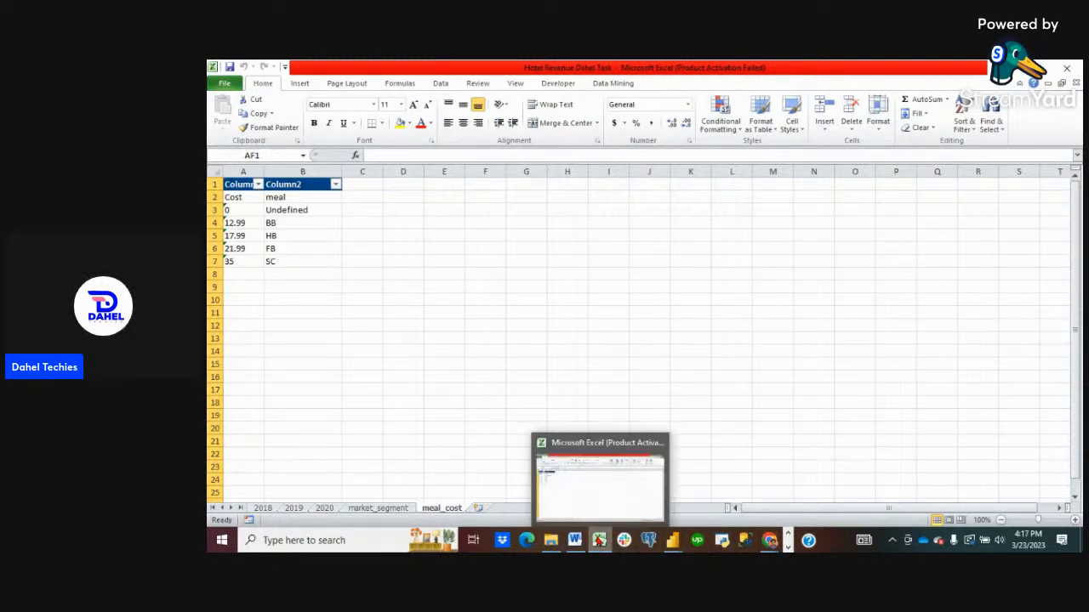
Switch to the Freelancer Interview instruction document in Word and read the Branding section's primary colours and company logos.
{"action": "mouse_move", "coordinate": [578, 538]}
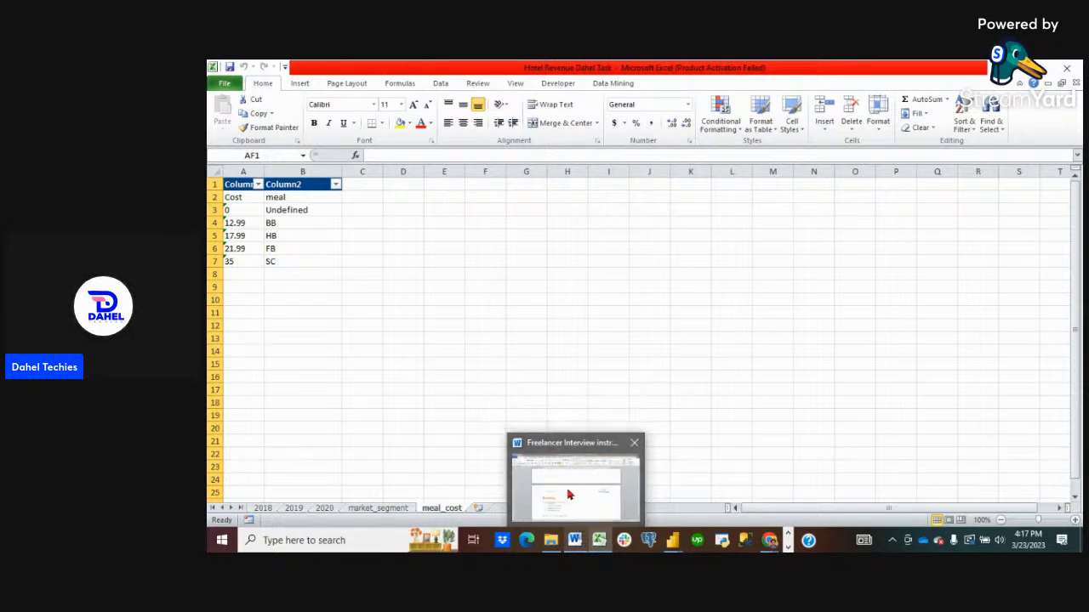
{"action": "left_click", "coordinate": [569, 495]}
{"action": "scroll", "coordinate": [559, 427], "scroll_direction": "down", "scroll_amount": 2}
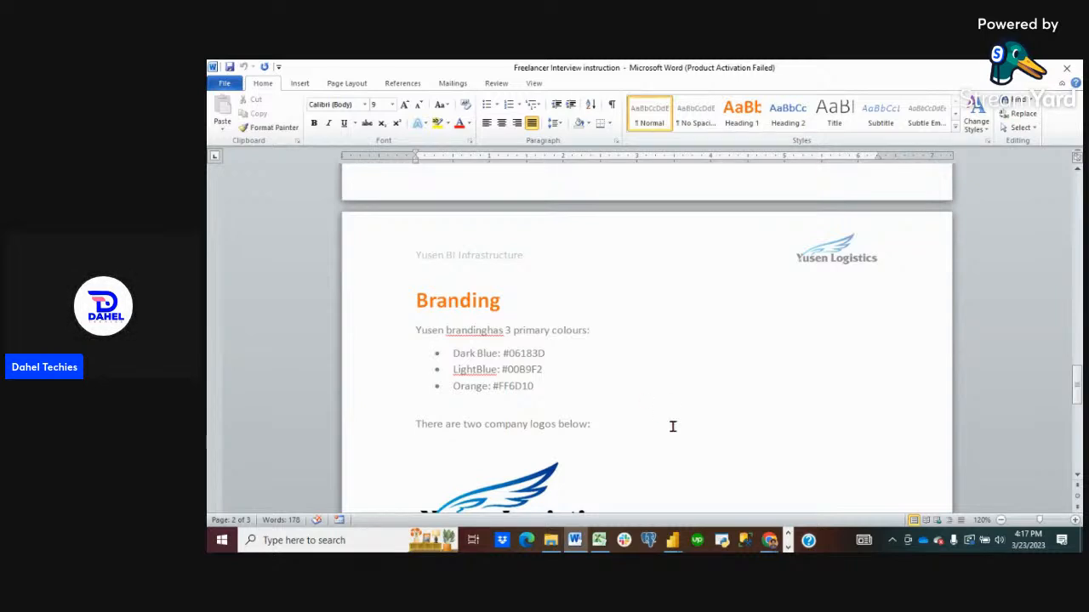
Switch to Chrome, search Google in a new tab for "colour code for purple", and select the hex code #A020F0 in the featured result.
{"action": "mouse_move", "coordinate": [771, 542]}
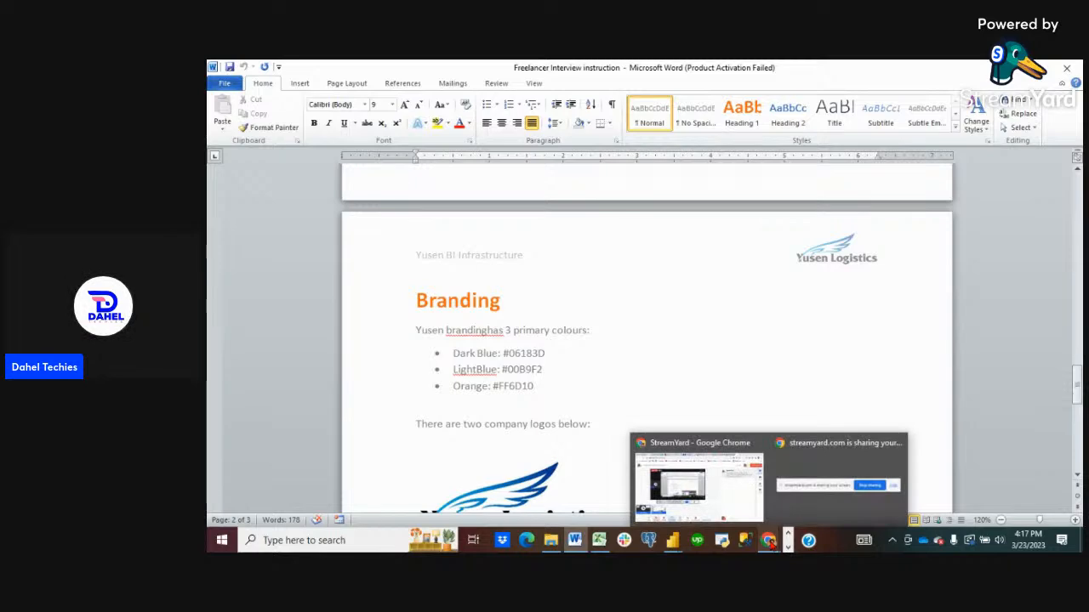
{"action": "left_click", "coordinate": [696, 485]}
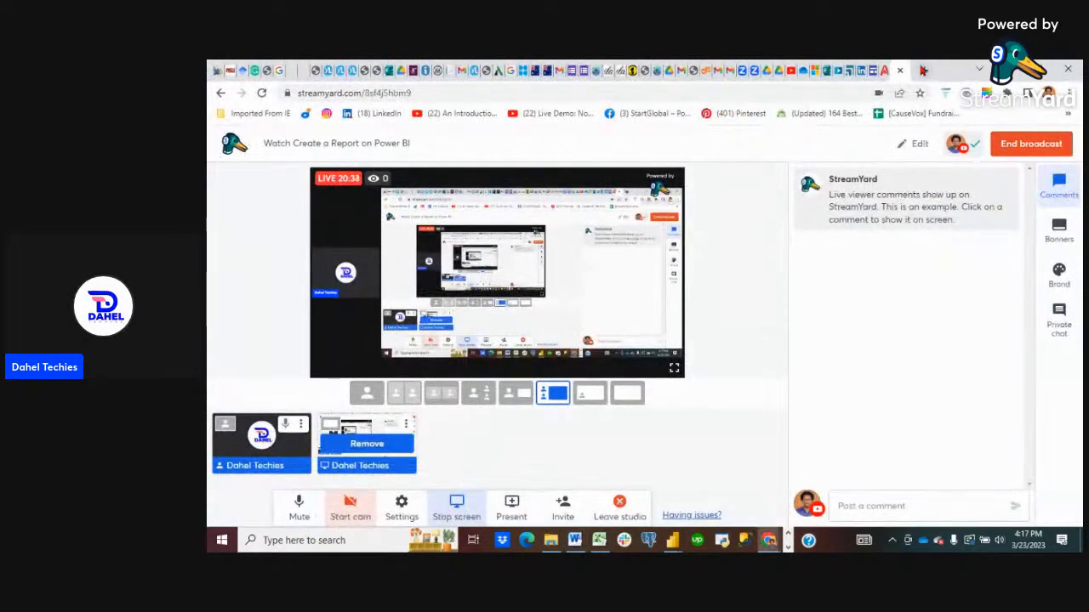
{"action": "left_click", "coordinate": [924, 70]}
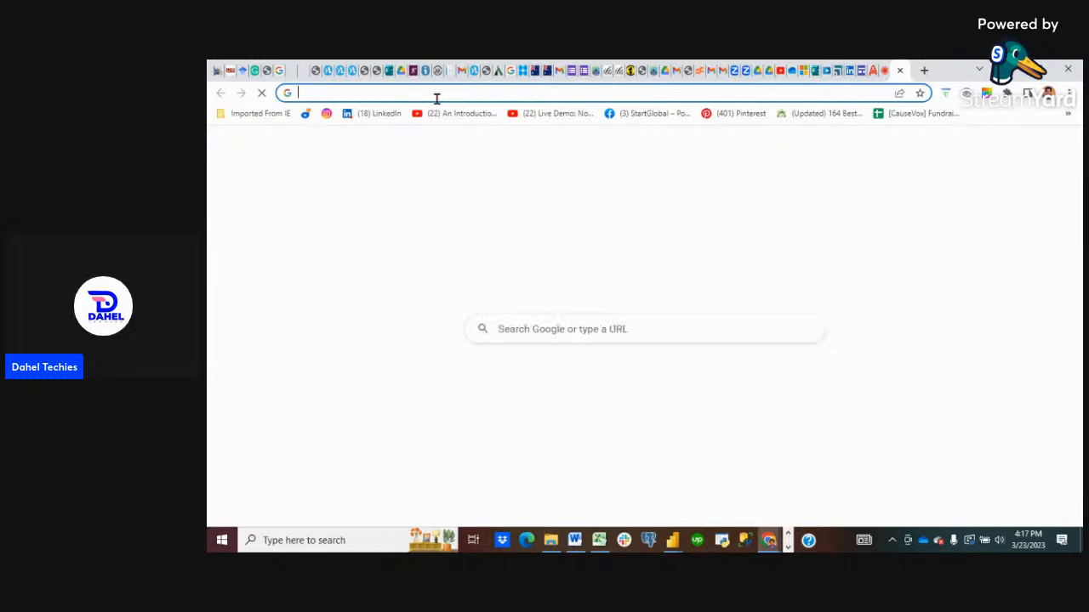
{"action": "type", "text": "colu"}
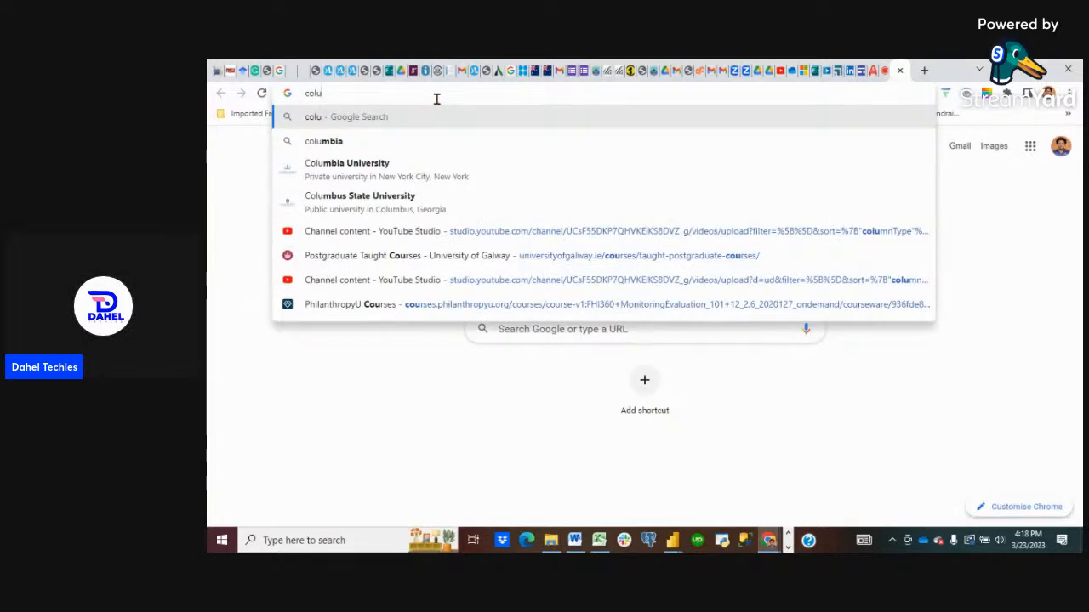
{"action": "key", "text": "BackSpace"}
{"action": "type", "text": "oque"}
{"action": "key", "text": "BackSpace"}
{"action": "key", "text": "BackSpace"}
{"action": "key", "text": "BackSpace"}
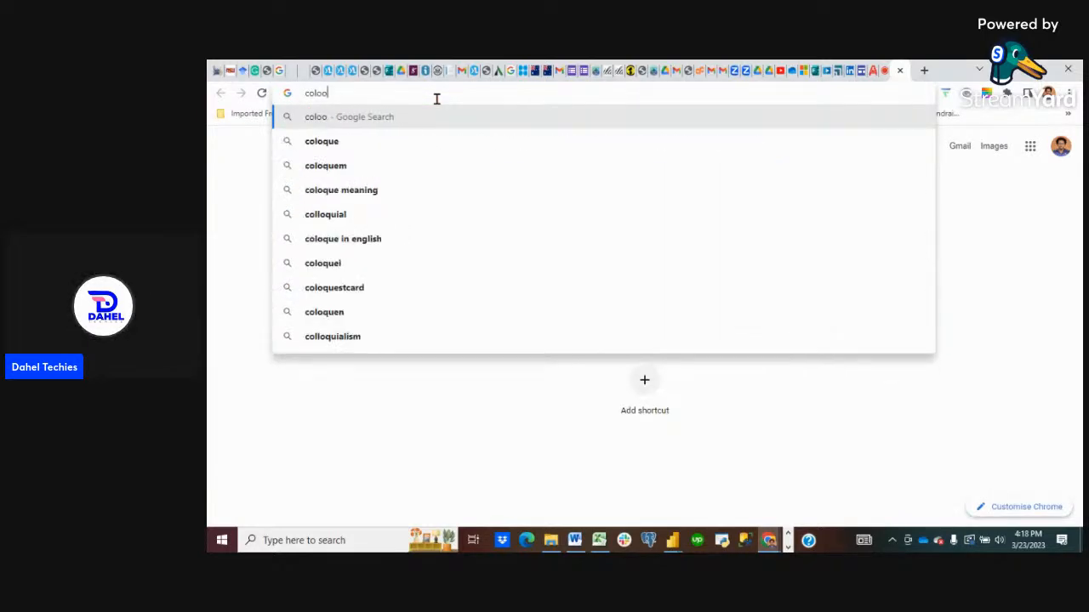
{"action": "type", "text": "ue"}
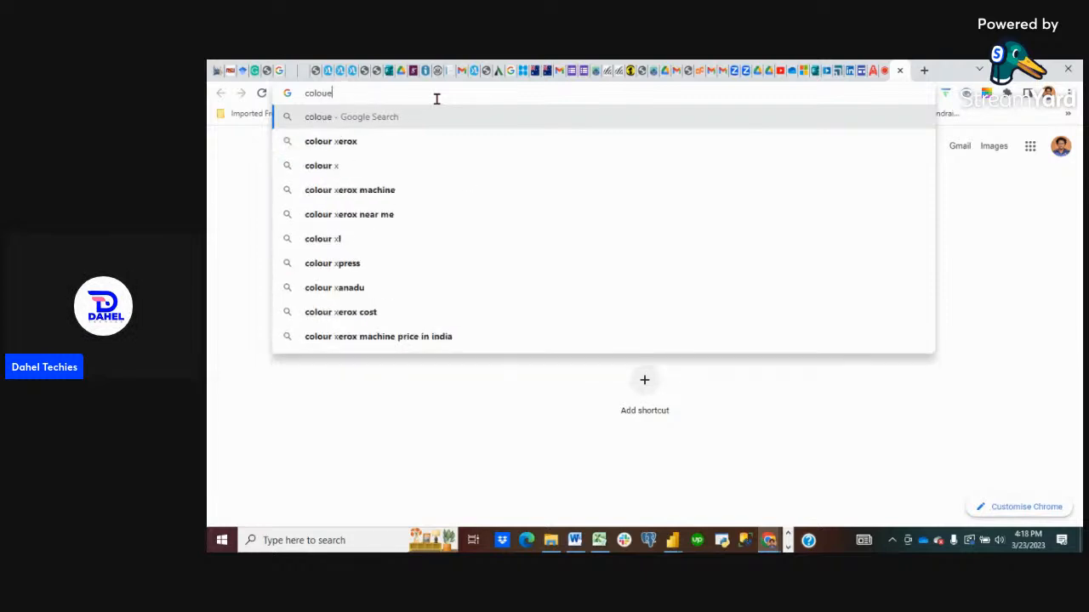
{"action": "type", "text": "s"}
{"action": "key", "text": "BackSpace"}
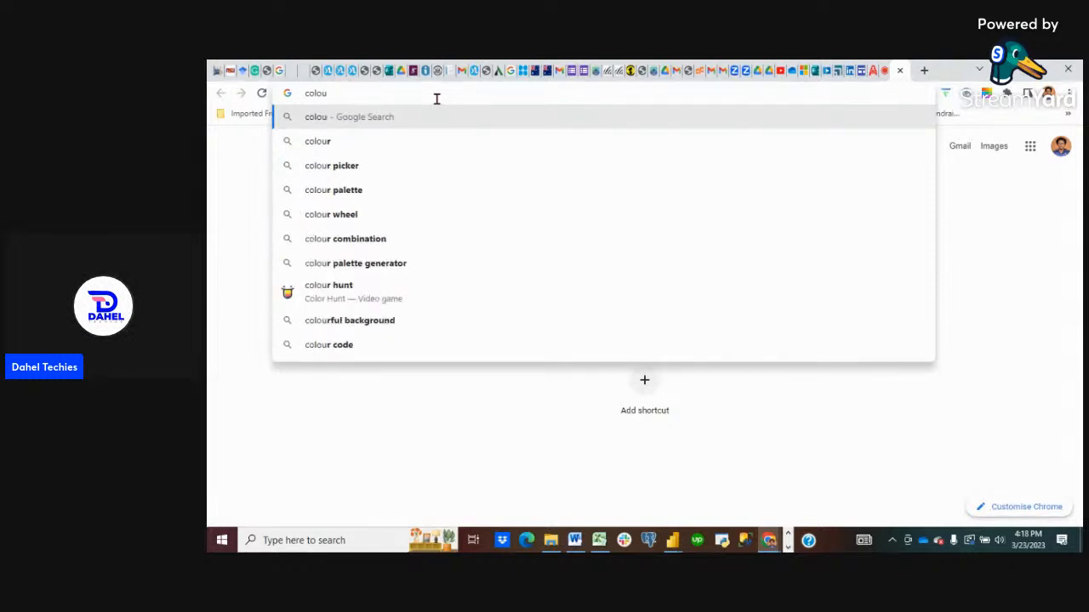
{"action": "type", "text": "r code fr"}
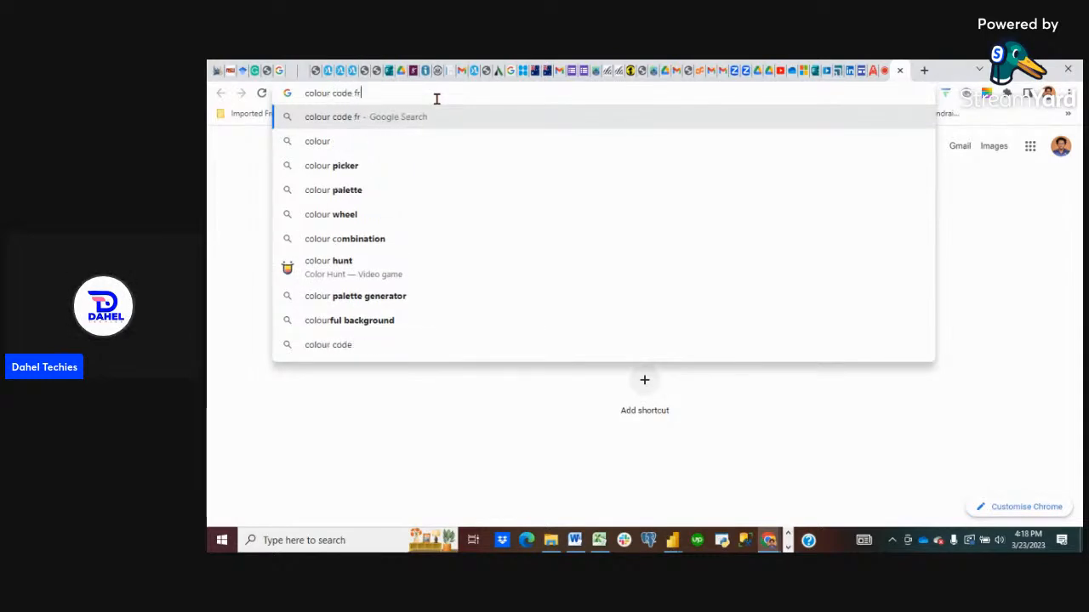
{"action": "key", "text": "BackSpace"}
{"action": "type", "text": "or pu"}
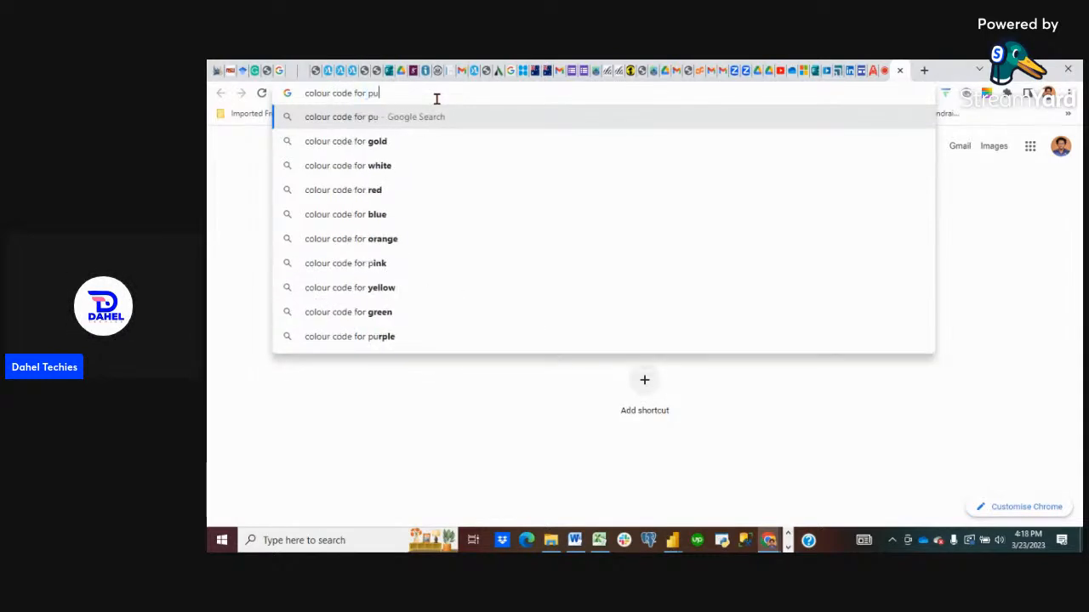
{"action": "type", "text": "rple"}
{"action": "key", "text": "Return"}
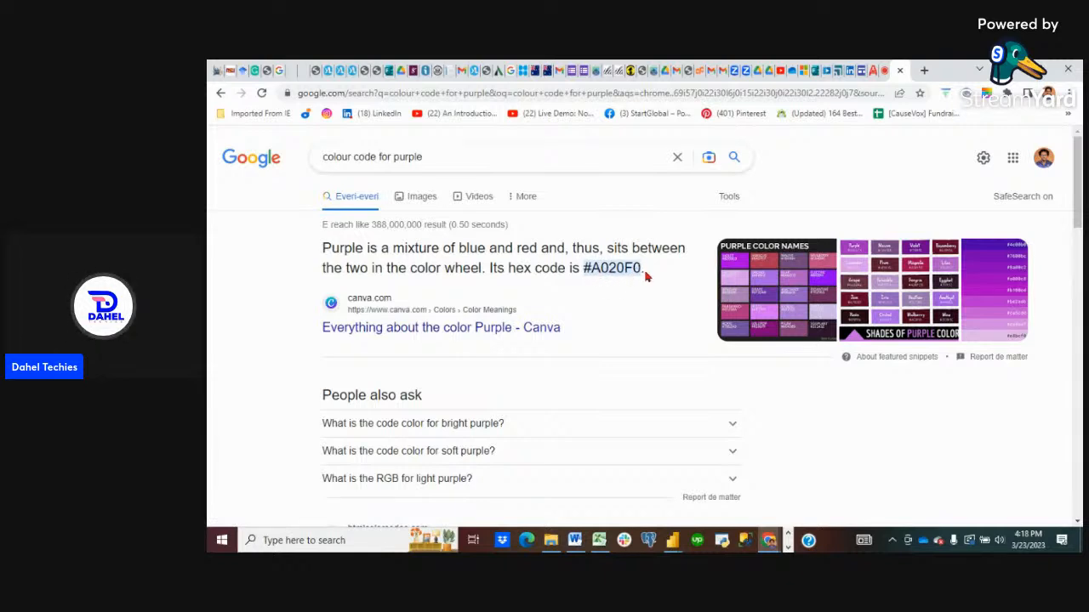
{"action": "left_click_drag", "start_coordinate": [646, 276], "coordinate": [578, 283]}
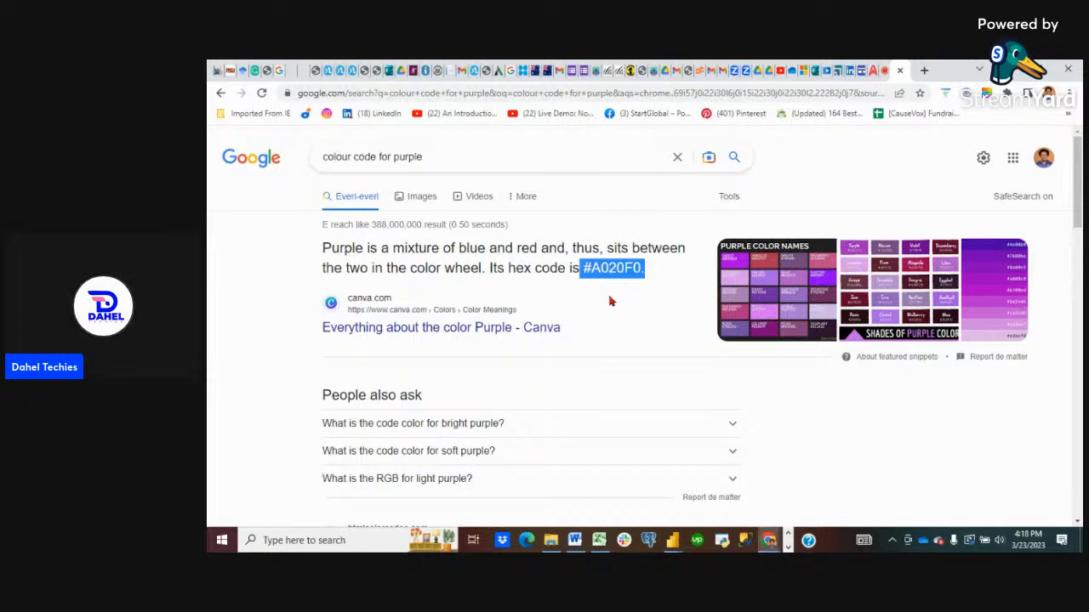
Switch to the untitled report in Power BI Desktop, dismiss the start screen and open the page's canvas background settings.
{"action": "mouse_move", "coordinate": [672, 542]}
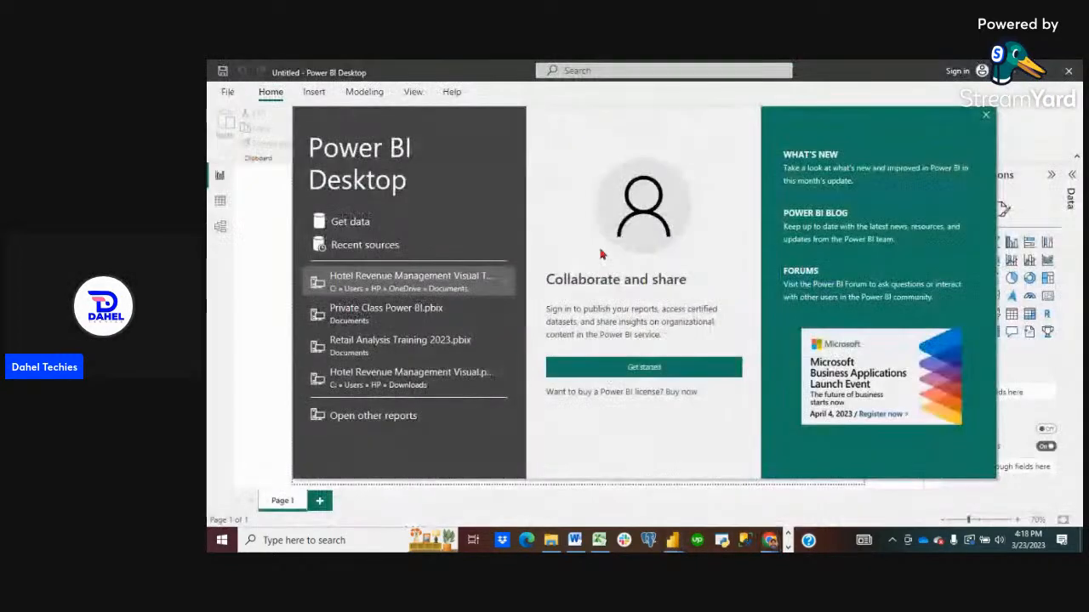
{"action": "left_click", "coordinate": [605, 498]}
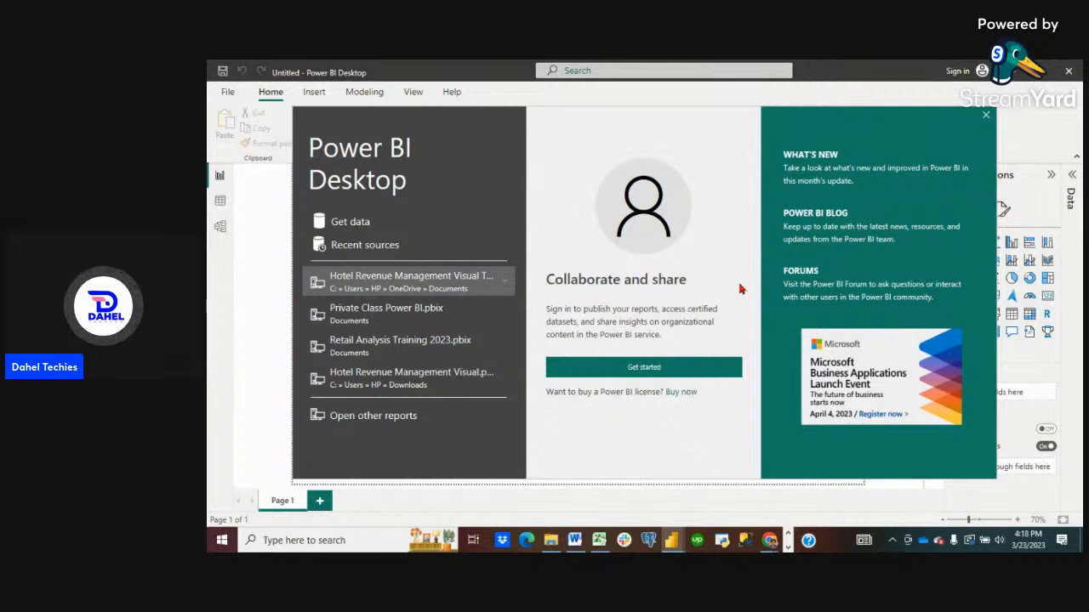
{"action": "key", "text": "Escape"}
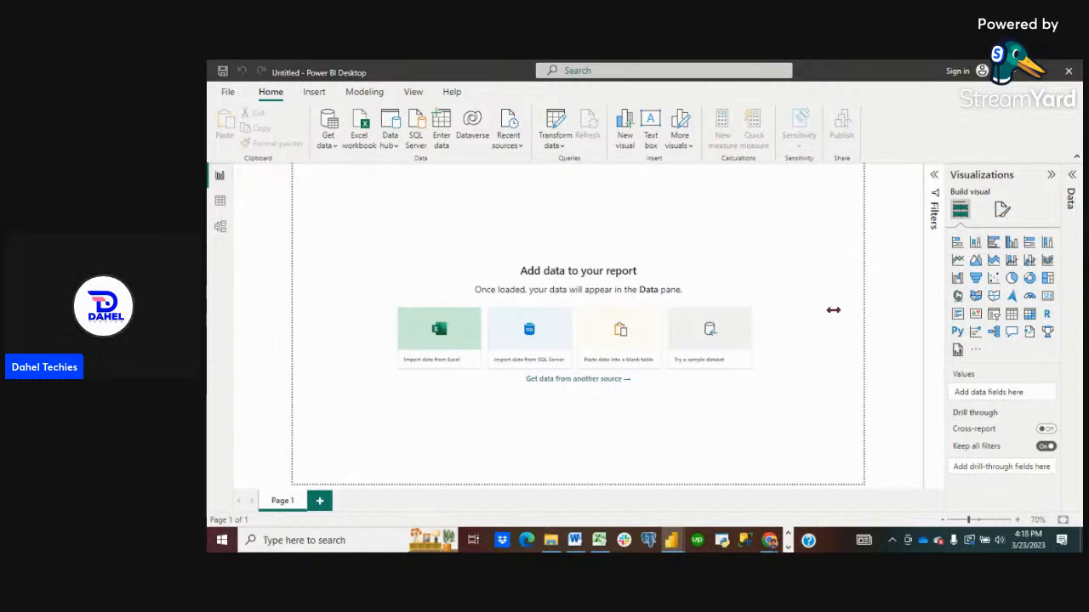
{"action": "left_click", "coordinate": [1004, 210]}
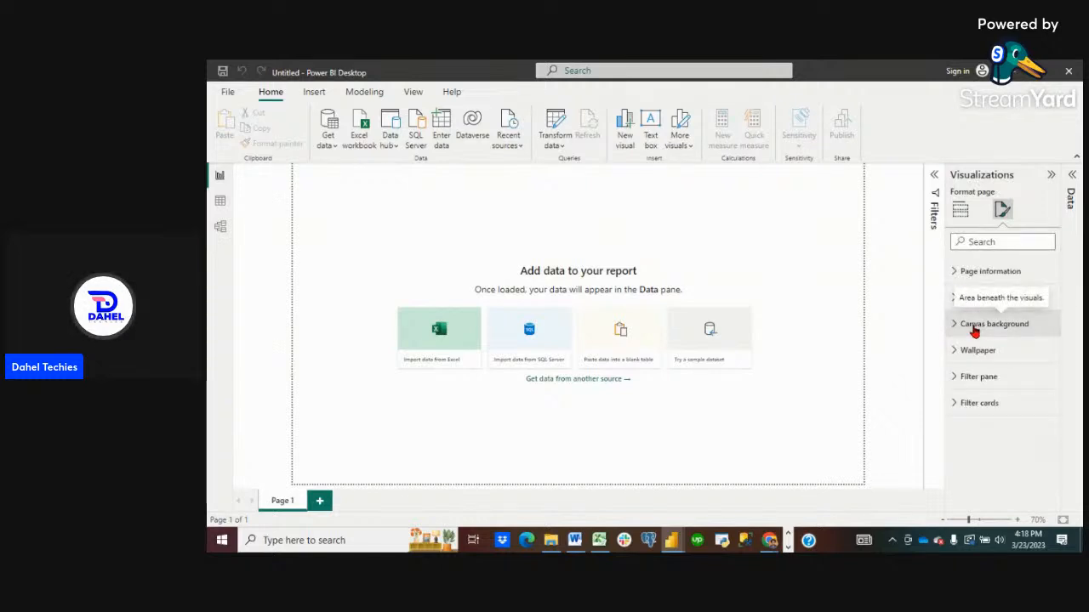
{"action": "left_click", "coordinate": [975, 327]}
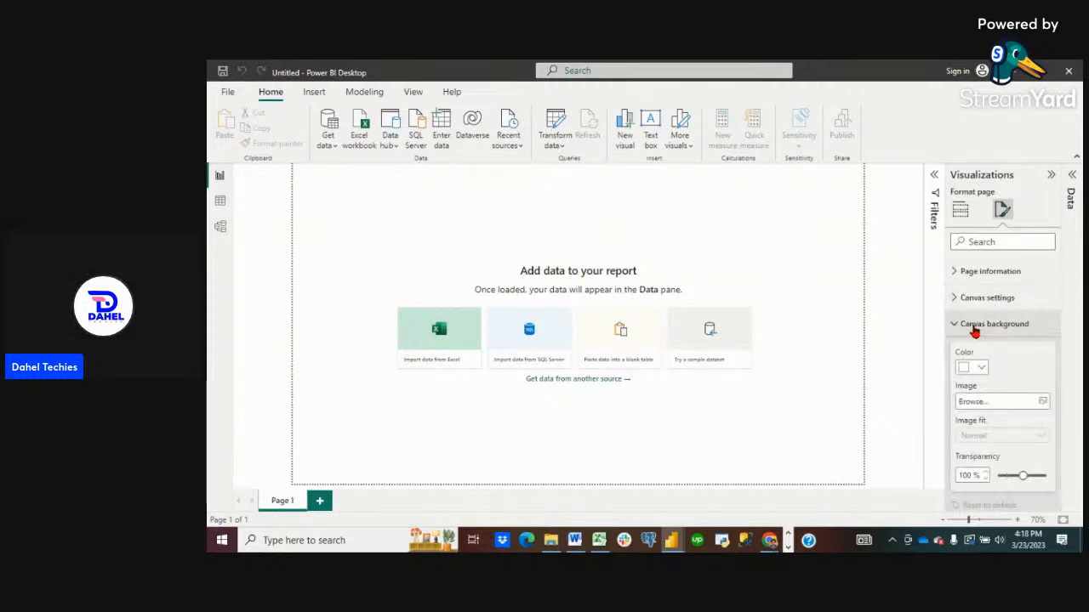
Try to apply the copied purple hex code as a custom canvas background colour.
{"action": "left_click", "coordinate": [984, 371]}
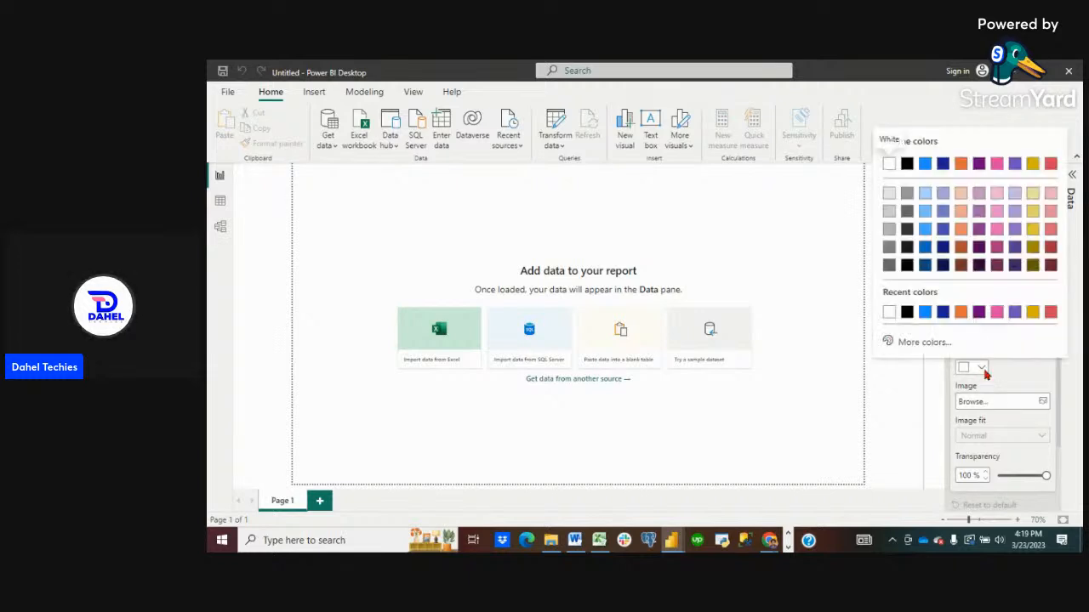
{"action": "left_click", "coordinate": [927, 339]}
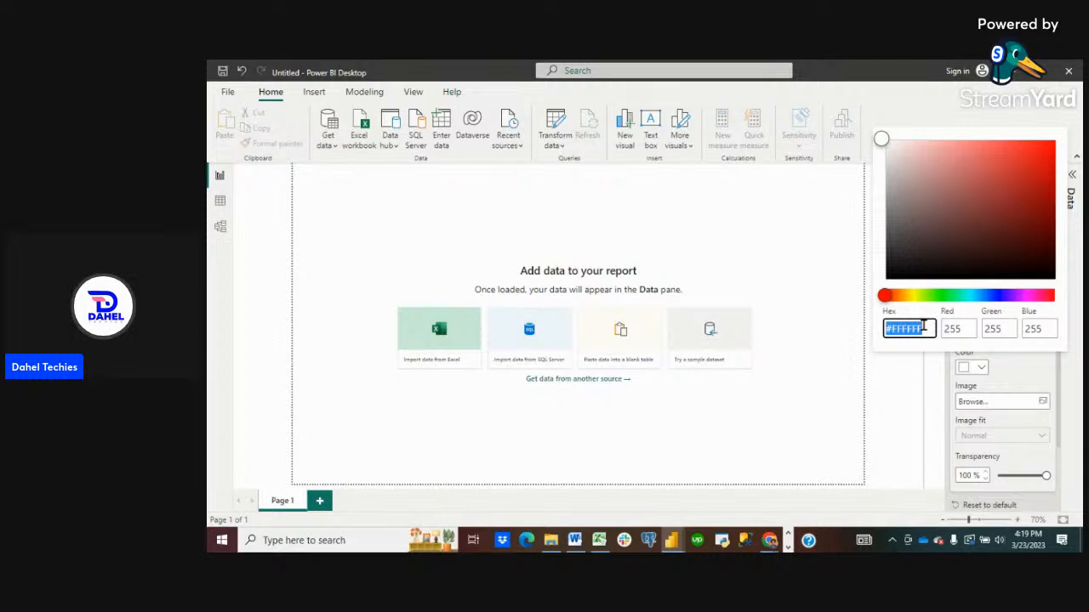
{"action": "type", "text": "#A020F"}
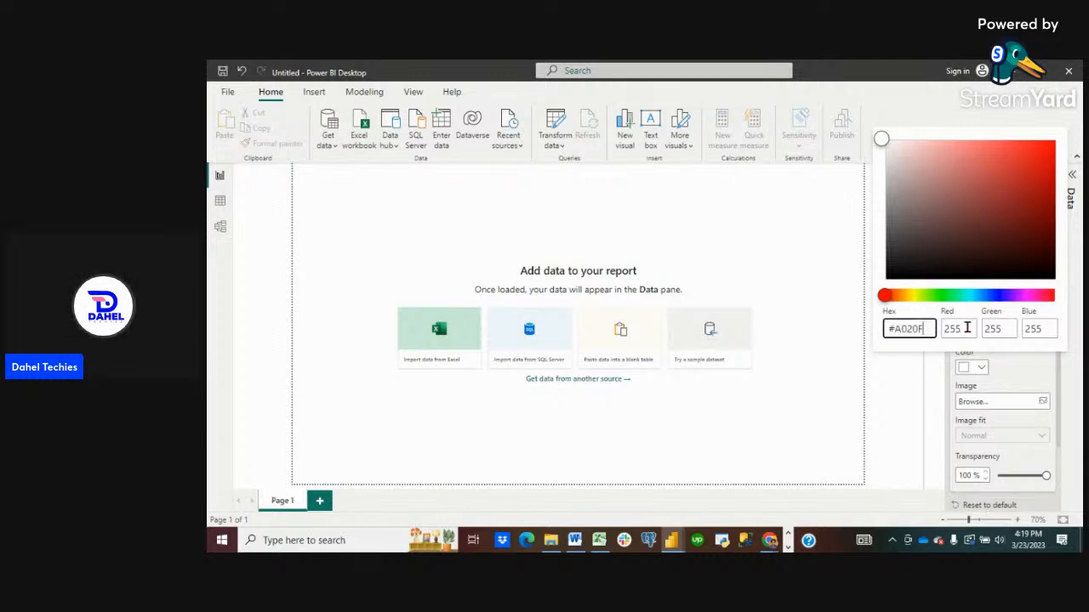
{"action": "left_click", "coordinate": [1018, 366]}
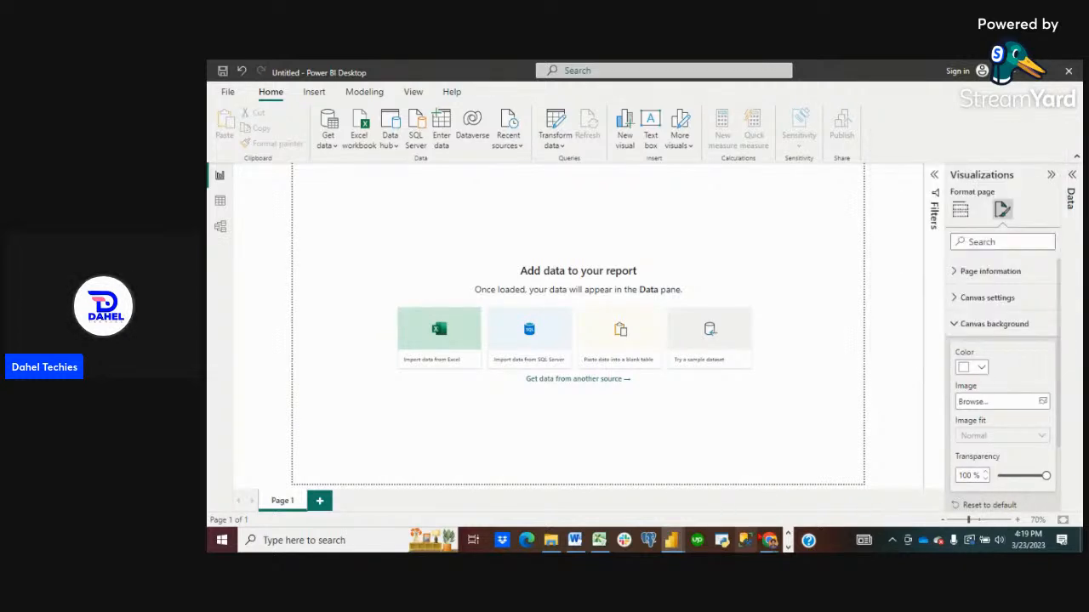
Switch back to the Google results in Chrome and copy only the hex code #A020F0, without the full stop.
{"action": "mouse_move", "coordinate": [768, 541]}
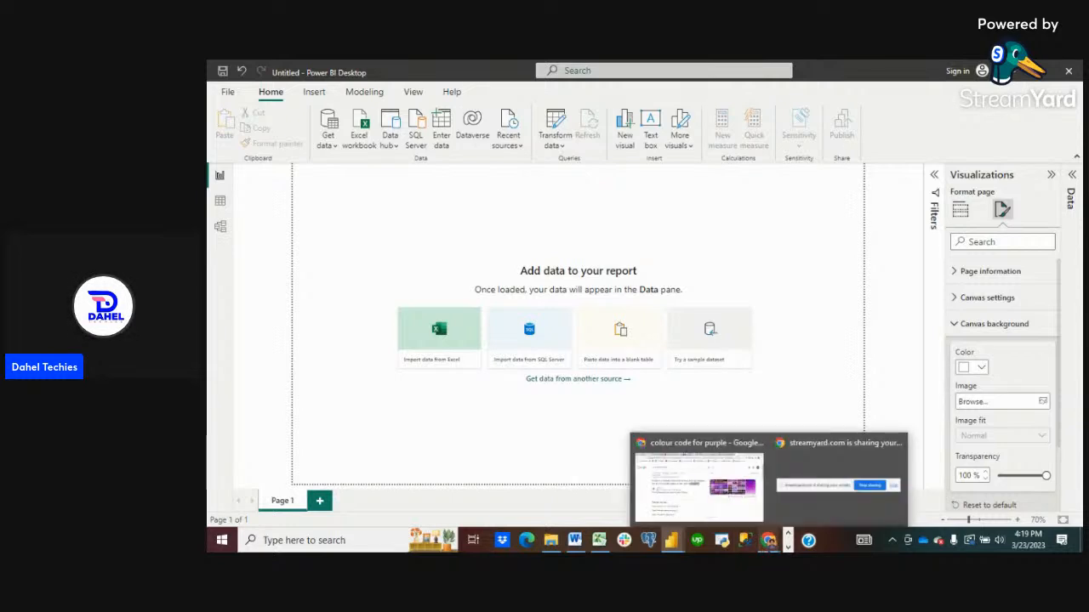
{"action": "left_click", "coordinate": [709, 504]}
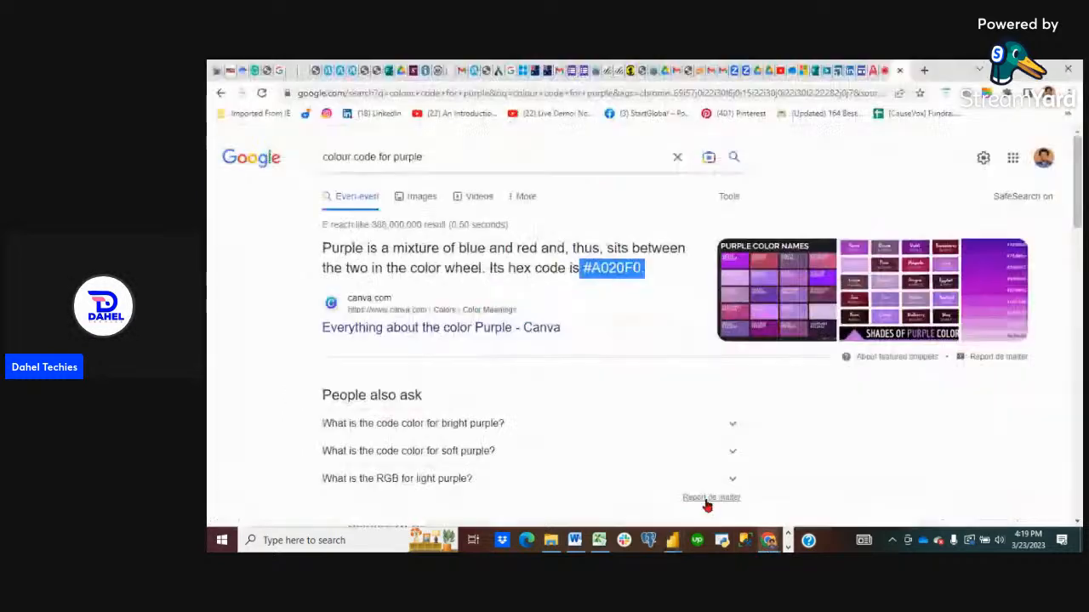
{"action": "left_click", "coordinate": [642, 268]}
{"action": "left_click_drag", "start_coordinate": [642, 268], "coordinate": [582, 268]}
{"action": "key", "text": "ctrl+c"}
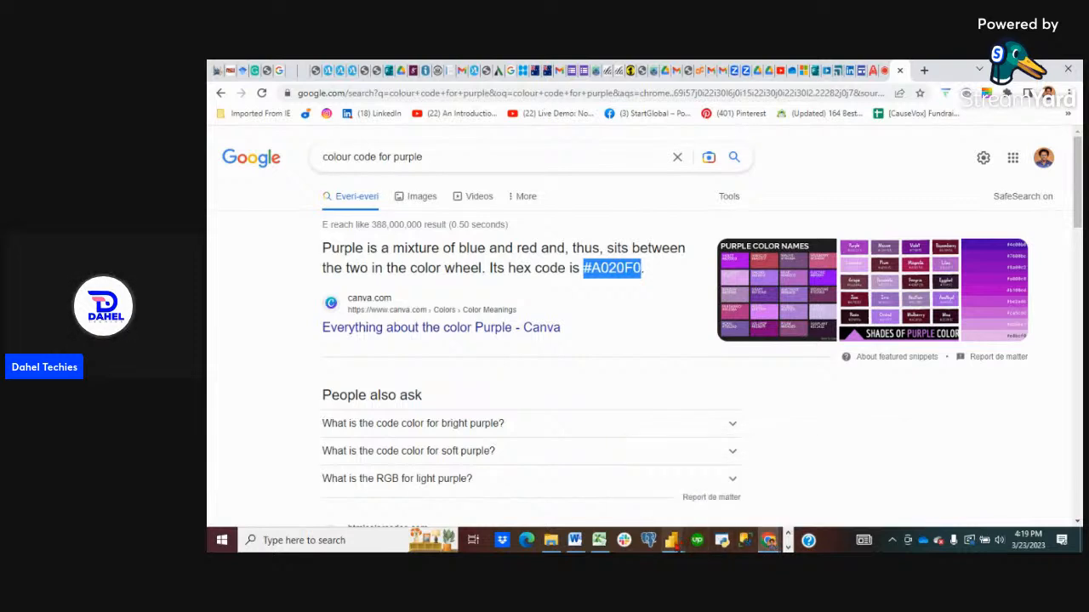
Switch to the untitled Power BI report and set its canvas background to custom colour #A020F0 with 0% transparency.
{"action": "mouse_move", "coordinate": [672, 542]}
{"action": "left_click", "coordinate": [604, 481]}
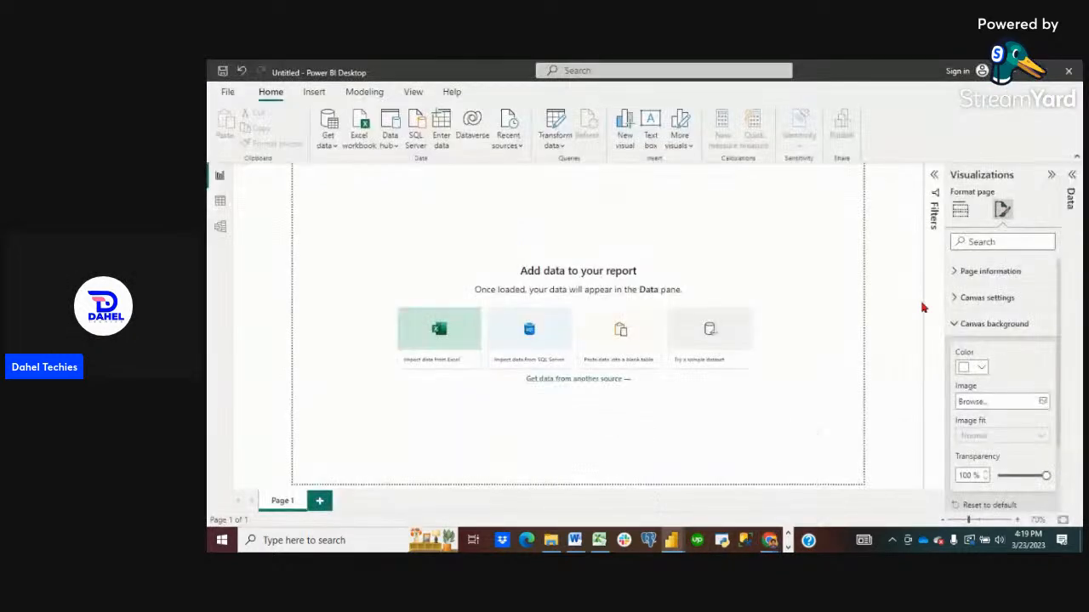
{"action": "left_click", "coordinate": [982, 368]}
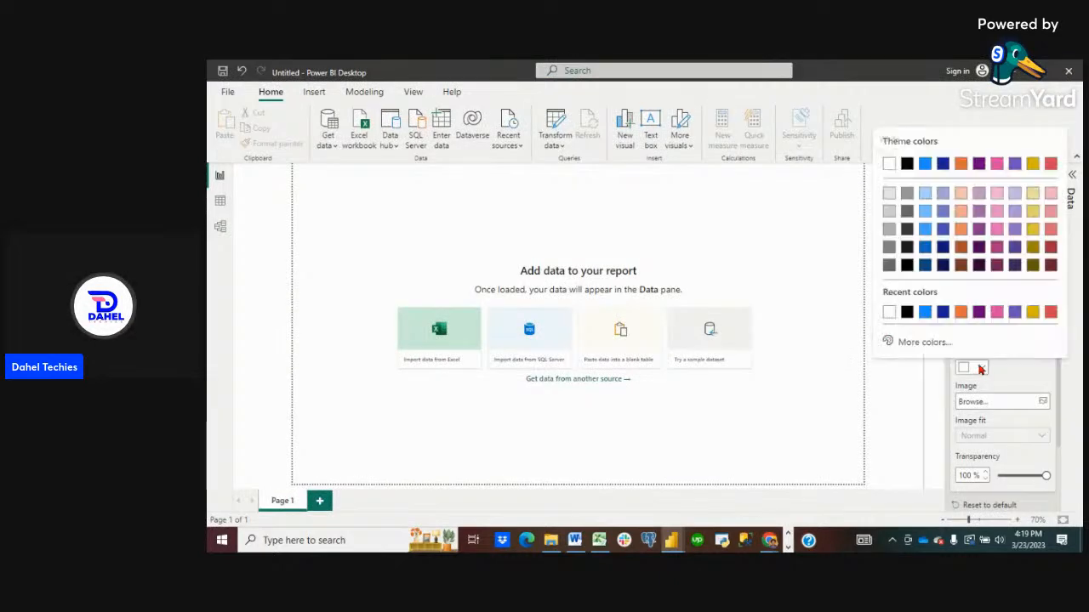
{"action": "left_click", "coordinate": [911, 343]}
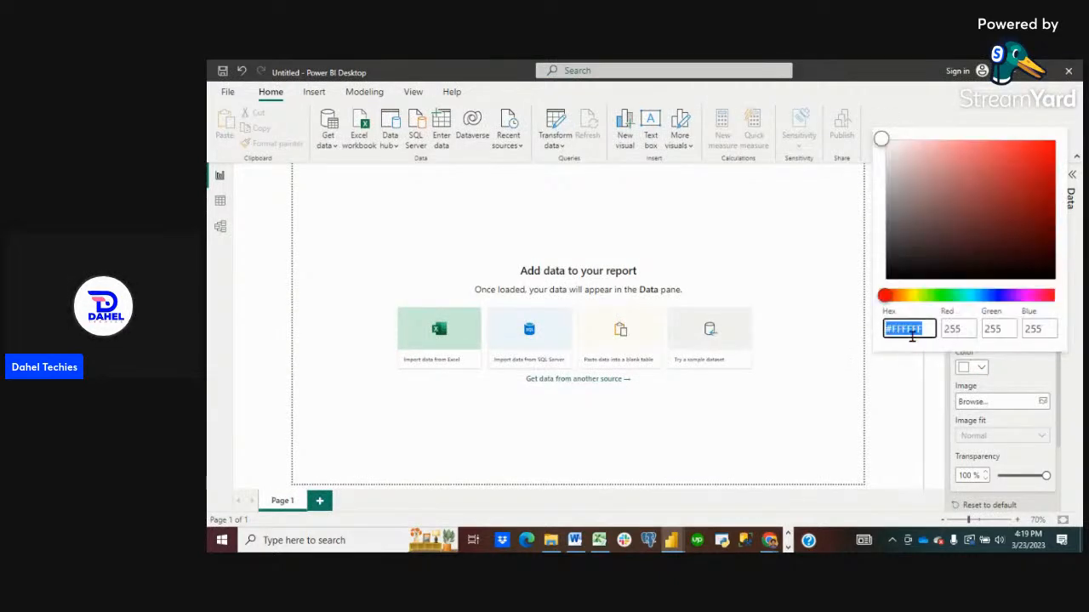
{"action": "key", "text": "ctrl+v"}
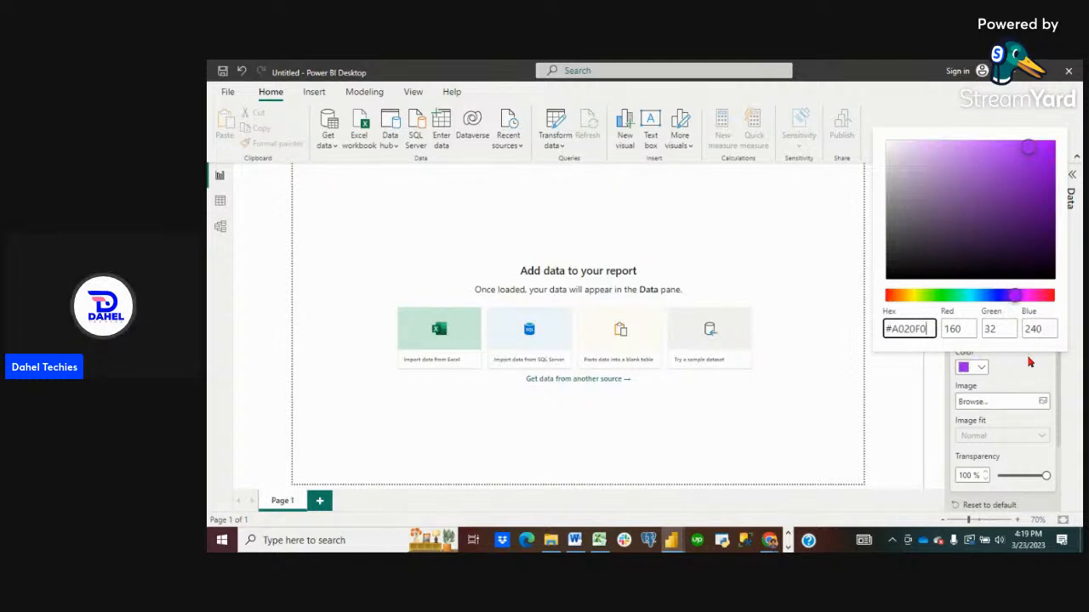
{"action": "left_click", "coordinate": [1023, 385]}
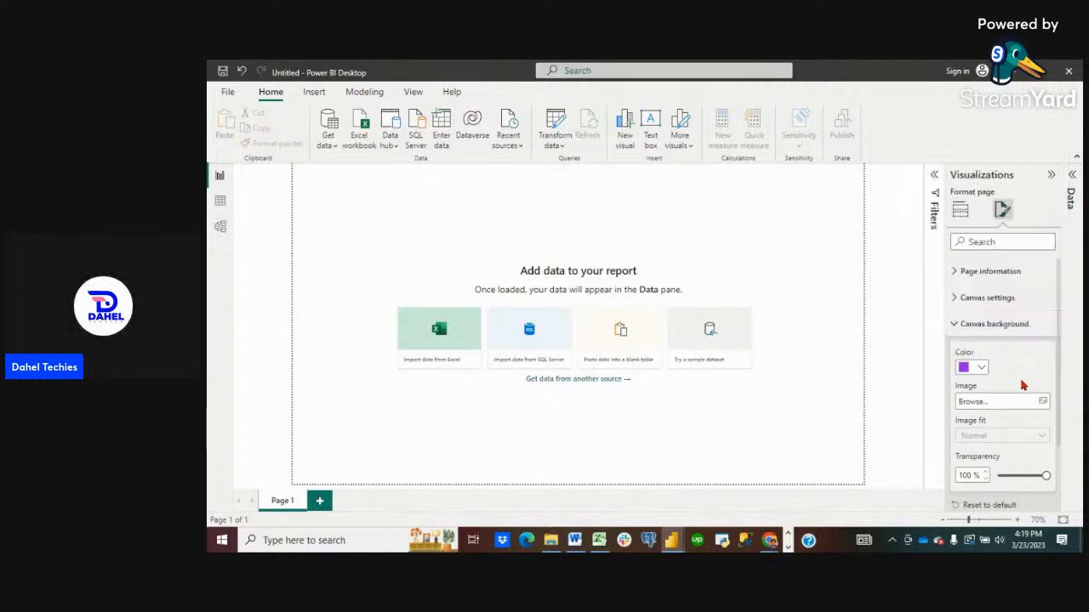
{"action": "scroll", "coordinate": [1022, 385], "scroll_direction": "down", "scroll_amount": 2}
{"action": "left_click_drag", "start_coordinate": [1045, 391], "coordinate": [967, 390]}
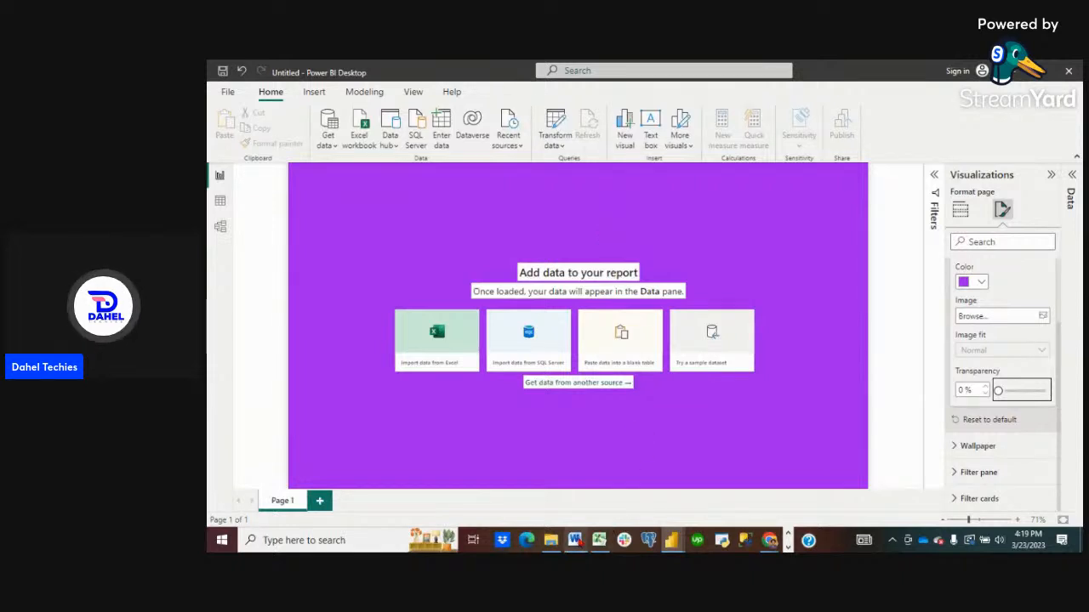
Switch to the Freelancer Interview instruction document in Word and examine the branding colour codes and both company logos.
{"action": "mouse_move", "coordinate": [574, 540]}
{"action": "left_click", "coordinate": [583, 510]}
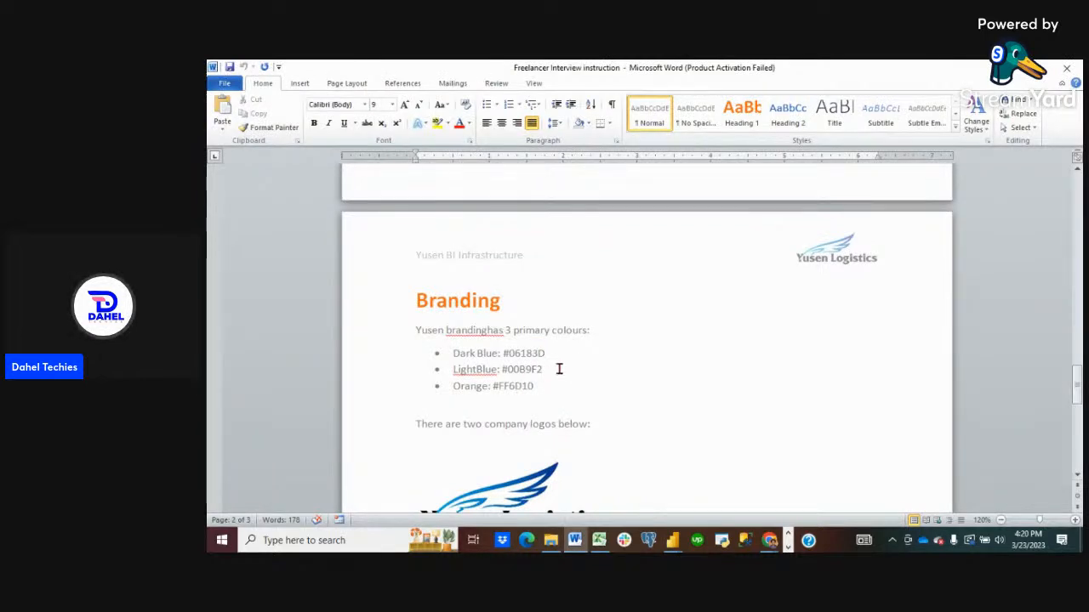
{"action": "scroll", "coordinate": [574, 366], "scroll_direction": "down", "scroll_amount": 2}
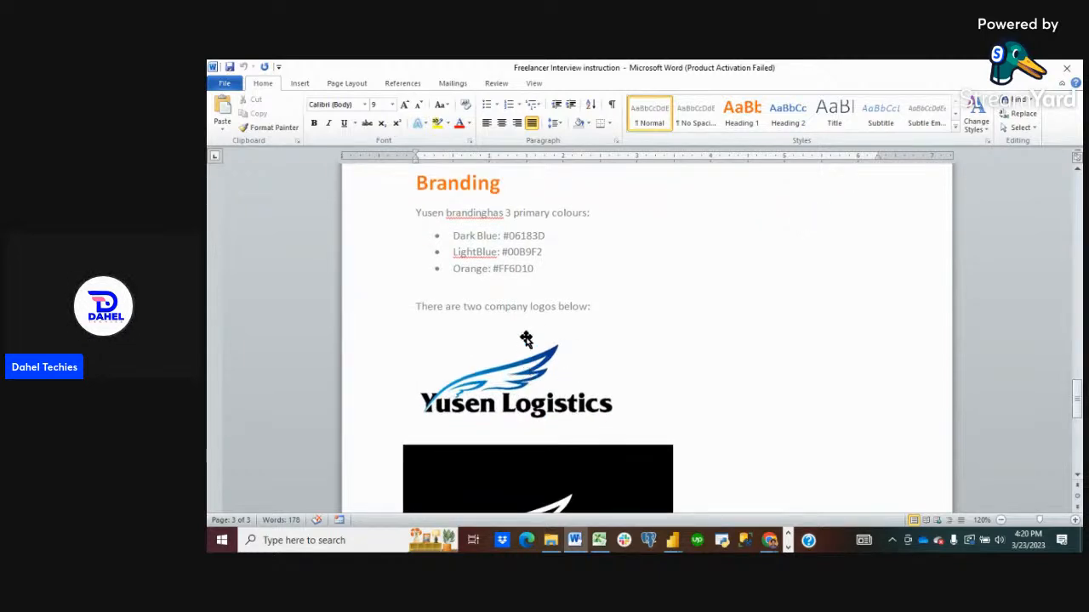
{"action": "scroll", "coordinate": [547, 327], "scroll_direction": "down", "scroll_amount": 3}
{"action": "scroll", "coordinate": [503, 391], "scroll_direction": "down", "scroll_amount": 1}
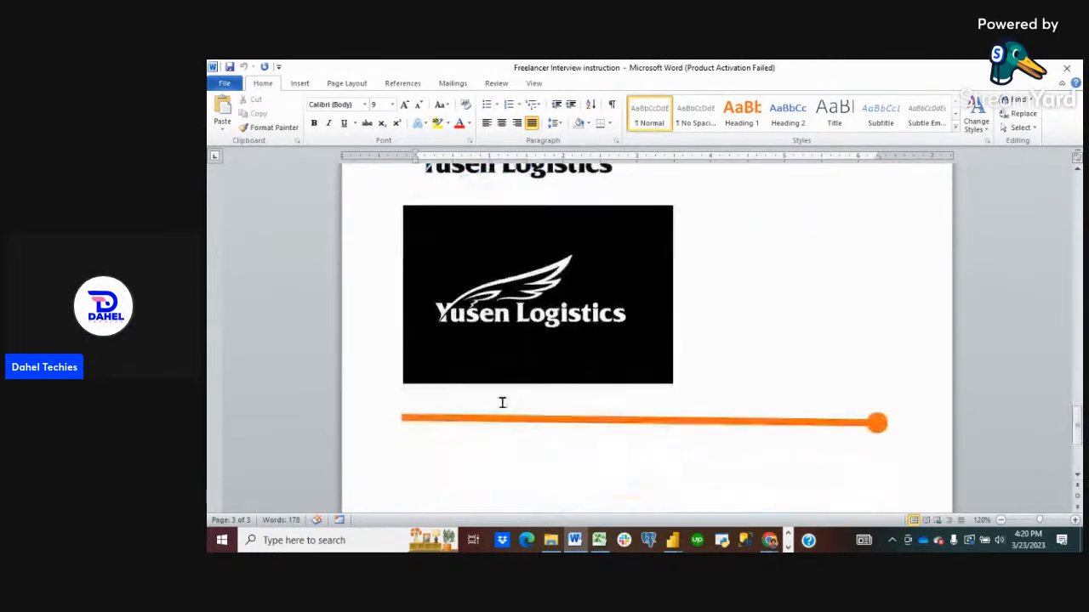
{"action": "scroll", "coordinate": [502, 404], "scroll_direction": "up", "scroll_amount": 3}
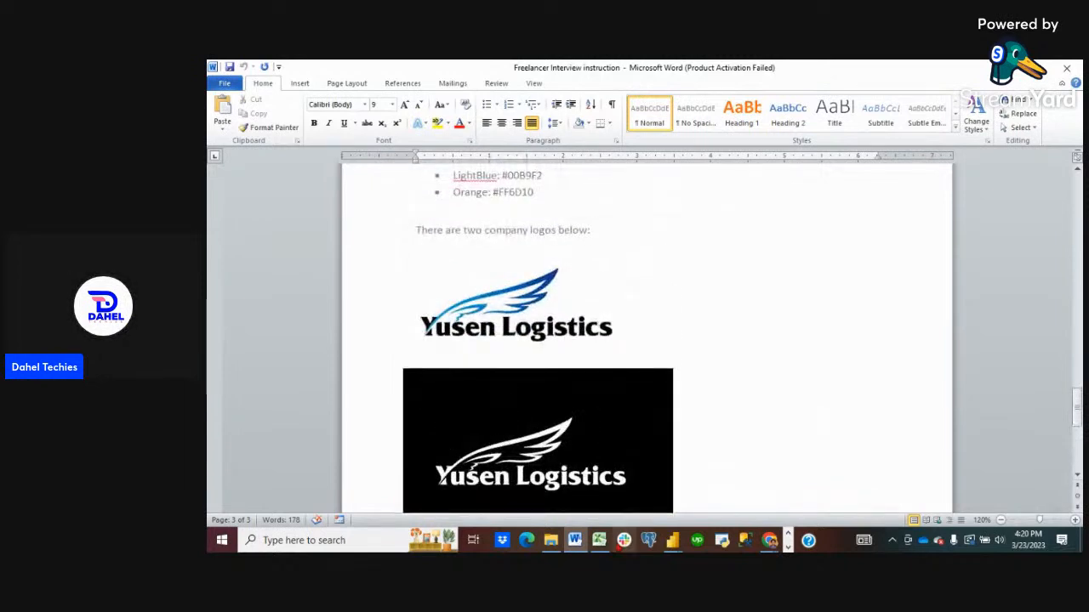
{"action": "mouse_move", "coordinate": [600, 542]}
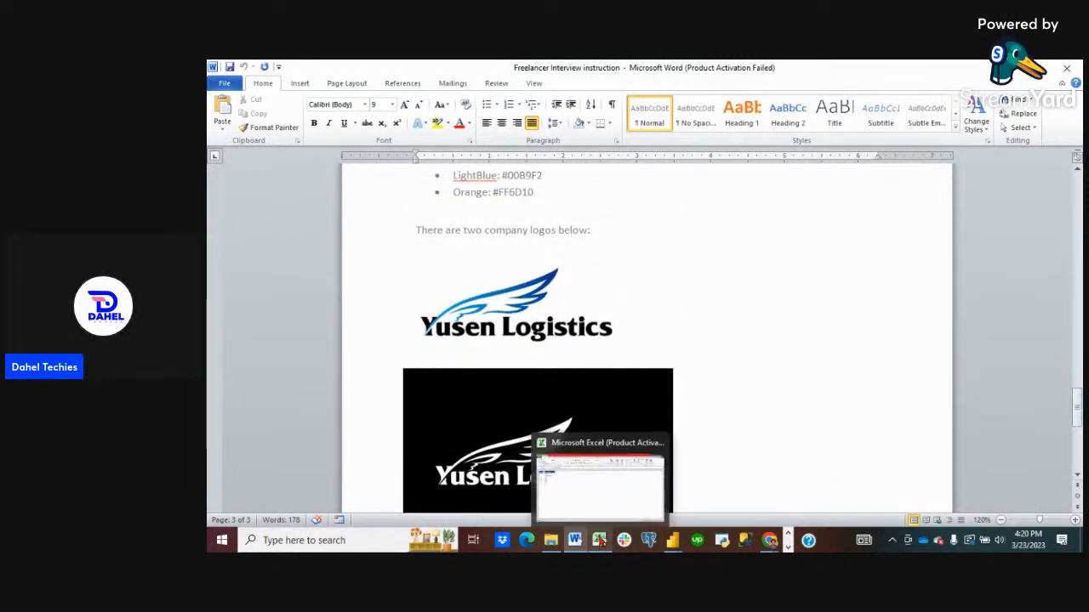
{"action": "mouse_move", "coordinate": [672, 541]}
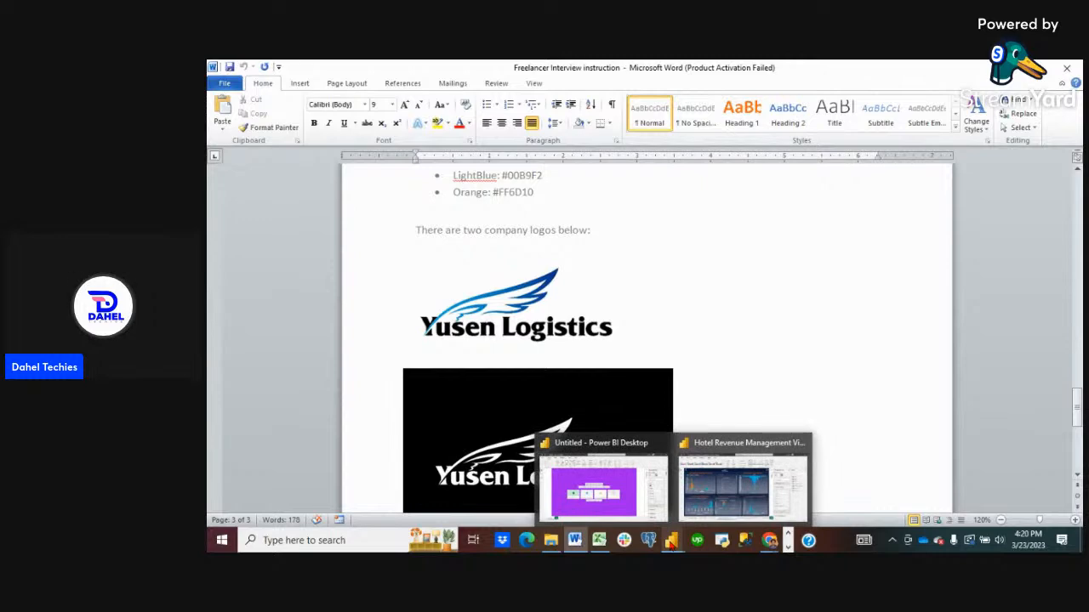
Switch to the untitled Power BI report and set its canvas background to white with 100% transparency.
{"action": "left_click", "coordinate": [612, 482]}
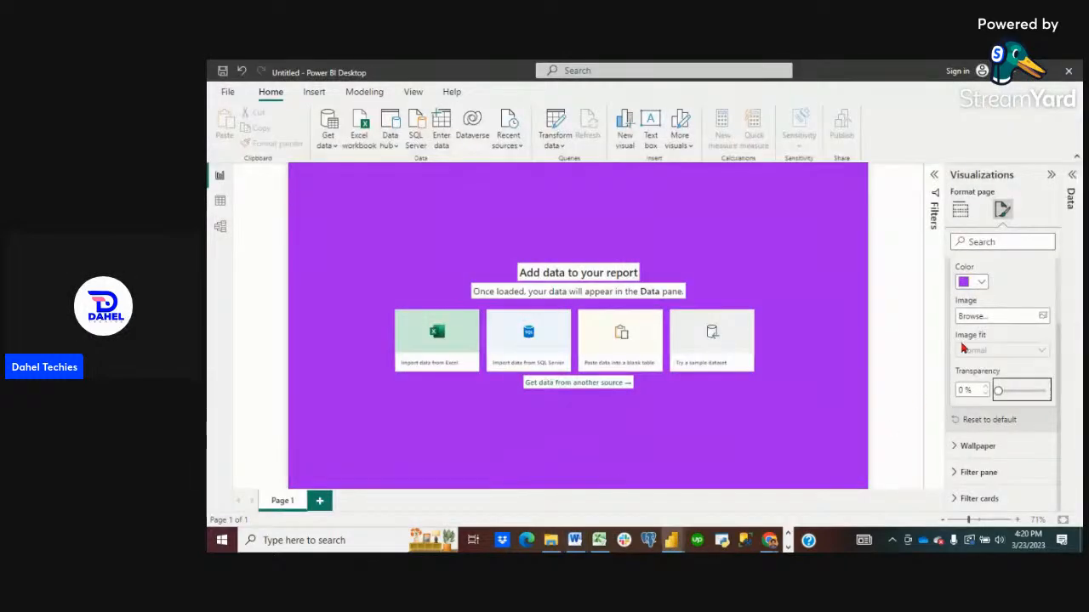
{"action": "left_click", "coordinate": [982, 283]}
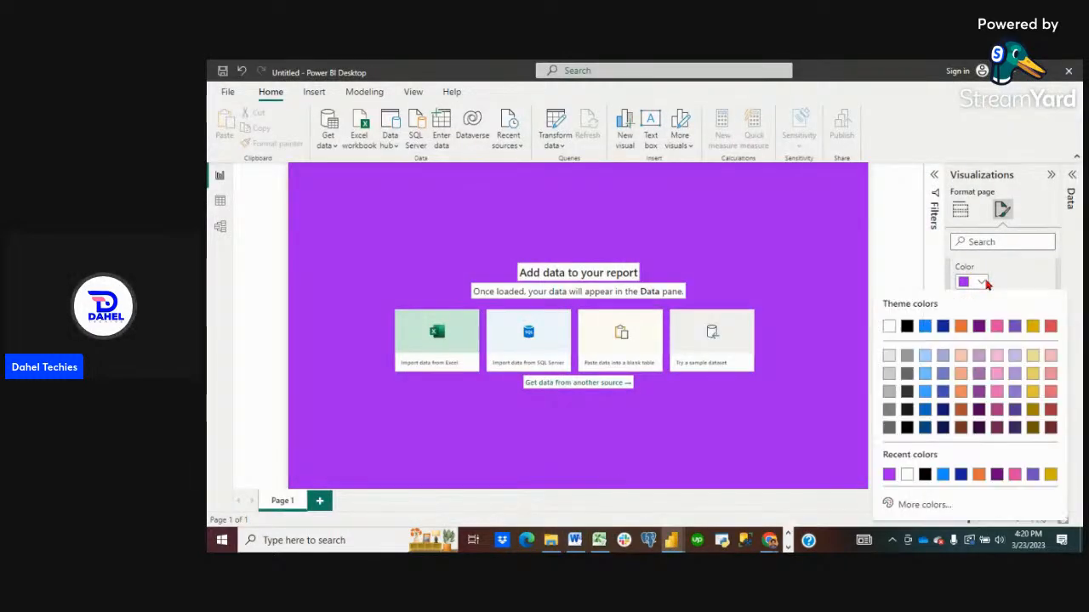
{"action": "left_click", "coordinate": [889, 330]}
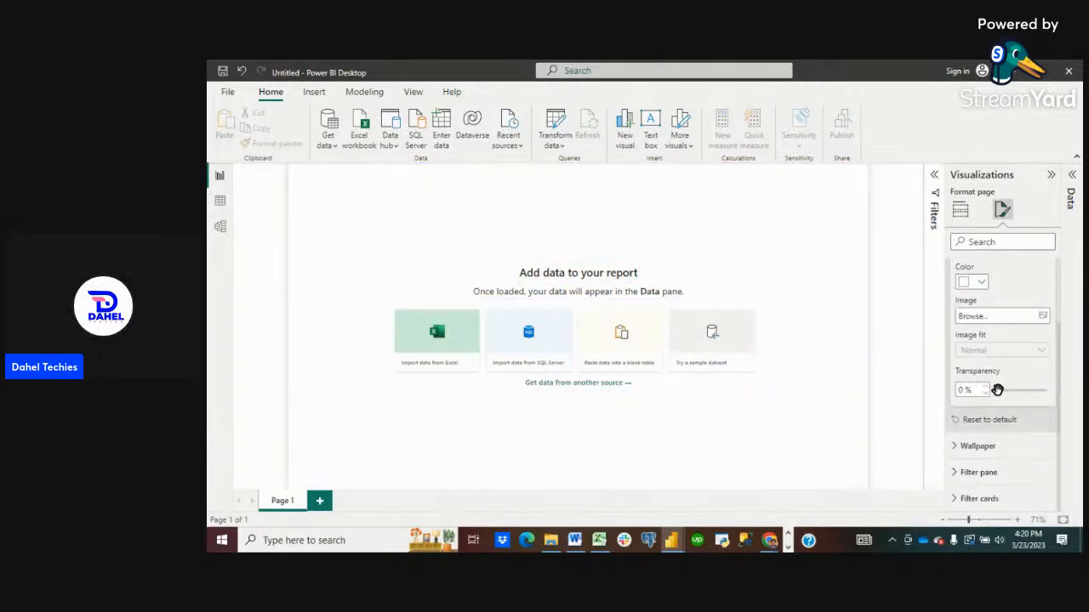
{"action": "left_click_drag", "start_coordinate": [999, 389], "coordinate": [1045, 390]}
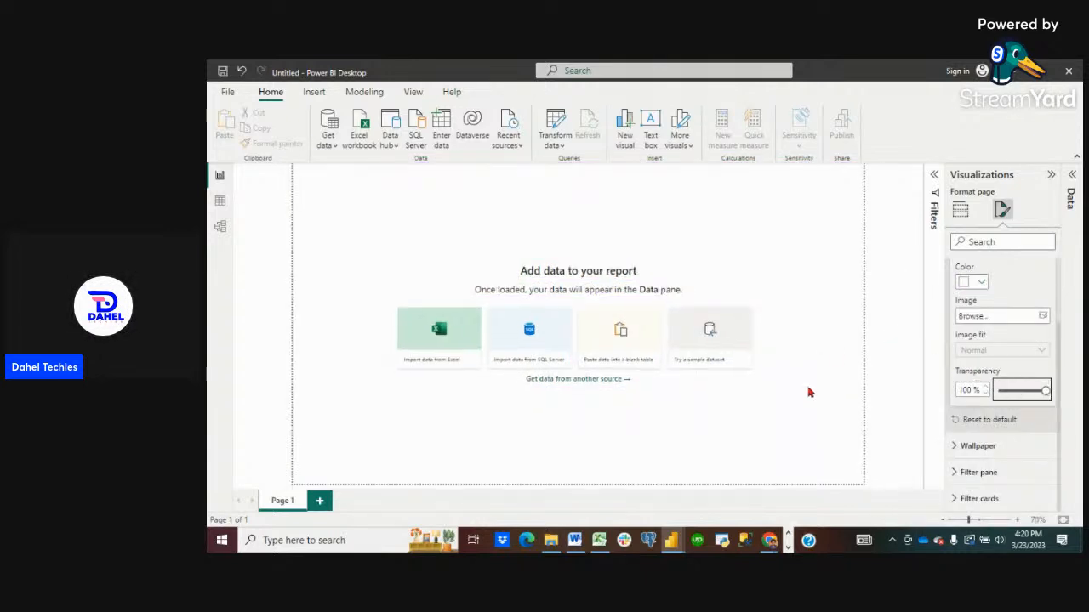
Connect the report to the Excel workbook Hotel Revenue Dahel Task from the OneDrive Documents folder.
{"action": "left_click", "coordinate": [332, 144]}
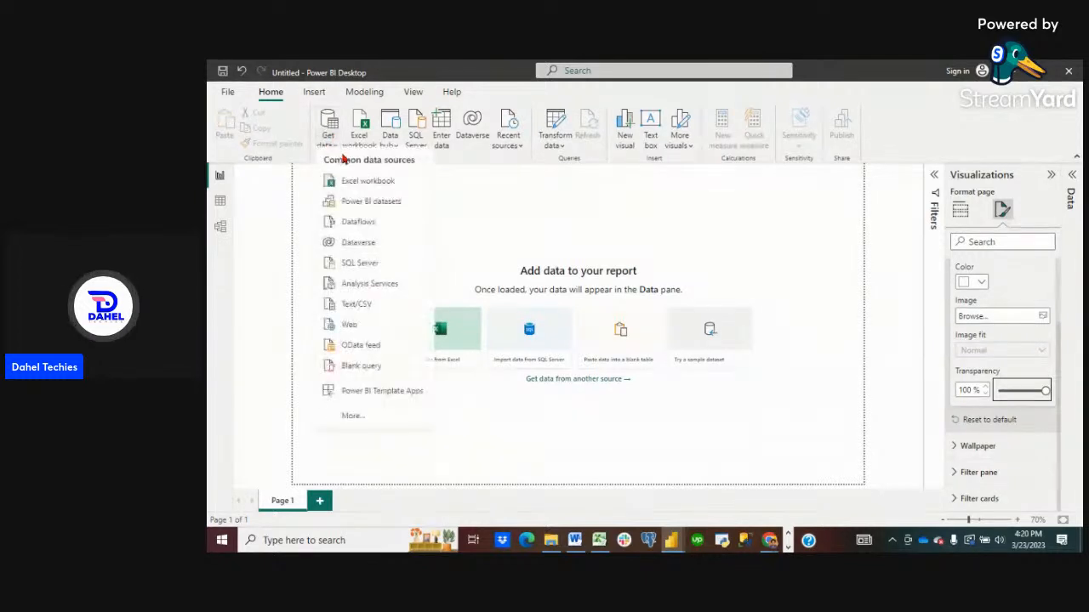
{"action": "left_click", "coordinate": [379, 190]}
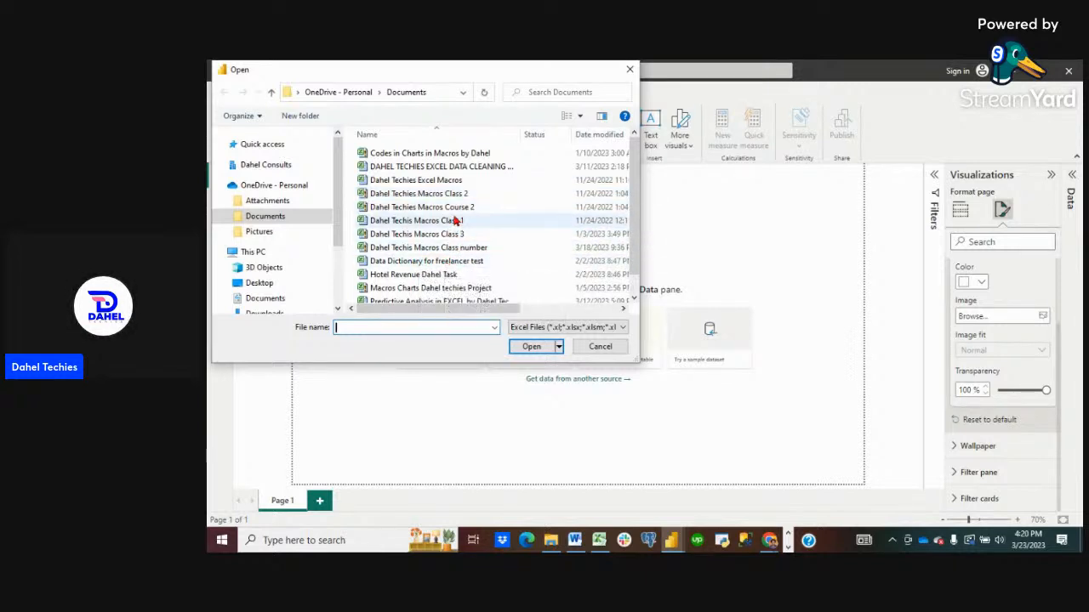
{"action": "left_click", "coordinate": [430, 275]}
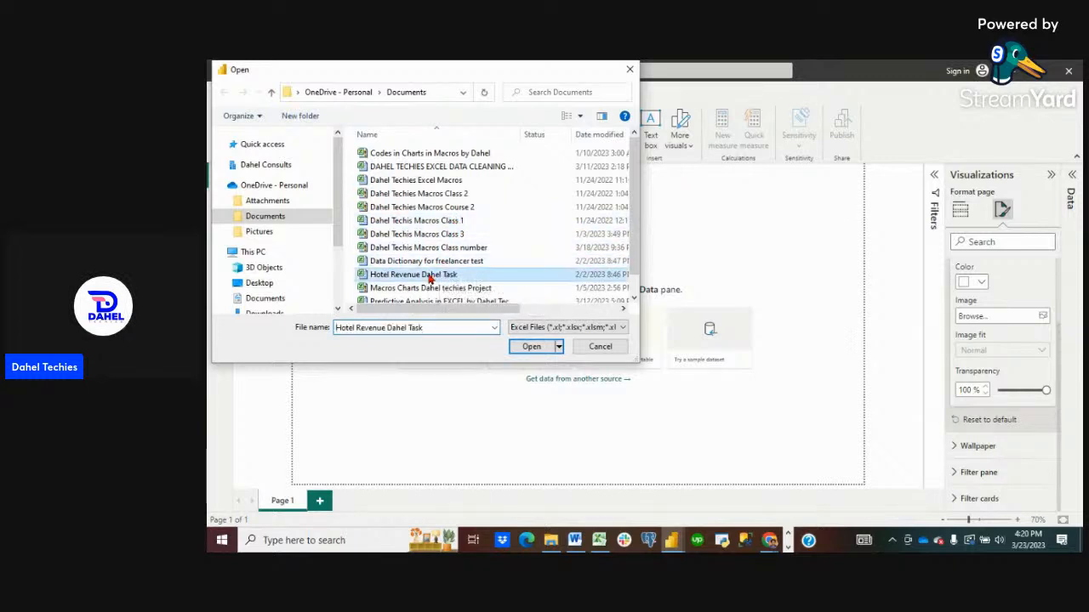
{"action": "left_click", "coordinate": [530, 348]}
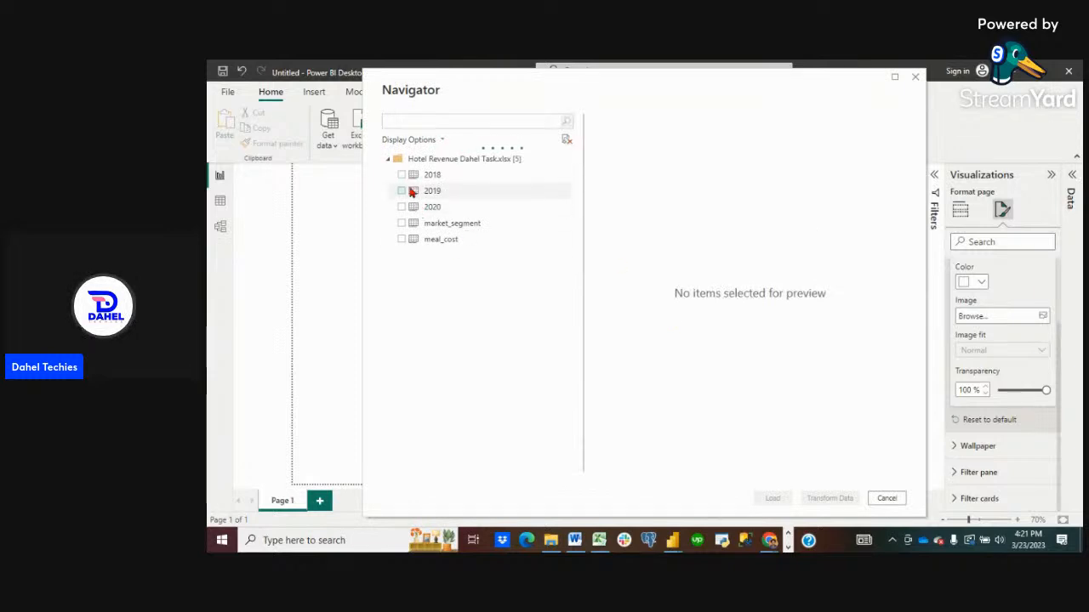
Select the 2018, 2019, 2020, market_segment and meal_cost tables and send them to Power Query for transformation.
{"action": "left_click", "coordinate": [401, 174]}
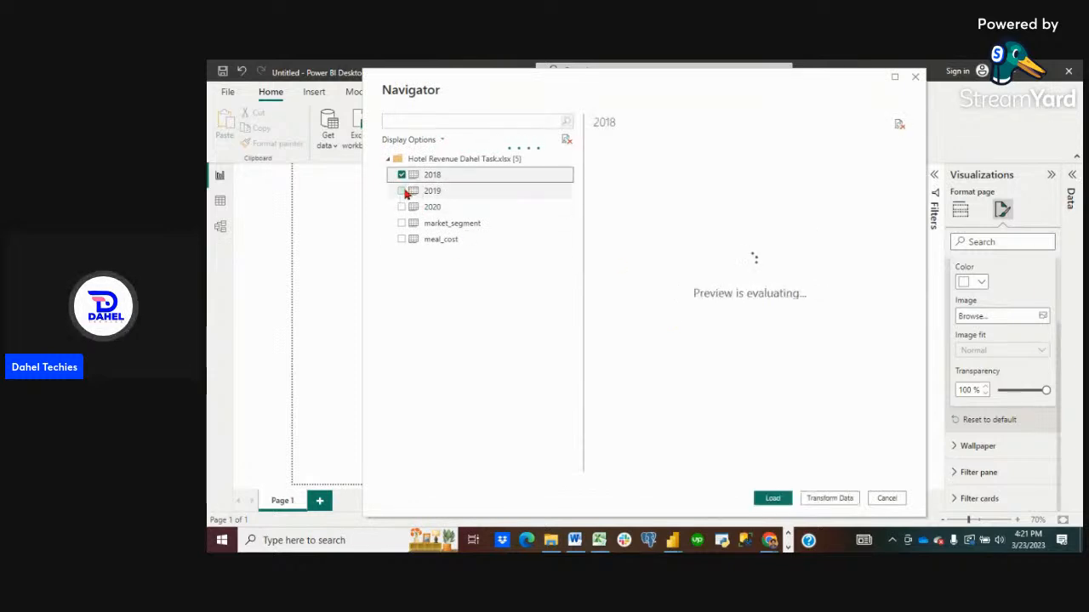
{"action": "left_click", "coordinate": [402, 192]}
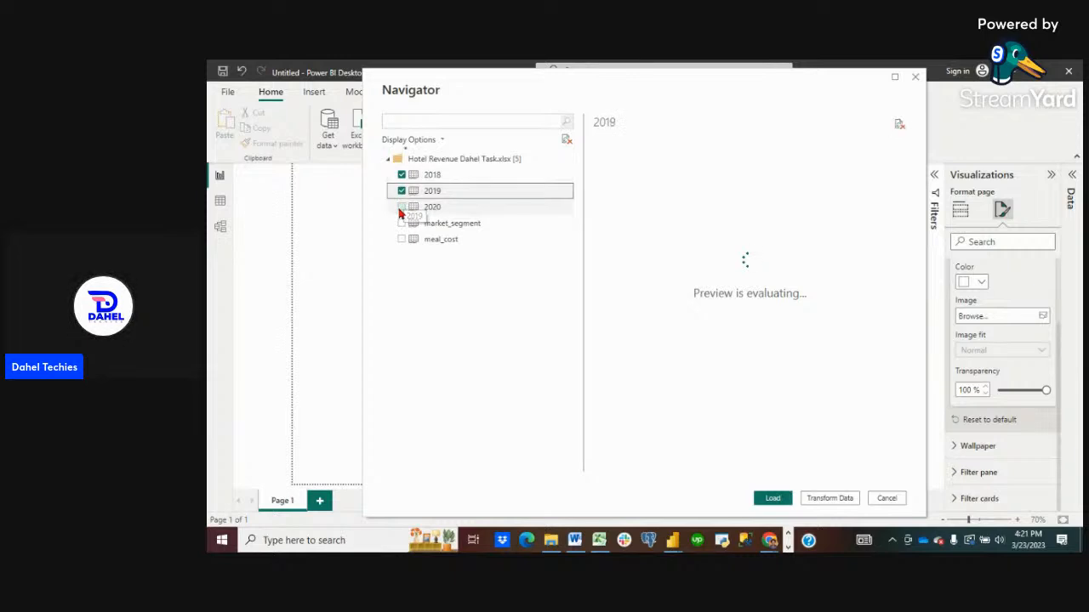
{"action": "left_click", "coordinate": [402, 209]}
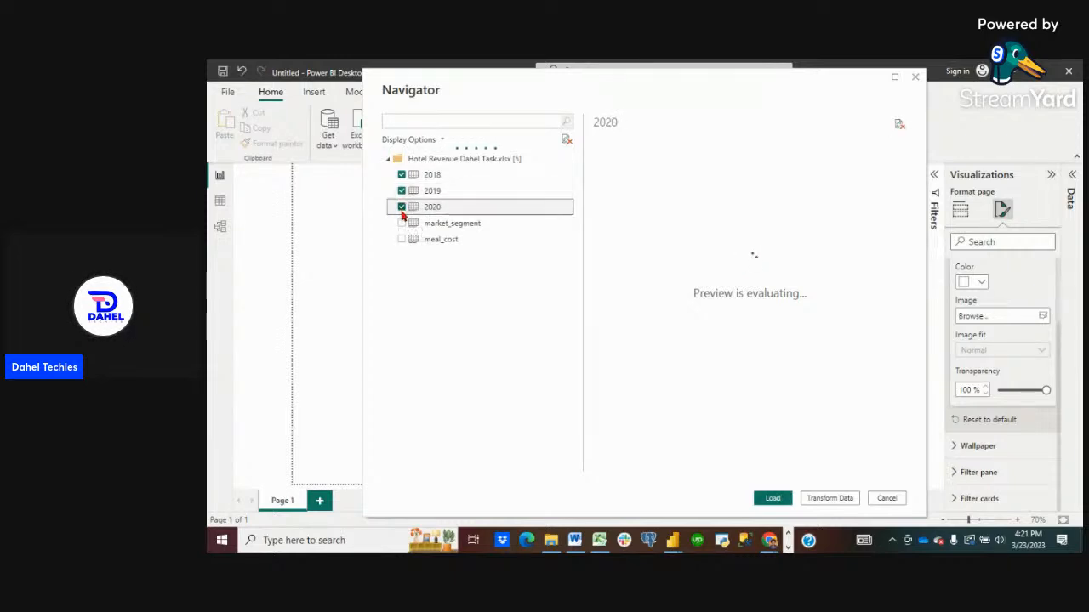
{"action": "left_click", "coordinate": [401, 224]}
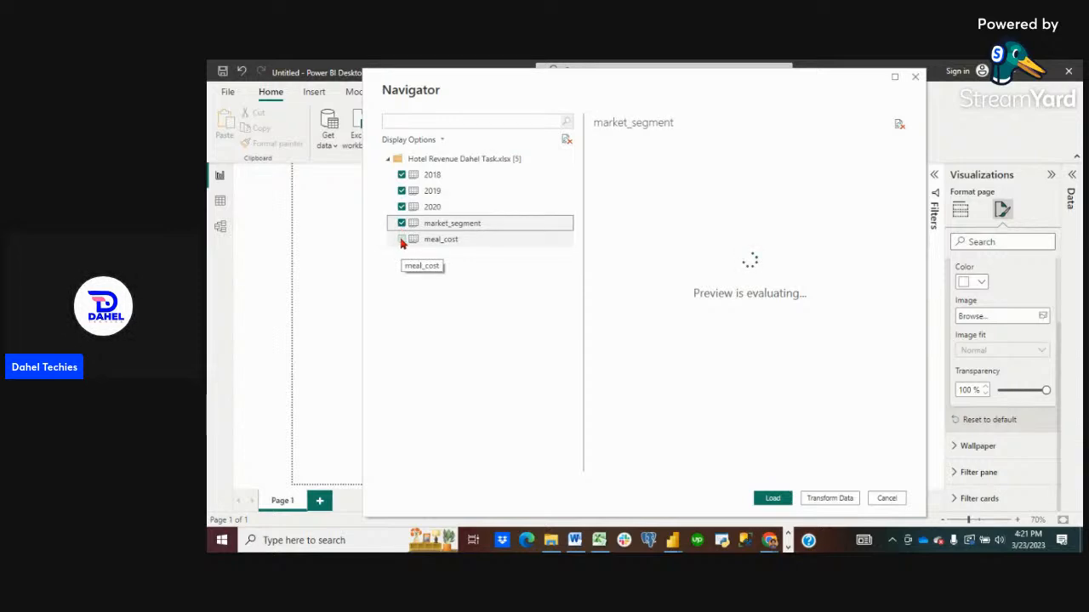
{"action": "left_click", "coordinate": [402, 240]}
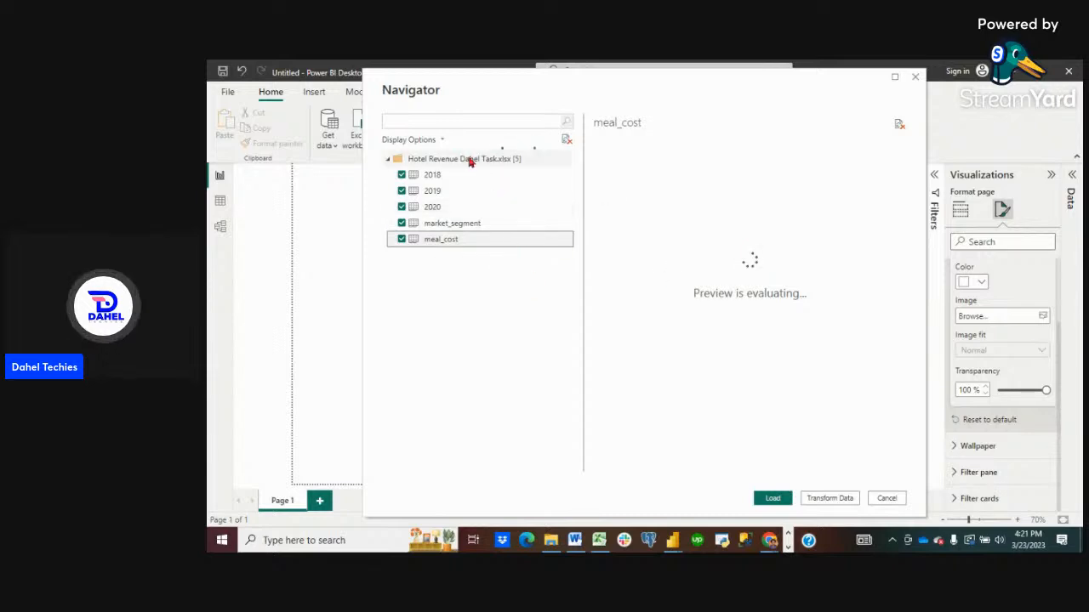
{"action": "left_click", "coordinate": [826, 499]}
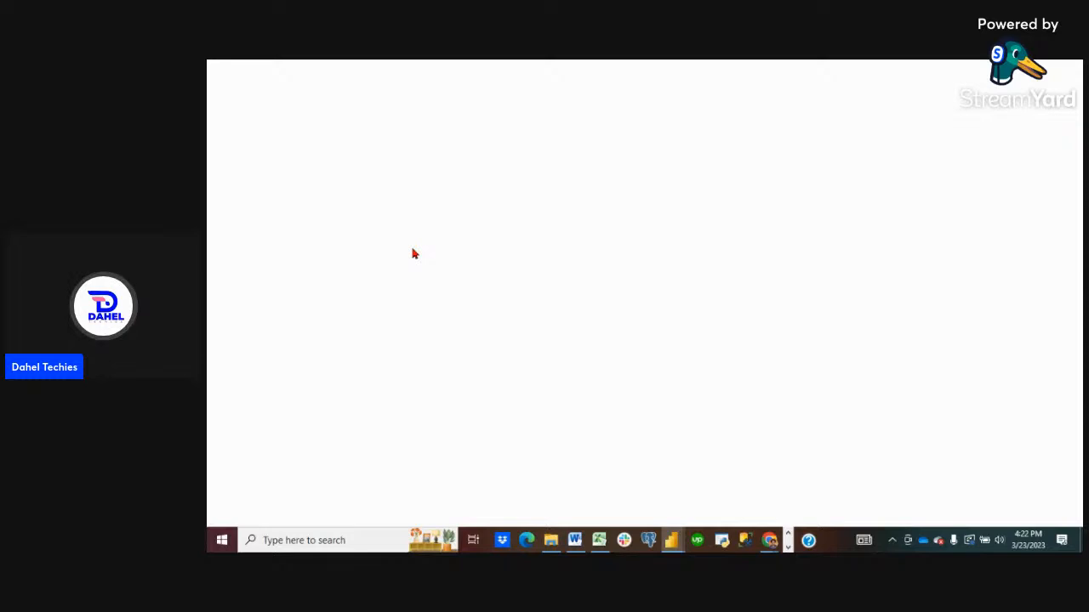
Check the live StreamYard broadcast page in Chrome and return to the Power Query Editor window.
{"action": "mouse_move", "coordinate": [768, 540]}
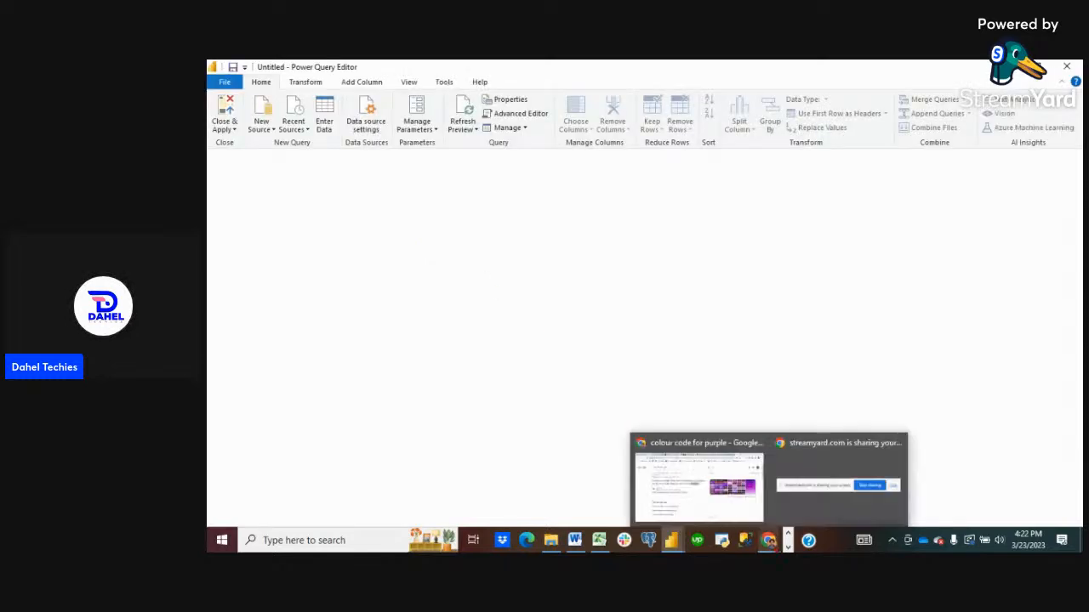
{"action": "left_click", "coordinate": [698, 481]}
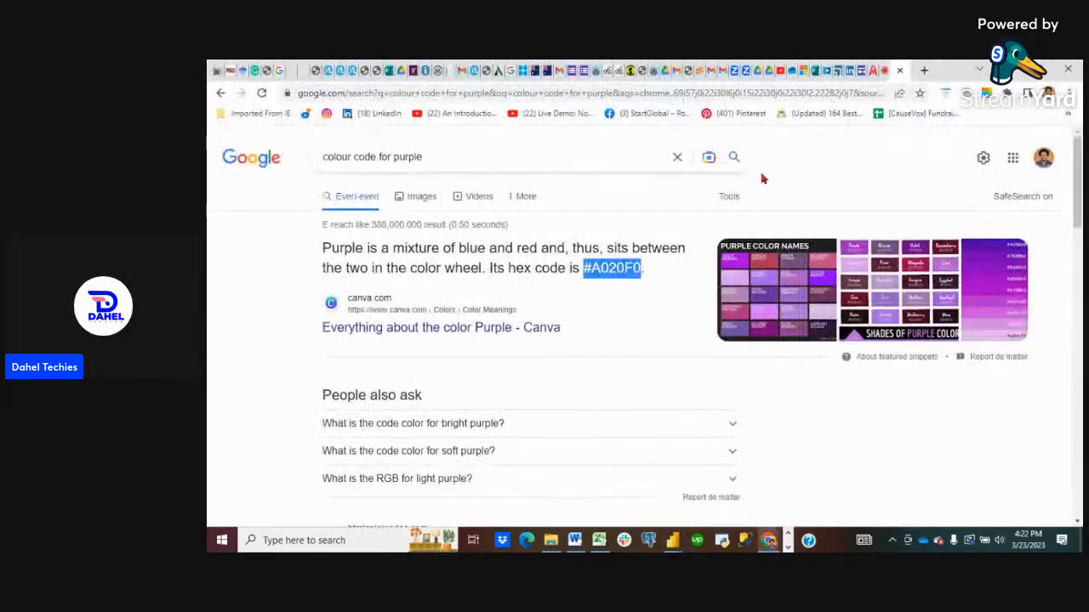
{"action": "left_click", "coordinate": [874, 70]}
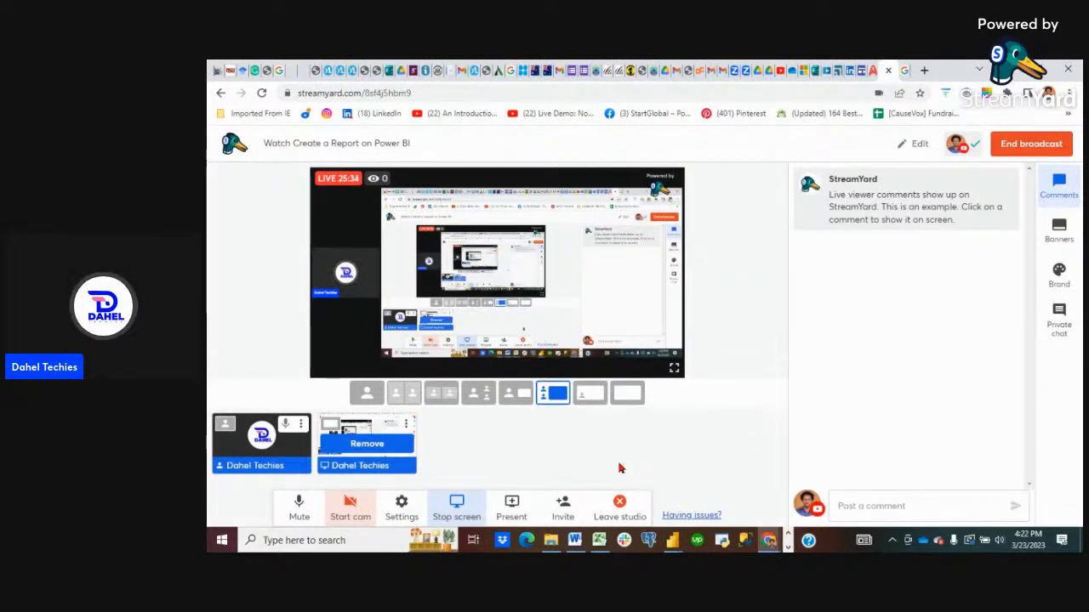
{"action": "mouse_move", "coordinate": [768, 541]}
{"action": "mouse_move", "coordinate": [672, 541]}
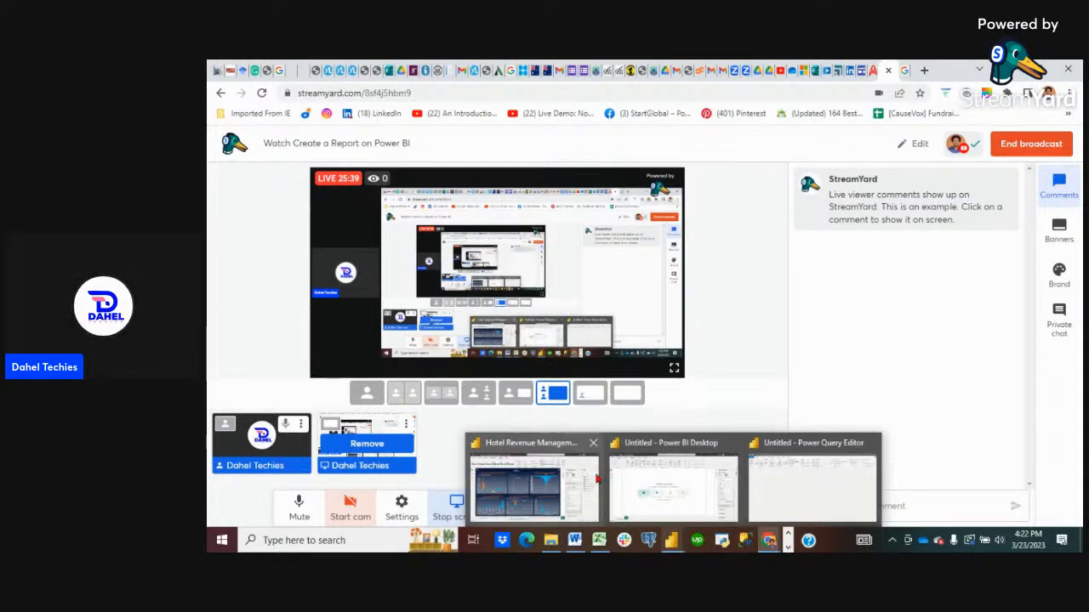
{"action": "mouse_move", "coordinate": [660, 484]}
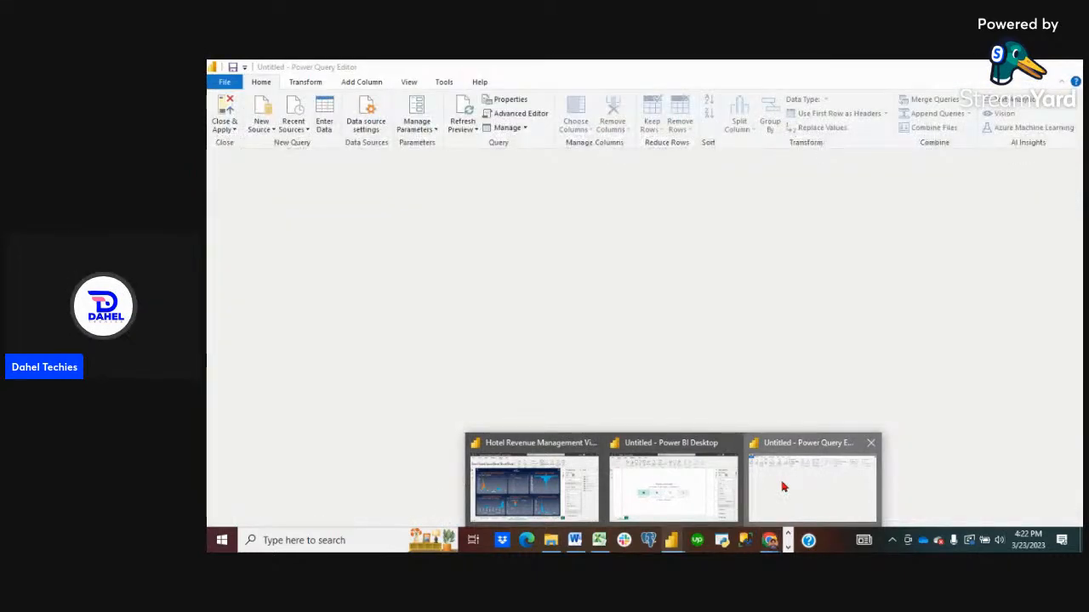
{"action": "left_click", "coordinate": [783, 486]}
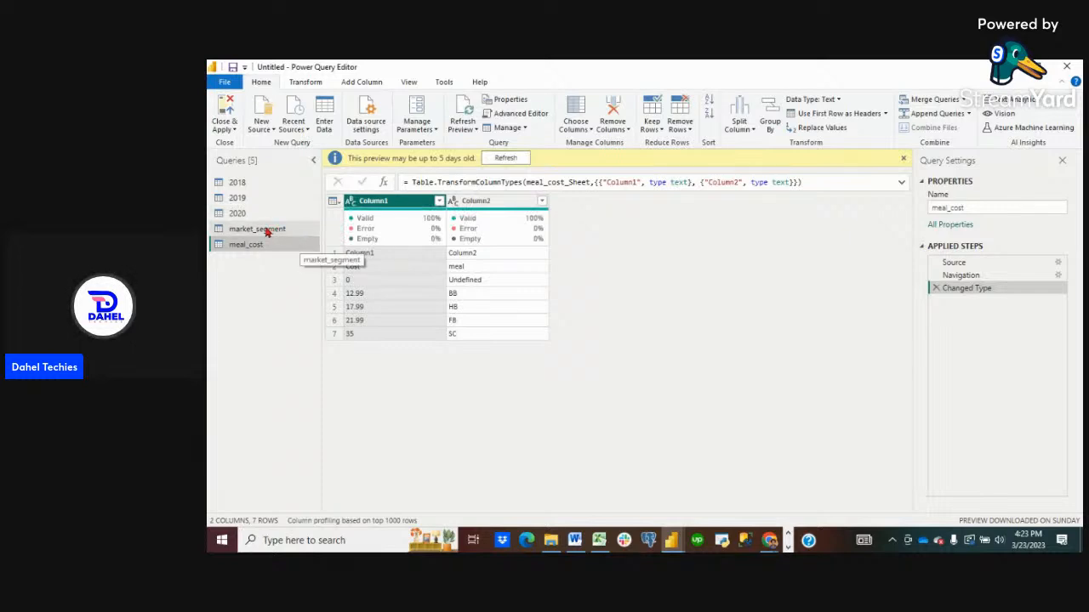
Preview the market_segment, 2018, 2019 and 2020 queries to compare their columns and rows.
{"action": "left_click", "coordinate": [265, 228]}
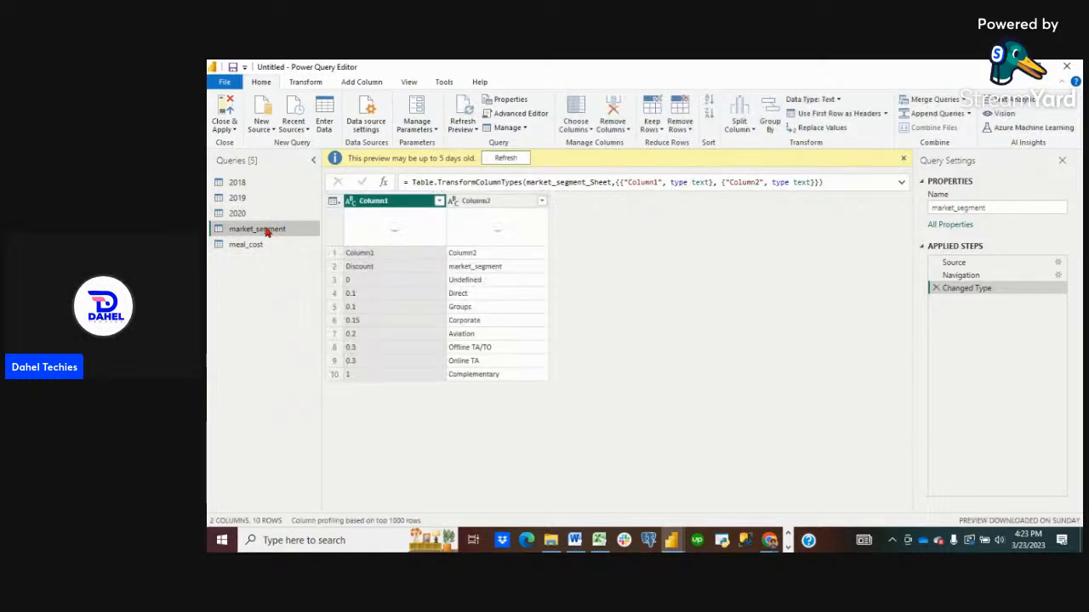
{"action": "left_click", "coordinate": [242, 214]}
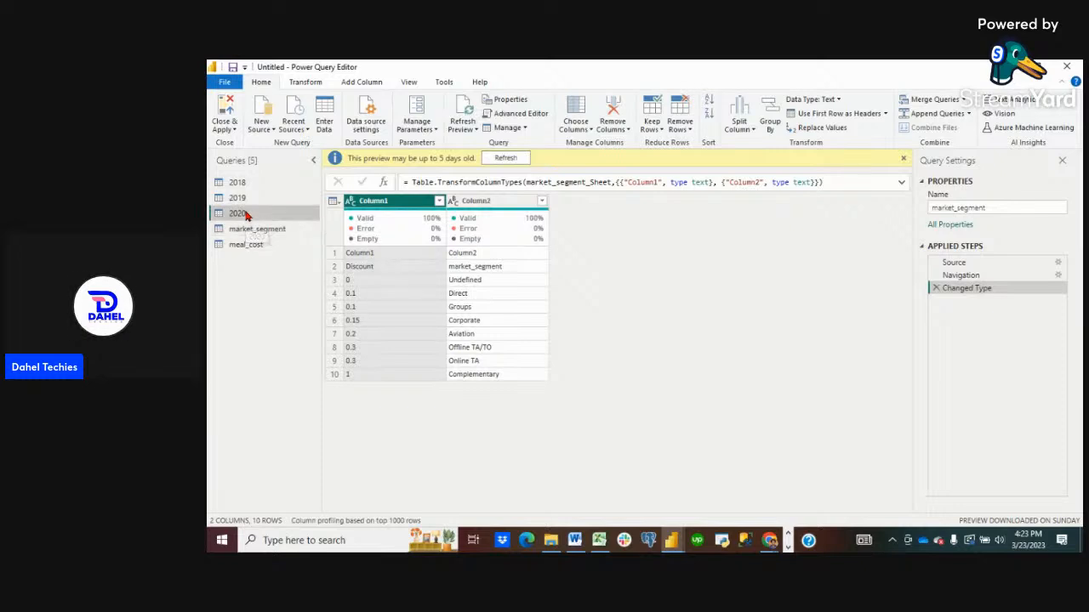
{"action": "left_click", "coordinate": [256, 182]}
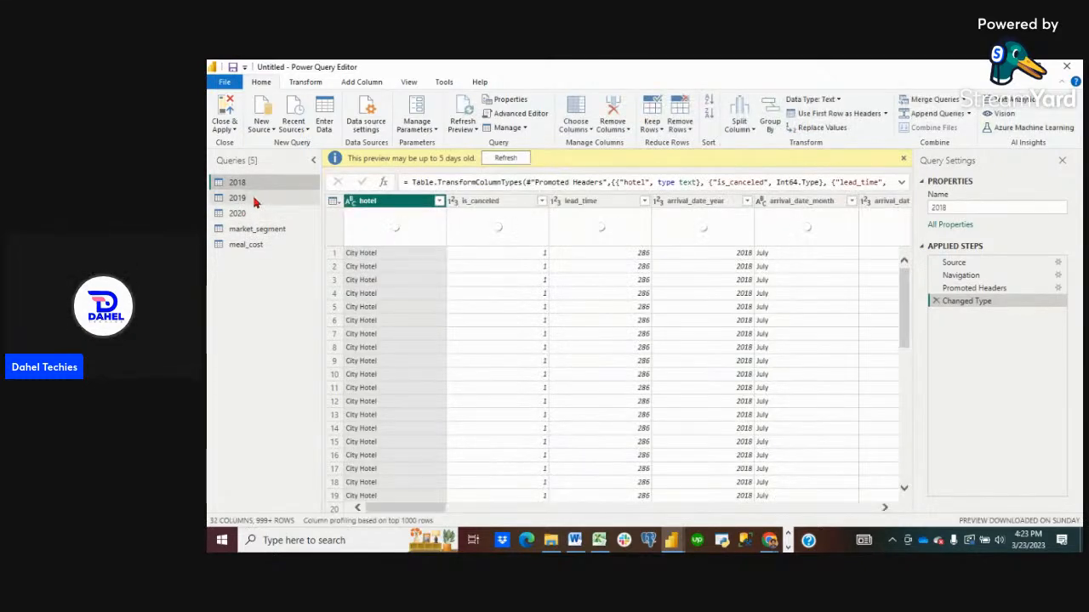
{"action": "left_click", "coordinate": [253, 197]}
{"action": "left_click", "coordinate": [253, 215]}
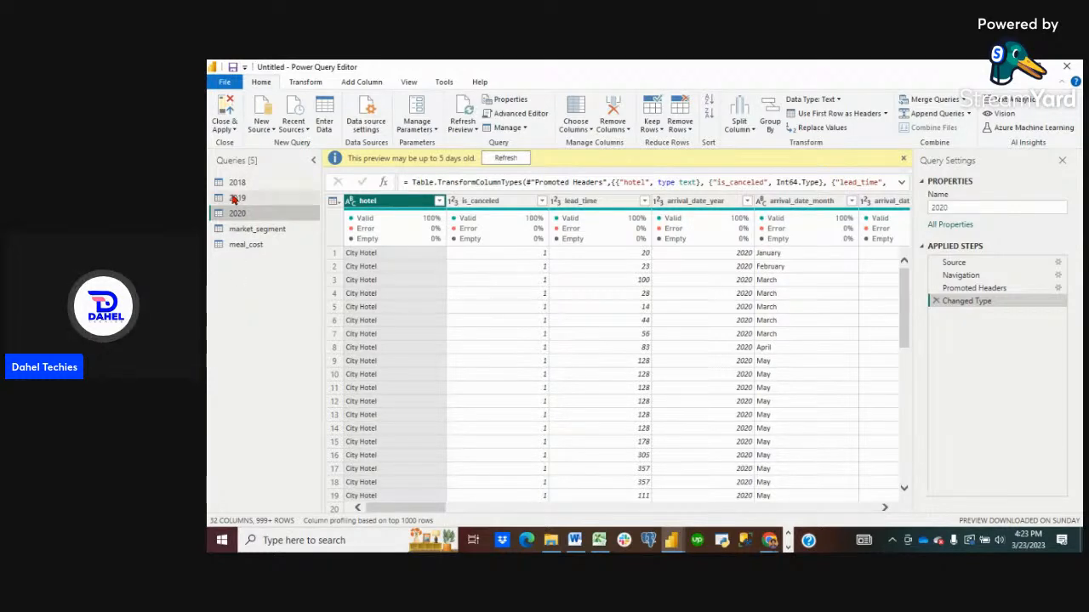
{"action": "left_click_drag", "start_coordinate": [237, 184], "coordinate": [233, 193]}
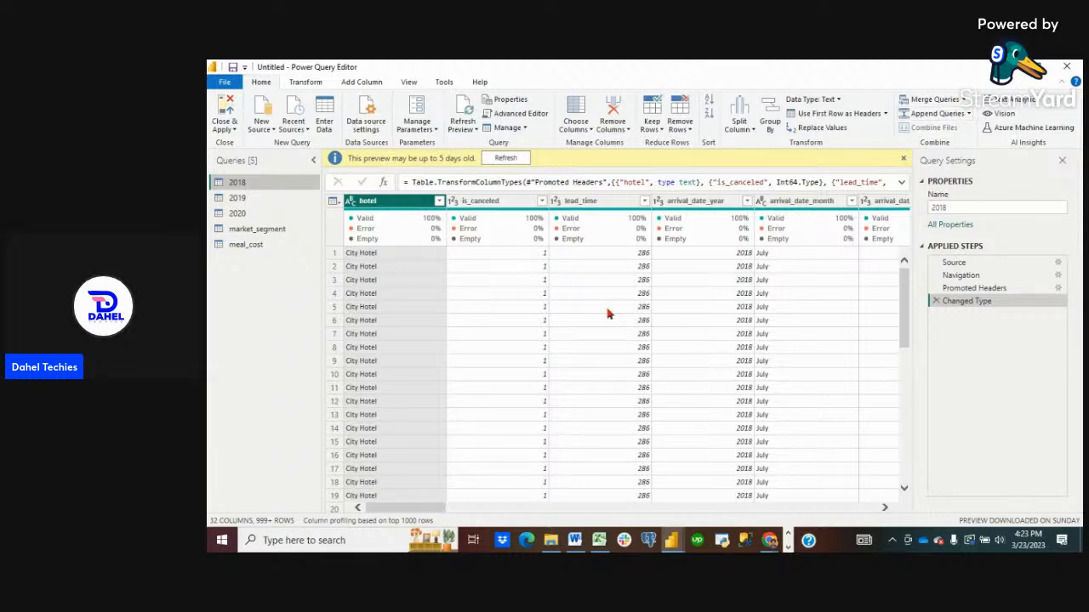
Switch to the Google results in Chrome and search for "append and merge in power query".
{"action": "mouse_move", "coordinate": [768, 540]}
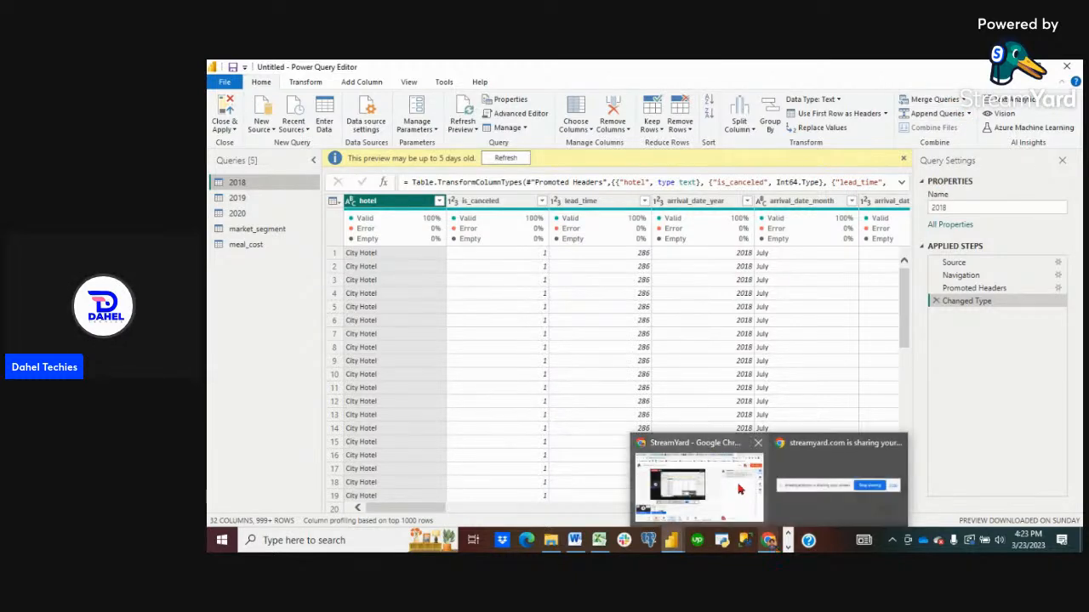
{"action": "left_click", "coordinate": [725, 483]}
{"action": "left_click", "coordinate": [905, 71]}
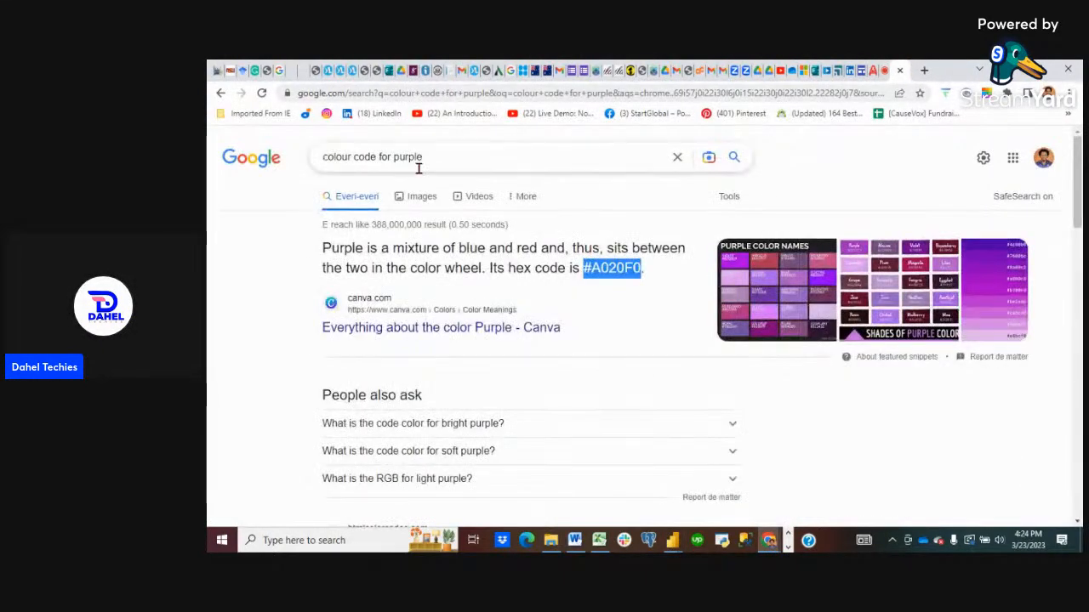
{"action": "left_click_drag", "start_coordinate": [427, 162], "coordinate": [262, 160]}
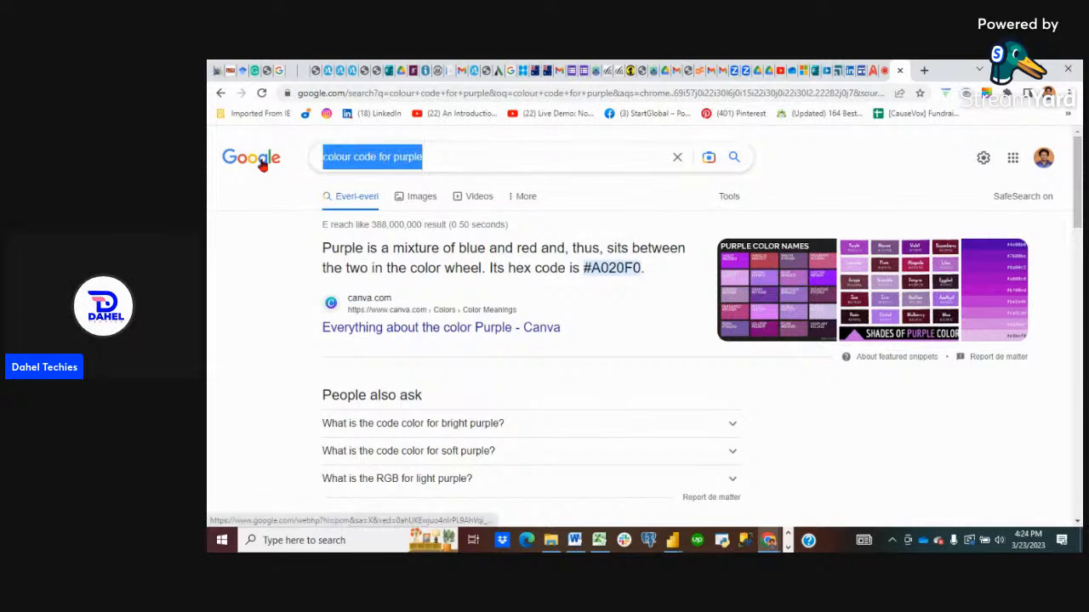
{"action": "type", "text": "append qu"}
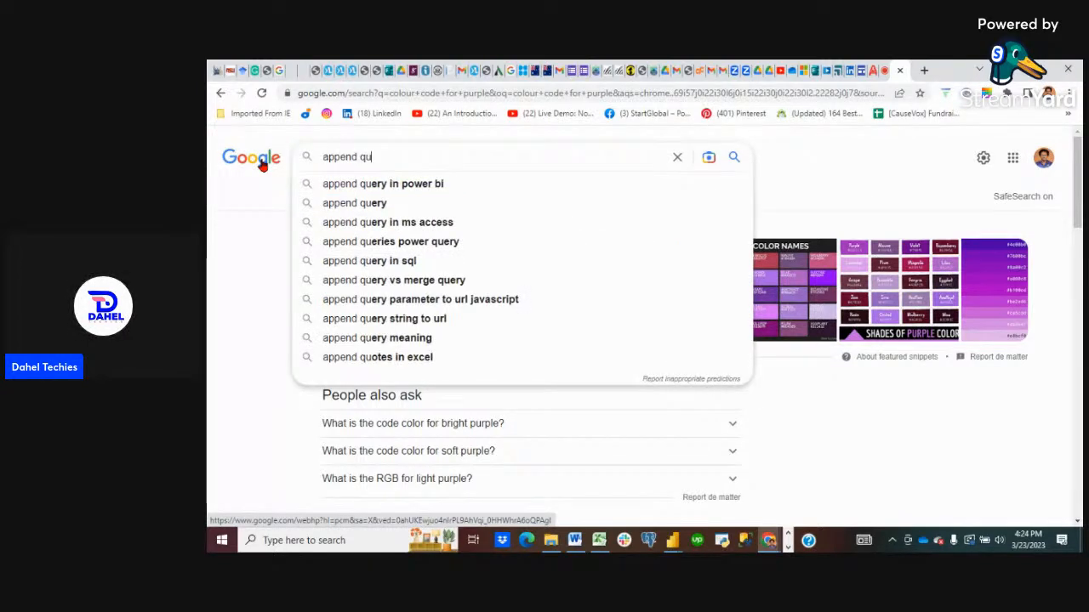
{"action": "key", "text": "BackSpace"}
{"action": "key", "text": "BackSpace"}
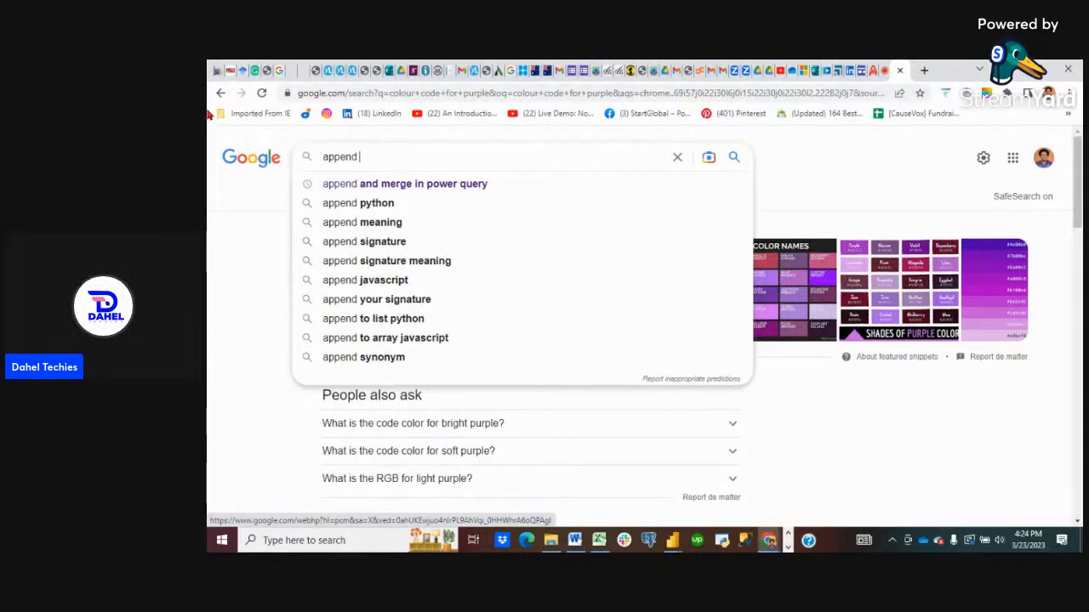
{"action": "left_click", "coordinate": [387, 185]}
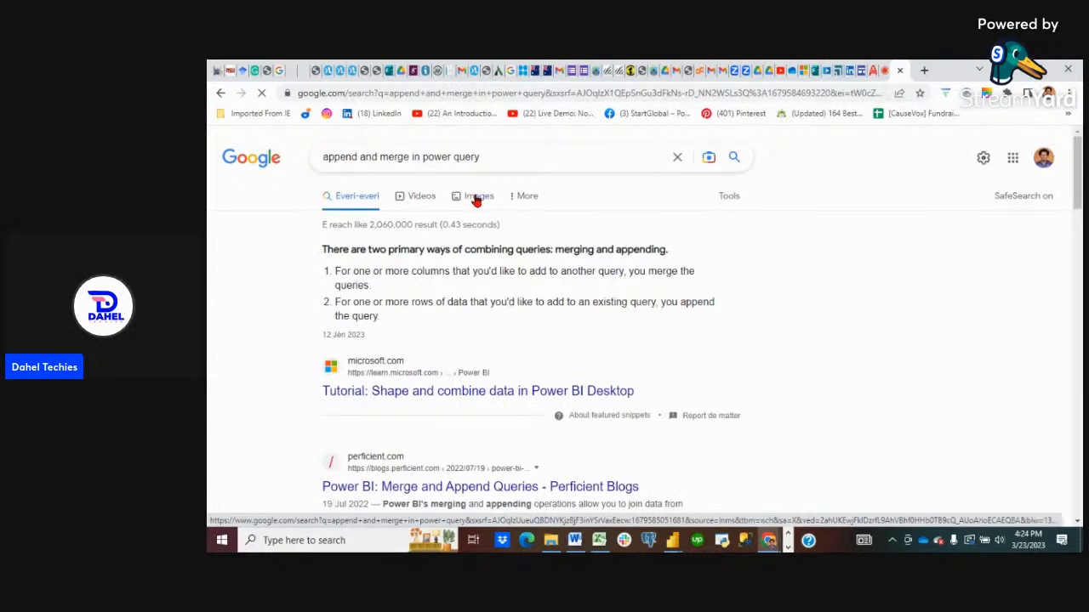
Show the image results for the search and examine the diagrams comparing append and merge queries.
{"action": "left_click", "coordinate": [477, 198]}
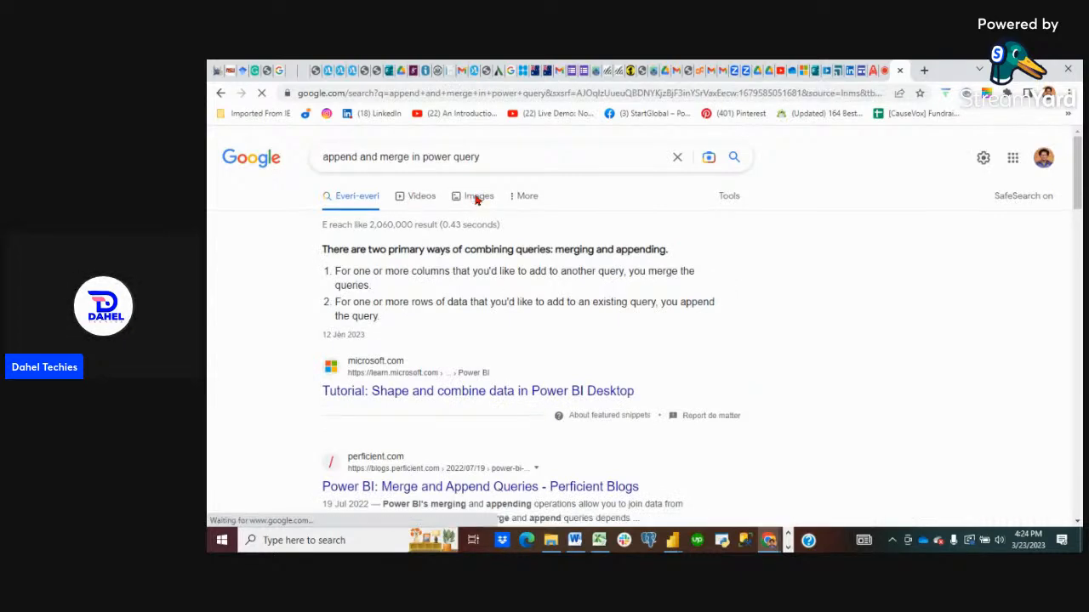
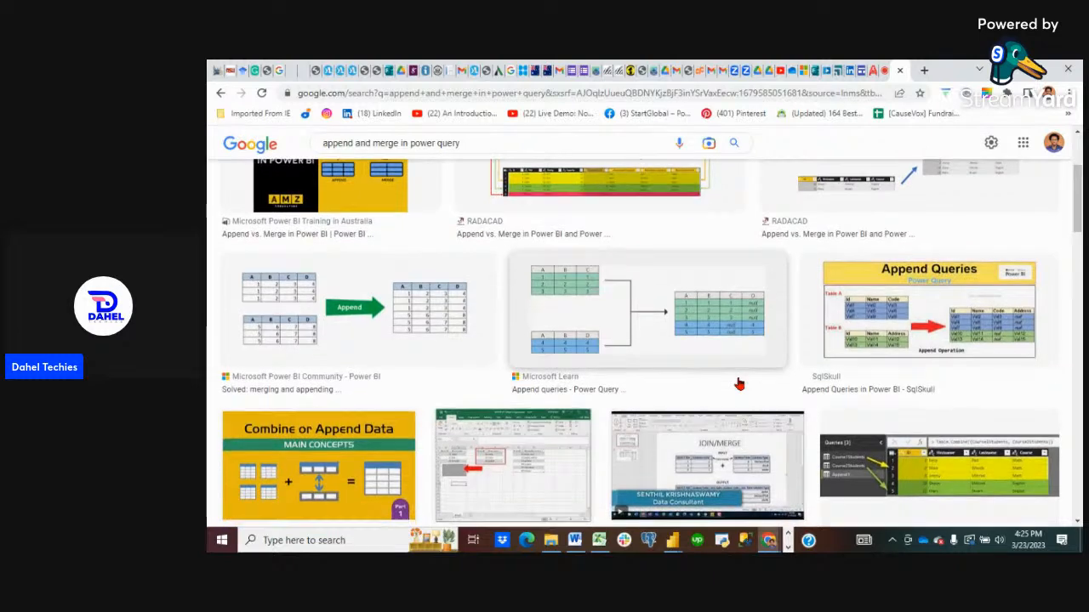
{"action": "scroll", "coordinate": [738, 385], "scroll_direction": "down", "scroll_amount": 1}
{"action": "scroll", "coordinate": [738, 385], "scroll_direction": "down", "scroll_amount": 2}
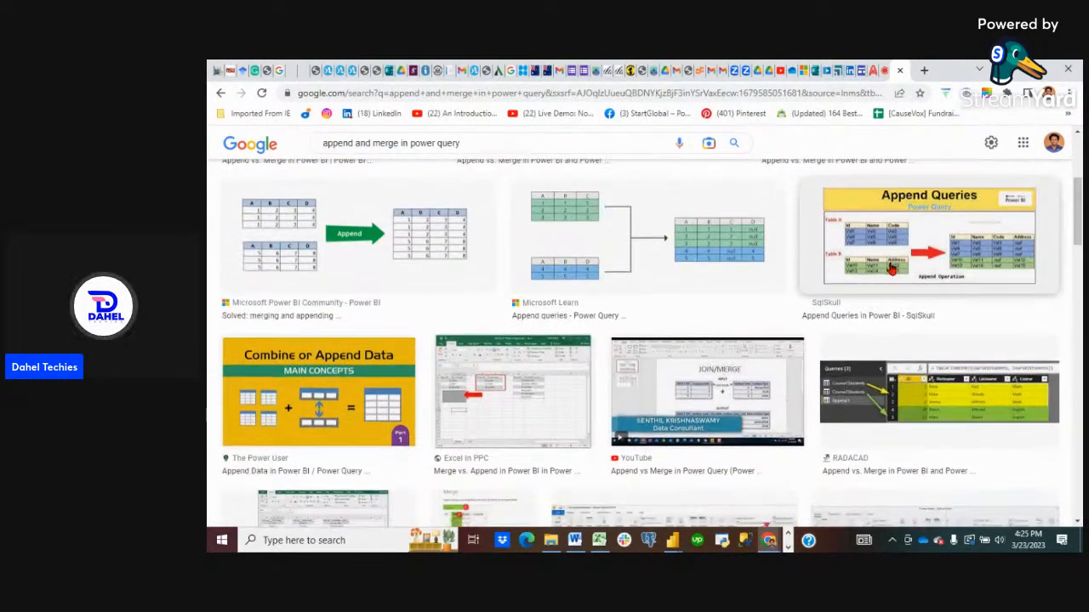
{"action": "scroll", "coordinate": [891, 268], "scroll_direction": "down", "scroll_amount": 2}
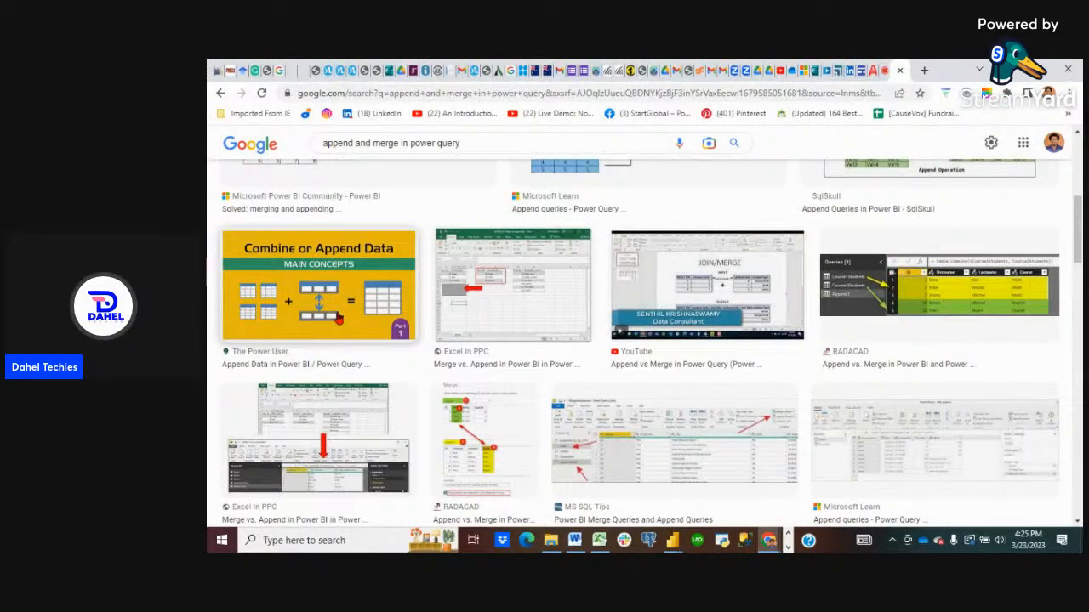
Browse further through the image results for diagrams illustrating how append and merge queries combine tables.
{"action": "scroll", "coordinate": [338, 317], "scroll_direction": "down", "scroll_amount": 5}
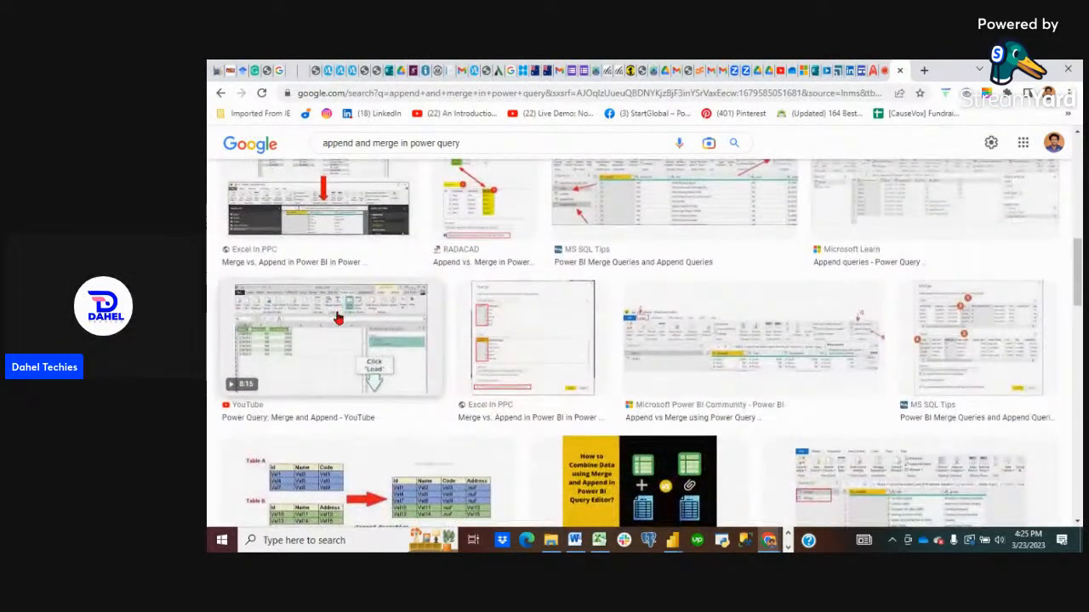
{"action": "scroll", "coordinate": [337, 318], "scroll_direction": "down", "scroll_amount": 1}
{"action": "scroll", "coordinate": [482, 311], "scroll_direction": "down", "scroll_amount": 2}
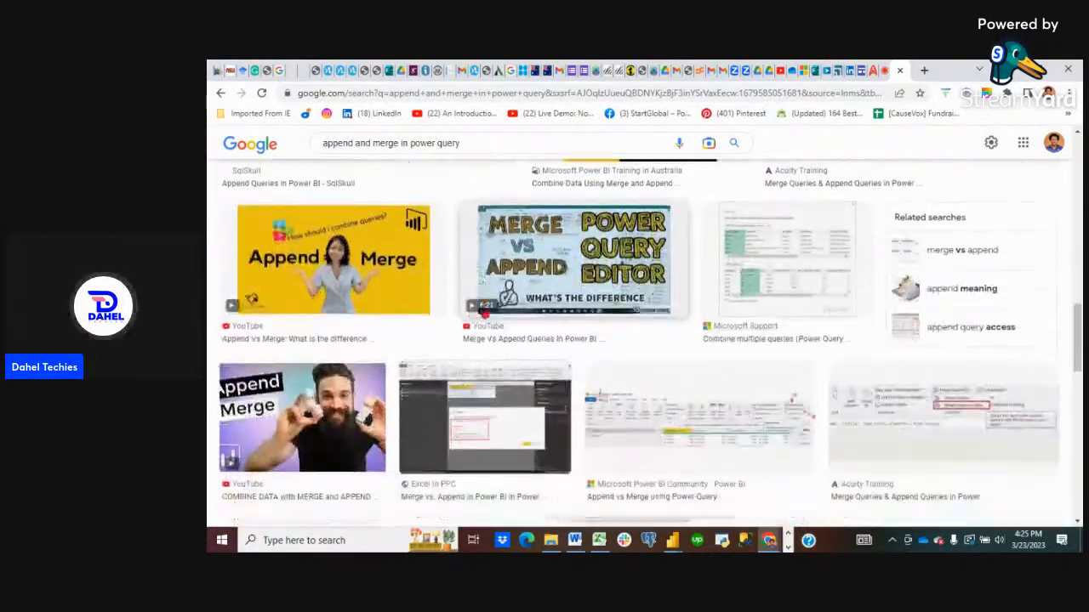
{"action": "scroll", "coordinate": [482, 311], "scroll_direction": "down", "scroll_amount": 3}
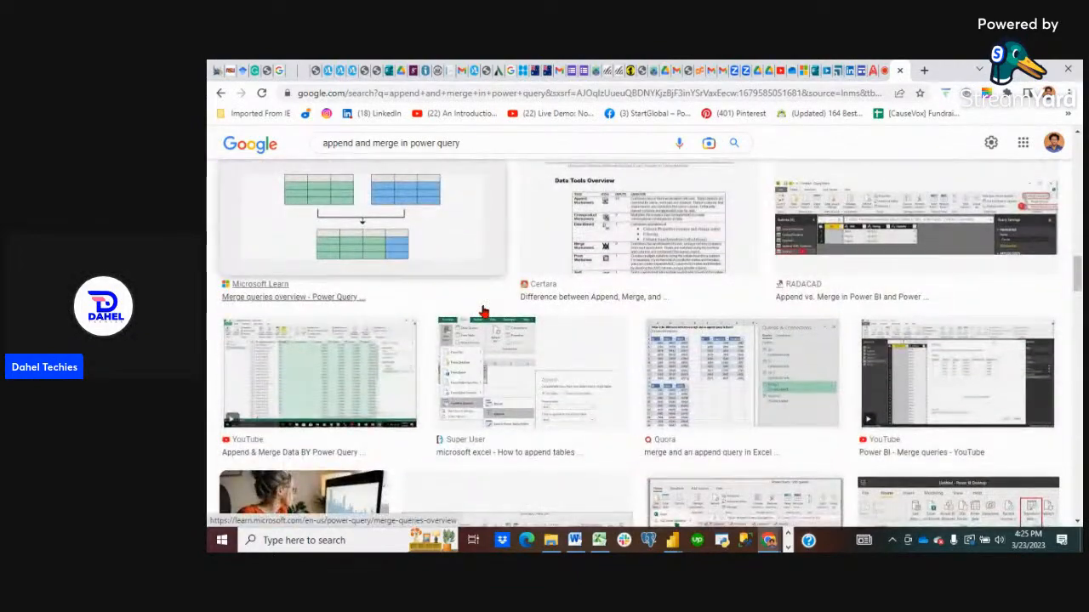
{"action": "scroll", "coordinate": [482, 311], "scroll_direction": "up", "scroll_amount": 1}
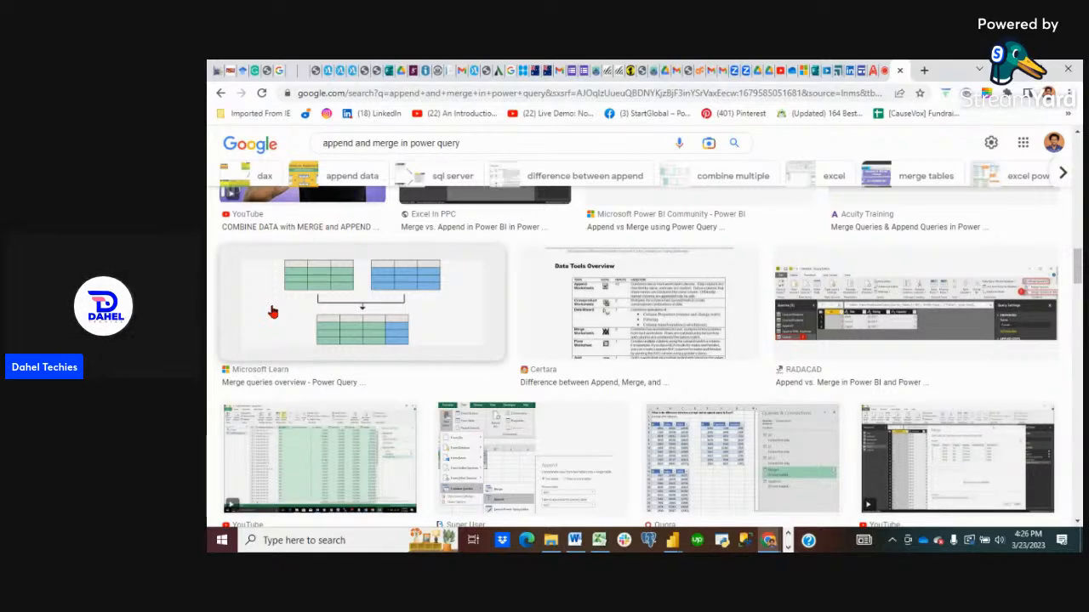
{"action": "scroll", "coordinate": [272, 312], "scroll_direction": "down", "scroll_amount": 3}
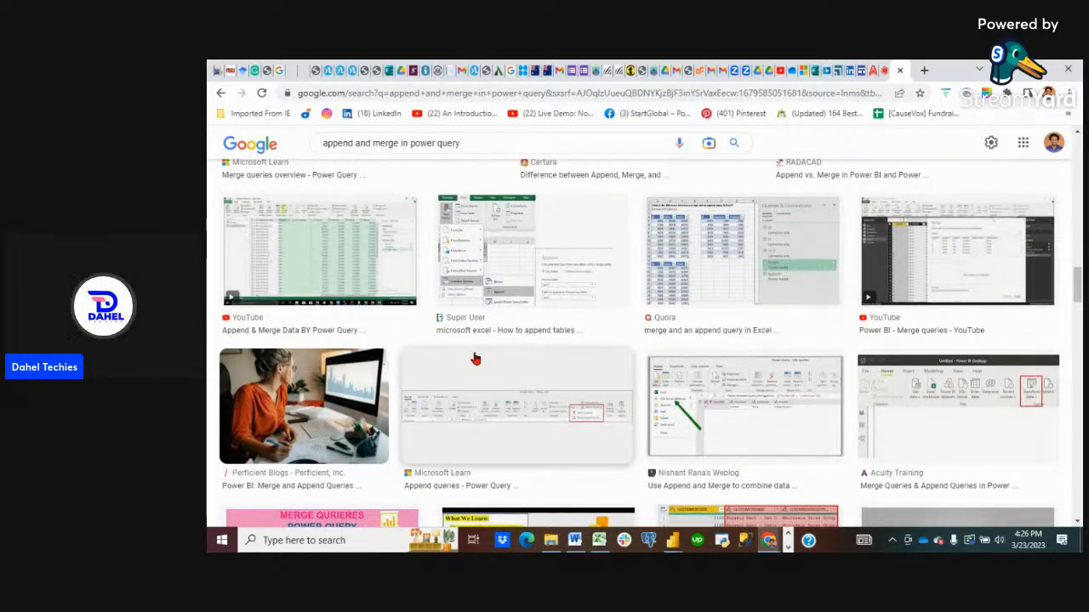
{"action": "scroll", "coordinate": [502, 374], "scroll_direction": "down", "scroll_amount": 3}
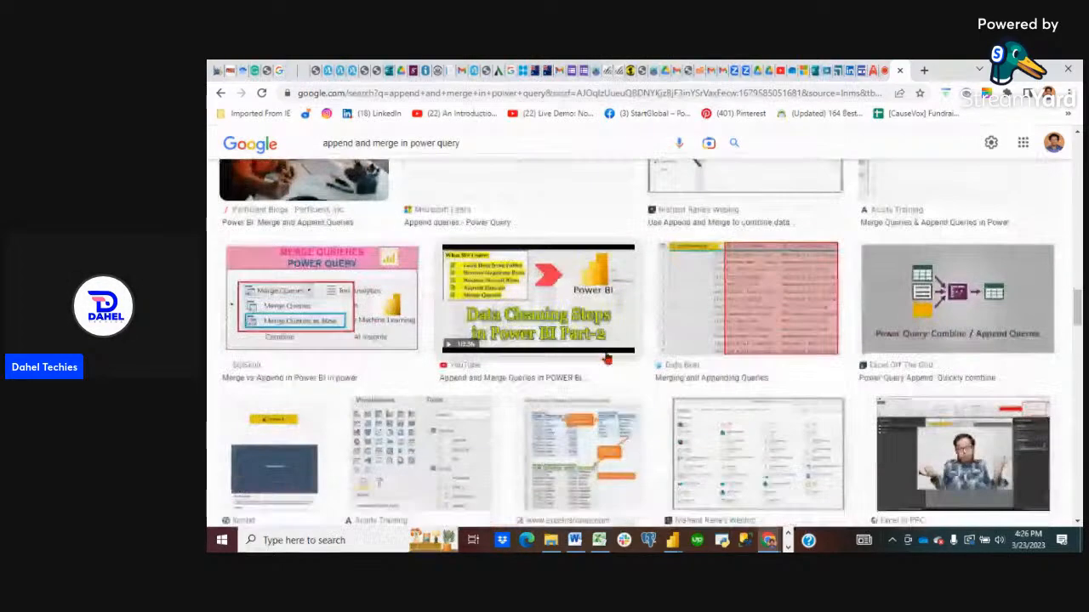
{"action": "scroll", "coordinate": [530, 387], "scroll_direction": "down", "scroll_amount": 4}
Switch to the Power Query Editor window and preview the 2019 and 2020 queries.
{"action": "mouse_move", "coordinate": [672, 542]}
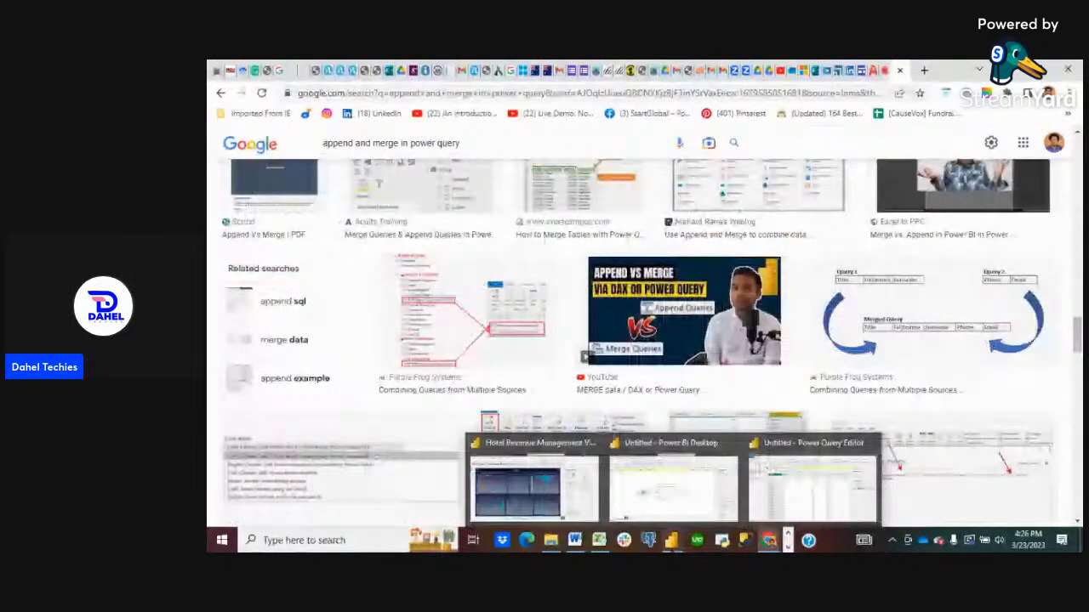
{"action": "left_click", "coordinate": [812, 481]}
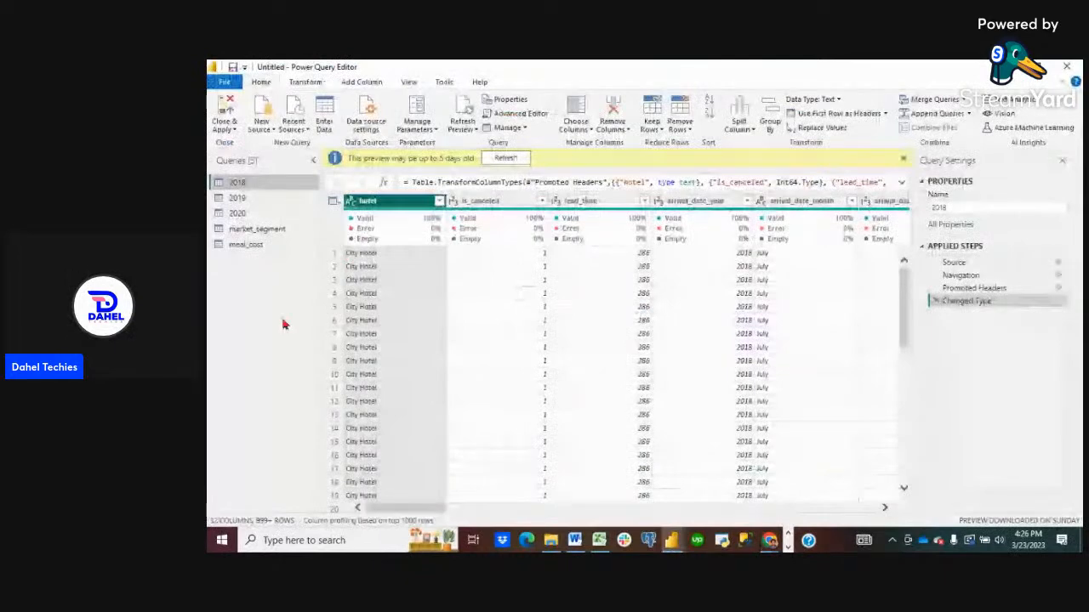
{"action": "left_click", "coordinate": [237, 199]}
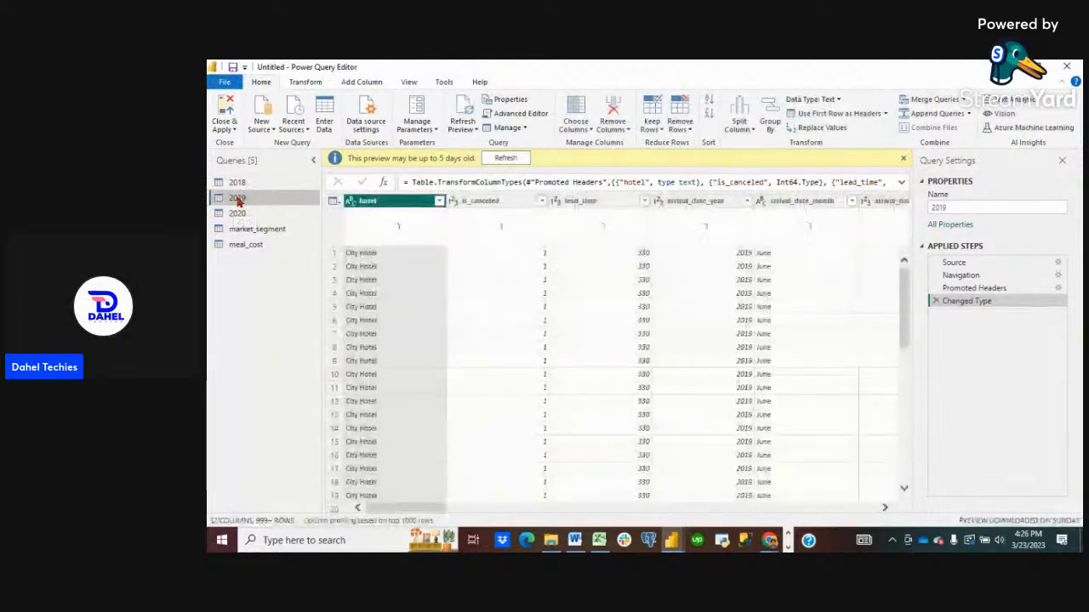
{"action": "left_click", "coordinate": [242, 216]}
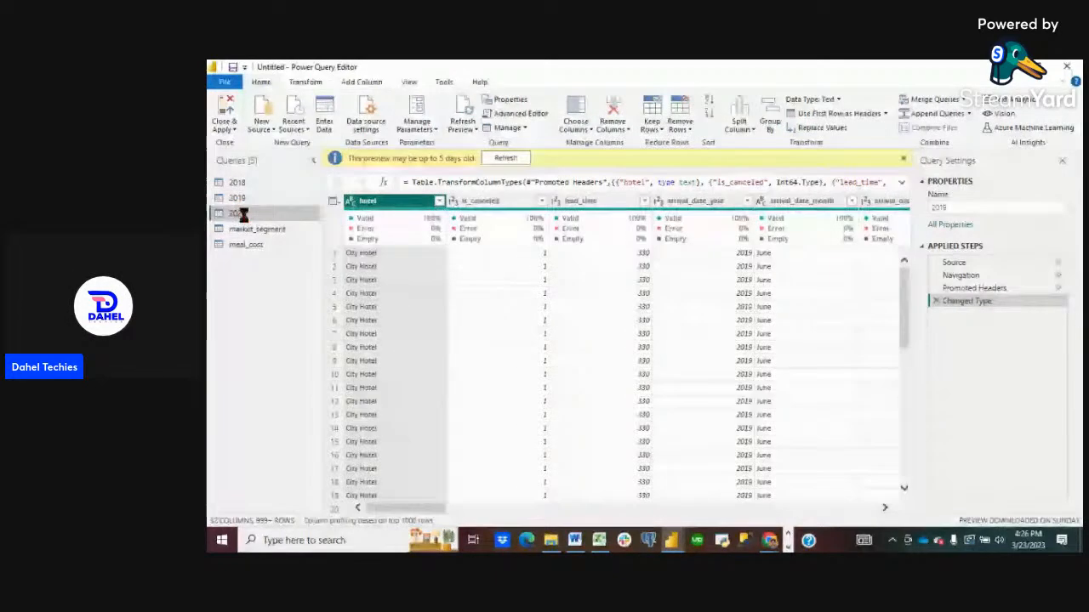
Append the 2018, 2019 and 2020 queries as a new query using the three or more tables option.
{"action": "left_click", "coordinate": [237, 184]}
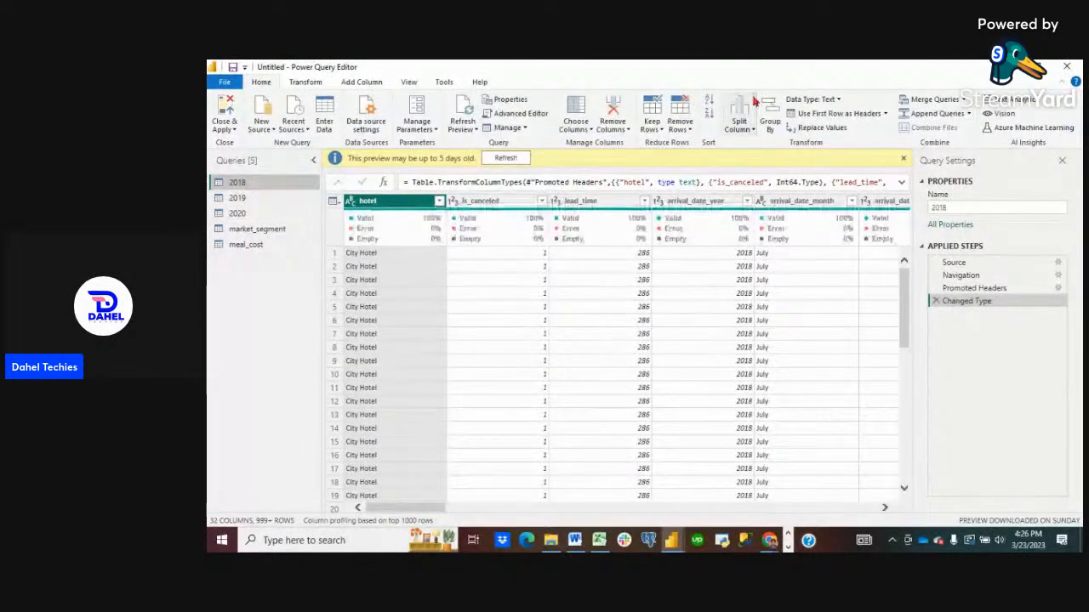
{"action": "left_click", "coordinate": [967, 116]}
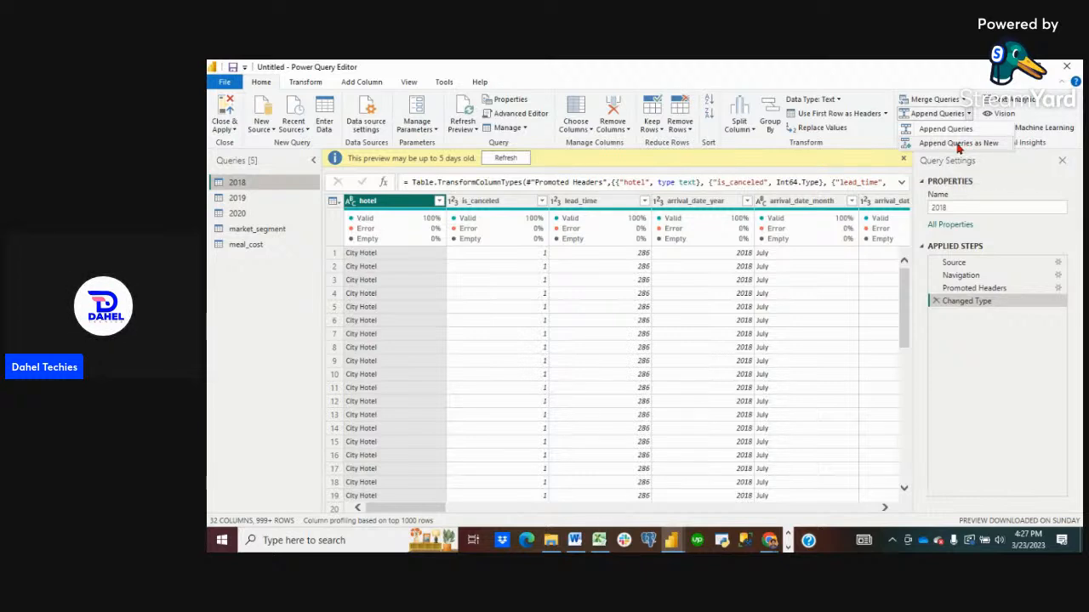
{"action": "left_click", "coordinate": [958, 144]}
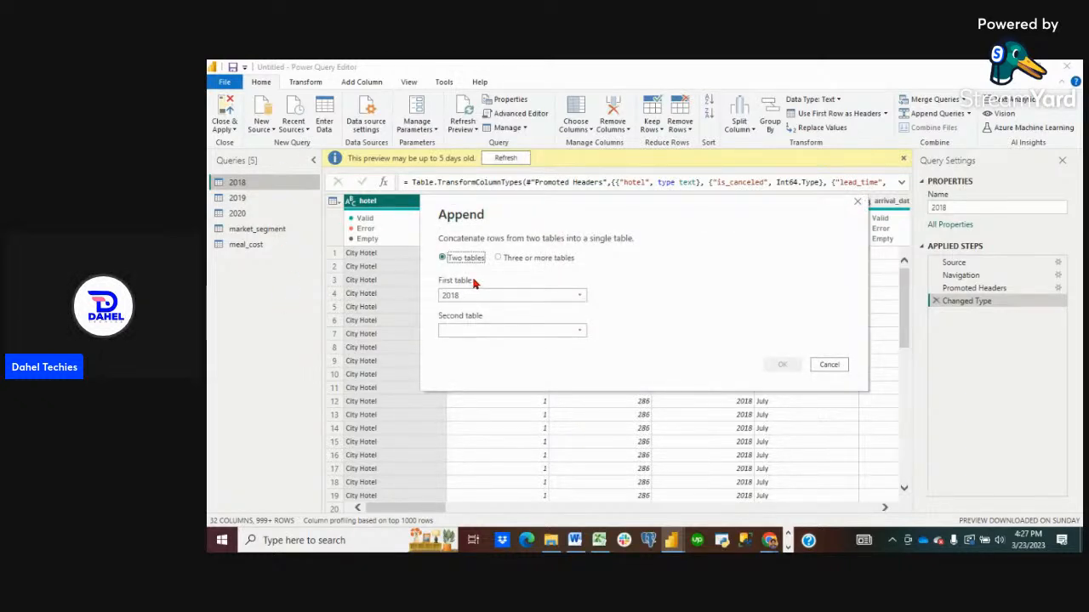
{"action": "left_click", "coordinate": [499, 258]}
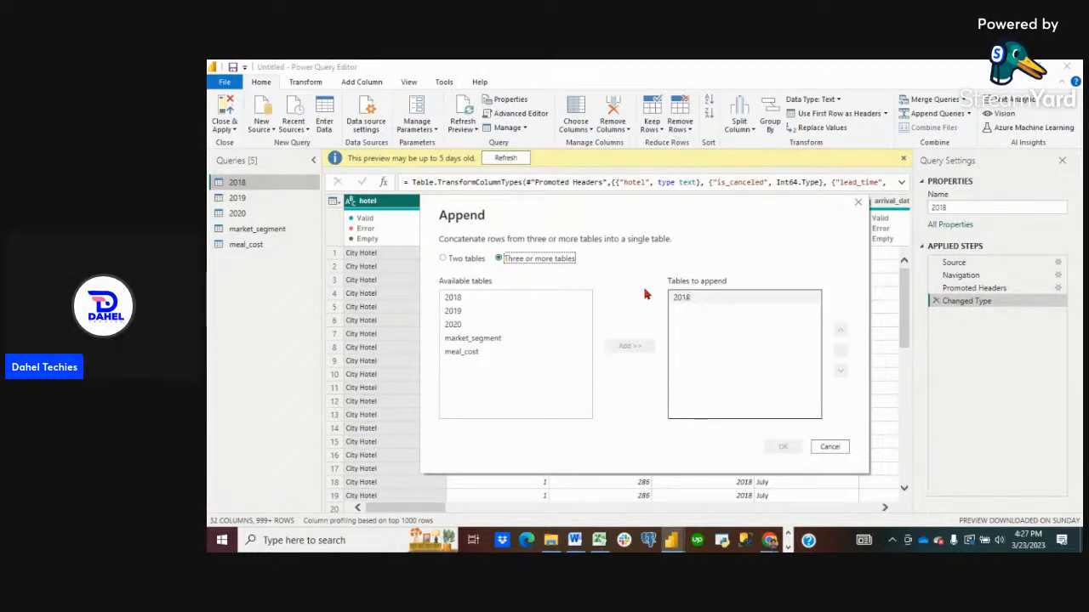
{"action": "left_click", "coordinate": [458, 315]}
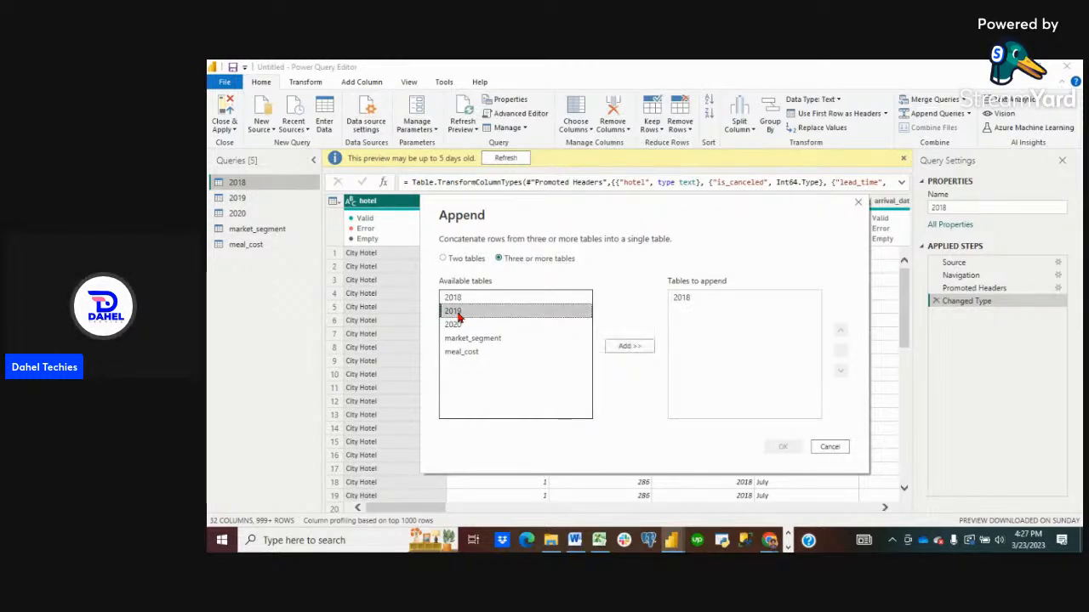
{"action": "left_click", "coordinate": [629, 347]}
{"action": "left_click", "coordinate": [474, 329]}
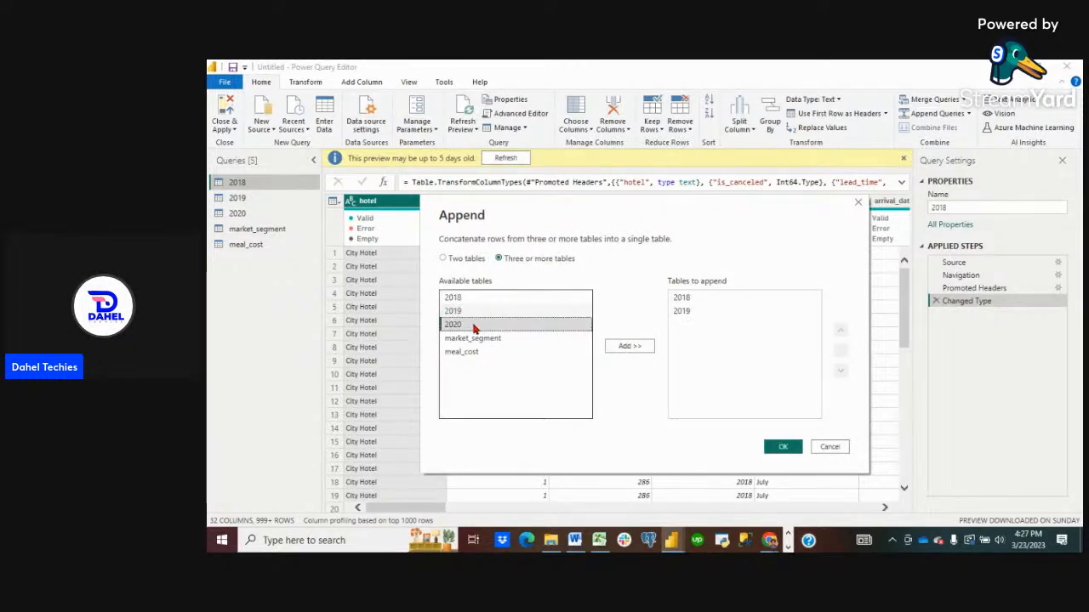
{"action": "left_click", "coordinate": [630, 346]}
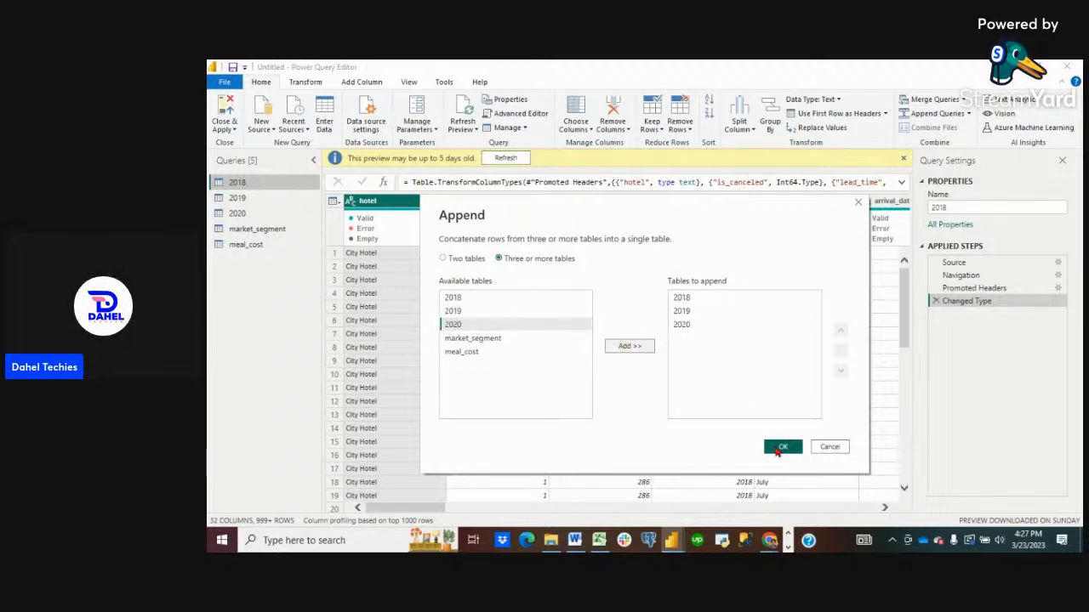
{"action": "left_click", "coordinate": [781, 448]}
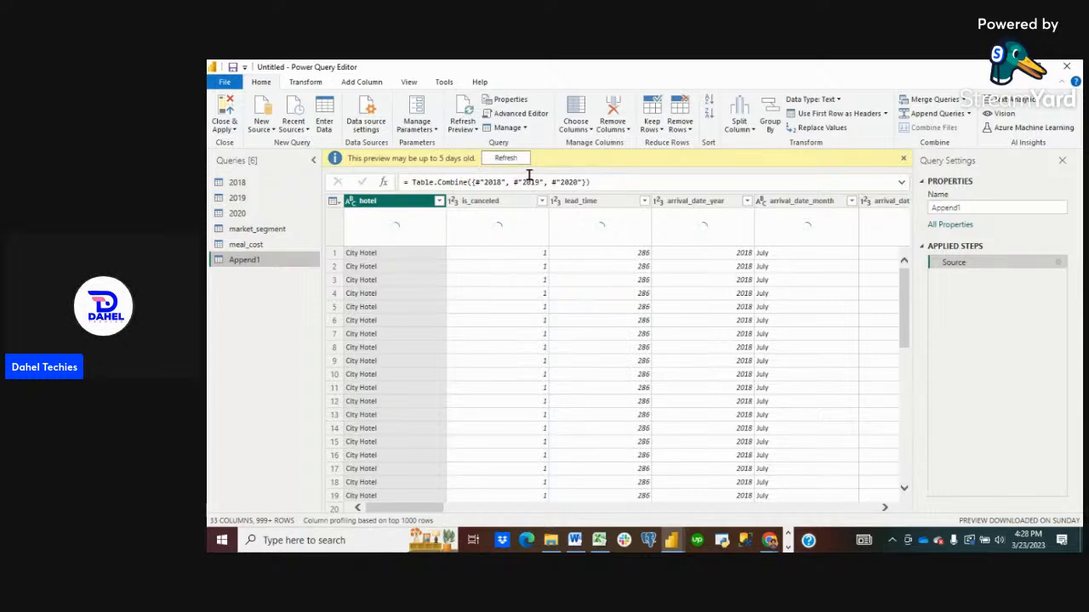
Rename the new appended query as Combine Years.
{"action": "right_click", "coordinate": [274, 265]}
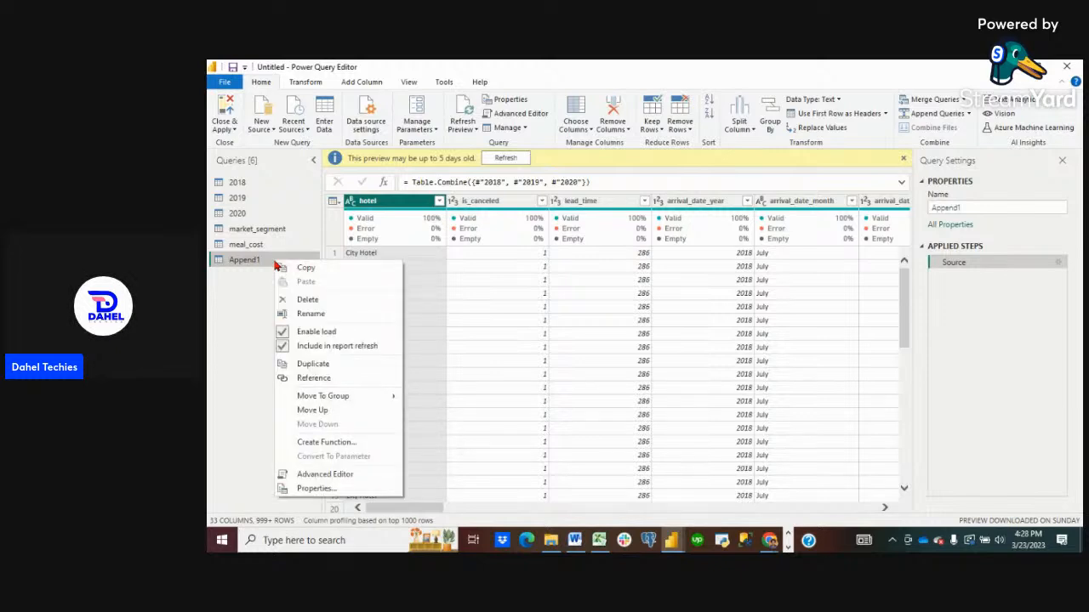
{"action": "left_click", "coordinate": [309, 314]}
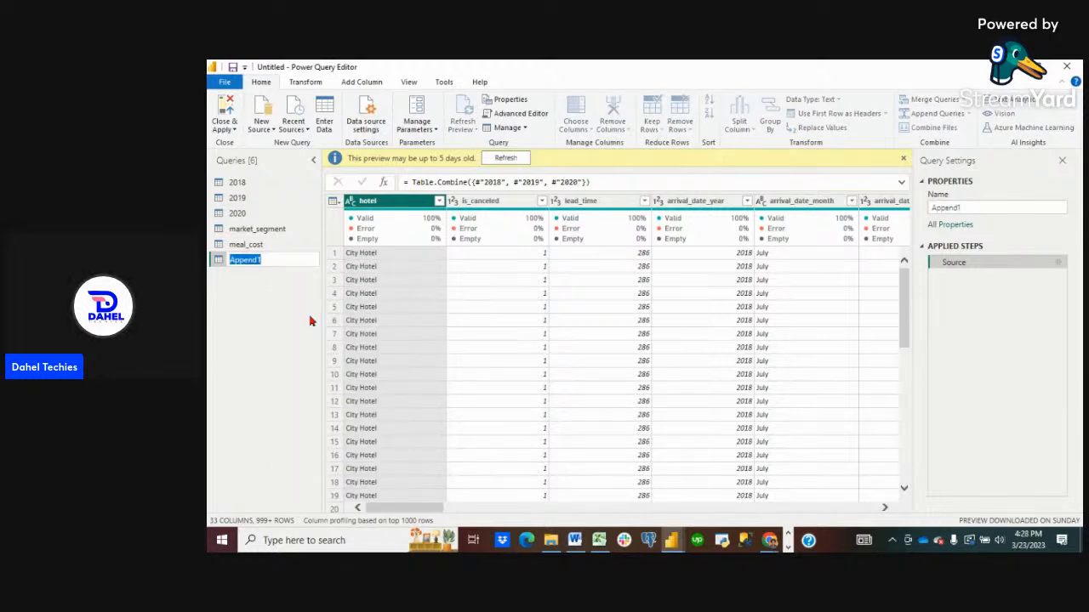
{"action": "type", "text": "m"}
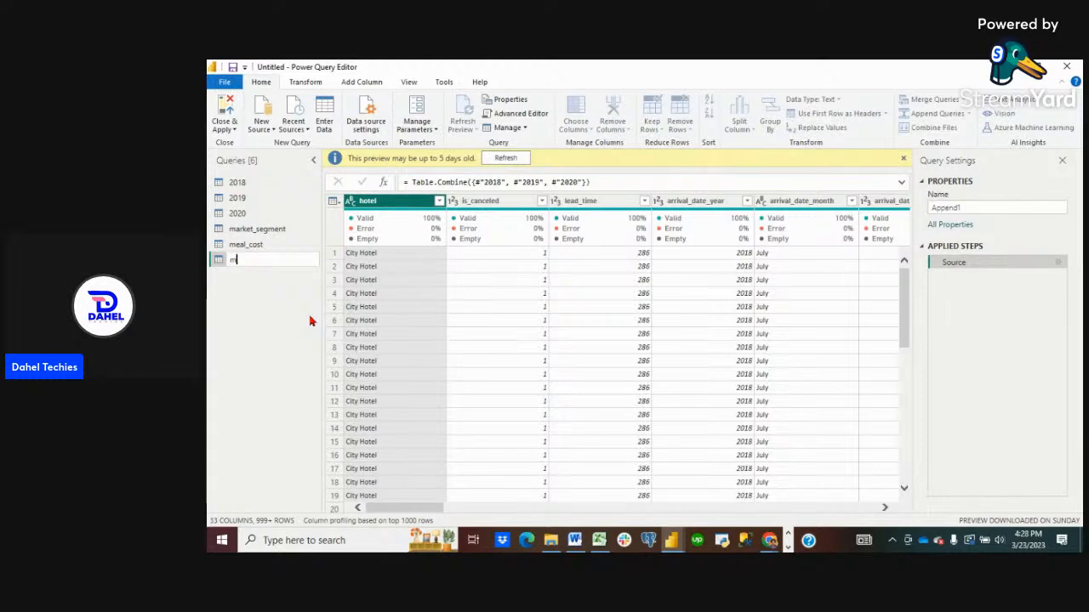
{"action": "key", "text": "BackSpace"}
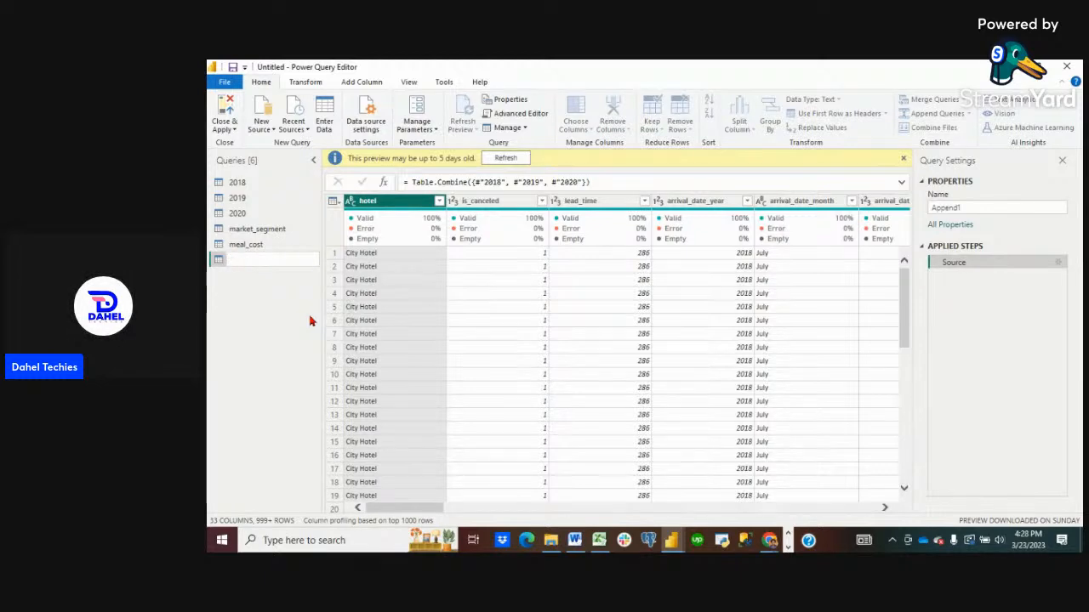
{"action": "type", "text": "Combine Years"}
{"action": "key", "text": "Return"}
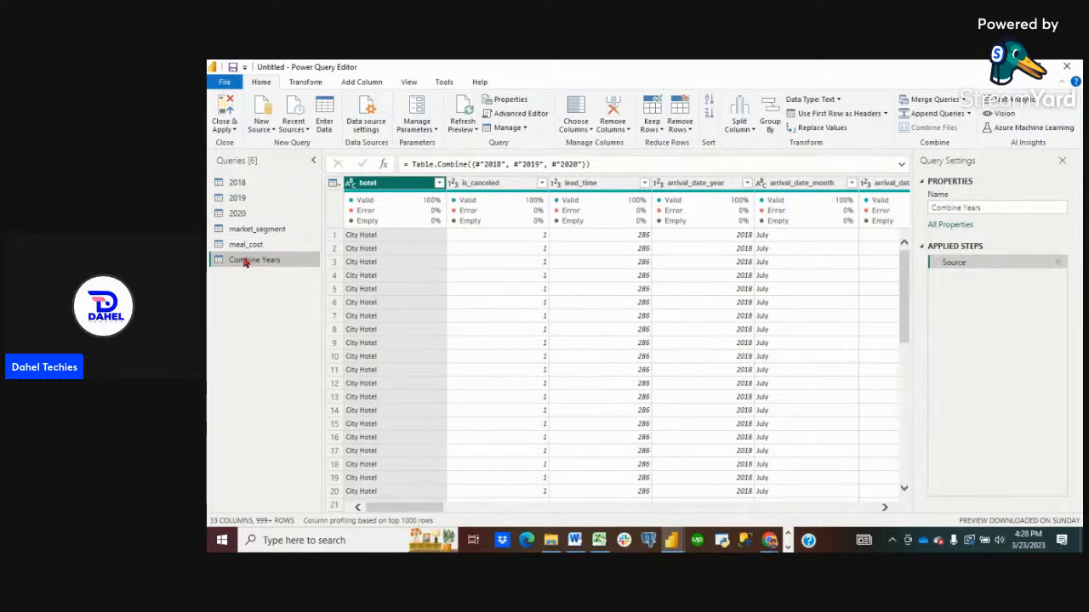
In the market_segment query, promote the first row to headers twice to name the columns Discount and market_segment.
{"action": "left_click", "coordinate": [247, 229]}
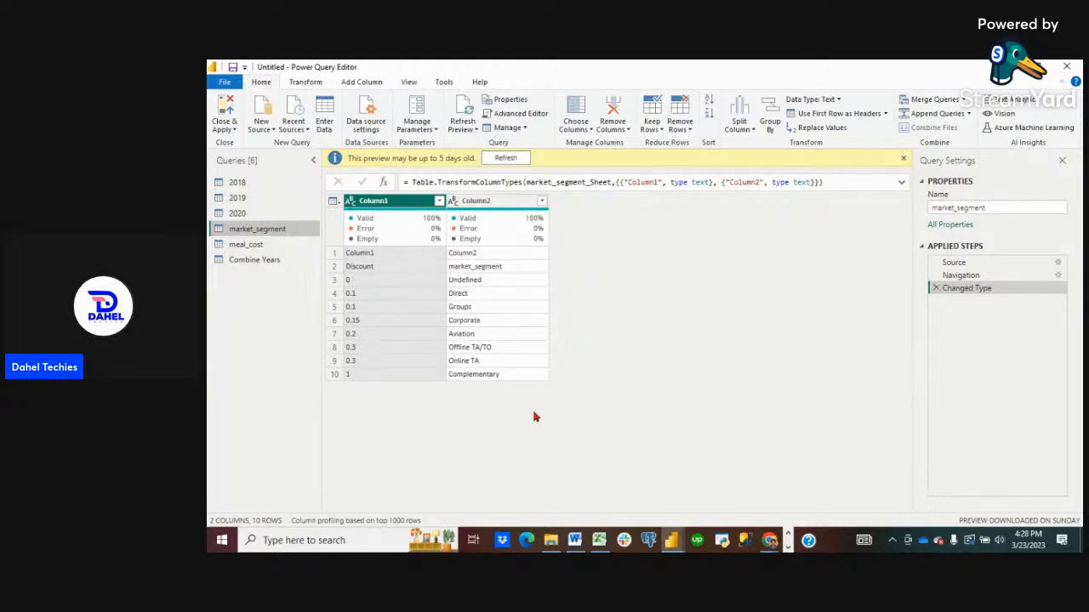
{"action": "left_click", "coordinate": [338, 206]}
{"action": "left_click", "coordinate": [600, 301]}
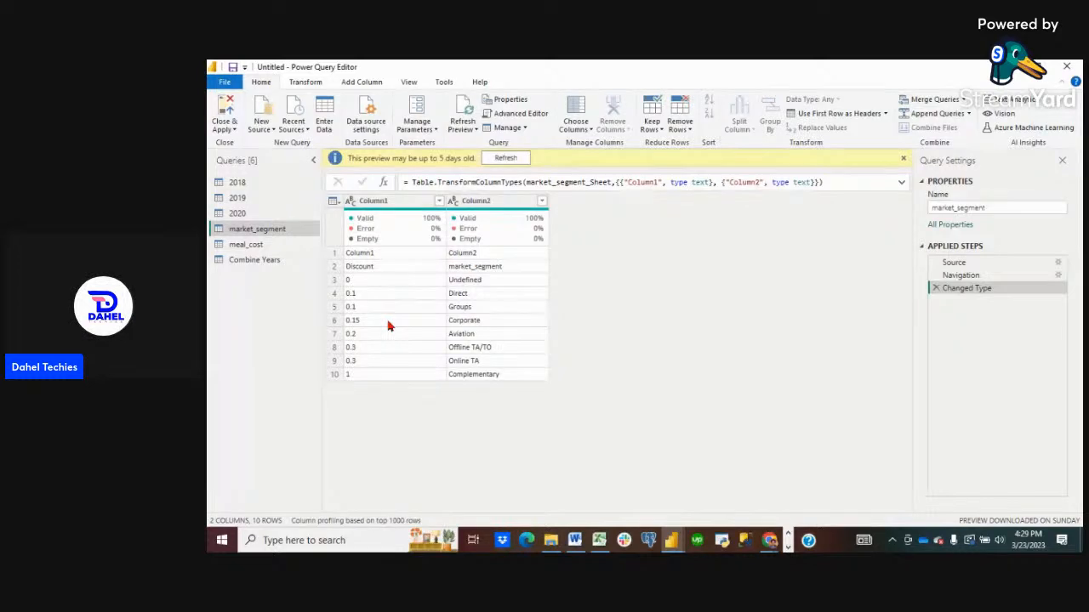
{"action": "left_click", "coordinate": [338, 205]}
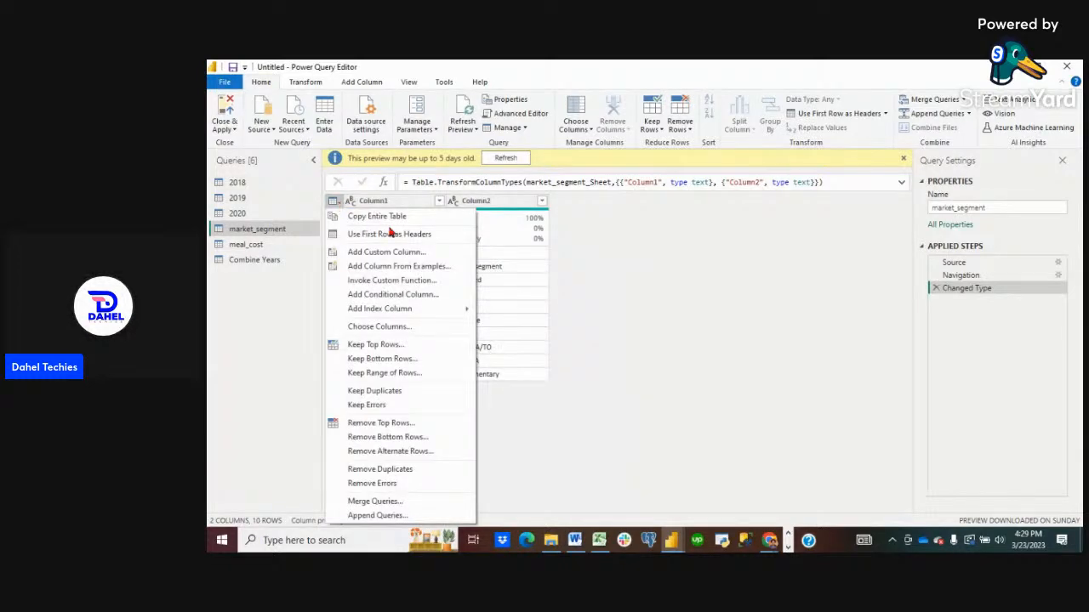
{"action": "left_click", "coordinate": [405, 236]}
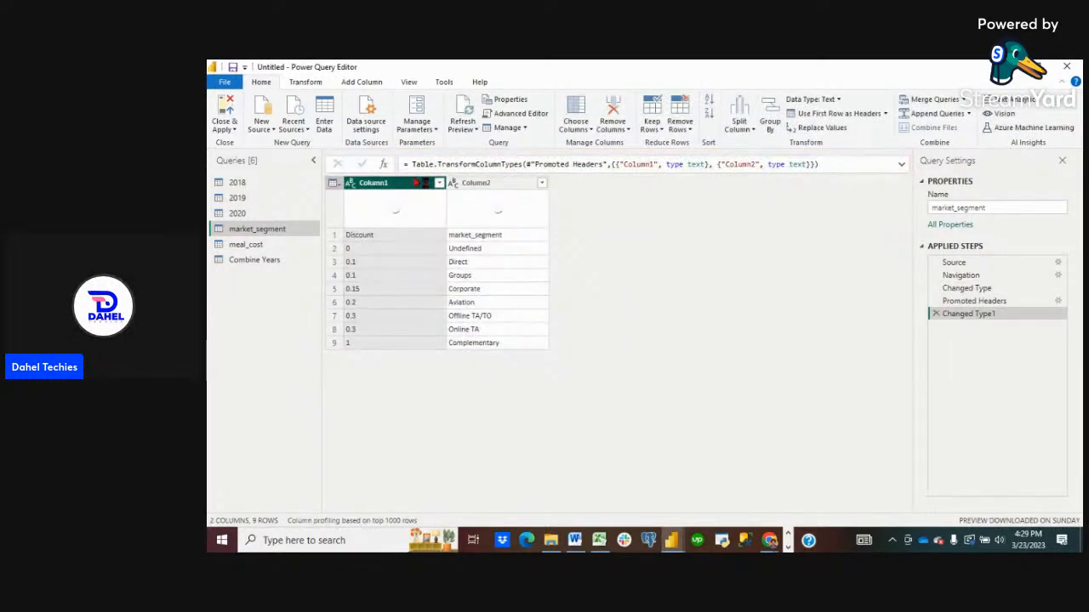
{"action": "left_click", "coordinate": [335, 185]}
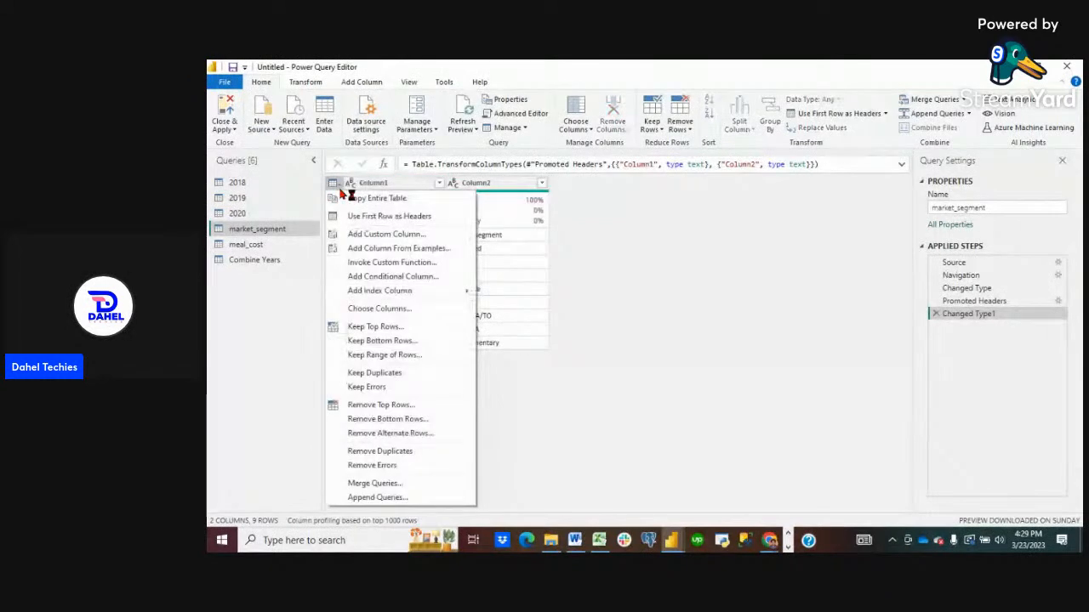
{"action": "left_click", "coordinate": [381, 217]}
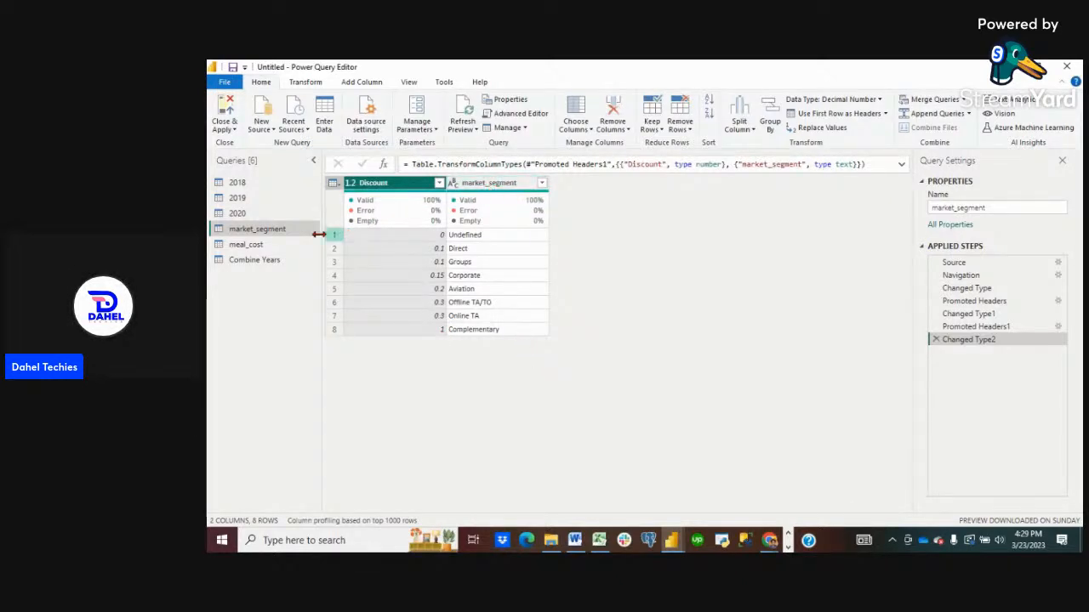
In the meal_cost query, promote the first row to headers twice to name the columns Cost and meal.
{"action": "left_click", "coordinate": [252, 247]}
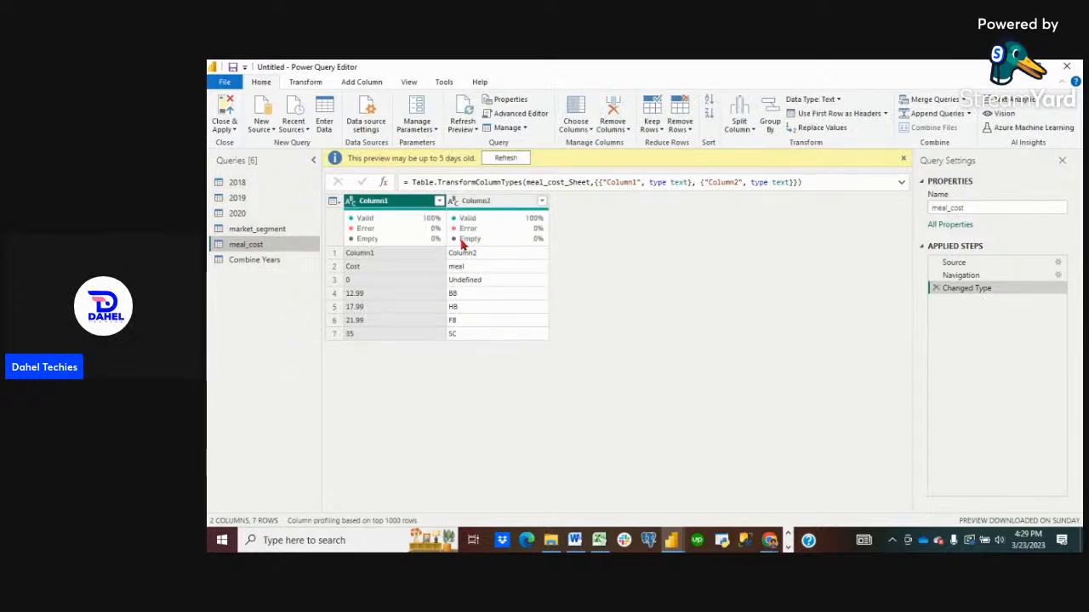
{"action": "left_click", "coordinate": [335, 202]}
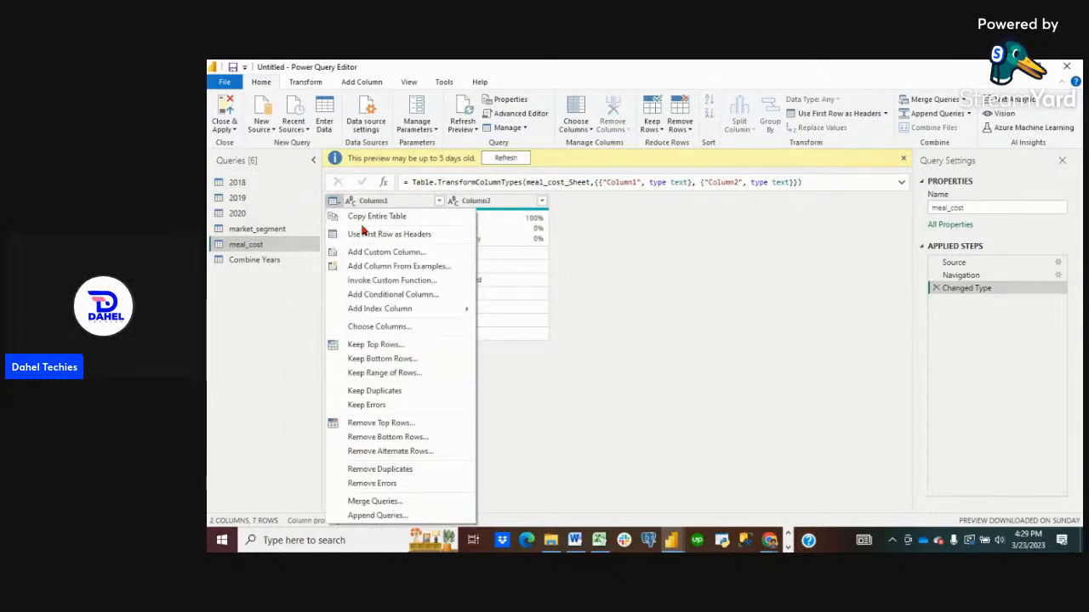
{"action": "left_click", "coordinate": [371, 236]}
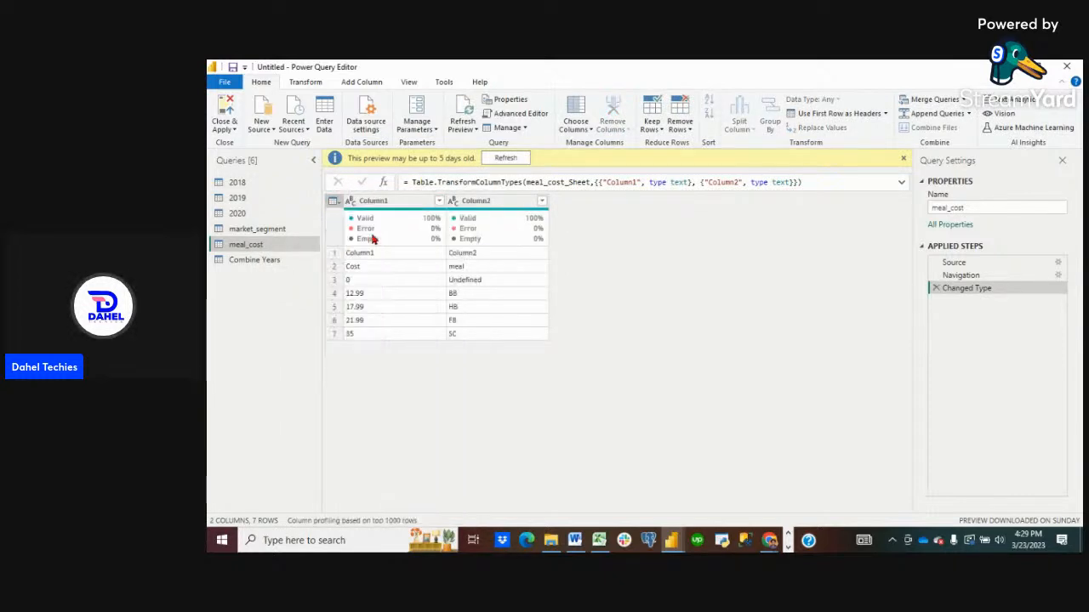
{"action": "left_click", "coordinate": [334, 184]}
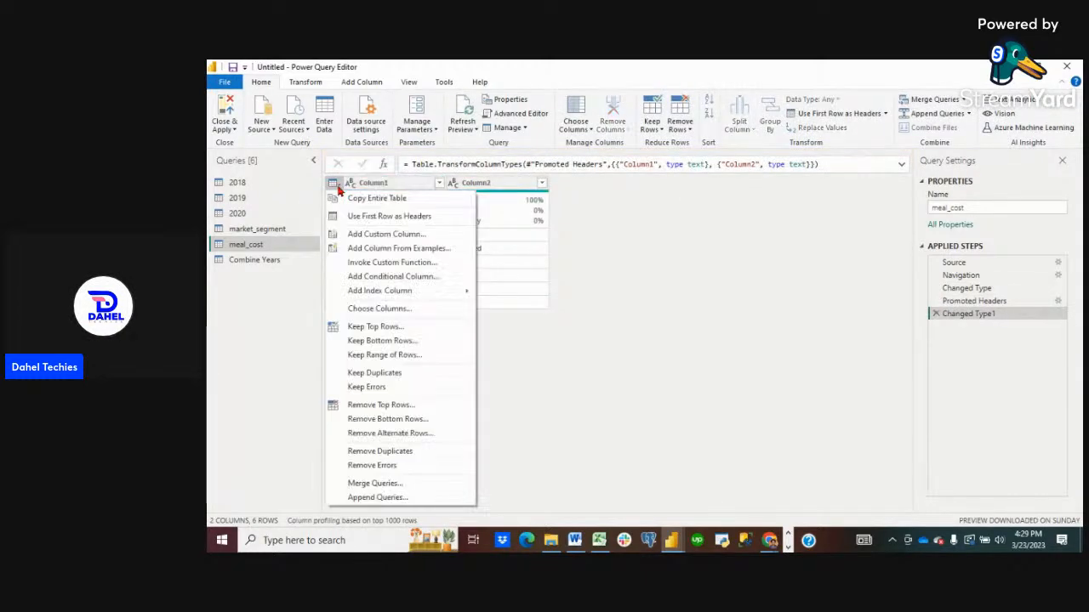
{"action": "left_click", "coordinate": [371, 216]}
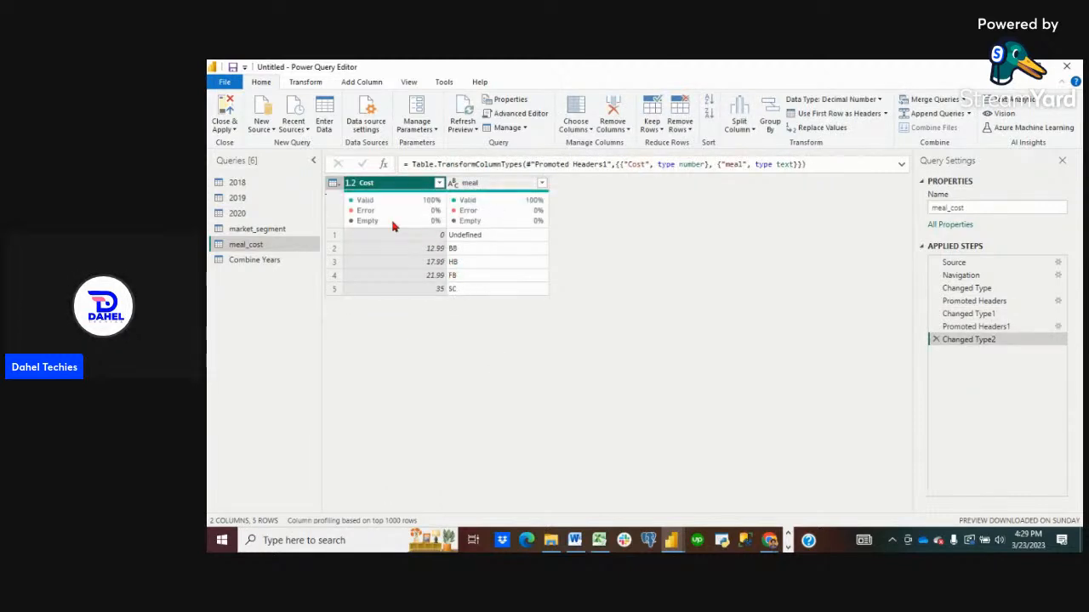
{"action": "mouse_move", "coordinate": [389, 212]}
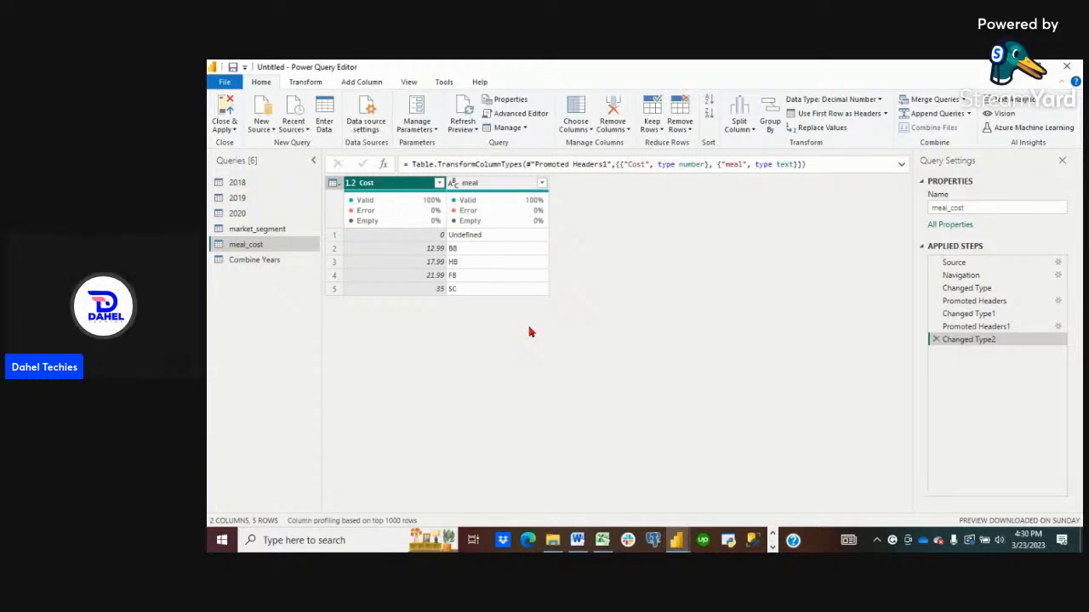
Start a custom column in the Combine Years query and name it Meal Price.
{"action": "left_click", "coordinate": [237, 263]}
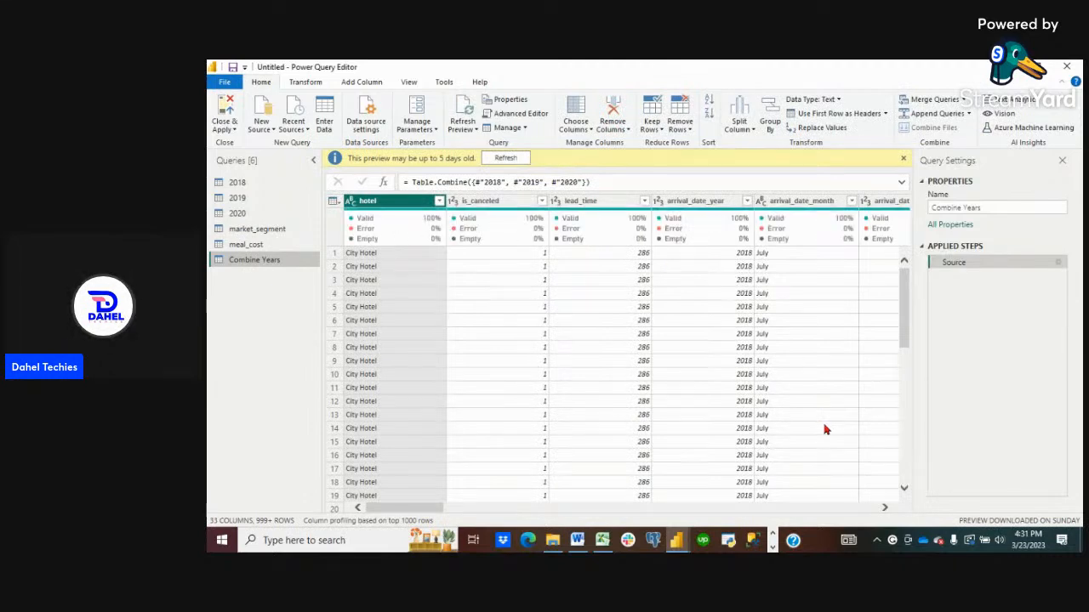
{"action": "mouse_move", "coordinate": [676, 221]}
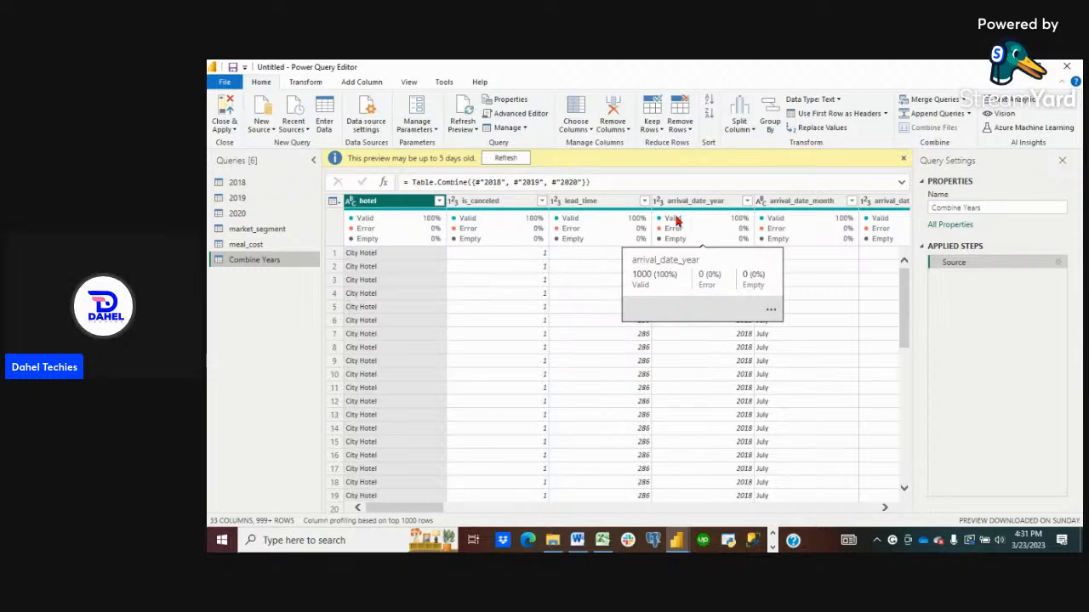
{"action": "left_click", "coordinate": [259, 248]}
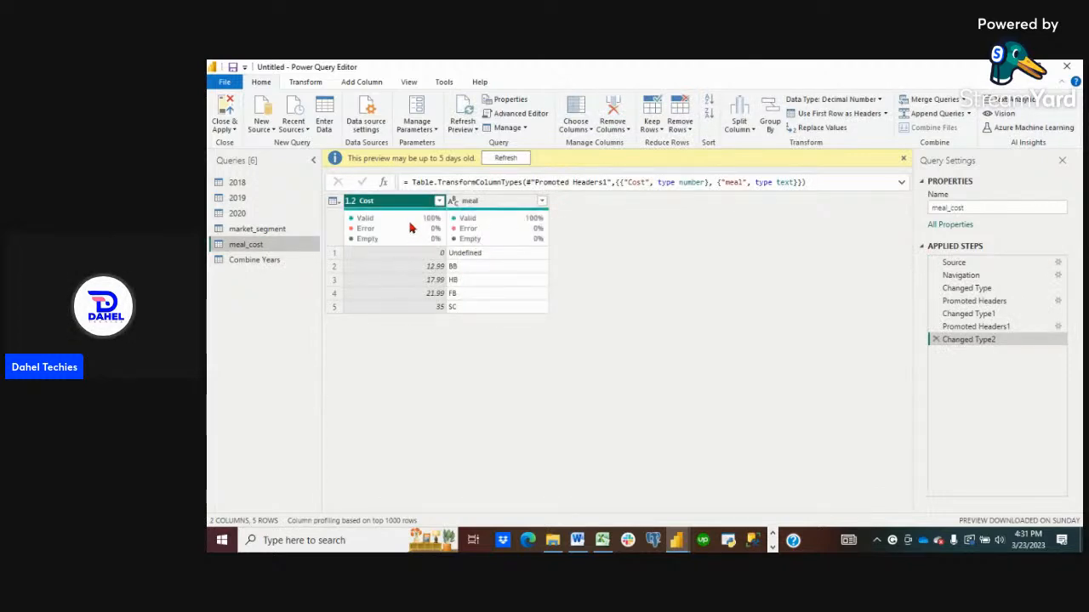
{"action": "mouse_move", "coordinate": [481, 228]}
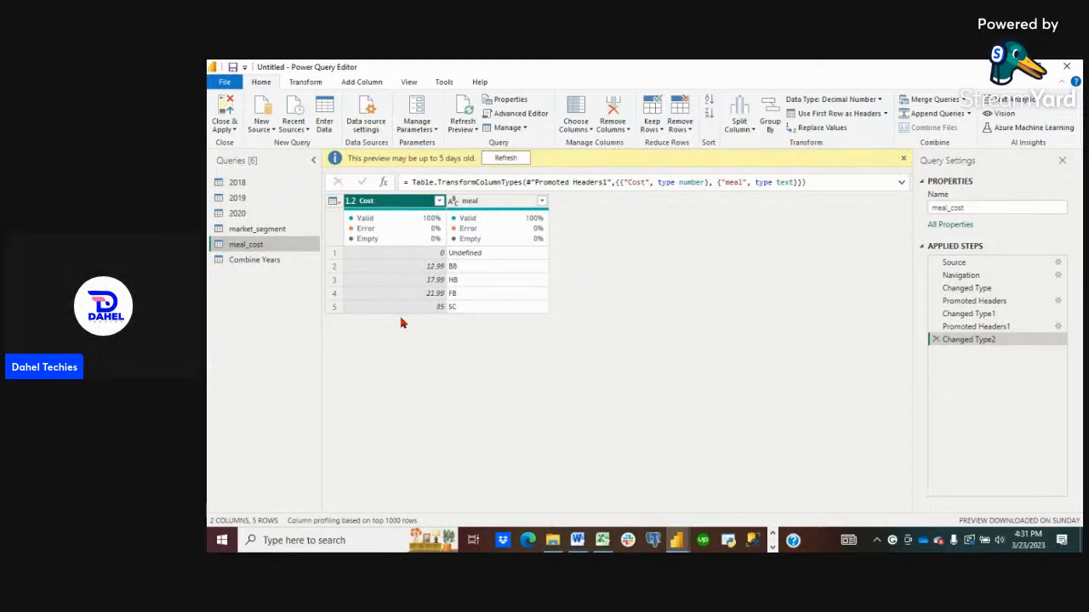
{"action": "left_click", "coordinate": [270, 262]}
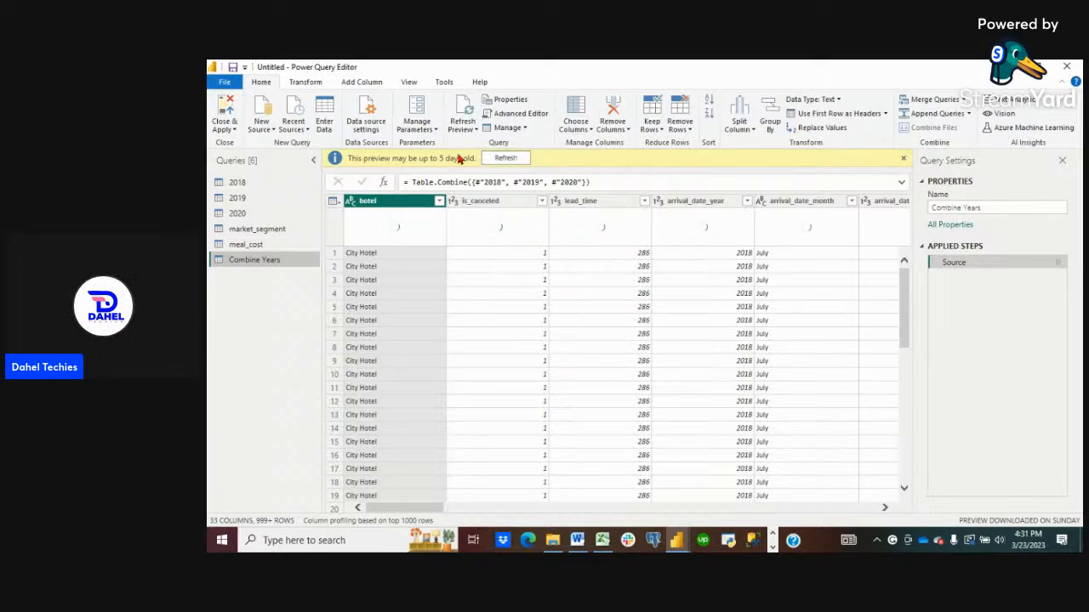
{"action": "left_click", "coordinate": [353, 84]}
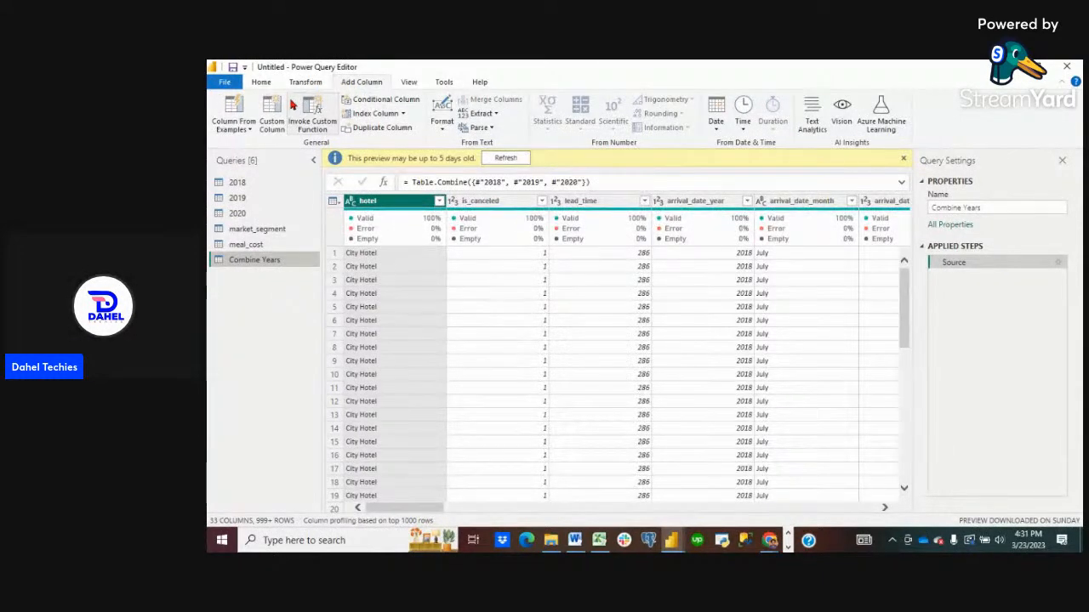
{"action": "left_click", "coordinate": [274, 119]}
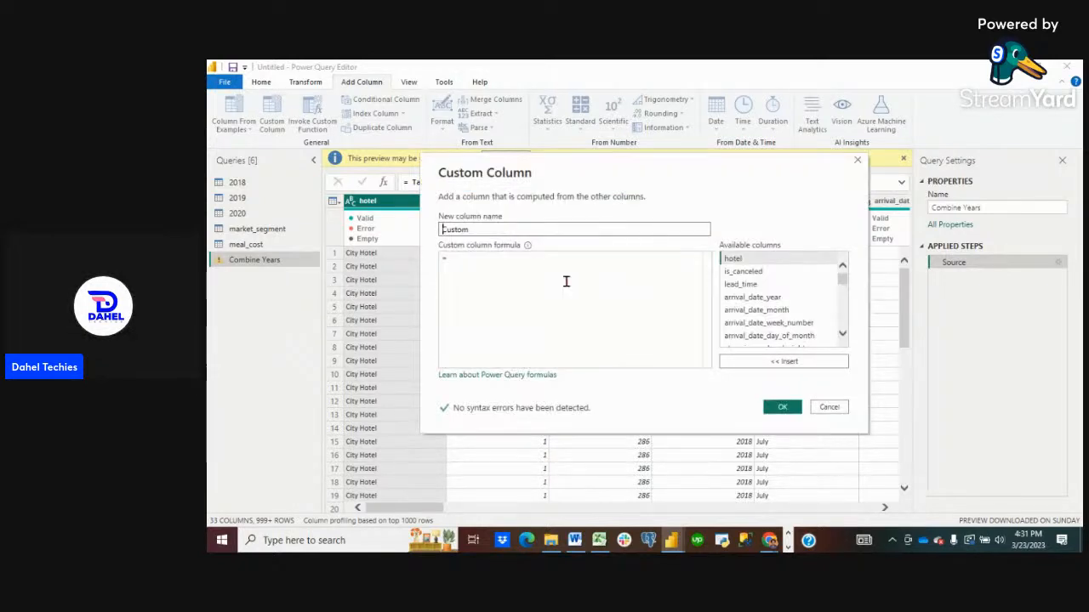
{"action": "key", "text": "Delete"}
{"action": "key", "text": "Delete"}
{"action": "key", "text": "Delete"}
{"action": "key", "text": "Delete"}
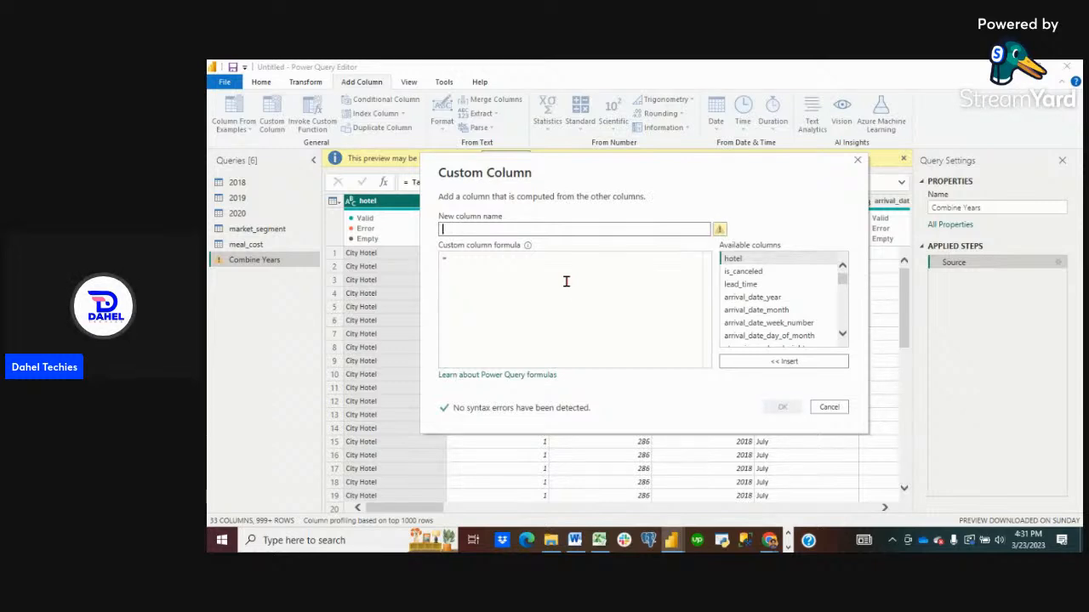
{"action": "type", "text": "M"}
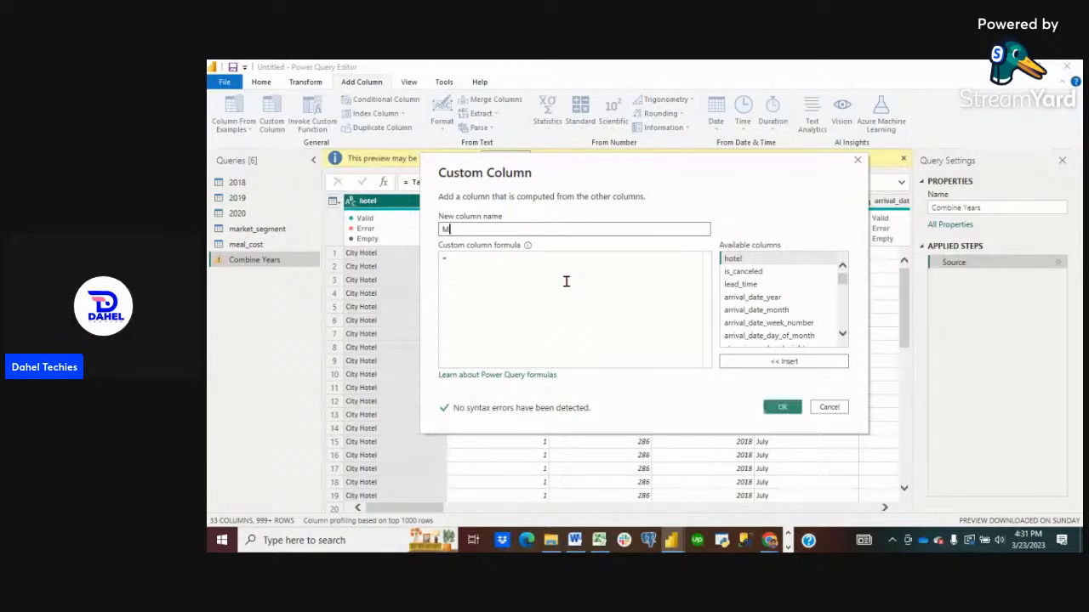
{"action": "type", "text": "eal Price"}
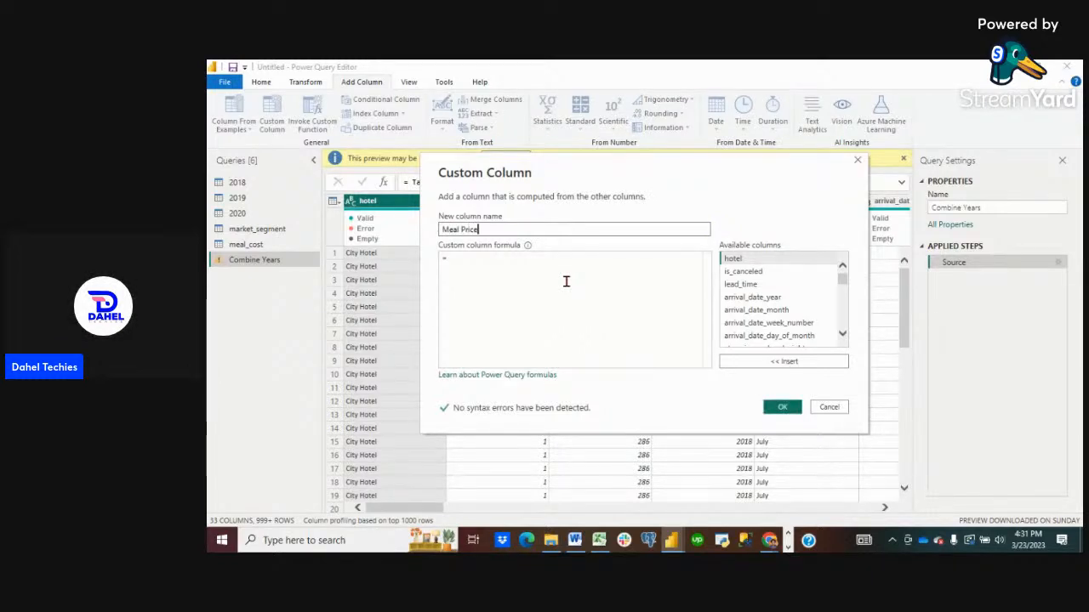
Begin the Meal Price formula with an if test on the meal column, keeping a single [meal] reference.
{"action": "left_click", "coordinate": [483, 256]}
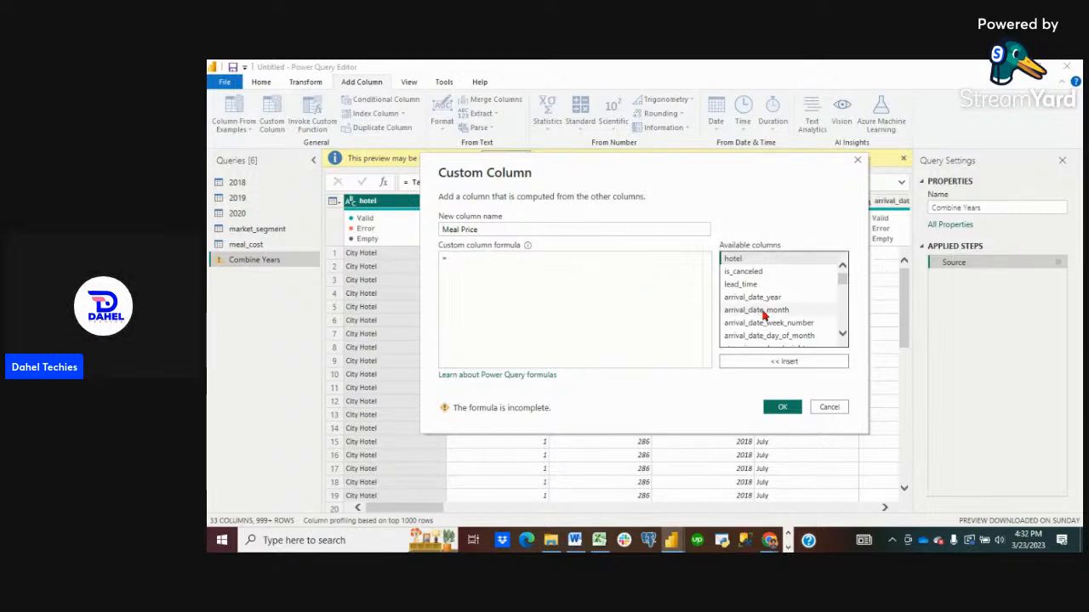
{"action": "type", "text": "if"}
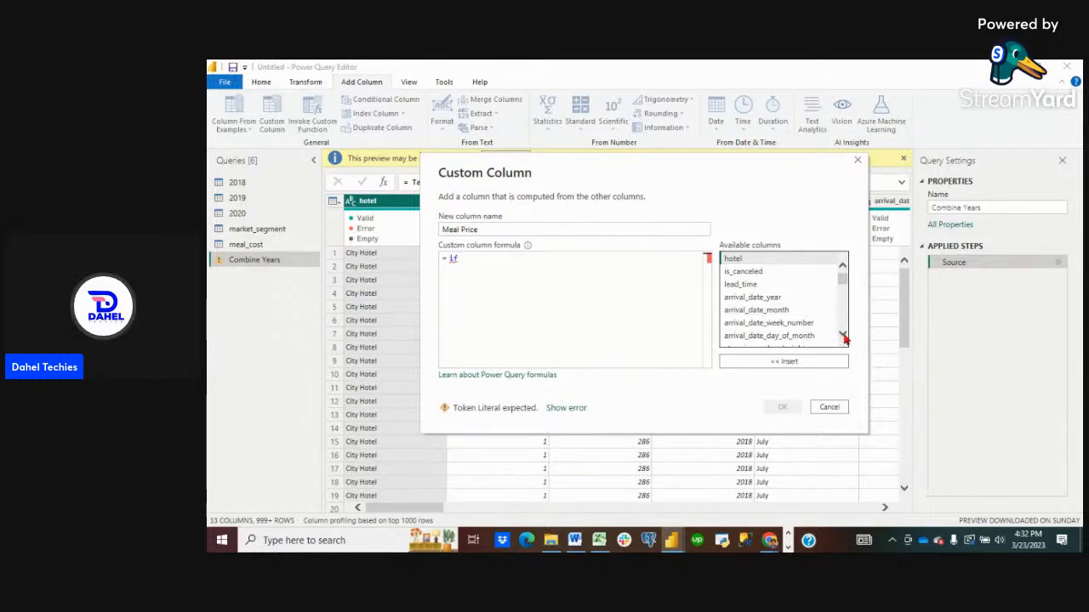
{"action": "scroll", "coordinate": [844, 338], "scroll_direction": "down", "scroll_amount": 3}
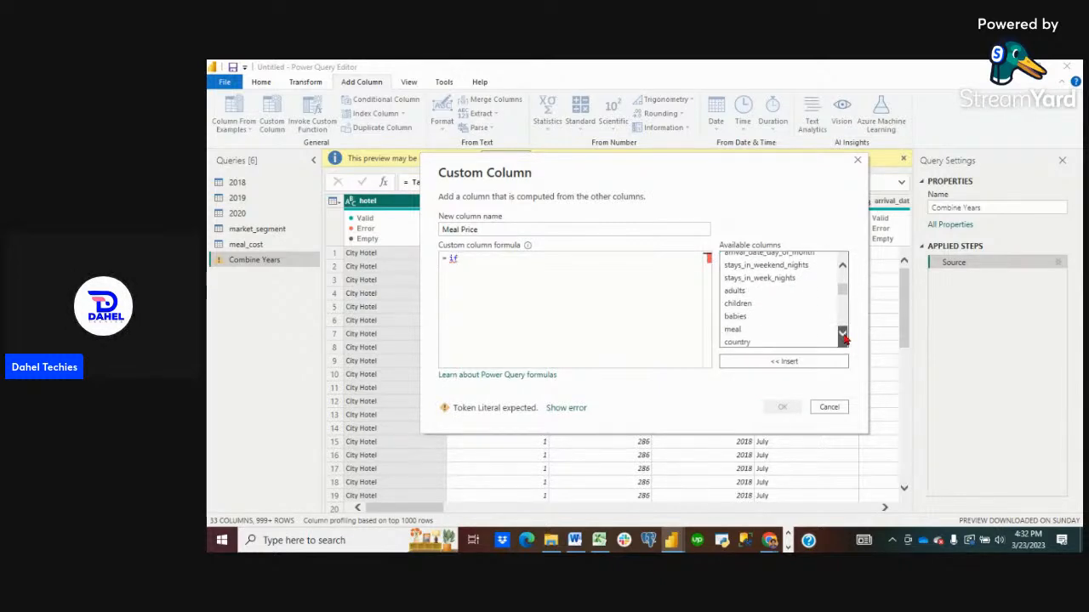
{"action": "left_click", "coordinate": [748, 308]}
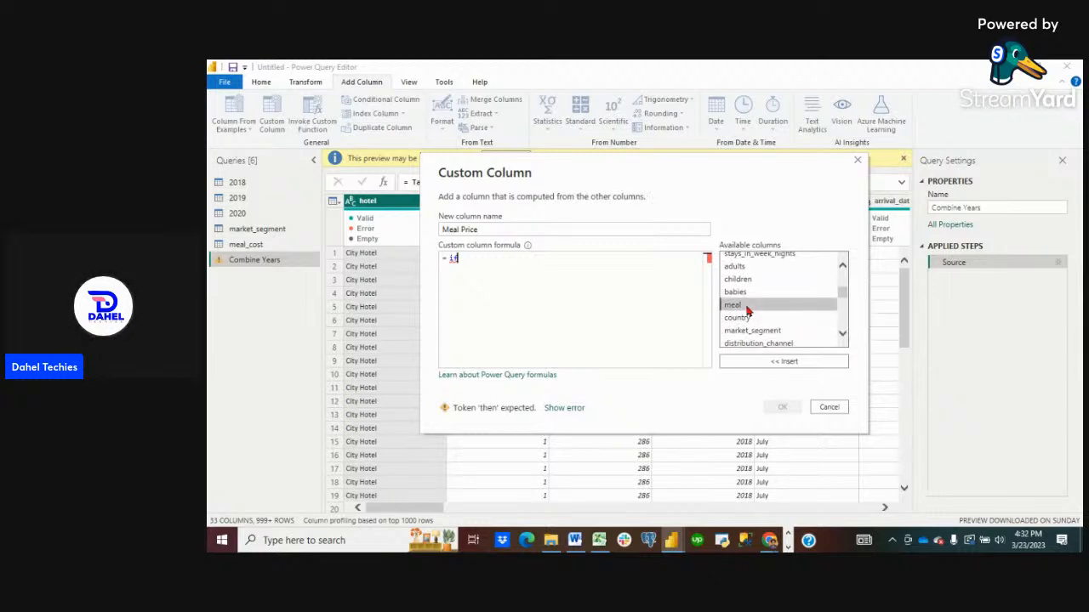
{"action": "double_click", "coordinate": [748, 307]}
{"action": "double_click", "coordinate": [746, 306]}
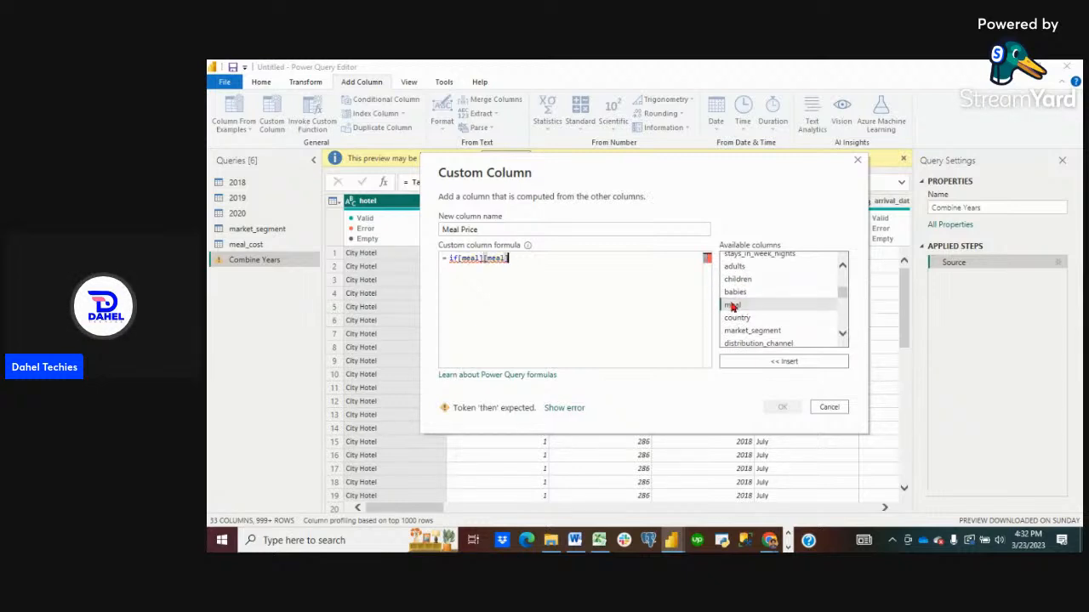
{"action": "left_click", "coordinate": [757, 364]}
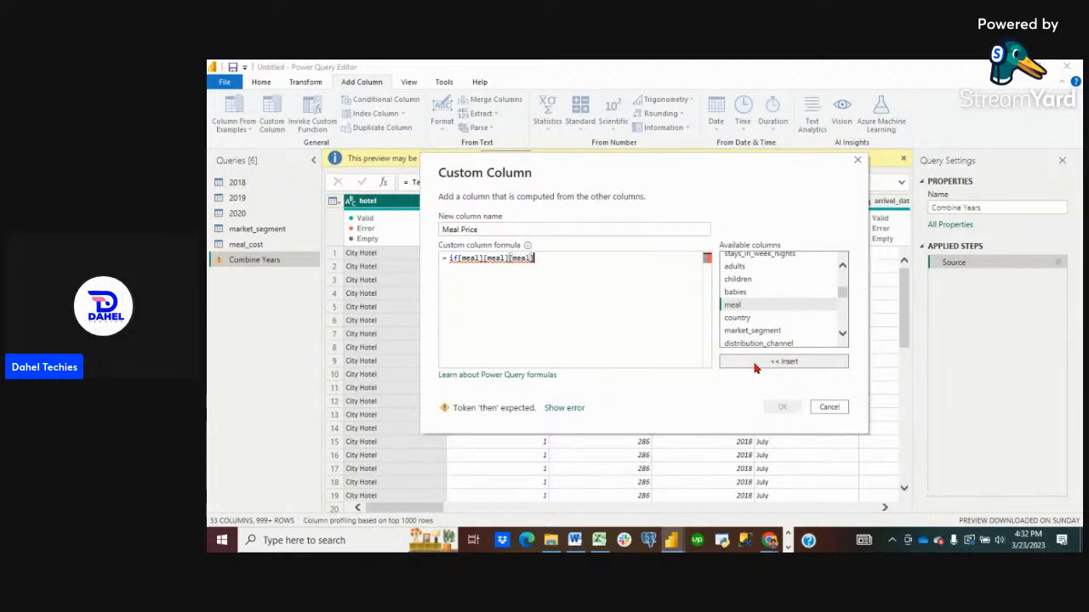
{"action": "key", "text": "BackSpace"}
{"action": "key", "text": "BackSpace"}
{"action": "key", "text": "BackSpace"}
{"action": "key", "text": "BackSpace"}
{"action": "key", "text": "BackSpace"}
{"action": "key", "text": "BackSpace"}
{"action": "key", "text": "BackSpace"}
{"action": "key", "text": "BackSpace"}
{"action": "key", "text": "BackSpace"}
{"action": "key", "text": "BackSpace"}
{"action": "key", "text": "BackSpace"}
{"action": "key", "text": "BackSpace"}
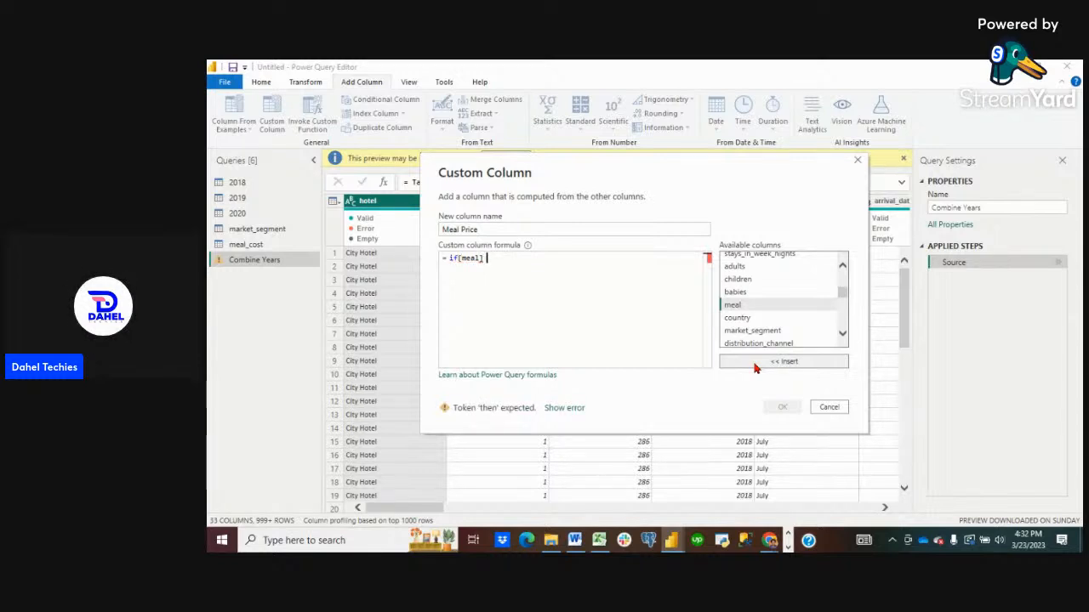
Complete the formula's first condition so that a meal equal to "BB" returns 12.99.
{"action": "type", "text": "="}
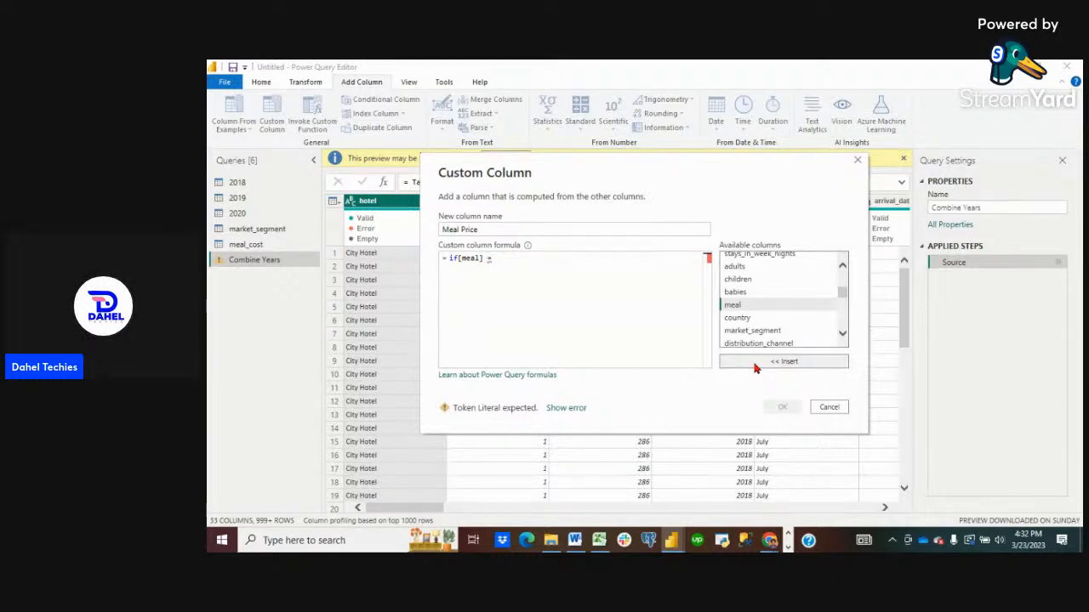
{"action": "type", "text": " \""}
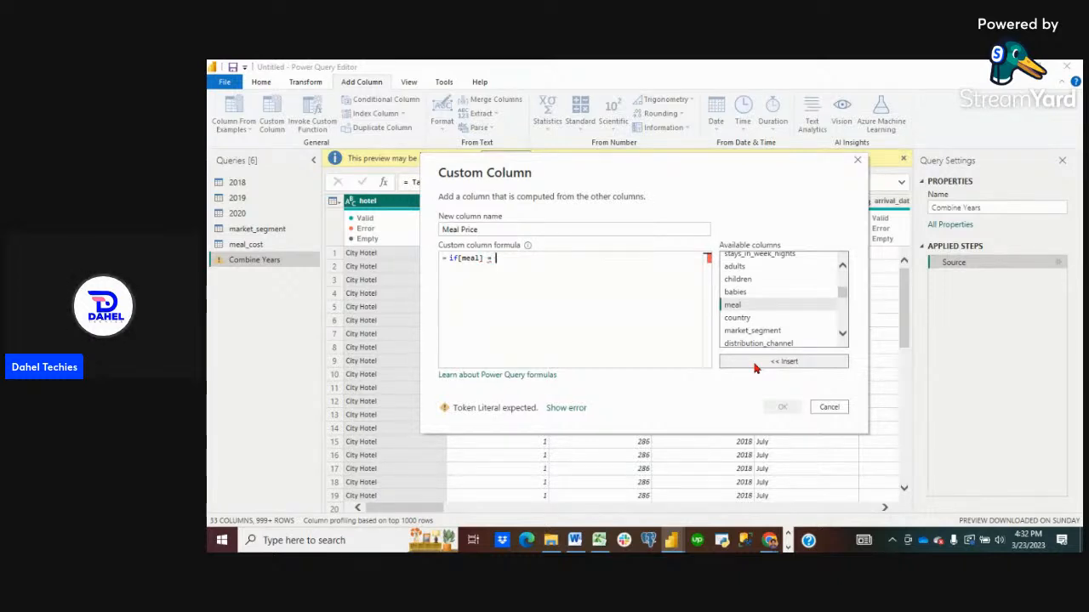
{"action": "type", "text": "BB"}
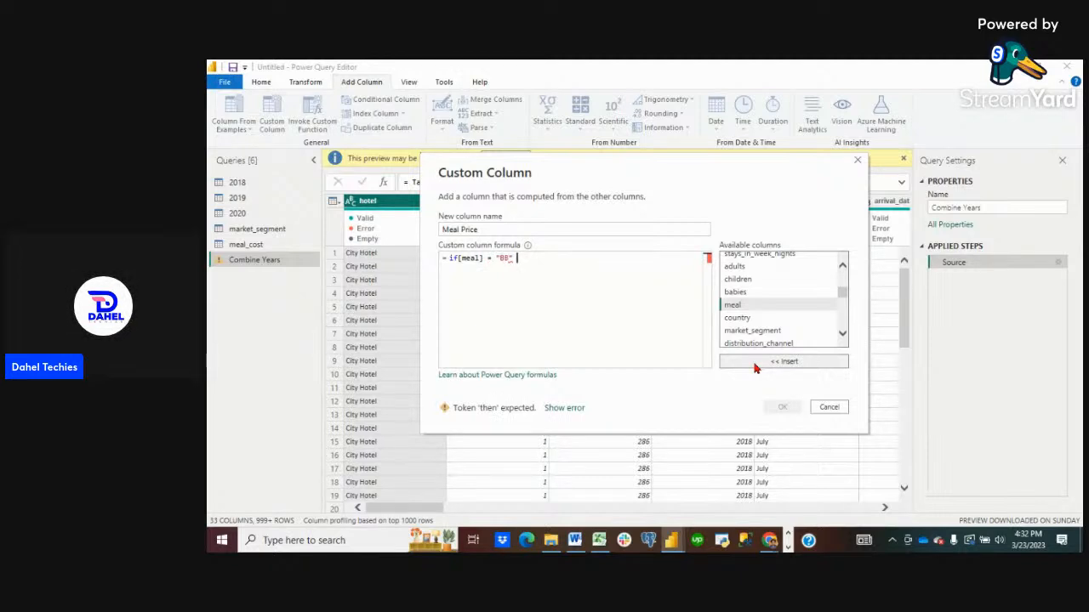
{"action": "type", "text": " t"}
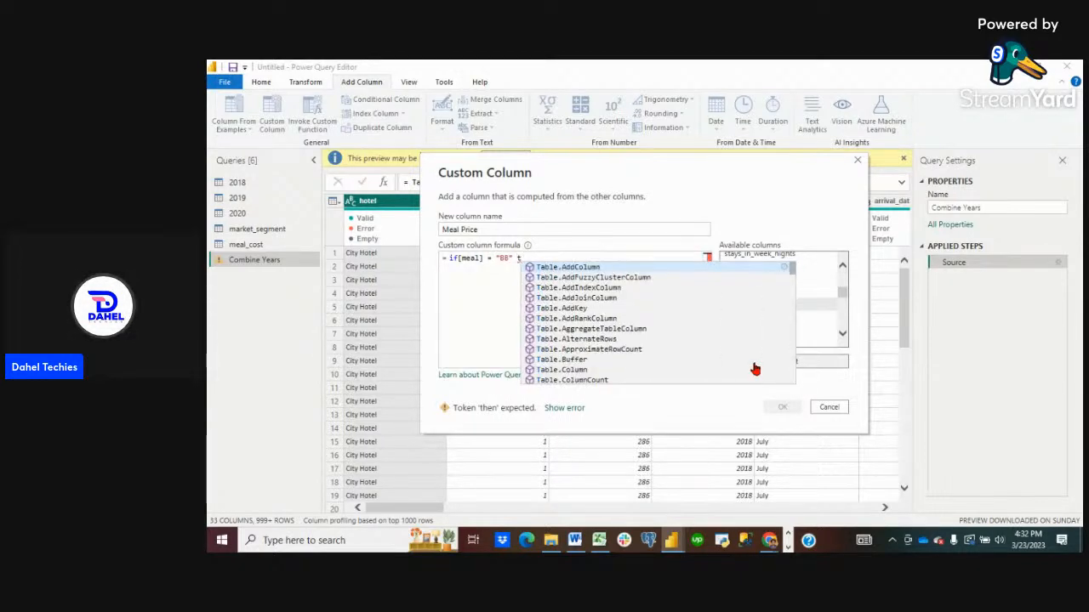
{"action": "type", "text": "hen"}
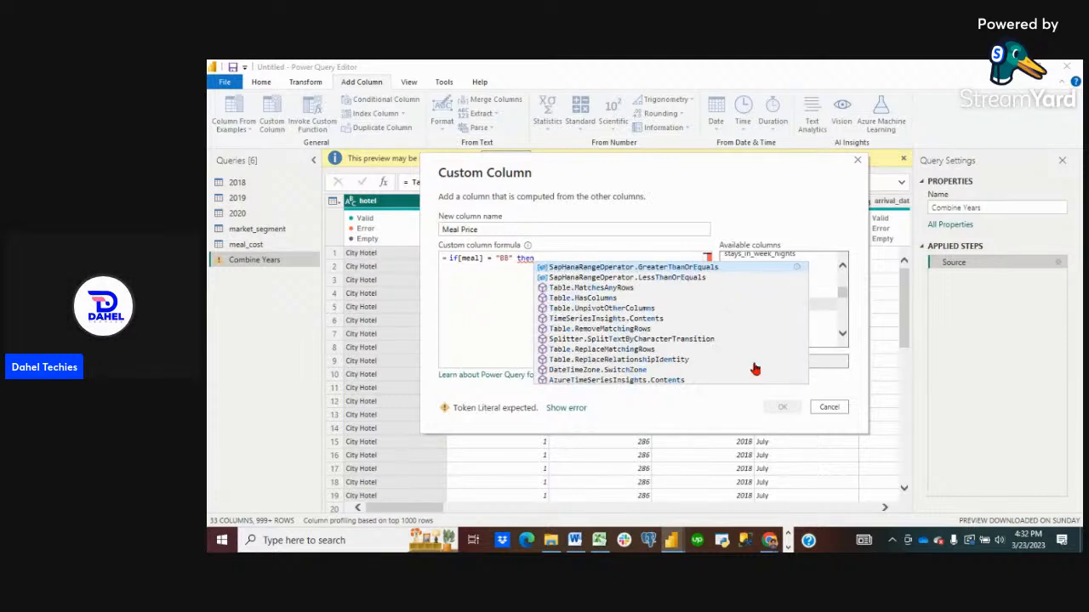
{"action": "type", "text": " 12 "}
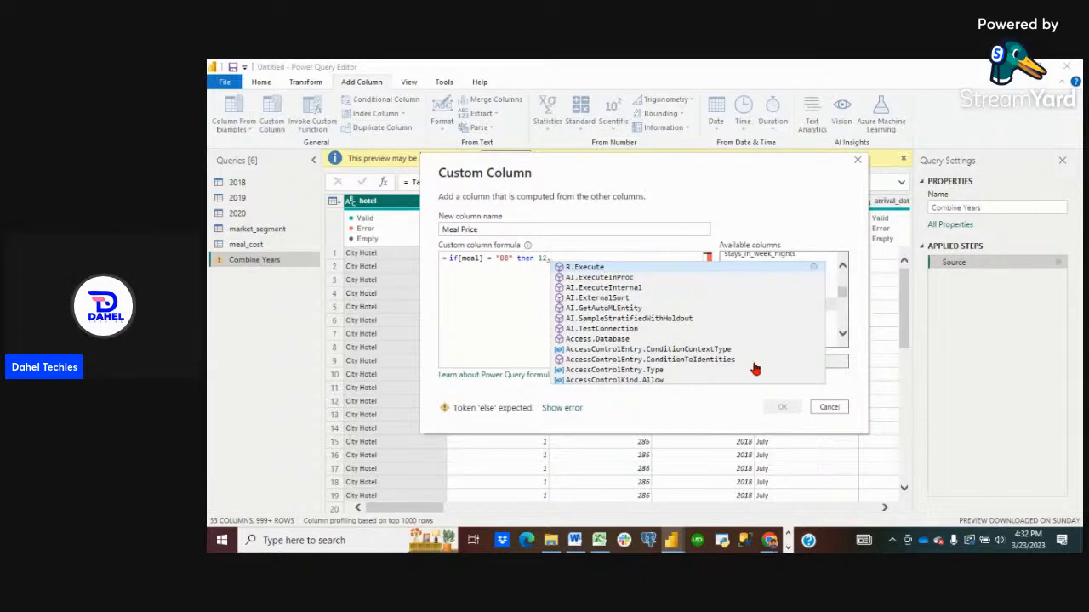
{"action": "type", "text": "99"}
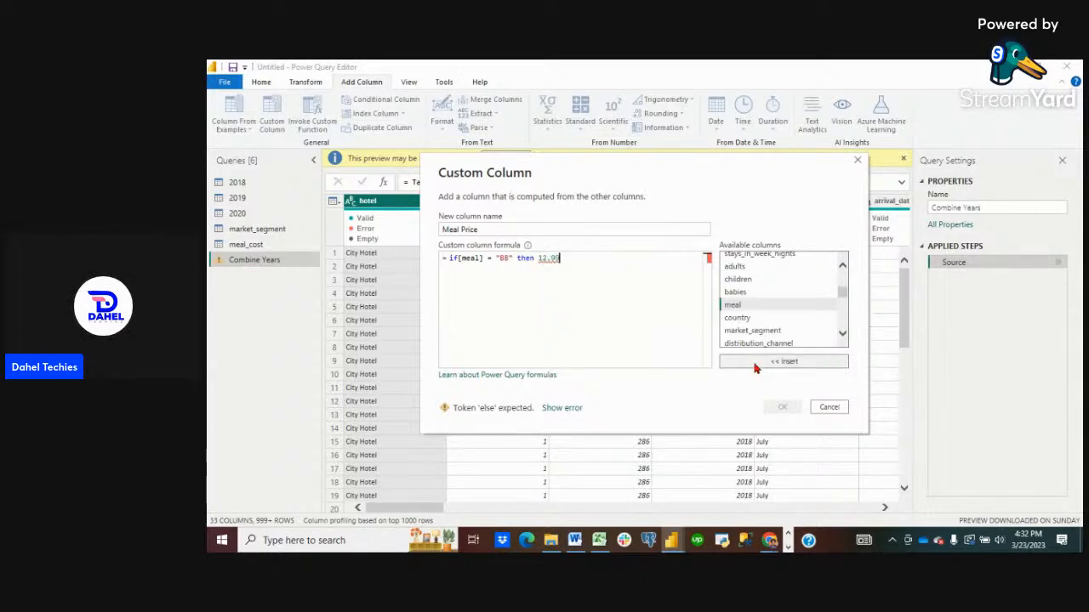
Add an else if branch on a new line of the formula so that [meal] = "HB" returns 17.99.
{"action": "type", "text": " else if"}
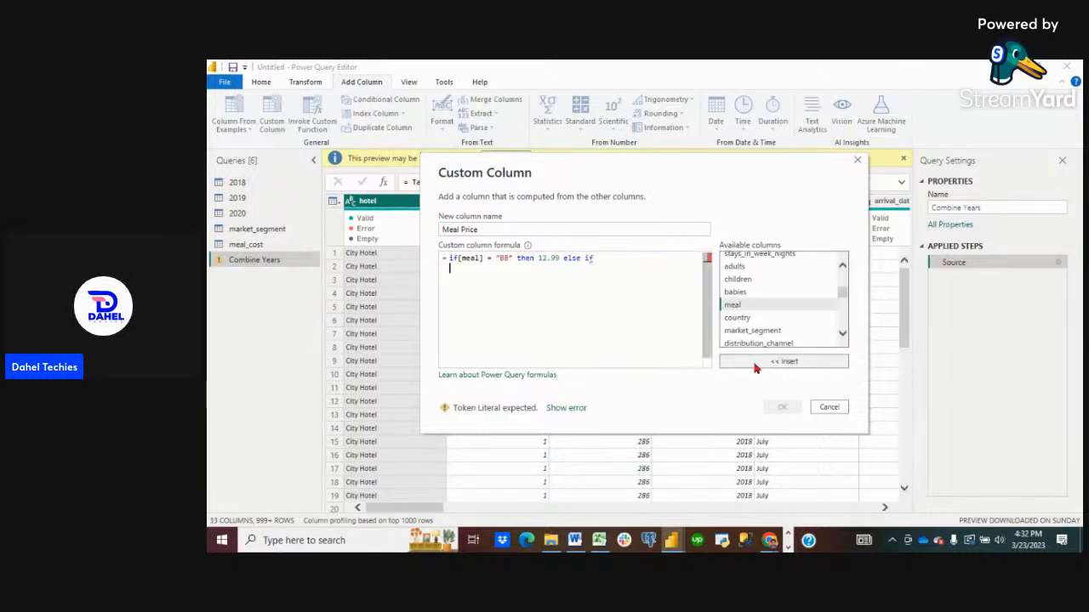
{"action": "left_click", "coordinate": [751, 309]}
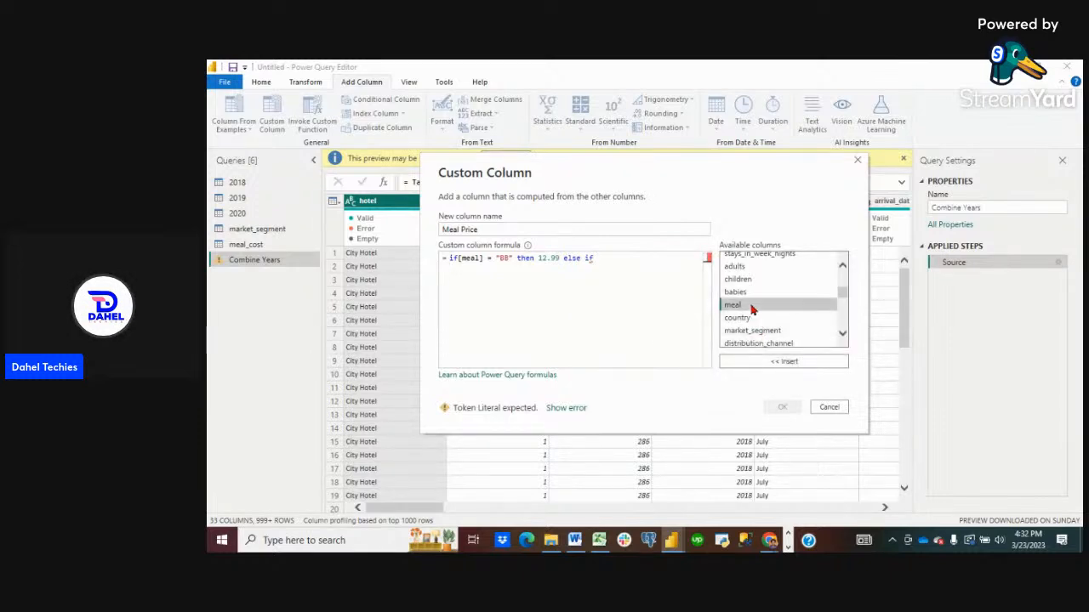
{"action": "left_click", "coordinate": [764, 361]}
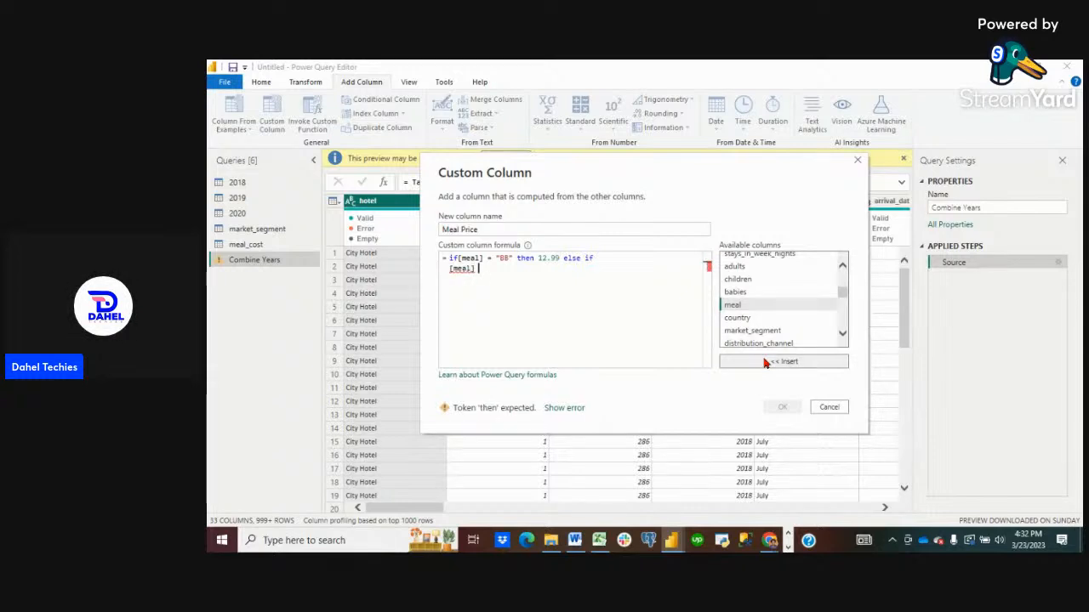
{"action": "type", "text": "="}
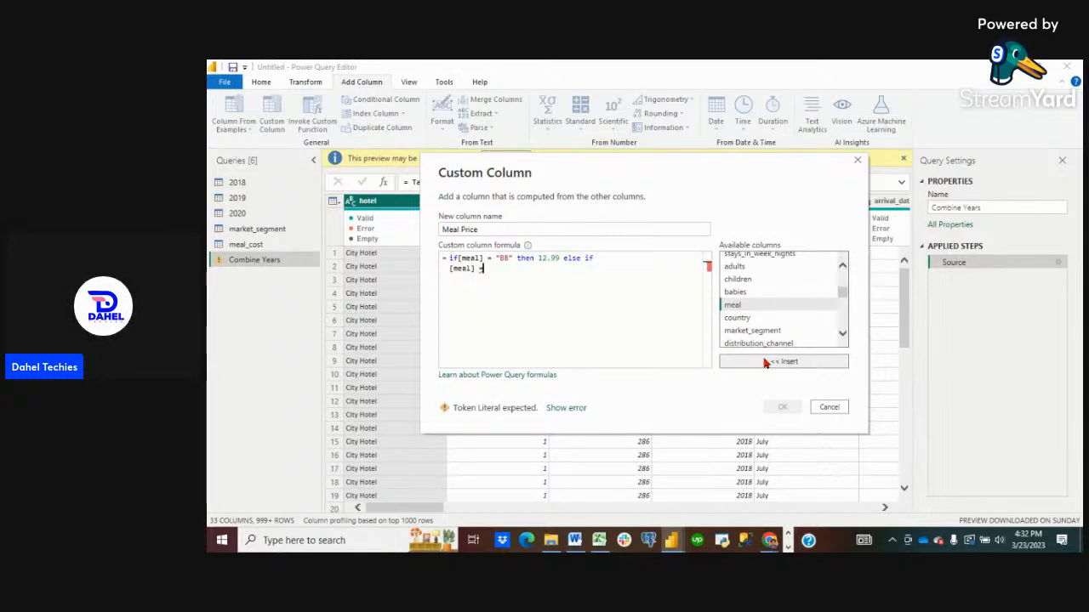
{"action": "type", "text": " \""}
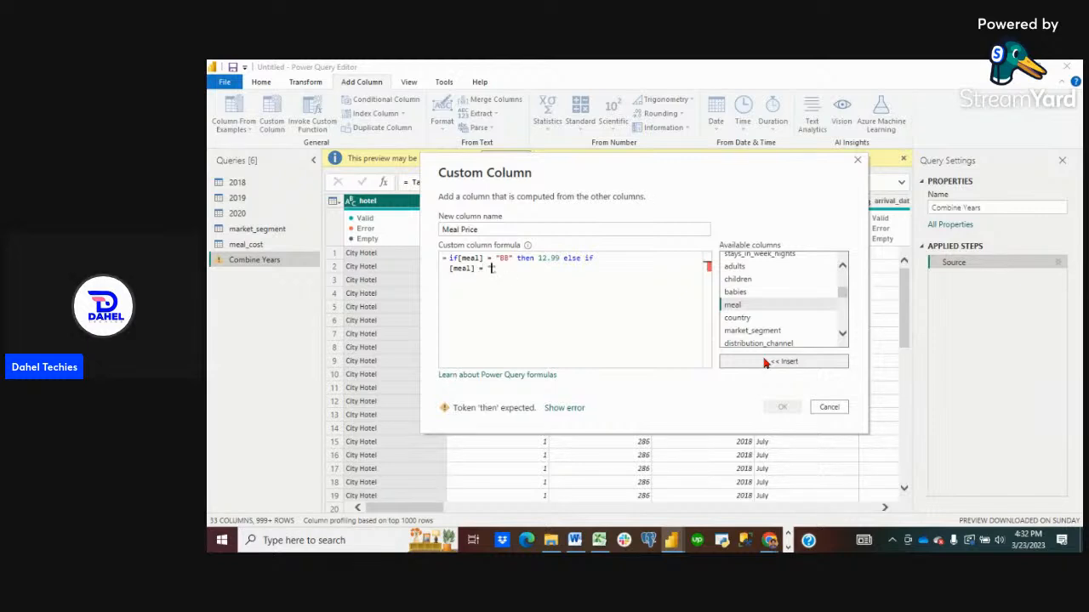
{"action": "type", "text": "HB\""}
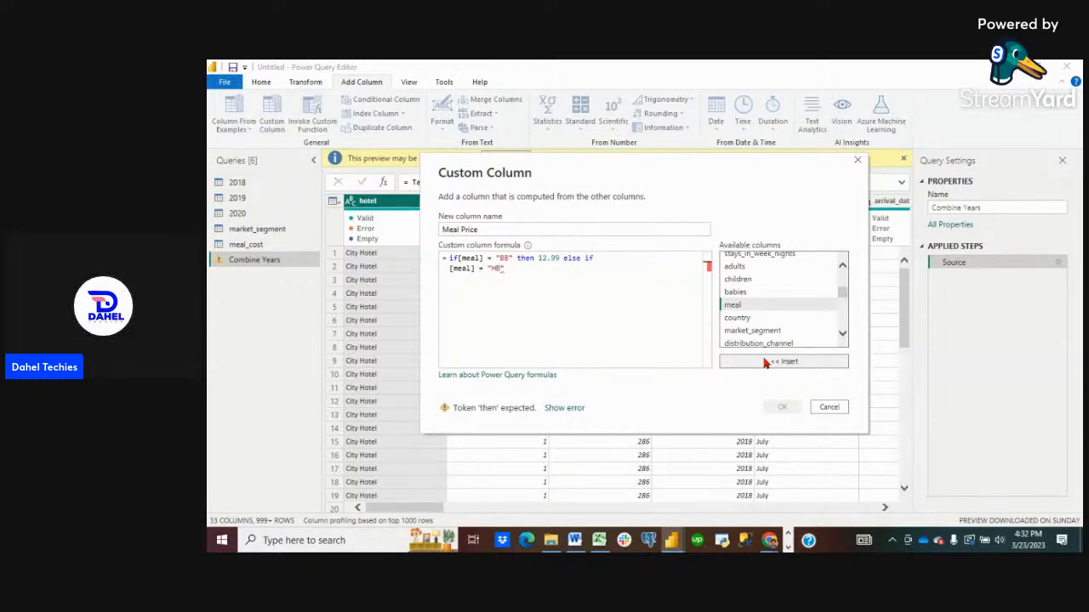
{"action": "type", "text": " then"}
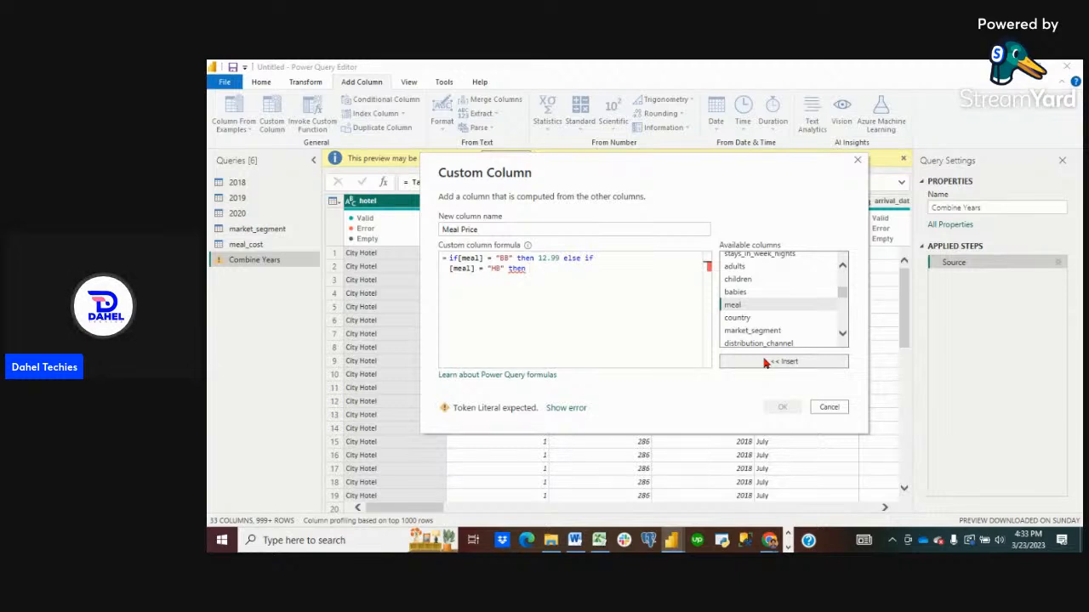
{"action": "type", "text": "17."}
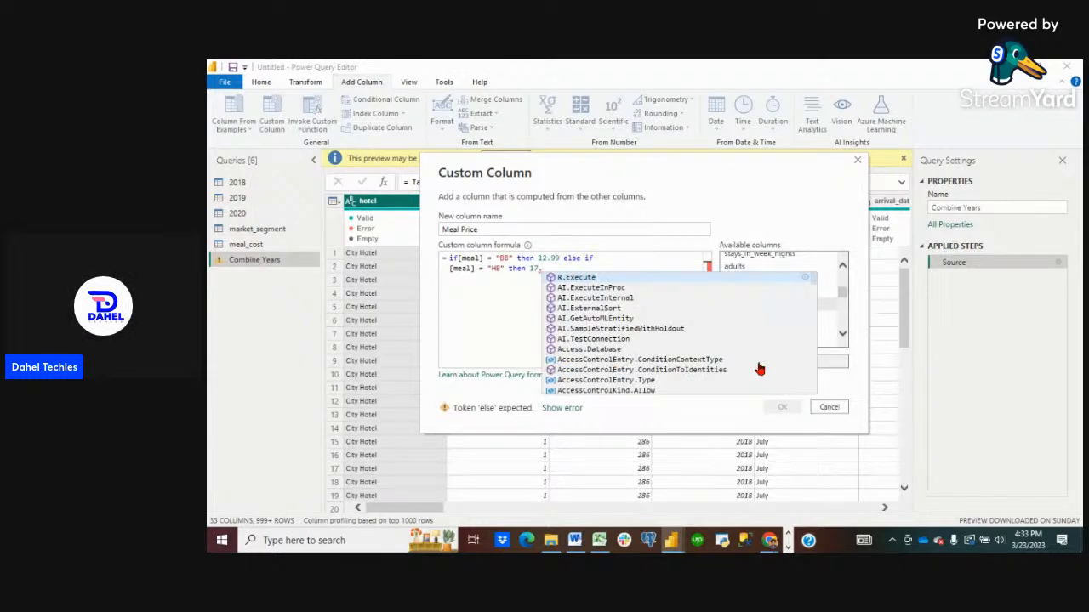
{"action": "type", "text": "99"}
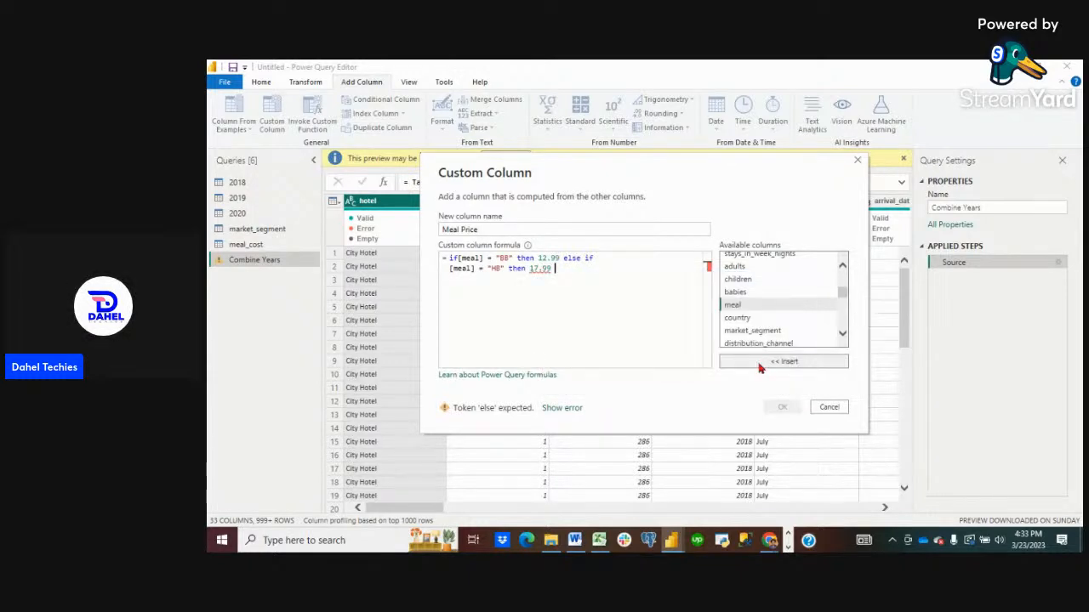
Add an else if branch on a new line of the formula so that [meal] = "FB" returns 29.99.
{"action": "type", "text": "5 else if"}
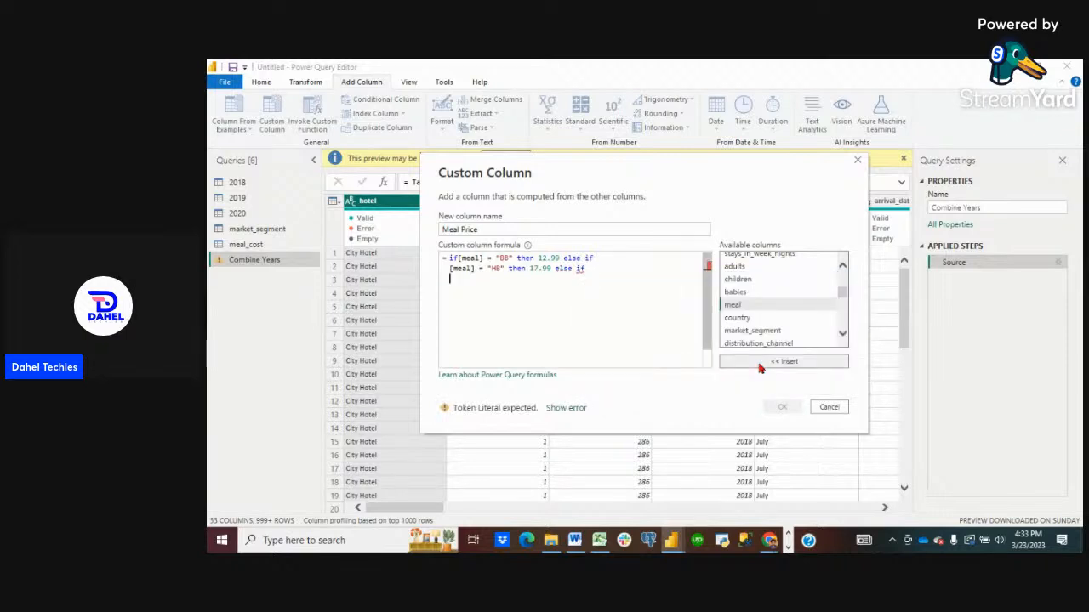
{"action": "left_click", "coordinate": [740, 305]}
{"action": "left_click", "coordinate": [782, 362]}
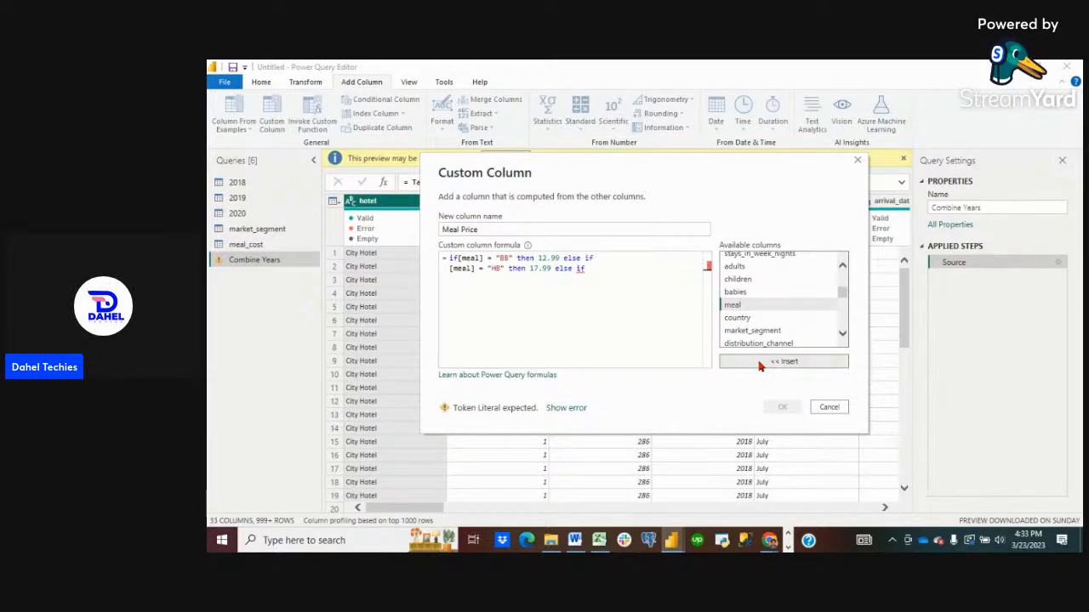
{"action": "type", "text": "= \""}
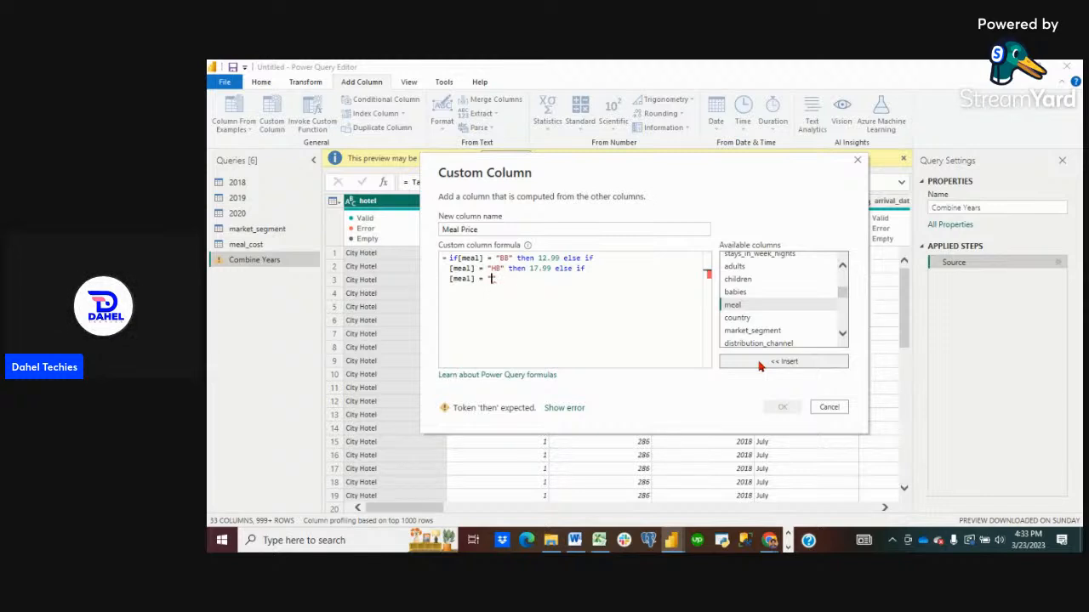
{"action": "type", "text": "FB\" then 29"}
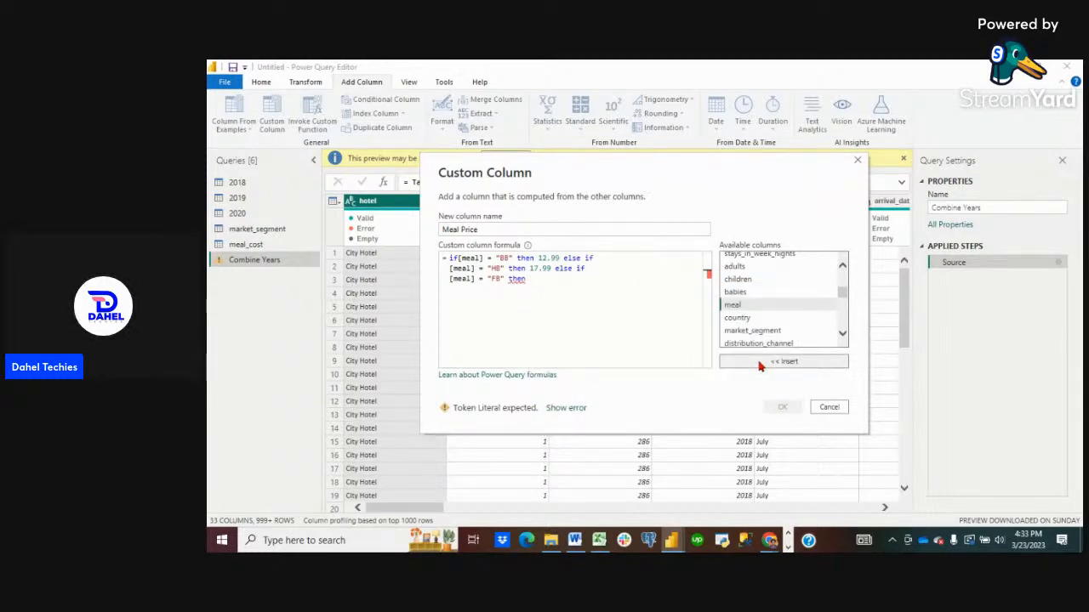
{"action": "type", "text": ".99"}
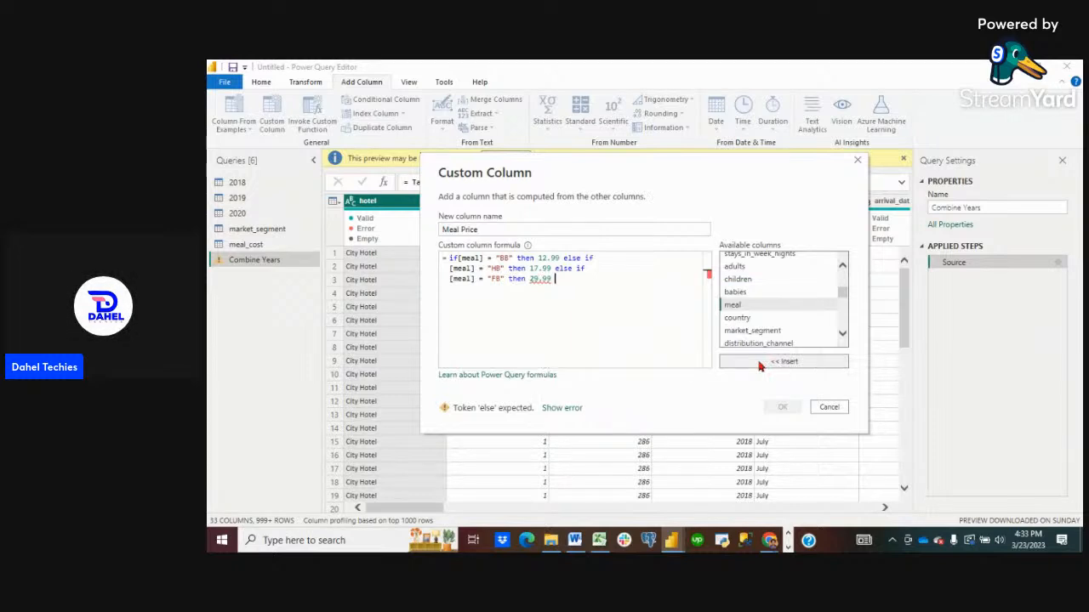
Add another else if branch on a new line of the formula so that [meal] = "SC" returns 35.
{"action": "type", "text": " el"}
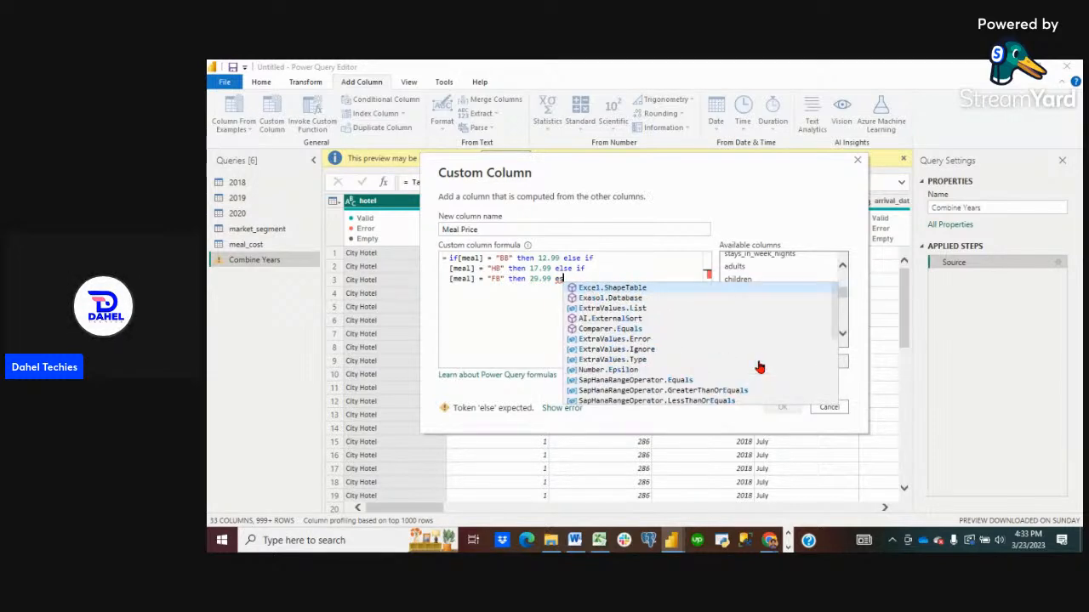
{"action": "type", "text": "se if"}
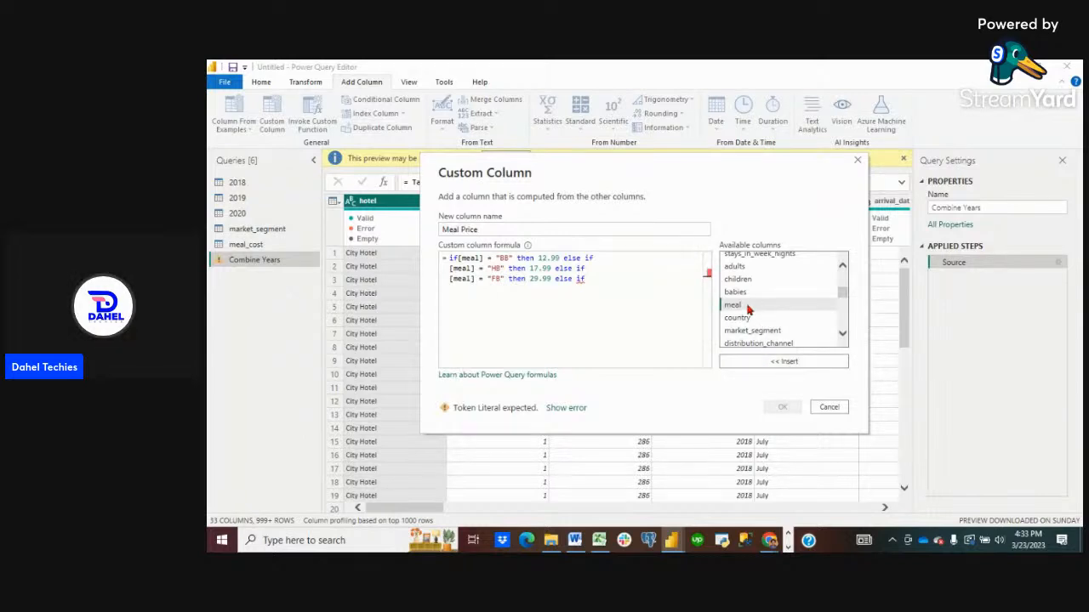
{"action": "left_click", "coordinate": [748, 307]}
{"action": "left_click", "coordinate": [769, 364]}
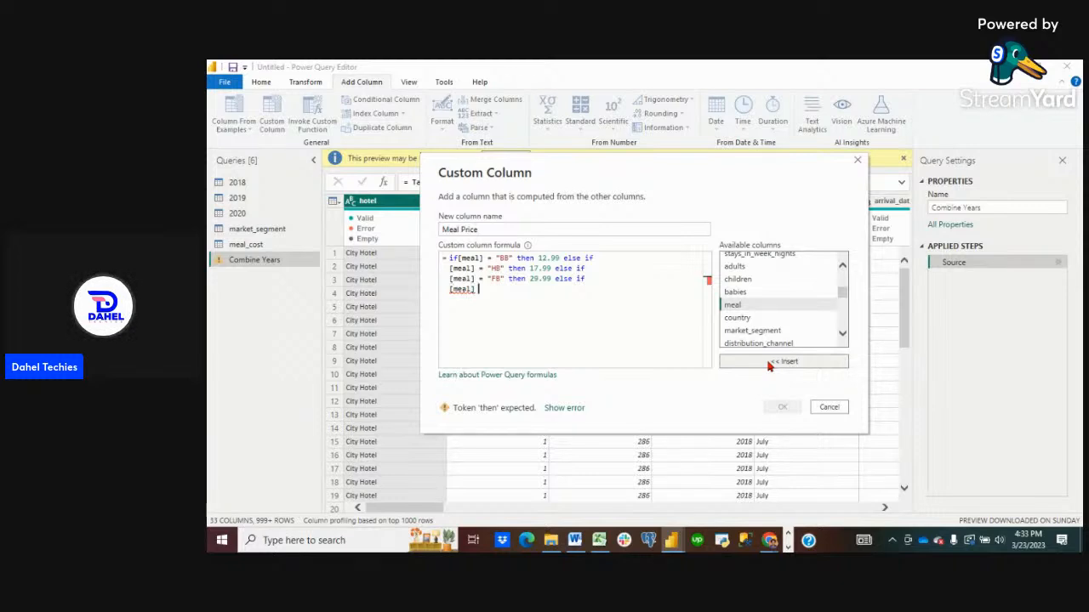
{"action": "type", "text": "="}
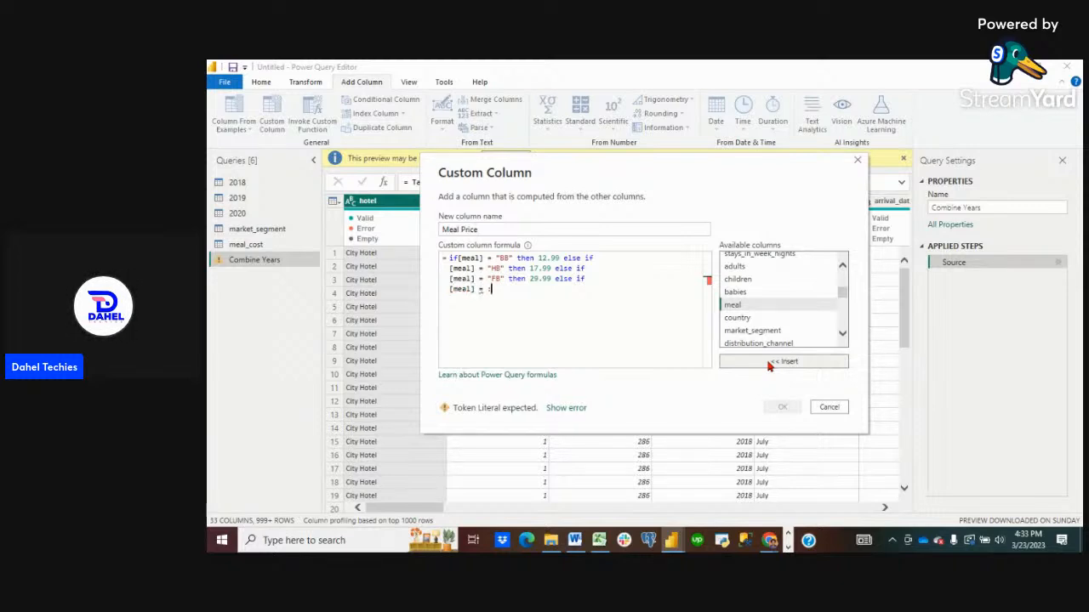
{"action": "type", "text": " \"SC"}
{"action": "key", "text": "Right"}
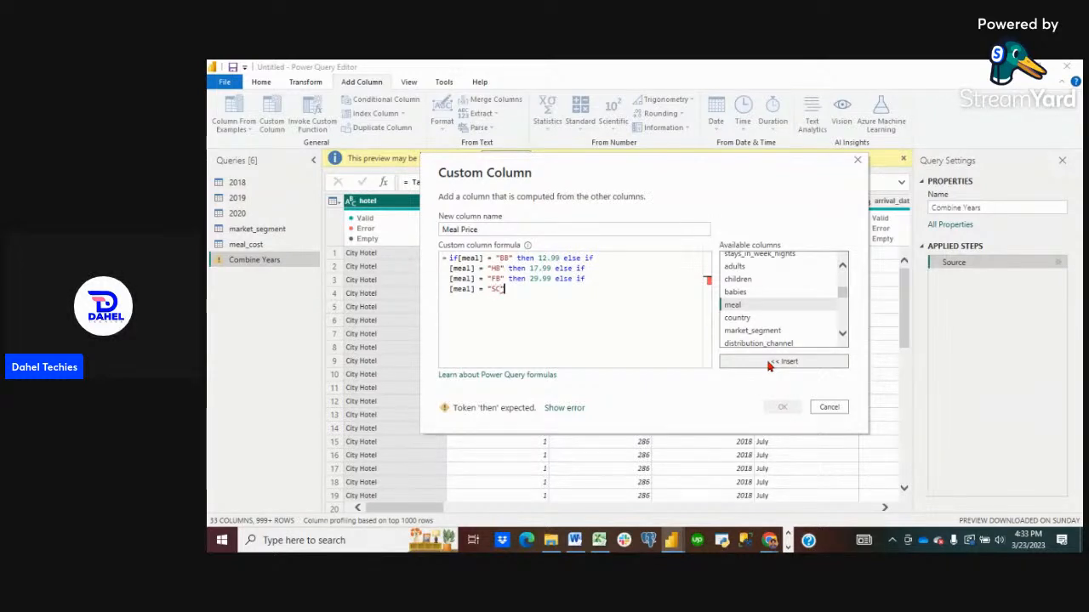
{"action": "type", "text": "then"}
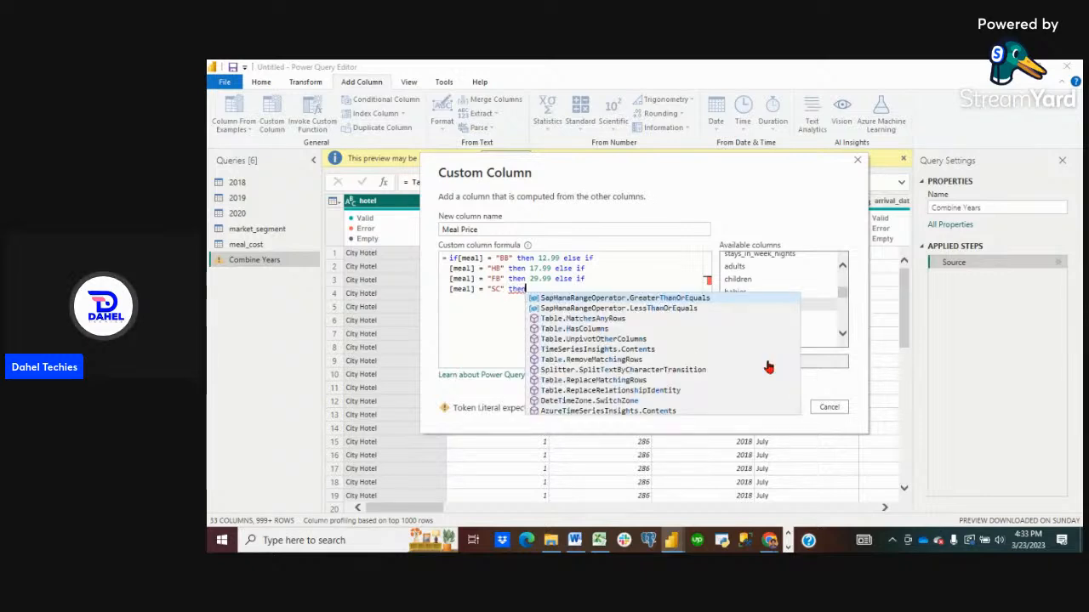
{"action": "type", "text": " 35"}
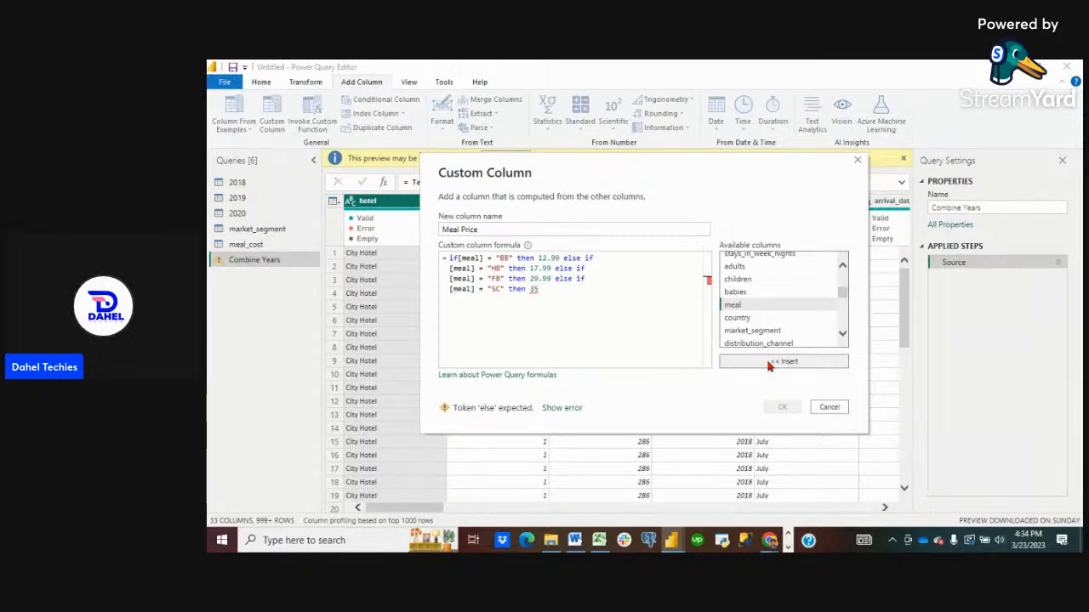
End the Meal Price formula with an else clause that returns 0.
{"action": "type", "text": " esle"}
{"action": "key", "text": "BackSpace"}
{"action": "key", "text": "BackSpace"}
{"action": "key", "text": "BackSpace"}
{"action": "type", "text": "lse"}
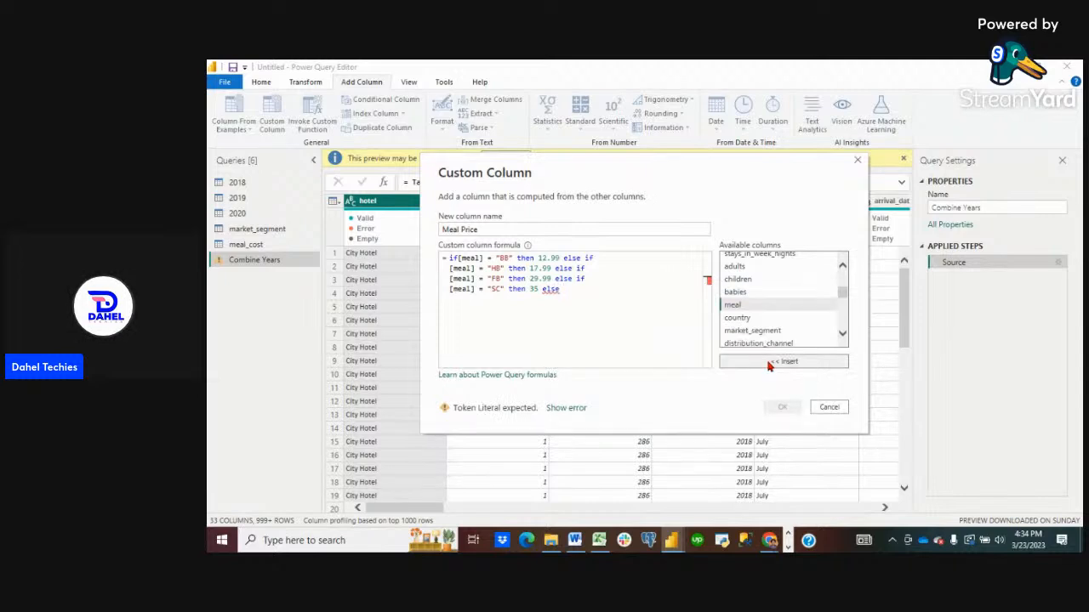
{"action": "type", "text": " 0"}
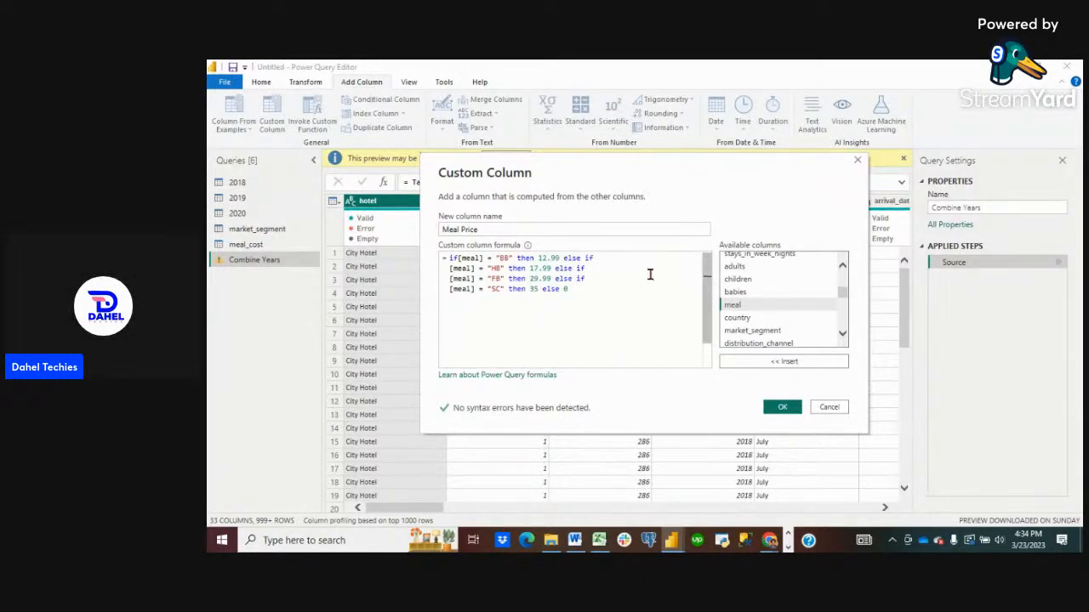
Create the Meal Price column from the finished formula and set its data type to Decimal Number.
{"action": "left_click", "coordinate": [782, 409]}
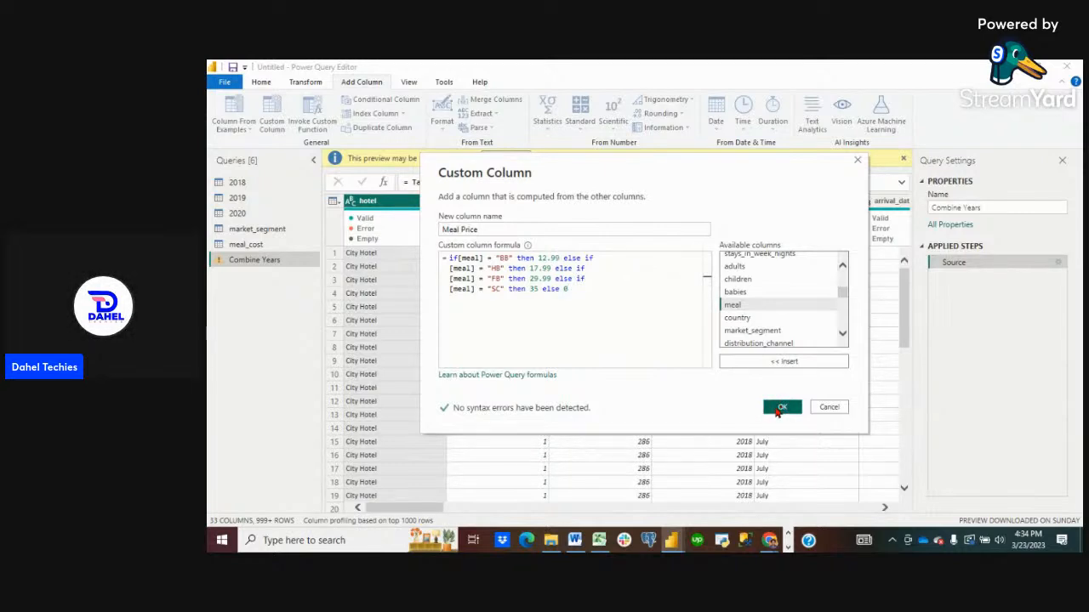
{"action": "left_click", "coordinate": [778, 410]}
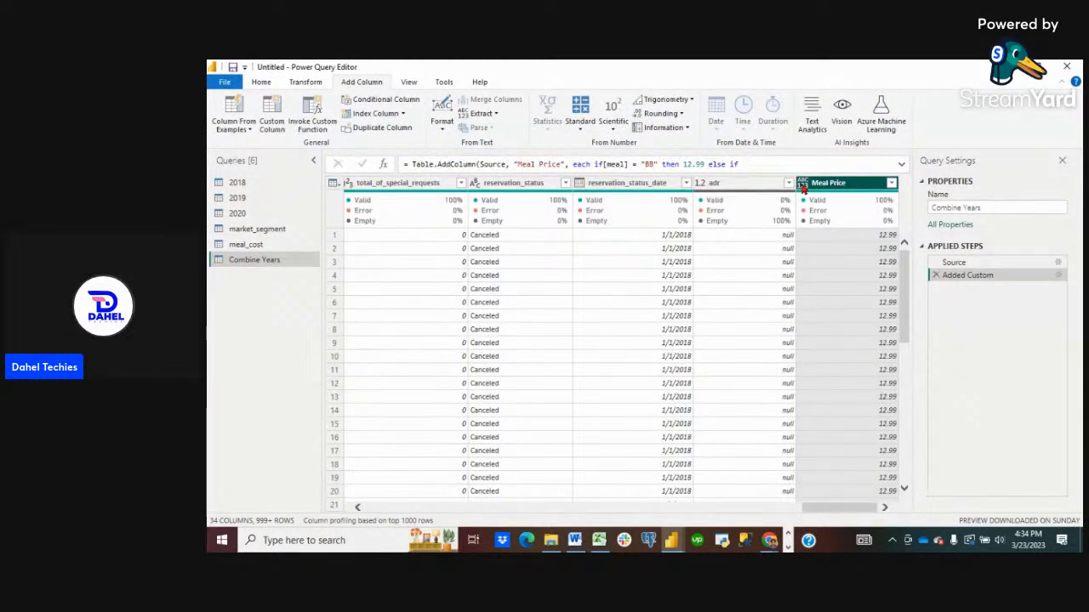
{"action": "left_click", "coordinate": [802, 186]}
{"action": "left_click", "coordinate": [824, 199]}
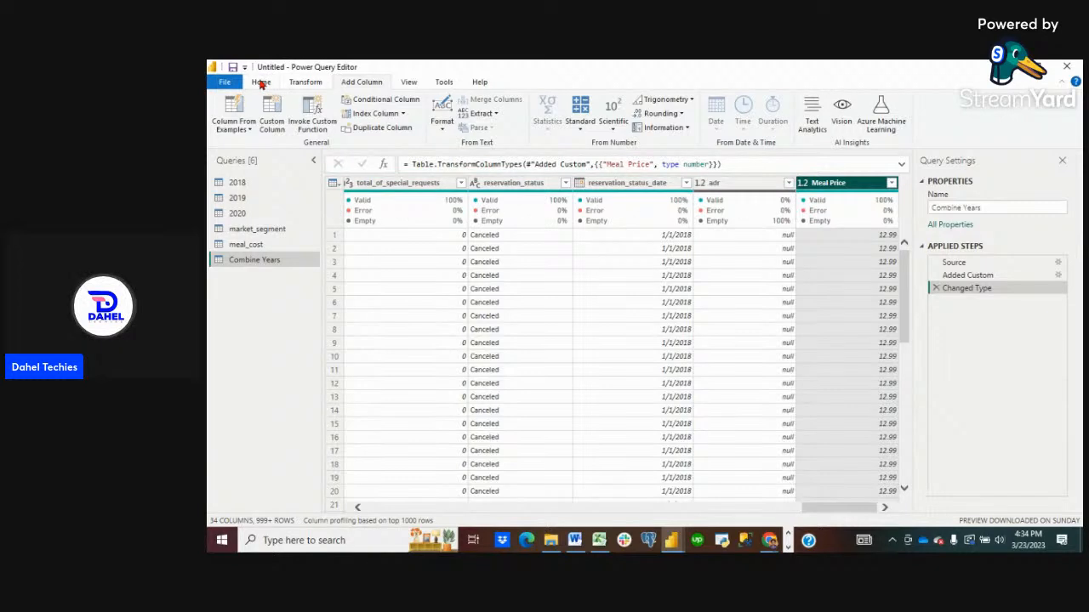
{"action": "left_click", "coordinate": [261, 83]}
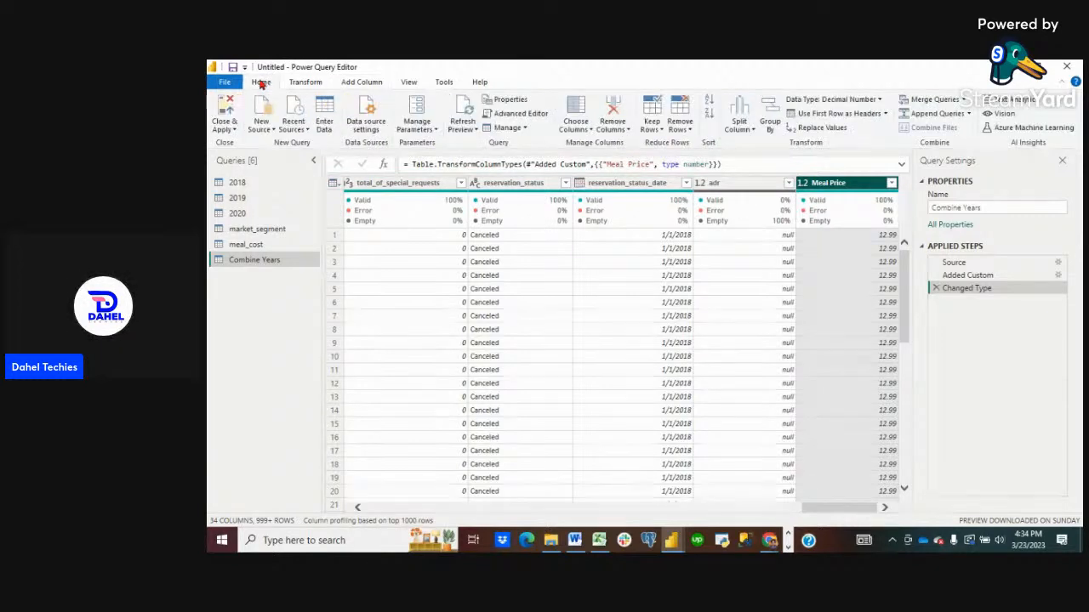
{"action": "left_click", "coordinate": [304, 85]}
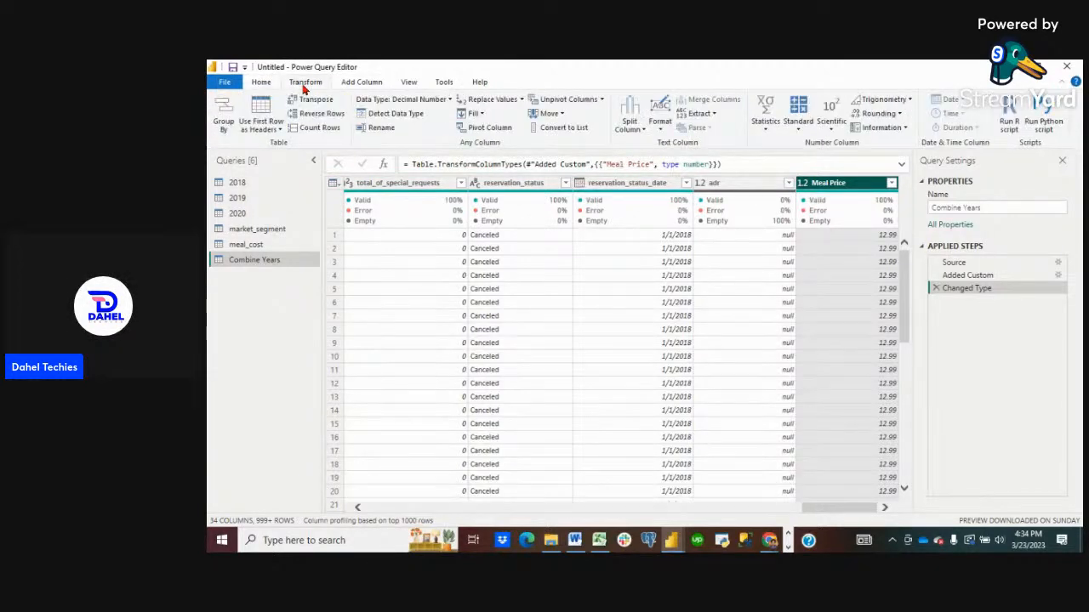
{"action": "left_click", "coordinate": [355, 83]}
{"action": "left_click", "coordinate": [402, 85]}
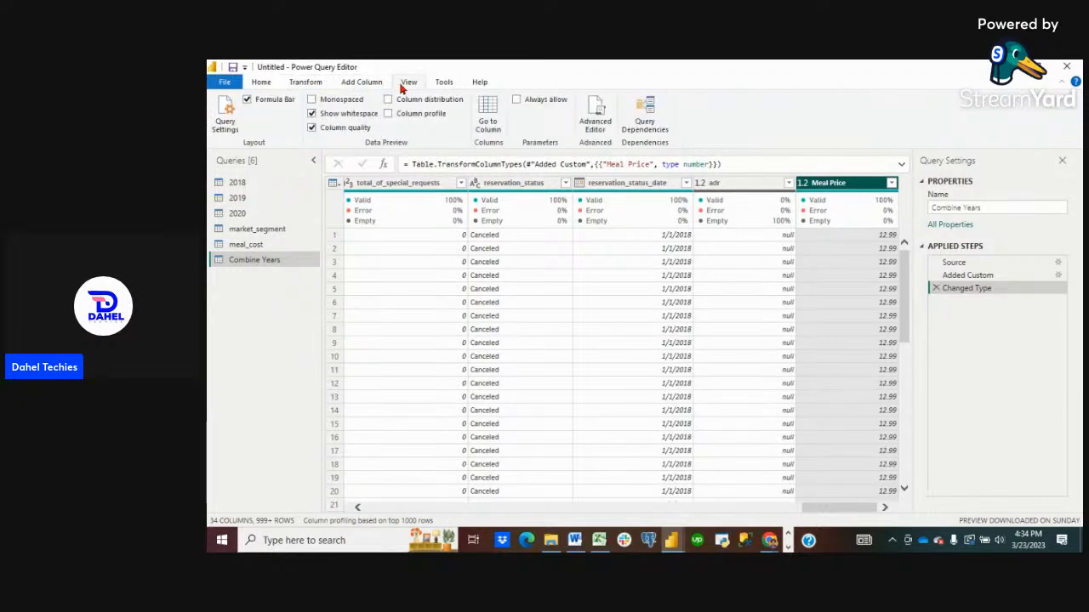
{"action": "left_click", "coordinate": [444, 83]}
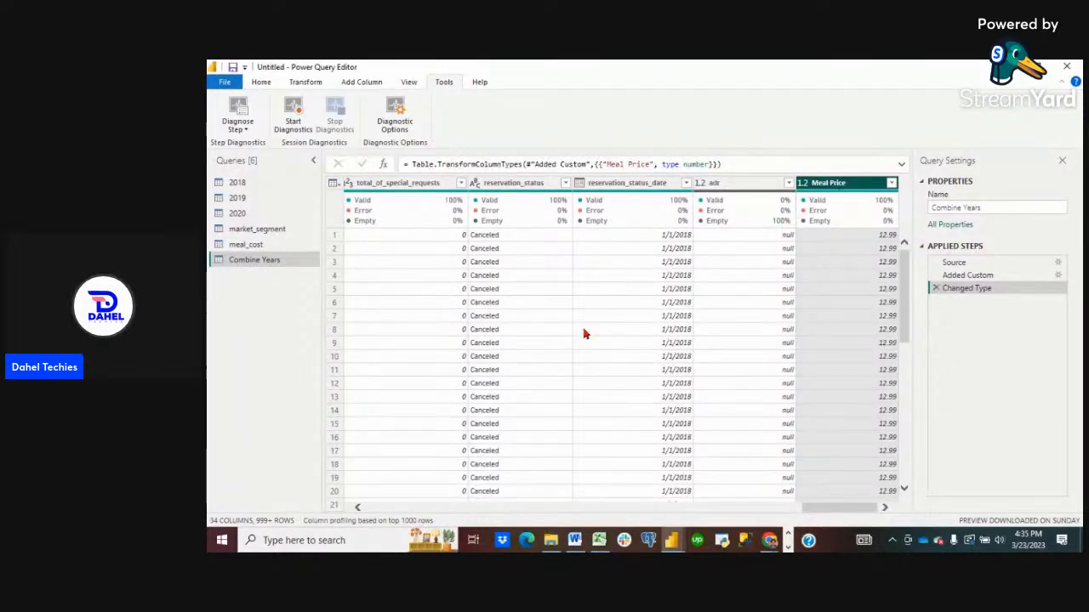
Check the prices in the meal_cost query, return to Combine Years, and close and apply the query changes.
{"action": "left_click", "coordinate": [293, 244]}
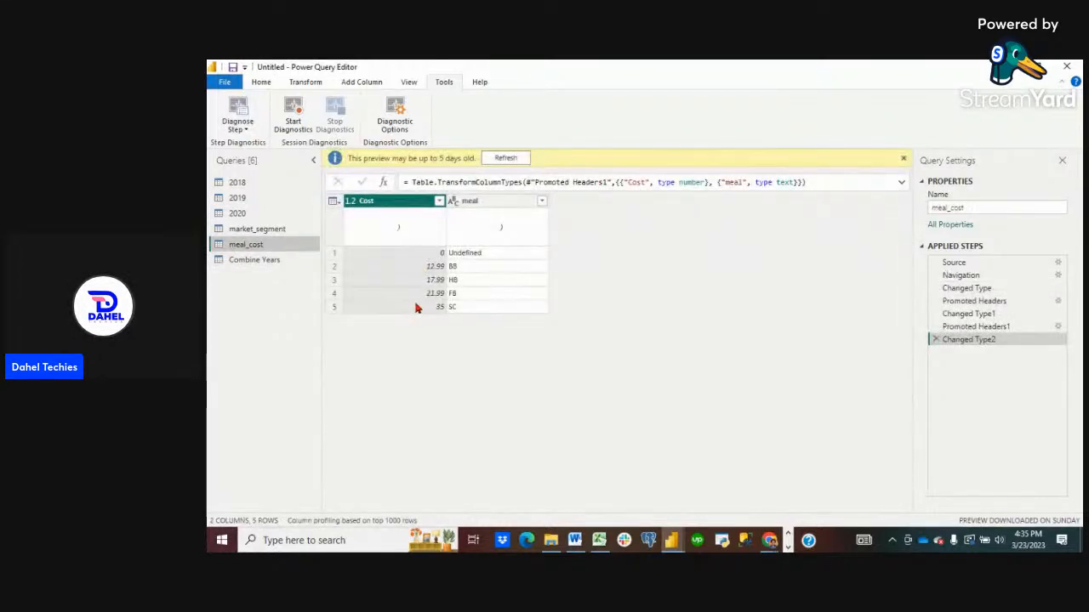
{"action": "left_click", "coordinate": [252, 260]}
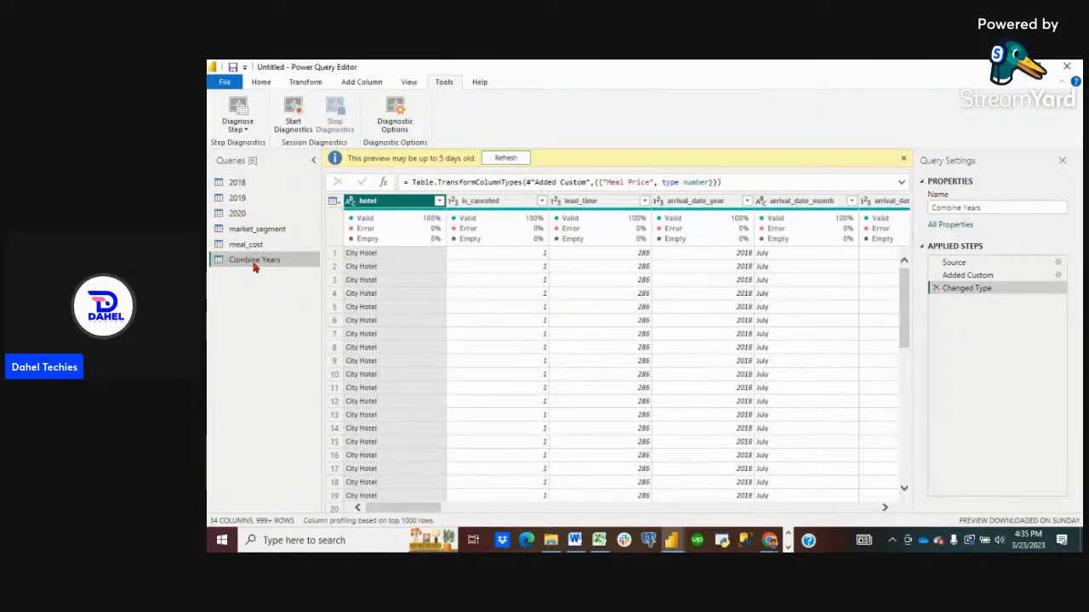
{"action": "left_click", "coordinate": [260, 81]}
{"action": "left_click", "coordinate": [235, 130]}
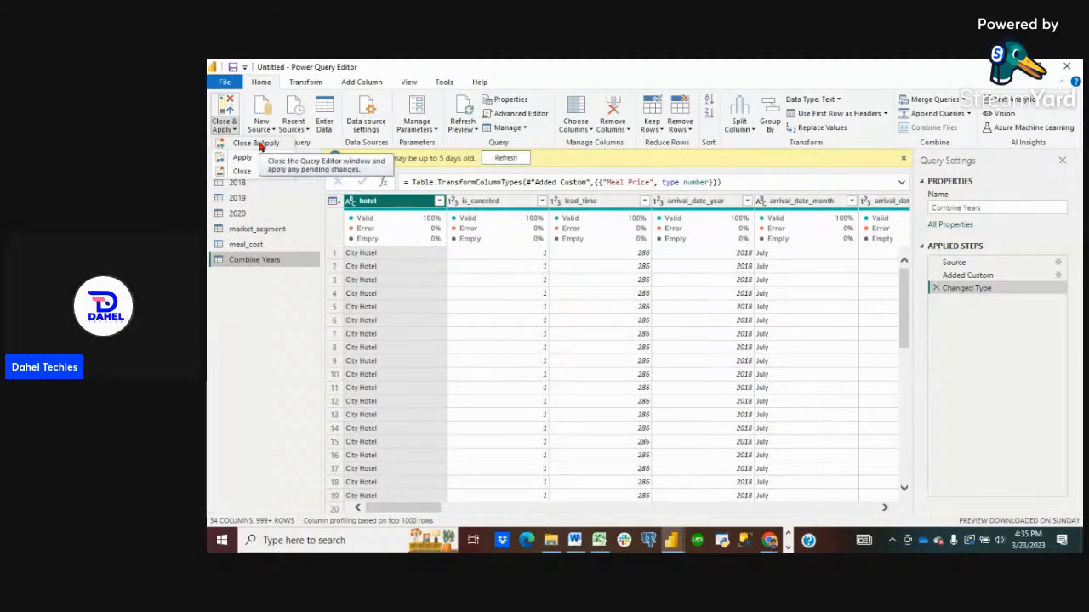
{"action": "left_click", "coordinate": [260, 145]}
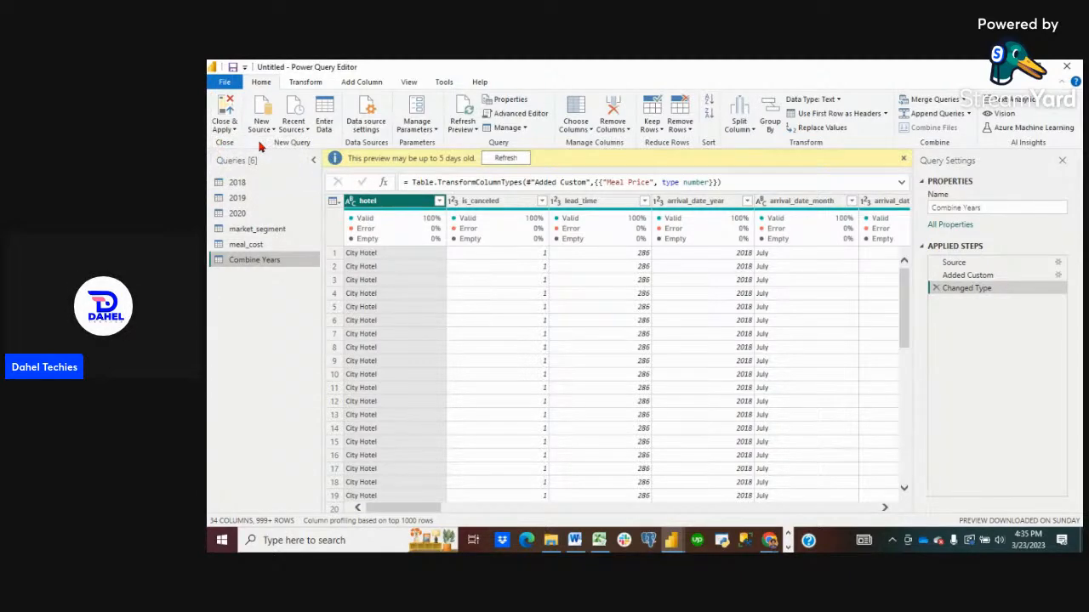
Switch to the untitled Power BI Desktop report and apply the pending query changes to load the data.
{"action": "key", "text": "alt+Tab"}
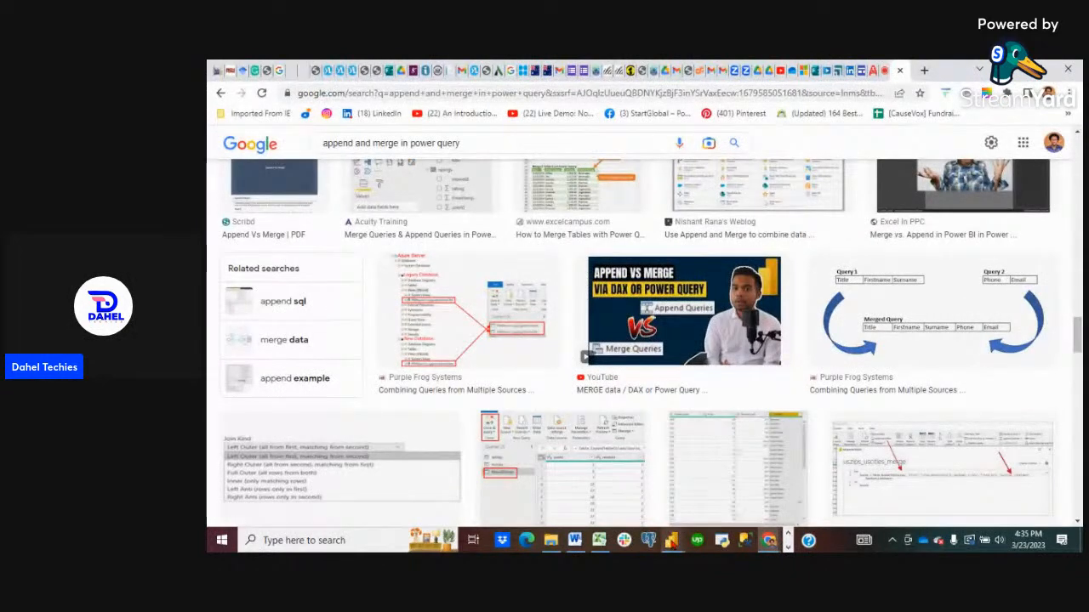
{"action": "mouse_move", "coordinate": [672, 537]}
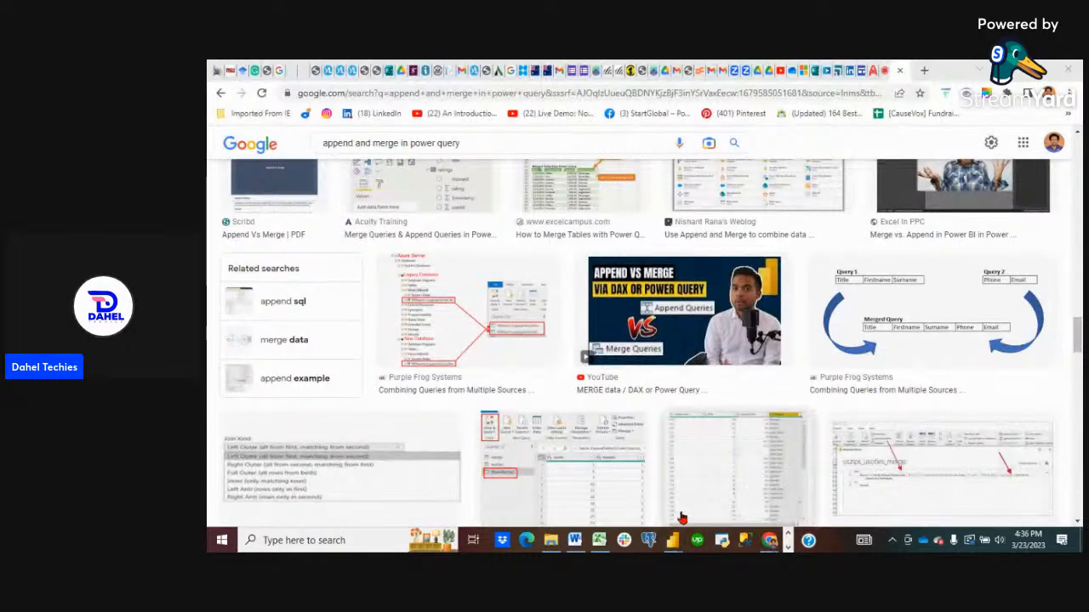
{"action": "left_click", "coordinate": [672, 540]}
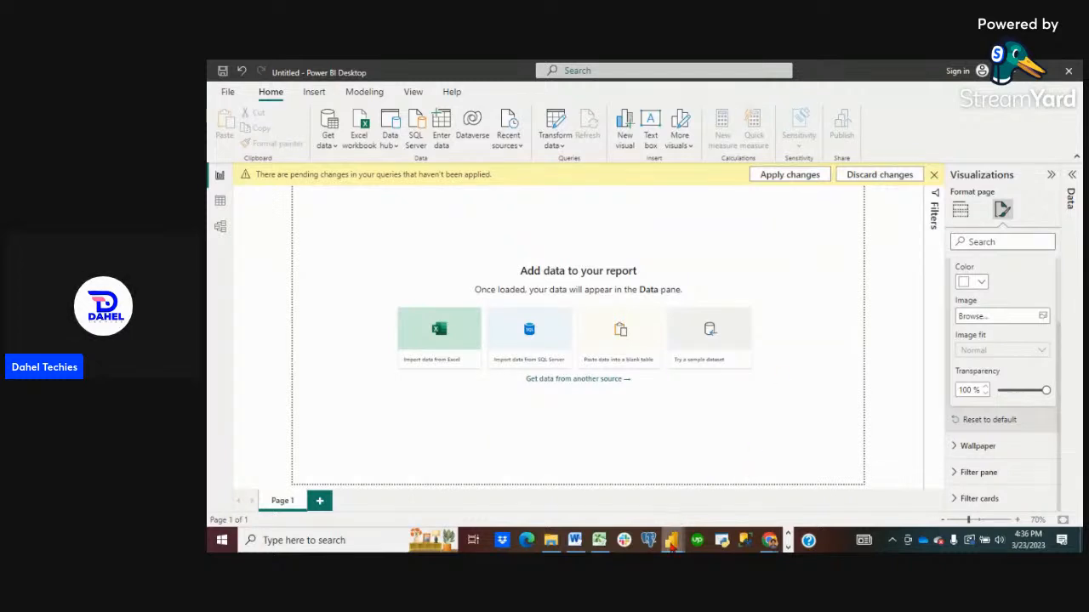
{"action": "mouse_move", "coordinate": [671, 544]}
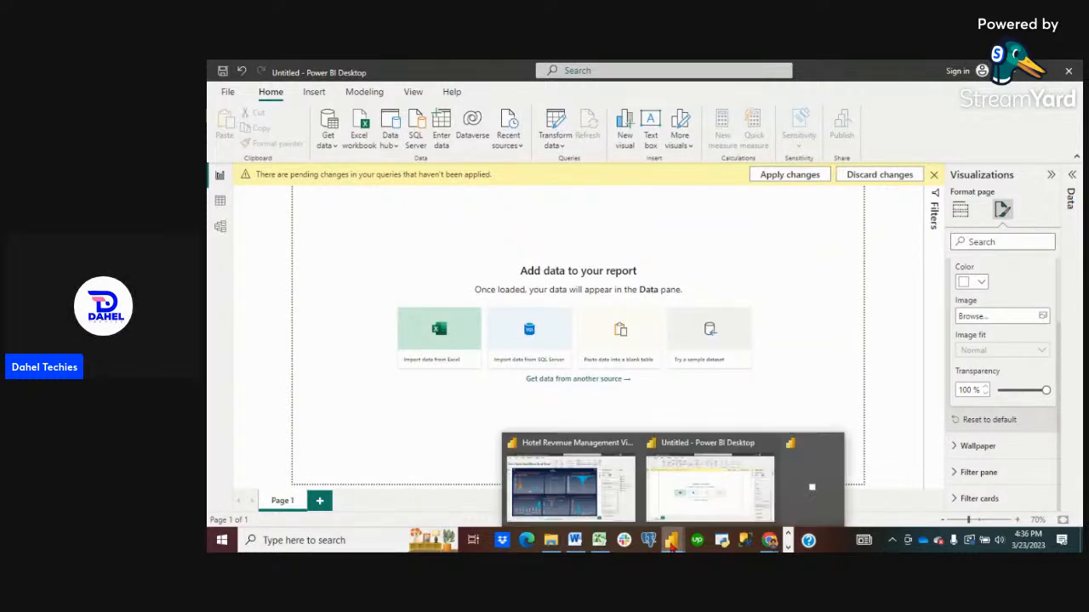
{"action": "left_click", "coordinate": [697, 487]}
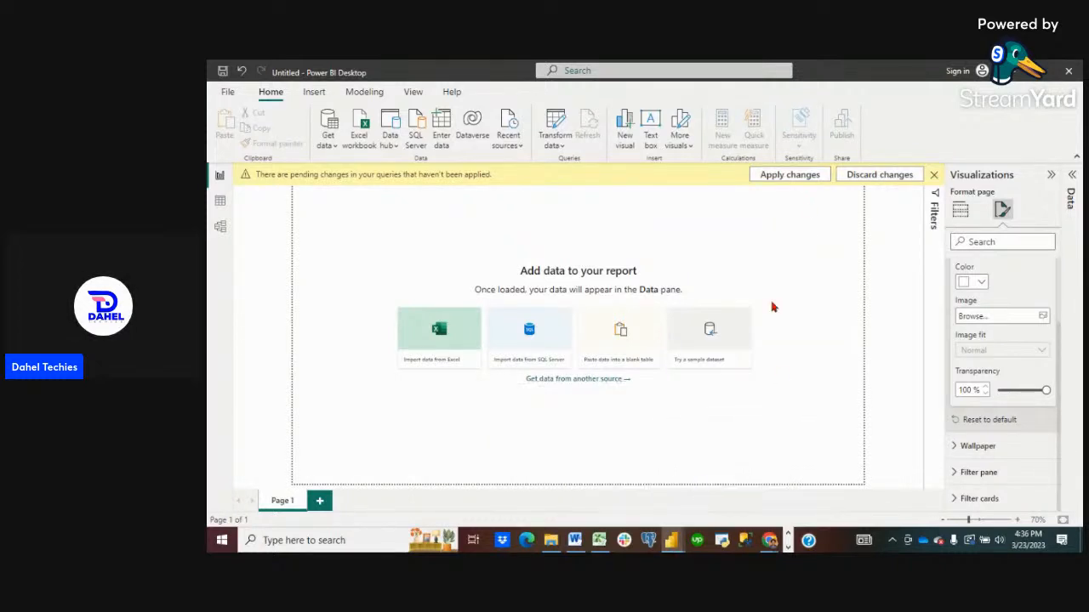
{"action": "left_click", "coordinate": [789, 176]}
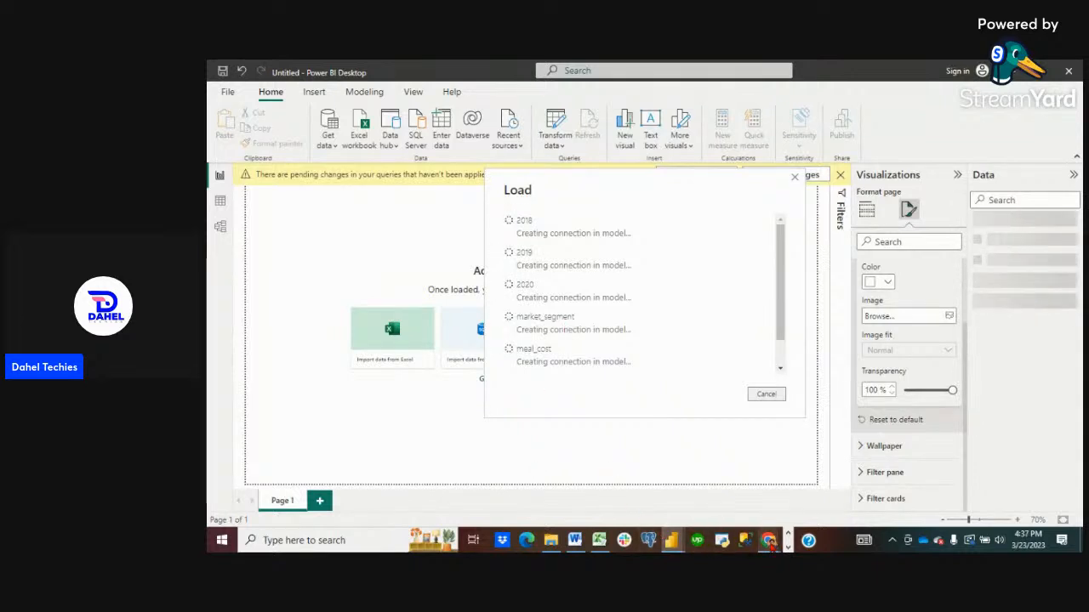
Switch to Chrome and bring up the StreamYard broadcast studio tab.
{"action": "mouse_move", "coordinate": [769, 541]}
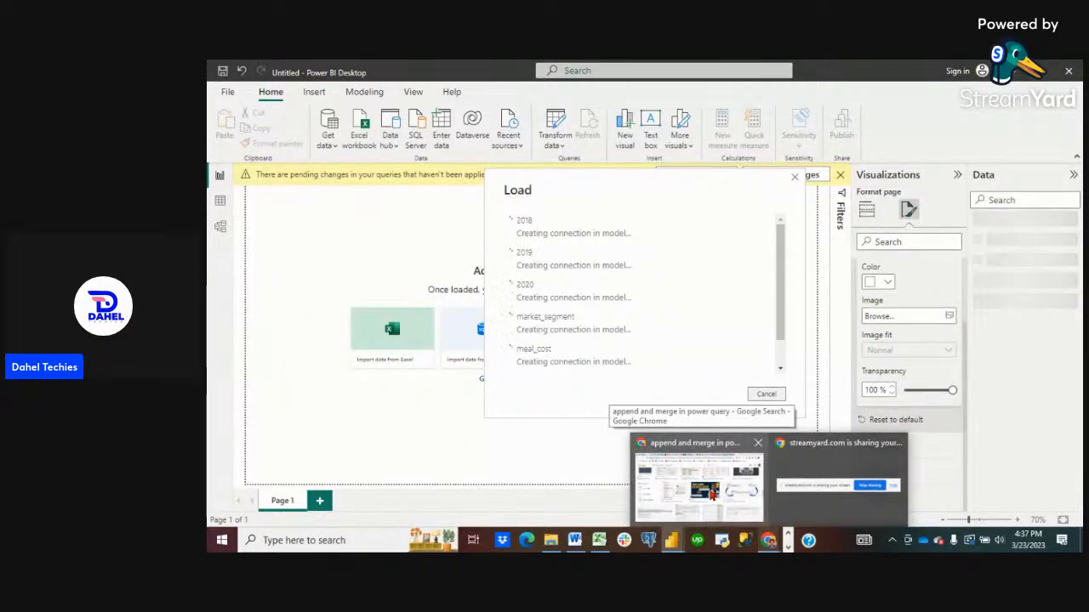
{"action": "mouse_move", "coordinate": [717, 497]}
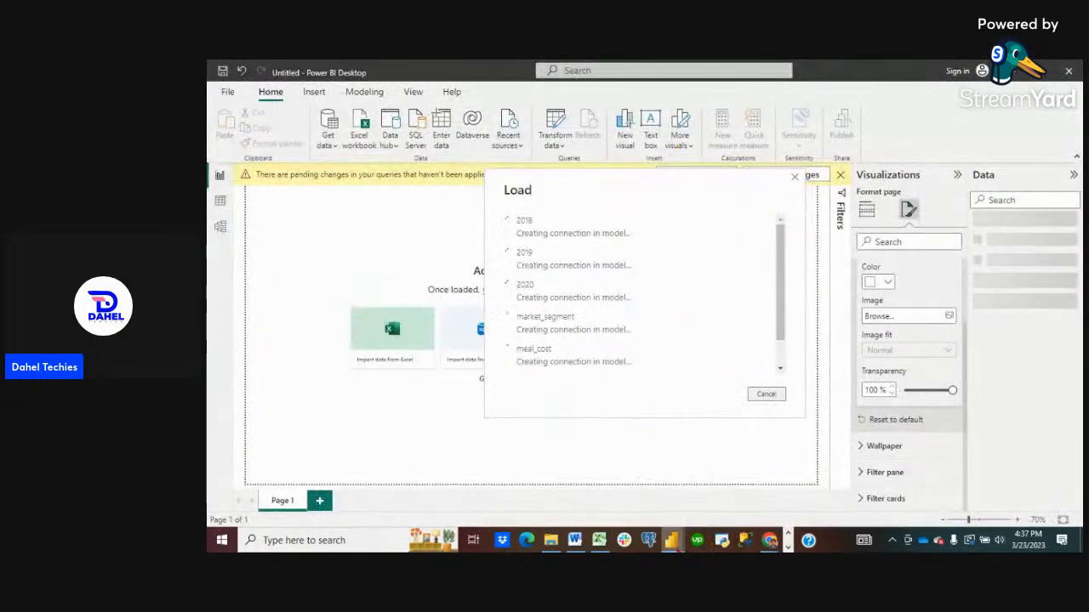
{"action": "mouse_move", "coordinate": [672, 541]}
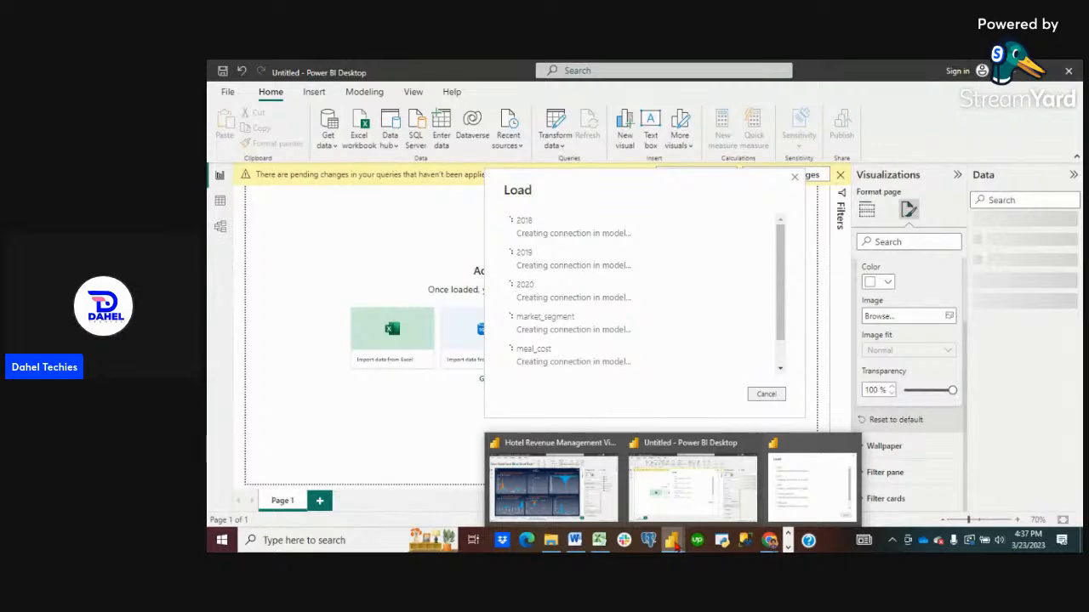
{"action": "left_click", "coordinate": [769, 541]}
{"action": "left_click", "coordinate": [884, 74]}
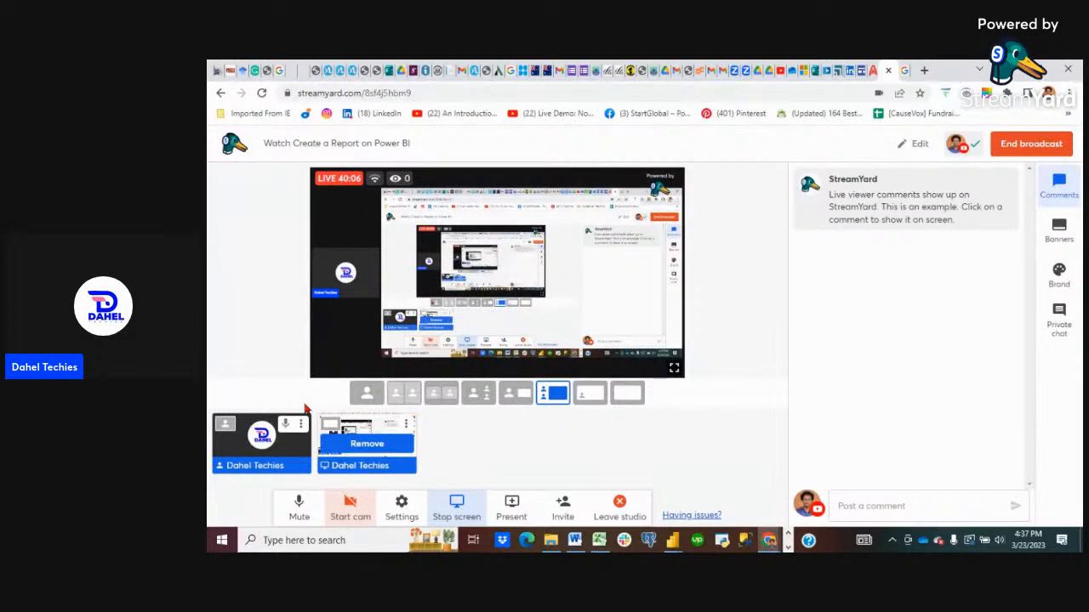
Mute the microphone and remove the shared screen from the StreamYard broadcast.
{"action": "left_click", "coordinate": [299, 508]}
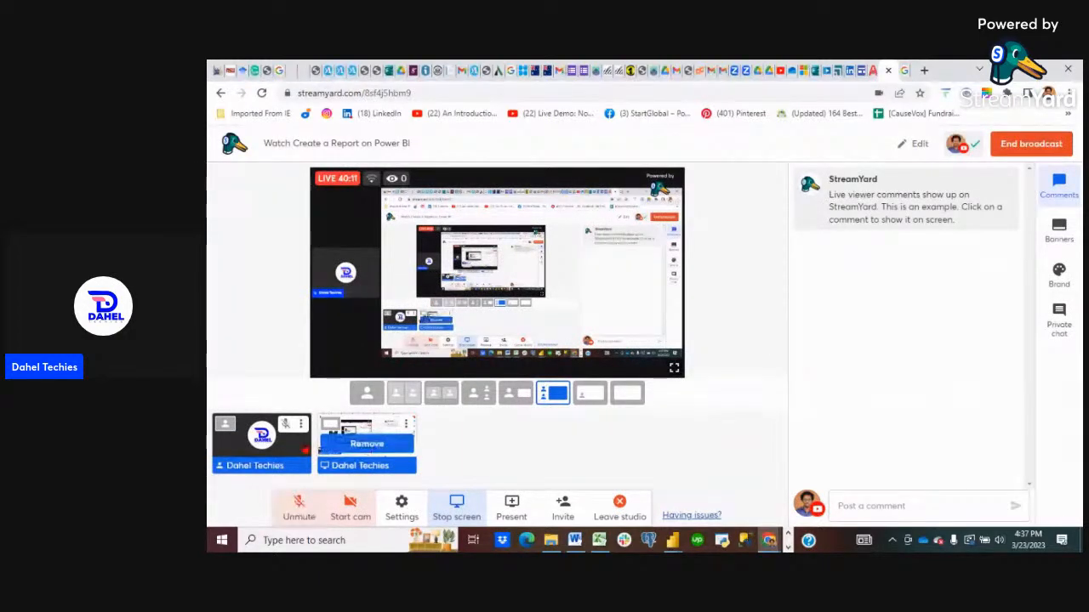
{"action": "left_click", "coordinate": [359, 448]}
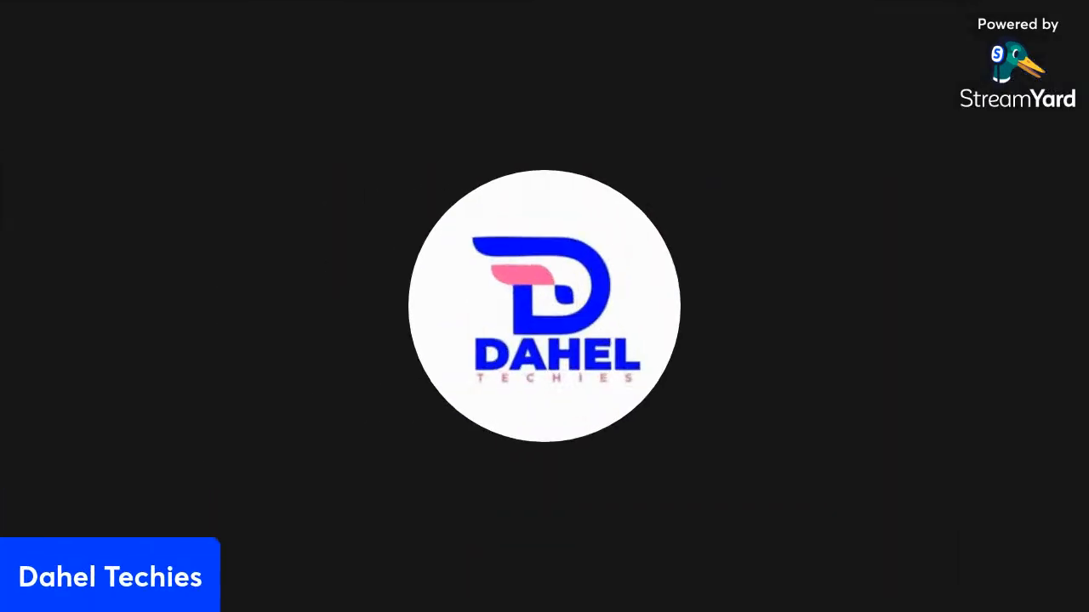
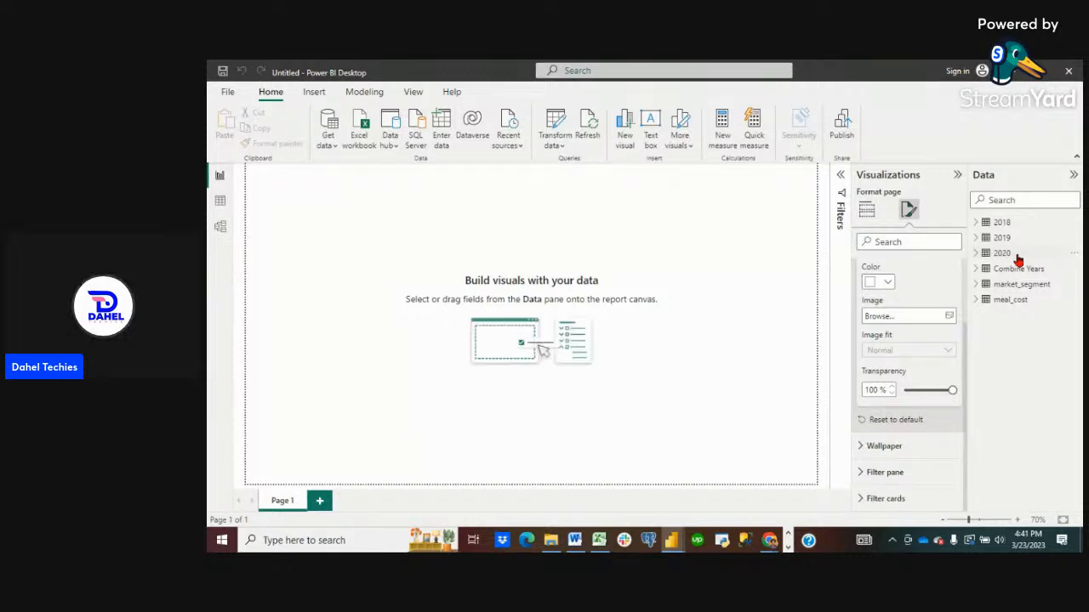
Open the report's model view and recheck the data modelling requirement in the Freelancer Interview instruction document in Word.
{"action": "mouse_move", "coordinate": [1018, 259]}
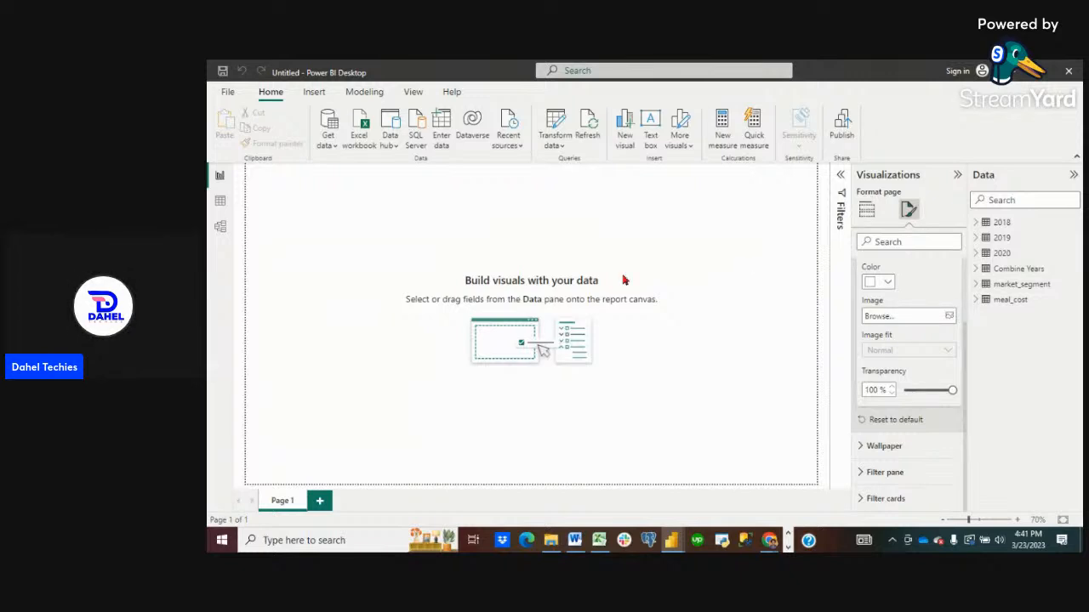
{"action": "left_click", "coordinate": [220, 228]}
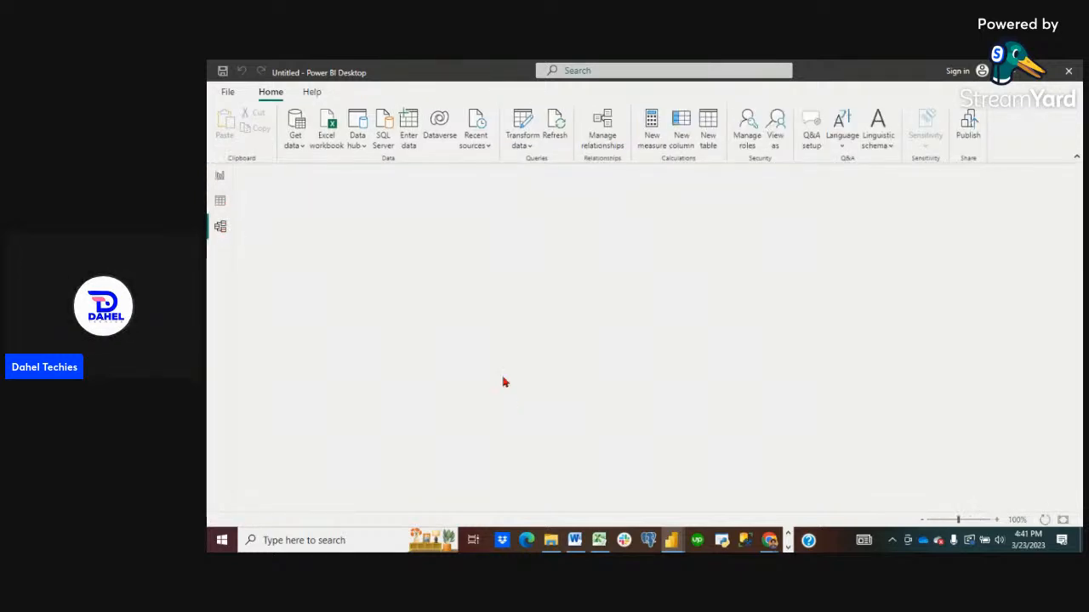
{"action": "mouse_move", "coordinate": [595, 548]}
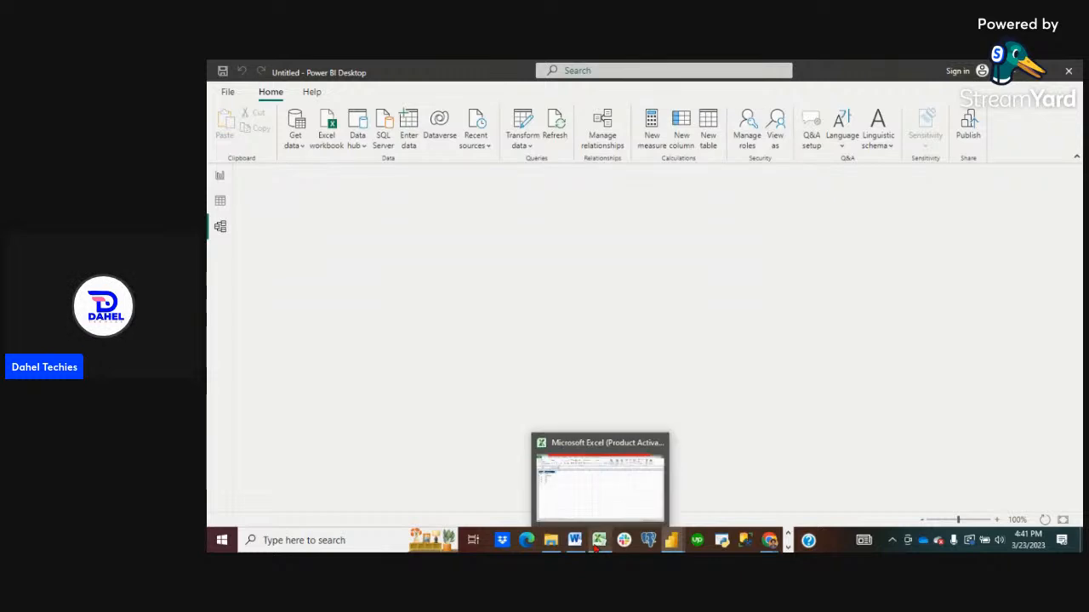
{"action": "left_click", "coordinate": [575, 540]}
{"action": "scroll", "coordinate": [596, 391], "scroll_direction": "up", "scroll_amount": 10}
{"action": "scroll", "coordinate": [589, 360], "scroll_direction": "up", "scroll_amount": 5}
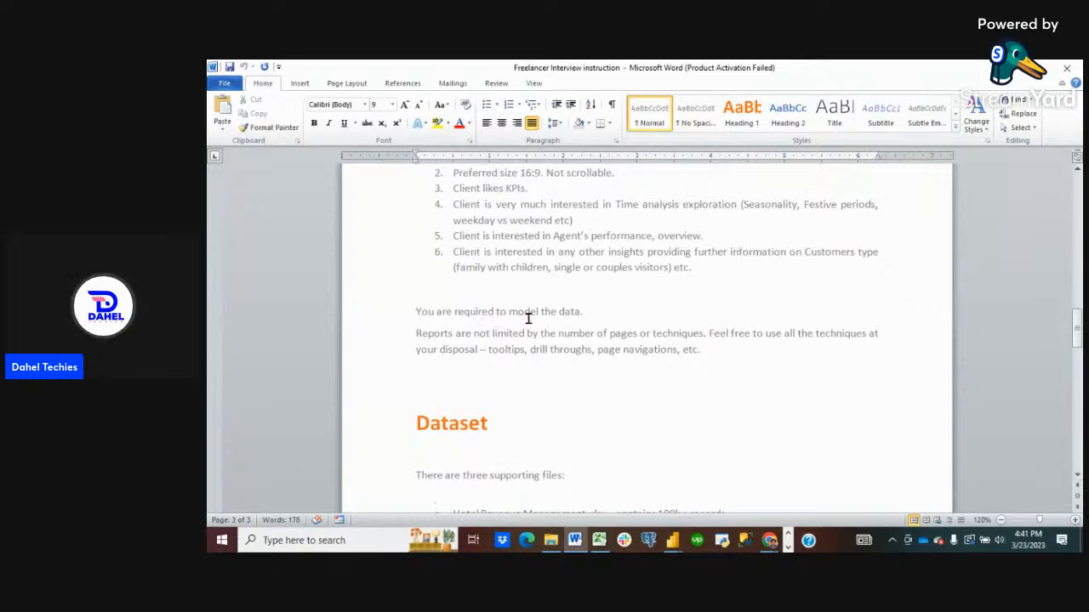
Switch back to the untitled Power BI report and move the Combine Years table farther away from the 2020 table.
{"action": "mouse_move", "coordinate": [672, 540]}
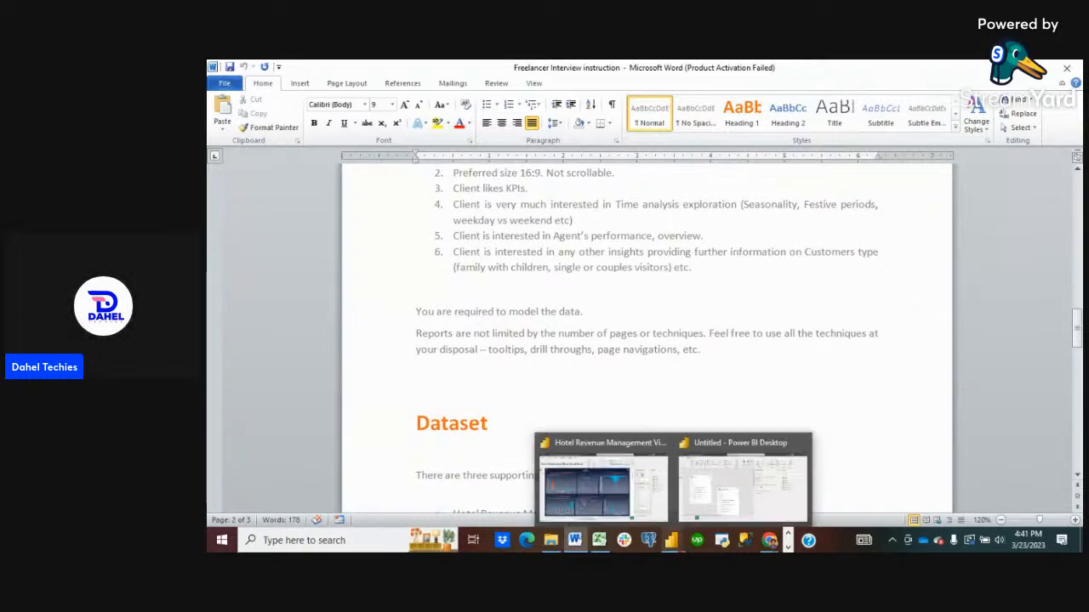
{"action": "left_click", "coordinate": [740, 481]}
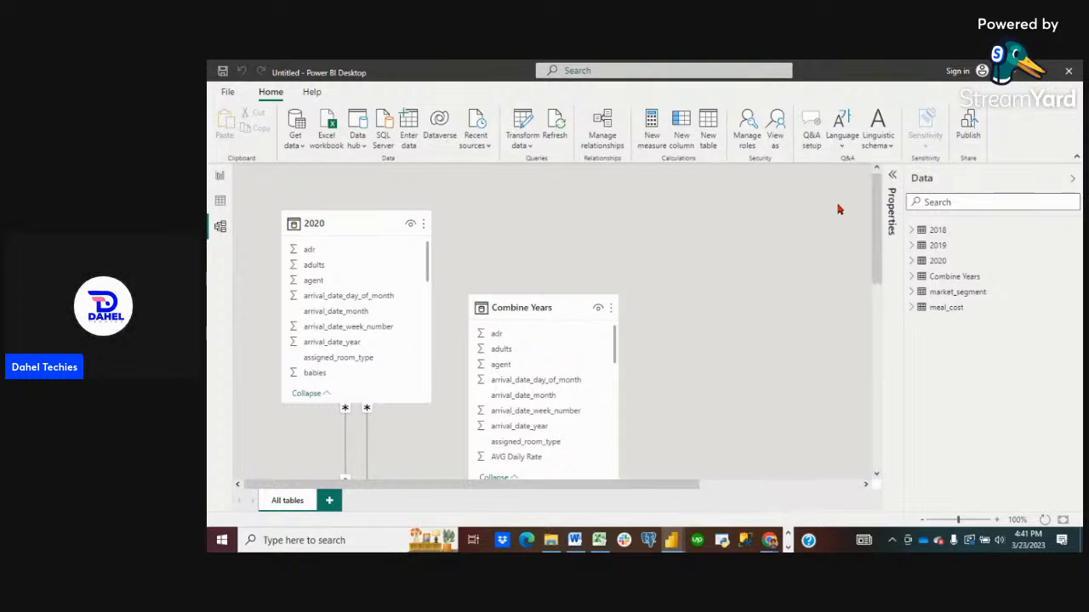
{"action": "scroll", "coordinate": [768, 235], "scroll_direction": "down", "scroll_amount": 3}
{"action": "scroll", "coordinate": [768, 235], "scroll_direction": "down", "scroll_amount": 1}
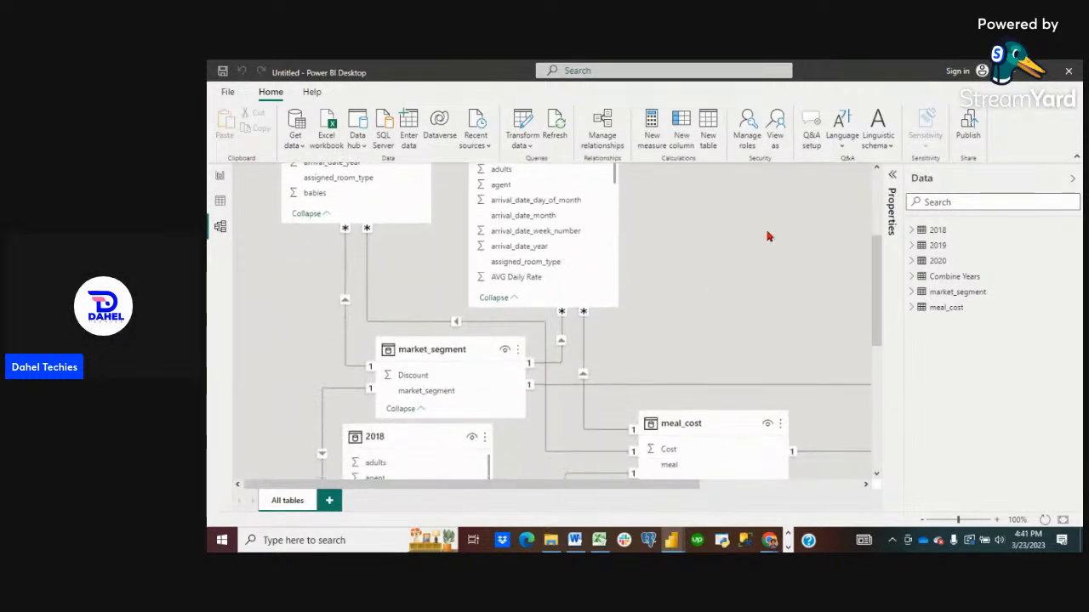
{"action": "scroll", "coordinate": [768, 235], "scroll_direction": "up", "scroll_amount": 4}
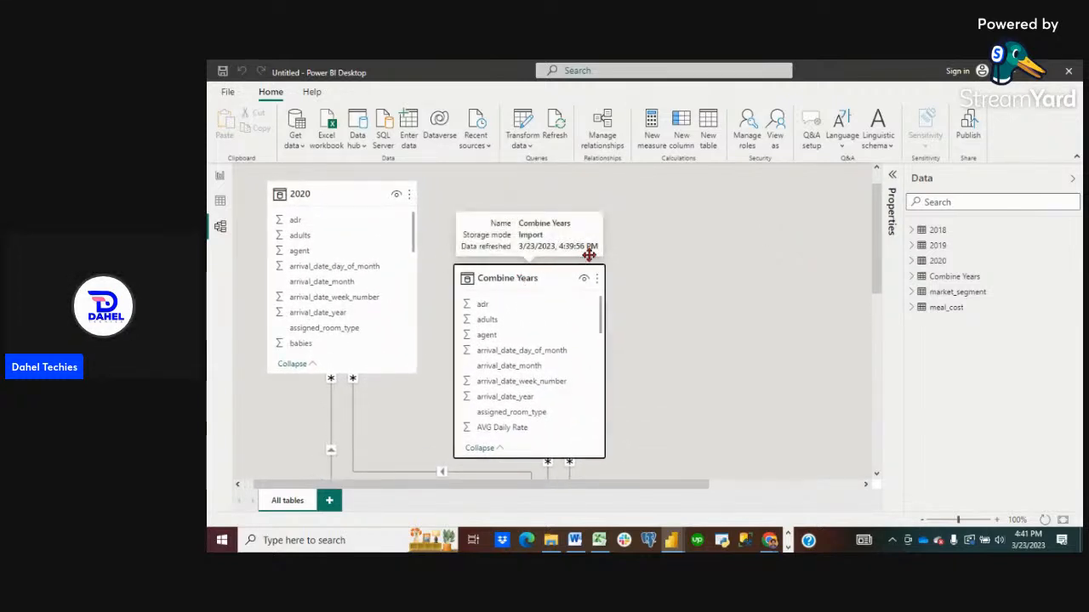
{"action": "left_click_drag", "start_coordinate": [590, 245], "coordinate": [672, 204]}
Delete the relationship between the 2020 and market_segment tables.
{"action": "scroll", "coordinate": [568, 303], "scroll_direction": "down", "scroll_amount": 4}
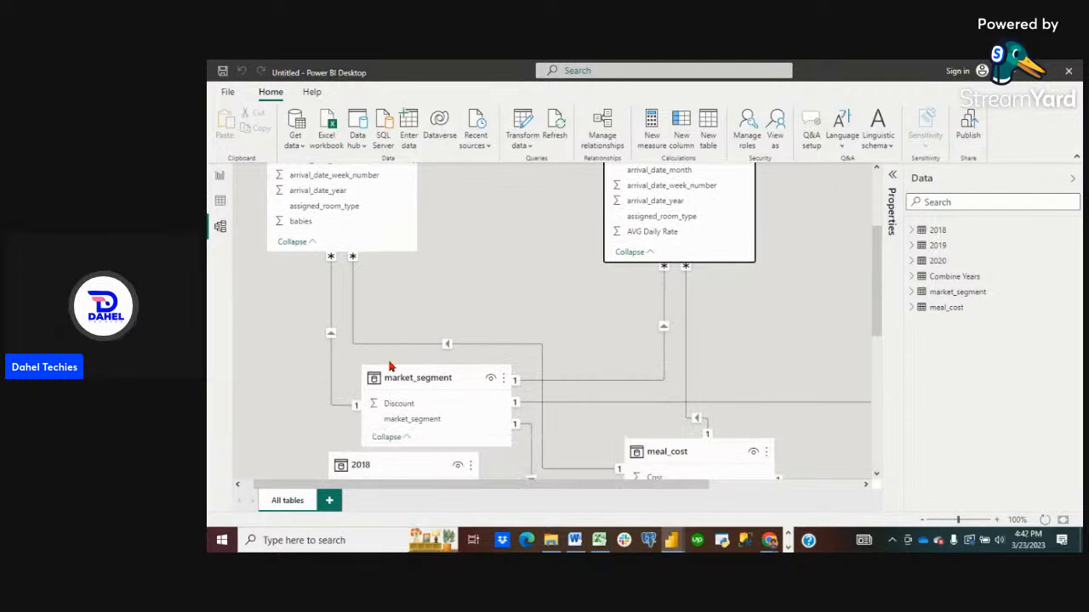
{"action": "right_click", "coordinate": [330, 336]}
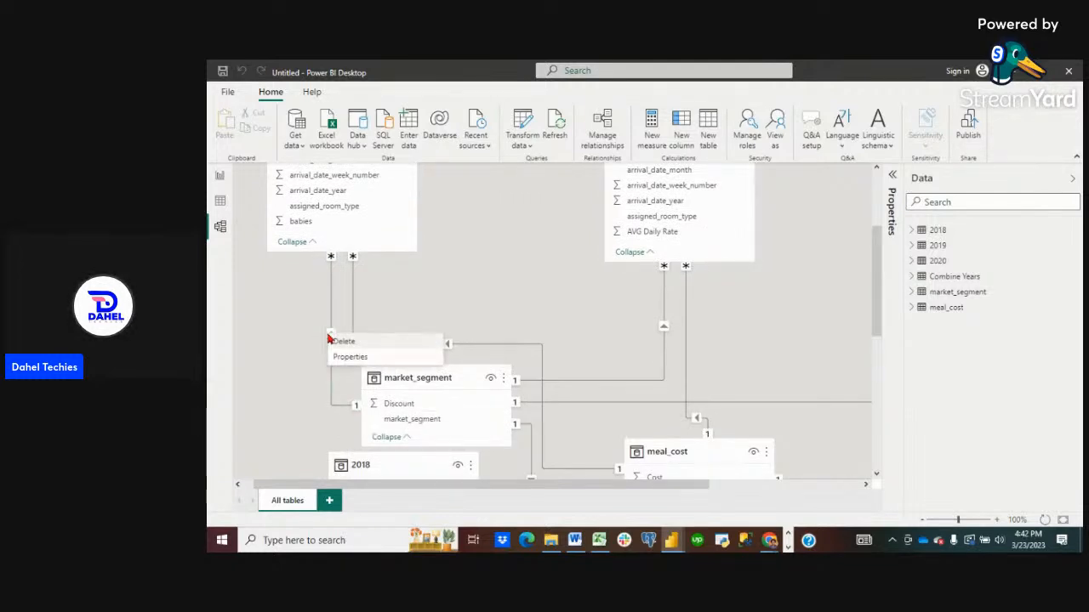
{"action": "left_click", "coordinate": [353, 345]}
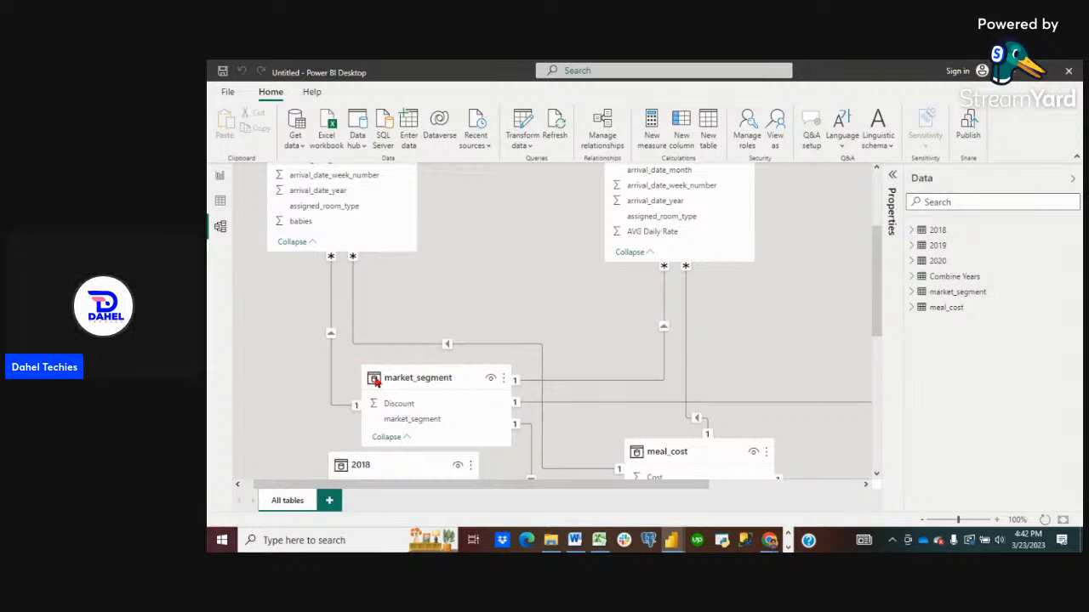
{"action": "key", "text": "Delete"}
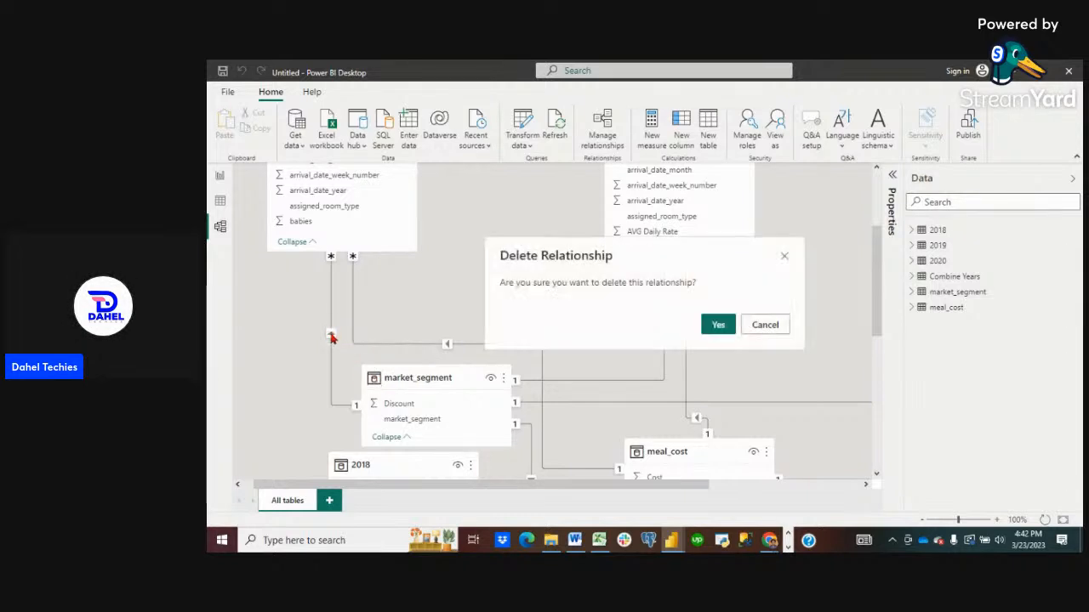
{"action": "left_click", "coordinate": [719, 328]}
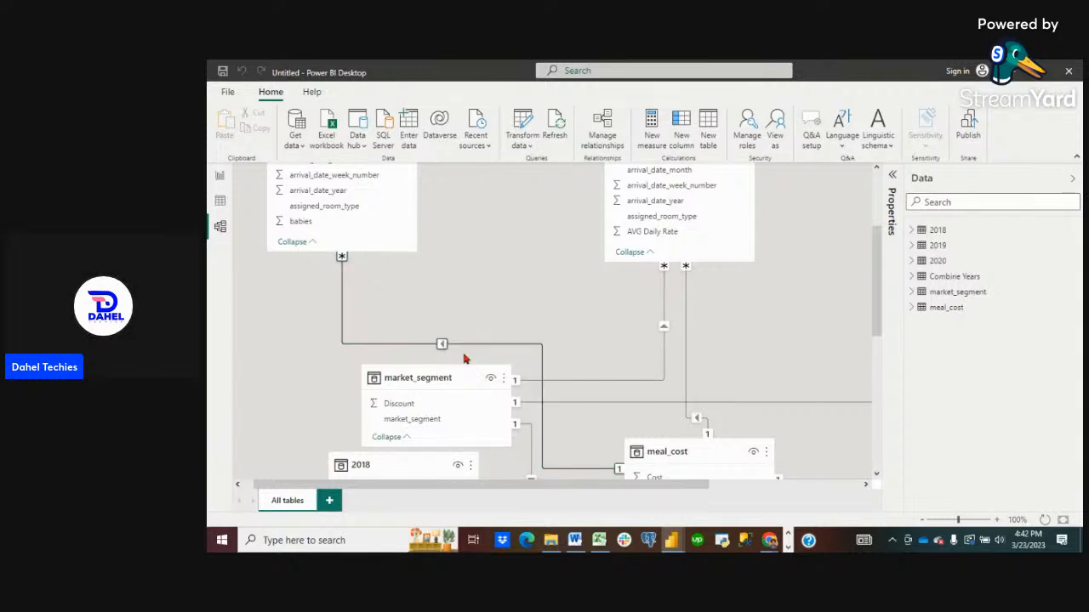
Delete the relationship between the 2020 and meal_cost tables.
{"action": "key", "text": "Delete"}
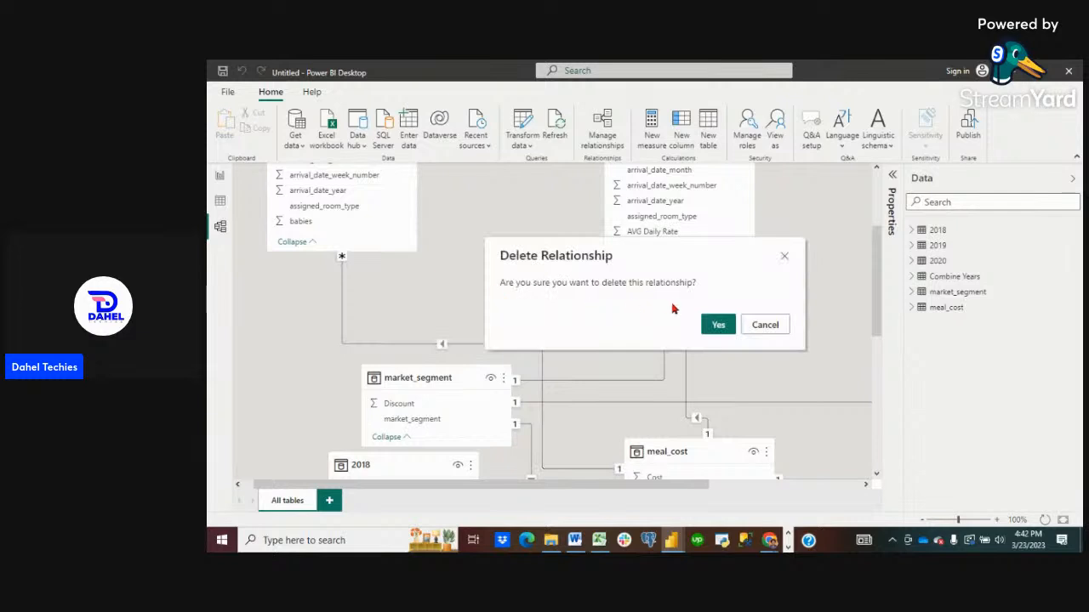
{"action": "left_click", "coordinate": [718, 331]}
{"action": "scroll", "coordinate": [479, 313], "scroll_direction": "down", "scroll_amount": 1}
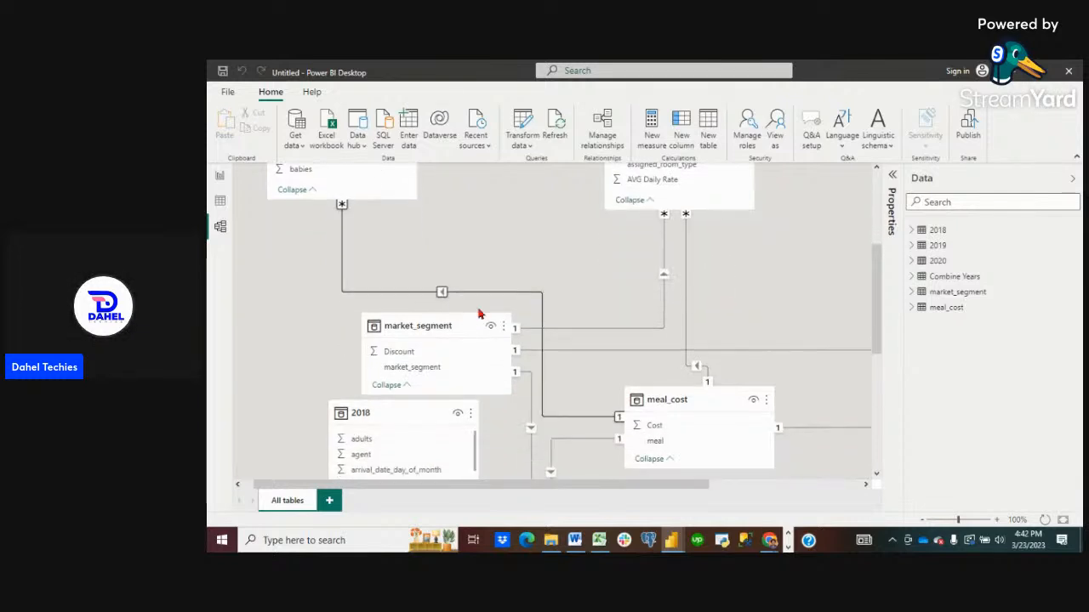
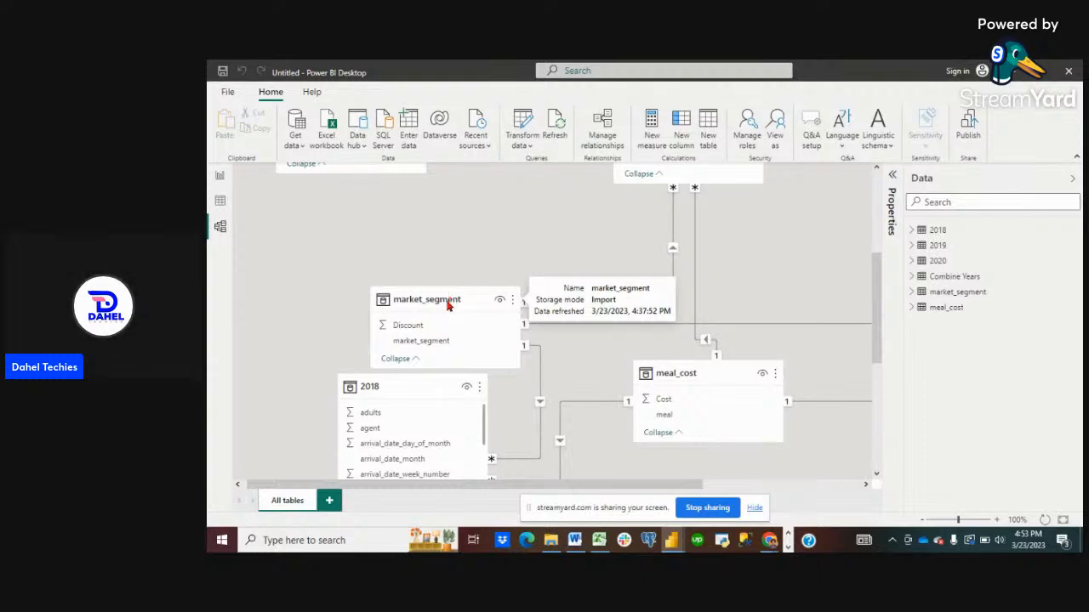
Move market_segment and meal_cost up toward Combine Years and delete the relationship between meal_cost and 2018.
{"action": "left_click_drag", "start_coordinate": [448, 304], "coordinate": [515, 217]}
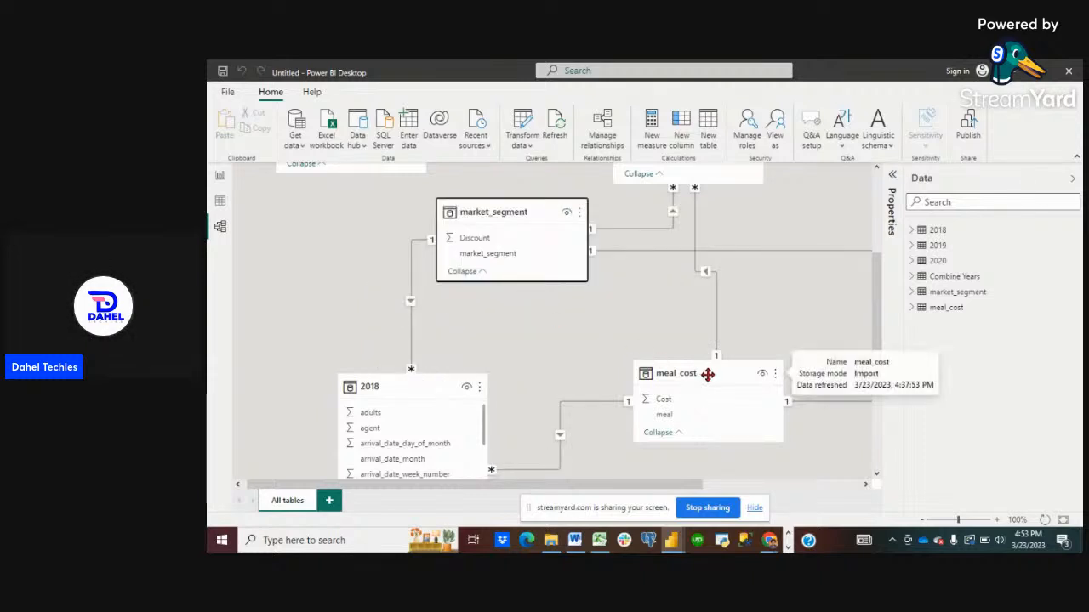
{"action": "left_click_drag", "start_coordinate": [702, 372], "coordinate": [700, 257]}
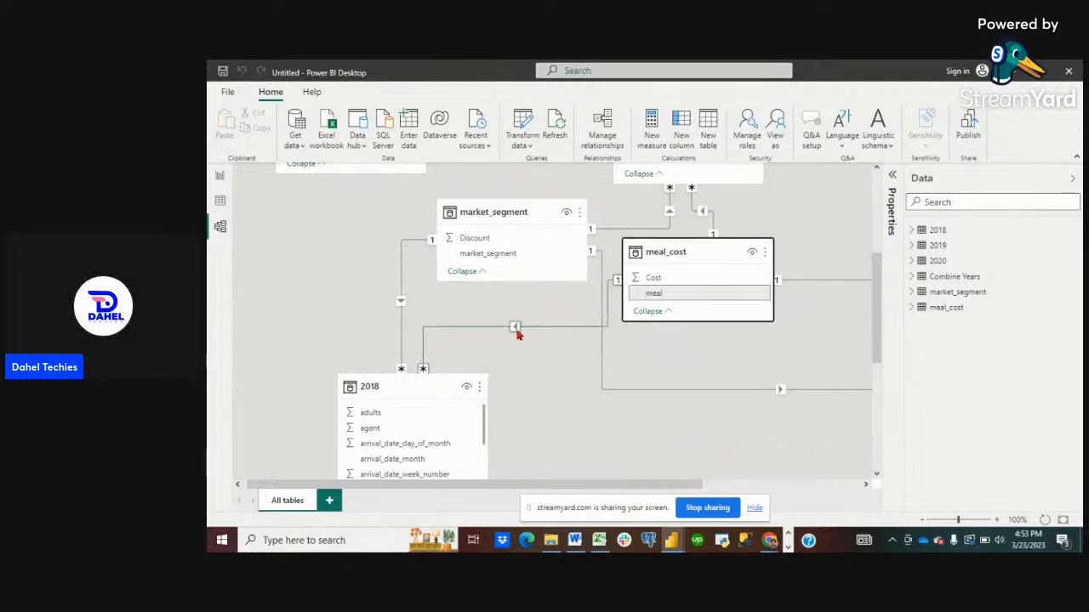
{"action": "right_click", "coordinate": [517, 333]}
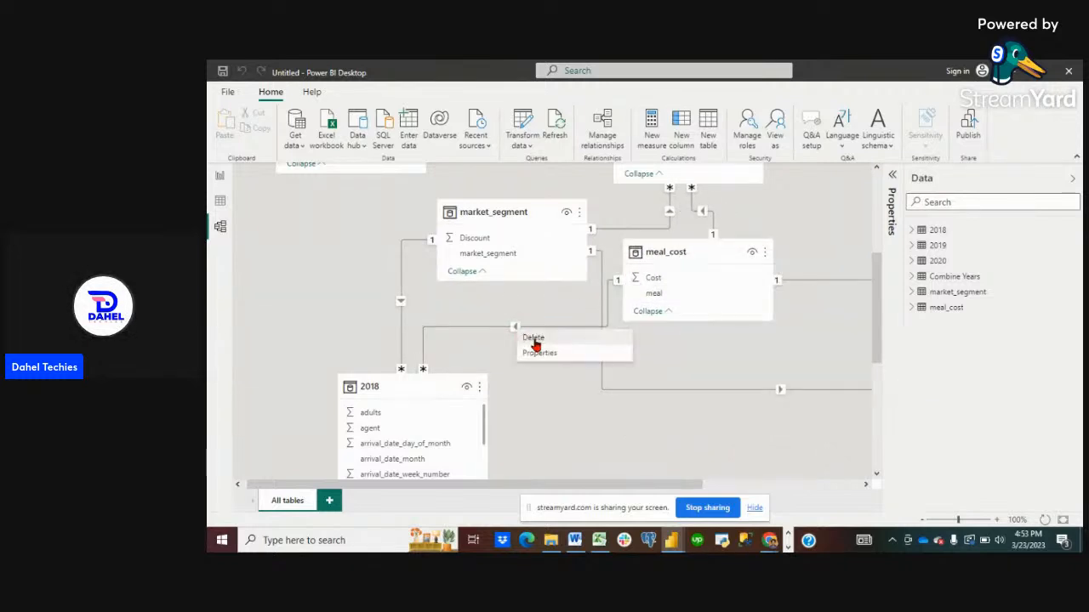
{"action": "left_click", "coordinate": [534, 339]}
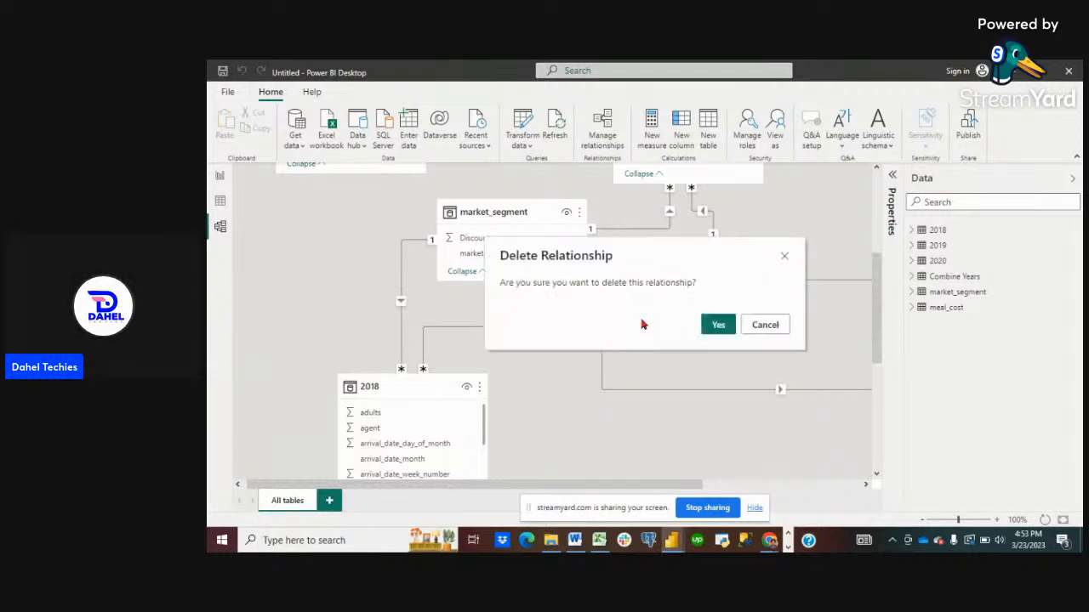
{"action": "left_click", "coordinate": [718, 324]}
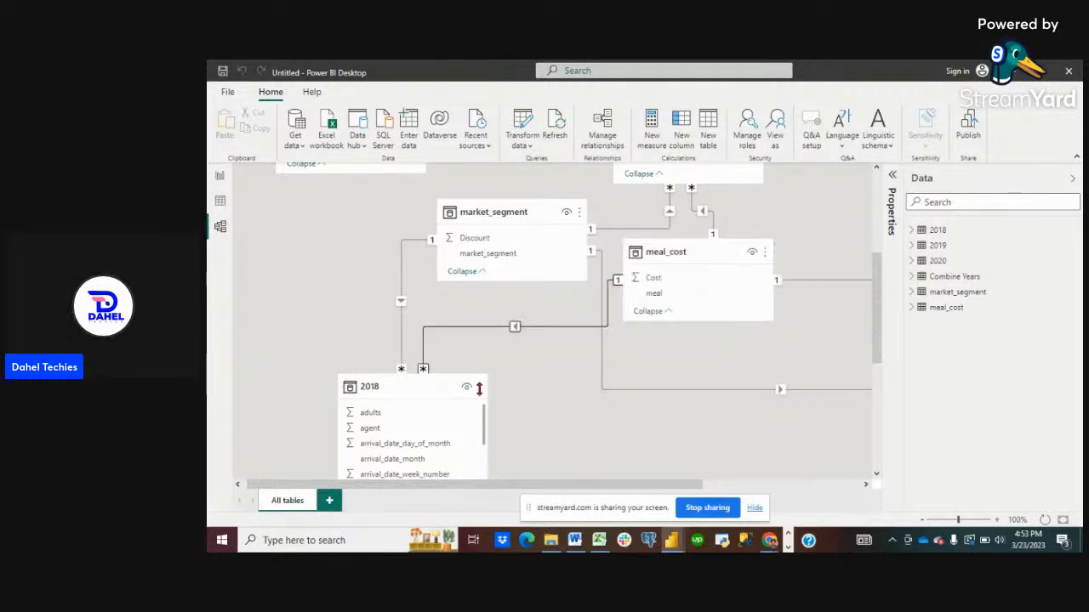
Delete the relationship between the market_segment and 2018 tables.
{"action": "double_click", "coordinate": [401, 305]}
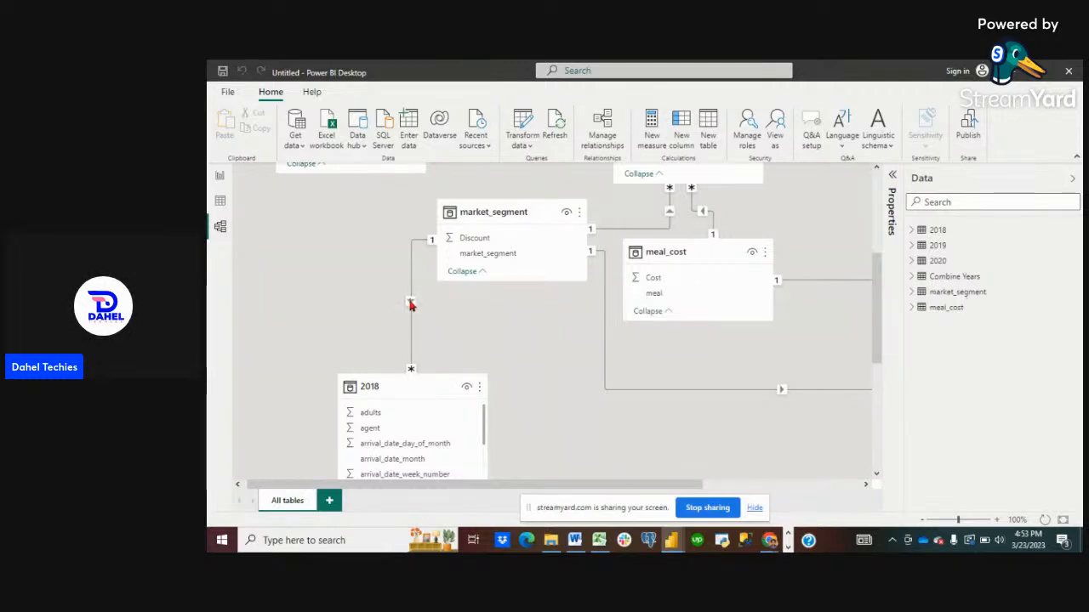
{"action": "right_click", "coordinate": [410, 305]}
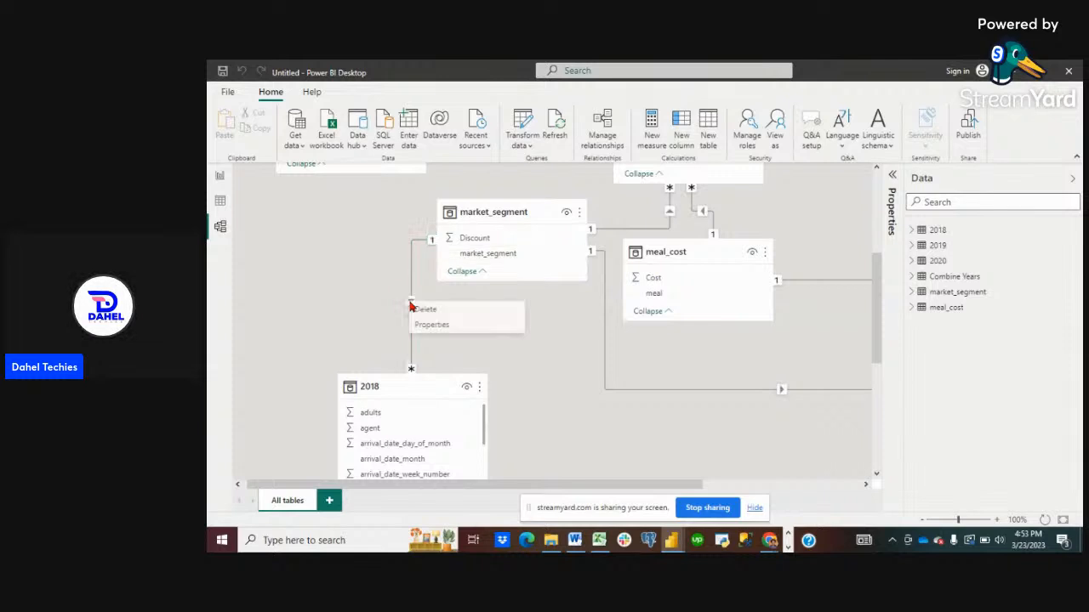
{"action": "left_click", "coordinate": [427, 310]}
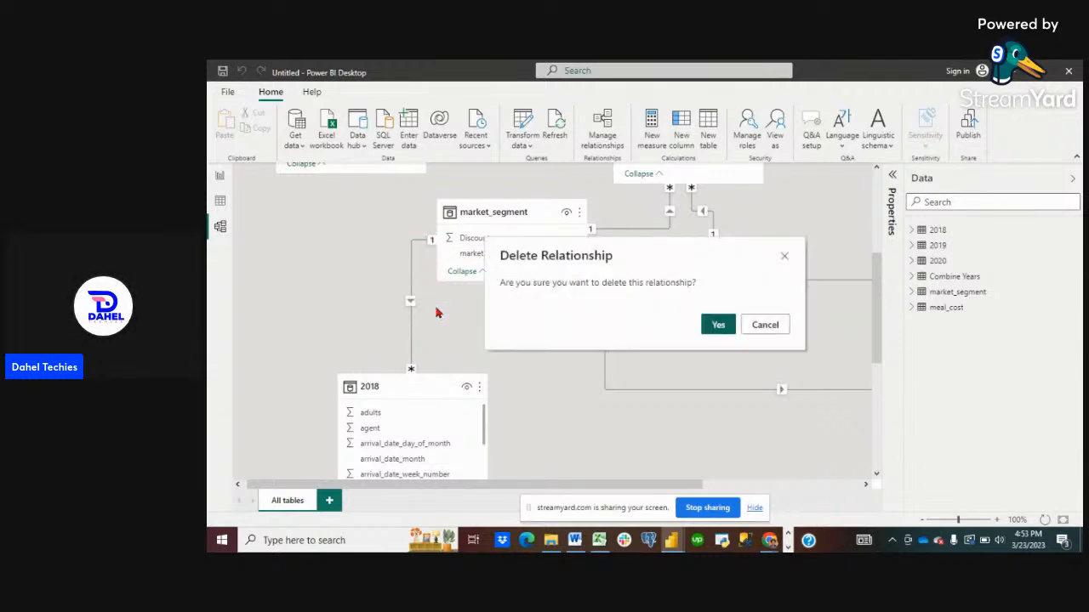
{"action": "left_click", "coordinate": [717, 324]}
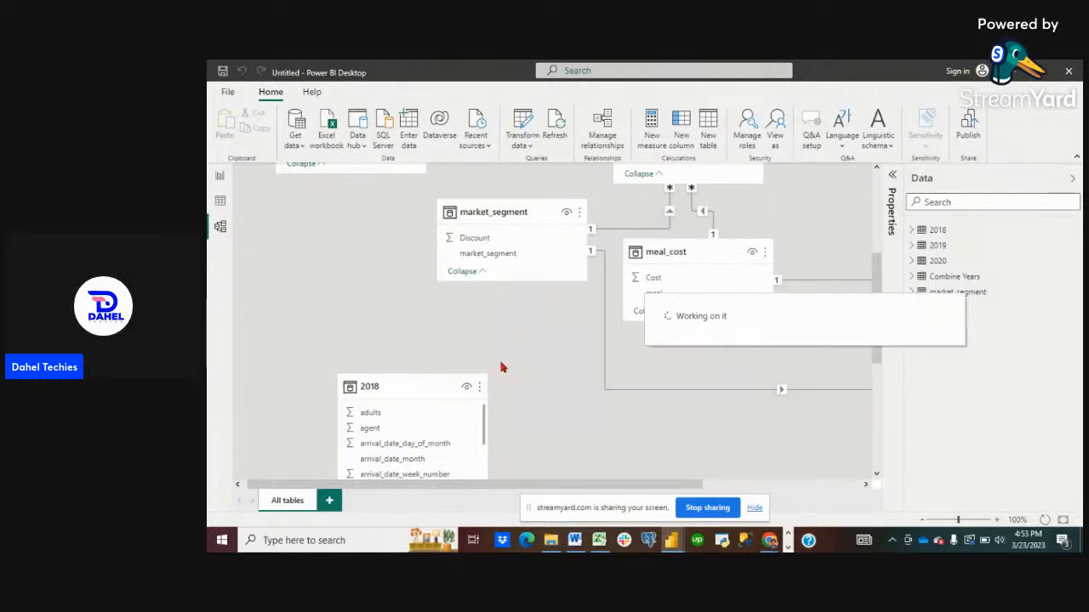
Move the Combine Years table above market_segment and place meal_cost beside Combine Years.
{"action": "scroll", "coordinate": [502, 366], "scroll_direction": "up", "scroll_amount": 5}
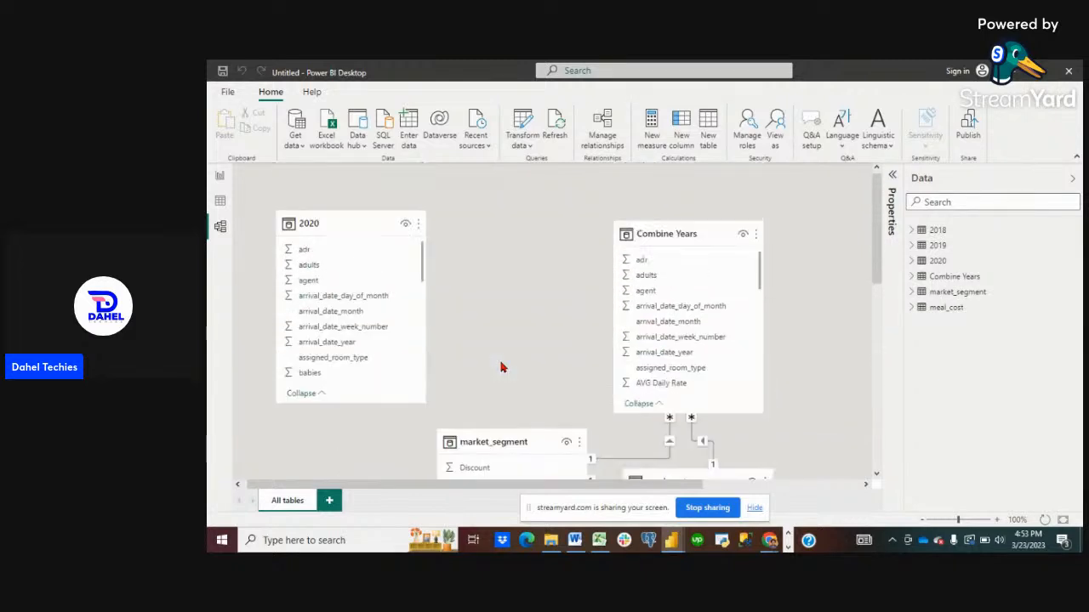
{"action": "left_click_drag", "start_coordinate": [659, 231], "coordinate": [526, 221]}
{"action": "scroll", "coordinate": [697, 336], "scroll_direction": "down", "scroll_amount": 3}
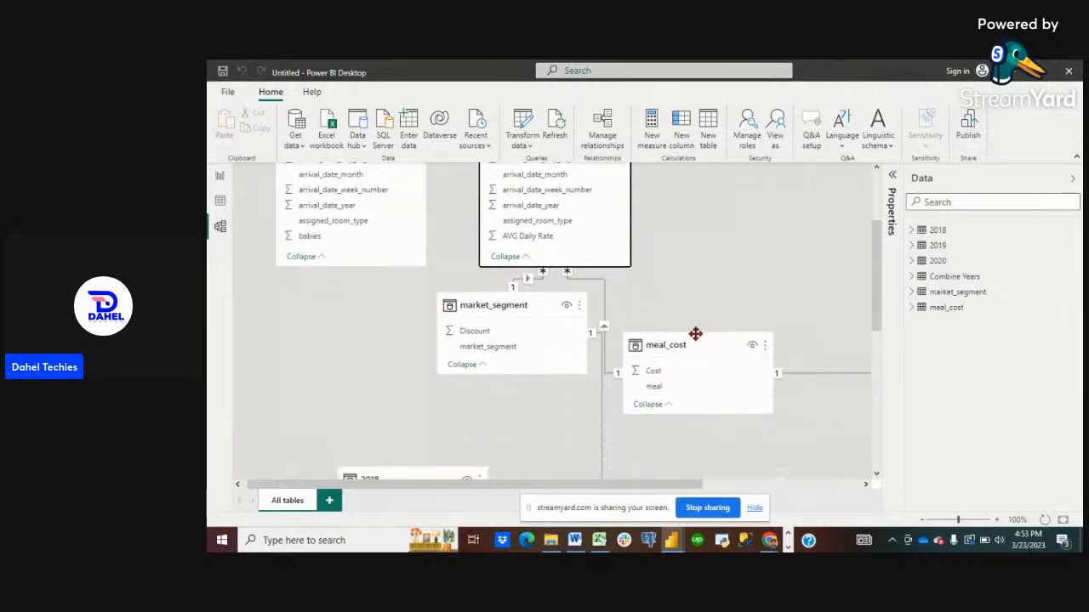
{"action": "left_click_drag", "start_coordinate": [692, 353], "coordinate": [712, 210]}
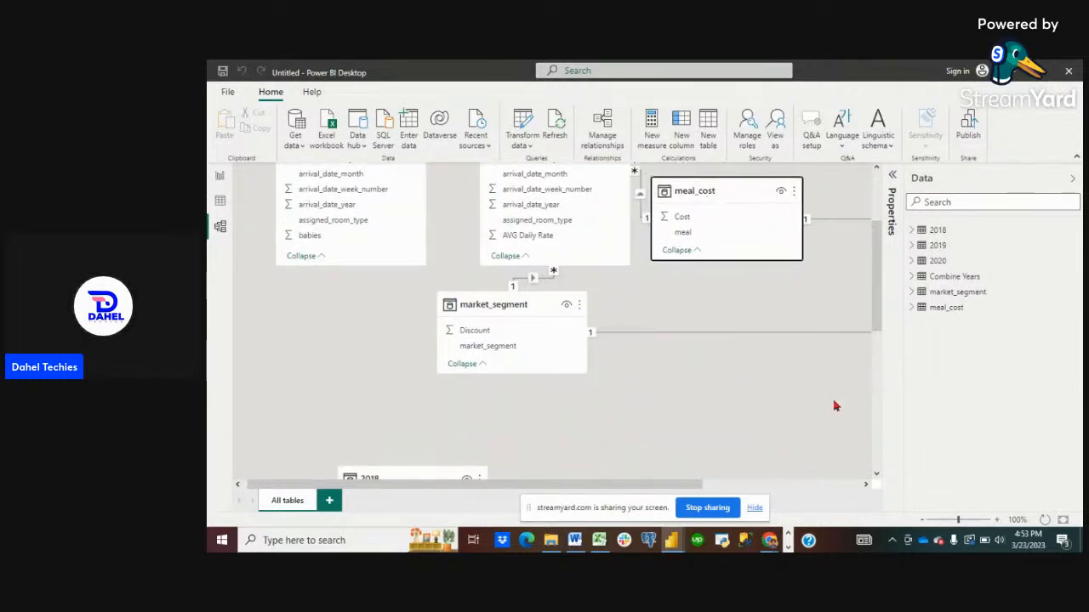
Move the 2019 table closer to the 2018 table and delete the relationship between market_segment and 2019.
{"action": "scroll", "coordinate": [834, 406], "scroll_direction": "right", "scroll_amount": 5}
{"action": "scroll", "coordinate": [834, 406], "scroll_direction": "down", "scroll_amount": 3}
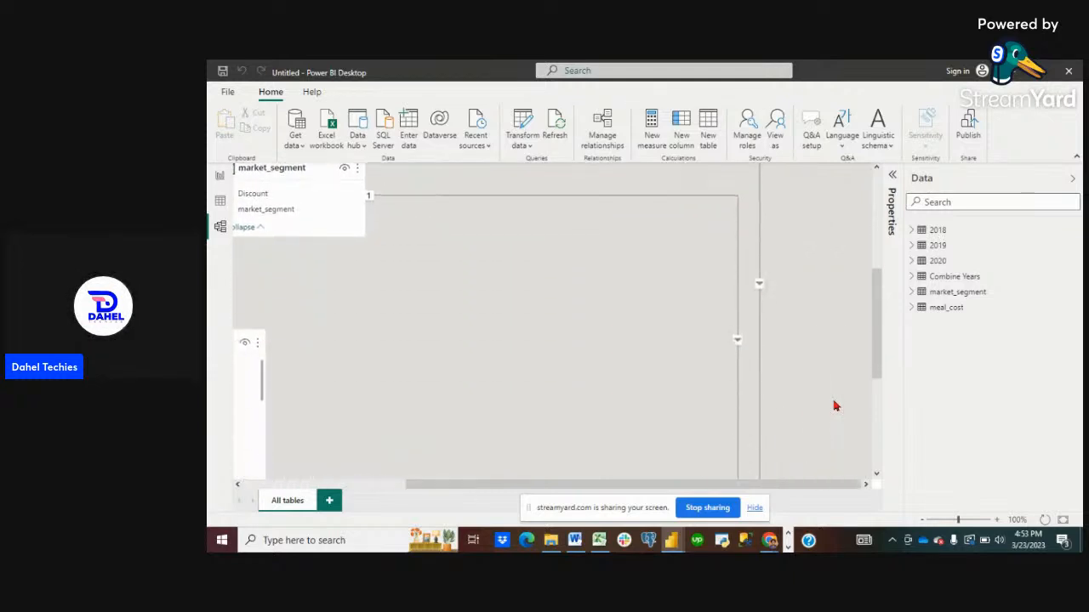
{"action": "scroll", "coordinate": [834, 406], "scroll_direction": "down", "scroll_amount": 5}
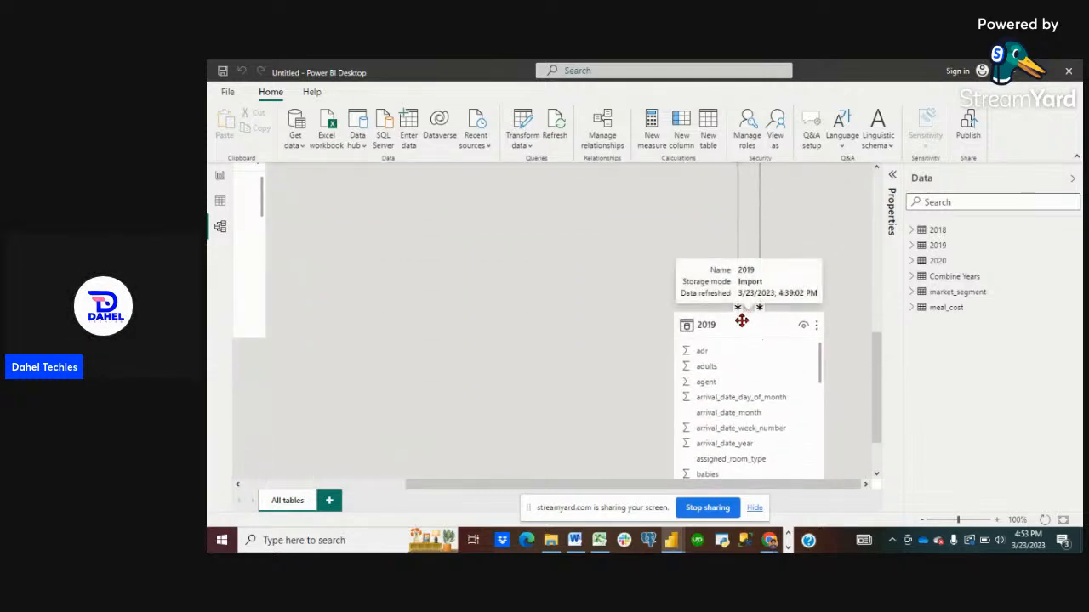
{"action": "left_click_drag", "start_coordinate": [741, 320], "coordinate": [618, 250]}
{"action": "scroll", "coordinate": [621, 257], "scroll_direction": "up", "scroll_amount": 5}
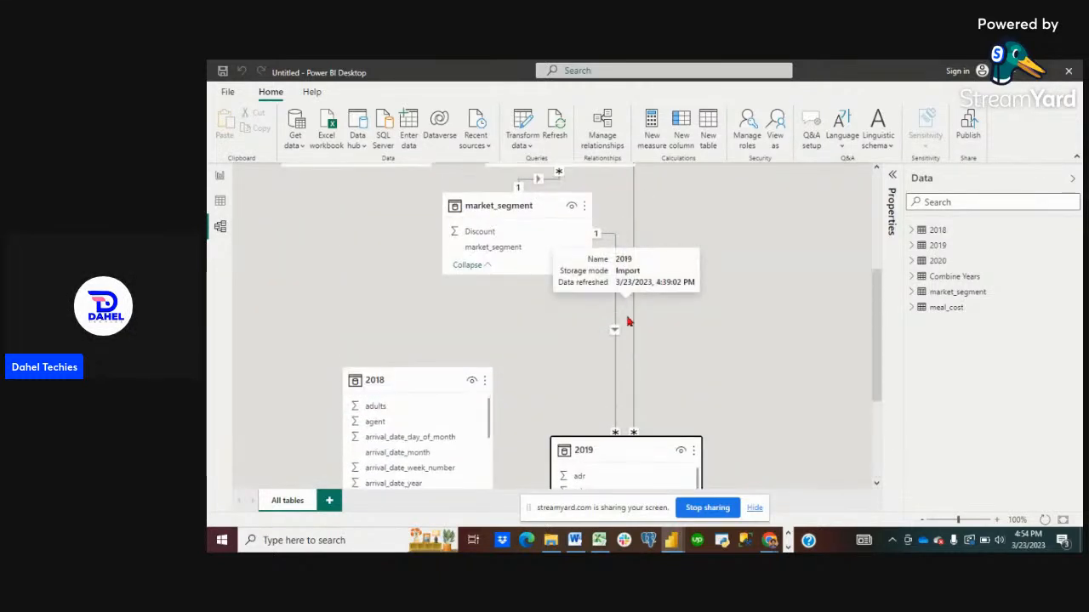
{"action": "right_click", "coordinate": [615, 332]}
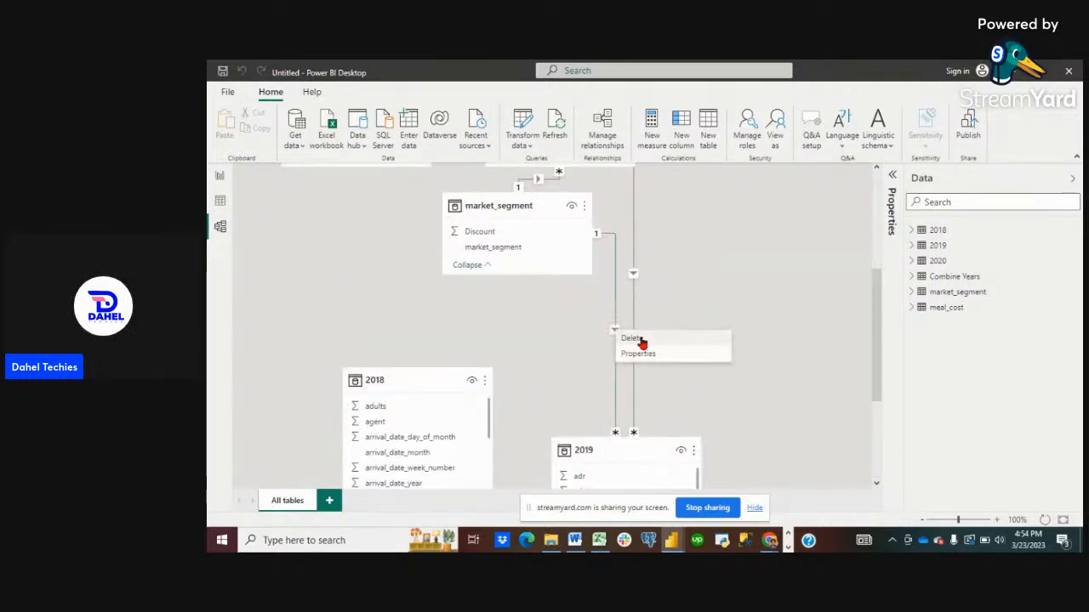
{"action": "left_click", "coordinate": [641, 341]}
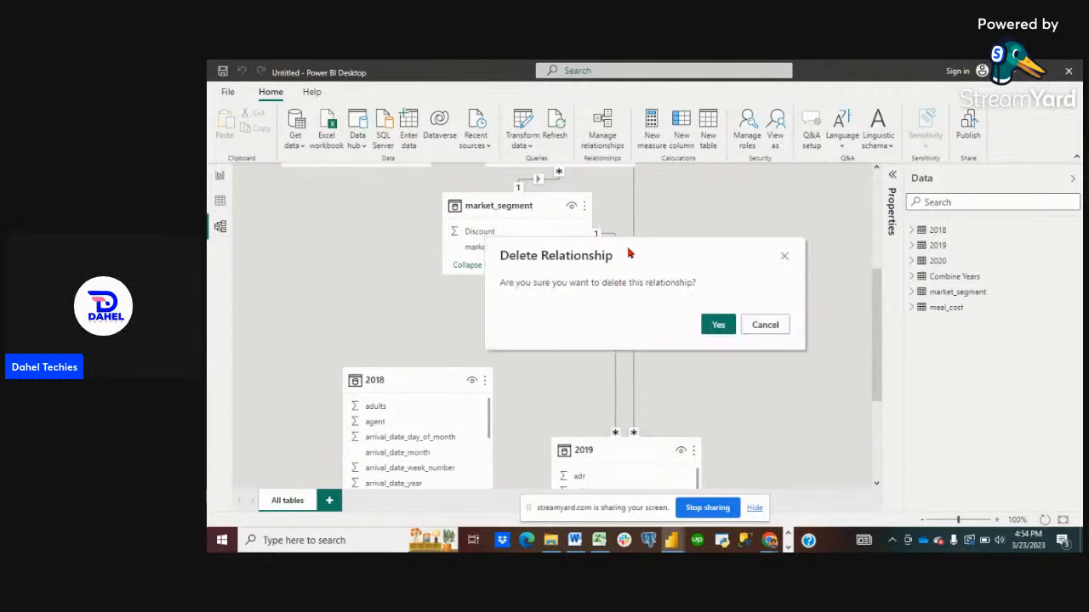
{"action": "left_click", "coordinate": [718, 323]}
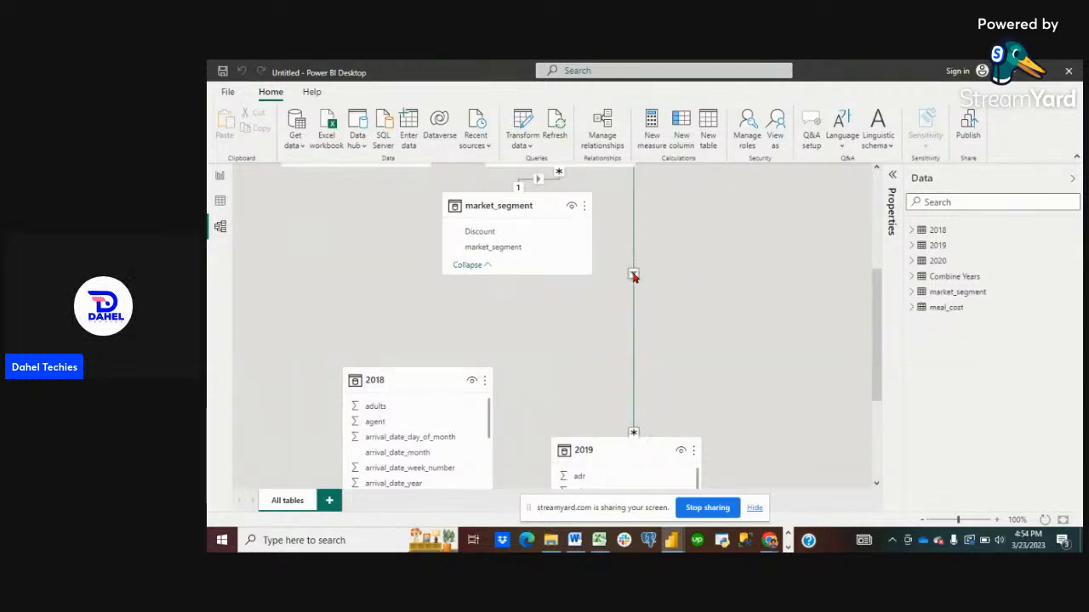
Delete the relationship between the meal_cost and 2019 tables.
{"action": "right_click", "coordinate": [633, 275]}
{"action": "left_click", "coordinate": [652, 284]}
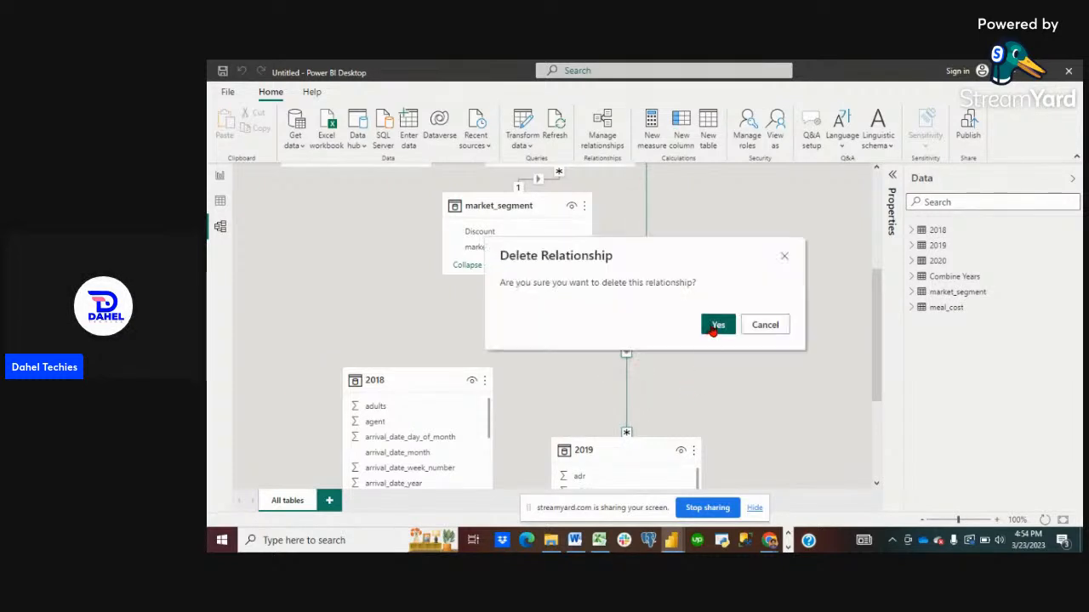
{"action": "left_click", "coordinate": [717, 326]}
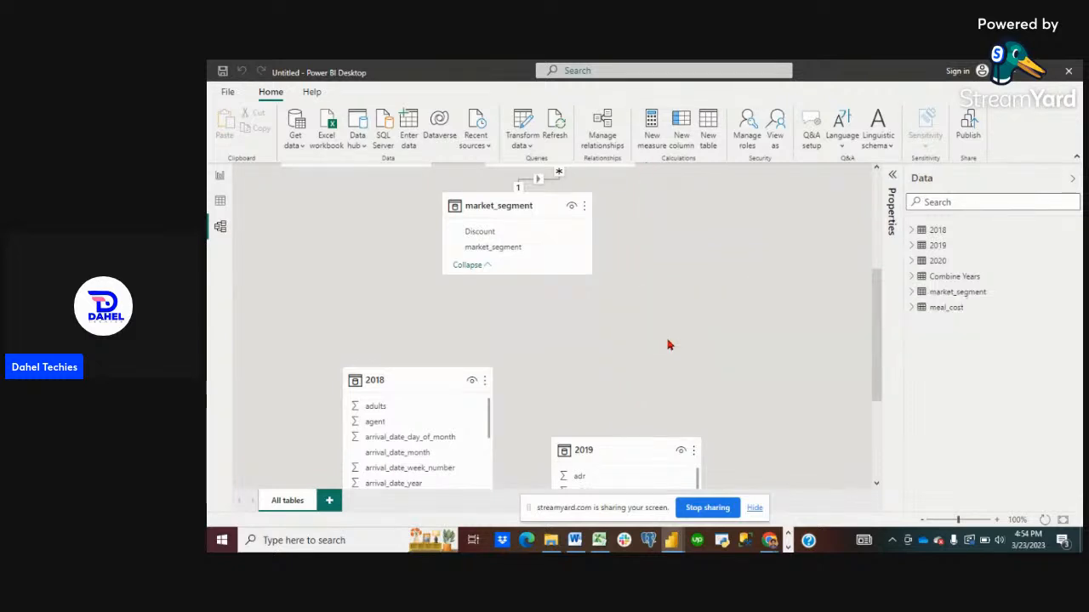
Examine how Combine Years relates to market_segment and meal_cost, checking its field list for the matching market_segment and meal columns.
{"action": "scroll", "coordinate": [668, 344], "scroll_direction": "up", "scroll_amount": 5}
{"action": "scroll", "coordinate": [670, 342], "scroll_direction": "down", "scroll_amount": 1}
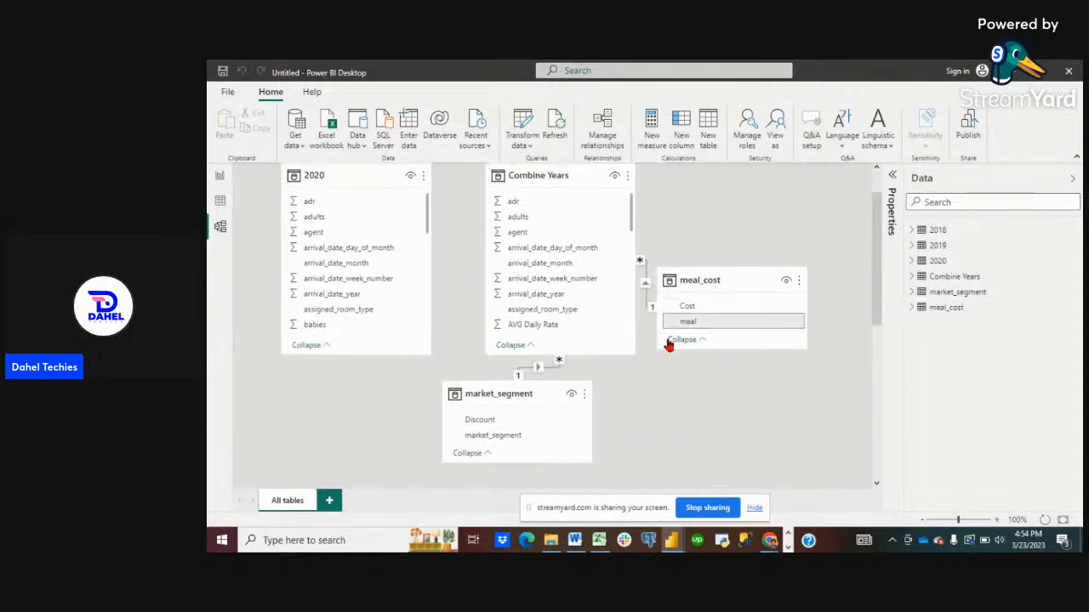
{"action": "scroll", "coordinate": [595, 349], "scroll_direction": "up", "scroll_amount": 2}
{"action": "scroll", "coordinate": [562, 383], "scroll_direction": "down", "scroll_amount": 1}
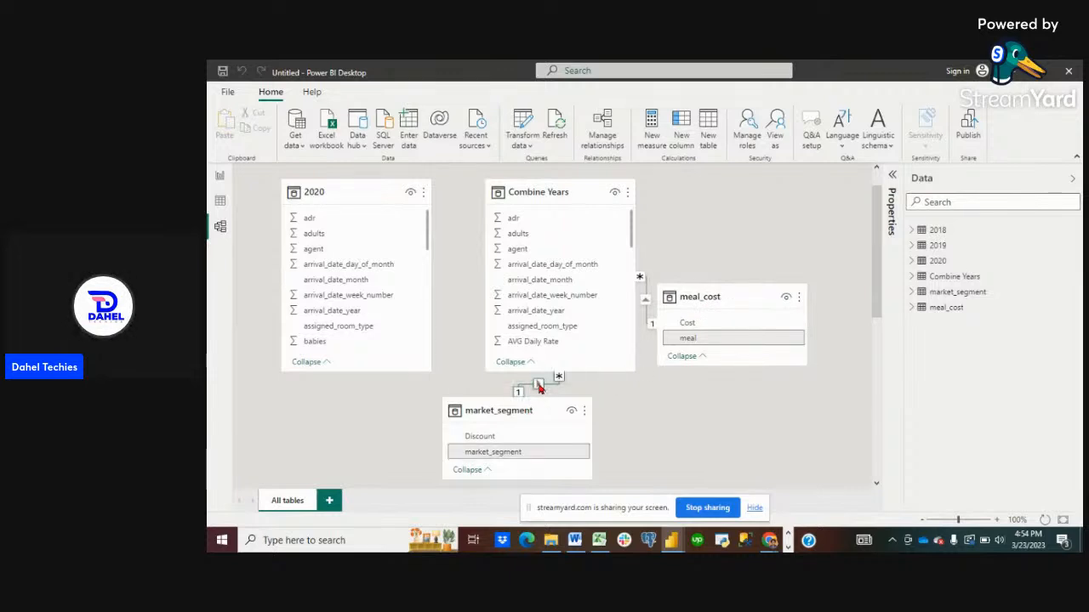
{"action": "scroll", "coordinate": [549, 353], "scroll_direction": "down", "scroll_amount": 4}
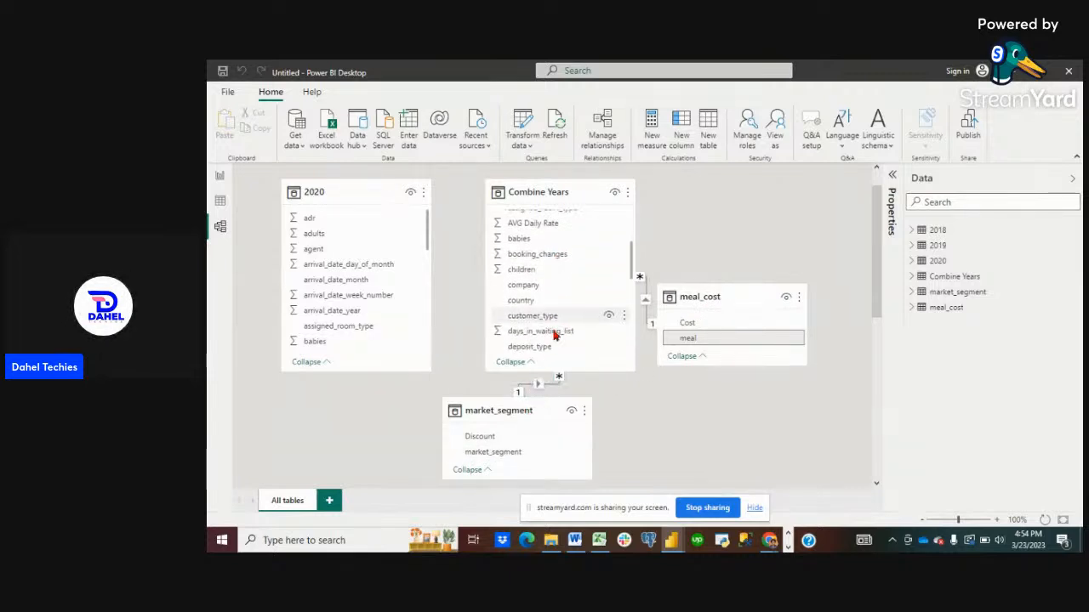
{"action": "scroll", "coordinate": [553, 334], "scroll_direction": "down", "scroll_amount": 5}
{"action": "scroll", "coordinate": [551, 307], "scroll_direction": "up", "scroll_amount": 4}
{"action": "scroll", "coordinate": [545, 268], "scroll_direction": "down", "scroll_amount": 8}
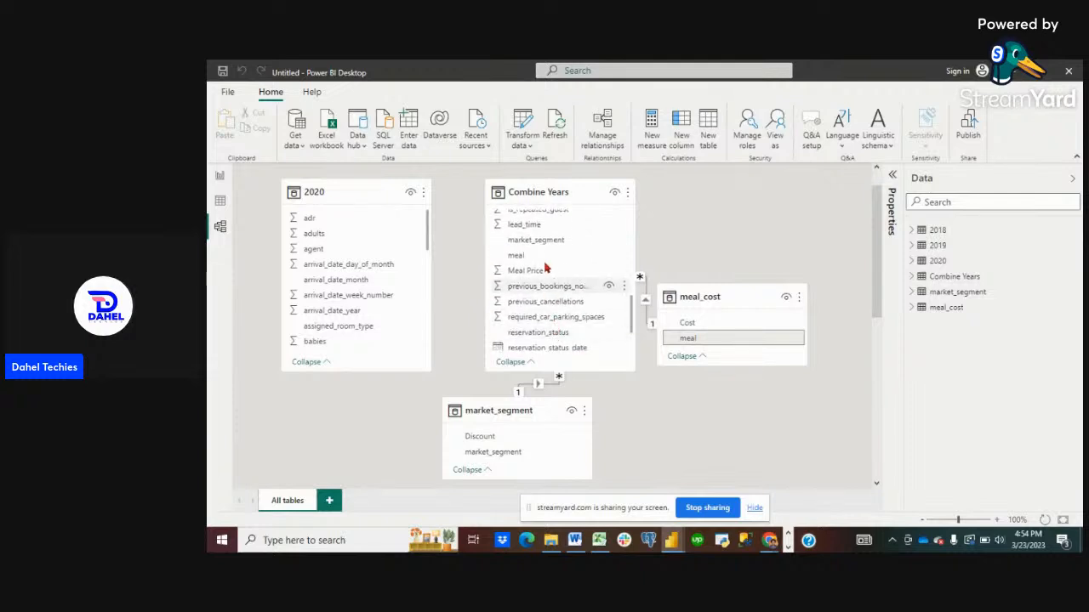
{"action": "scroll", "coordinate": [544, 226], "scroll_direction": "up", "scroll_amount": 3}
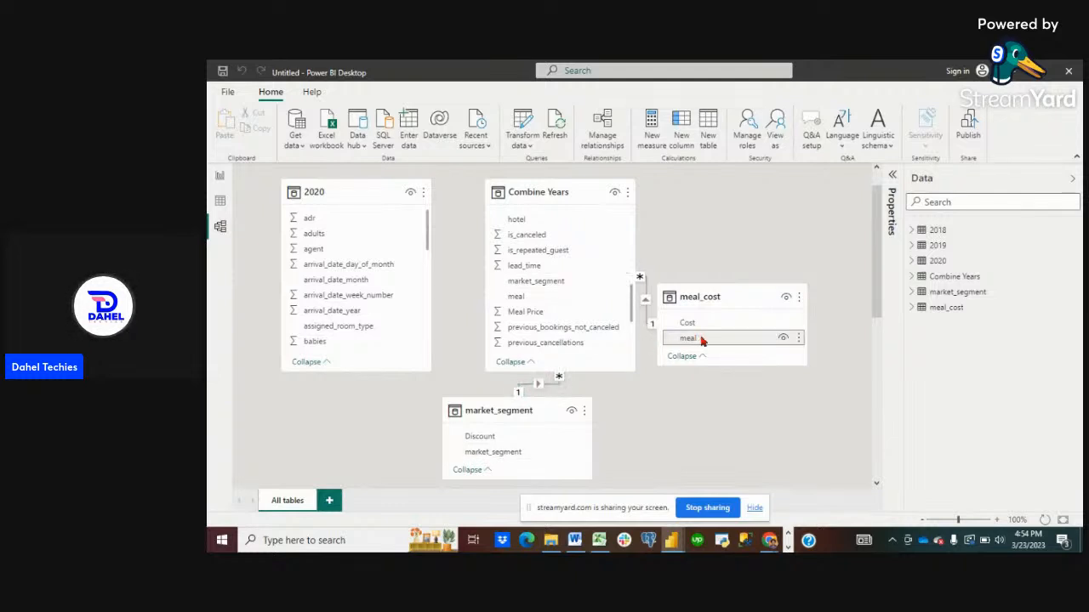
{"action": "scroll", "coordinate": [554, 285], "scroll_direction": "down", "scroll_amount": 6}
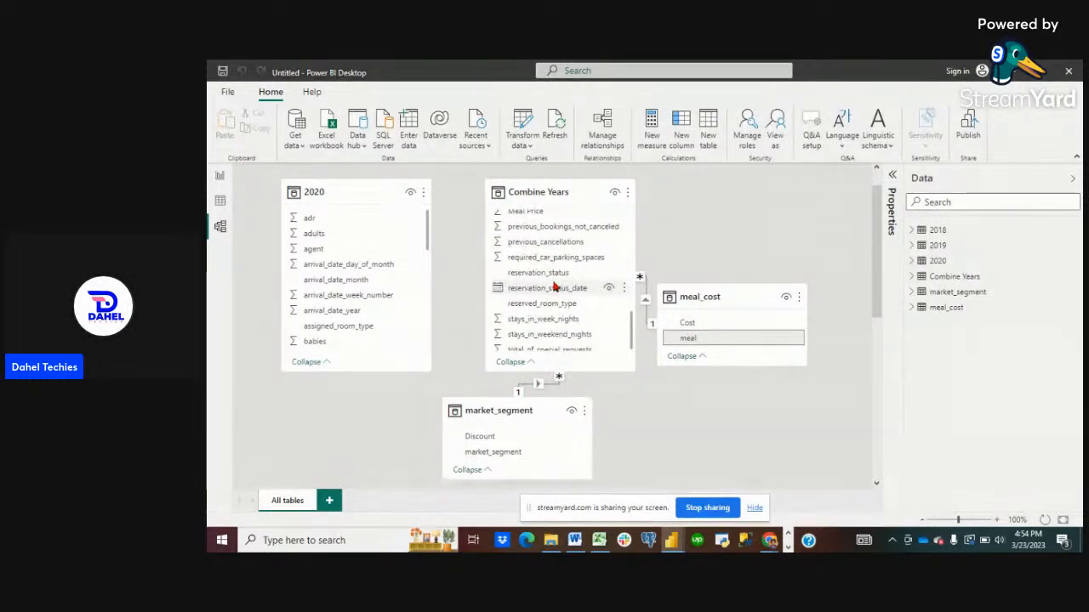
{"action": "left_click", "coordinate": [694, 337]}
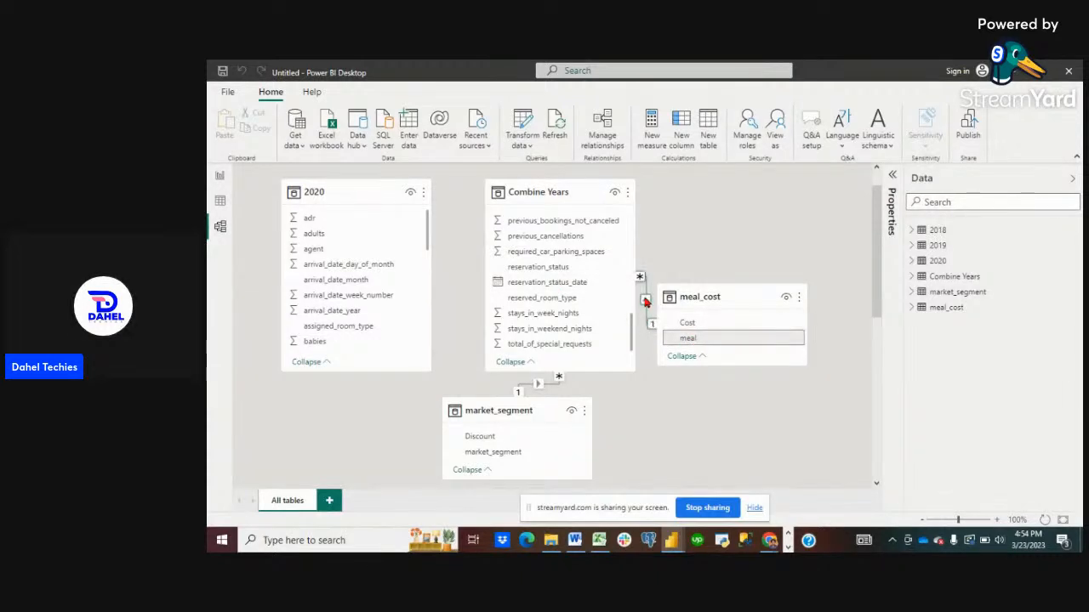
{"action": "scroll", "coordinate": [554, 305], "scroll_direction": "down", "scroll_amount": 1}
{"action": "scroll", "coordinate": [554, 305], "scroll_direction": "up", "scroll_amount": 2}
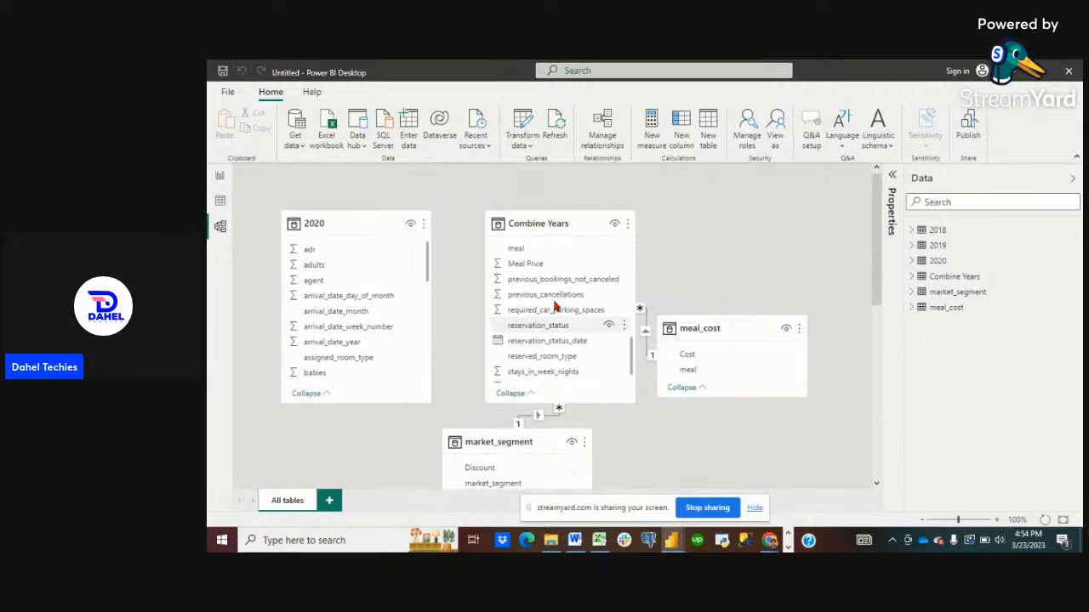
{"action": "scroll", "coordinate": [554, 304], "scroll_direction": "up", "scroll_amount": 4}
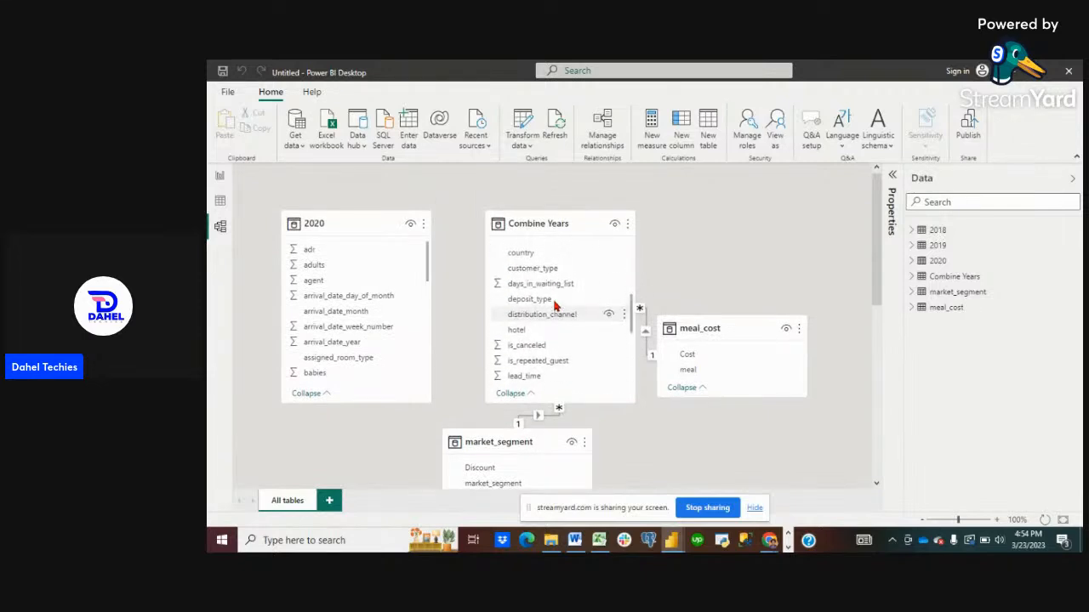
Examine the fields of the Combine Years table in the model diagram, including those related to meal_cost and market_segment.
{"action": "scroll", "coordinate": [553, 305], "scroll_direction": "up", "scroll_amount": 6}
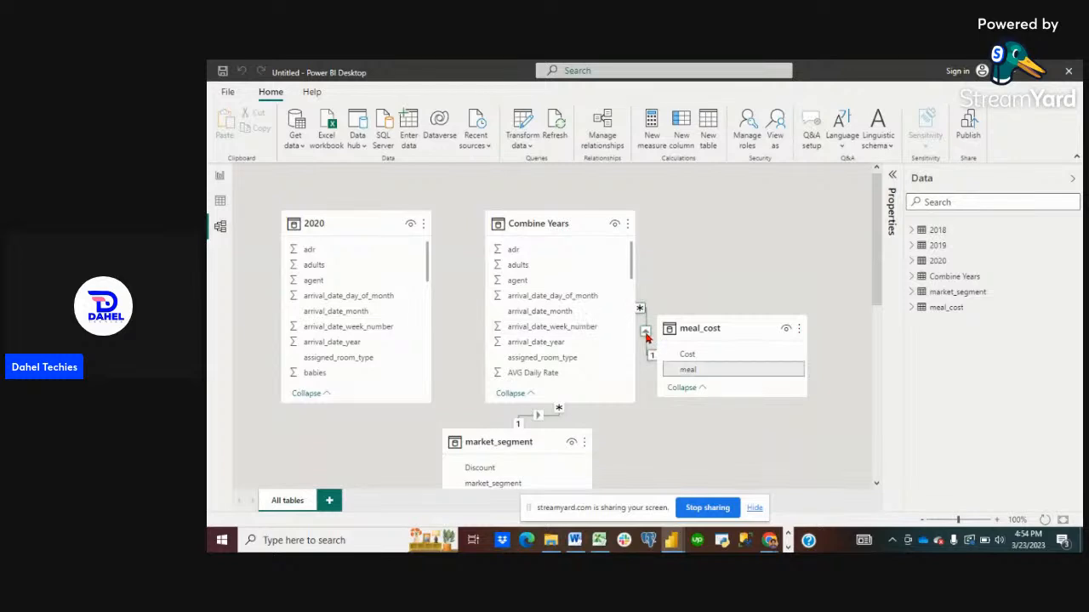
{"action": "scroll", "coordinate": [591, 322], "scroll_direction": "down", "scroll_amount": 4}
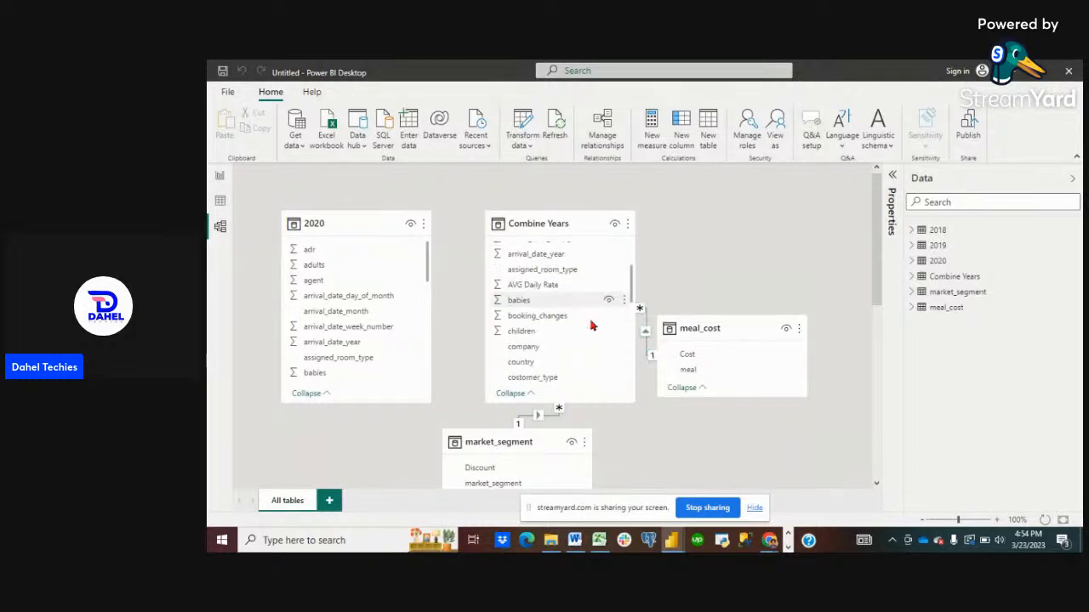
{"action": "scroll", "coordinate": [591, 325], "scroll_direction": "down", "scroll_amount": 4}
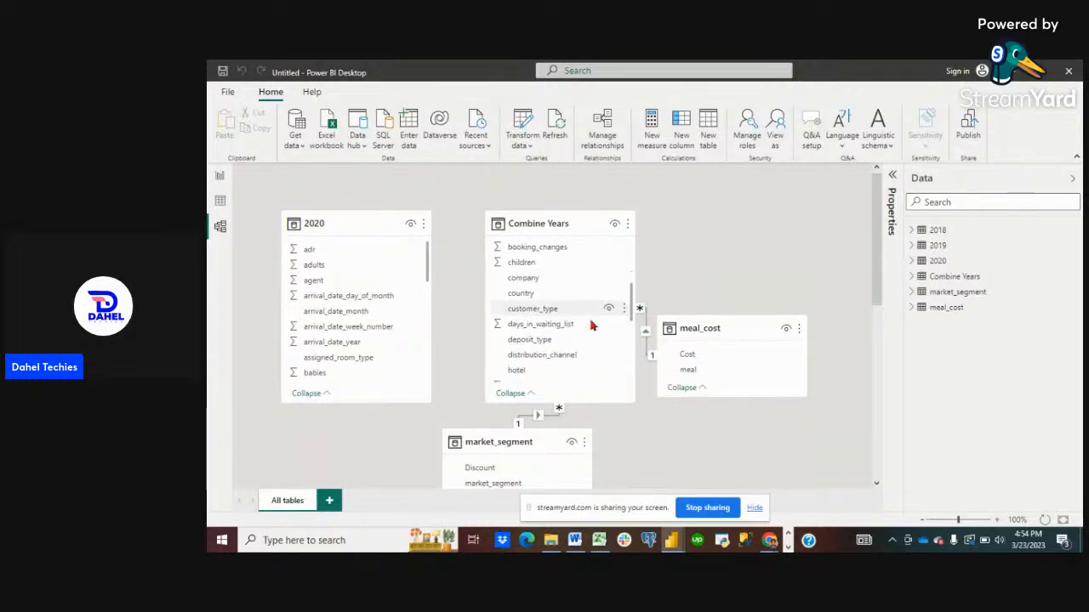
{"action": "scroll", "coordinate": [591, 324], "scroll_direction": "down", "scroll_amount": 4}
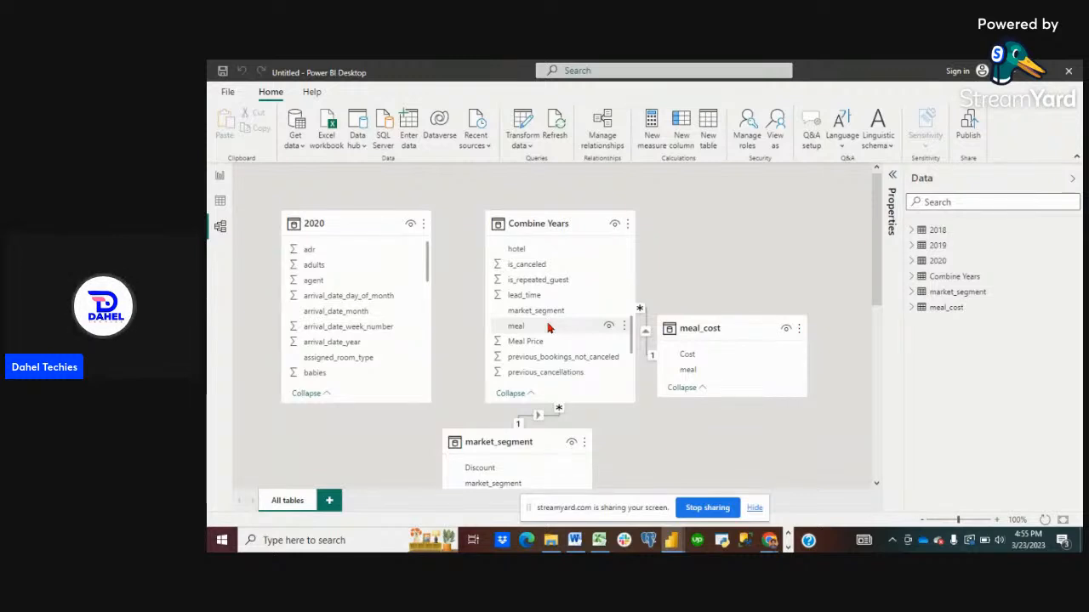
{"action": "scroll", "coordinate": [548, 328], "scroll_direction": "down", "scroll_amount": 1}
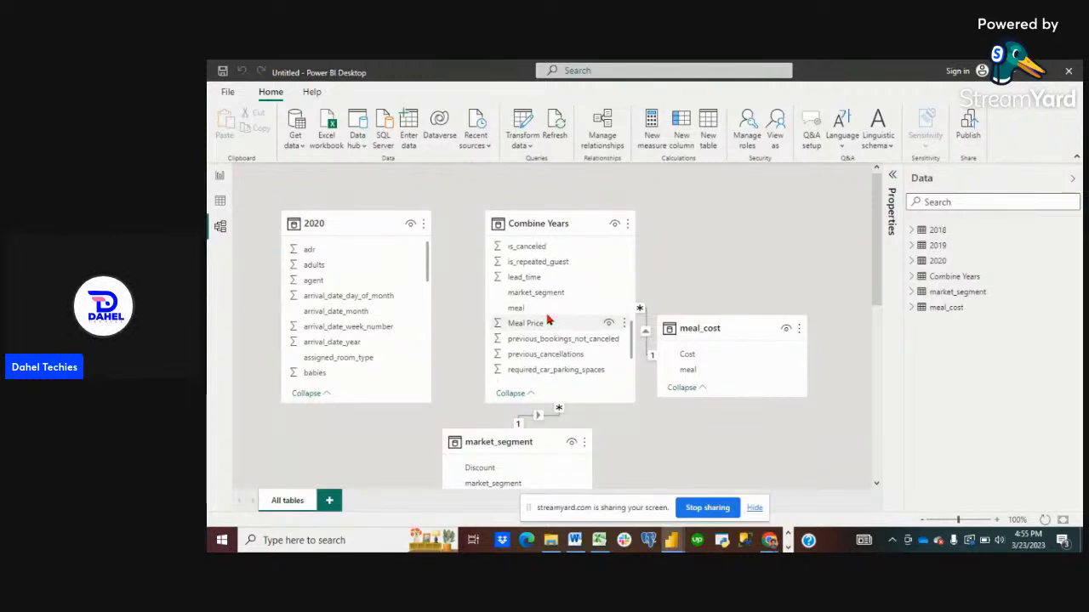
{"action": "scroll", "coordinate": [549, 307], "scroll_direction": "up", "scroll_amount": 4}
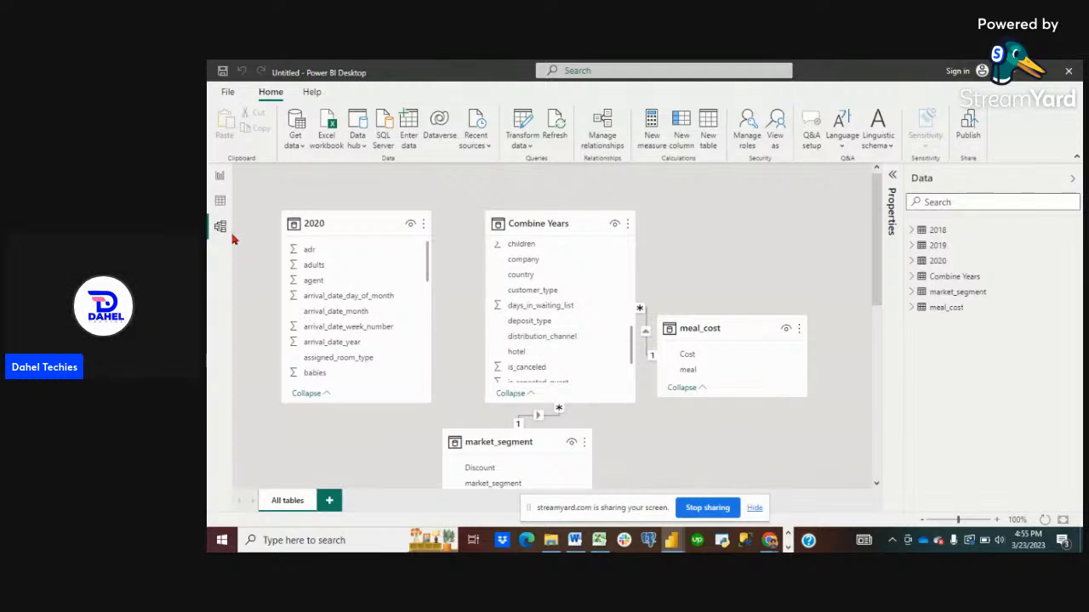
Open the Combine Years table in the data view and review its columns from hotel through Meal Price.
{"action": "left_click", "coordinate": [219, 202]}
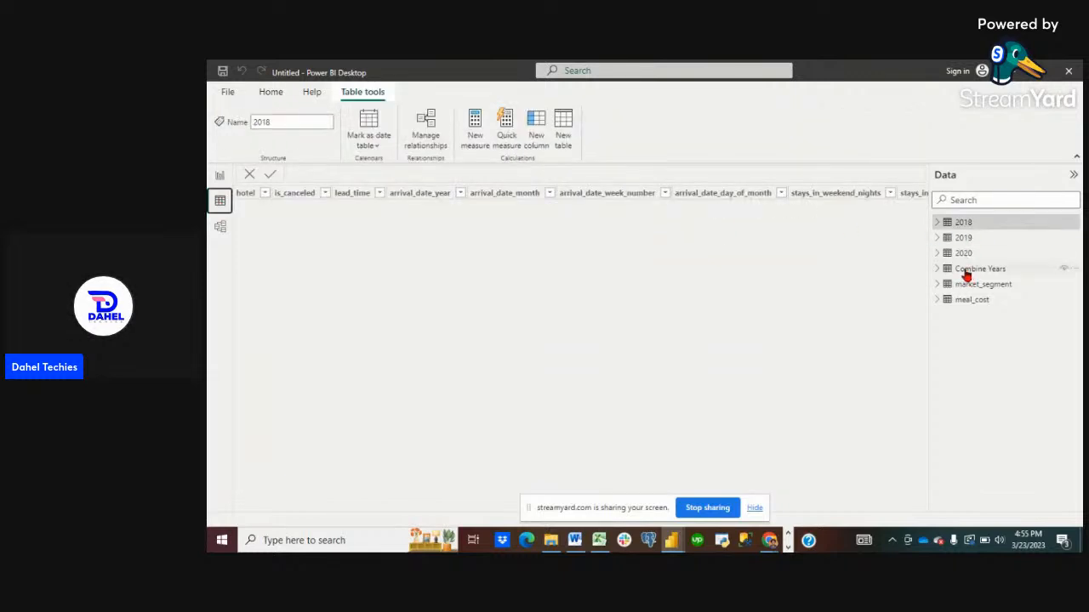
{"action": "left_click", "coordinate": [966, 270]}
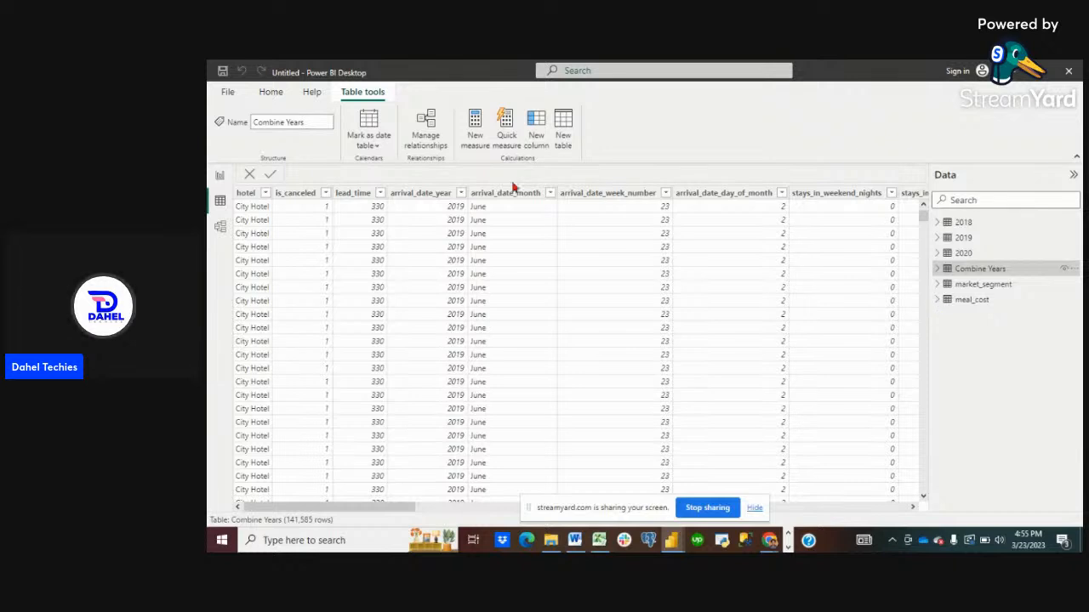
{"action": "scroll", "coordinate": [517, 297], "scroll_direction": "right", "scroll_amount": 5}
{"action": "scroll", "coordinate": [521, 296], "scroll_direction": "right", "scroll_amount": 4}
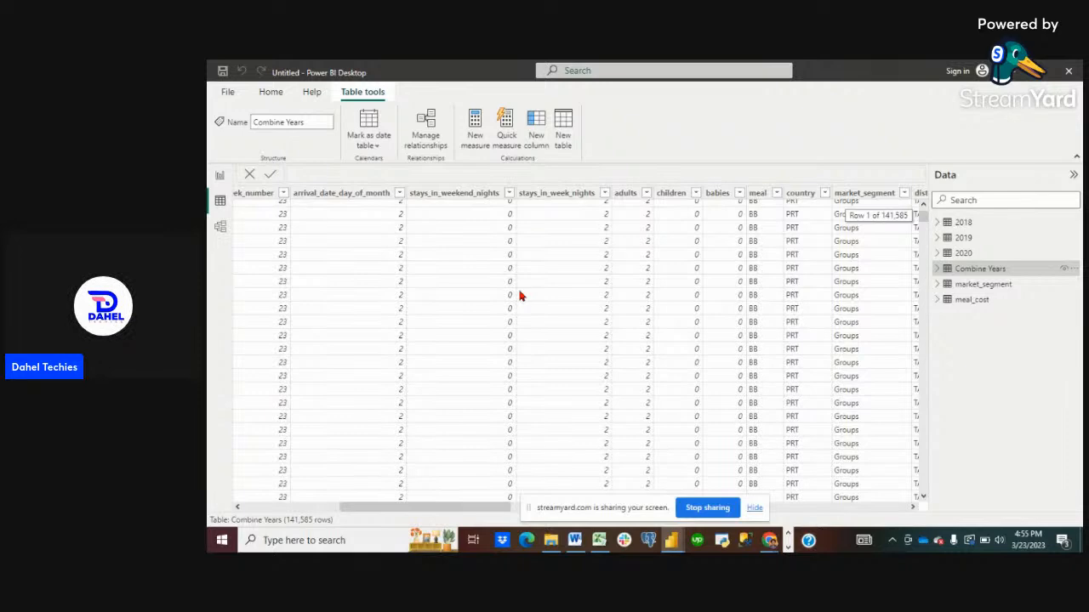
{"action": "scroll", "coordinate": [607, 293], "scroll_direction": "right", "scroll_amount": 6}
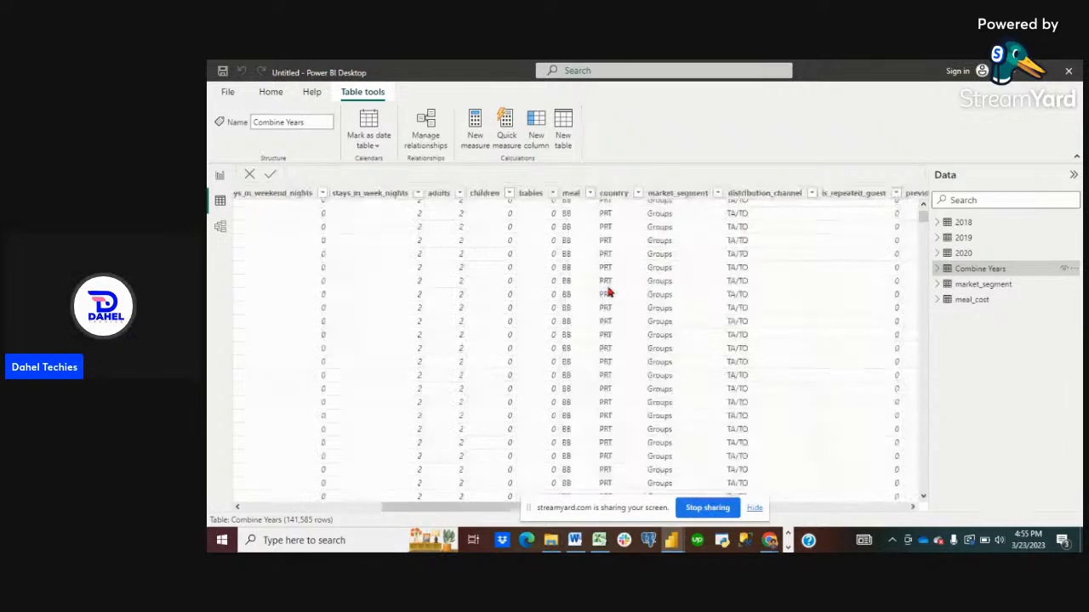
{"action": "scroll", "coordinate": [607, 295], "scroll_direction": "right", "scroll_amount": 5}
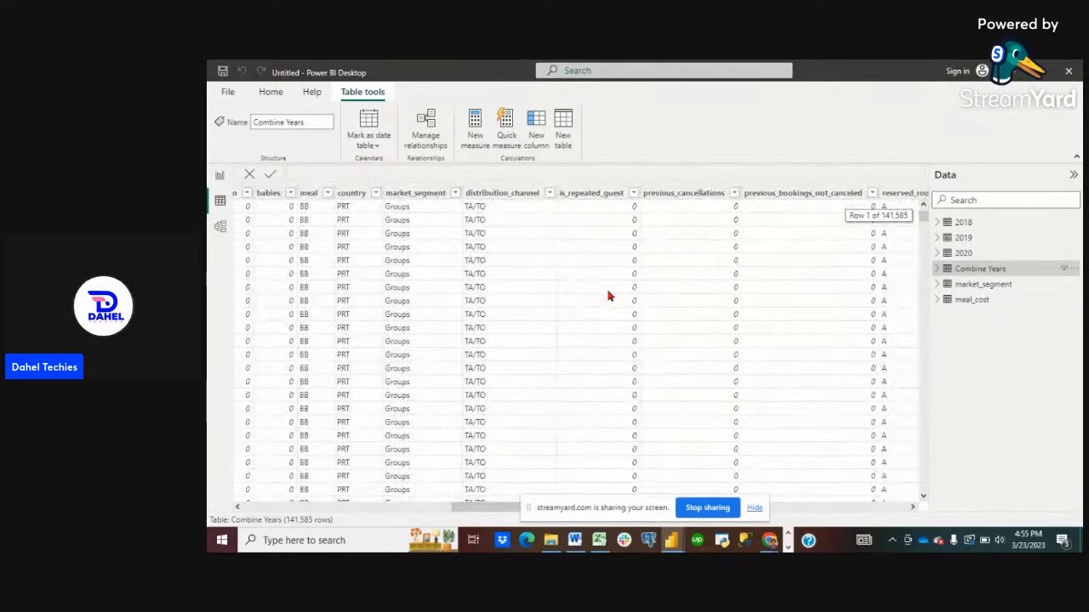
{"action": "scroll", "coordinate": [607, 296], "scroll_direction": "right", "scroll_amount": 12}
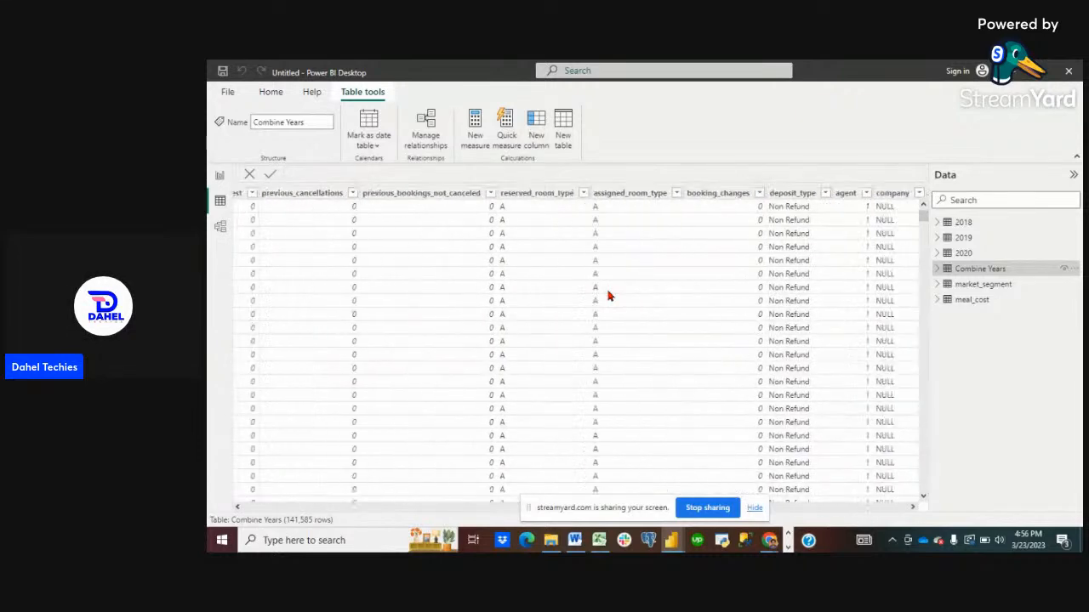
{"action": "scroll", "coordinate": [607, 295], "scroll_direction": "right", "scroll_amount": 2}
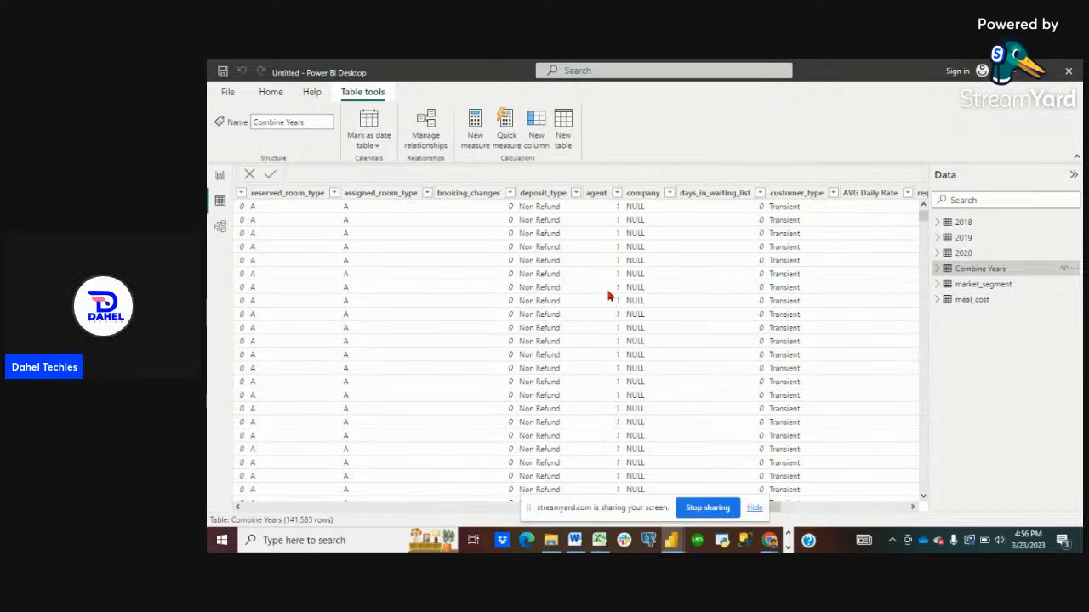
{"action": "scroll", "coordinate": [607, 296], "scroll_direction": "right", "scroll_amount": 1}
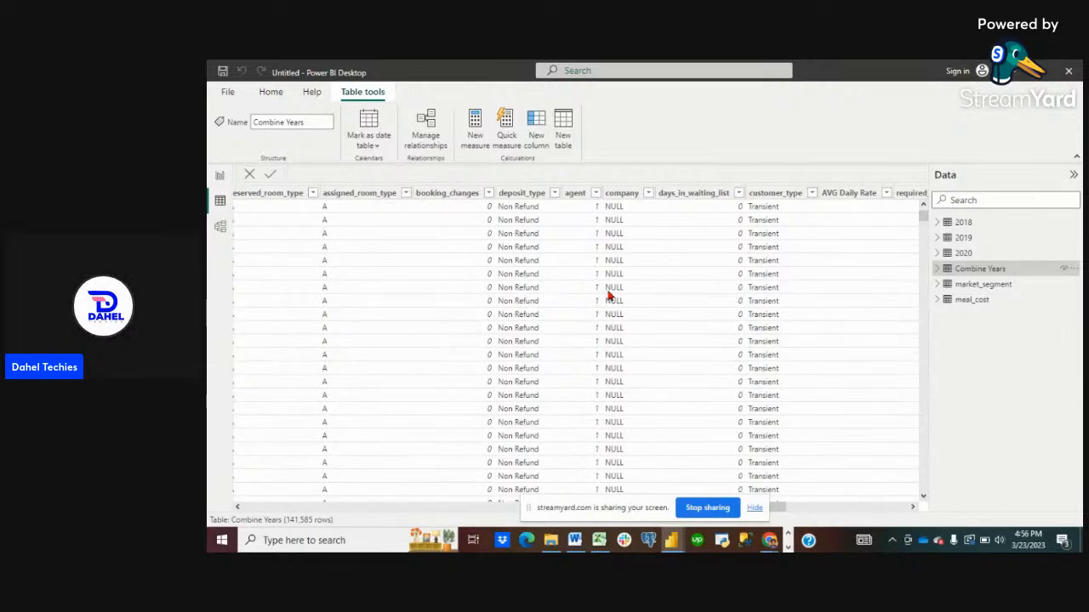
{"action": "scroll", "coordinate": [608, 295], "scroll_direction": "right", "scroll_amount": 10}
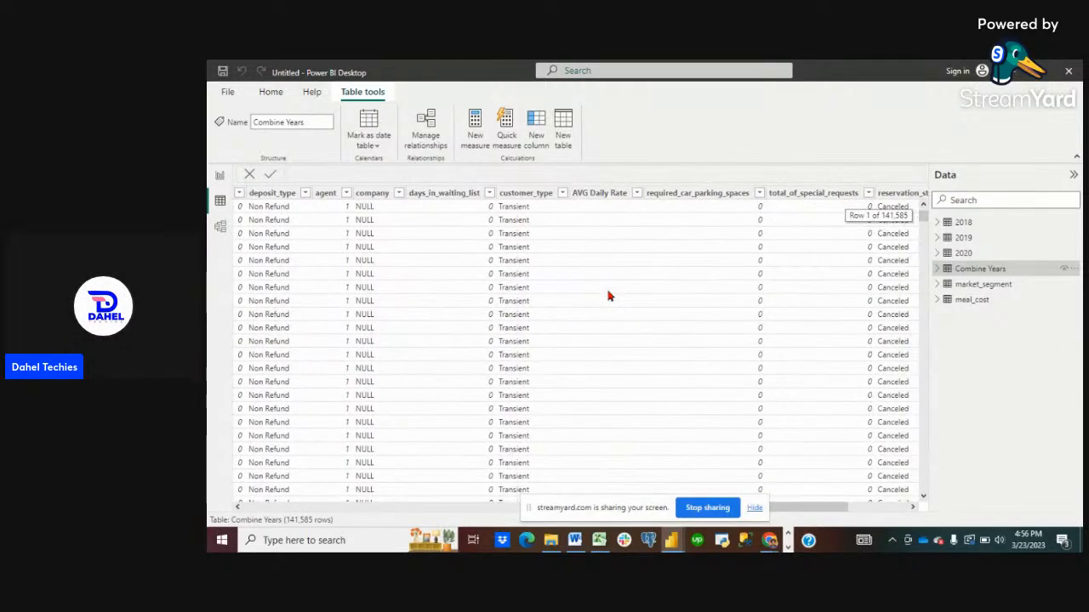
{"action": "scroll", "coordinate": [607, 295], "scroll_direction": "right", "scroll_amount": 3}
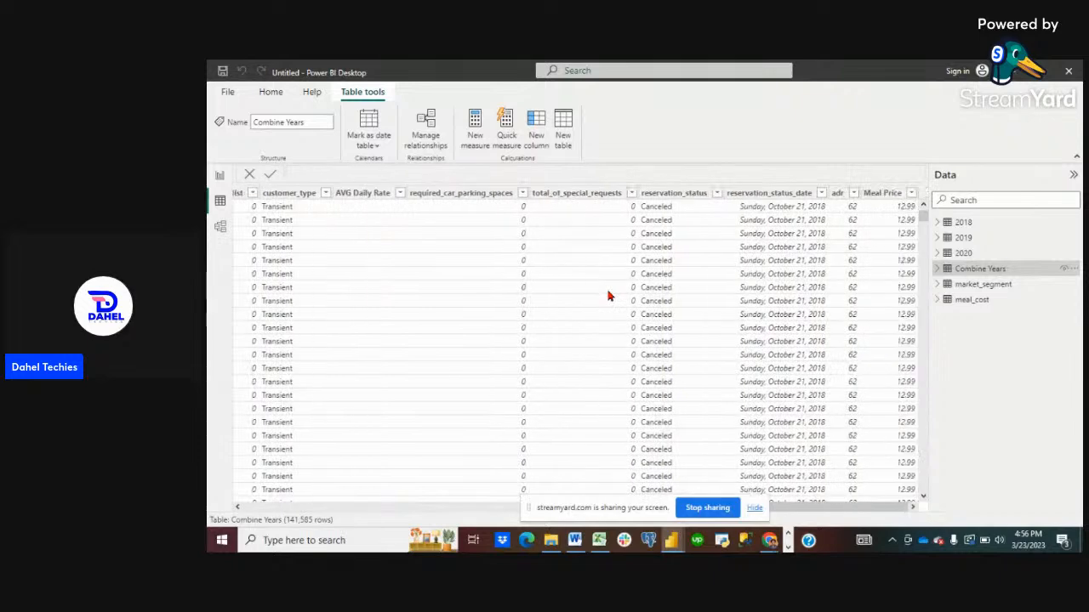
Format the Meal Price column as dollar currency with 2 decimal places and look at its data category options.
{"action": "left_click", "coordinate": [885, 194]}
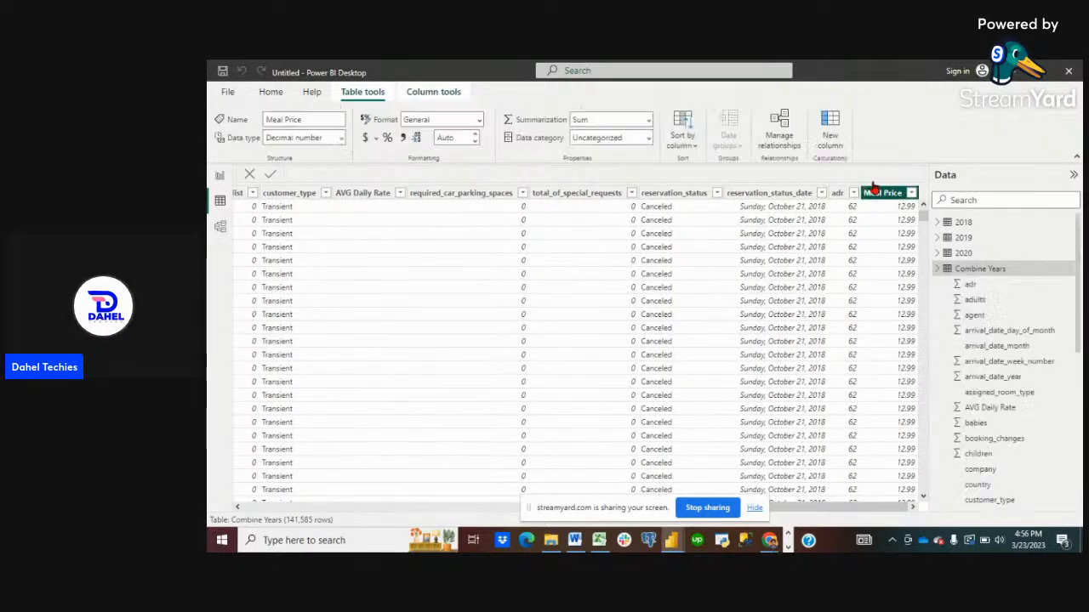
{"action": "left_click", "coordinate": [366, 139]}
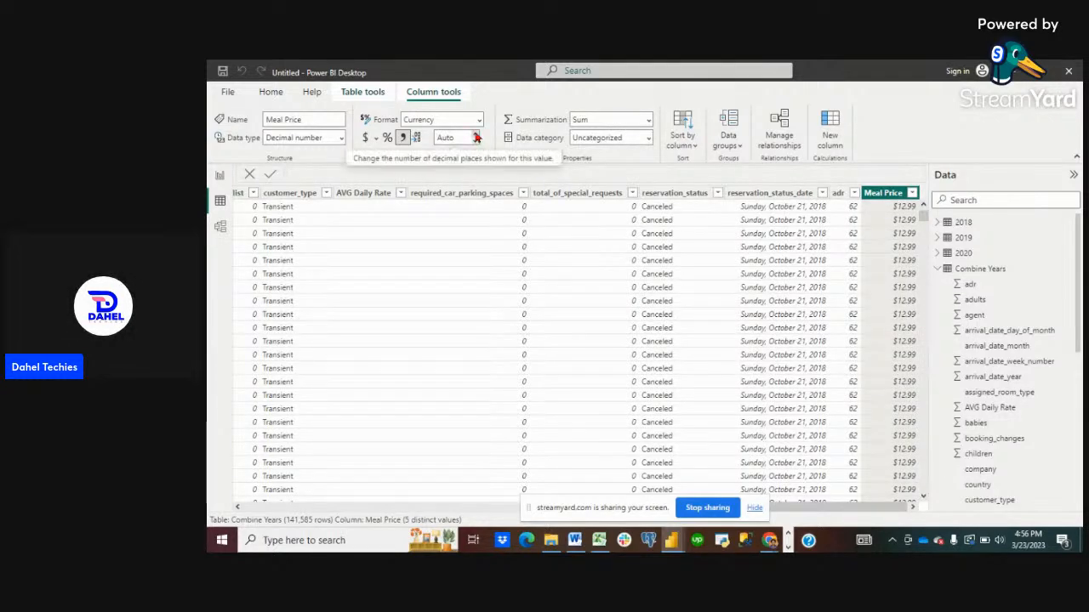
{"action": "left_click", "coordinate": [476, 137]}
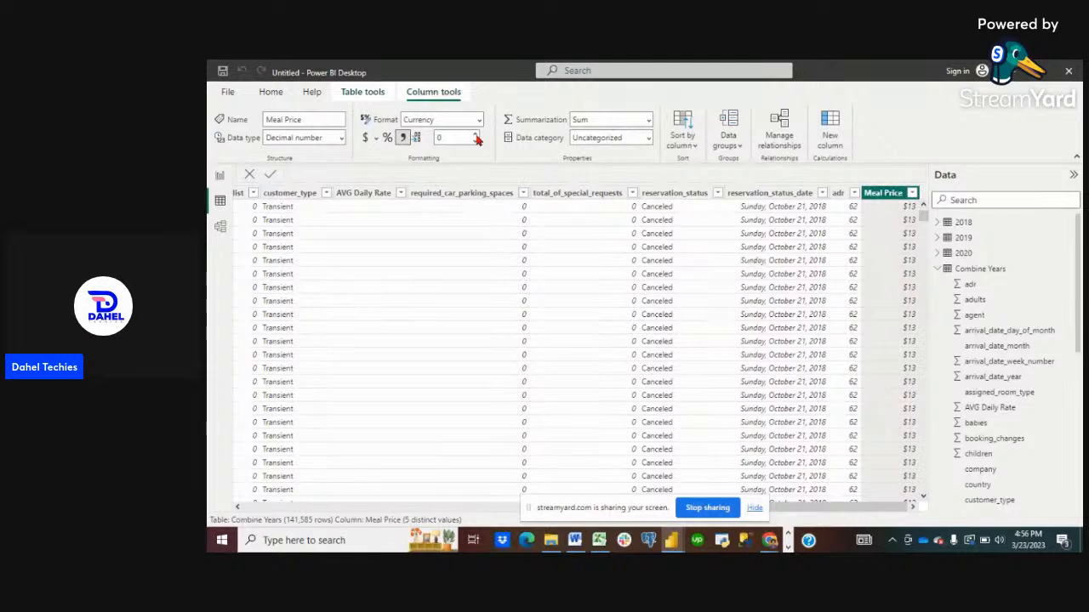
{"action": "left_click", "coordinate": [477, 138]}
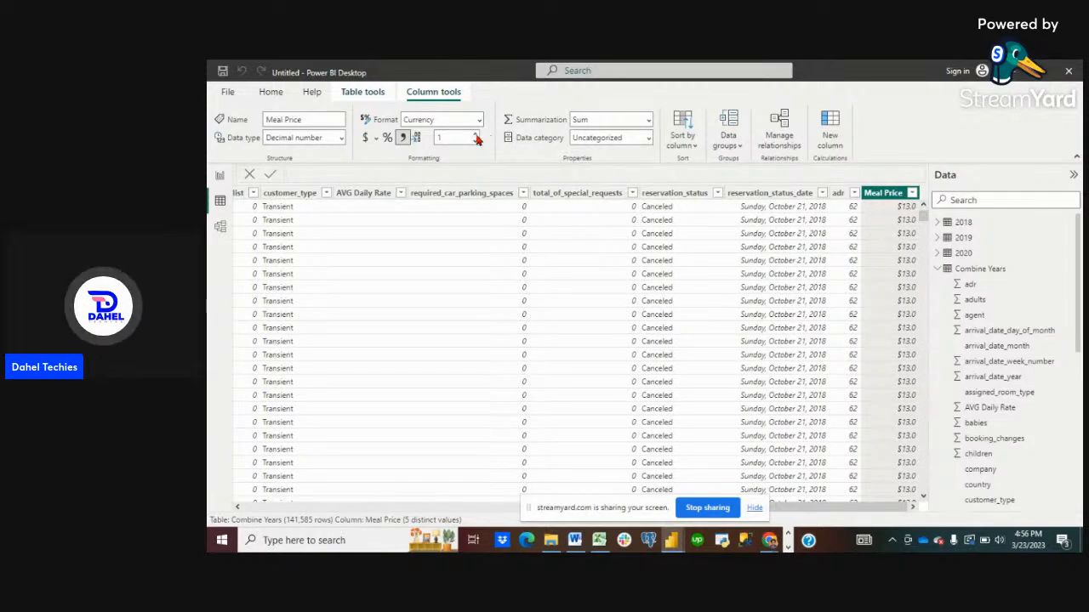
{"action": "left_click", "coordinate": [476, 134]}
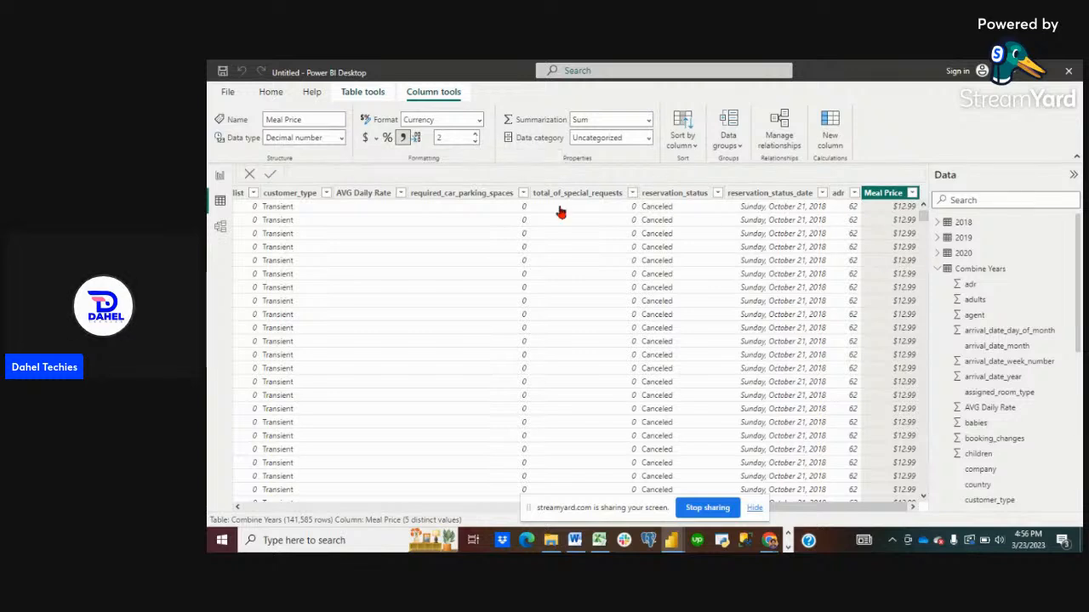
{"action": "left_click", "coordinate": [647, 143]}
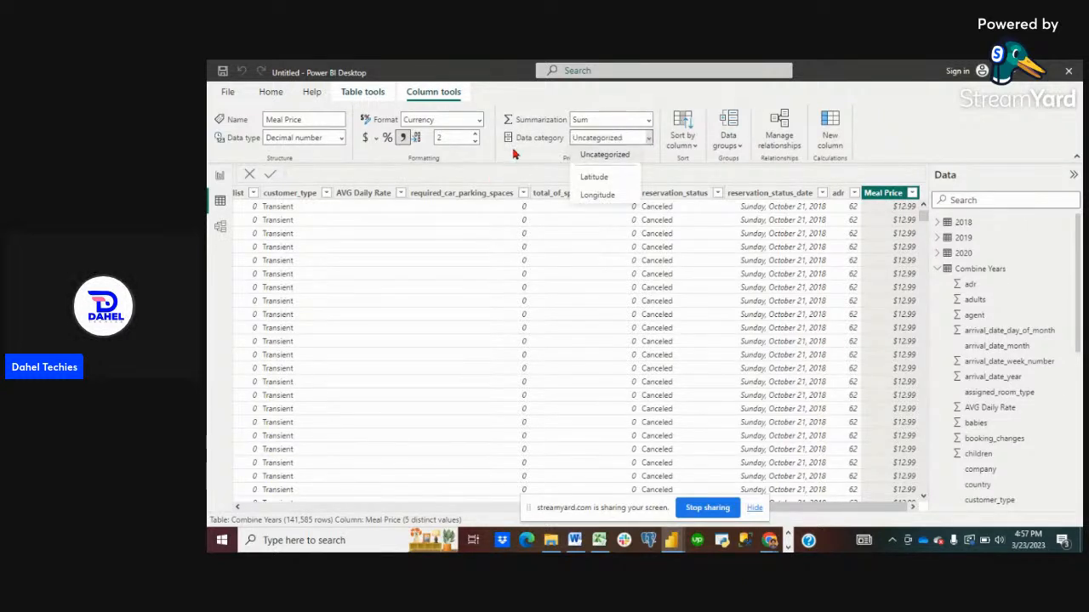
{"action": "left_click", "coordinate": [694, 217]}
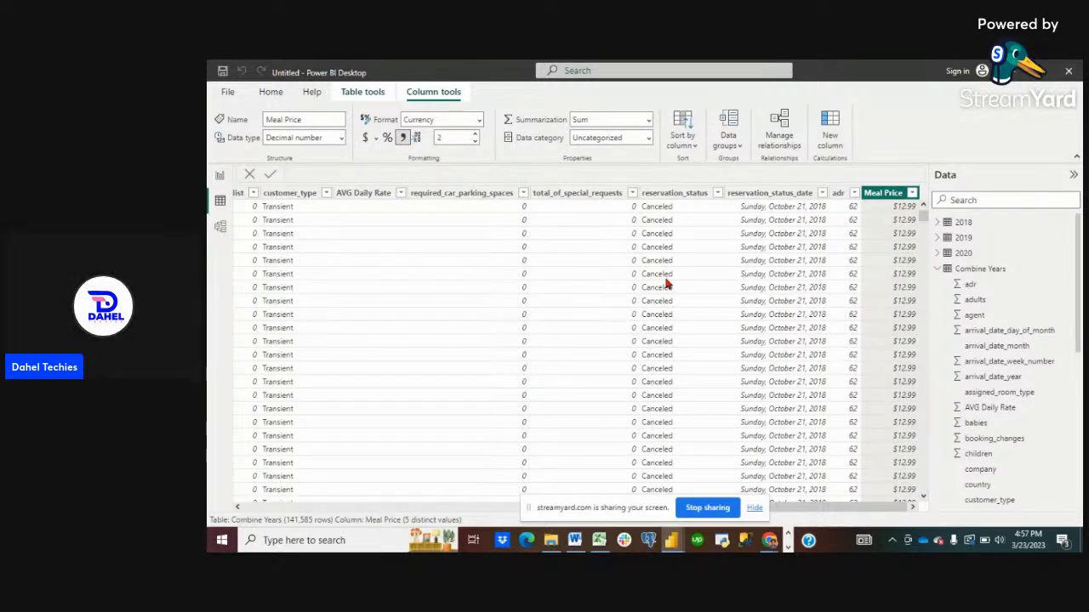
Open the Power Query Editor to transform the data and add a new blank query.
{"action": "scroll", "coordinate": [558, 350], "scroll_direction": "left", "scroll_amount": 15}
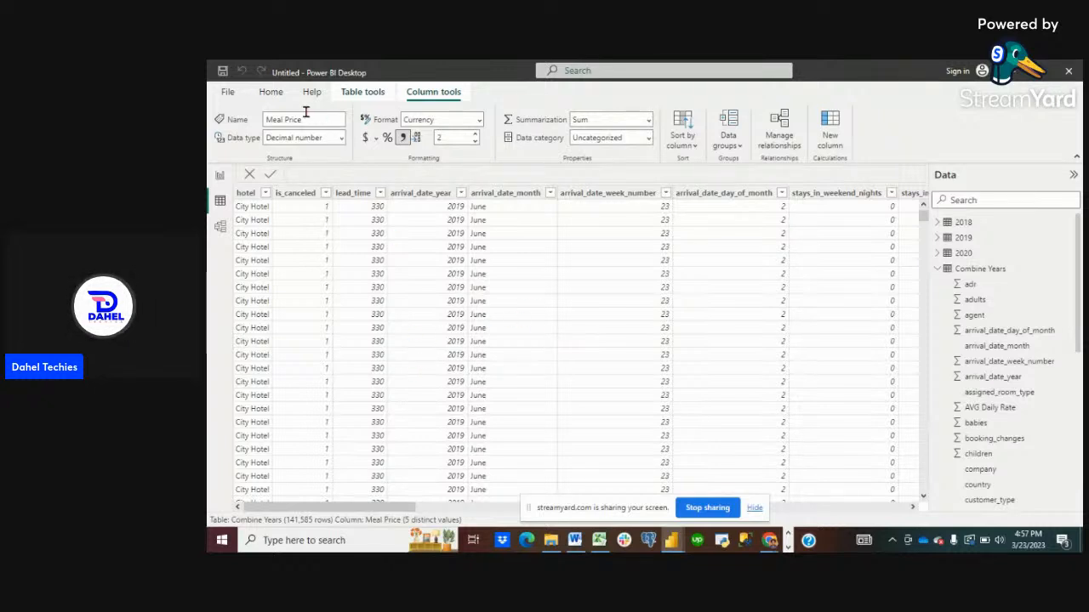
{"action": "left_click", "coordinate": [272, 94]}
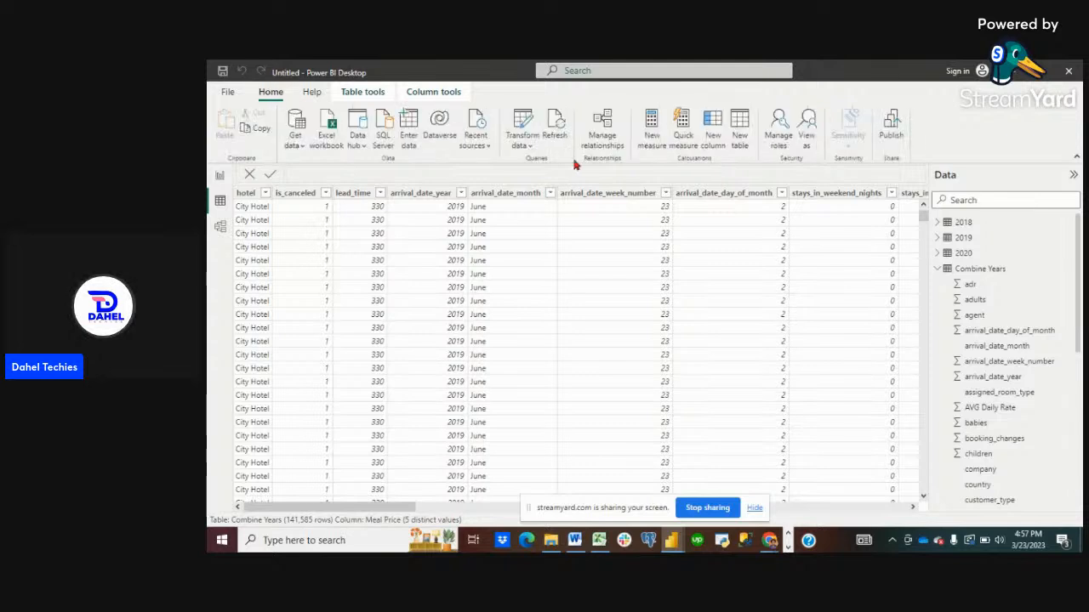
{"action": "left_click", "coordinate": [516, 130]}
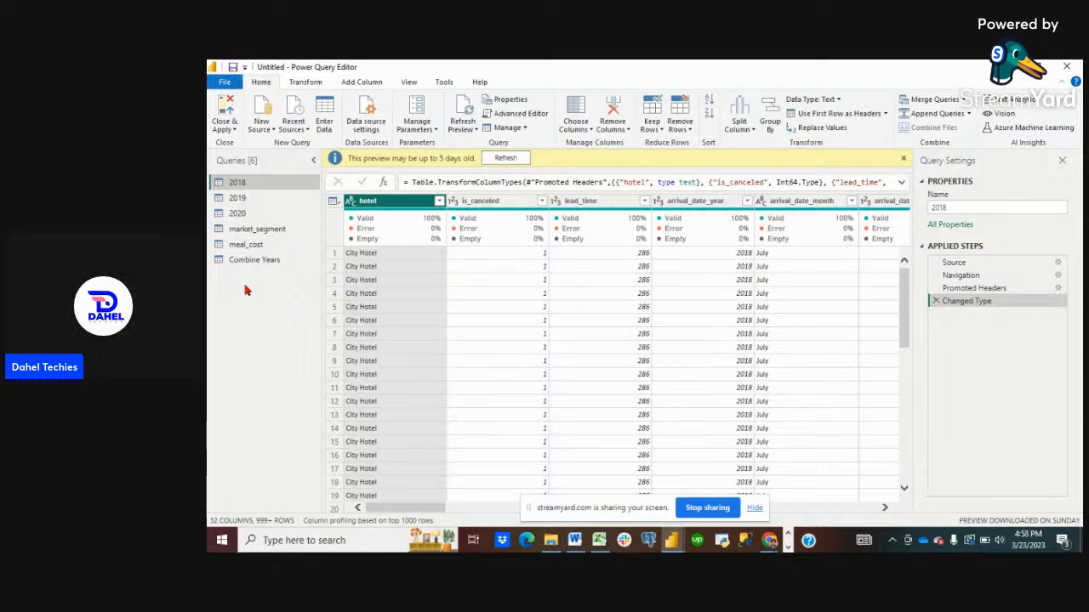
{"action": "right_click", "coordinate": [245, 291]}
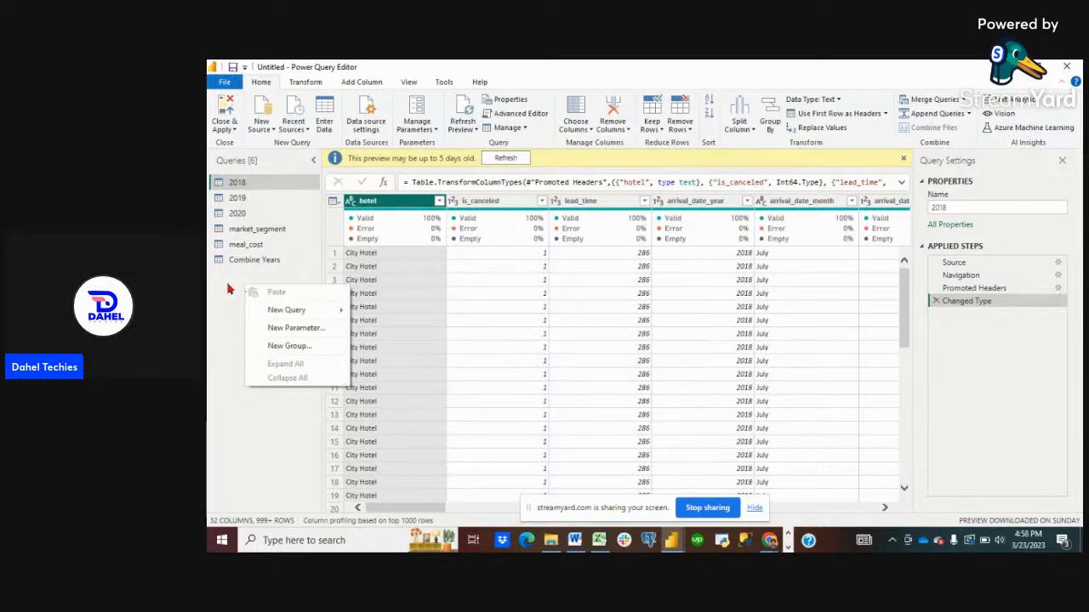
{"action": "mouse_move", "coordinate": [297, 314]}
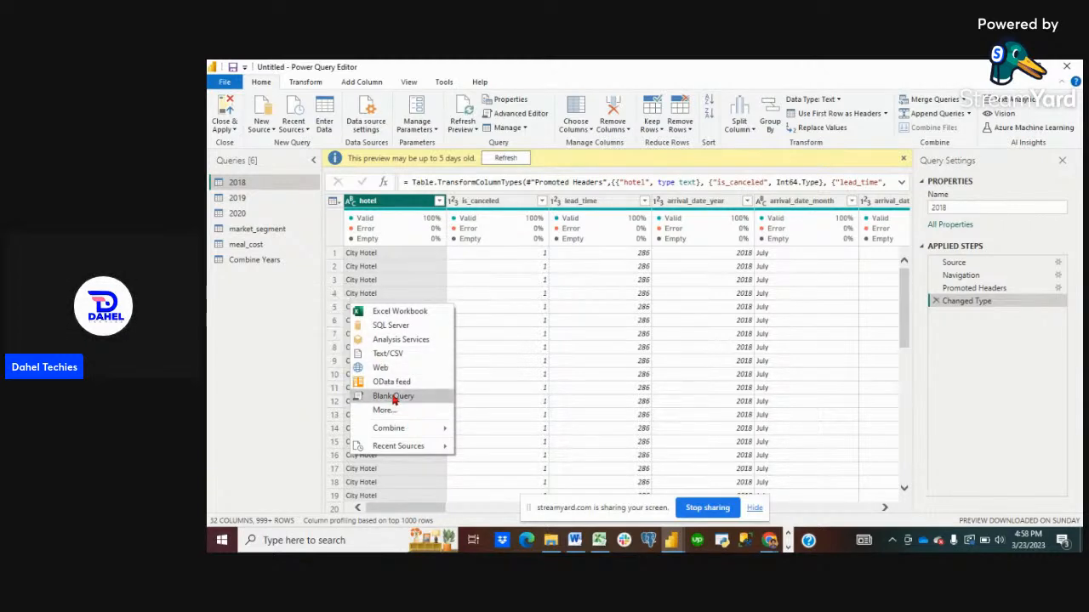
{"action": "left_click", "coordinate": [393, 397]}
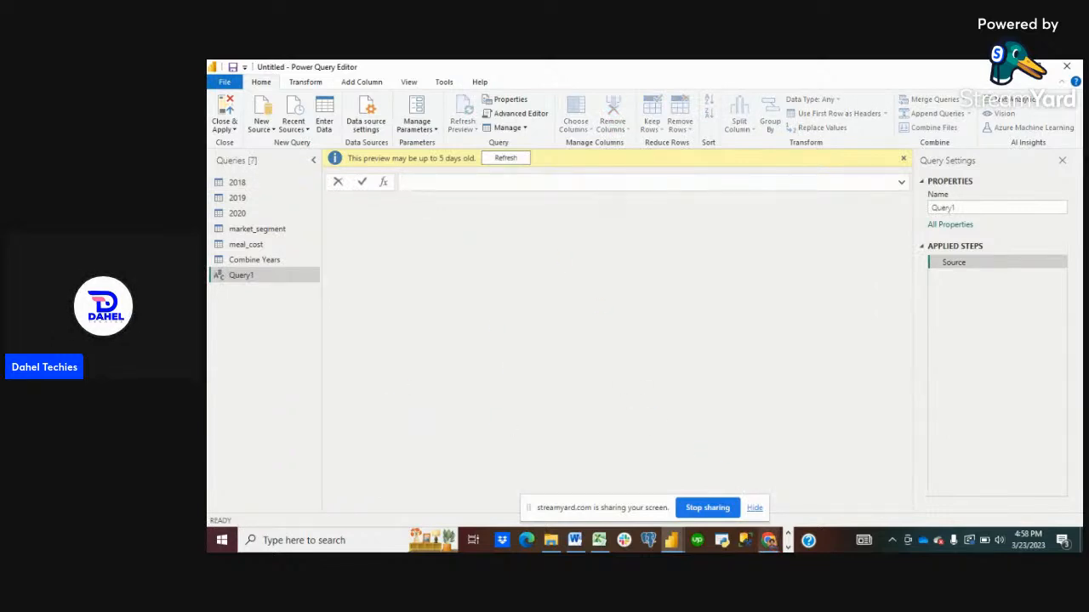
Switch to the Calendar Table file in Notepad and select its entire script for copying.
{"action": "left_click", "coordinate": [788, 548]}
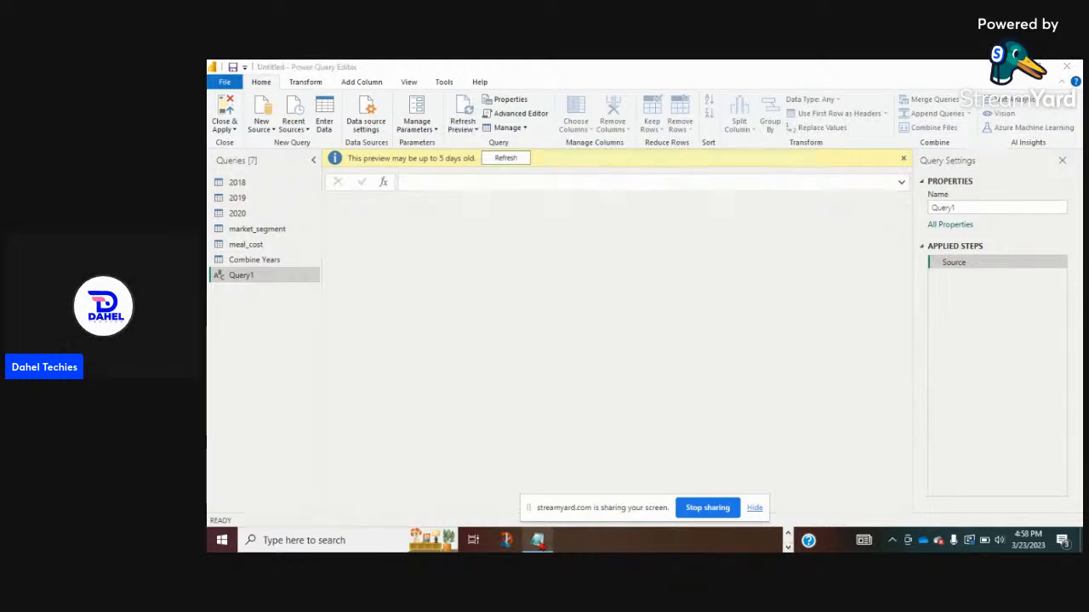
{"action": "left_click", "coordinate": [538, 540]}
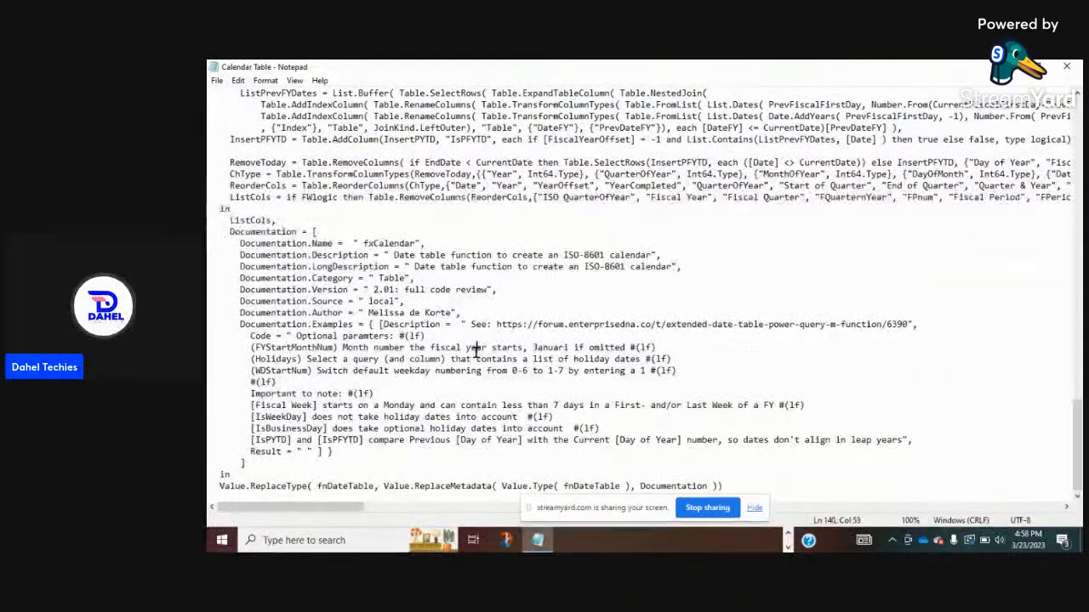
{"action": "key", "text": "ctrl+a"}
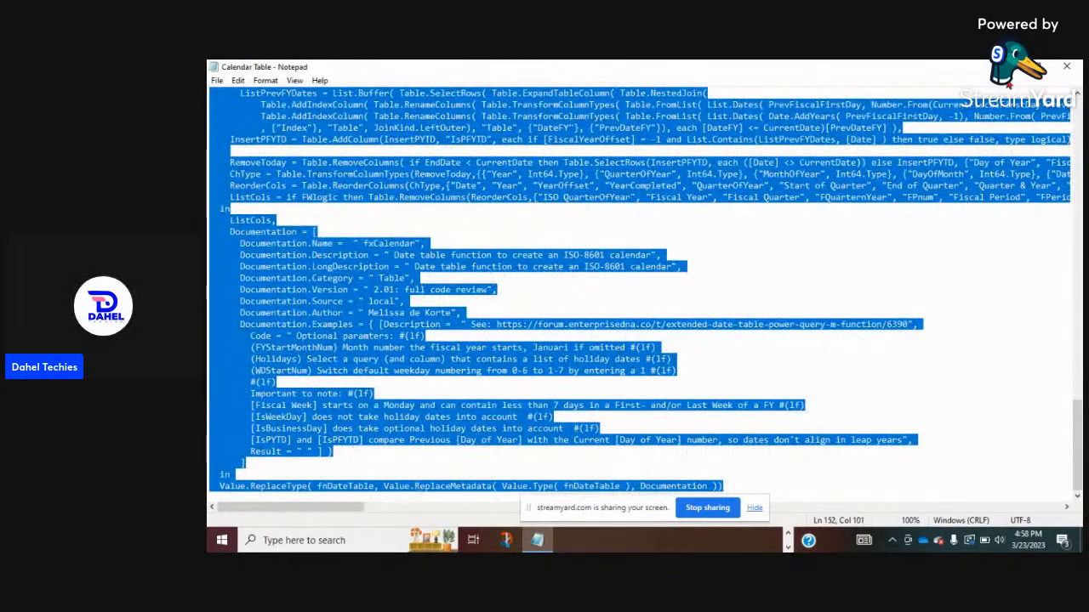
Switch back to the Power Query Editor and inspect Query1's default code in the Advanced Editor, leaving it without edits.
{"action": "key", "text": "alt+Tab"}
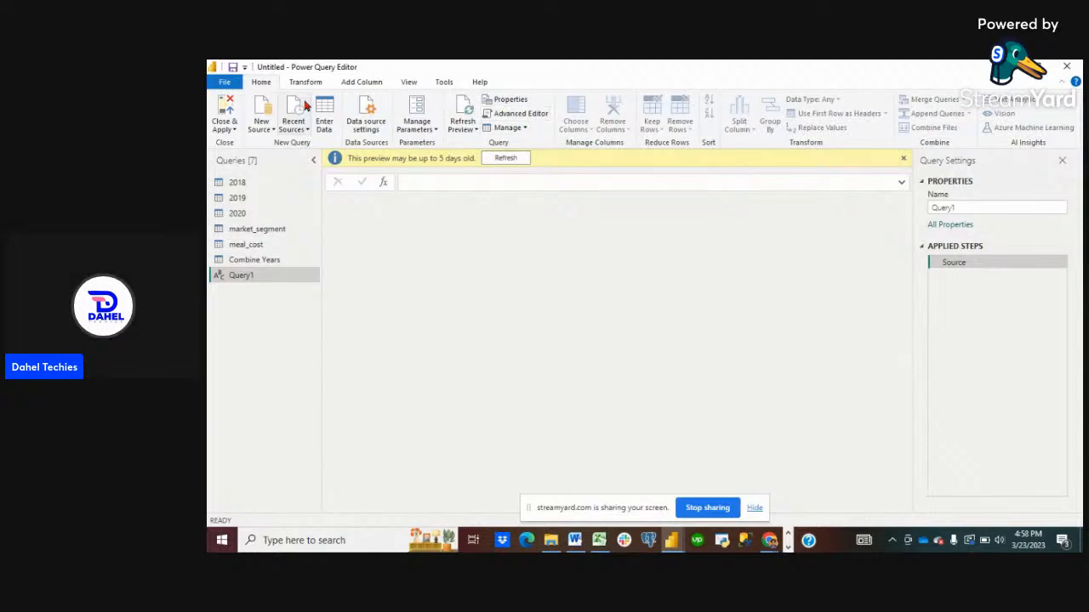
{"action": "left_click", "coordinate": [501, 118]}
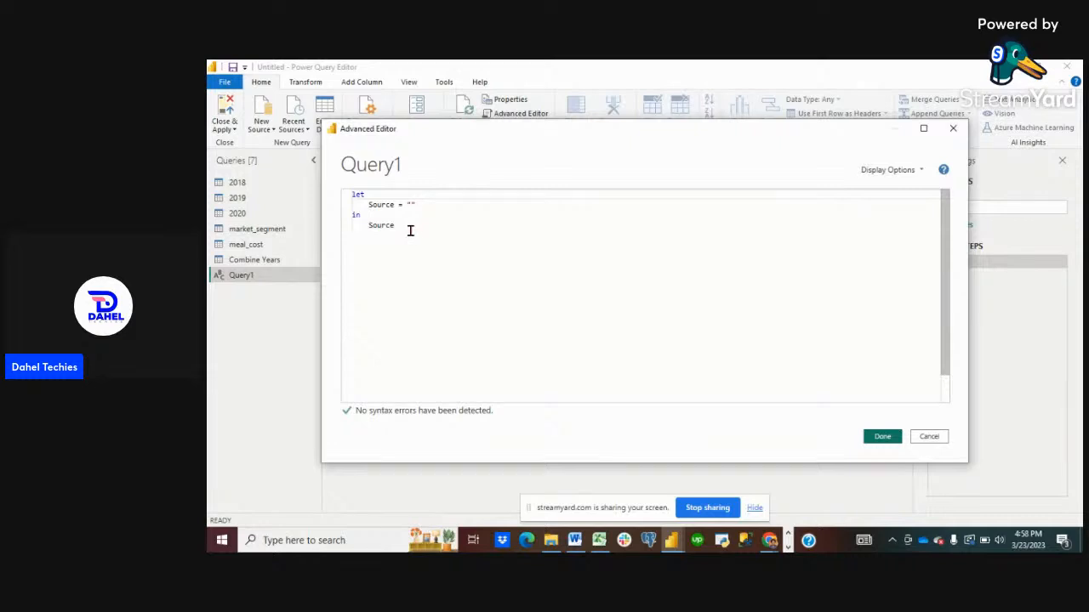
{"action": "left_click_drag", "start_coordinate": [410, 231], "coordinate": [336, 192]}
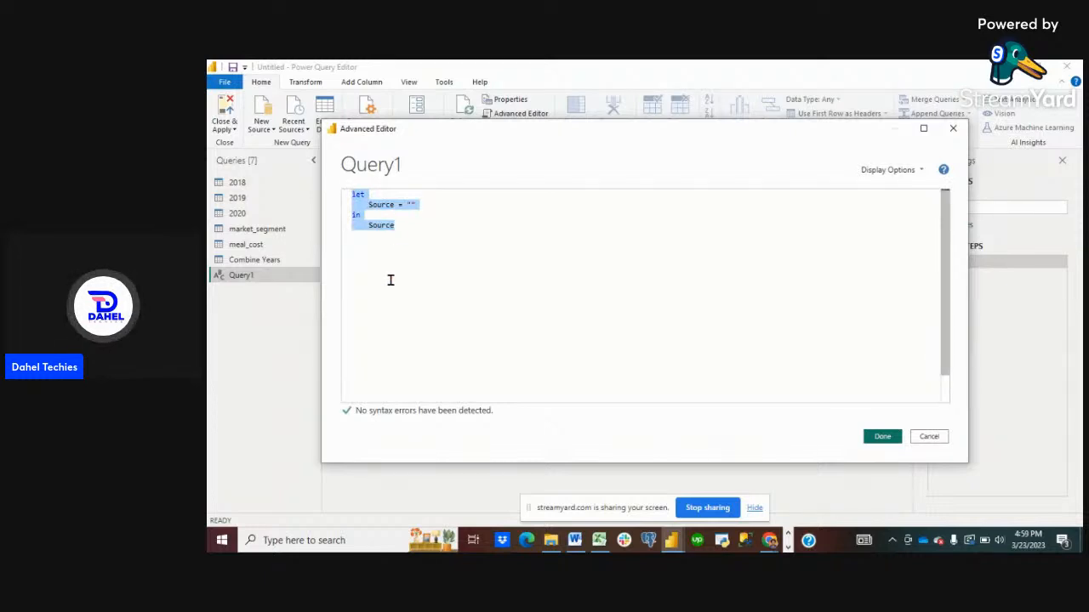
{"action": "left_click", "coordinate": [948, 130]}
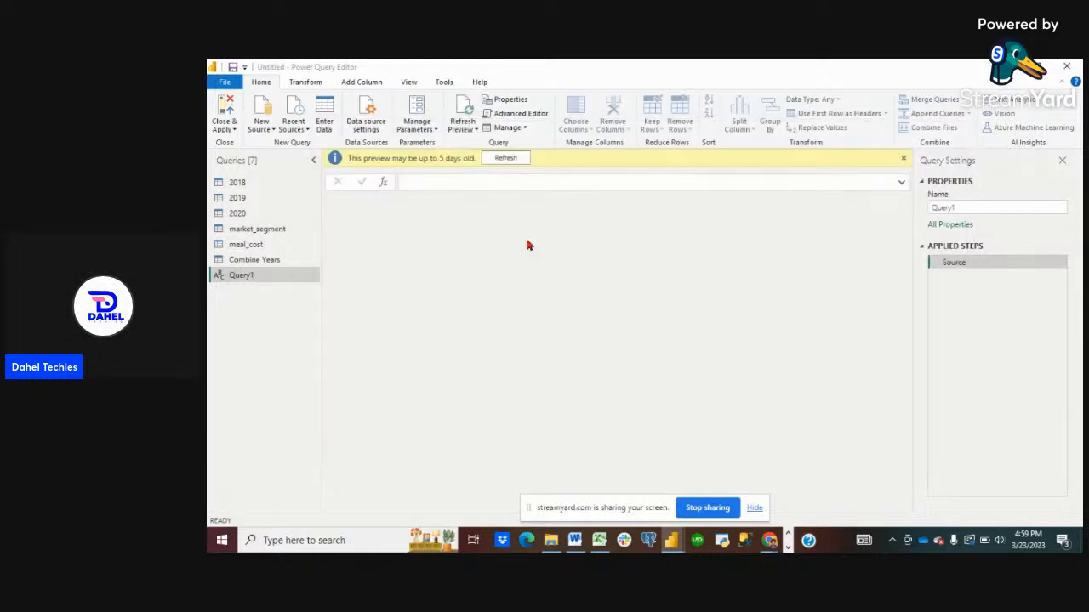
View the M code behind the Combine Years query in the Advanced Editor and close it without changes.
{"action": "left_click", "coordinate": [261, 261]}
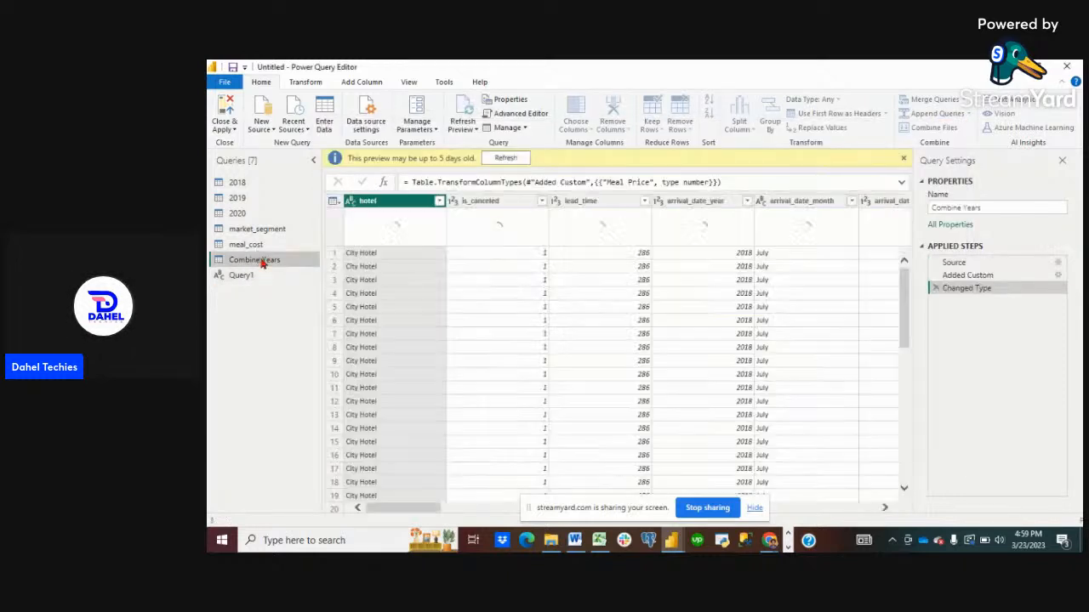
{"action": "left_click", "coordinate": [521, 114]}
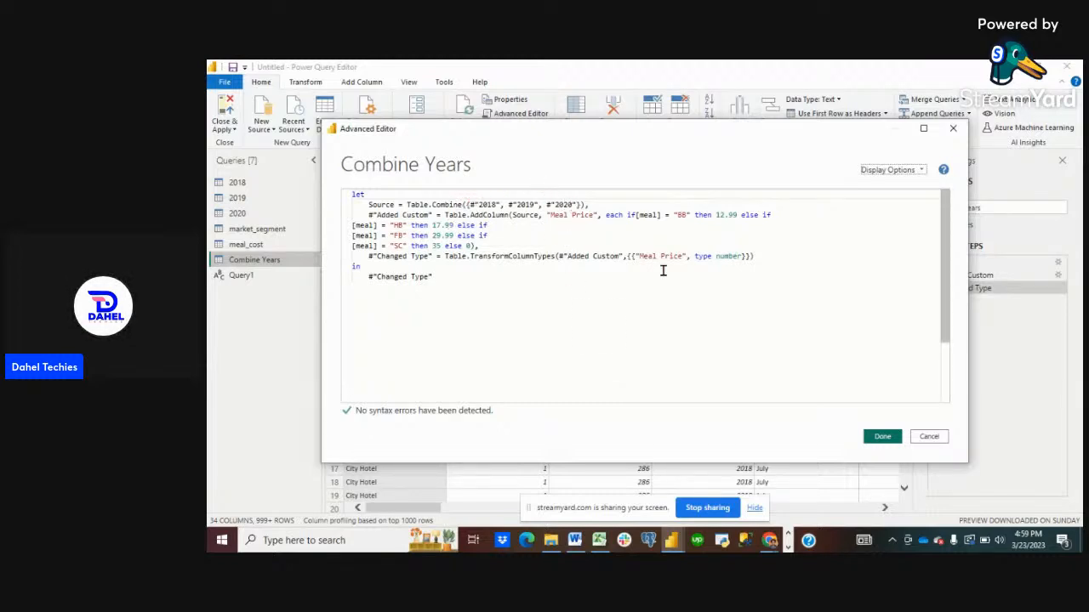
{"action": "left_click", "coordinate": [926, 440]}
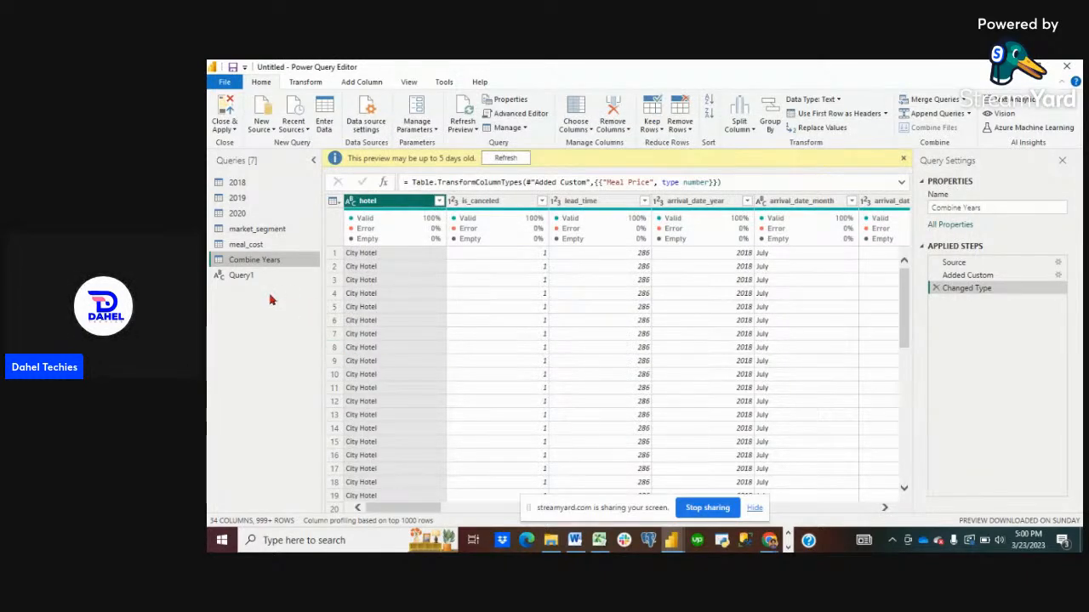
Replace all of Query1's code in the Advanced Editor with the copied calendar table script and apply it.
{"action": "left_click", "coordinate": [243, 276]}
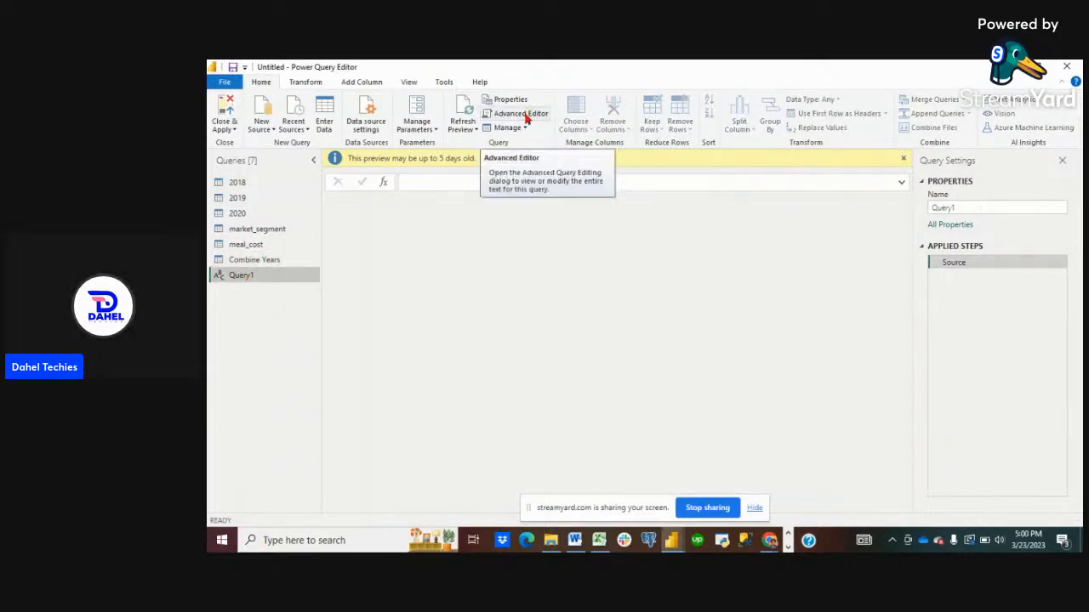
{"action": "left_click", "coordinate": [521, 115]}
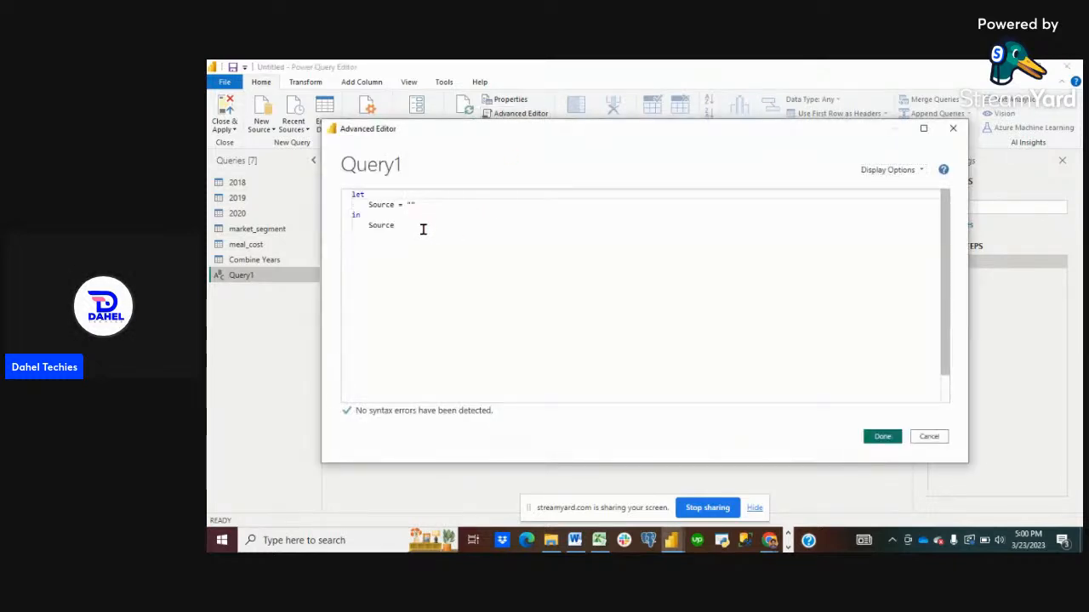
{"action": "left_click_drag", "start_coordinate": [394, 225], "coordinate": [351, 194]}
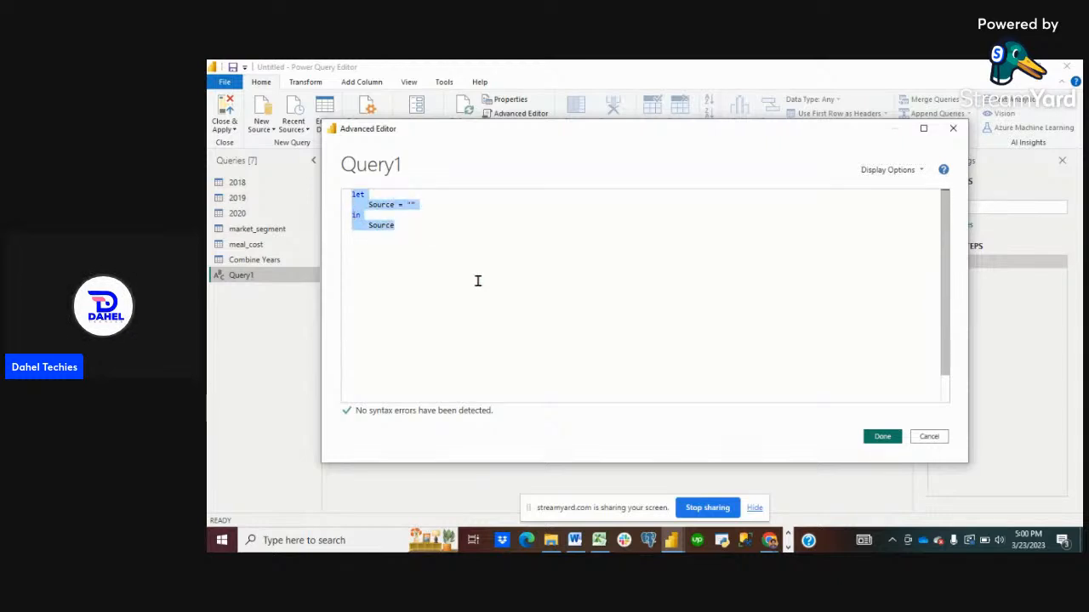
{"action": "key", "text": "ctrl+v"}
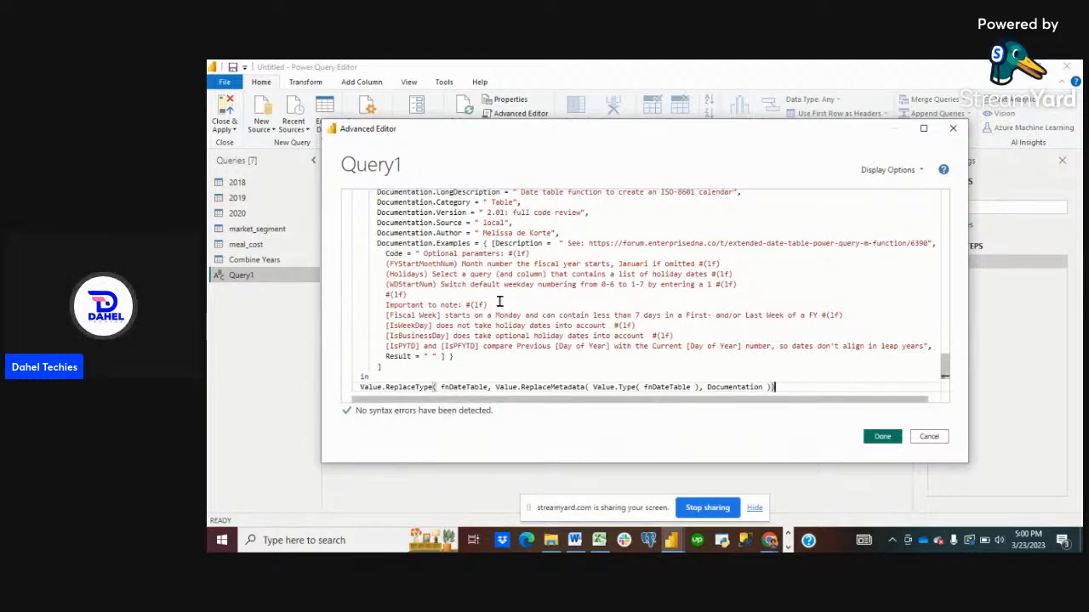
{"action": "scroll", "coordinate": [499, 302], "scroll_direction": "up", "scroll_amount": 15}
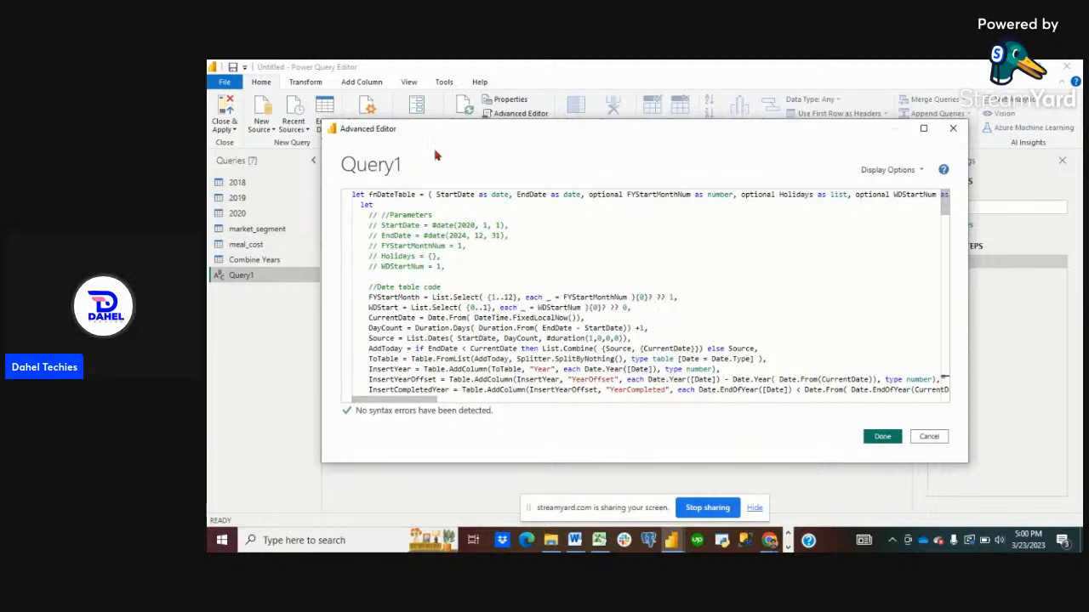
{"action": "left_click", "coordinate": [882, 437]}
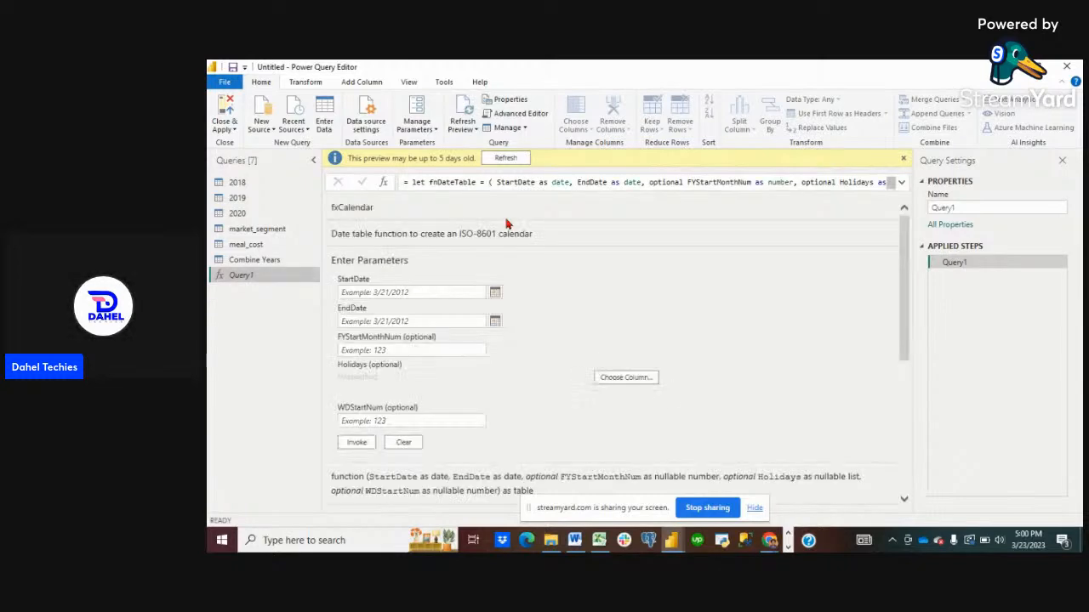
Consult the parameters in Notepad's Calendar Table script and set the fxCalendar StartDate to 1/1/2020 in the Power Query Editor.
{"action": "left_click", "coordinate": [414, 292]}
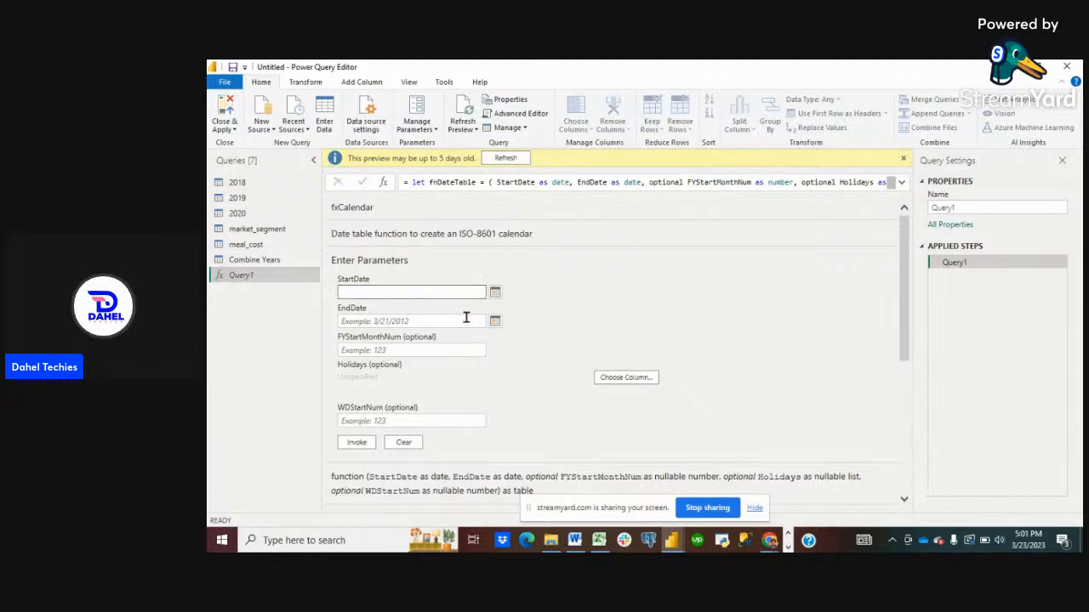
{"action": "left_click", "coordinate": [788, 549]}
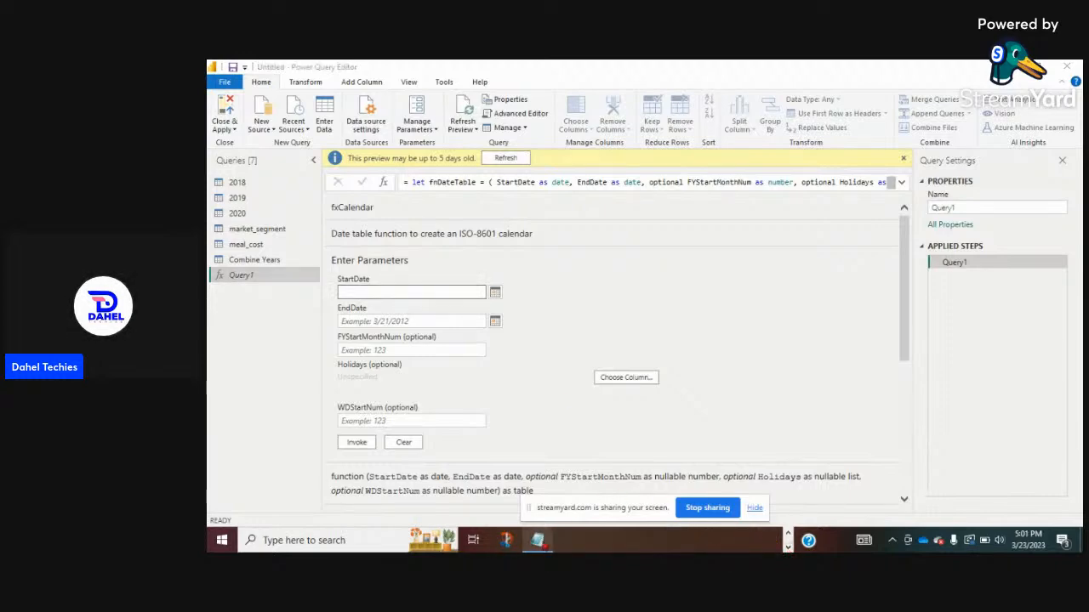
{"action": "left_click", "coordinate": [537, 540]}
{"action": "left_click", "coordinate": [420, 253]}
{"action": "scroll", "coordinate": [424, 255], "scroll_direction": "up", "scroll_amount": 15}
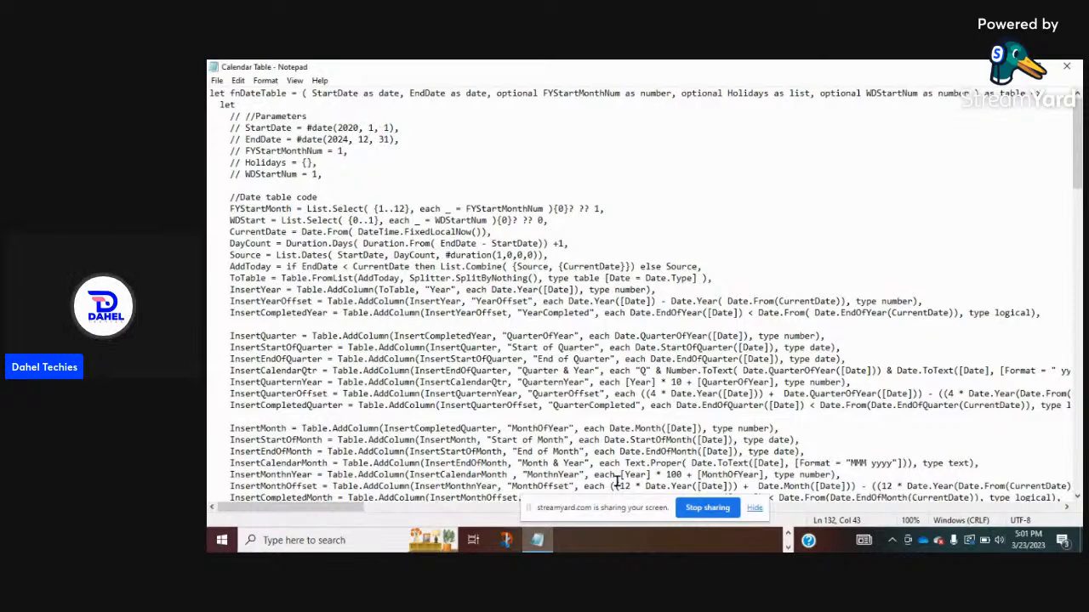
{"action": "left_click", "coordinate": [789, 534]}
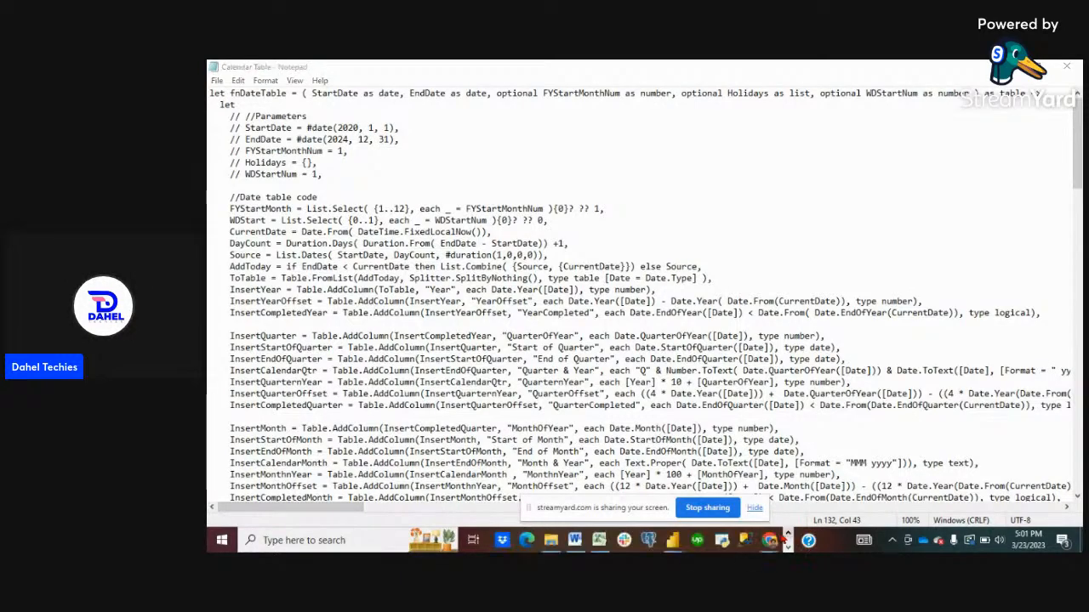
{"action": "mouse_move", "coordinate": [671, 540]}
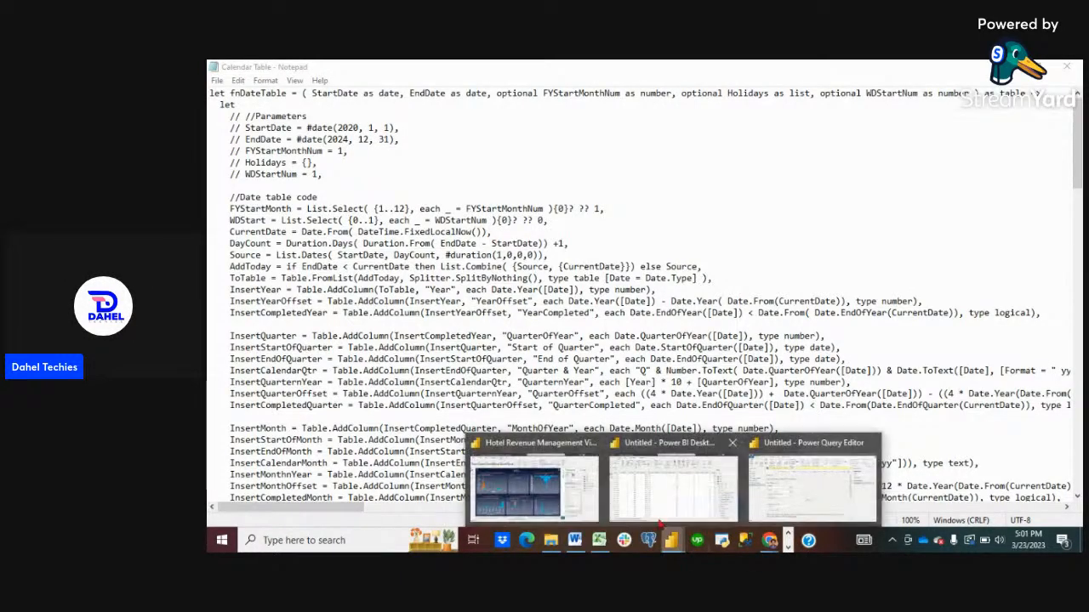
{"action": "left_click", "coordinate": [763, 503]}
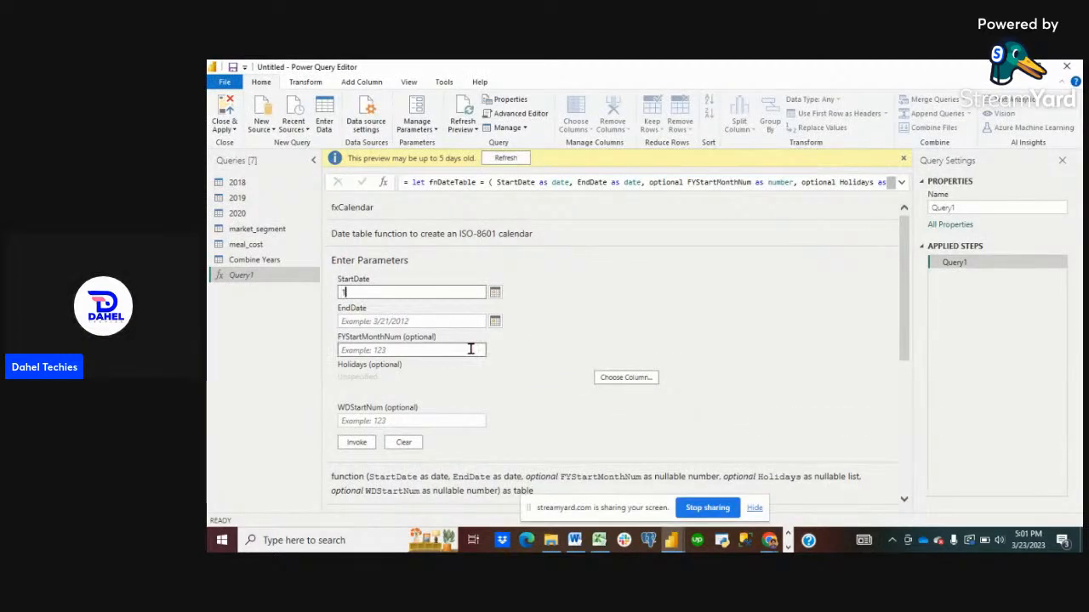
{"action": "type", "text": "1/1/2020"}
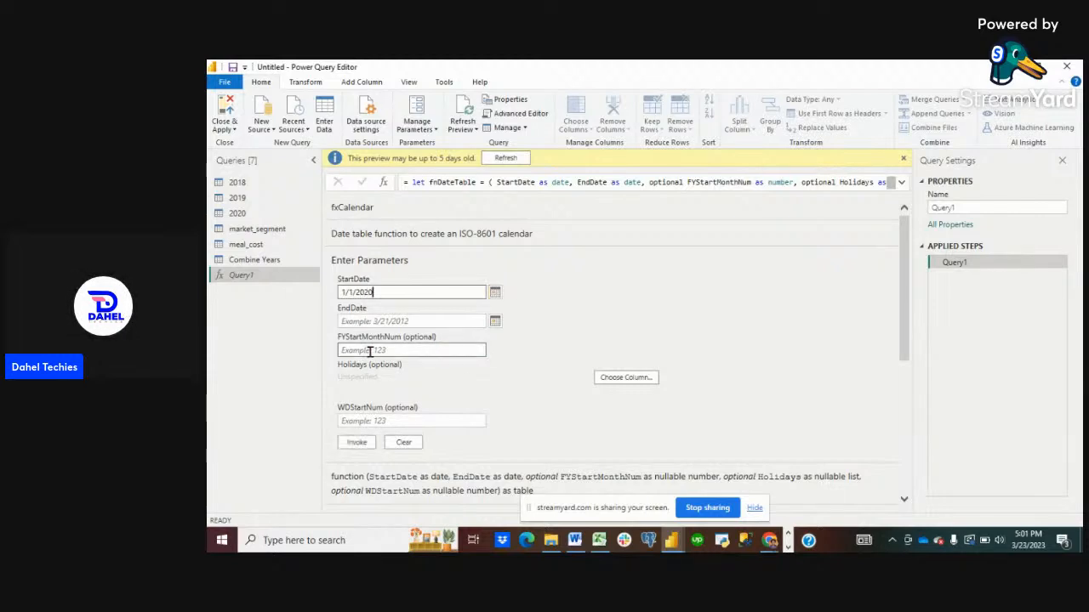
Recheck the end date in the Notepad script and enter 31/12/2024 as the EndDate parameter in the Power Query Editor.
{"action": "left_click", "coordinate": [362, 322]}
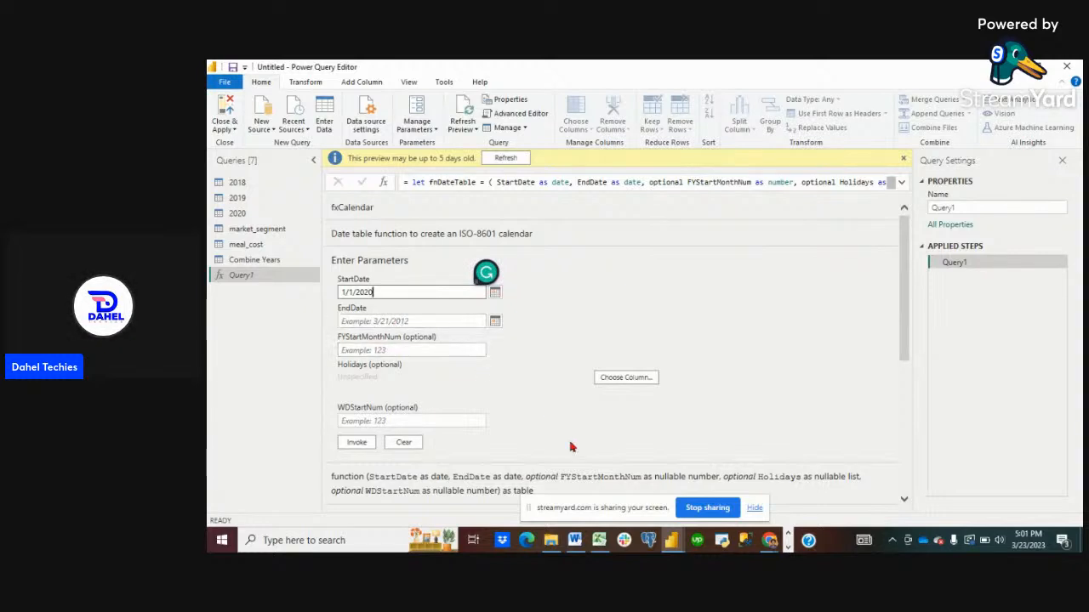
{"action": "left_click", "coordinate": [788, 548]}
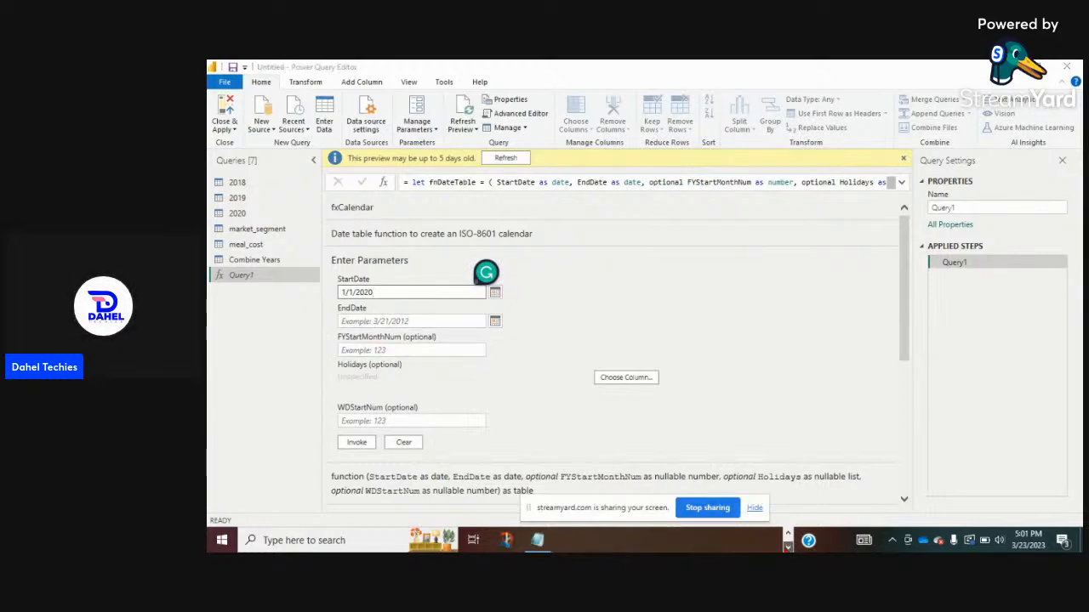
{"action": "left_click", "coordinate": [536, 541]}
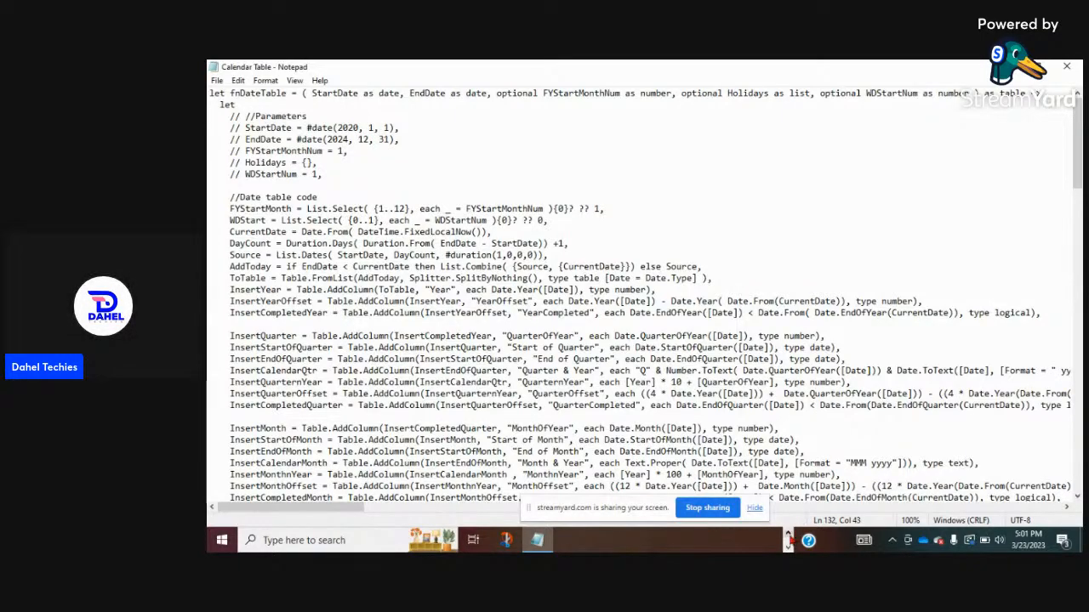
{"action": "left_click", "coordinate": [788, 545]}
{"action": "mouse_move", "coordinate": [672, 545]}
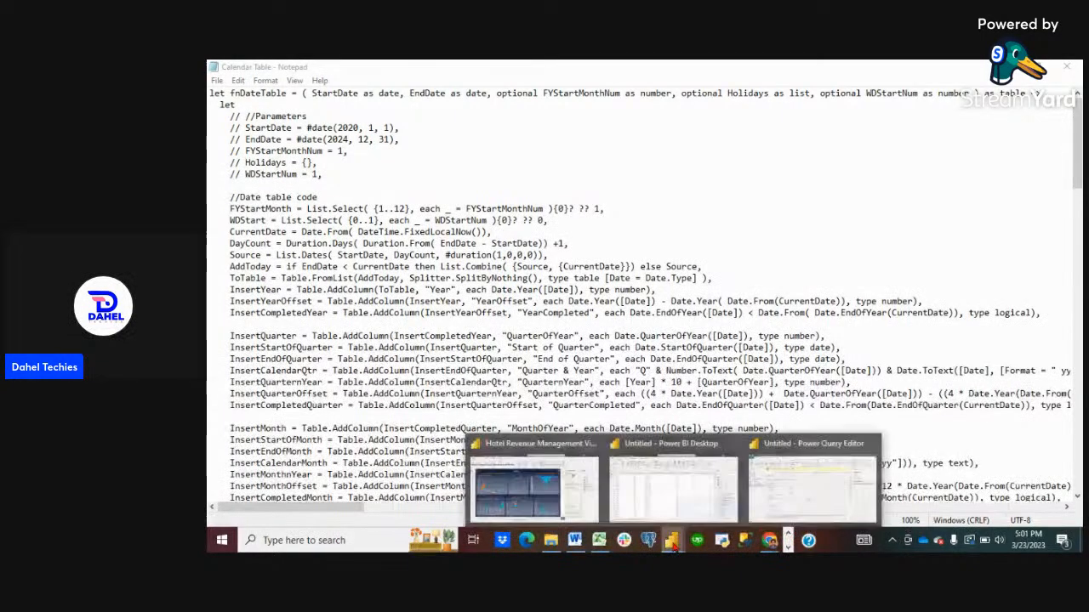
{"action": "left_click", "coordinate": [791, 498]}
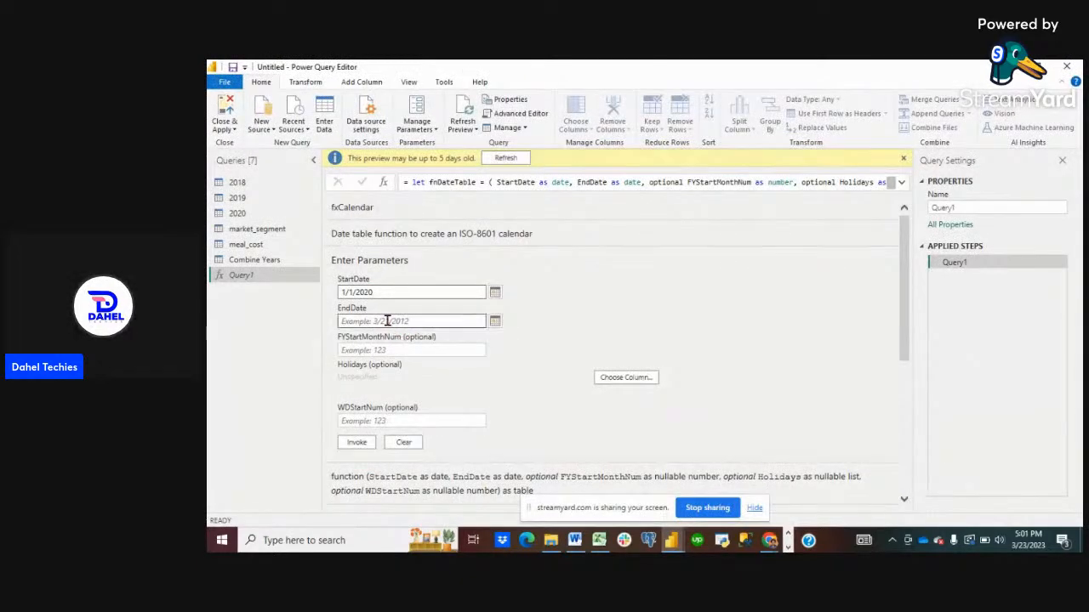
{"action": "left_click", "coordinate": [387, 321]}
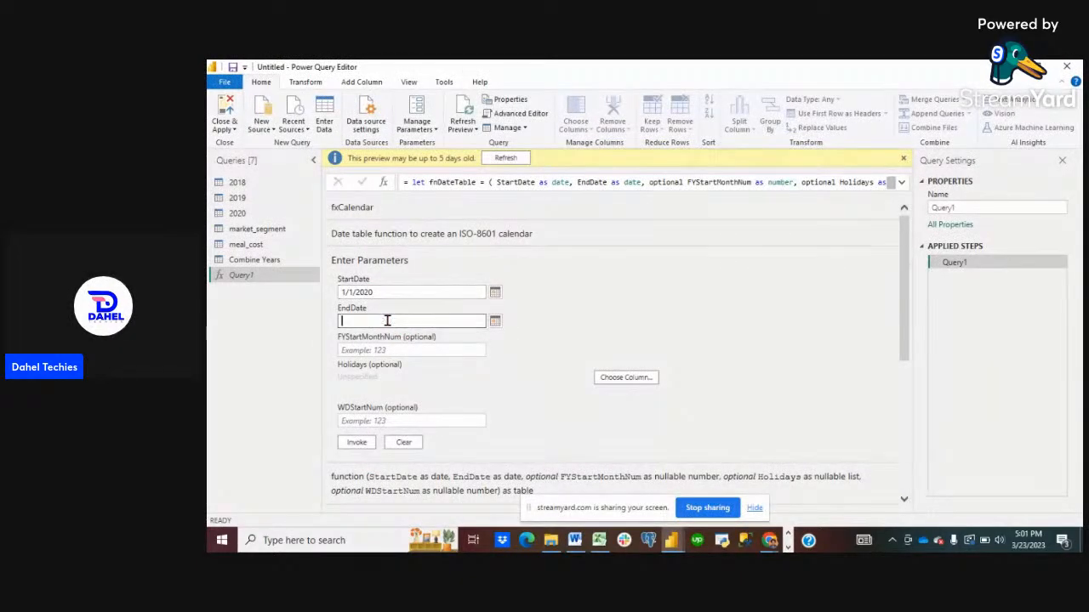
{"action": "type", "text": "31/12/2"}
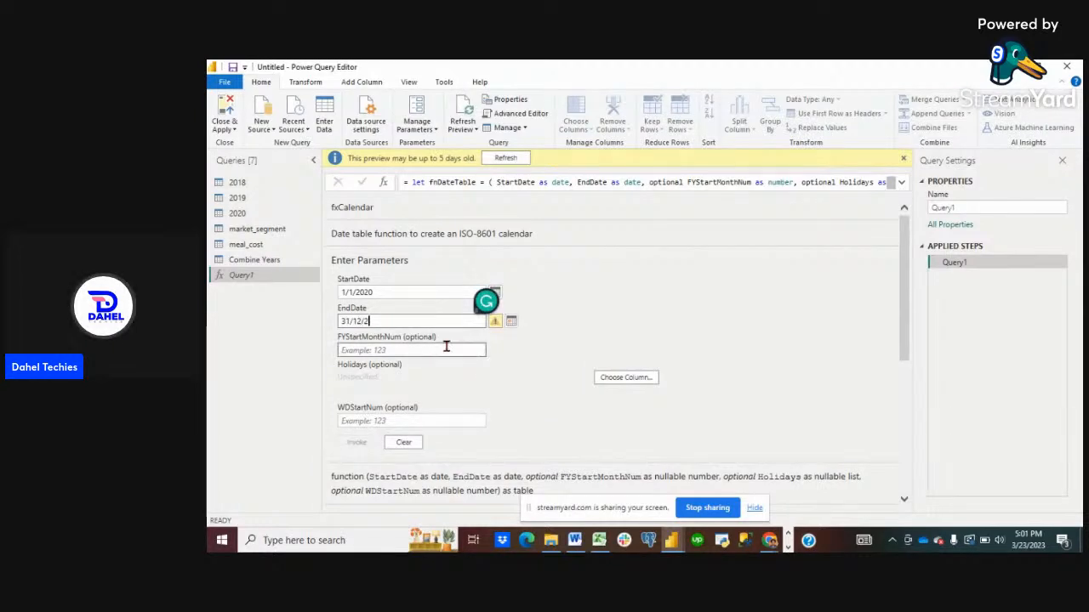
{"action": "type", "text": "024"}
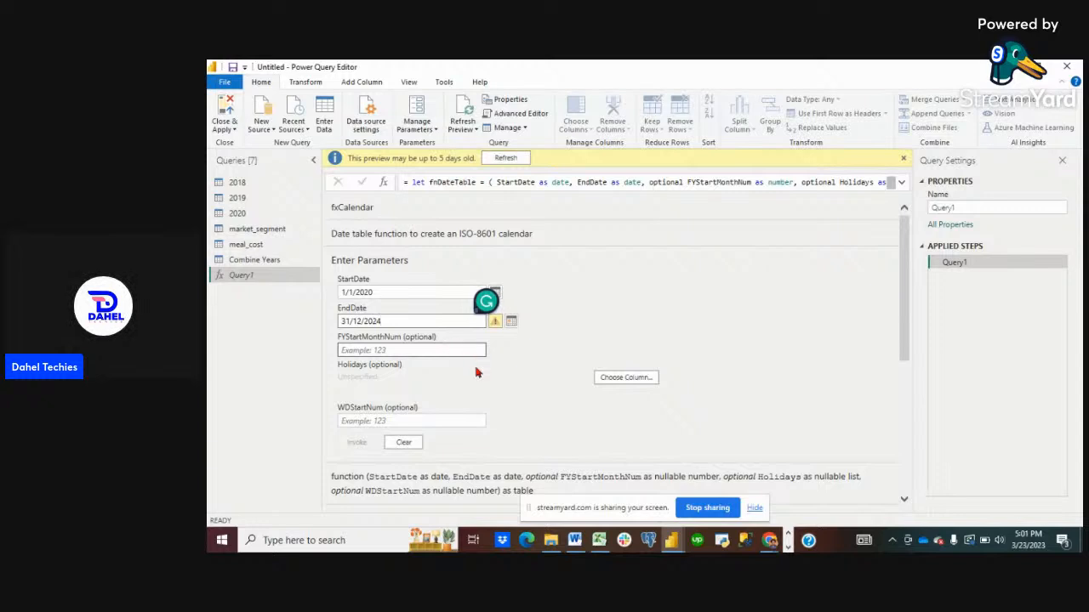
Set both the FYStartMonthNum and WDStartNum parameters to 1.
{"action": "left_click", "coordinate": [390, 349]}
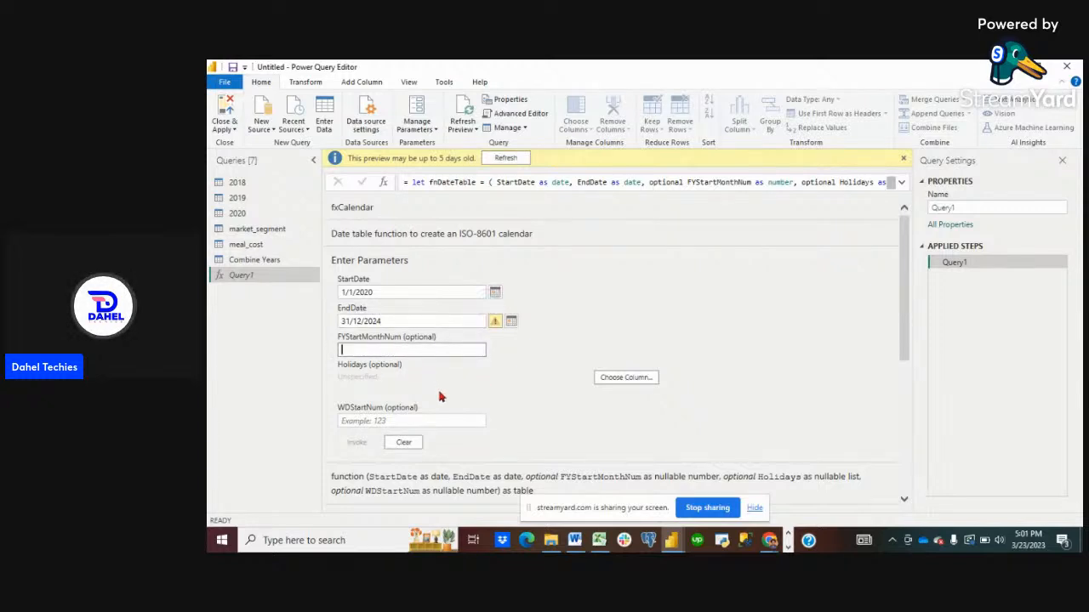
{"action": "left_click", "coordinate": [403, 418]}
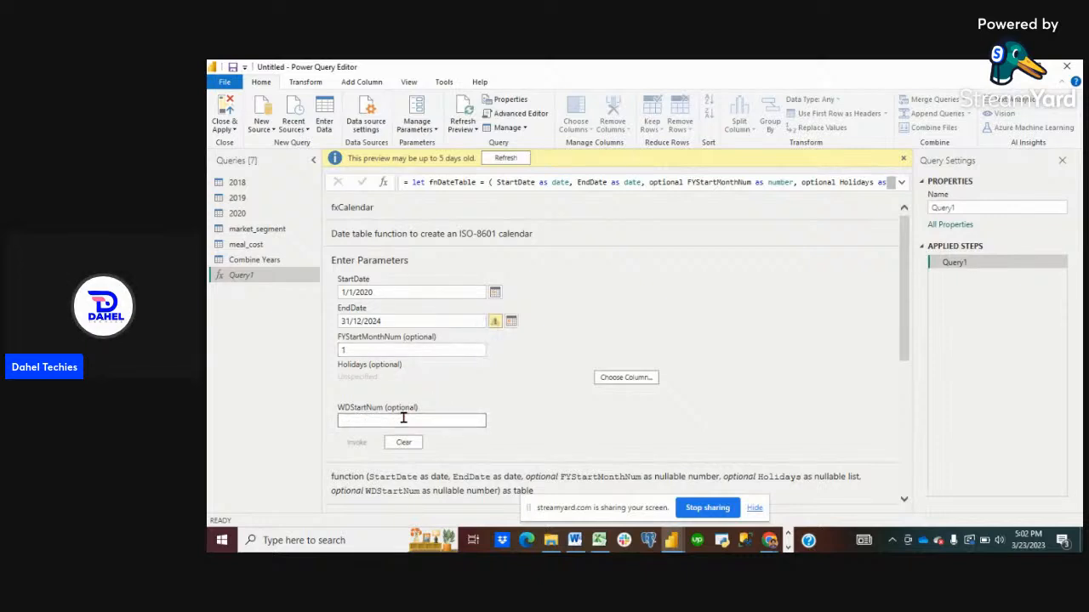
{"action": "type", "text": "1"}
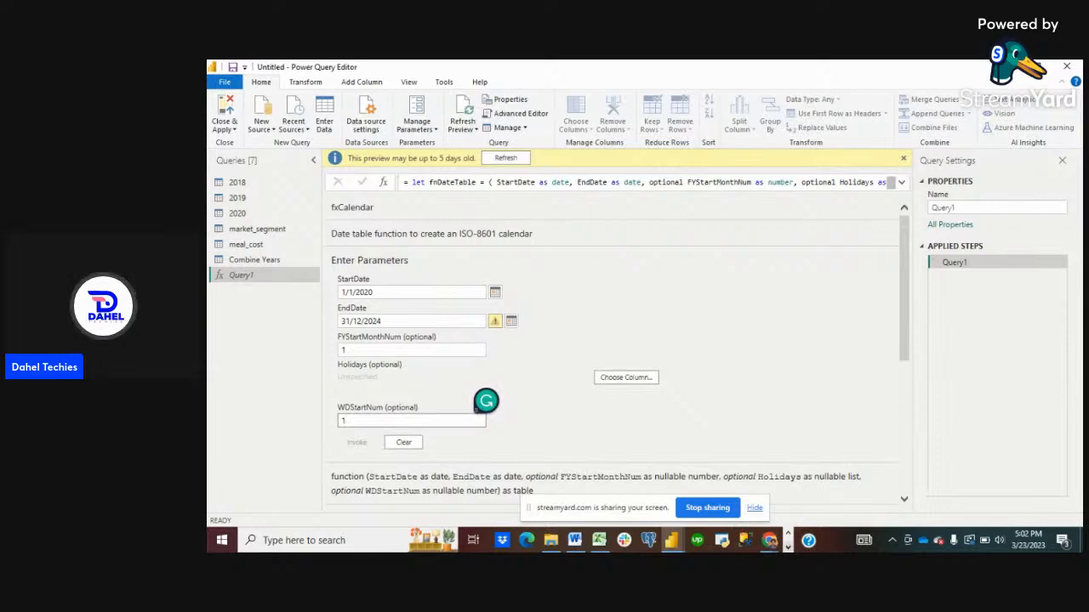
Compare the entered parameters with the Calendar Table script in Notepad and review the function form in the Power Query Editor.
{"action": "left_click", "coordinate": [788, 548]}
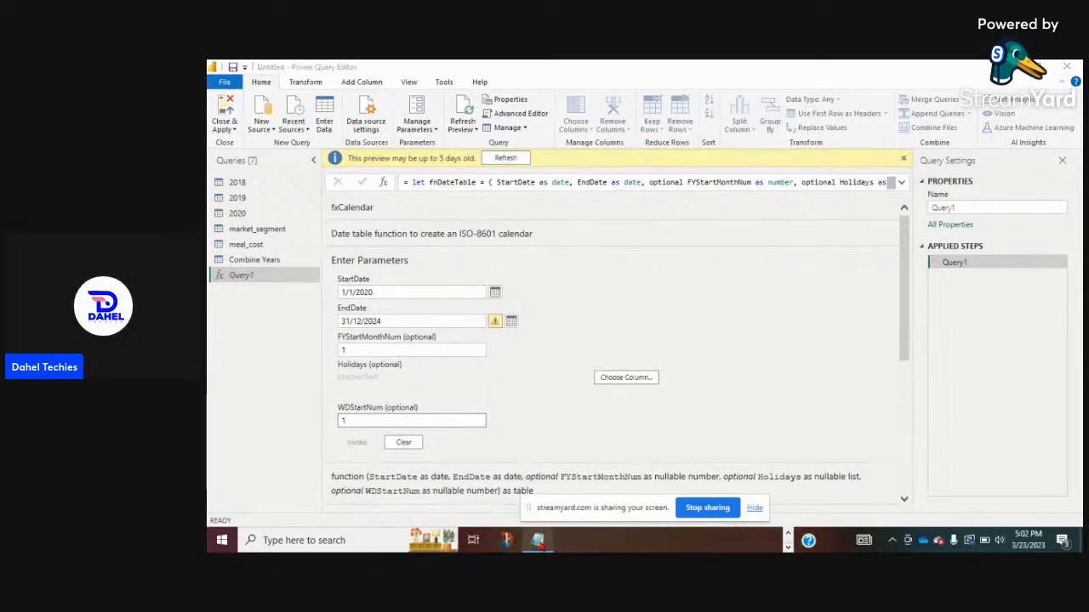
{"action": "left_click", "coordinate": [539, 543]}
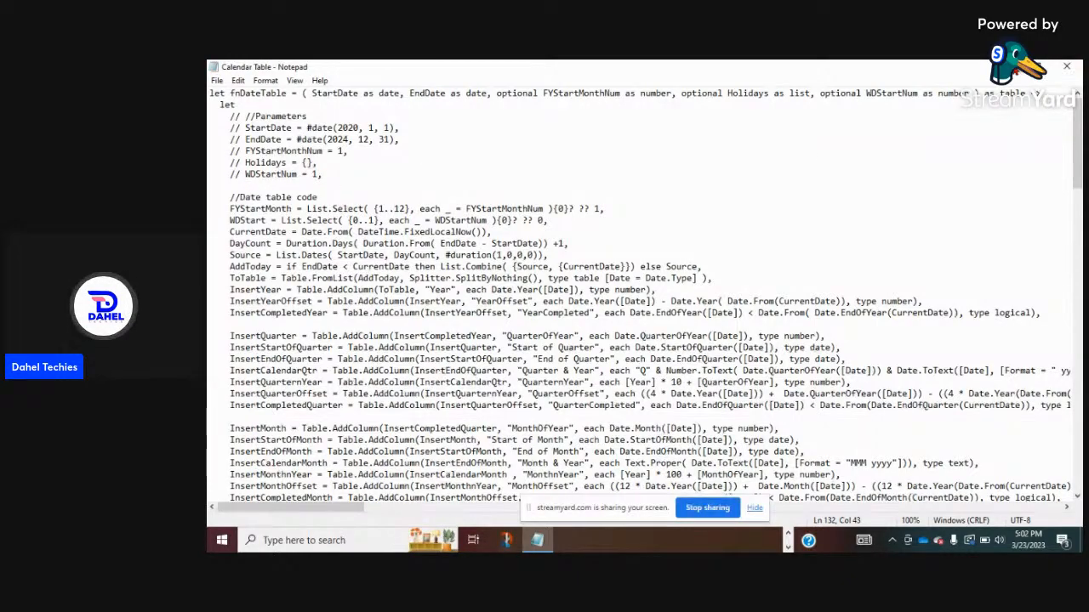
{"action": "key", "text": "alt+Tab"}
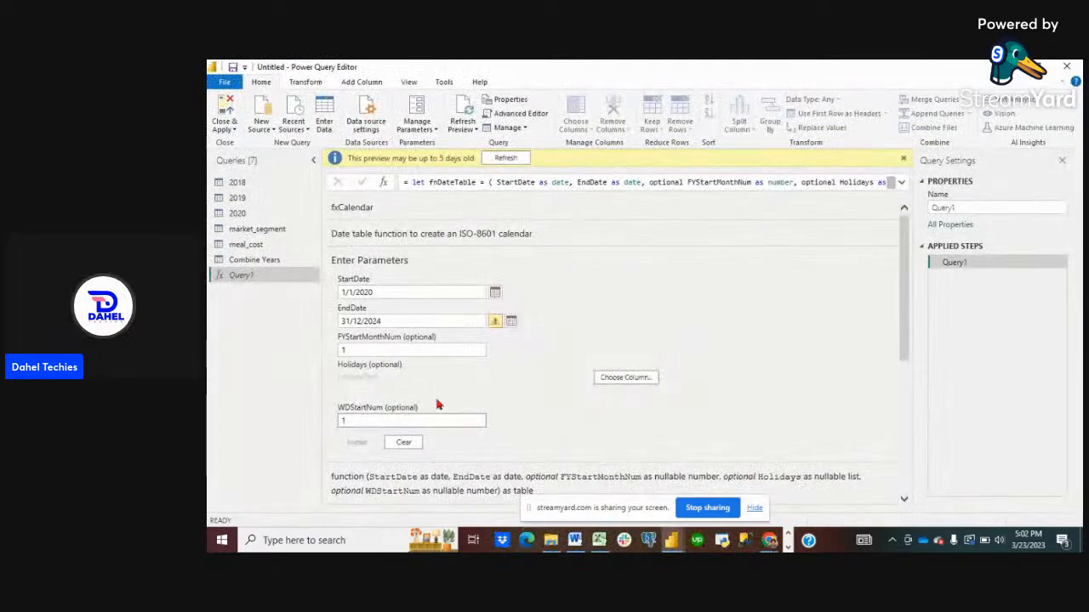
{"action": "scroll", "coordinate": [411, 403], "scroll_direction": "down", "scroll_amount": 3}
{"action": "scroll", "coordinate": [400, 392], "scroll_direction": "up", "scroll_amount": 2}
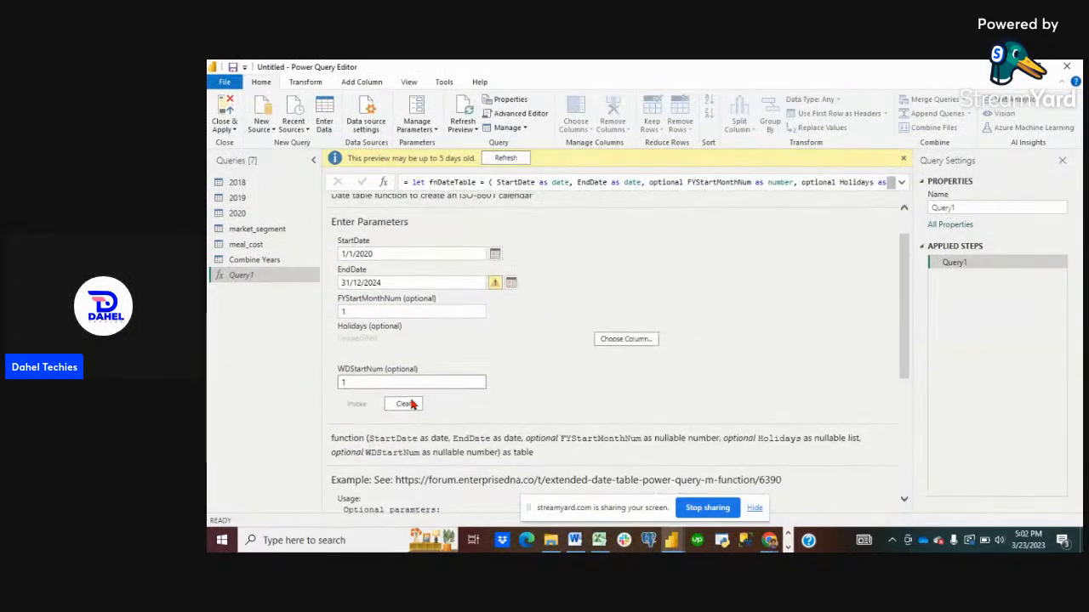
Correct the EndDate parameter of the date table function to 12/31/2024.
{"action": "left_click", "coordinate": [475, 406]}
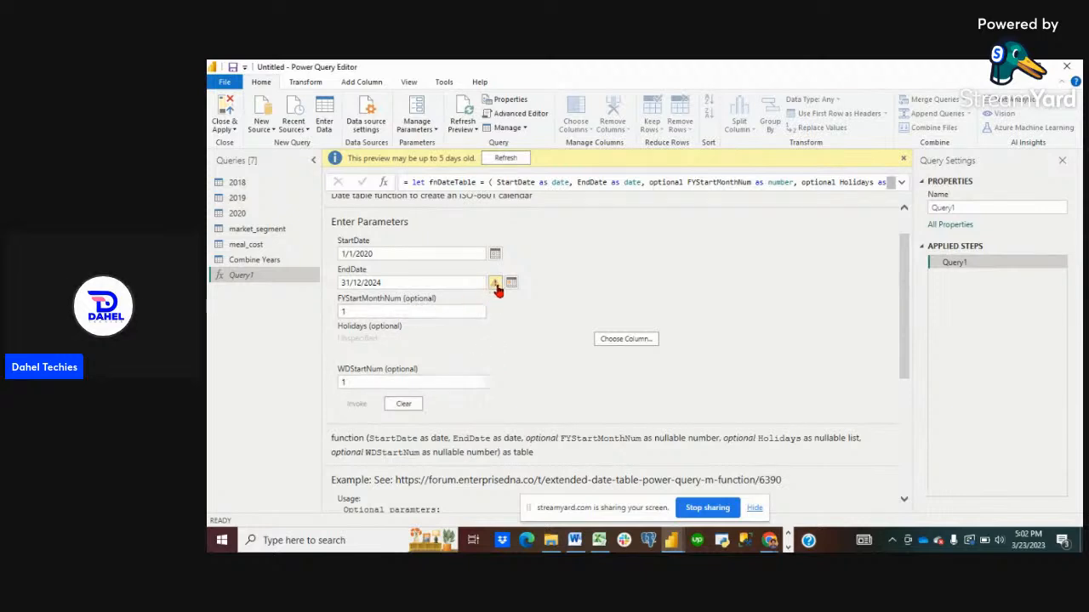
{"action": "left_click", "coordinate": [346, 282]}
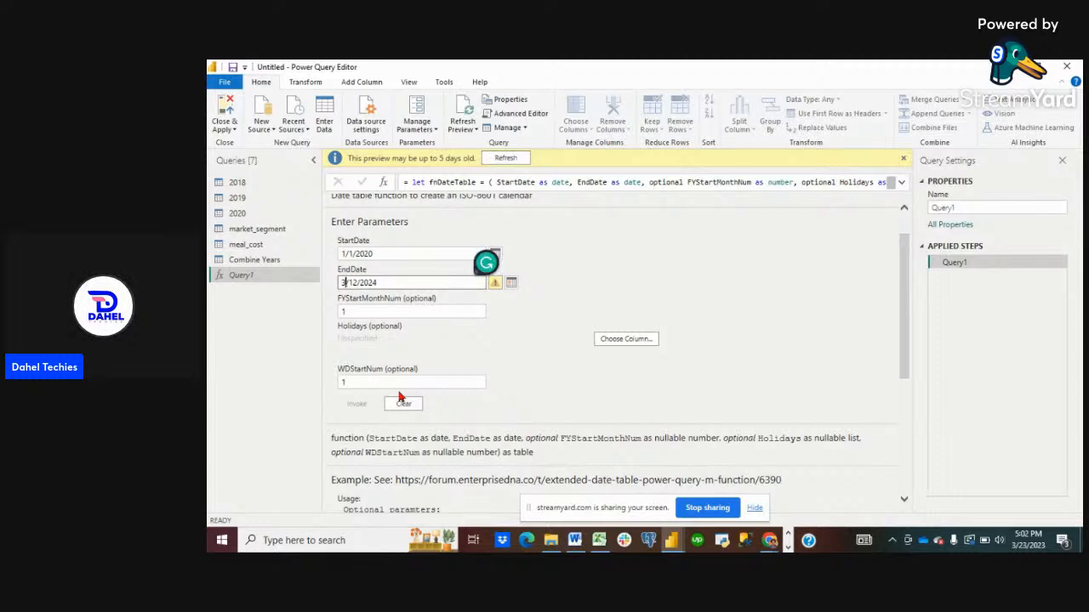
{"action": "key", "text": "BackSpace"}
{"action": "type", "text": "12"}
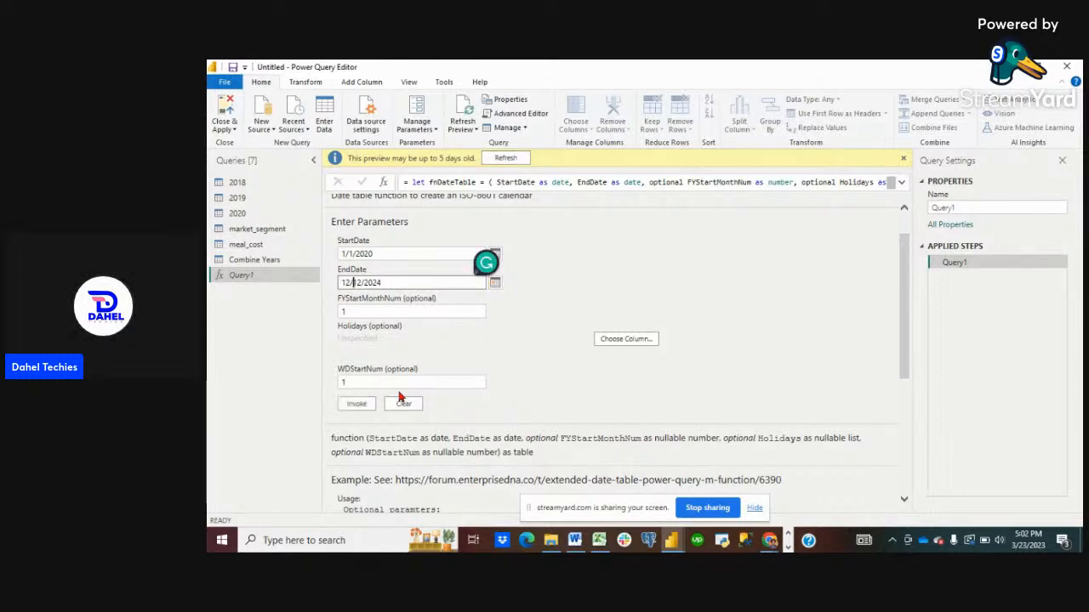
{"action": "key", "text": "BackSpace"}
{"action": "key", "text": "BackSpace"}
{"action": "type", "text": "31"}
{"action": "left_click", "coordinate": [469, 343]}
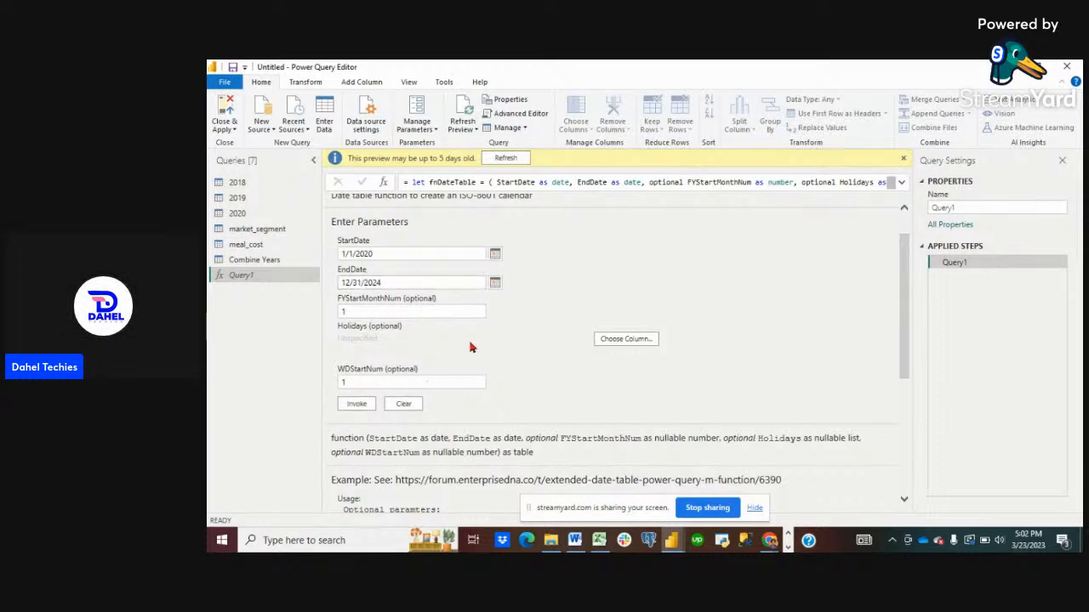
Invoke the date table function with the entered parameters and look over the generated table's columns.
{"action": "left_click", "coordinate": [352, 311]}
{"action": "left_click", "coordinate": [351, 407]}
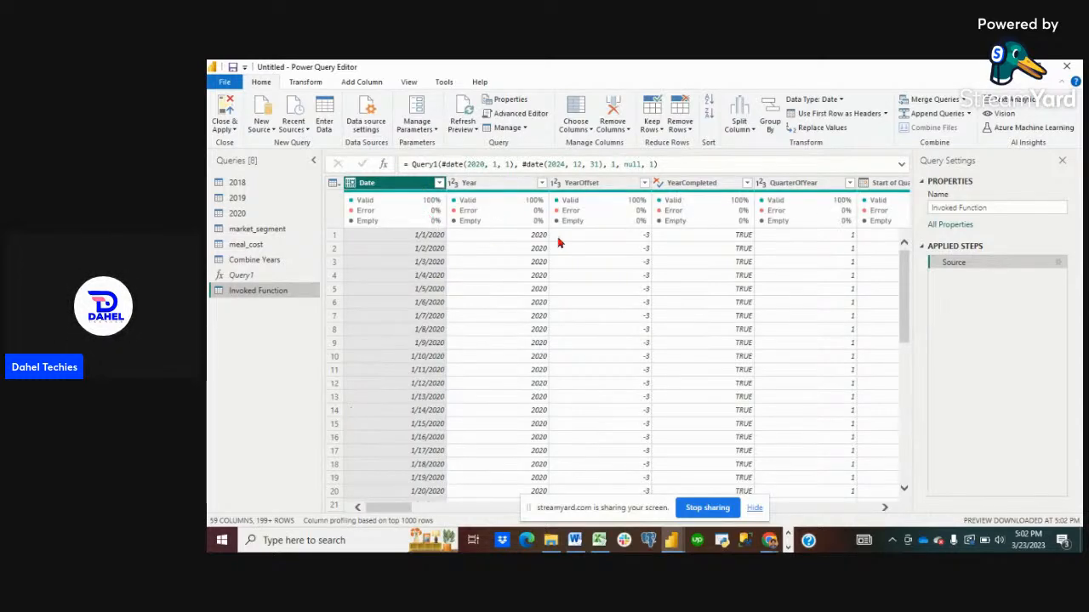
{"action": "scroll", "coordinate": [751, 269], "scroll_direction": "right", "scroll_amount": 4}
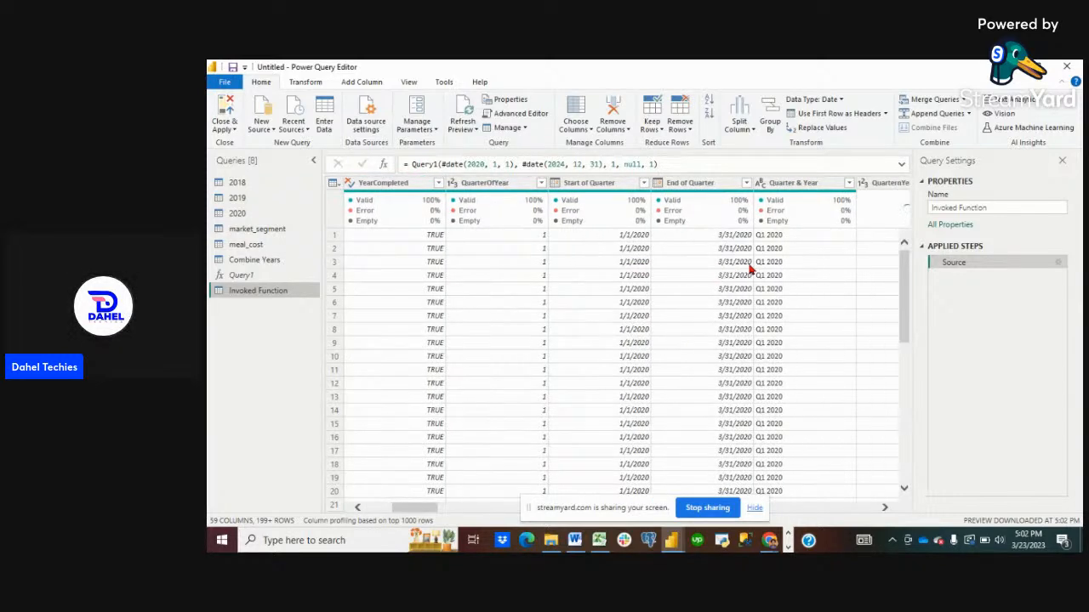
{"action": "scroll", "coordinate": [481, 287], "scroll_direction": "left", "scroll_amount": 4}
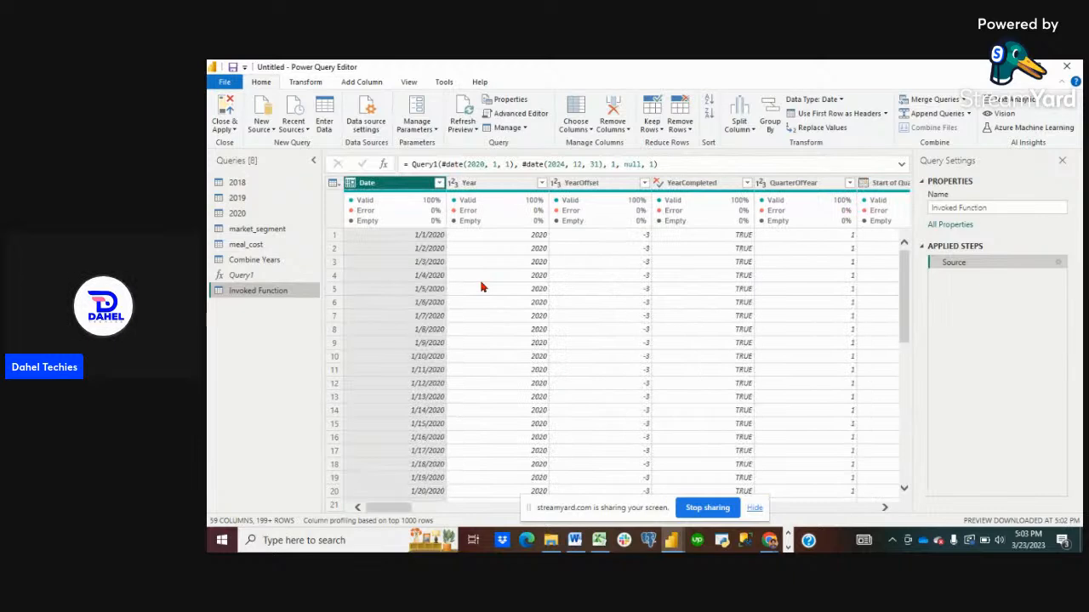
Rename the Invoked Function query as Date.
{"action": "right_click", "coordinate": [286, 293]}
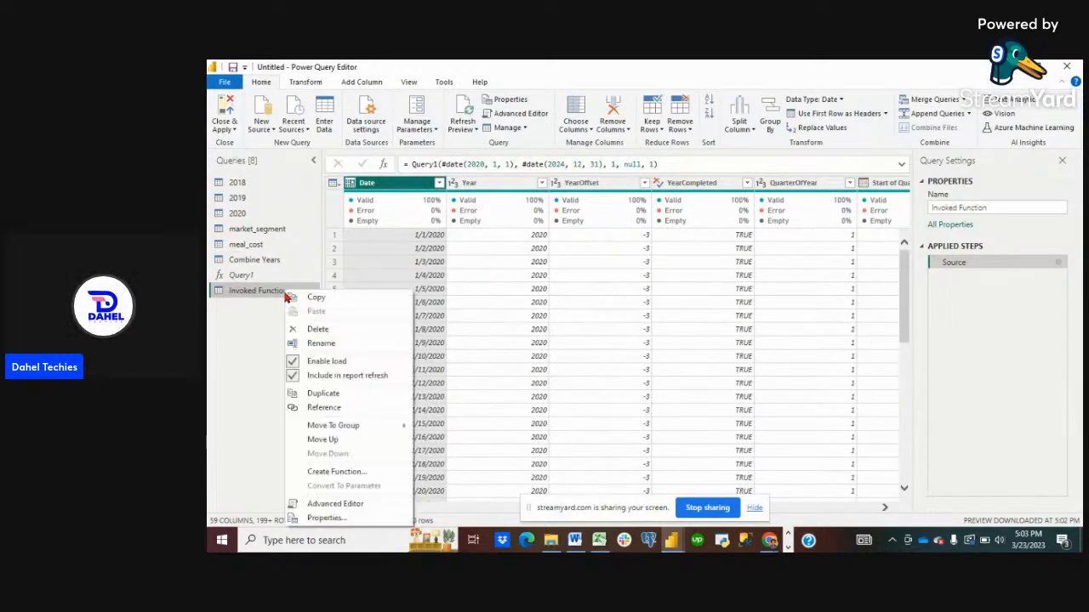
{"action": "left_click", "coordinate": [323, 343]}
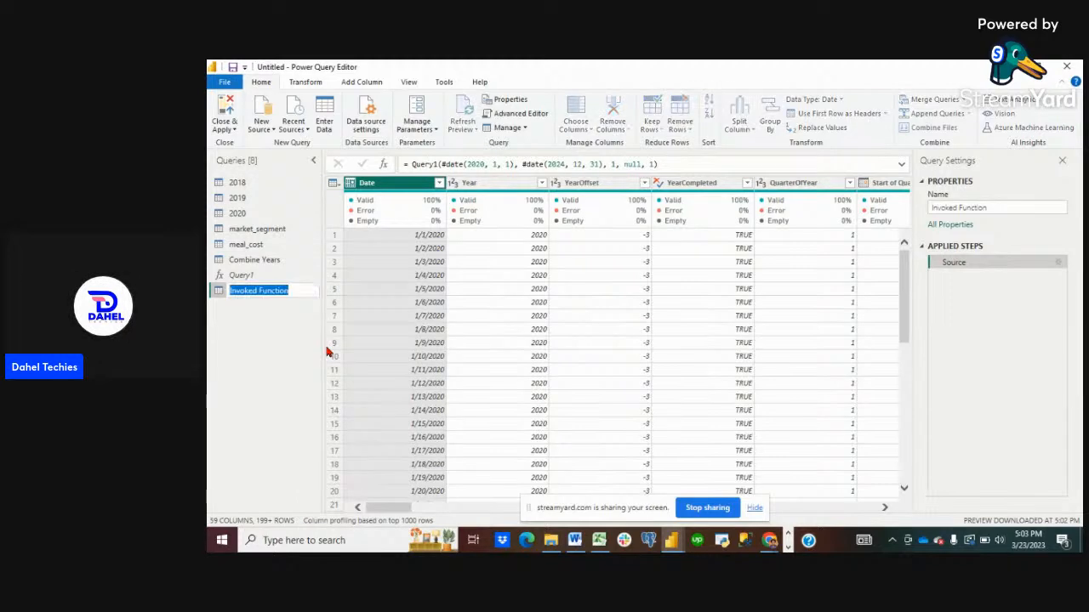
{"action": "type", "text": "Data"}
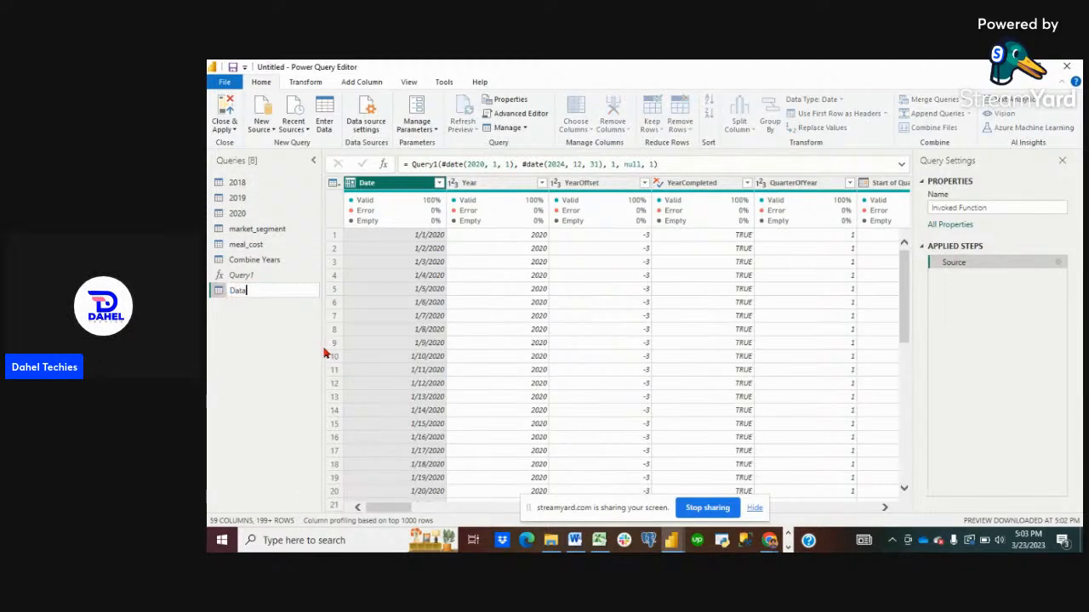
{"action": "key", "text": "BackSpace"}
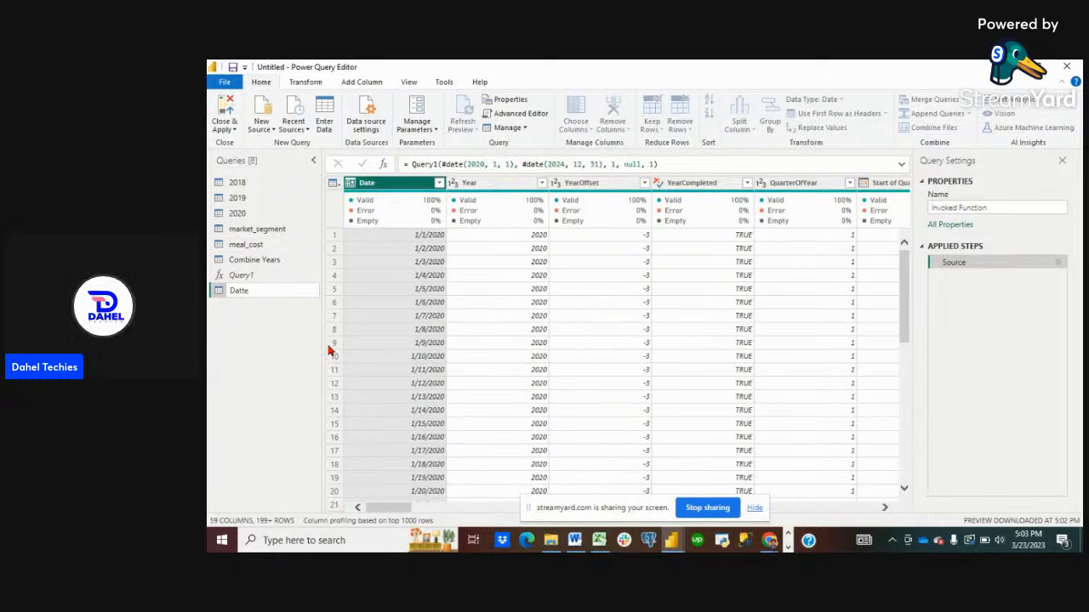
{"action": "type", "text": "e"}
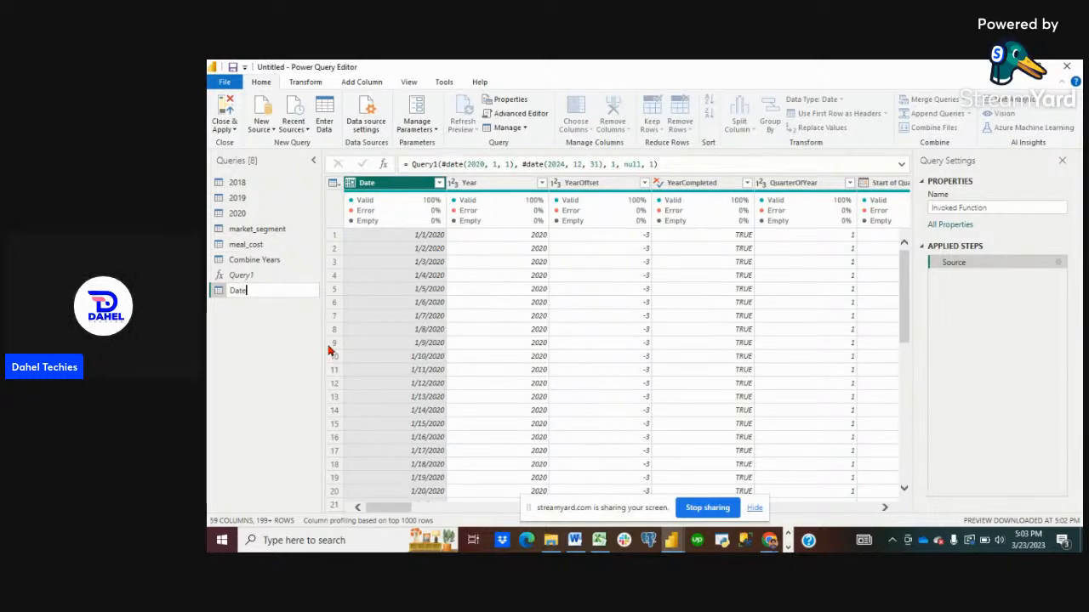
{"action": "key", "text": "Return"}
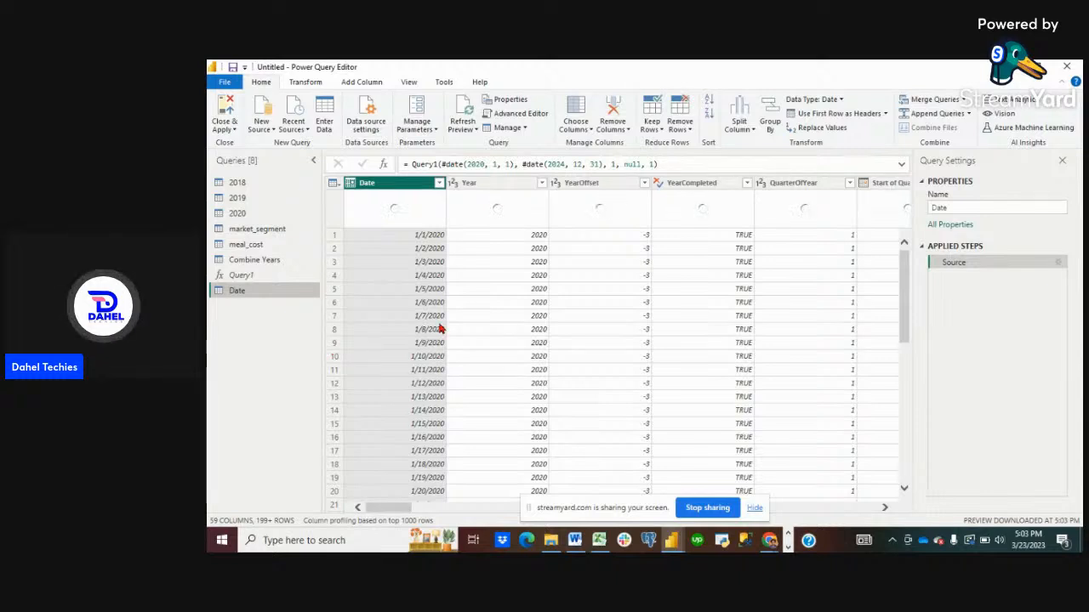
Remove the MonthnYear column from the Date table.
{"action": "scroll", "coordinate": [440, 329], "scroll_direction": "right", "scroll_amount": 5}
{"action": "scroll", "coordinate": [440, 329], "scroll_direction": "right", "scroll_amount": 4}
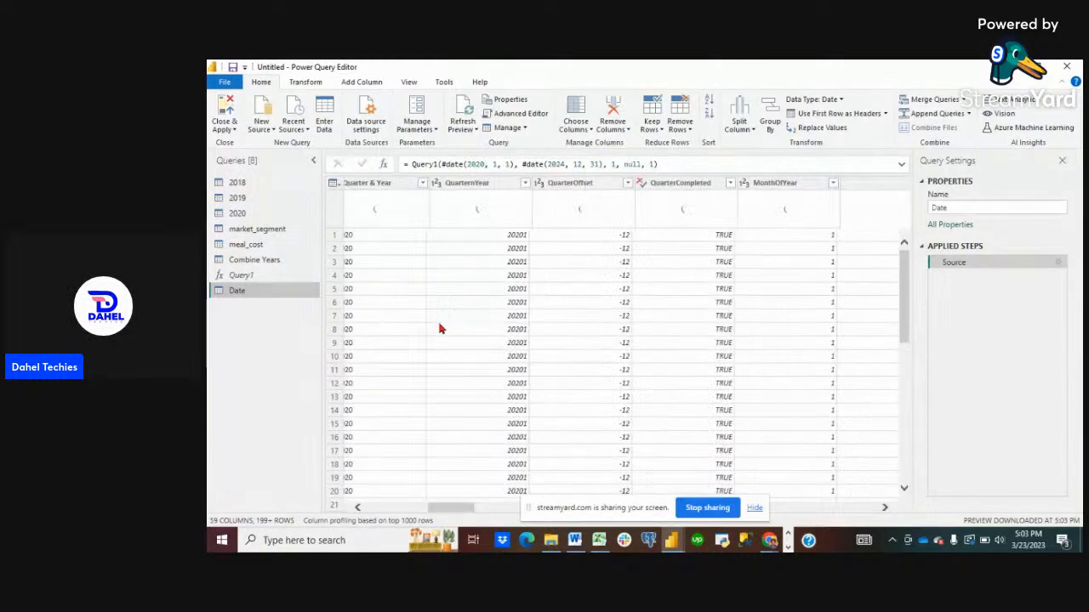
{"action": "scroll", "coordinate": [439, 329], "scroll_direction": "right", "scroll_amount": 3}
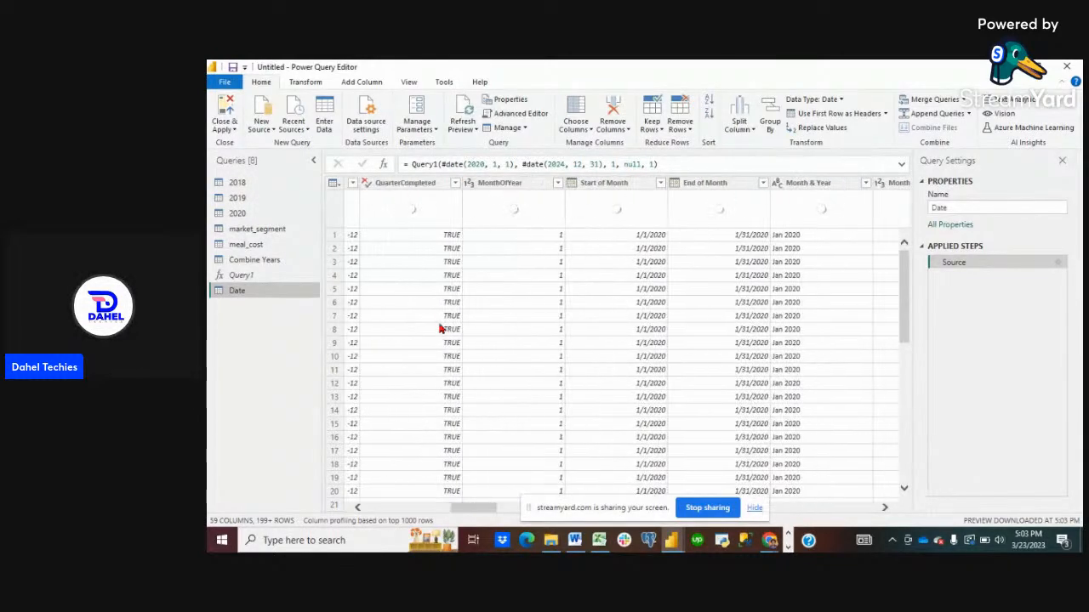
{"action": "scroll", "coordinate": [439, 329], "scroll_direction": "right", "scroll_amount": 4}
{"action": "scroll", "coordinate": [440, 329], "scroll_direction": "right", "scroll_amount": 1}
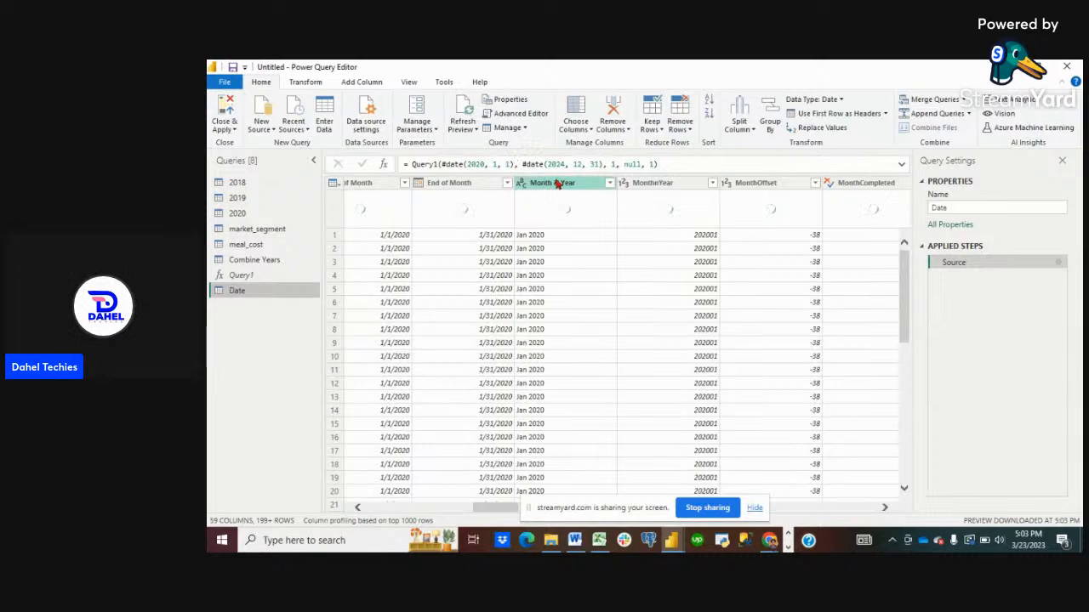
{"action": "scroll", "coordinate": [680, 284], "scroll_direction": "right", "scroll_amount": 1}
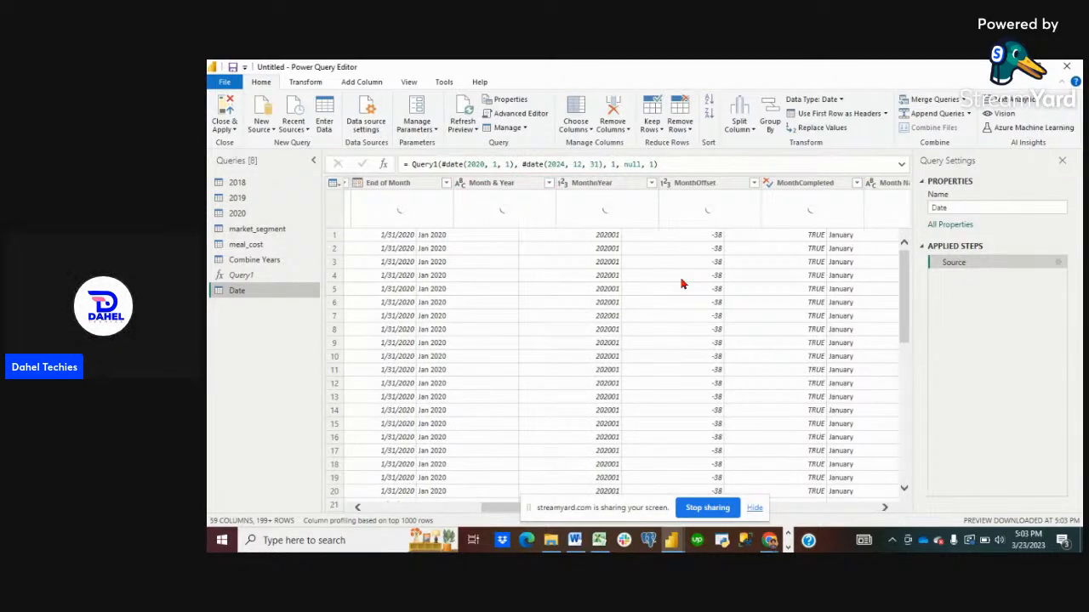
{"action": "scroll", "coordinate": [681, 284], "scroll_direction": "right", "scroll_amount": 1}
{"action": "left_click", "coordinate": [512, 185]}
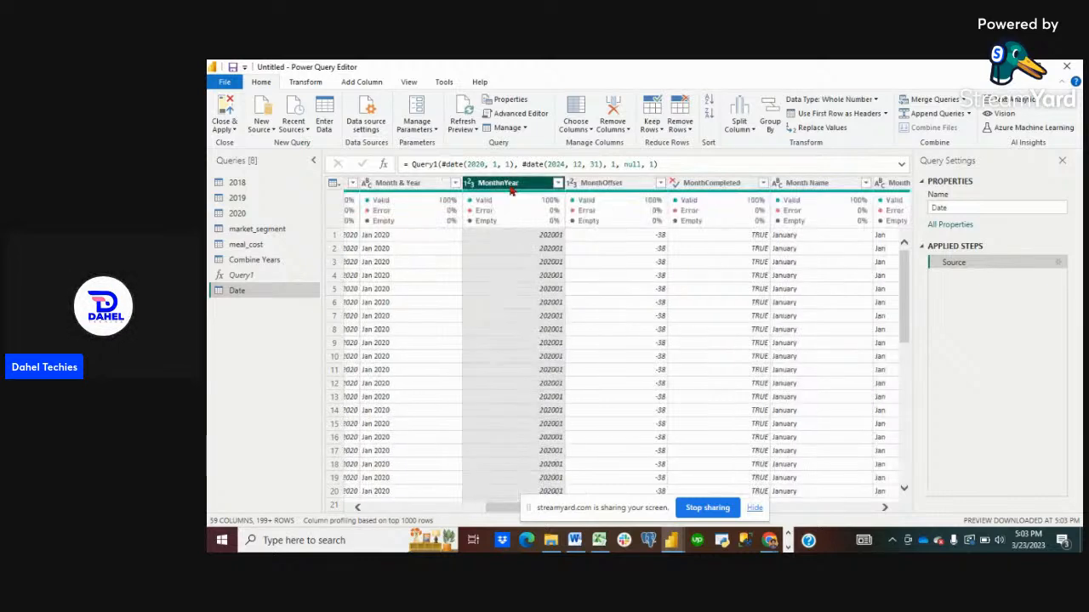
{"action": "left_click", "coordinate": [621, 120]}
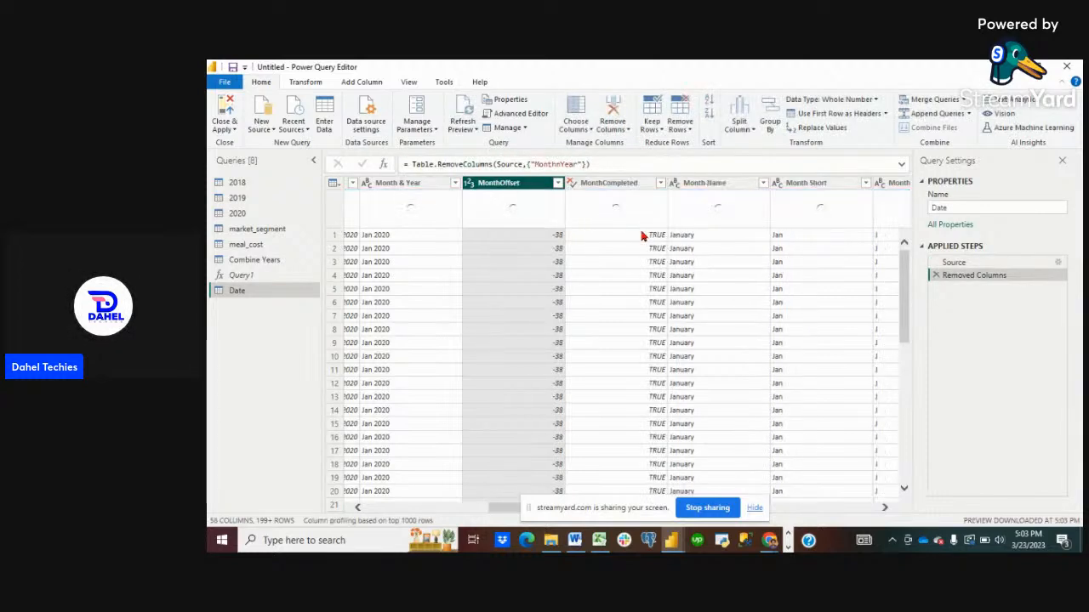
Review the remaining Date columns, then close the Power Query Editor and apply the pending query changes to the model.
{"action": "scroll", "coordinate": [642, 236], "scroll_direction": "right", "scroll_amount": 10}
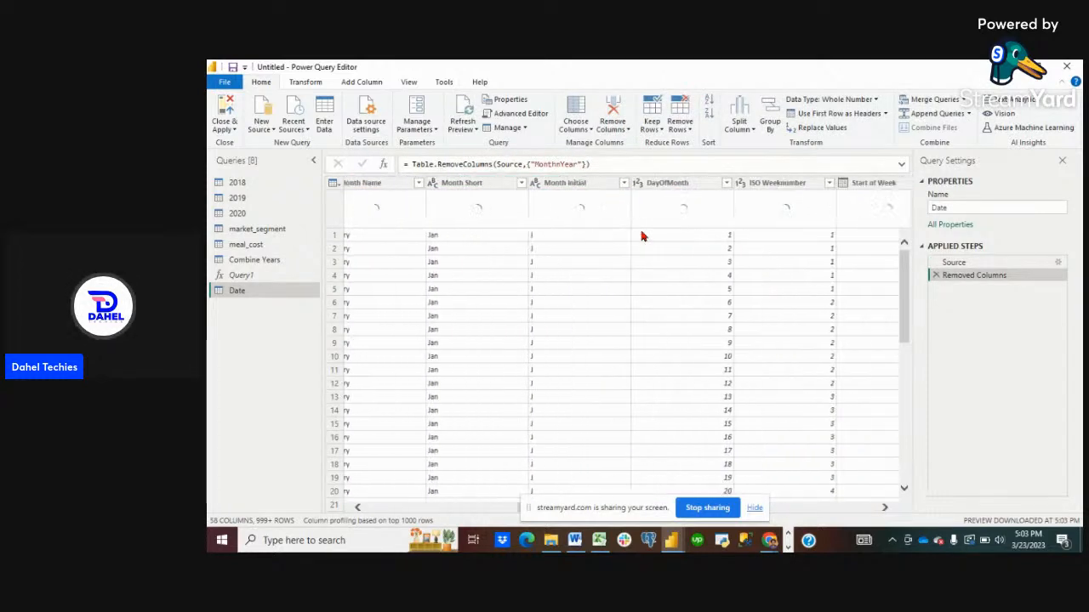
{"action": "scroll", "coordinate": [642, 236], "scroll_direction": "right", "scroll_amount": 10}
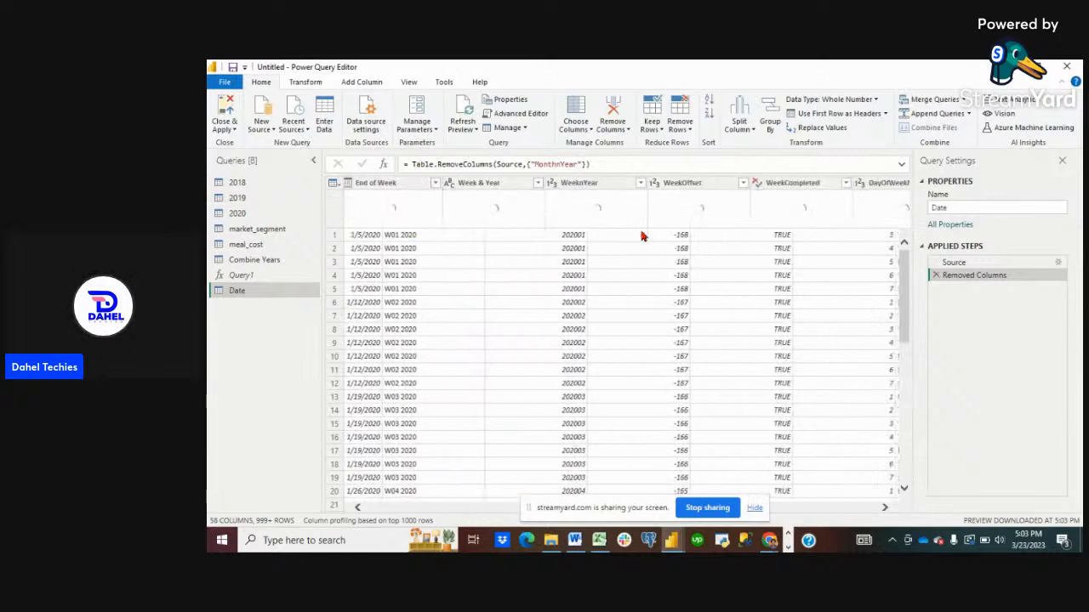
{"action": "scroll", "coordinate": [642, 236], "scroll_direction": "right", "scroll_amount": 10}
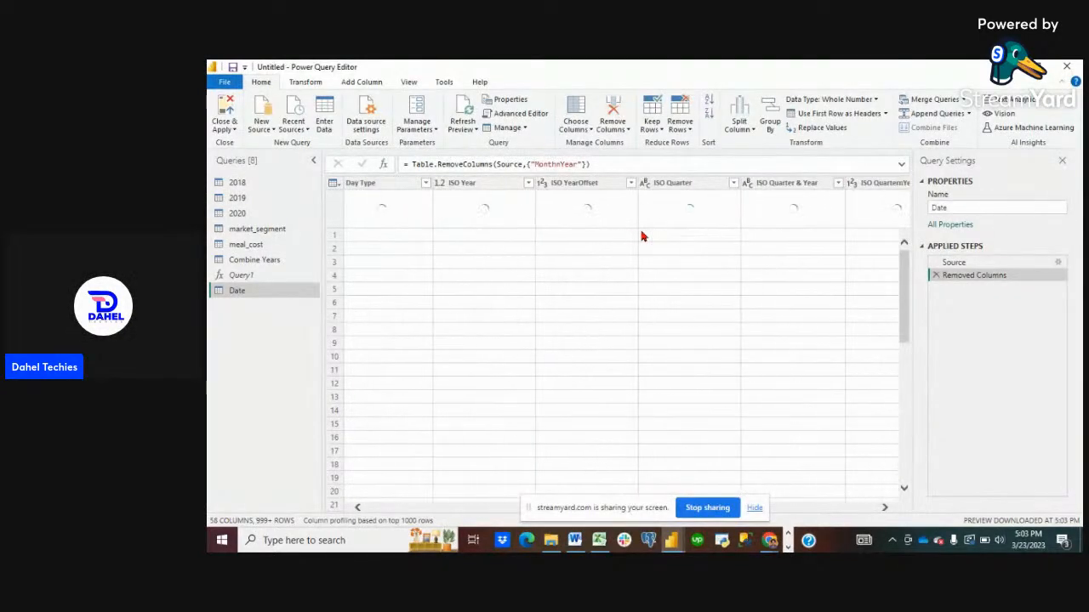
{"action": "scroll", "coordinate": [553, 251], "scroll_direction": "right", "scroll_amount": 10}
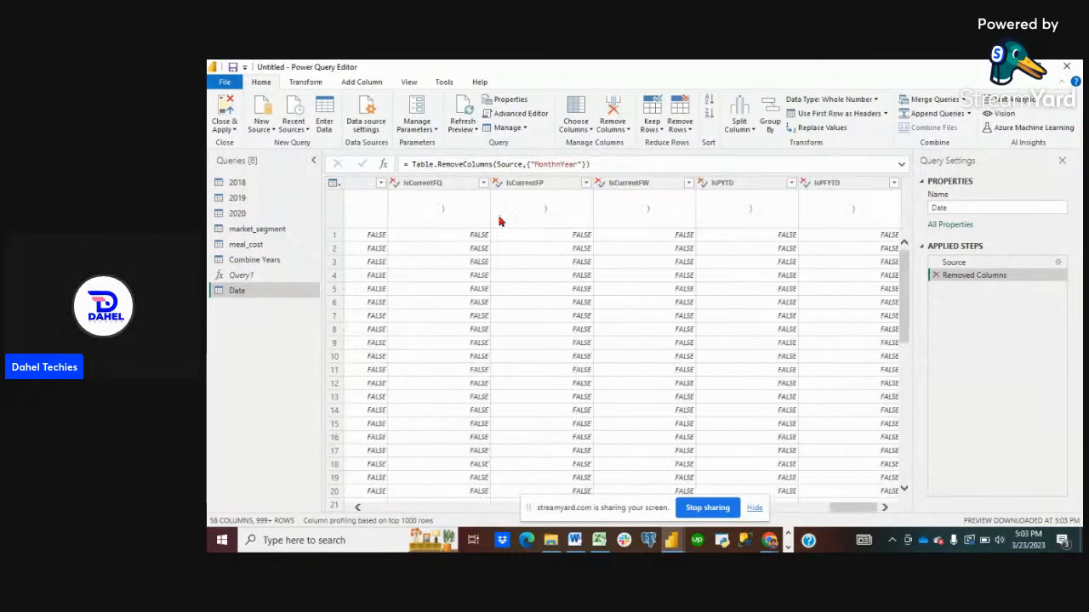
{"action": "left_click", "coordinate": [230, 132]}
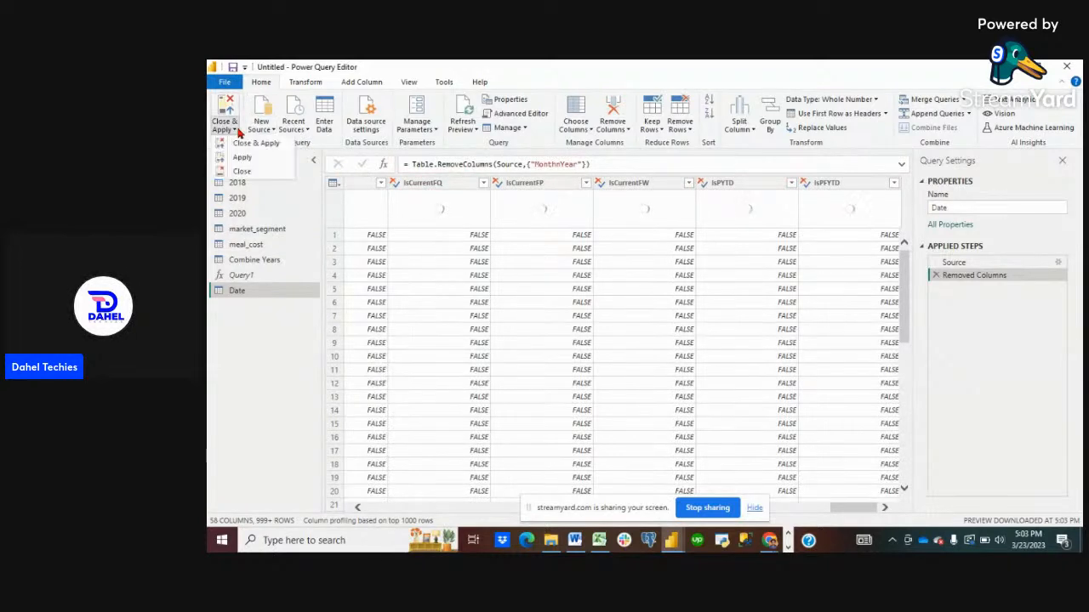
{"action": "left_click", "coordinate": [264, 145]}
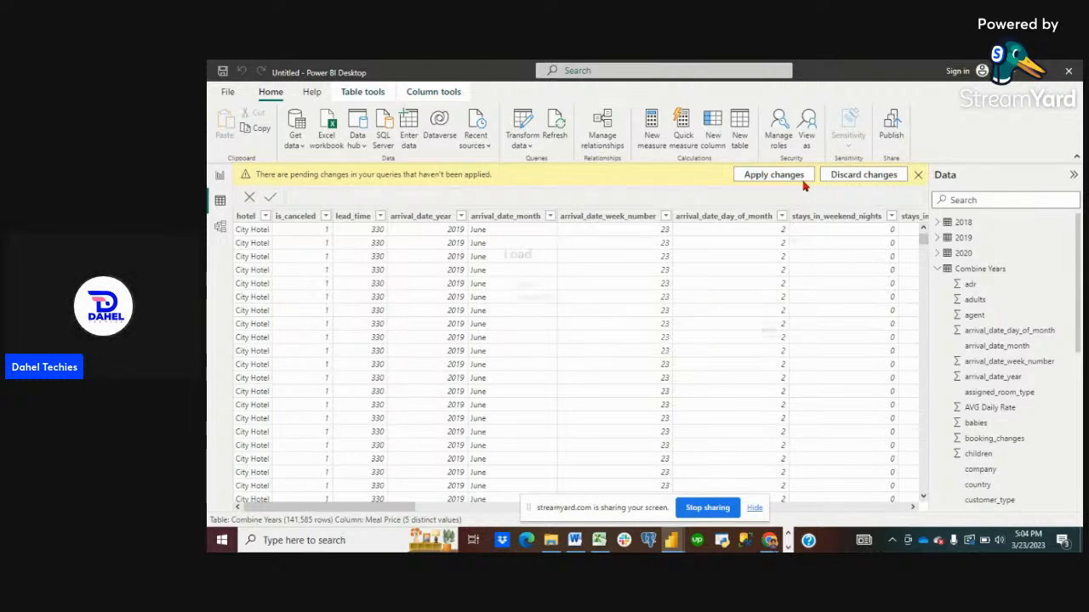
{"action": "left_click", "coordinate": [775, 175]}
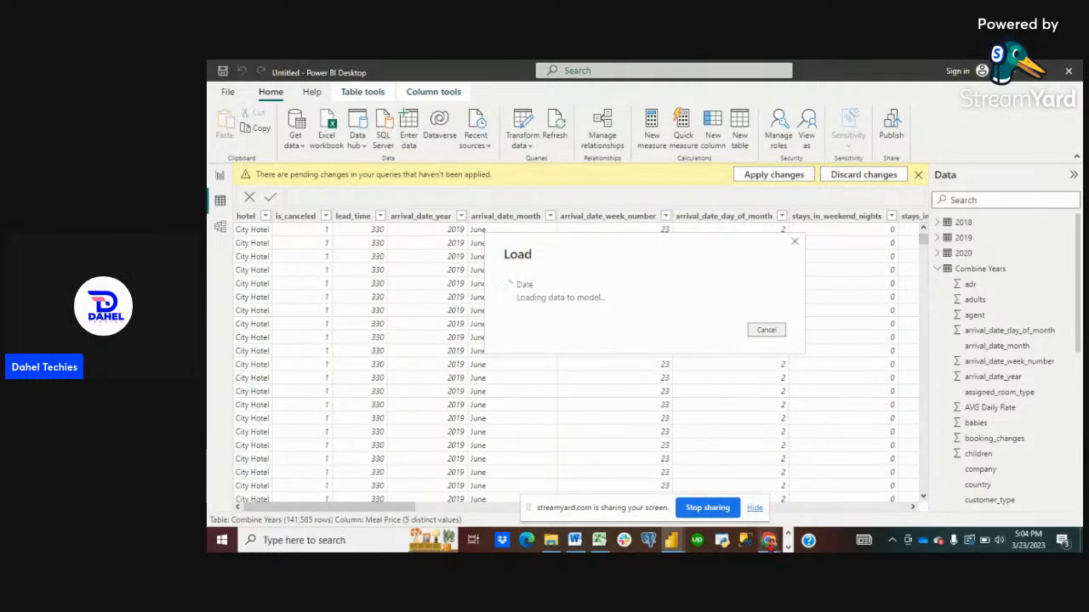
Check the StreamYard broadcast page in Chrome, then return to Power BI Desktop and dismiss the Load dialog.
{"action": "mouse_move", "coordinate": [770, 546]}
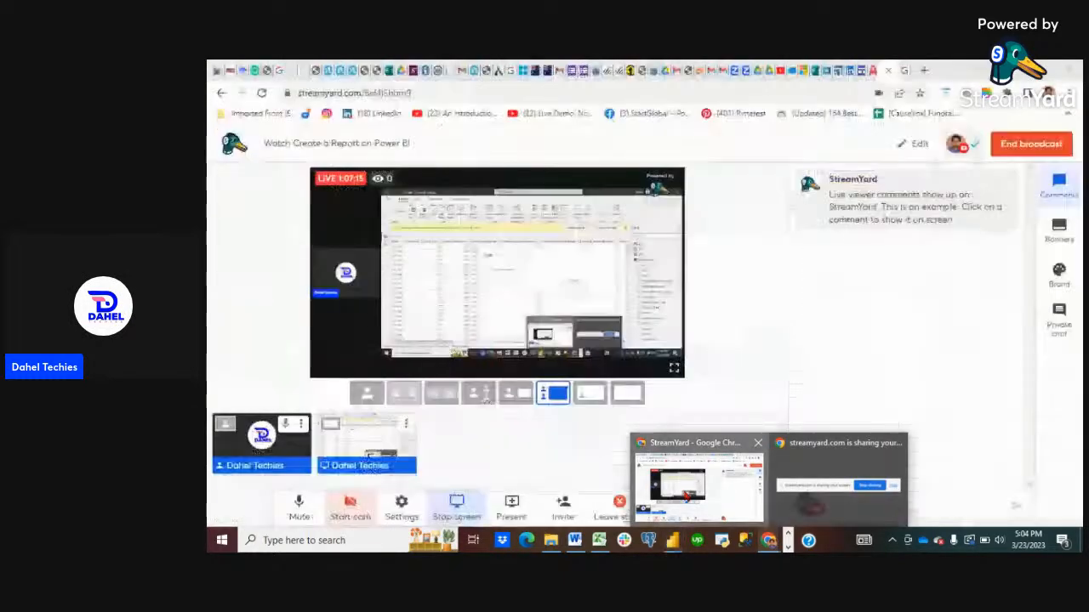
{"action": "left_click", "coordinate": [685, 497]}
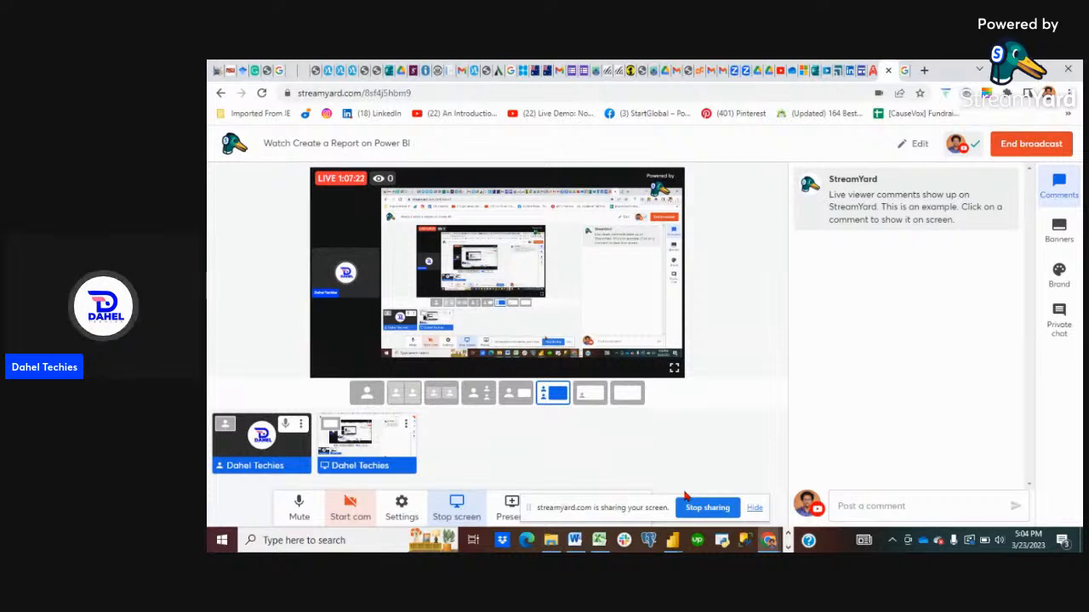
{"action": "mouse_move", "coordinate": [674, 541]}
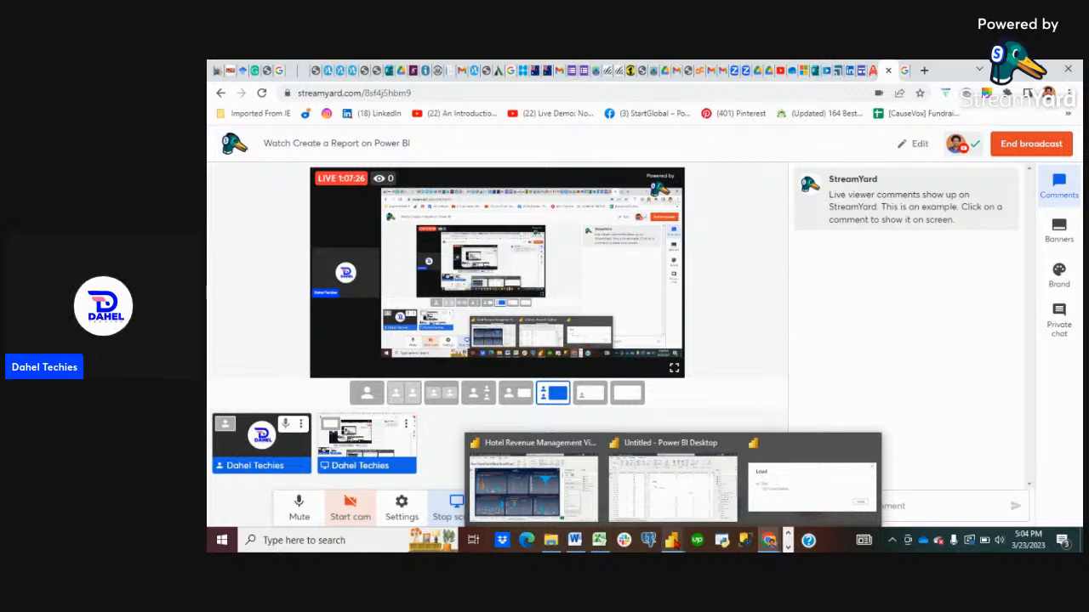
{"action": "left_click", "coordinate": [779, 497]}
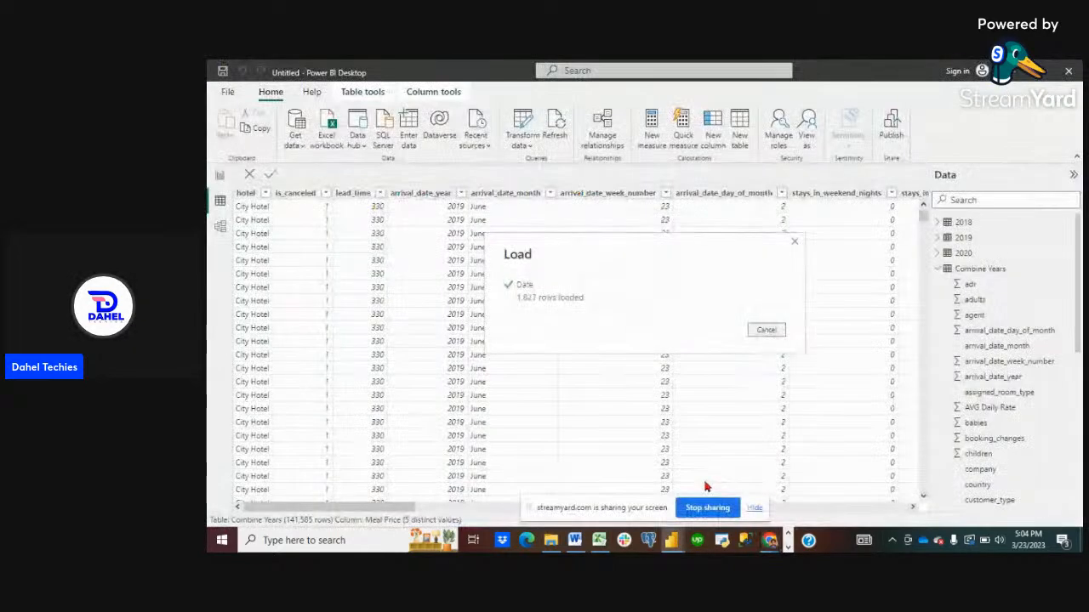
{"action": "left_click", "coordinate": [765, 329]}
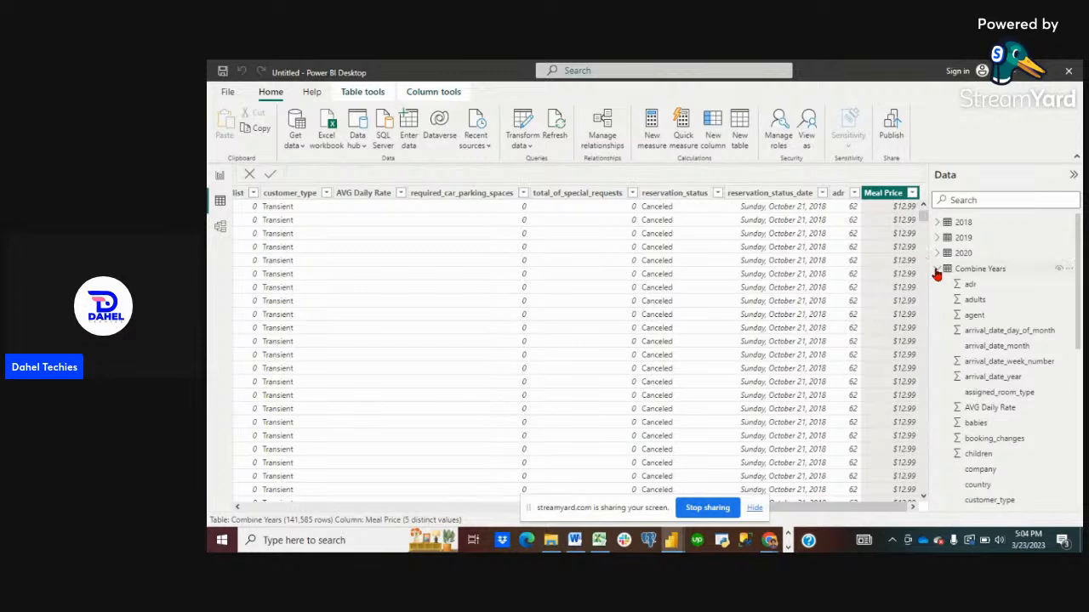
Open the Model view, locate the Date table, and move it below meal_cost, beside the market_segment table.
{"action": "left_click", "coordinate": [936, 272]}
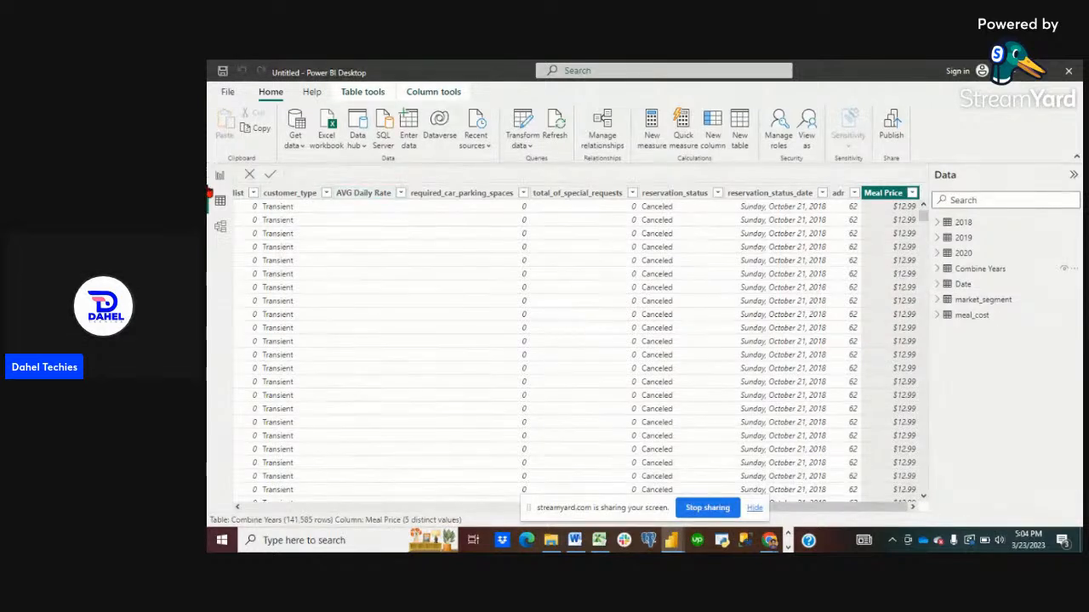
{"action": "left_click", "coordinate": [220, 228]}
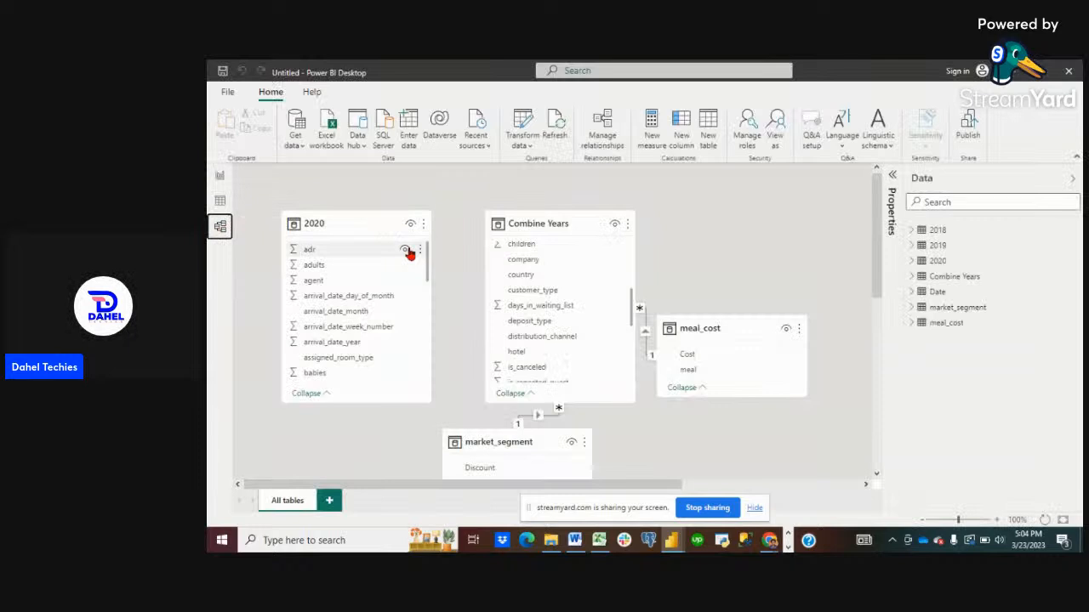
{"action": "scroll", "coordinate": [408, 250], "scroll_direction": "down", "scroll_amount": 3}
{"action": "scroll", "coordinate": [464, 286], "scroll_direction": "down", "scroll_amount": 2}
{"action": "scroll", "coordinate": [465, 286], "scroll_direction": "down", "scroll_amount": 1}
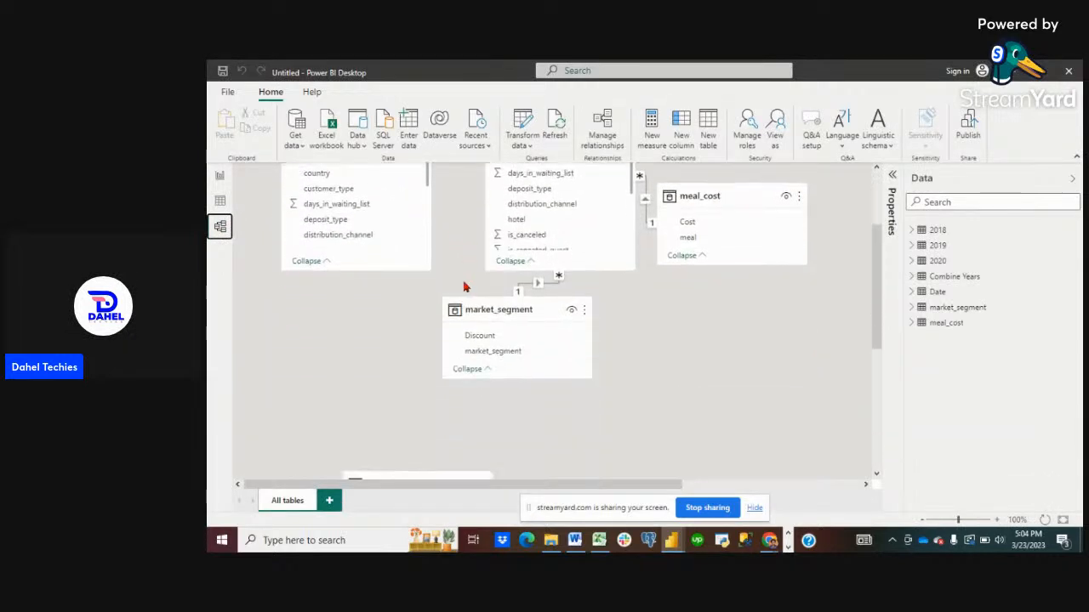
{"action": "scroll", "coordinate": [575, 319], "scroll_direction": "down", "scroll_amount": 3}
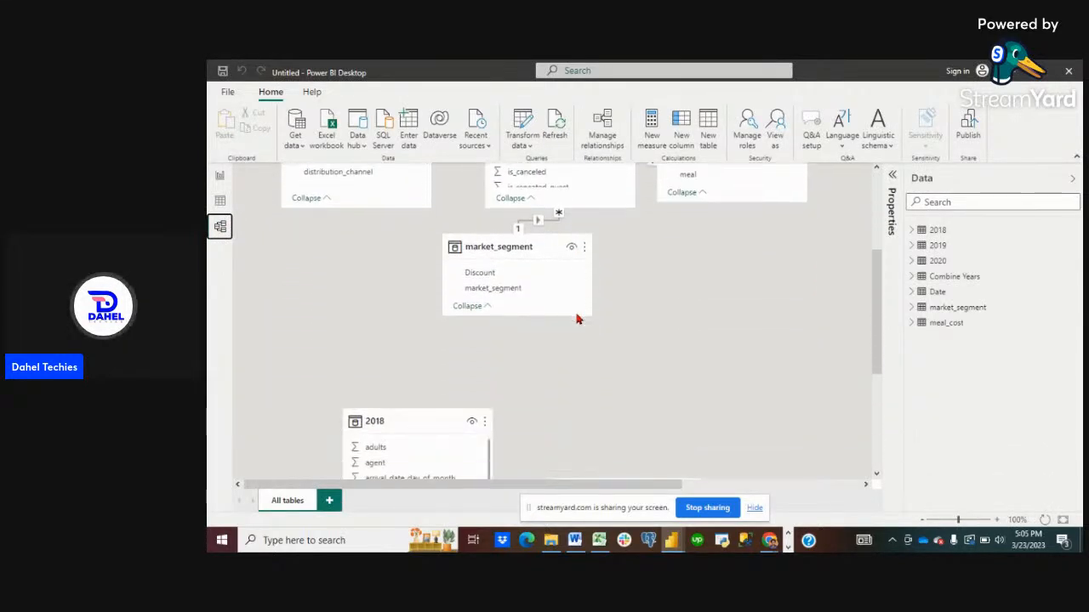
{"action": "scroll", "coordinate": [576, 319], "scroll_direction": "right", "scroll_amount": 3}
{"action": "scroll", "coordinate": [575, 319], "scroll_direction": "up", "scroll_amount": 5}
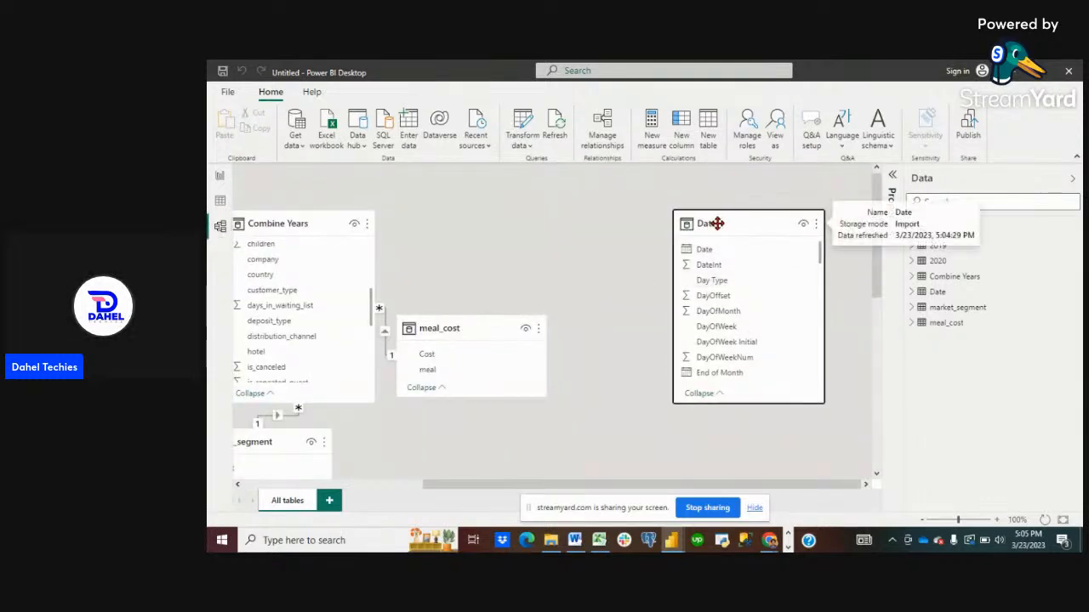
{"action": "left_click_drag", "start_coordinate": [720, 223], "coordinate": [690, 430]}
Examine the columns of the Date and Combine Years tables in the model diagram for date fields that can be related.
{"action": "scroll", "coordinate": [693, 435], "scroll_direction": "down", "scroll_amount": 2}
{"action": "scroll", "coordinate": [692, 435], "scroll_direction": "down", "scroll_amount": 3}
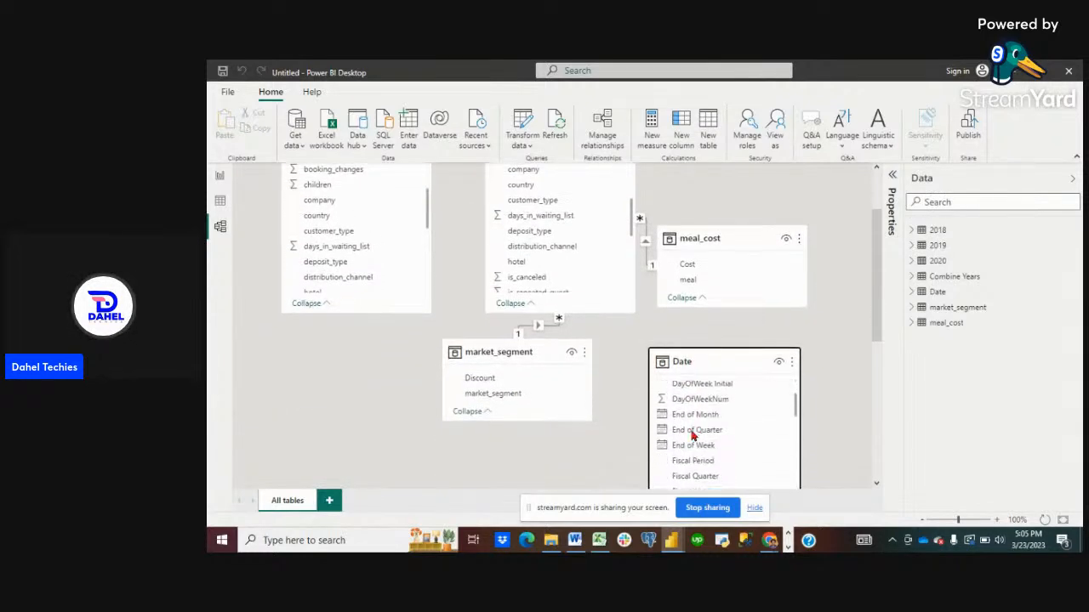
{"action": "scroll", "coordinate": [588, 430], "scroll_direction": "down", "scroll_amount": 2}
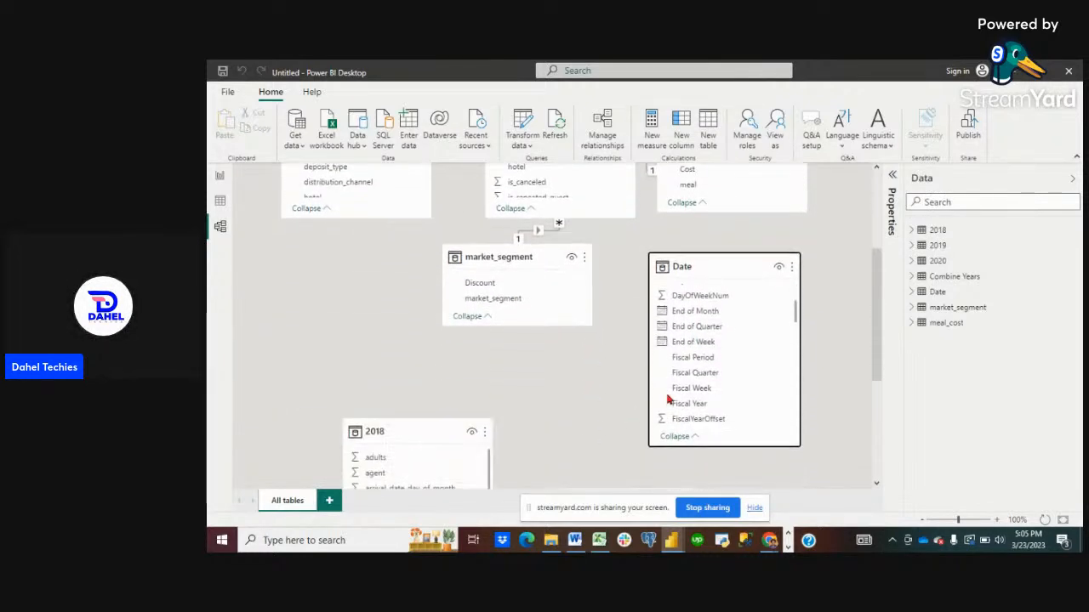
{"action": "scroll", "coordinate": [706, 392], "scroll_direction": "up", "scroll_amount": 3}
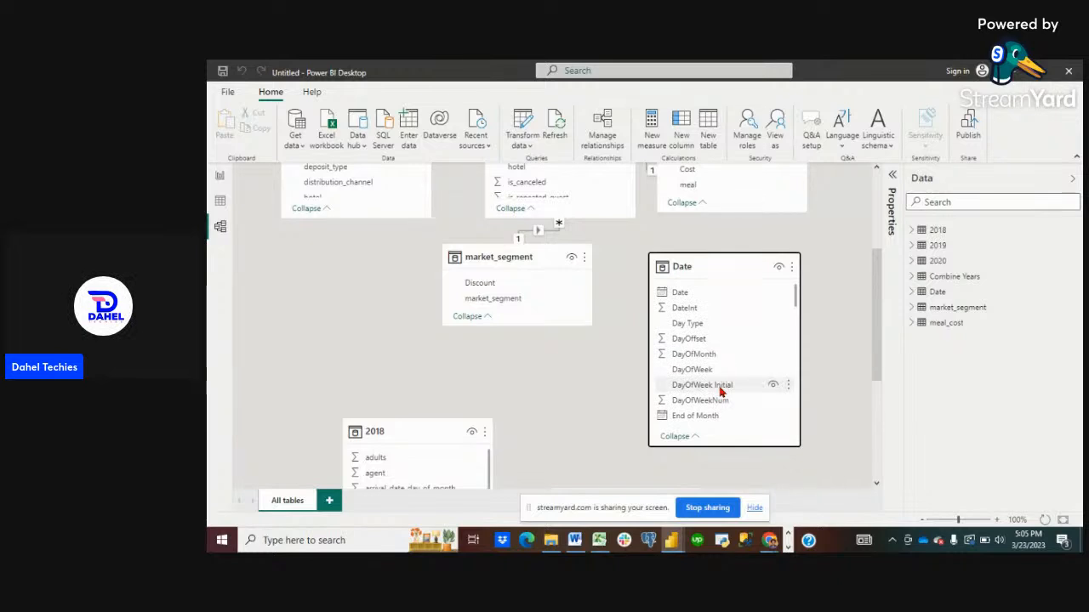
{"action": "scroll", "coordinate": [626, 381], "scroll_direction": "up", "scroll_amount": 2}
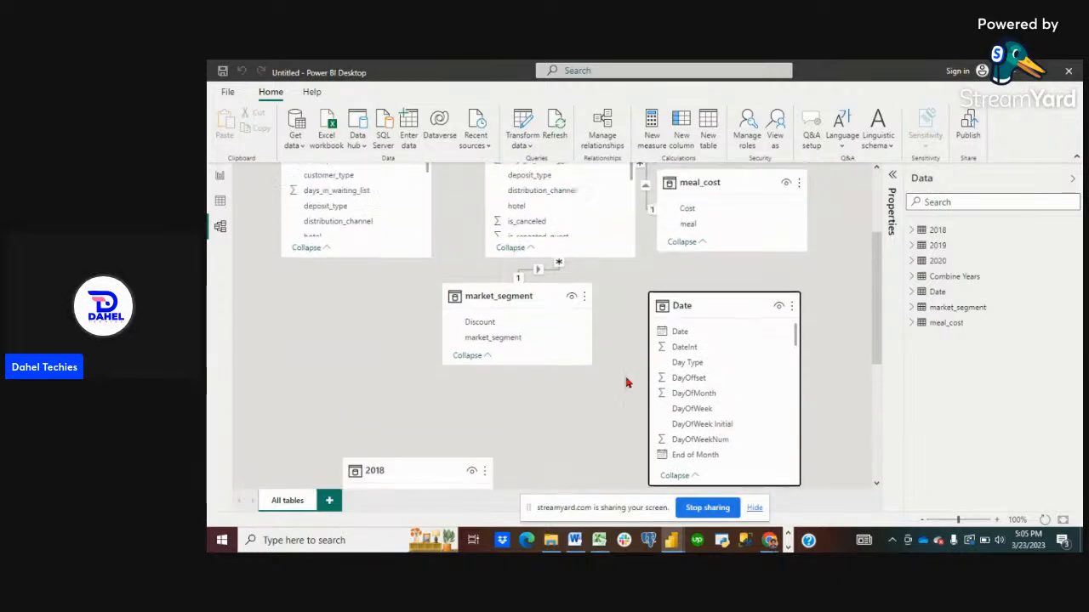
{"action": "scroll", "coordinate": [548, 336], "scroll_direction": "up", "scroll_amount": 5}
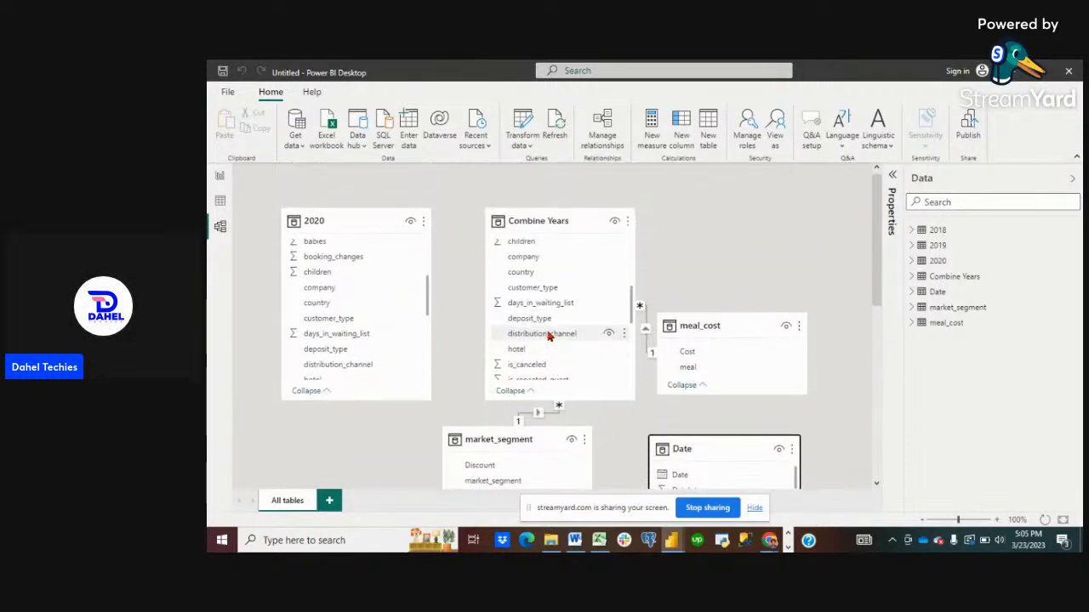
{"action": "scroll", "coordinate": [549, 336], "scroll_direction": "up", "scroll_amount": 2}
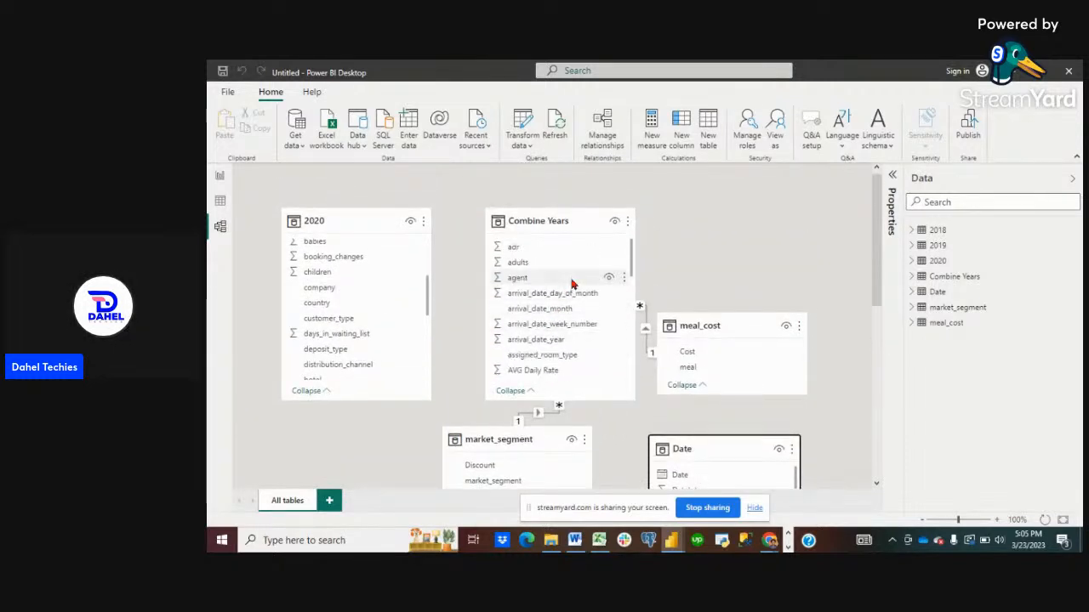
{"action": "scroll", "coordinate": [591, 289], "scroll_direction": "down", "scroll_amount": 5}
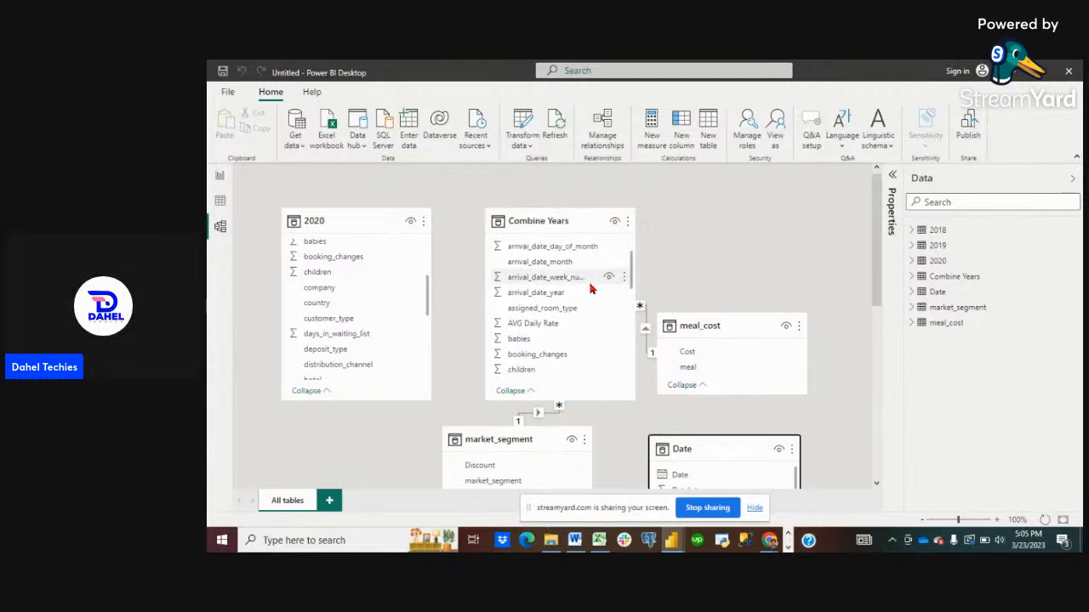
{"action": "scroll", "coordinate": [591, 290], "scroll_direction": "down", "scroll_amount": 7}
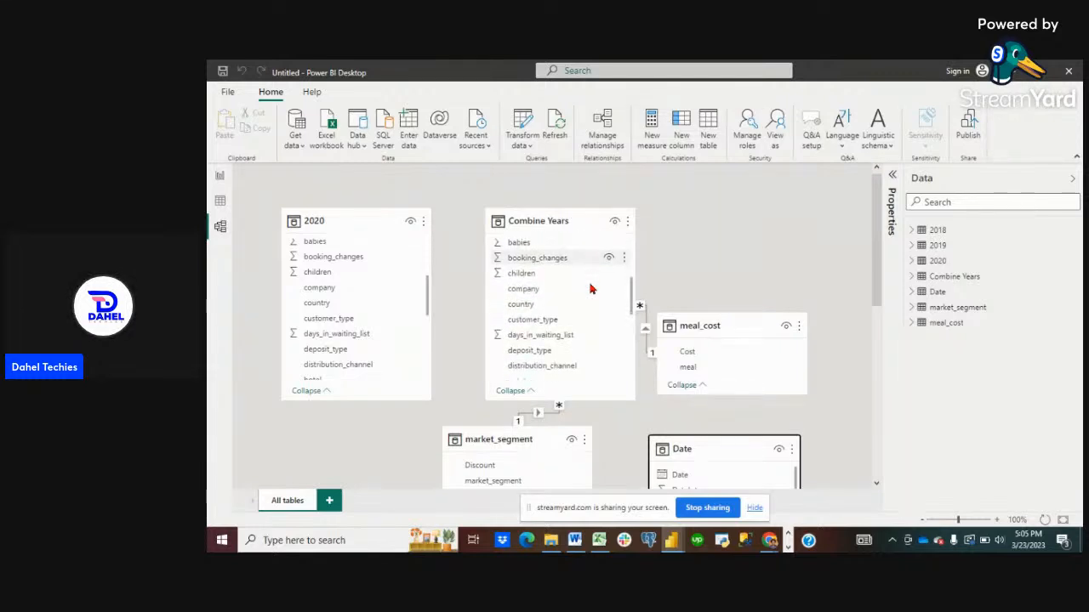
{"action": "scroll", "coordinate": [591, 289], "scroll_direction": "down", "scroll_amount": 7}
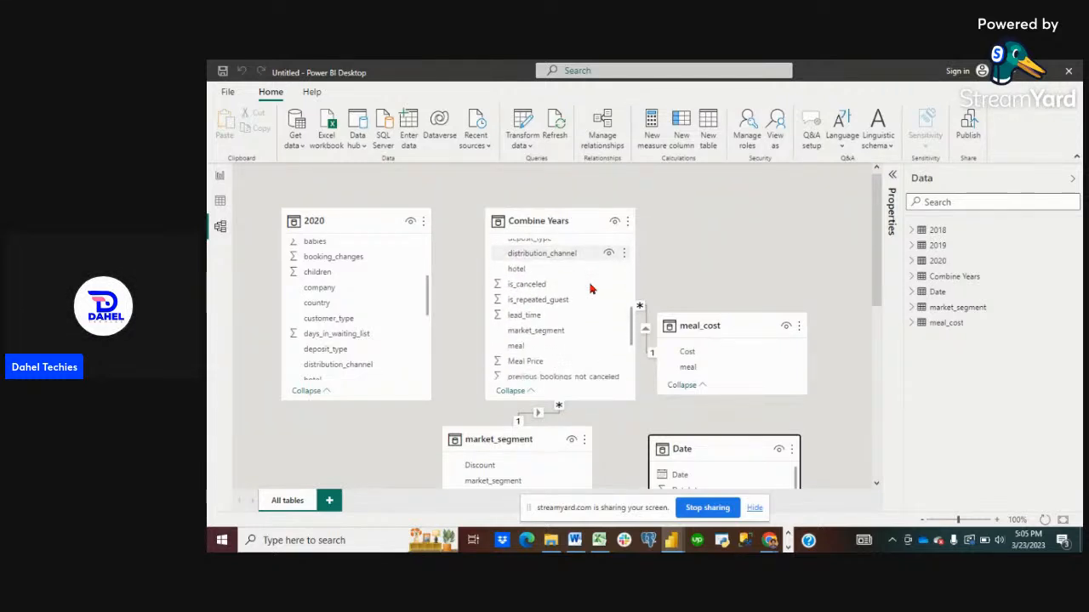
{"action": "scroll", "coordinate": [591, 289], "scroll_direction": "up", "scroll_amount": 6}
{"action": "scroll", "coordinate": [591, 289], "scroll_direction": "down", "scroll_amount": 6}
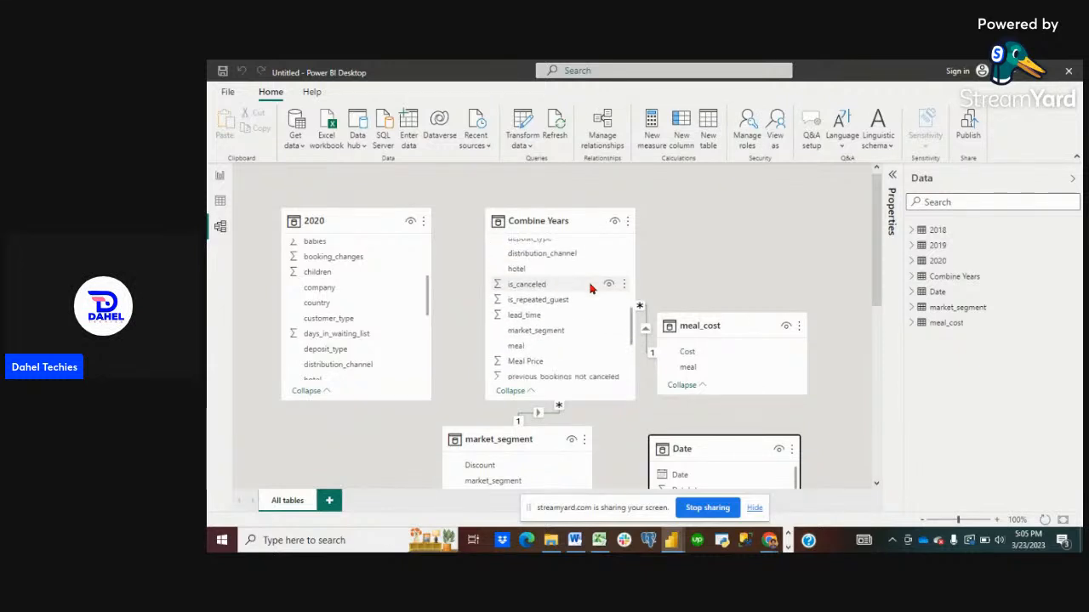
{"action": "scroll", "coordinate": [591, 289], "scroll_direction": "down", "scroll_amount": 4}
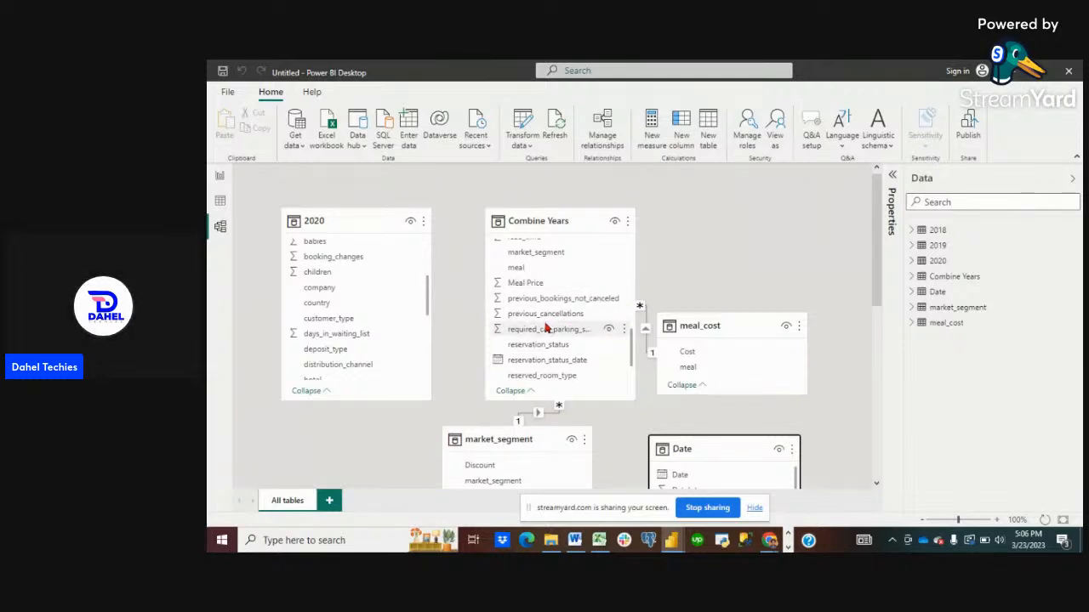
{"action": "scroll", "coordinate": [547, 328], "scroll_direction": "down", "scroll_amount": 1}
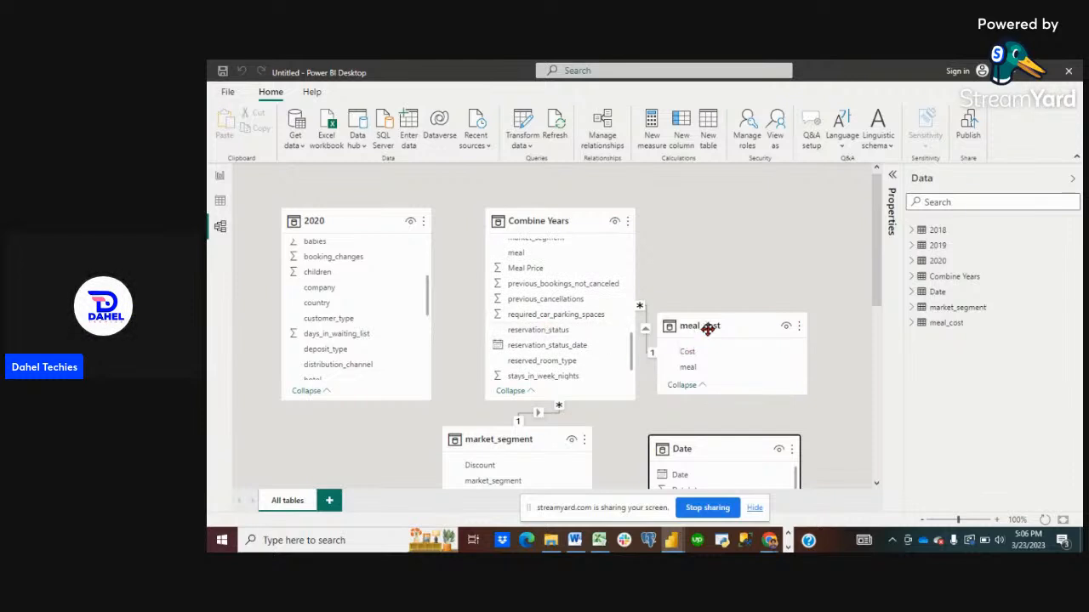
Rearrange the diagram so meal_cost sits level with Combine Years and the Date table sits directly beneath meal_cost.
{"action": "left_click_drag", "start_coordinate": [707, 330], "coordinate": [720, 204]}
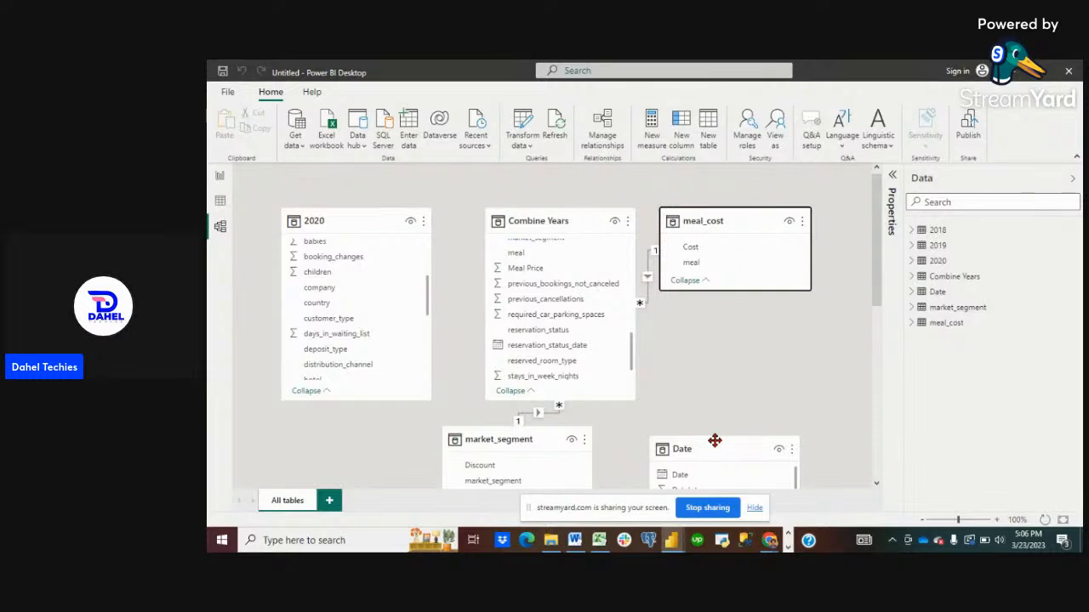
{"action": "left_click_drag", "start_coordinate": [714, 441], "coordinate": [719, 332]}
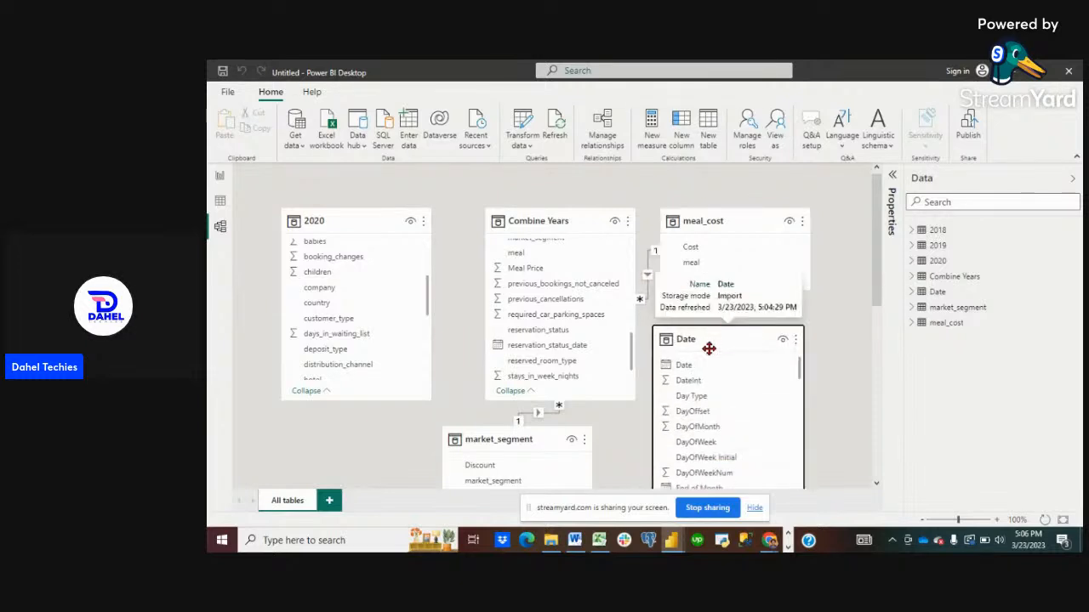
Create a relationship from the Date column of the Date table to arrival_date_year in the Combine Years table.
{"action": "scroll", "coordinate": [550, 306], "scroll_direction": "down", "scroll_amount": 1}
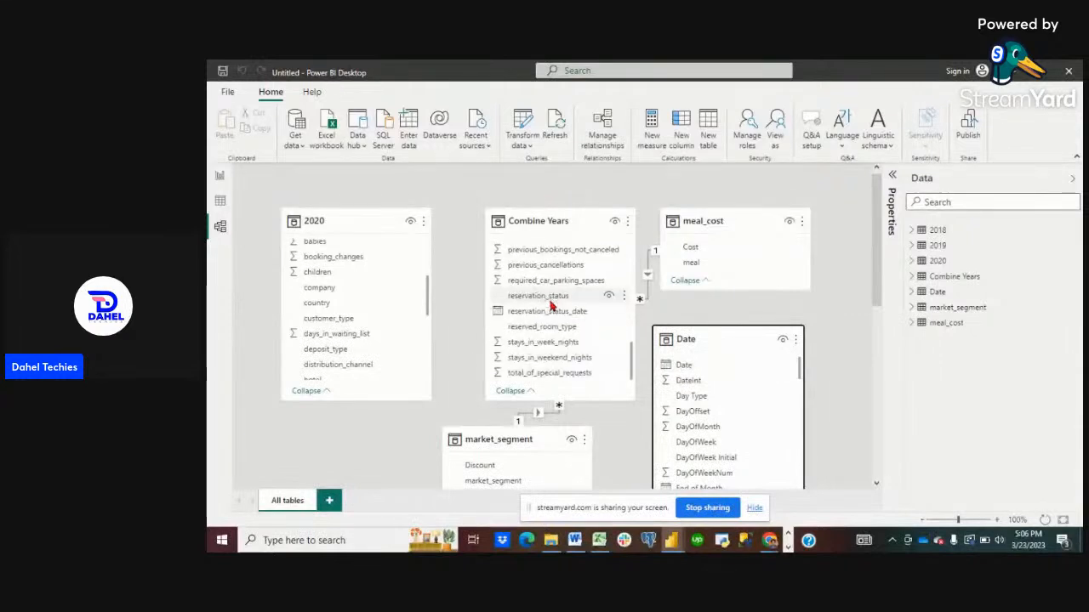
{"action": "scroll", "coordinate": [550, 306], "scroll_direction": "down", "scroll_amount": 2}
{"action": "scroll", "coordinate": [550, 307], "scroll_direction": "up", "scroll_amount": 2}
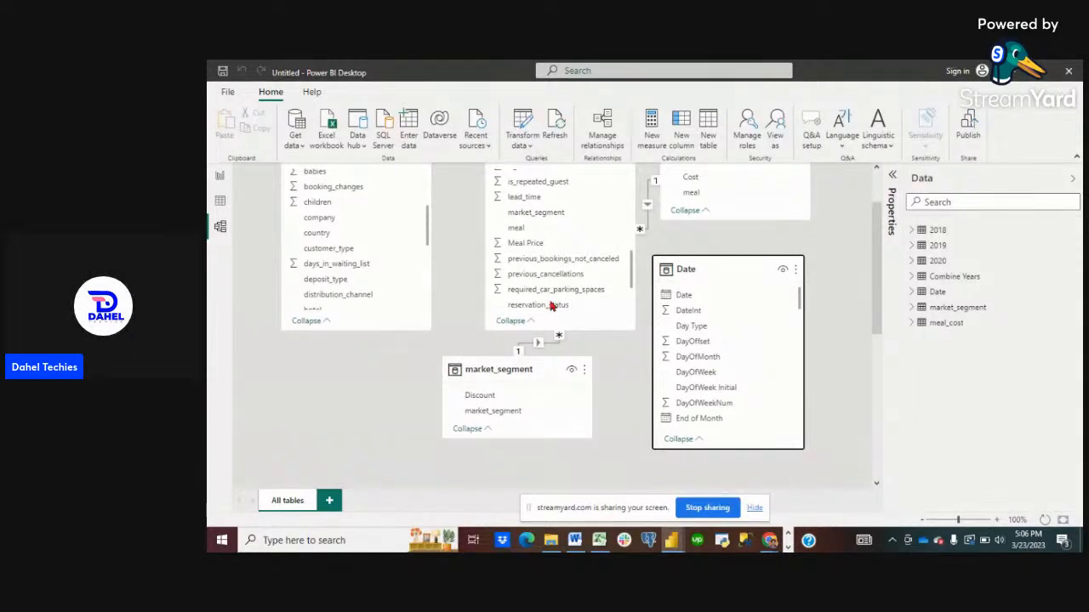
{"action": "scroll", "coordinate": [598, 298], "scroll_direction": "down", "scroll_amount": 1}
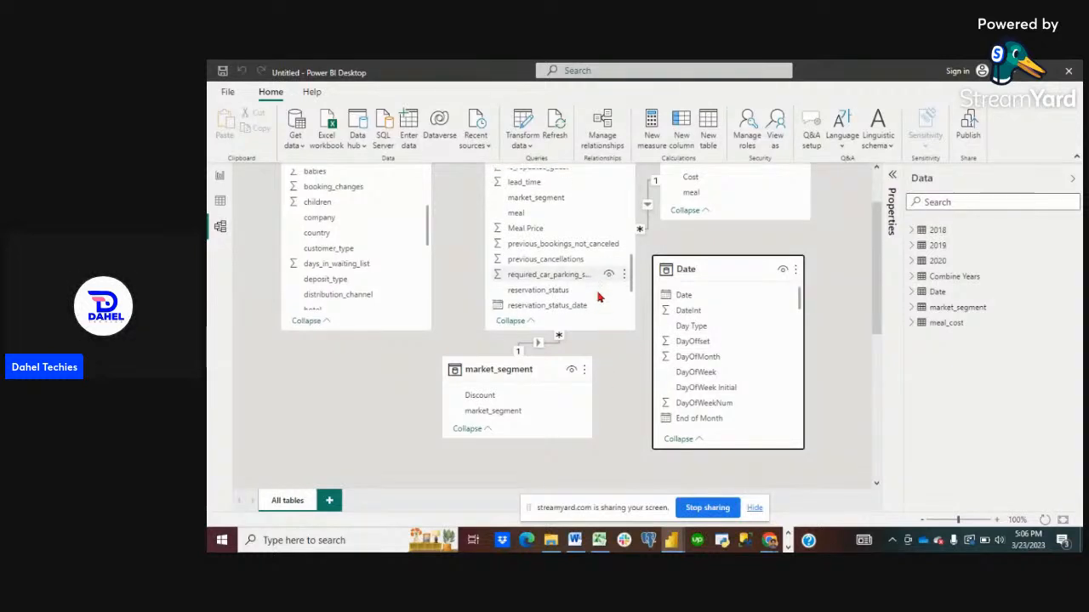
{"action": "scroll", "coordinate": [572, 273], "scroll_direction": "down", "scroll_amount": 2}
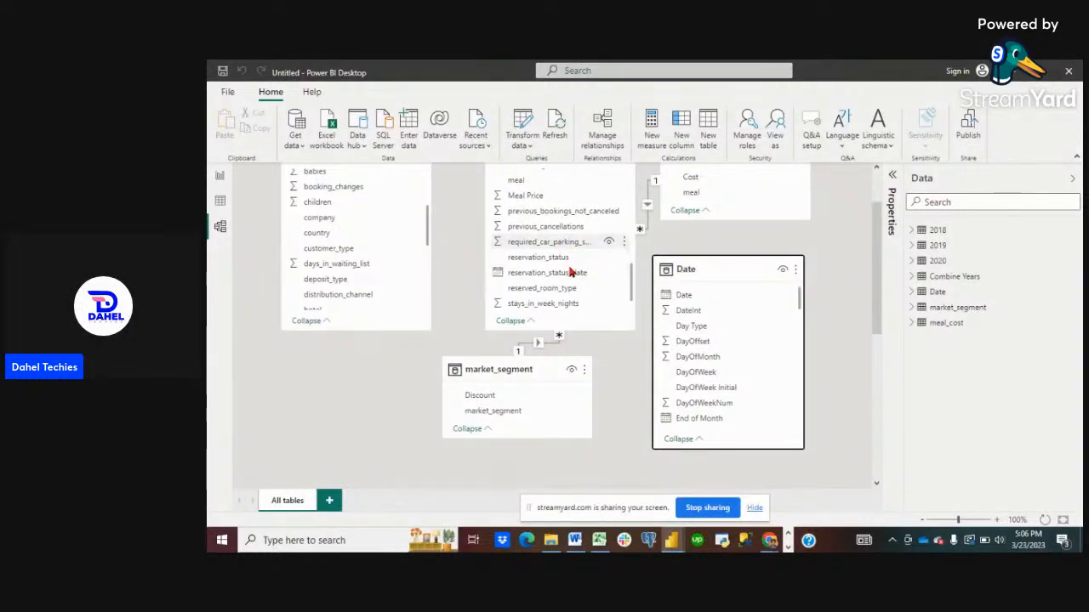
{"action": "scroll", "coordinate": [571, 272], "scroll_direction": "down", "scroll_amount": 4}
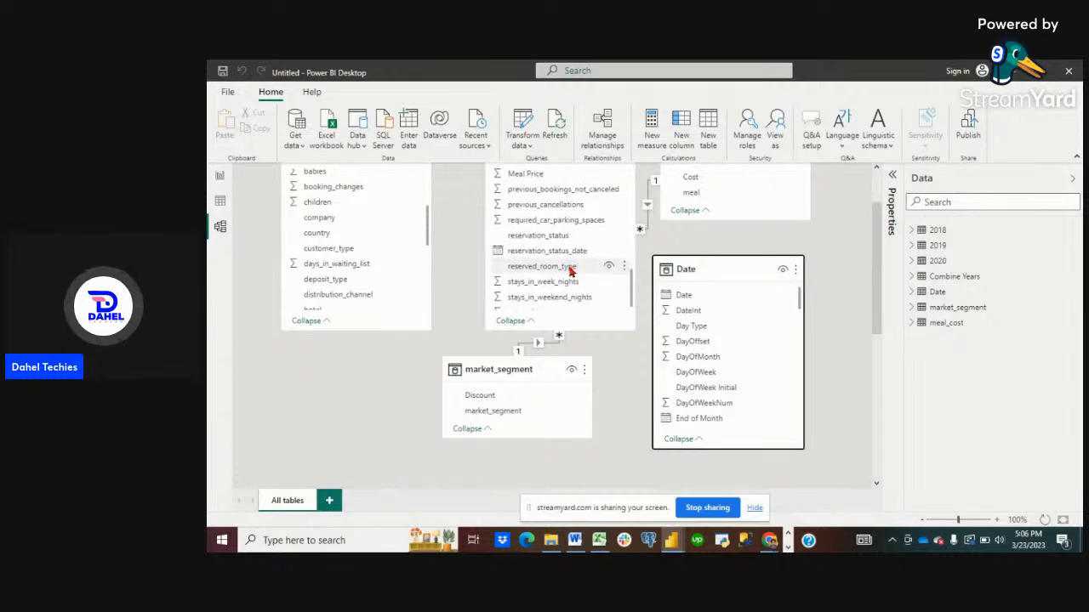
{"action": "scroll", "coordinate": [570, 270], "scroll_direction": "down", "scroll_amount": 2}
{"action": "scroll", "coordinate": [570, 281], "scroll_direction": "up", "scroll_amount": 5}
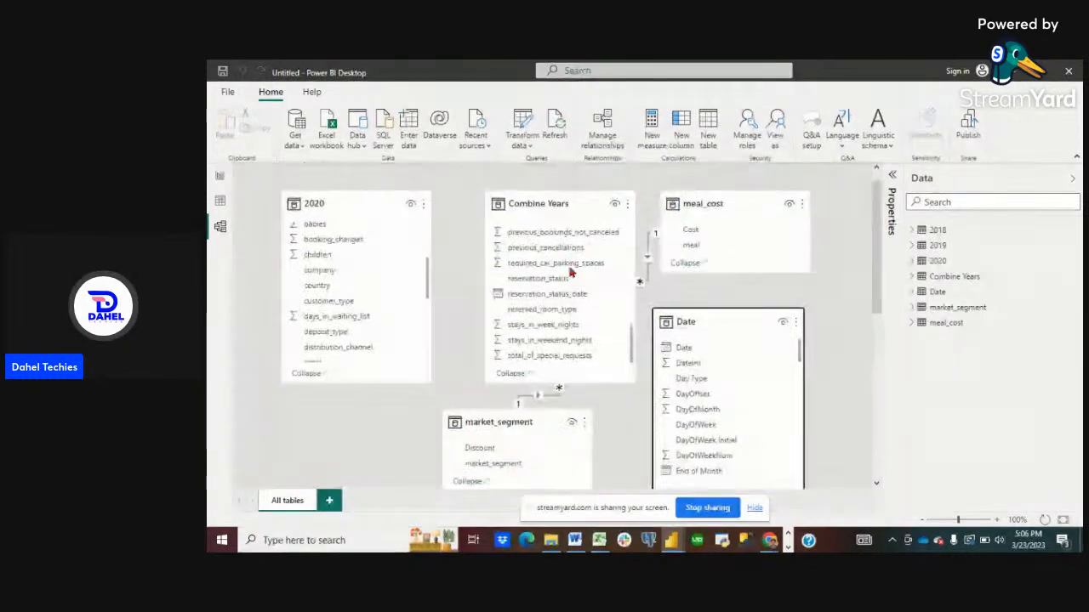
{"action": "scroll", "coordinate": [570, 290], "scroll_direction": "up", "scroll_amount": 10}
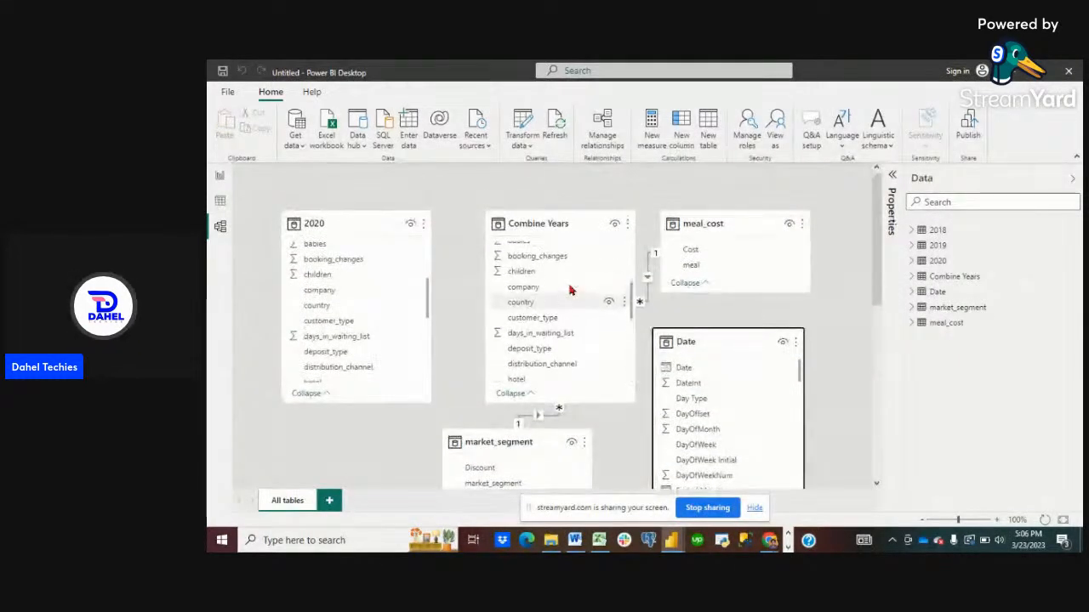
{"action": "scroll", "coordinate": [570, 290], "scroll_direction": "up", "scroll_amount": 2}
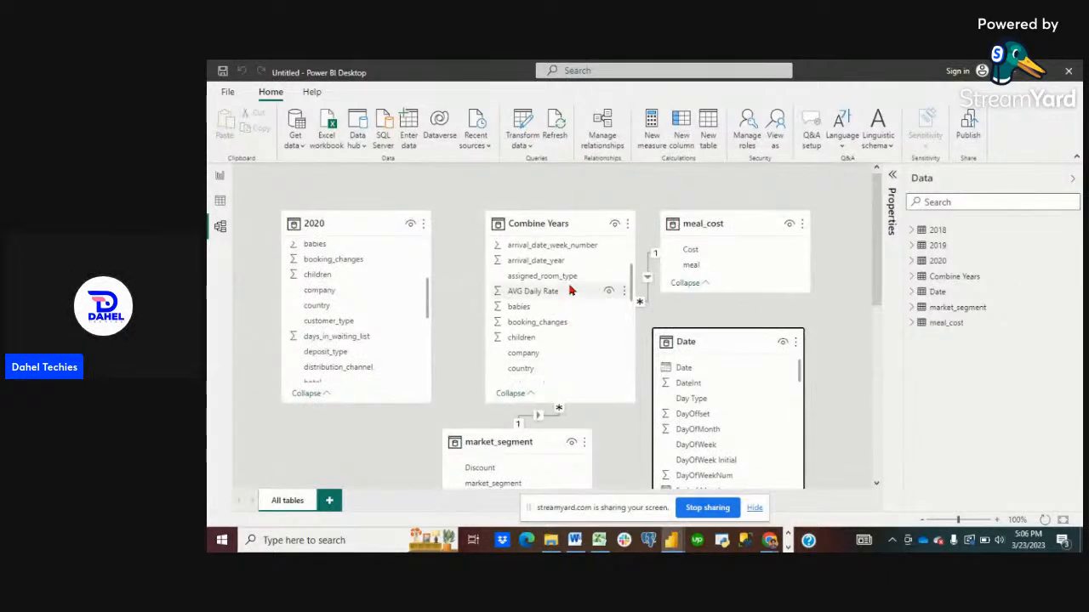
{"action": "scroll", "coordinate": [570, 291], "scroll_direction": "up", "scroll_amount": 2}
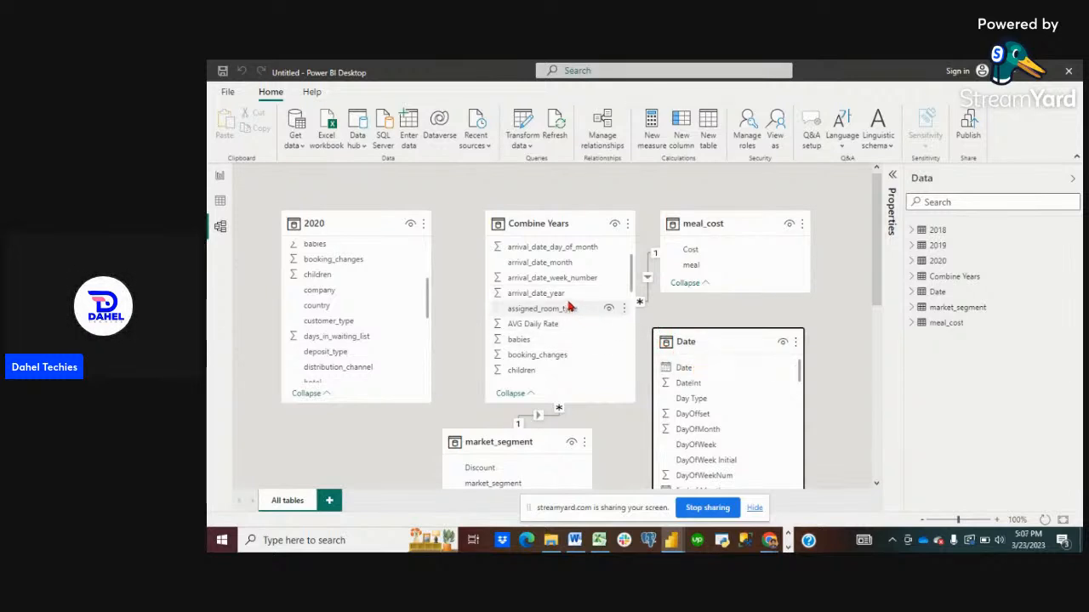
{"action": "left_click_drag", "start_coordinate": [703, 370], "coordinate": [554, 297]}
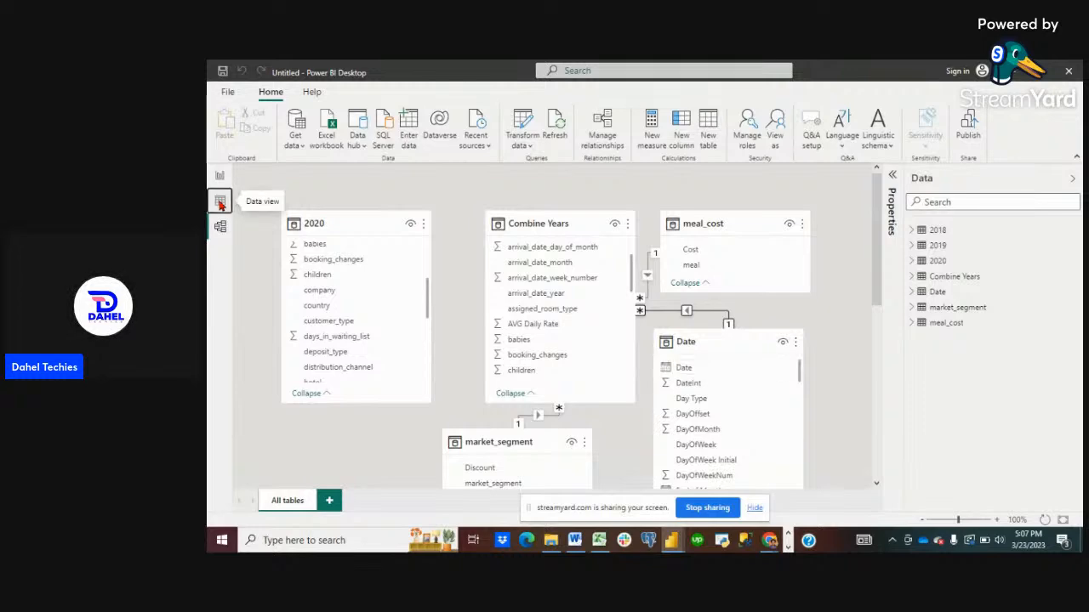
Switch to the Data view and add a new measure to the Combine Years table, opening its formula for editing.
{"action": "left_click", "coordinate": [220, 204]}
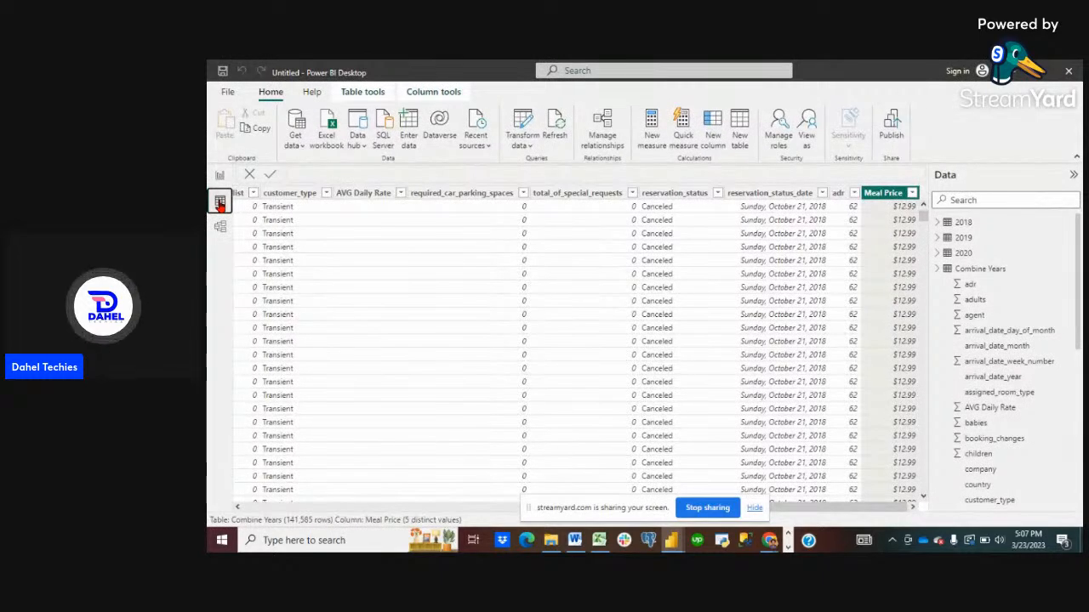
{"action": "left_click", "coordinate": [972, 270]}
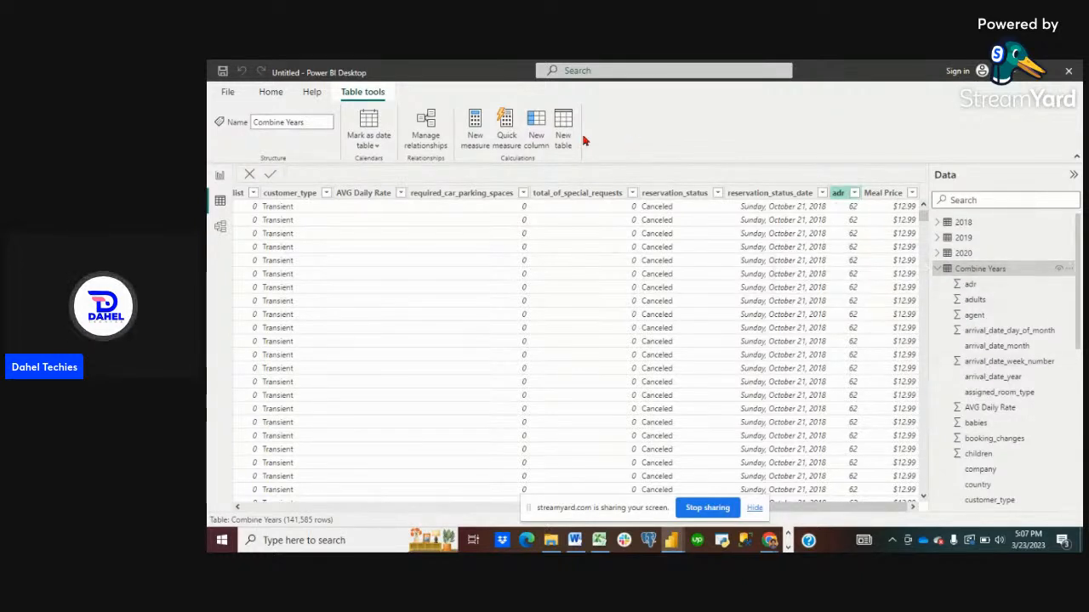
{"action": "left_click", "coordinate": [482, 130]}
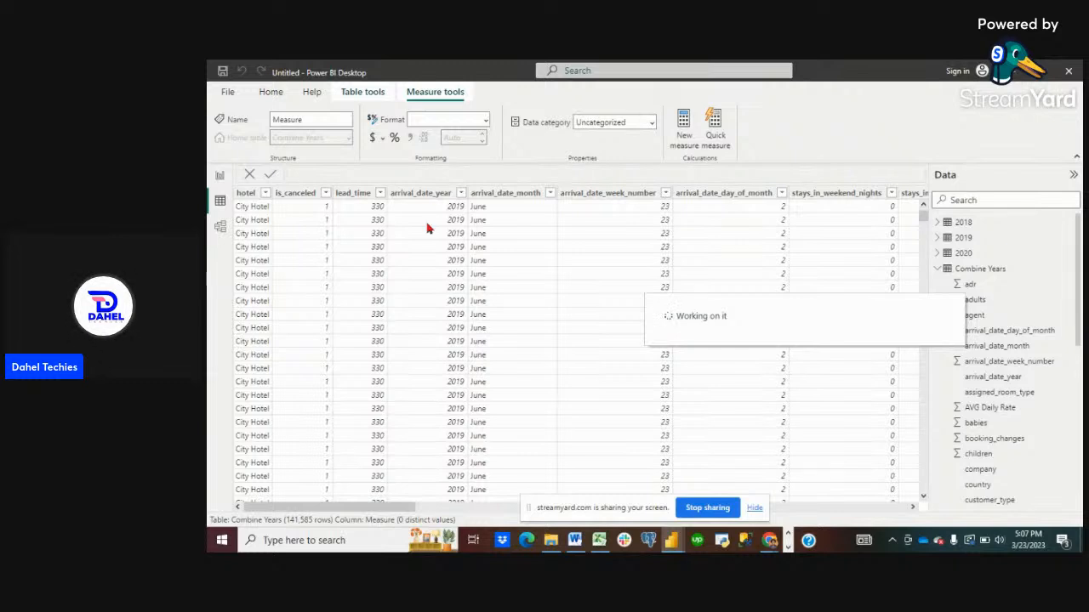
{"action": "left_click", "coordinate": [493, 192]}
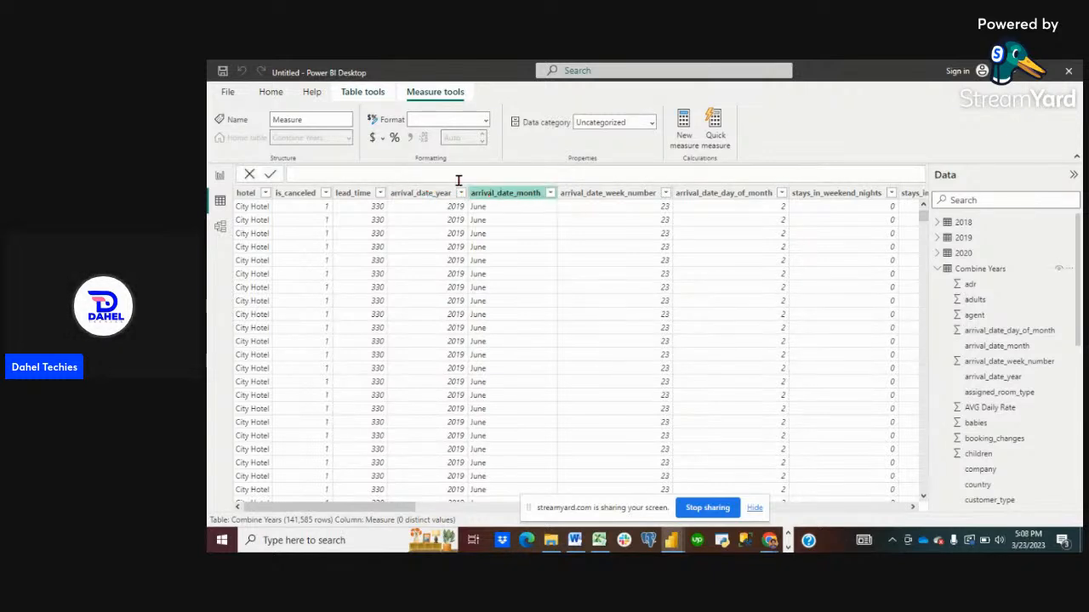
{"action": "left_click", "coordinate": [460, 178]}
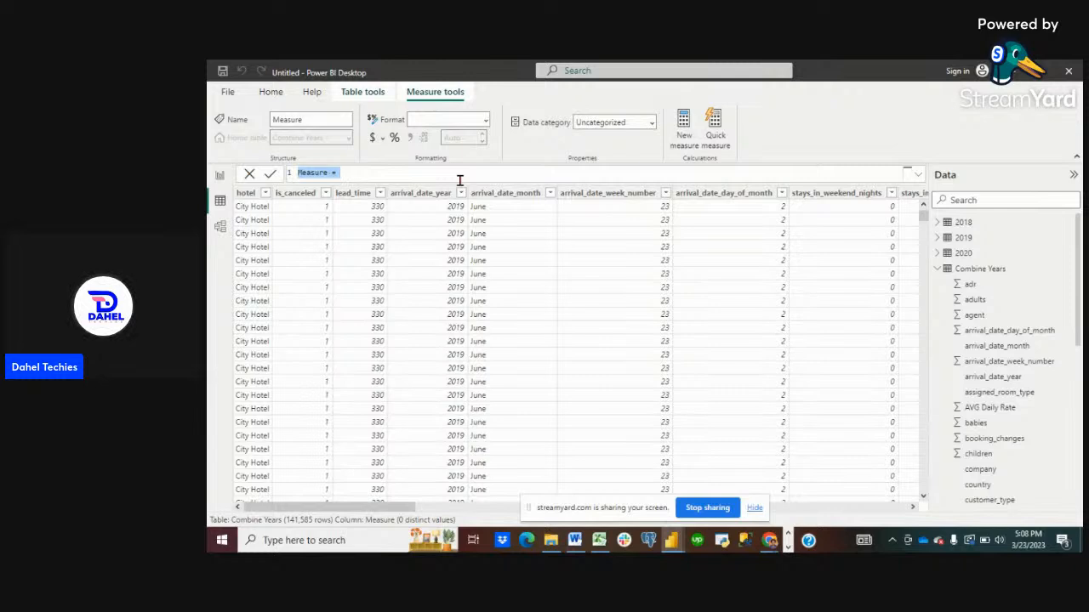
Replace the default name in the new measure's formula with Total Meal Revenue.
{"action": "key", "text": "Left"}
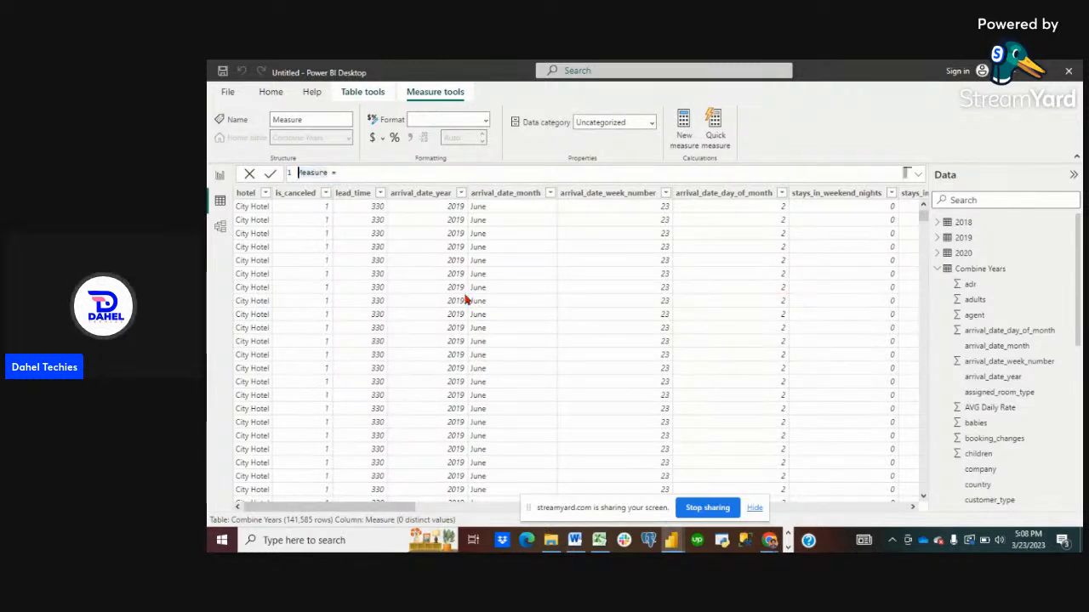
{"action": "key", "text": "Right"}
{"action": "key", "text": "Right"}
{"action": "key", "text": "BackSpace"}
{"action": "key", "text": "BackSpace"}
{"action": "key", "text": "BackSpace"}
{"action": "key", "text": "BackSpace"}
{"action": "key", "text": "BackSpace"}
{"action": "key", "text": "BackSpace"}
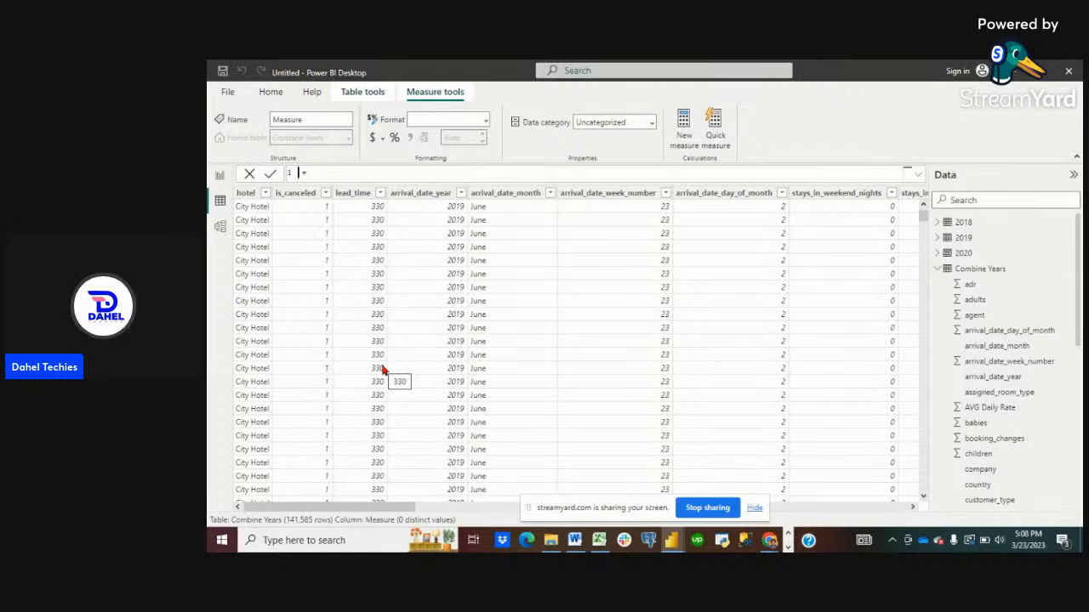
{"action": "type", "text": "Total R "}
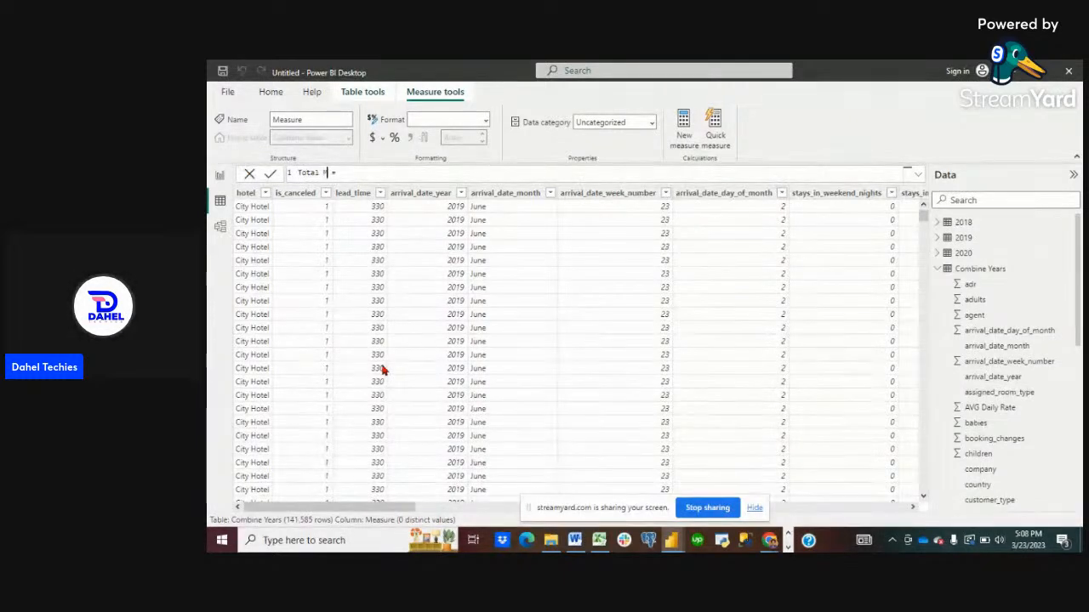
{"action": "type", "text": "eal Revenue"}
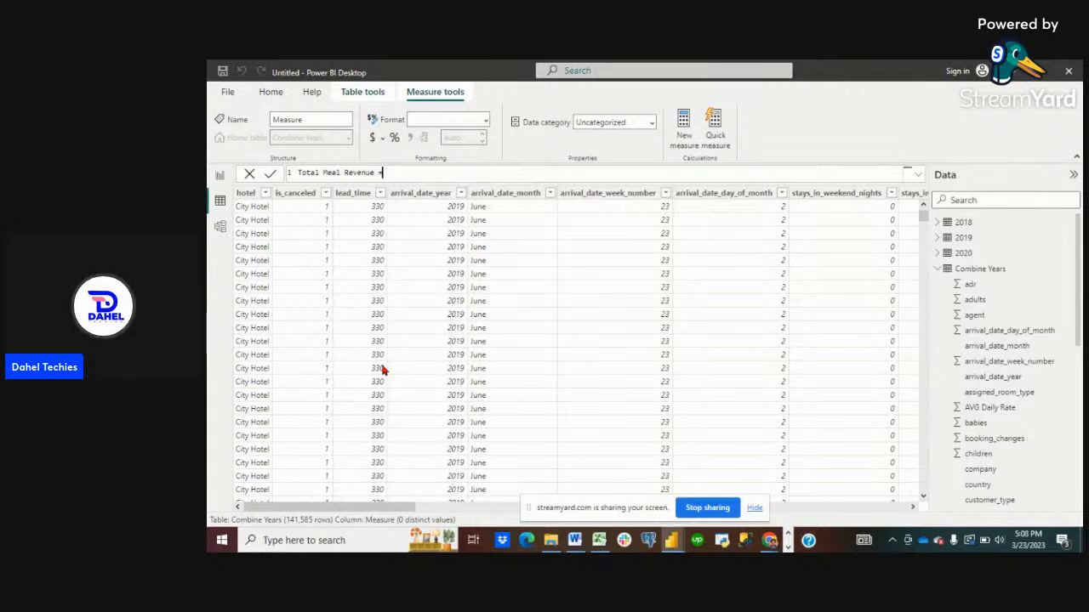
Define Total Meal Revenue as sum('Combine Years'[Meal Price]) and commit the formula.
{"action": "key", "text": "Right"}
{"action": "key", "text": "Right"}
{"action": "type", "text": "sum"}
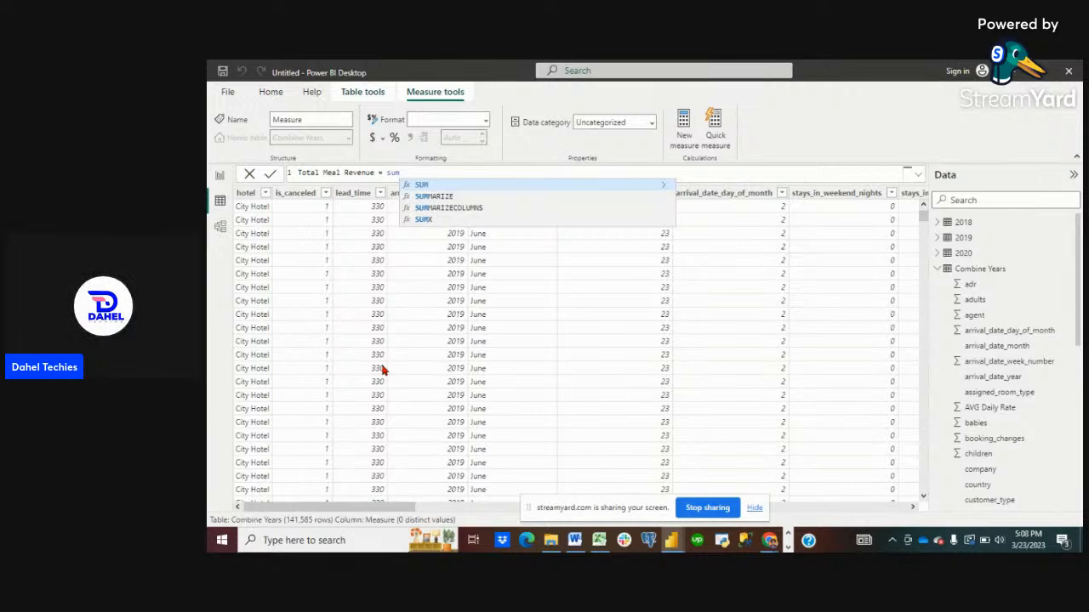
{"action": "type", "text": "("}
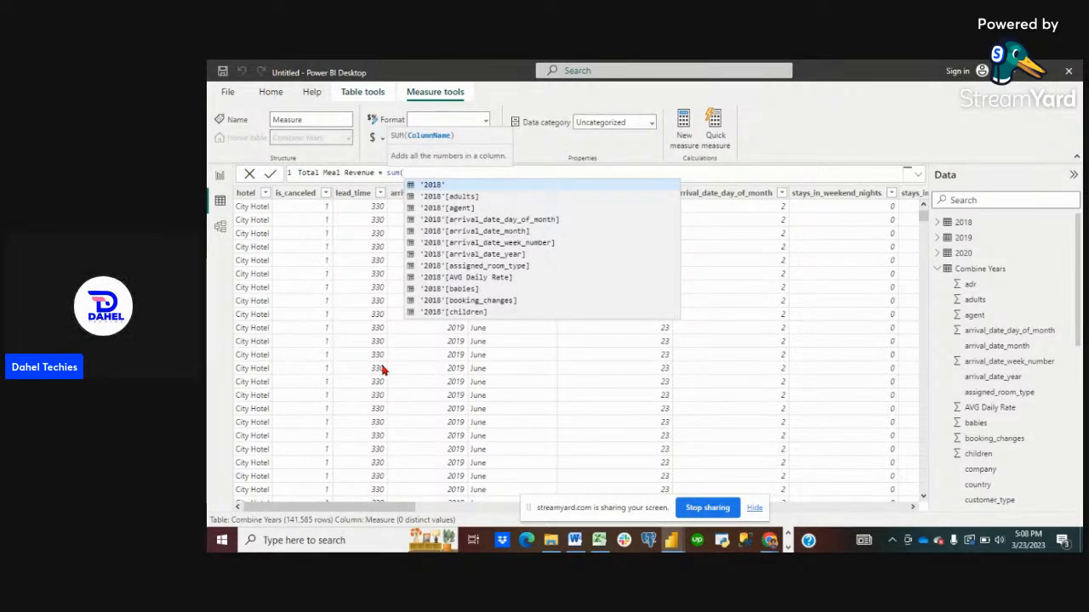
{"action": "scroll", "coordinate": [535, 258], "scroll_direction": "down", "scroll_amount": 1}
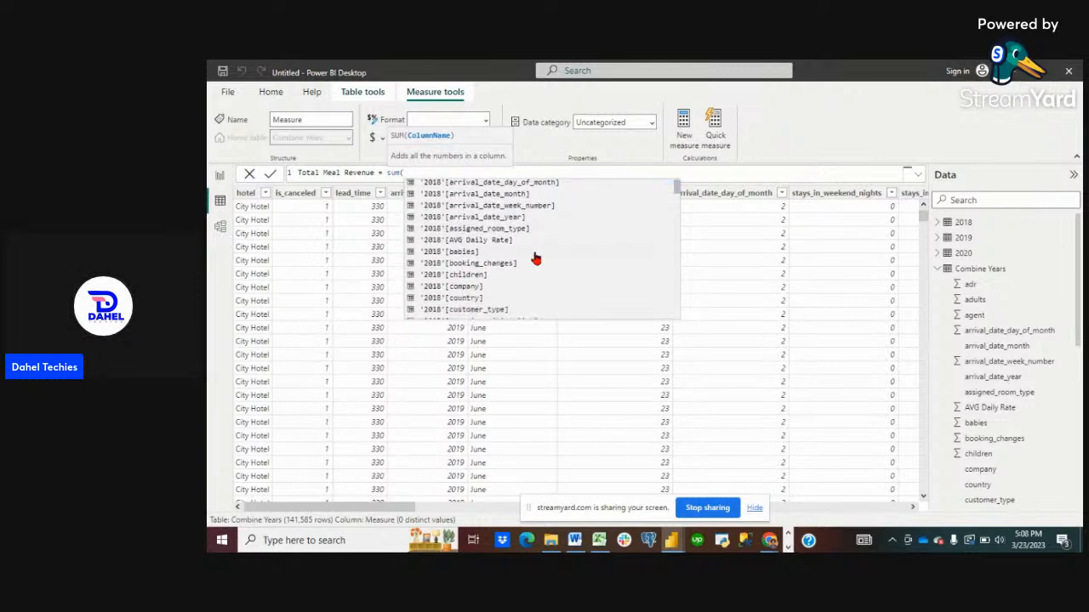
{"action": "scroll", "coordinate": [535, 258], "scroll_direction": "down", "scroll_amount": 3}
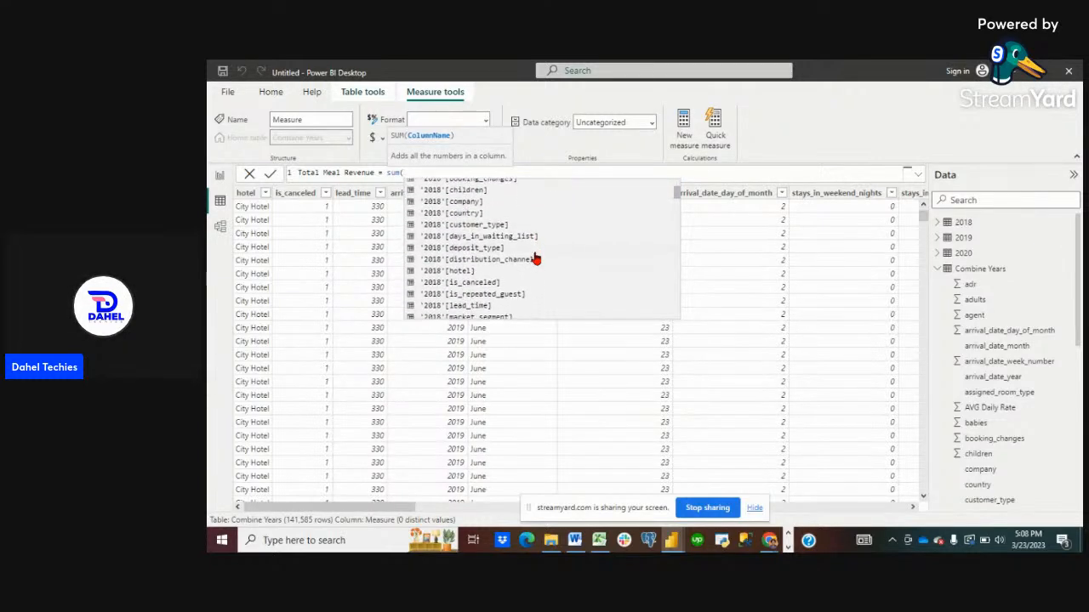
{"action": "scroll", "coordinate": [535, 258], "scroll_direction": "down", "scroll_amount": 4}
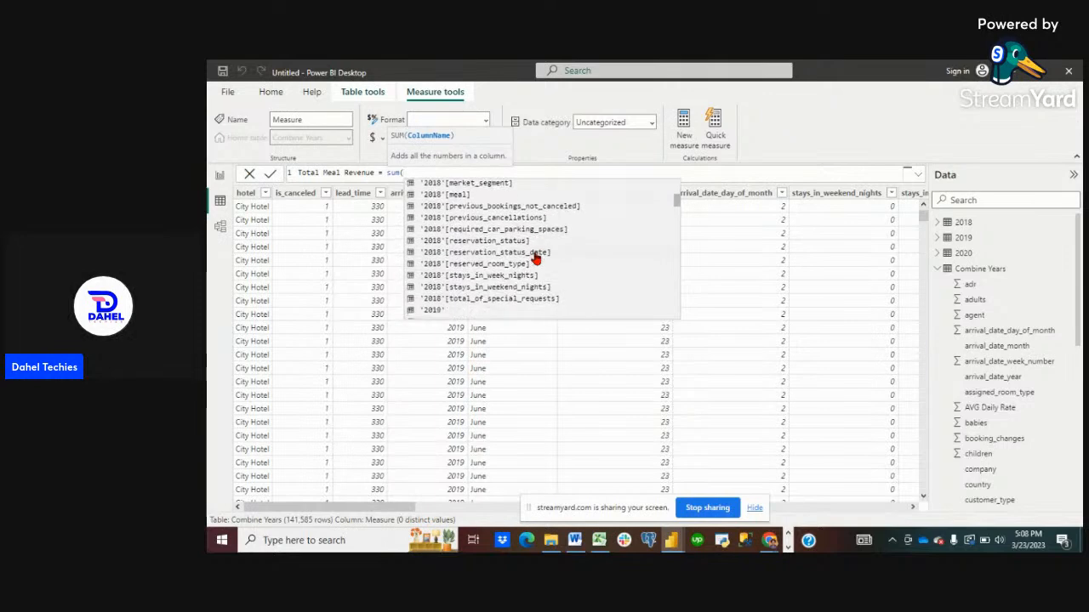
{"action": "scroll", "coordinate": [535, 258], "scroll_direction": "down", "scroll_amount": 10}
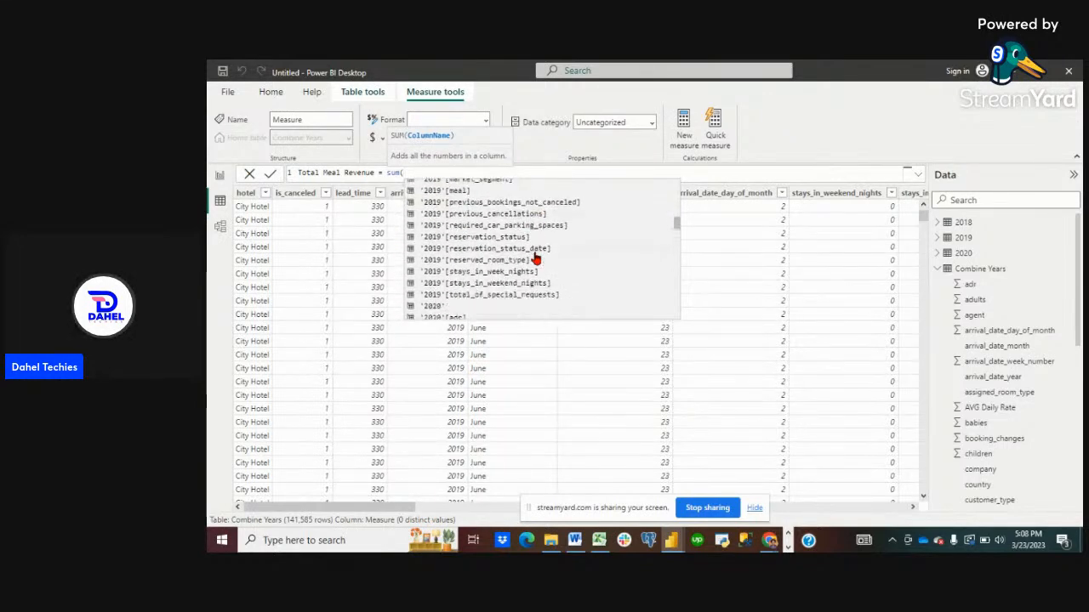
{"action": "scroll", "coordinate": [535, 258], "scroll_direction": "down", "scroll_amount": 10}
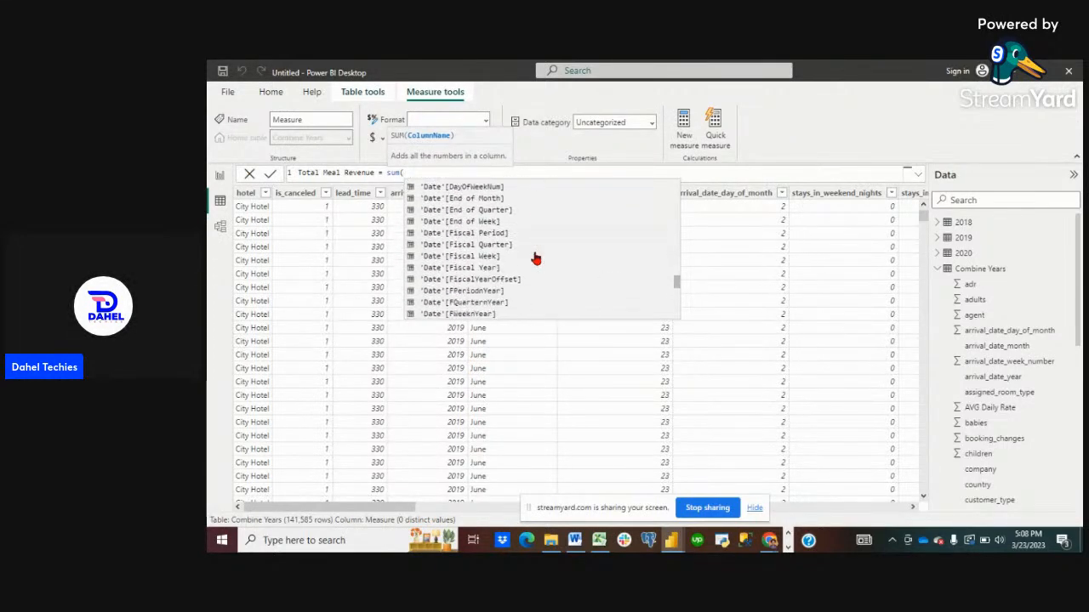
{"action": "type", "text": "com"}
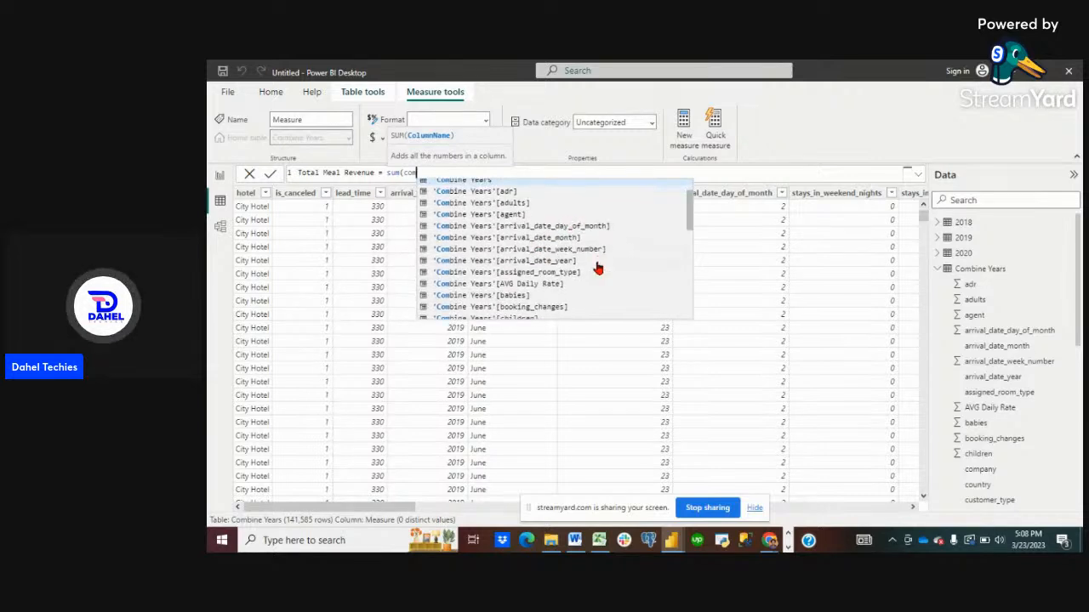
{"action": "scroll", "coordinate": [598, 268], "scroll_direction": "down", "scroll_amount": 2}
{"action": "scroll", "coordinate": [598, 269], "scroll_direction": "down", "scroll_amount": 5}
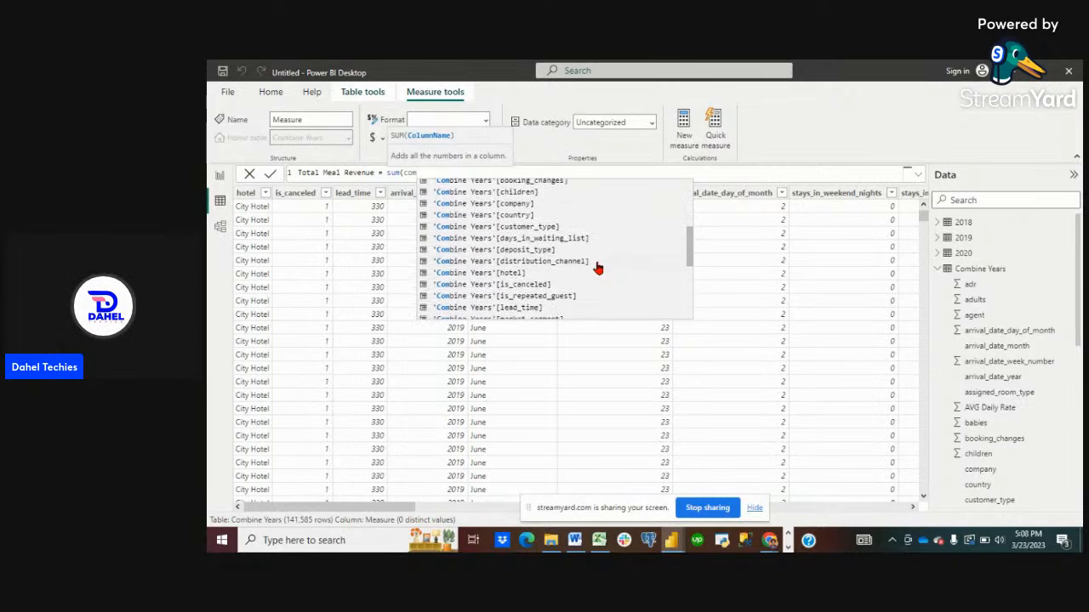
{"action": "scroll", "coordinate": [597, 269], "scroll_direction": "down", "scroll_amount": 7}
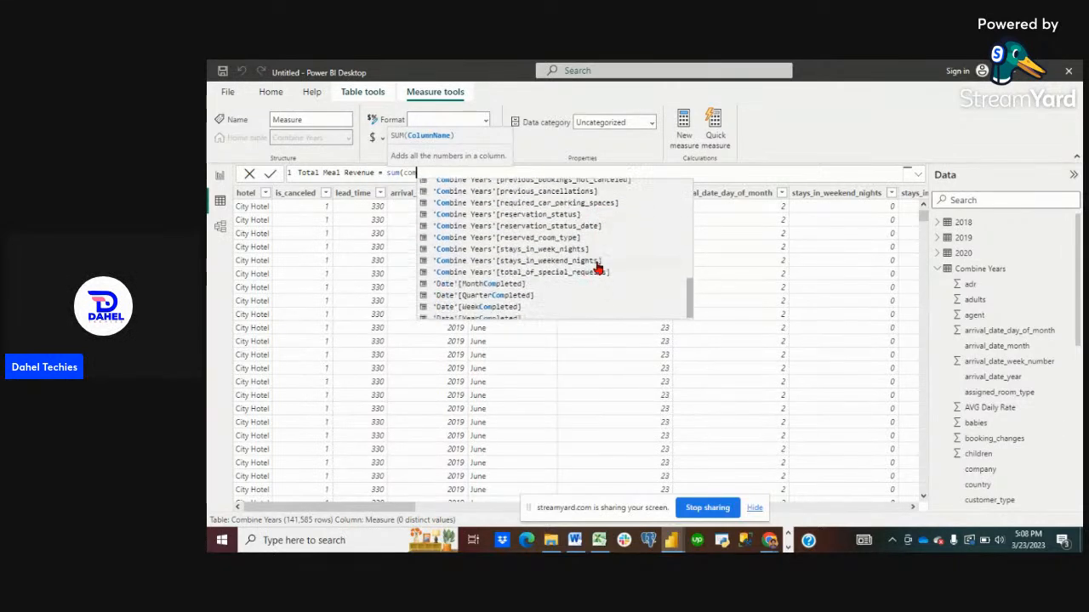
{"action": "scroll", "coordinate": [557, 281], "scroll_direction": "up", "scroll_amount": 4}
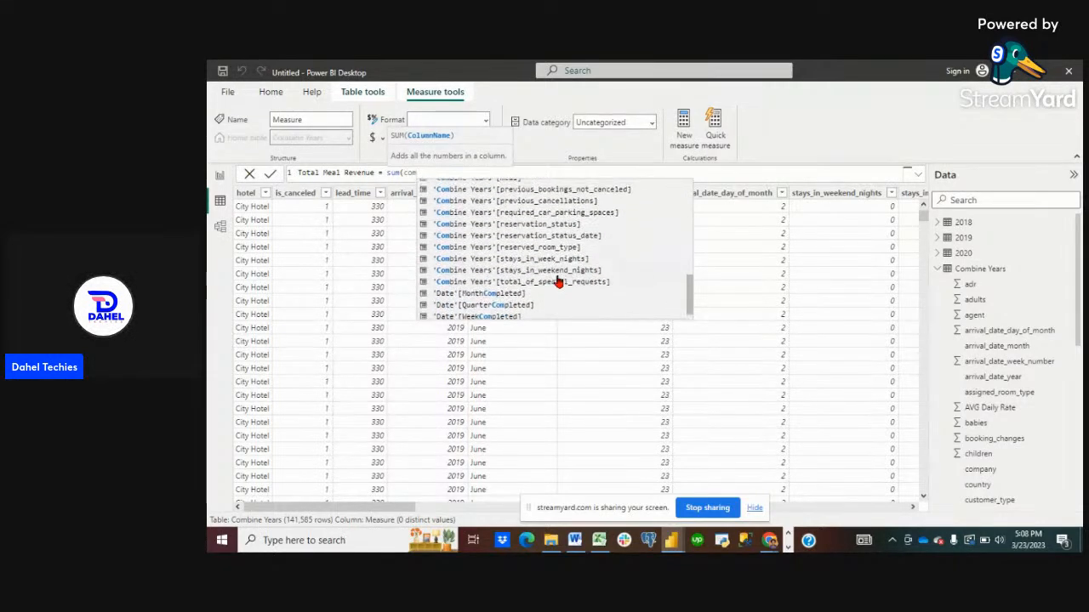
{"action": "scroll", "coordinate": [557, 282], "scroll_direction": "up", "scroll_amount": 3}
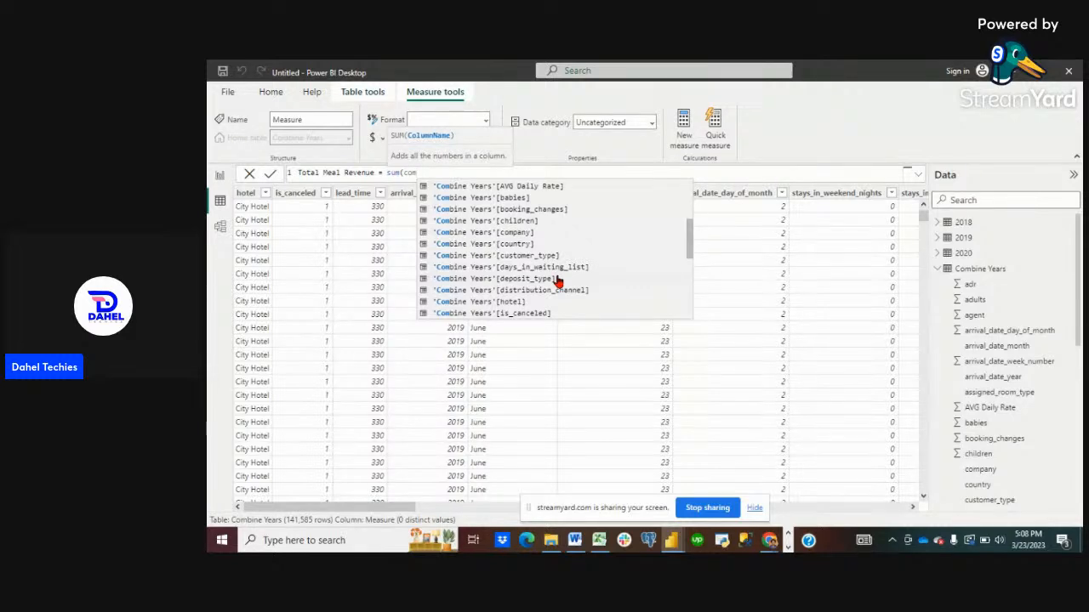
{"action": "scroll", "coordinate": [557, 282], "scroll_direction": "up", "scroll_amount": 1}
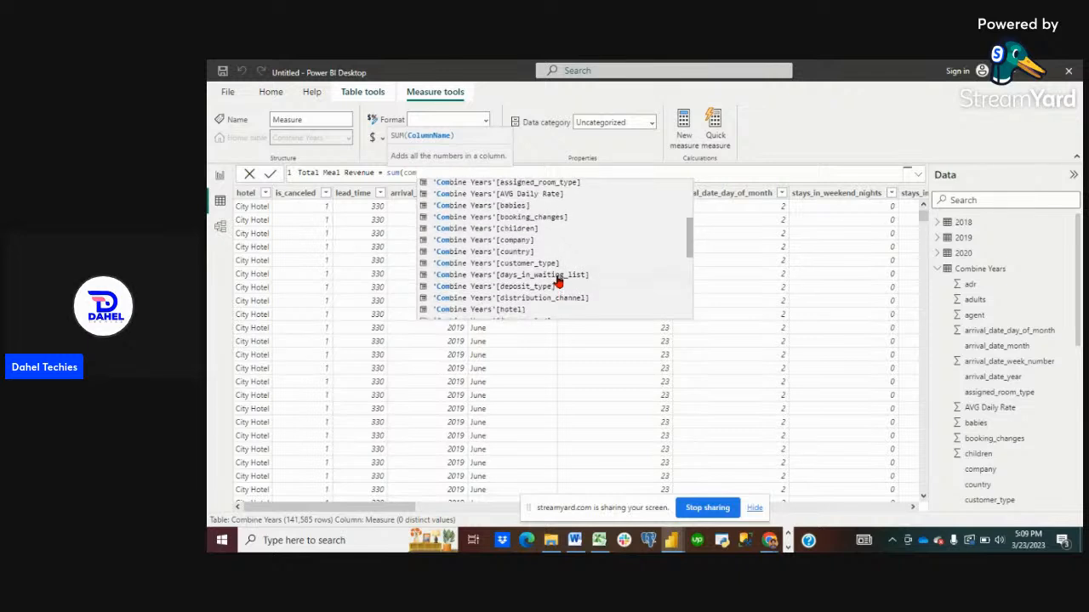
{"action": "scroll", "coordinate": [557, 281], "scroll_direction": "up", "scroll_amount": 5}
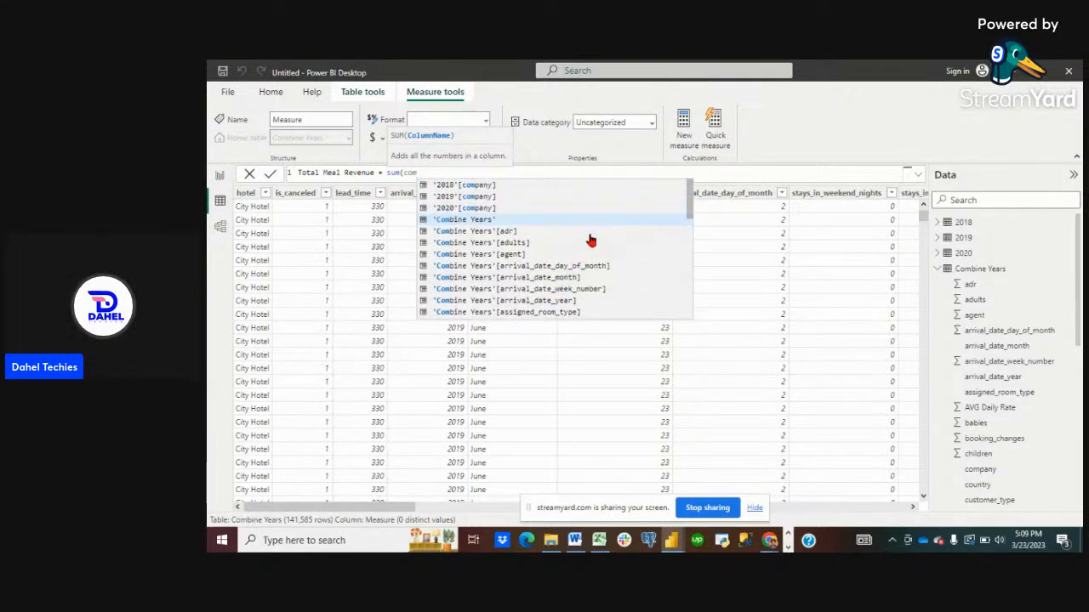
{"action": "scroll", "coordinate": [606, 221], "scroll_direction": "down", "scroll_amount": 1}
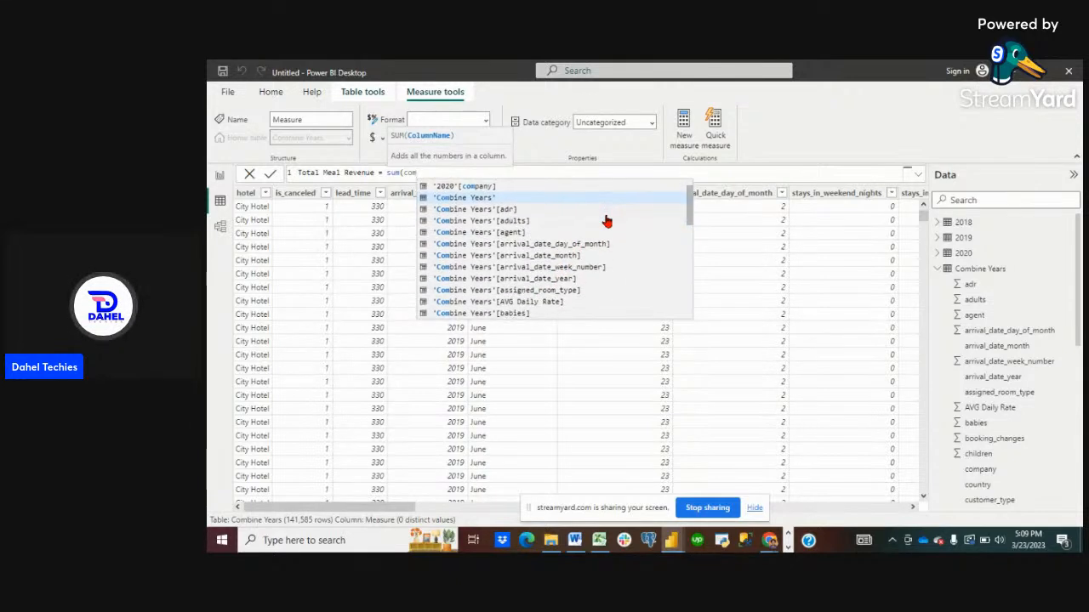
{"action": "scroll", "coordinate": [607, 221], "scroll_direction": "down", "scroll_amount": 3}
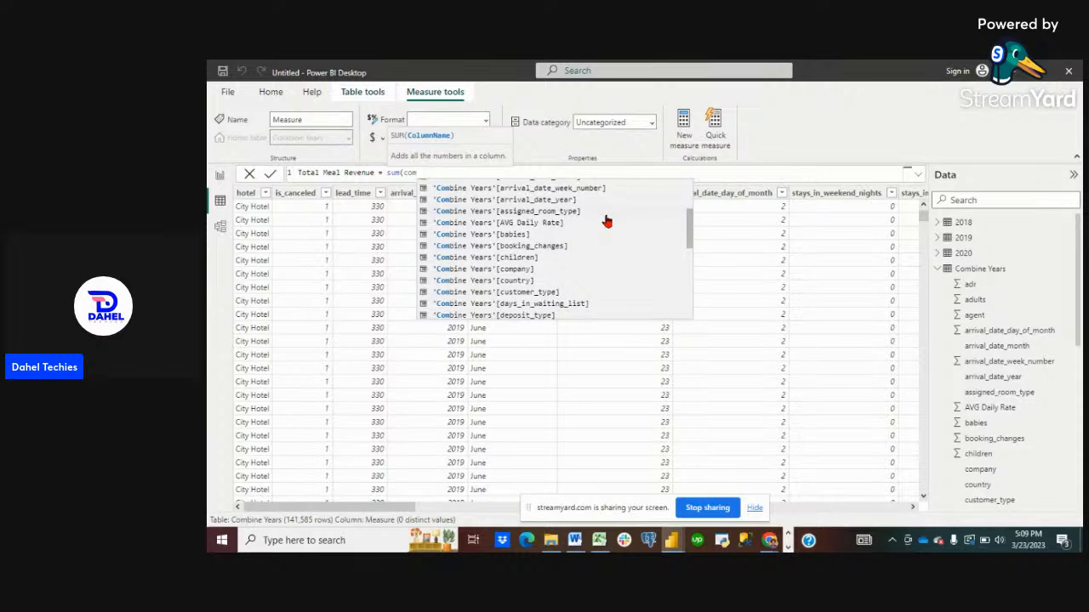
{"action": "scroll", "coordinate": [606, 222], "scroll_direction": "down", "scroll_amount": 1}
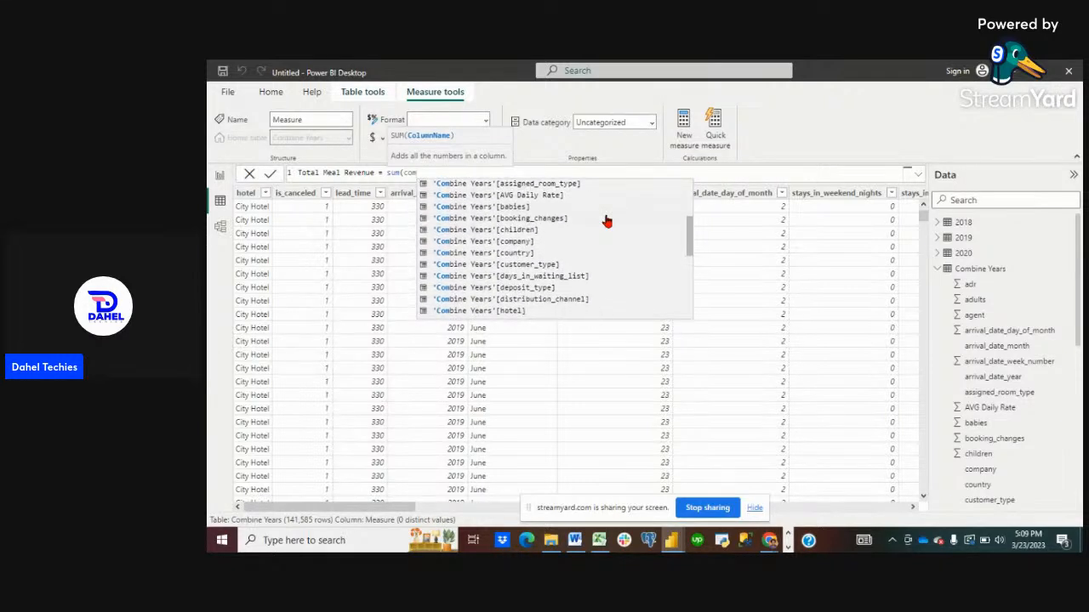
{"action": "scroll", "coordinate": [607, 221], "scroll_direction": "down", "scroll_amount": 2}
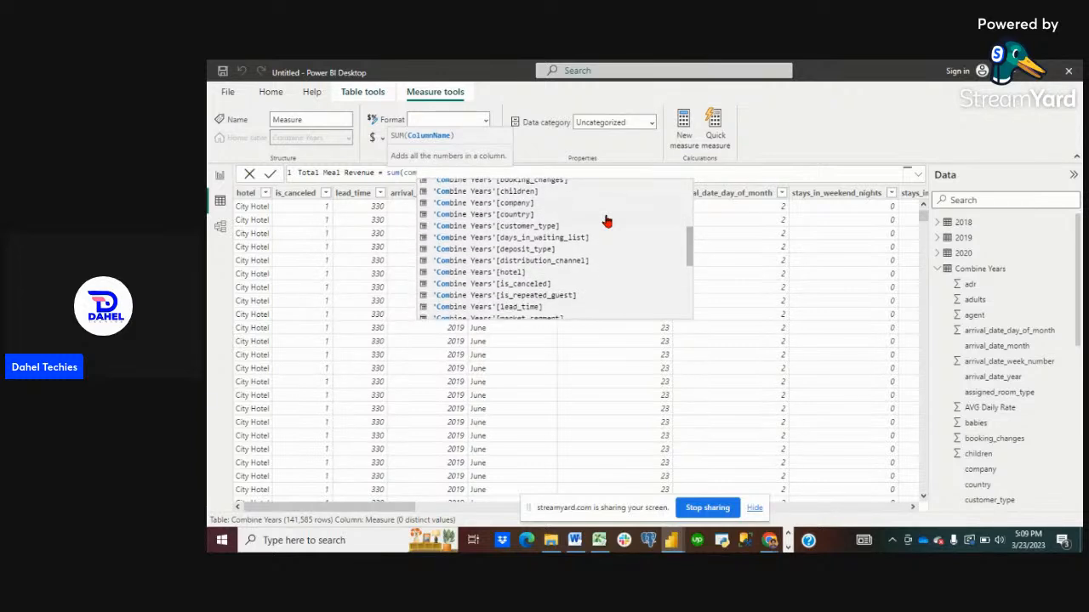
{"action": "scroll", "coordinate": [606, 221], "scroll_direction": "down", "scroll_amount": 2}
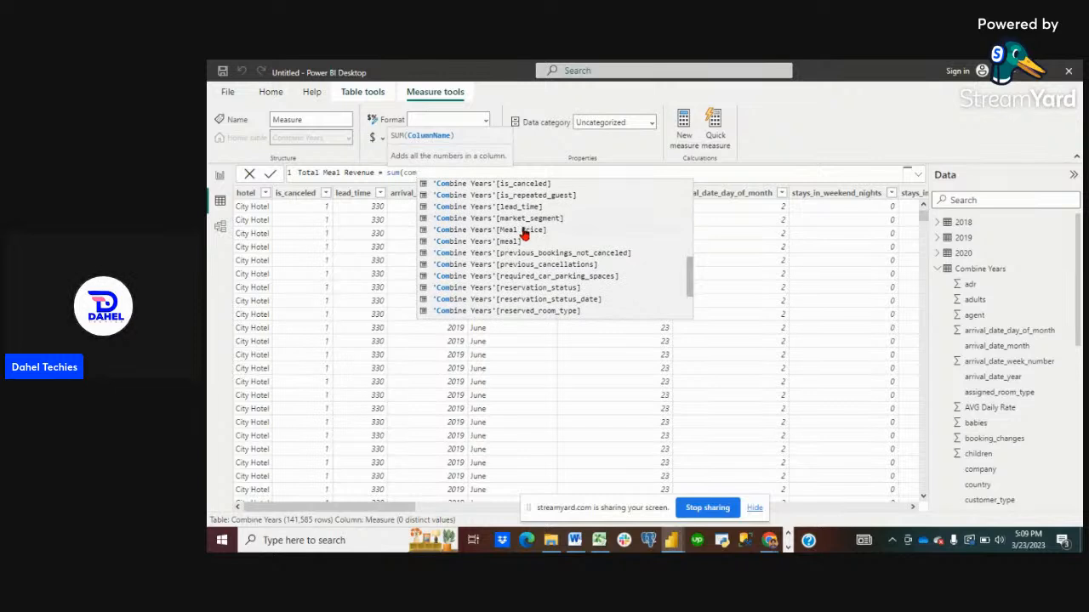
{"action": "left_click", "coordinate": [524, 235]}
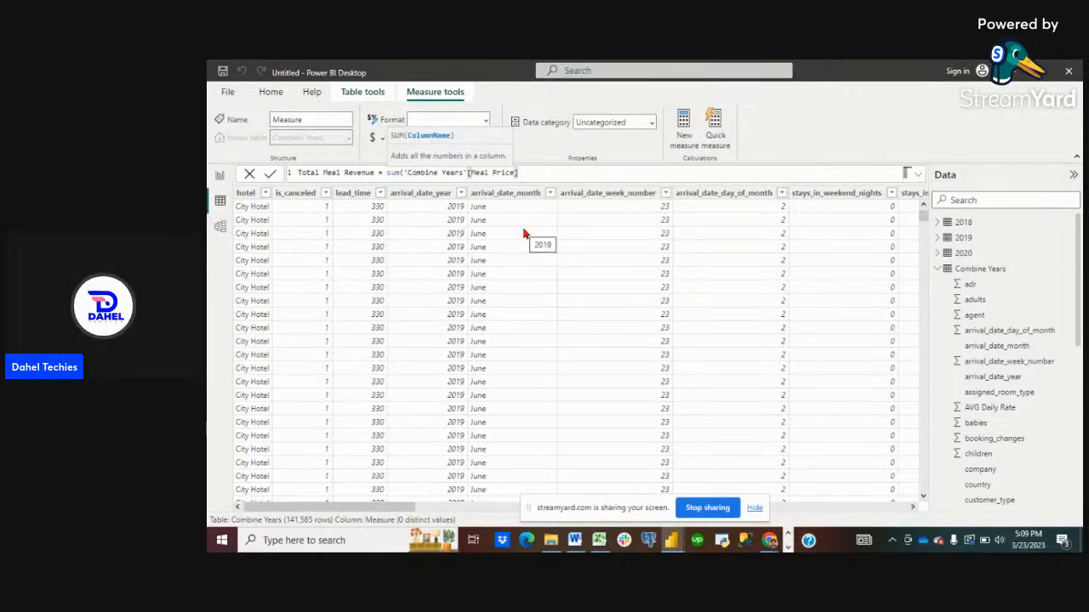
{"action": "type", "text": ")"}
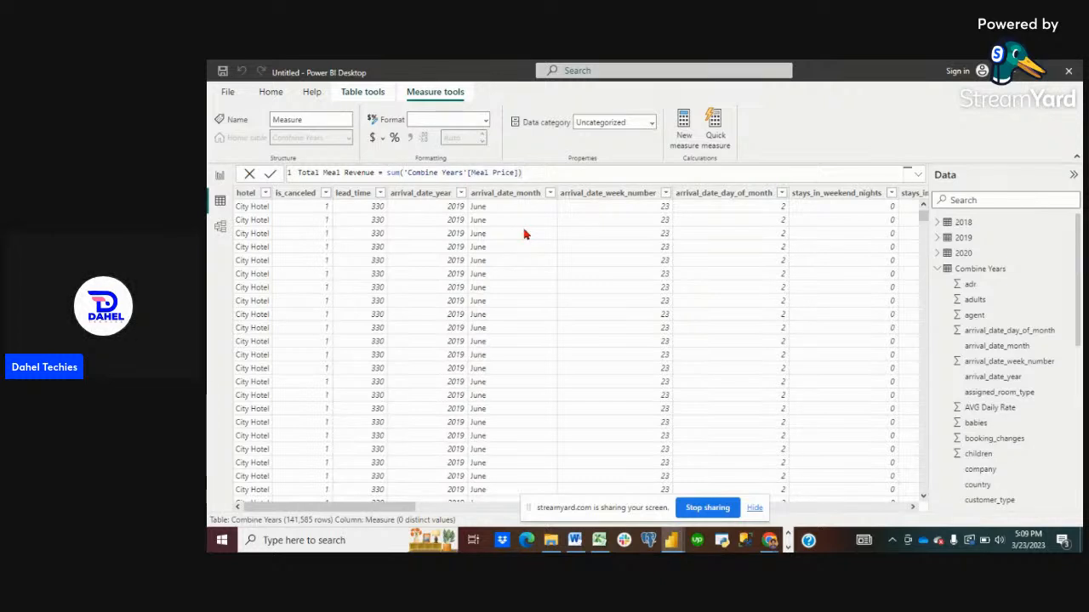
{"action": "key", "text": "Return"}
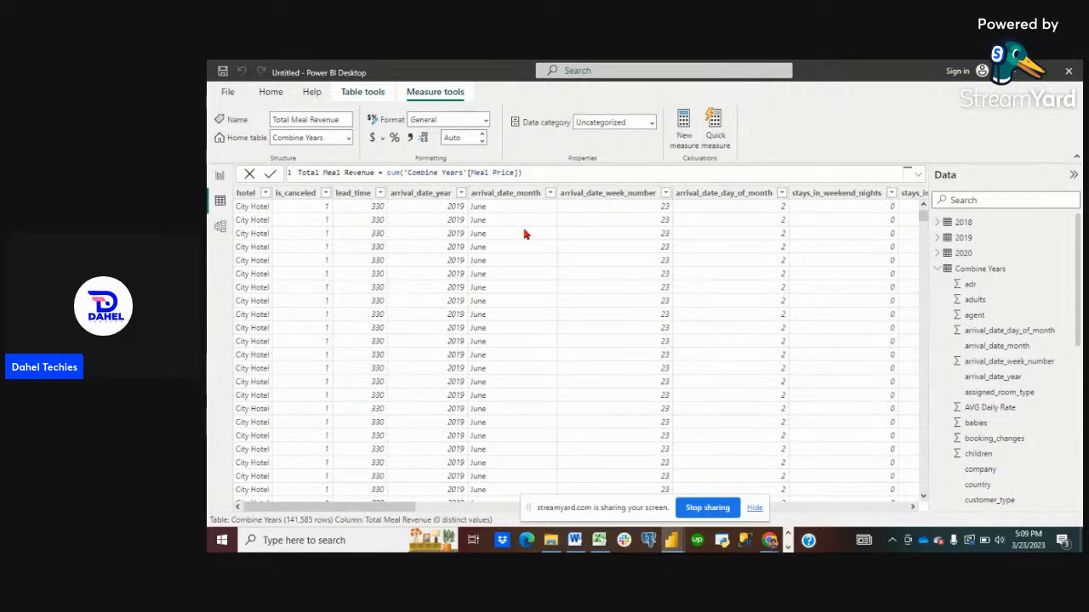
Add another new measure to the Combine Years table.
{"action": "scroll", "coordinate": [1023, 366], "scroll_direction": "down", "scroll_amount": 4}
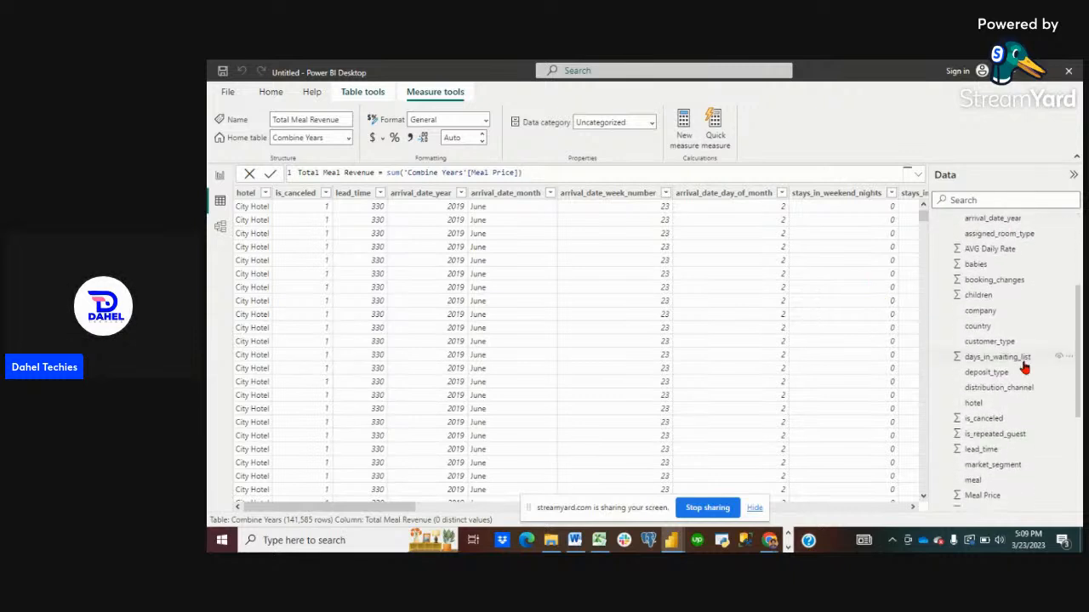
{"action": "scroll", "coordinate": [1023, 366], "scroll_direction": "down", "scroll_amount": 5}
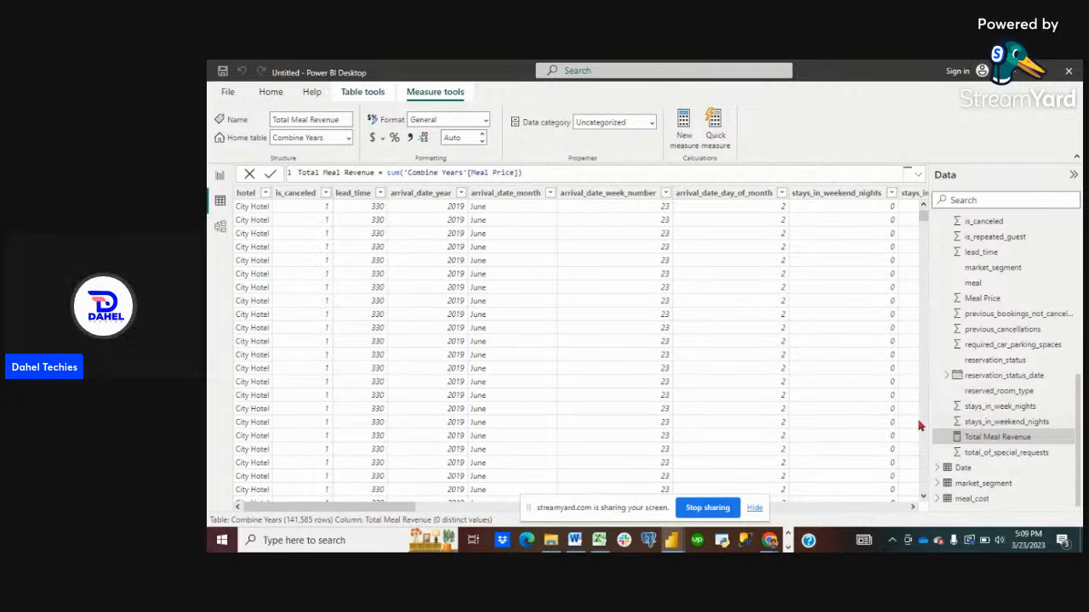
{"action": "left_click", "coordinate": [271, 91]}
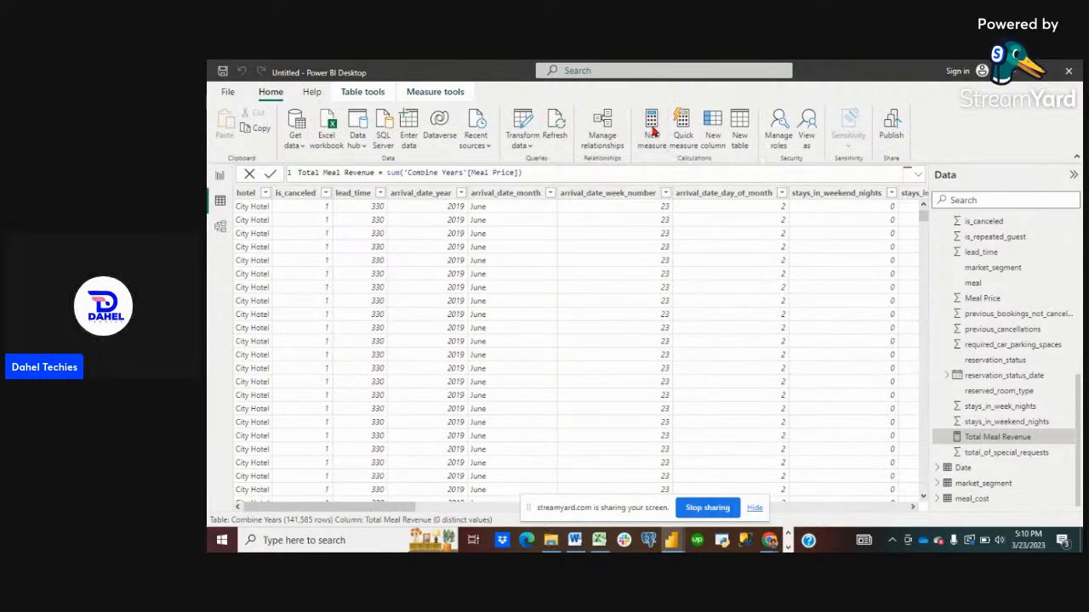
{"action": "left_click", "coordinate": [653, 130]}
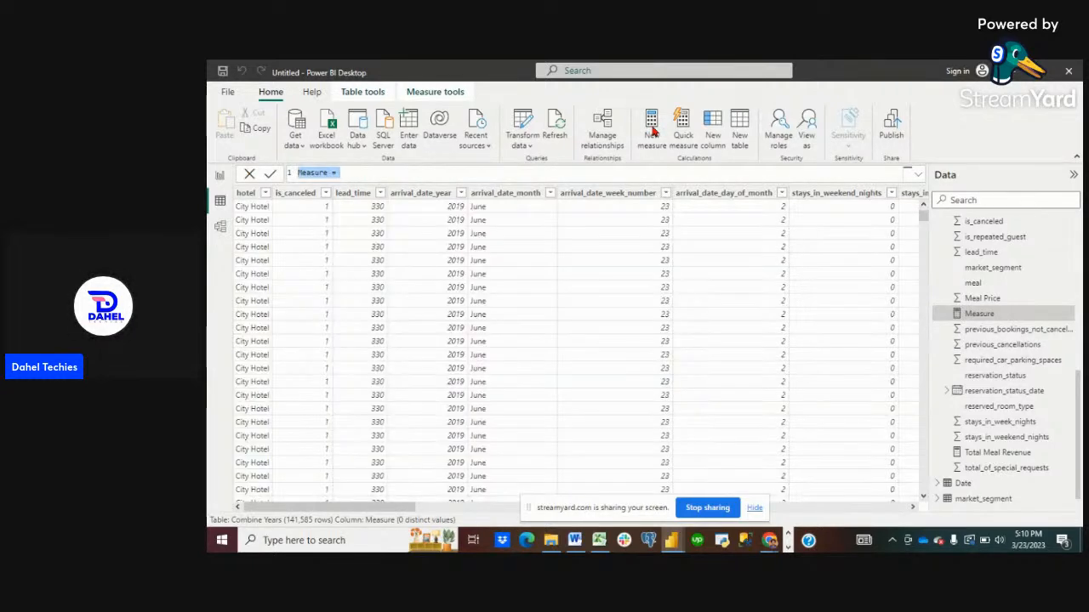
Replace the default name in the new measure's formula with Total Guests.
{"action": "key", "text": "Left"}
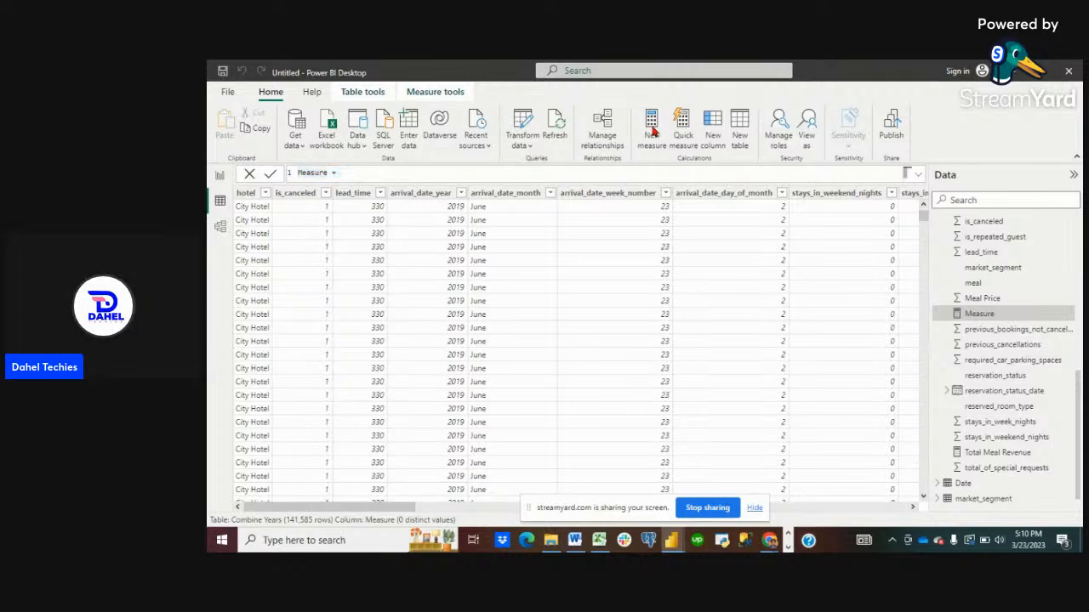
{"action": "key", "text": "Right"}
{"action": "key", "text": "Right"}
{"action": "key", "text": "Right"}
{"action": "key", "text": "Right"}
{"action": "key", "text": "Delete"}
{"action": "key", "text": "Delete"}
{"action": "key", "text": "Delete"}
{"action": "key", "text": "BackSpace"}
{"action": "key", "text": "BackSpace"}
{"action": "key", "text": "BackSpace"}
{"action": "key", "text": "BackSpace"}
{"action": "type", "text": "Total"}
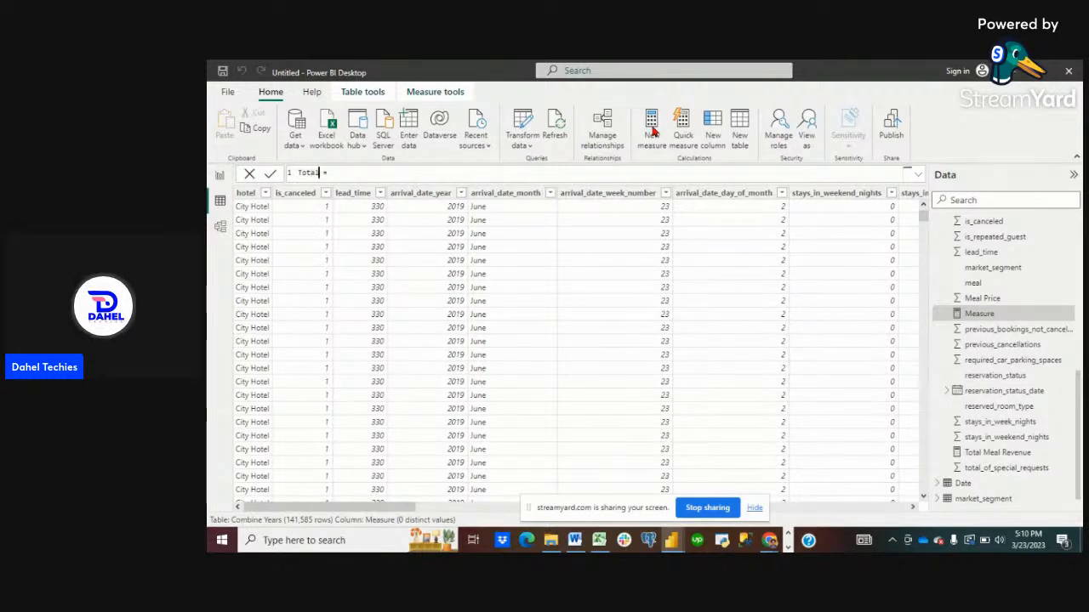
{"action": "type", "text": " Guests = "}
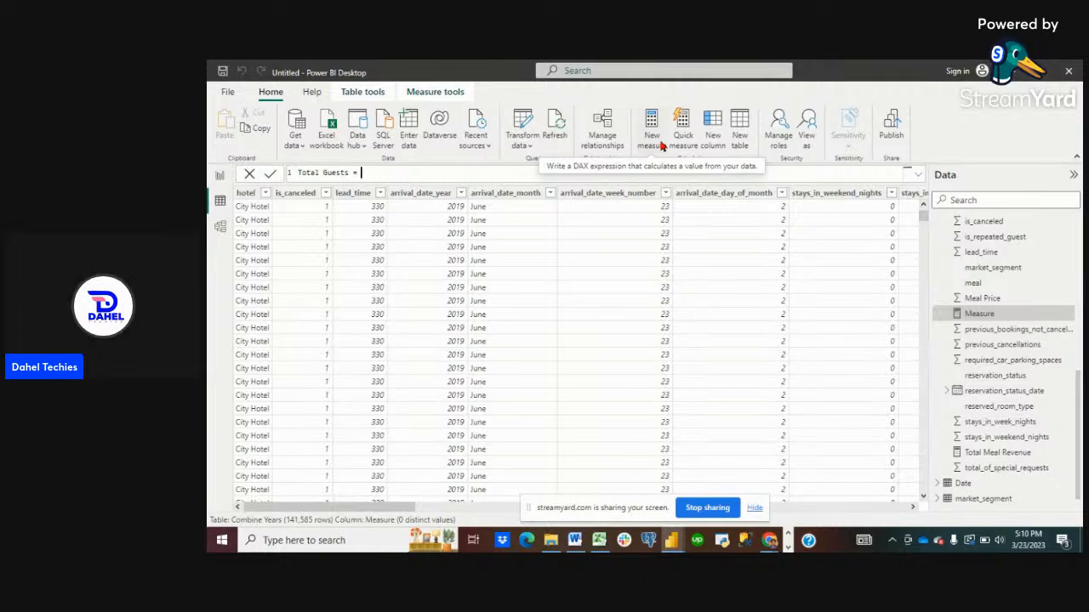
Start the Total Guests formula with sum('Combine Years'[adults] followed by a plus sign.
{"action": "type", "text": "sum("}
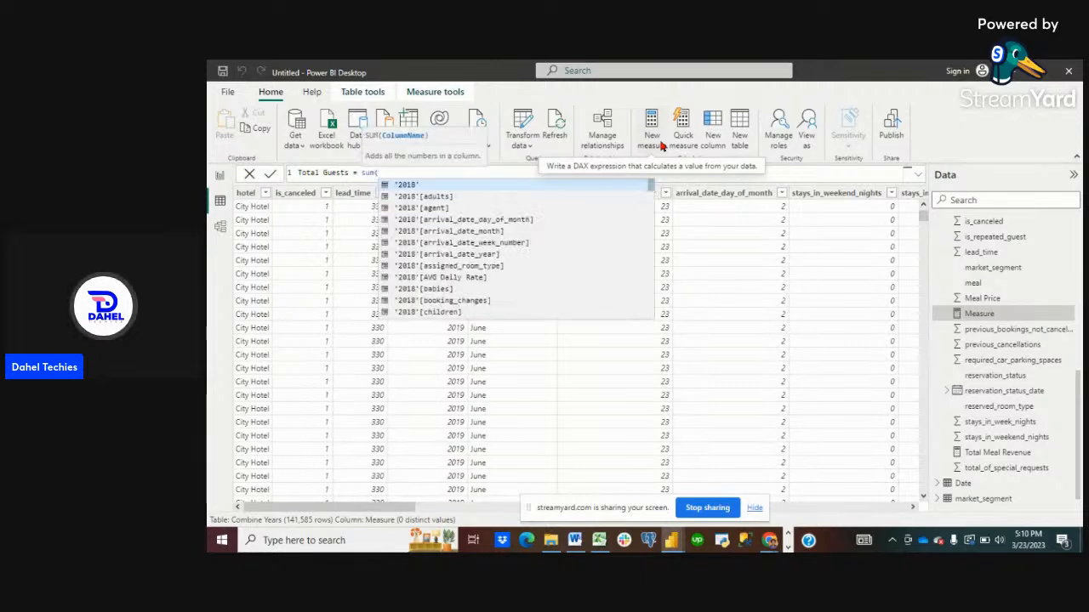
{"action": "type", "text": "combin"}
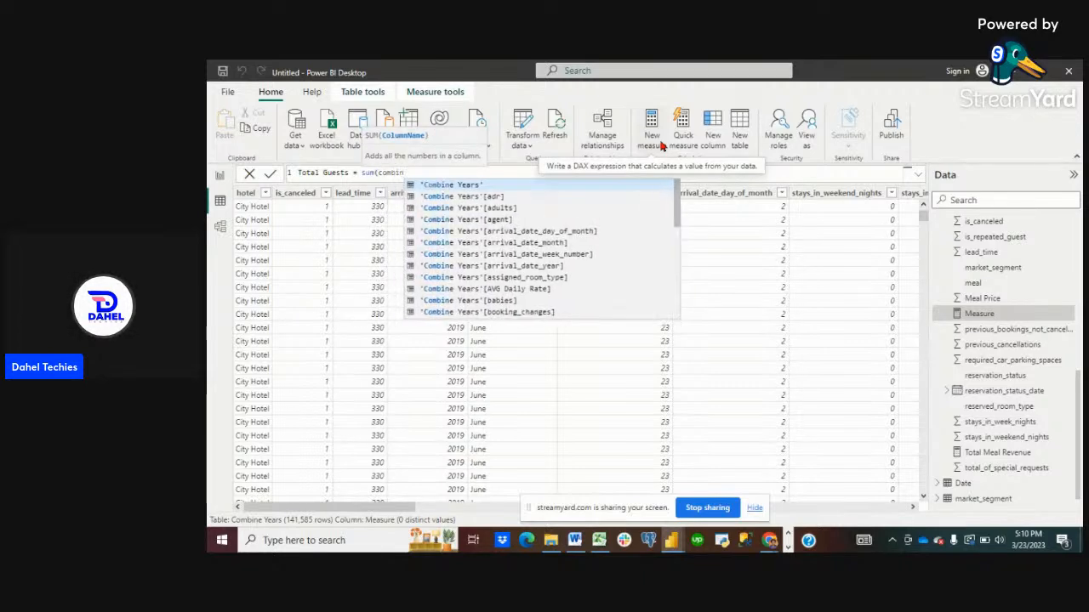
{"action": "left_click", "coordinate": [489, 210]}
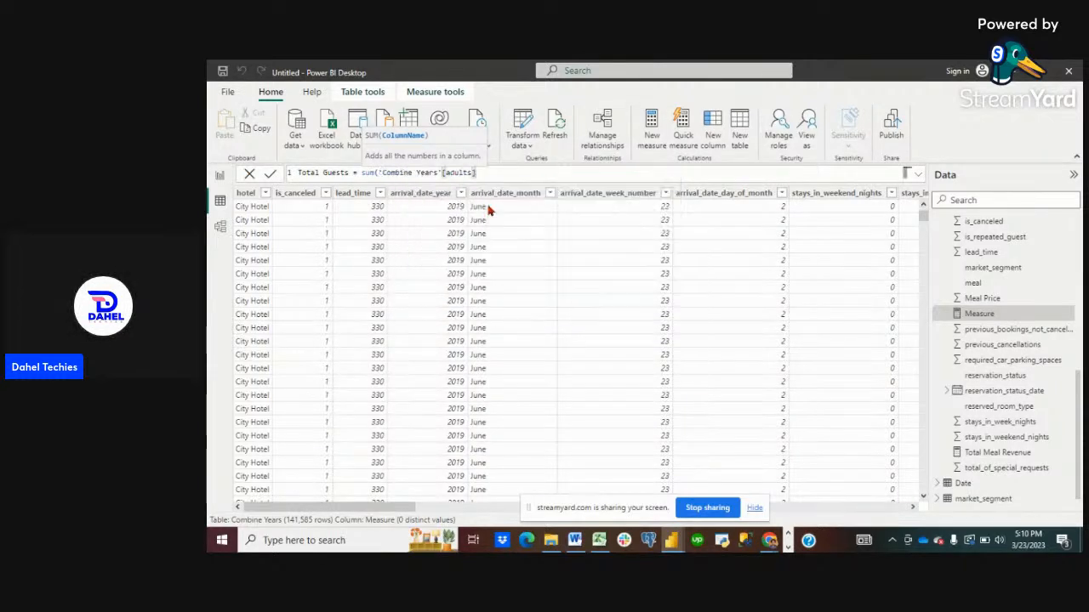
{"action": "type", "text": ")"}
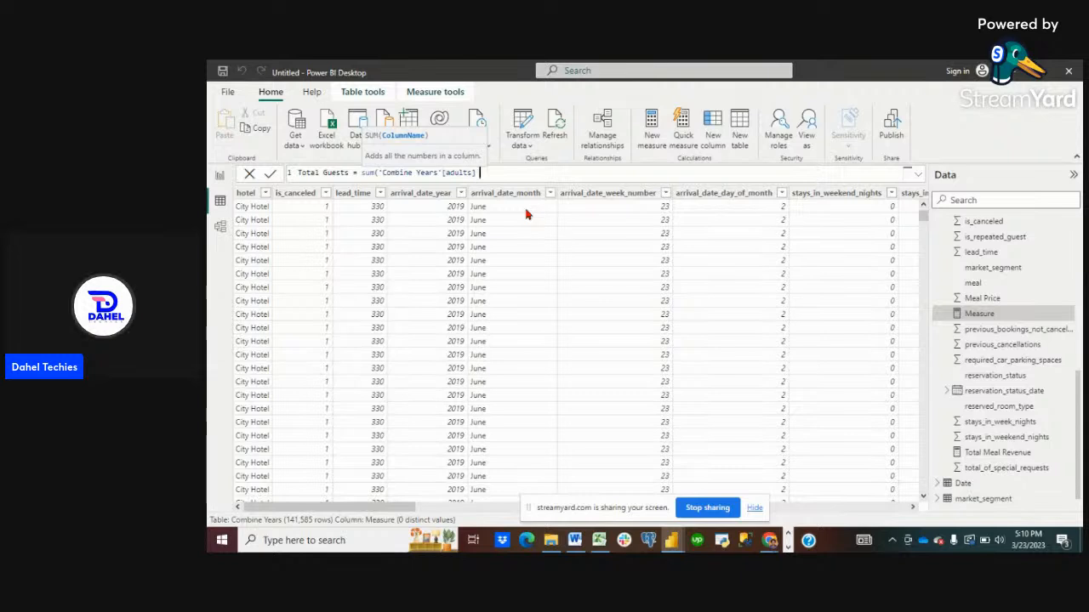
{"action": "type", "text": " + "}
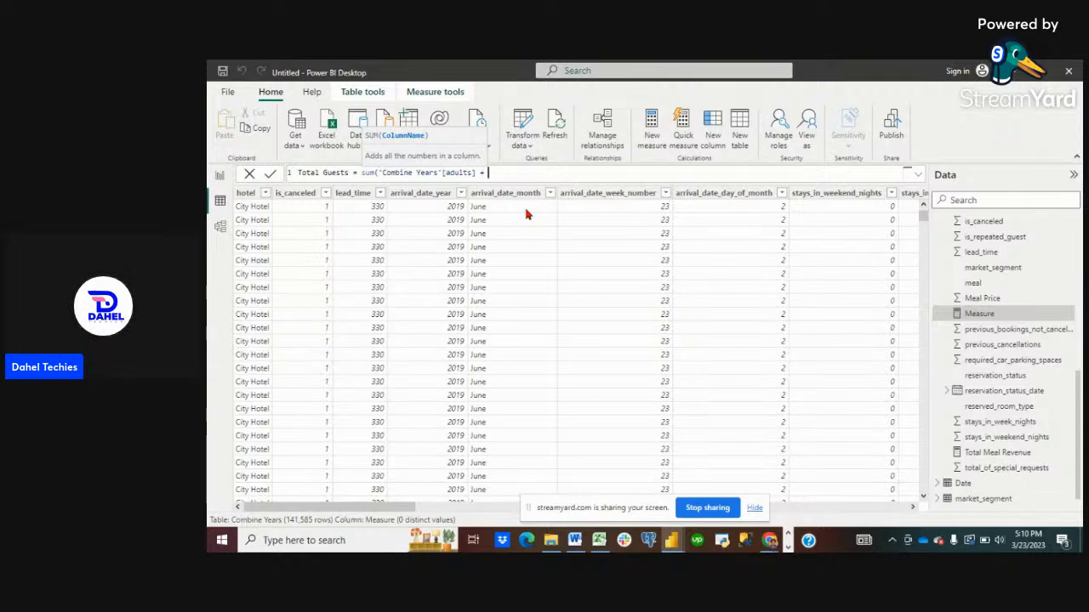
Enter sum('Combine Years'[babies]) as the second term of the Total Guests formula.
{"action": "type", "text": "sum"}
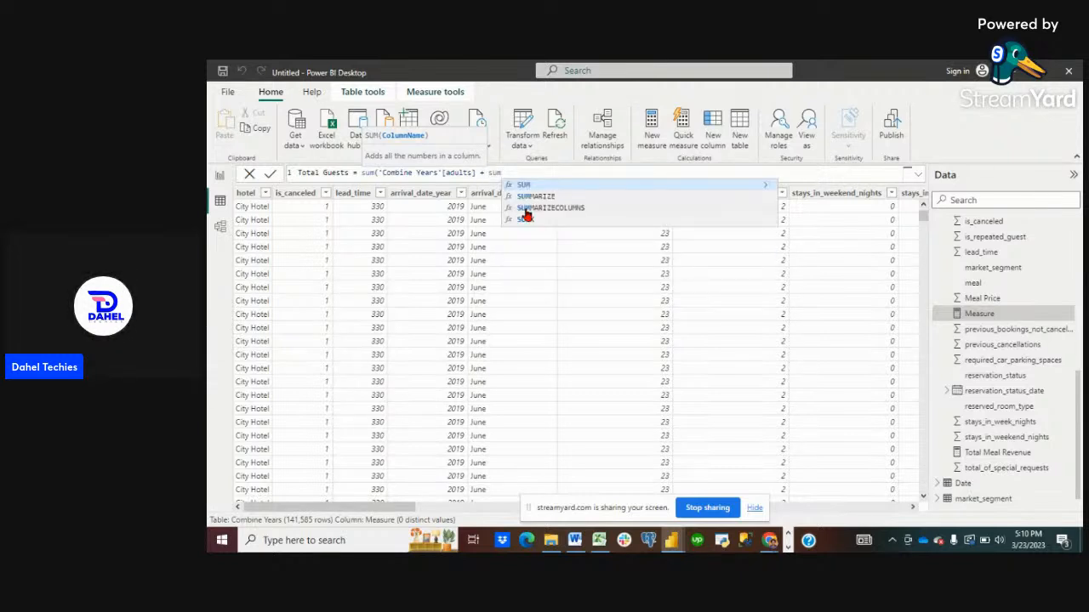
{"action": "type", "text": "("}
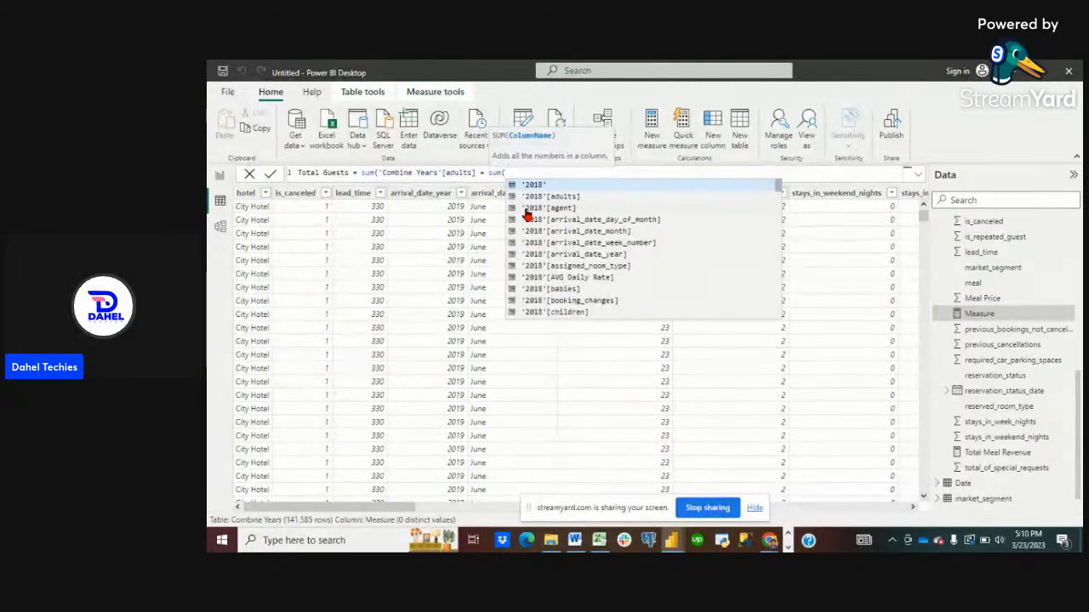
{"action": "type", "text": "com"}
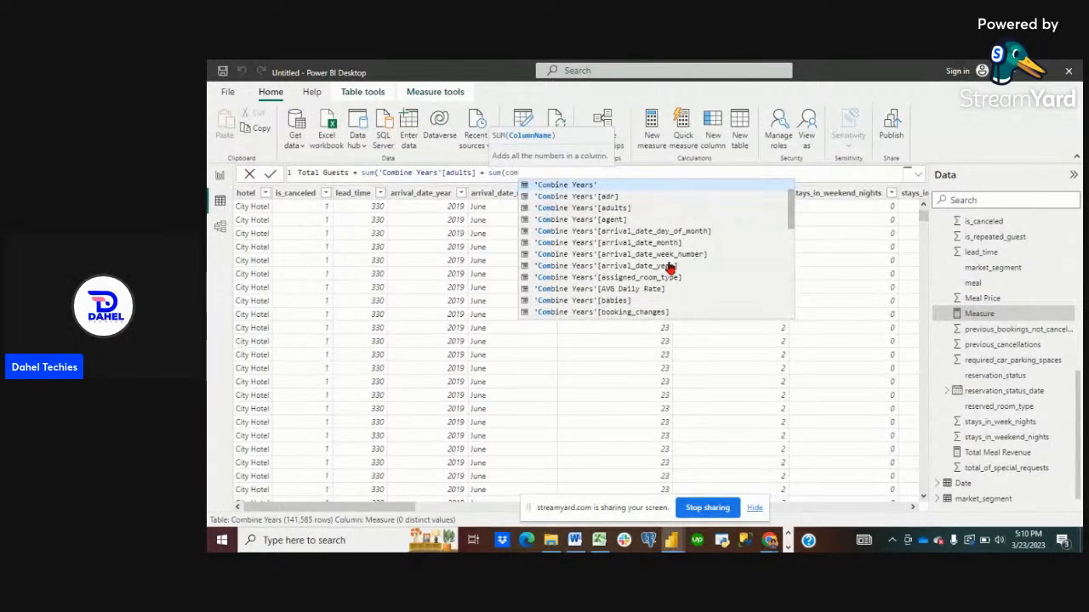
{"action": "left_click", "coordinate": [600, 302]}
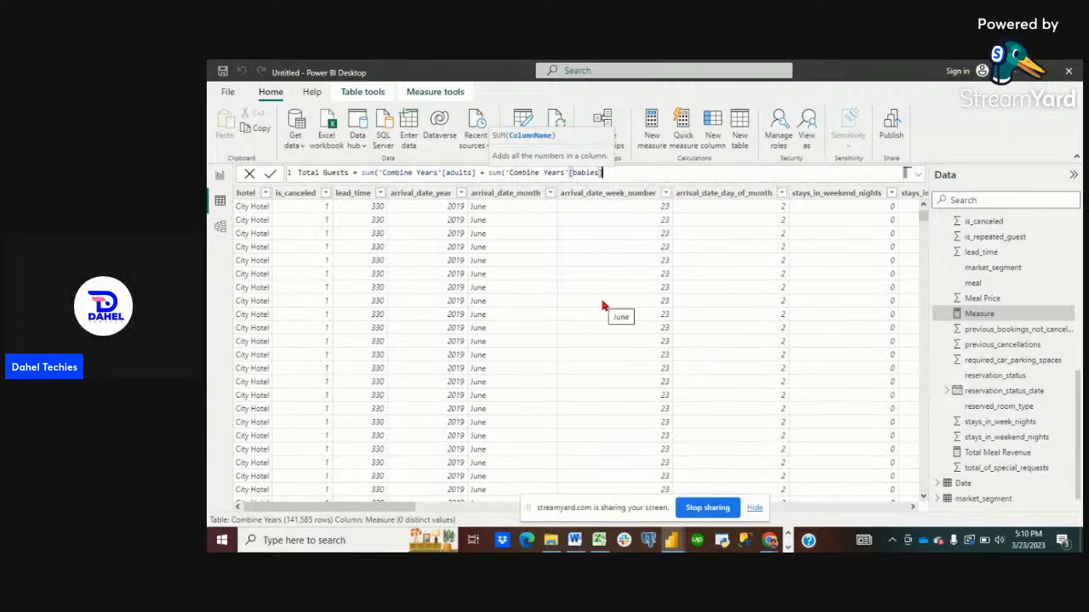
{"action": "type", "text": ")"}
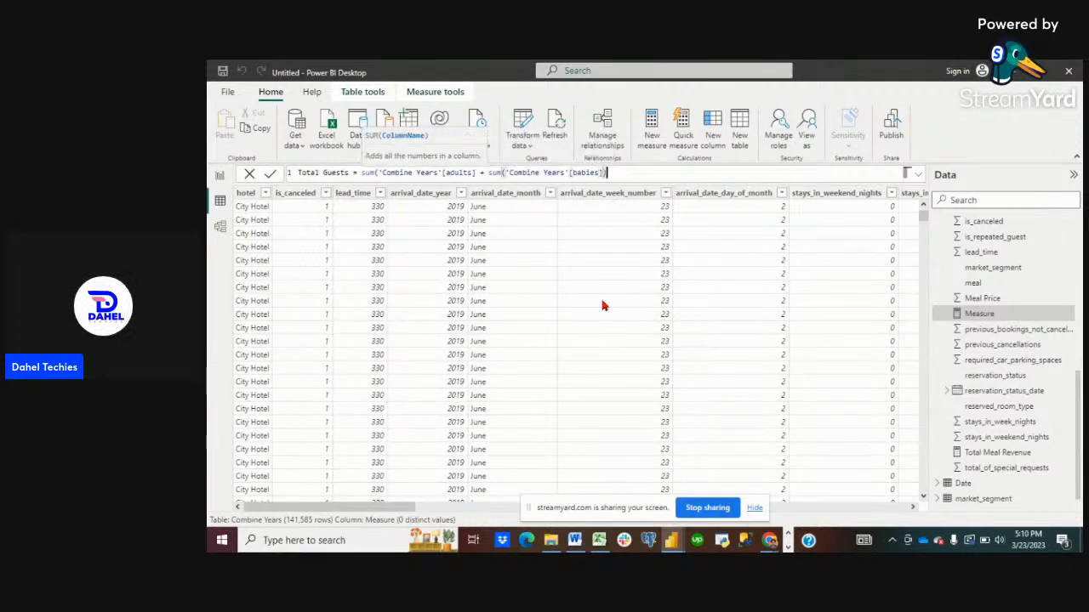
Append + sum('Combine Years'[booking_changes]) to the Total Guests formula and commit it.
{"action": "type", "text": " + sum("}
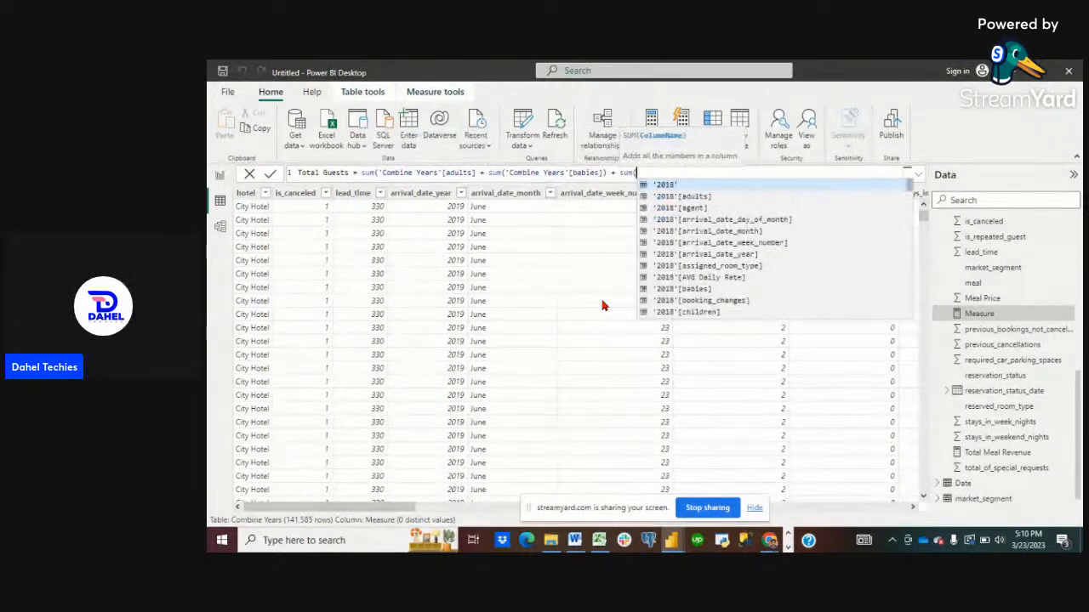
{"action": "type", "text": "comb"}
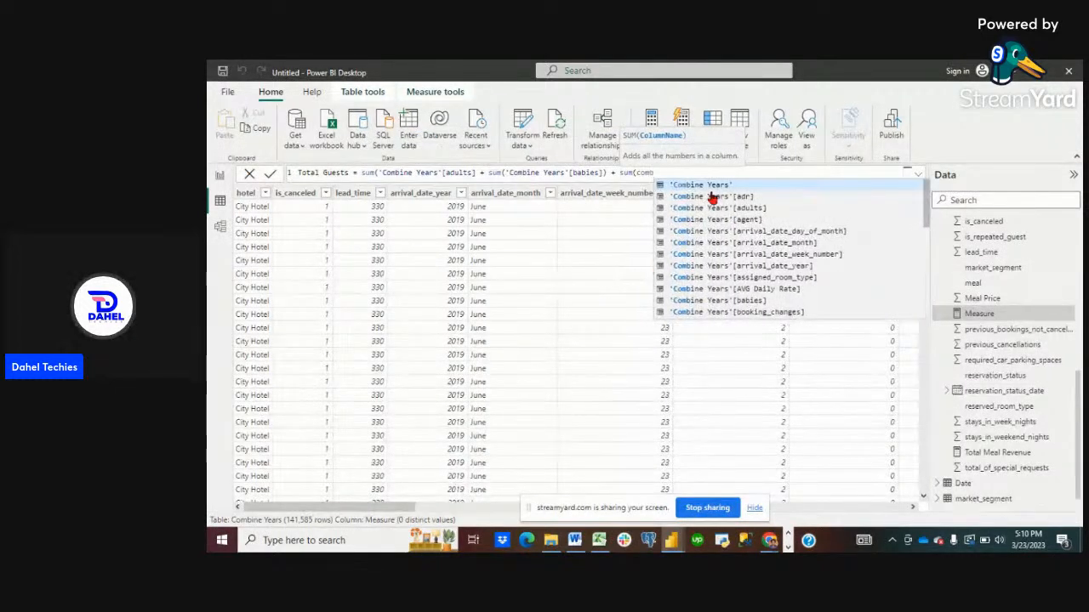
{"action": "scroll", "coordinate": [789, 242], "scroll_direction": "down", "scroll_amount": 3}
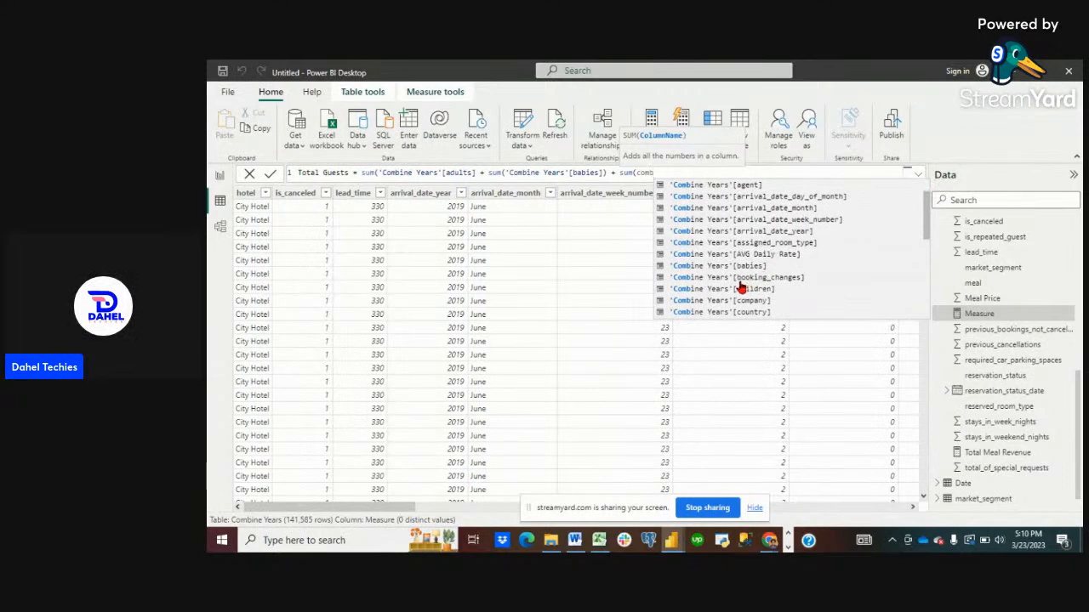
{"action": "left_click", "coordinate": [740, 279]}
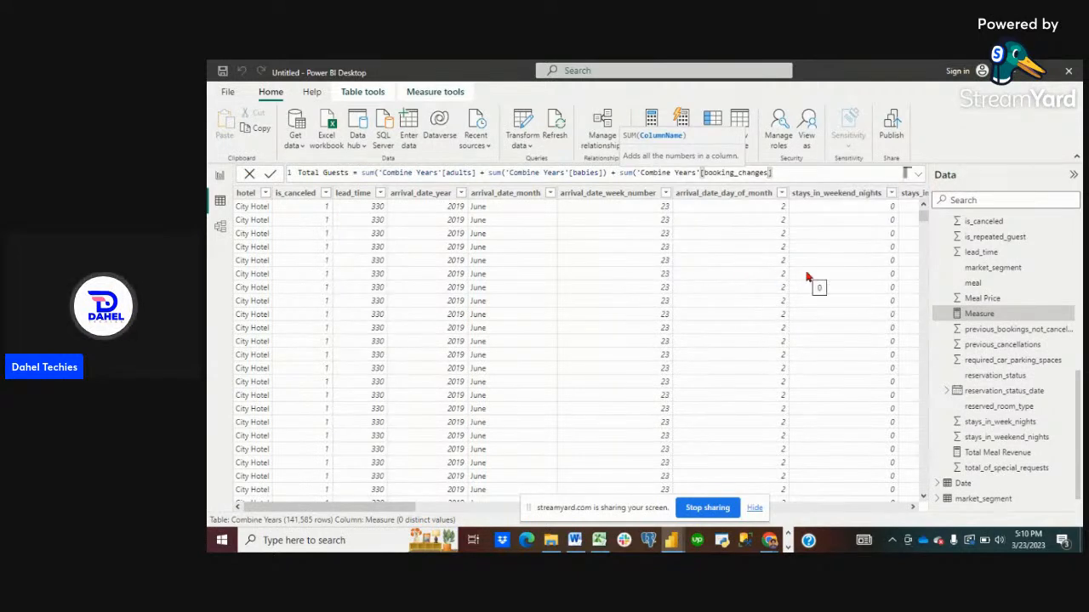
{"action": "type", "text": ")"}
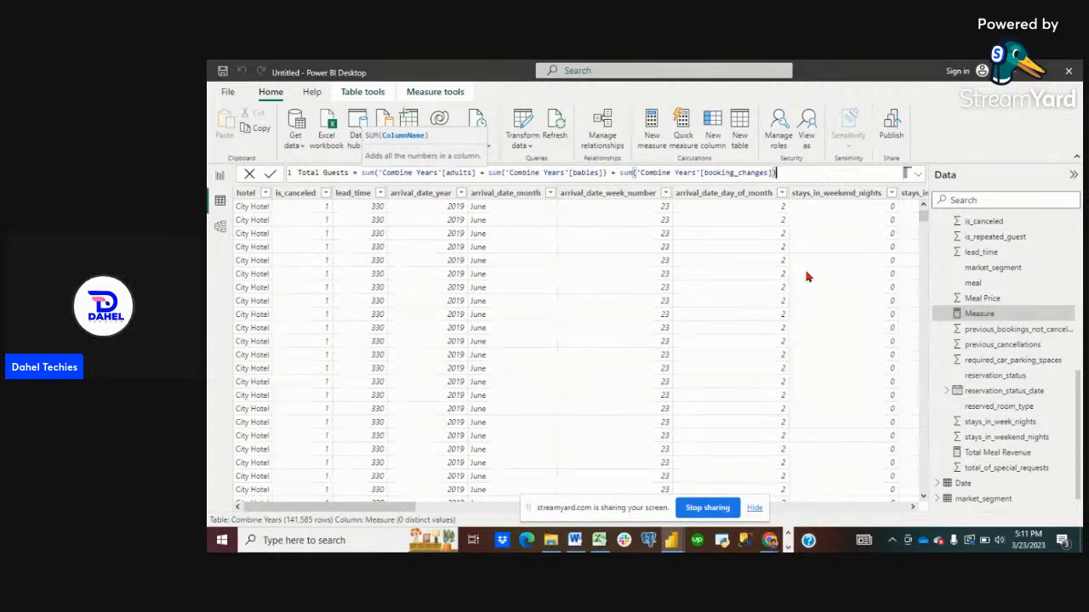
{"action": "key", "text": "Return"}
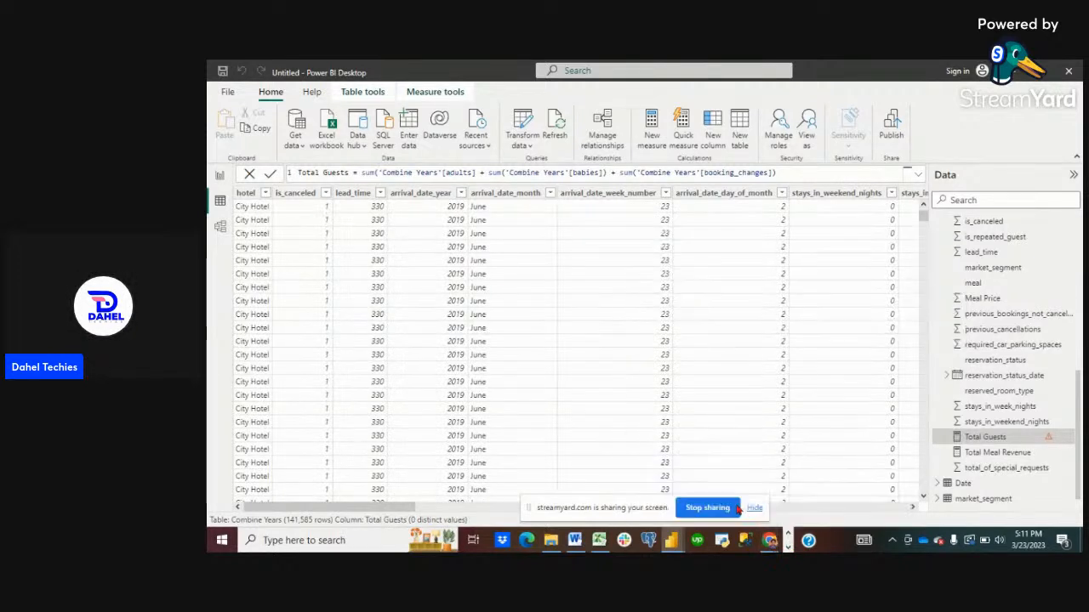
Switch to StreamYard in Chrome, mute and unmute the microphone, and return to the untitled Power BI Desktop report.
{"action": "mouse_move", "coordinate": [768, 541]}
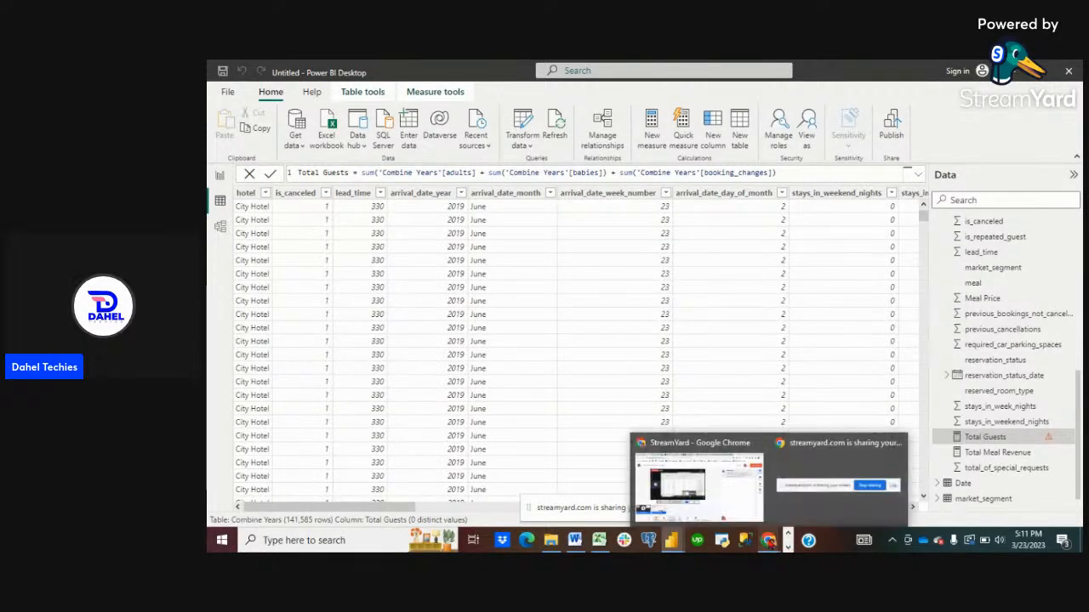
{"action": "left_click", "coordinate": [722, 500]}
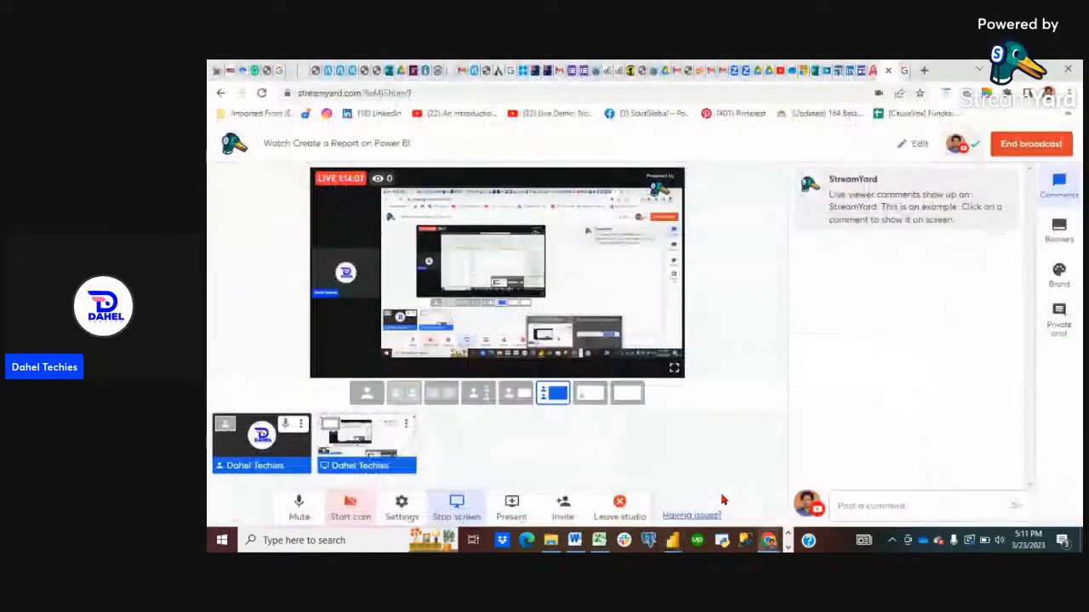
{"action": "left_click", "coordinate": [294, 505]}
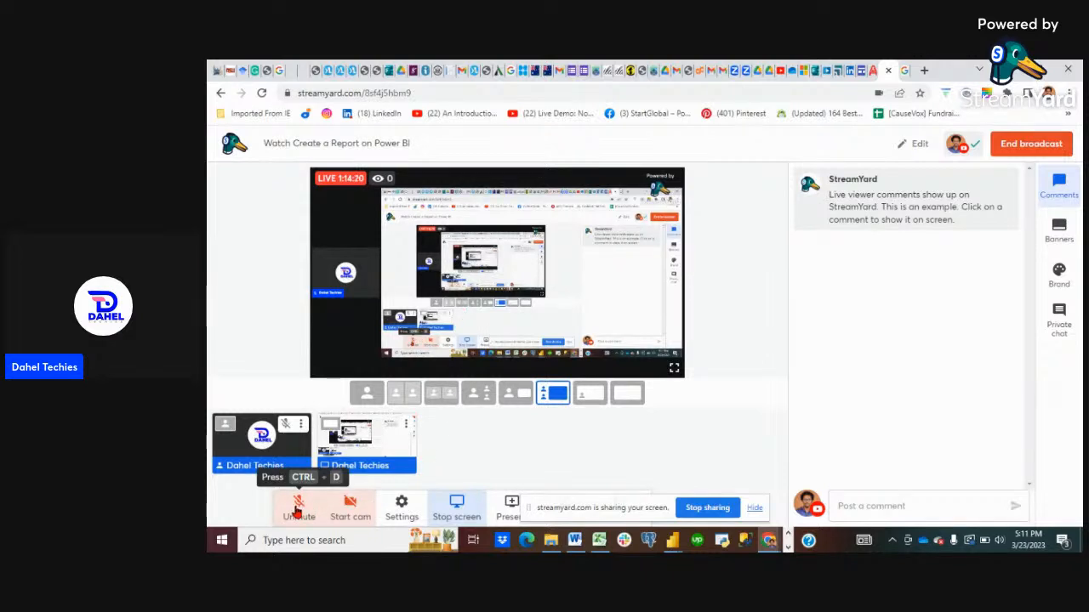
{"action": "left_click", "coordinate": [298, 508]}
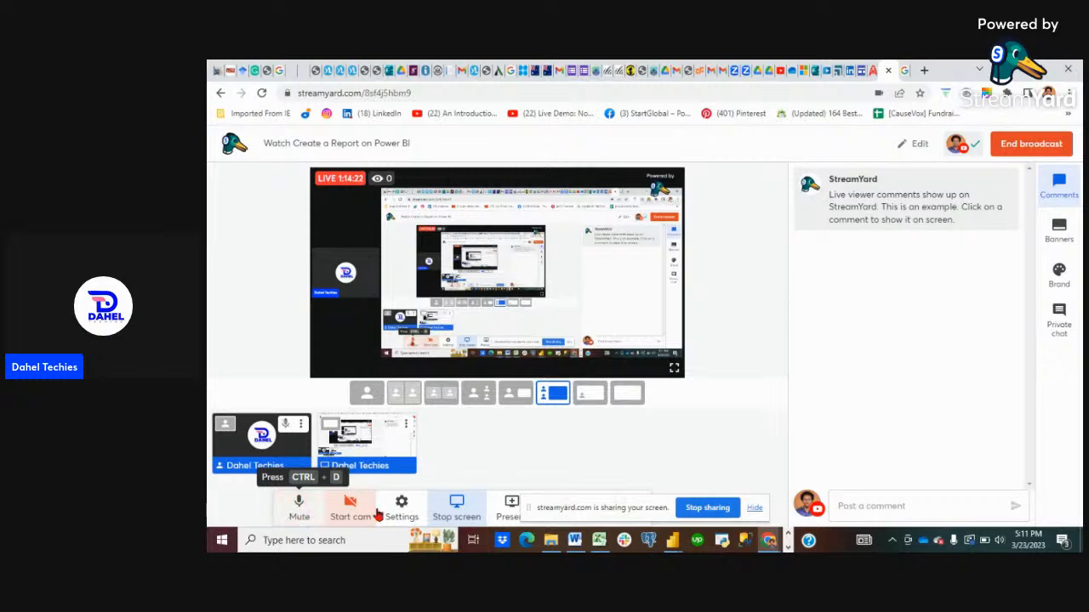
{"action": "mouse_move", "coordinate": [672, 542]}
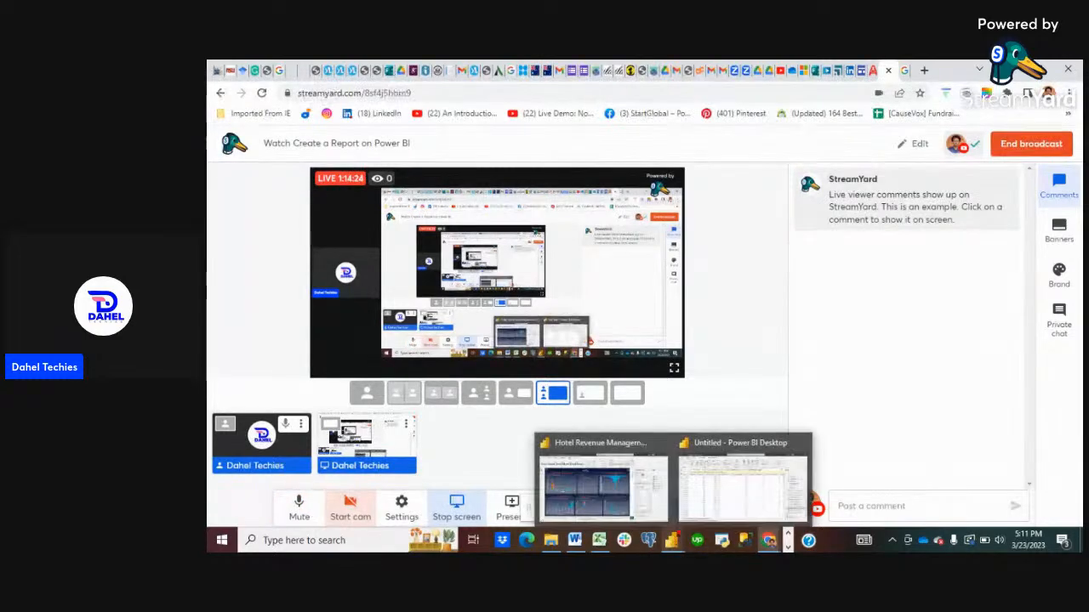
{"action": "left_click", "coordinate": [719, 497]}
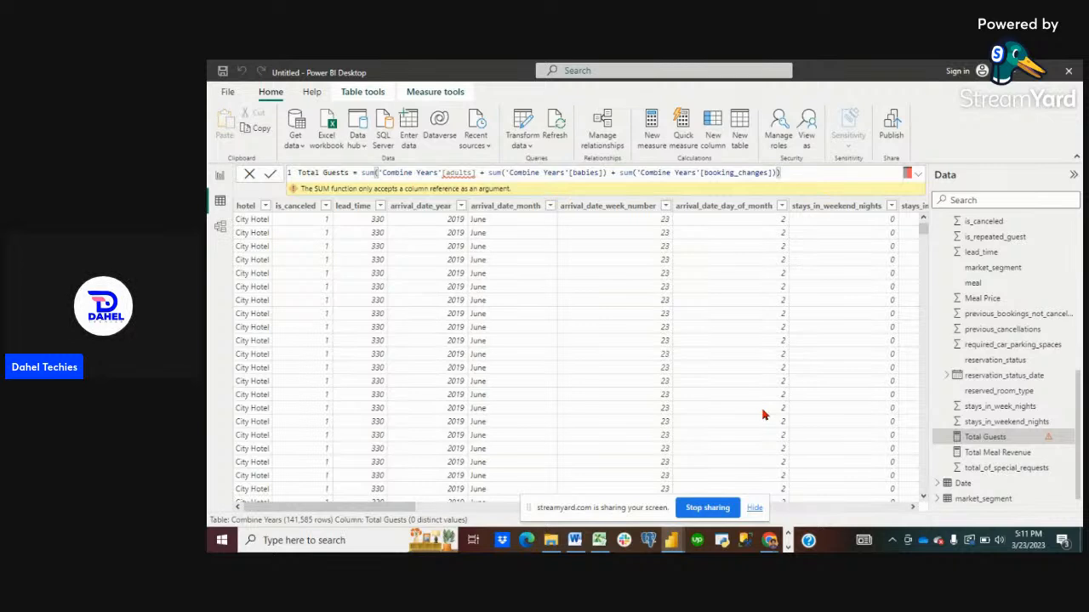
Enlarge the formula editor and delete the spaces before both plus signs in the Total Guests formula.
{"action": "key", "text": "Return"}
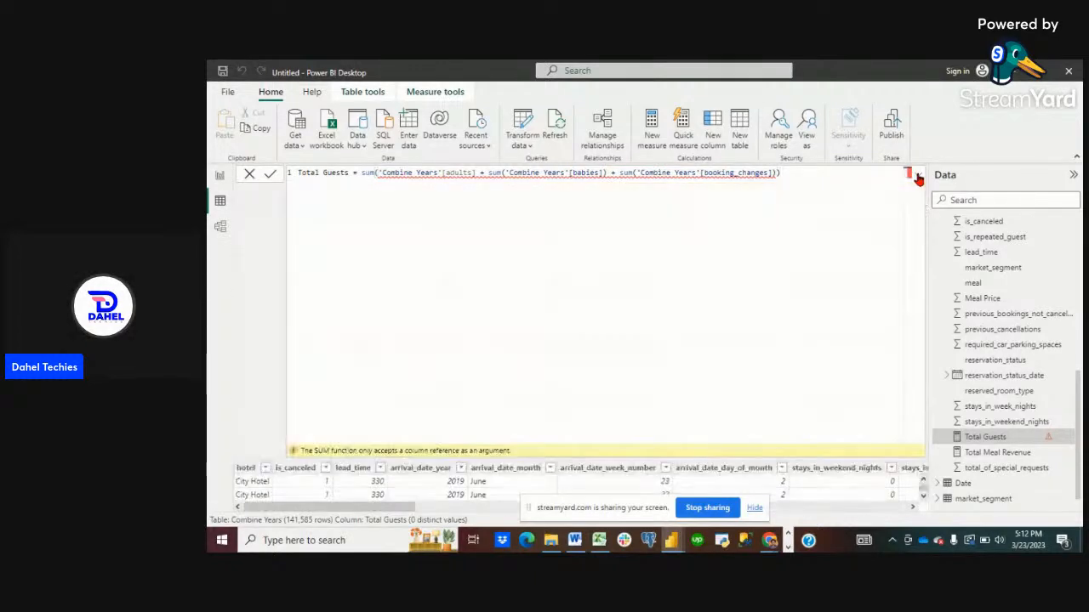
{"action": "left_click", "coordinate": [917, 173]}
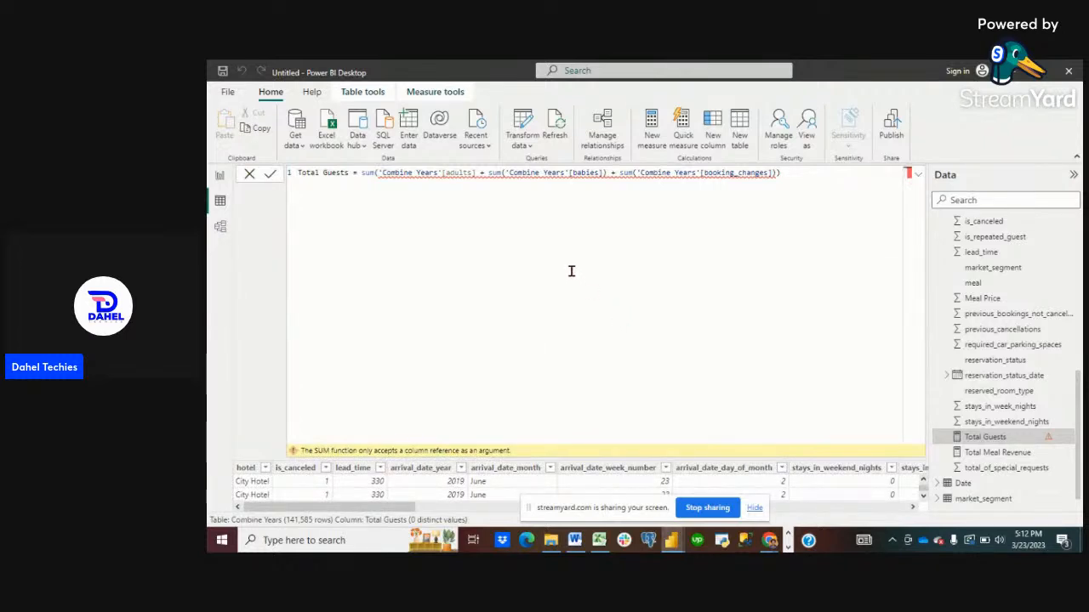
{"action": "left_click", "coordinate": [511, 173]}
{"action": "left_click", "coordinate": [479, 173]}
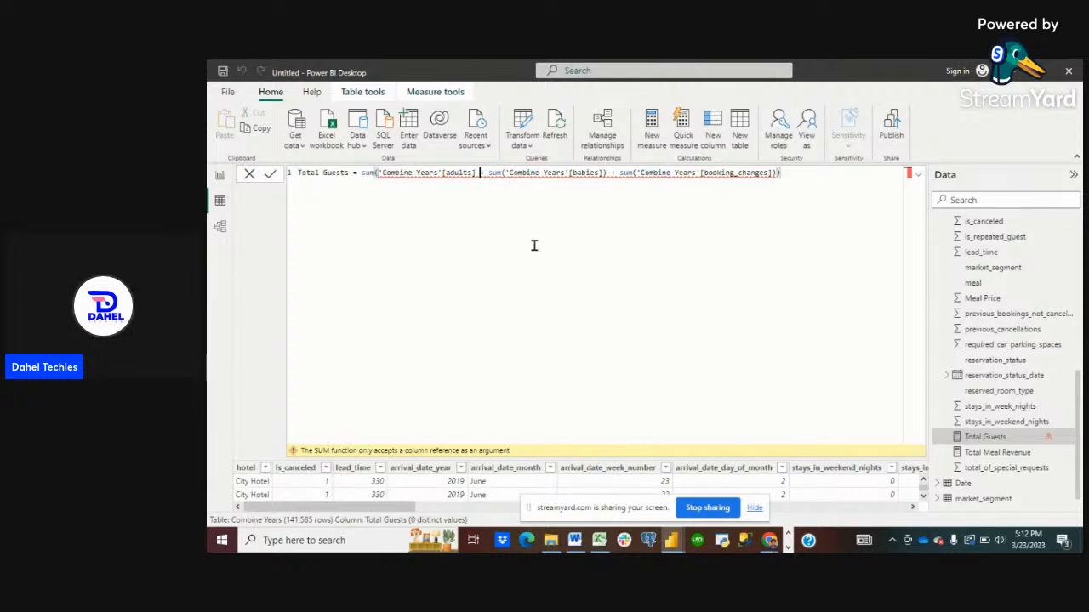
{"action": "key", "text": "BackSpace"}
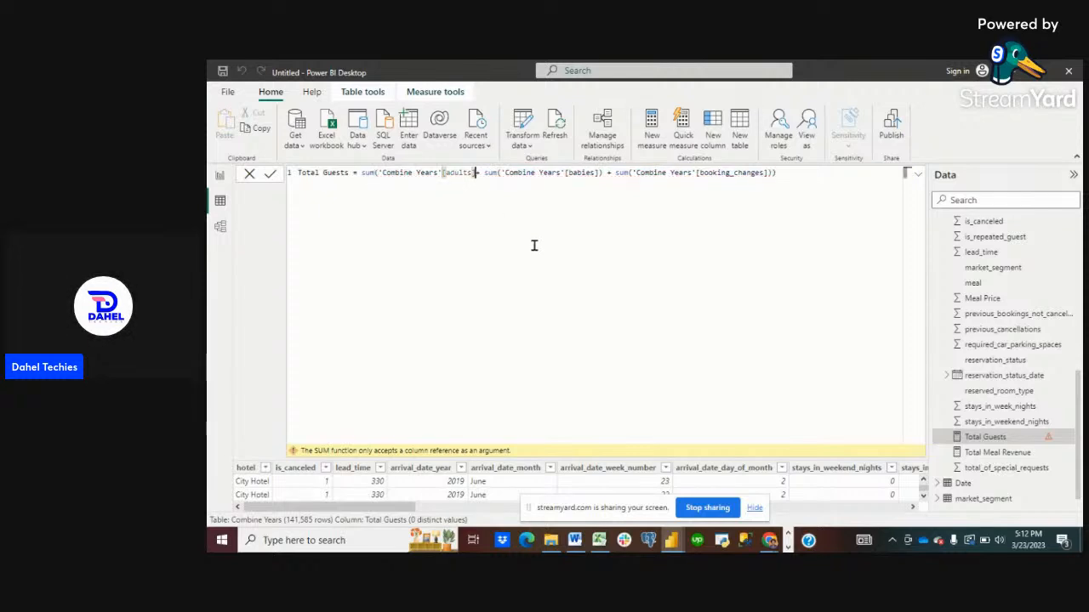
{"action": "left_click", "coordinate": [603, 172]}
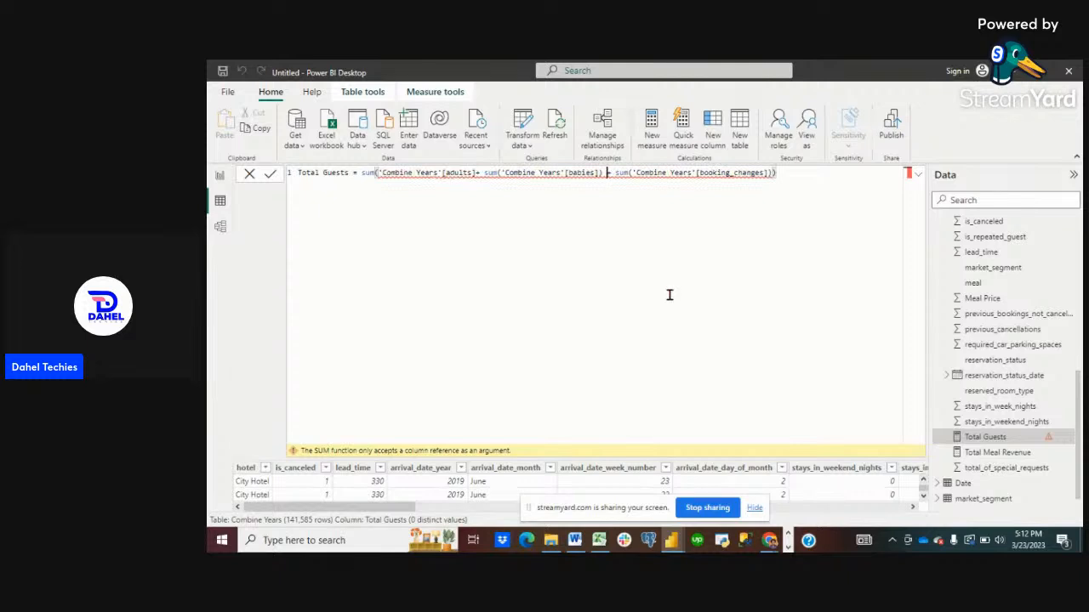
{"action": "key", "text": "BackSpace"}
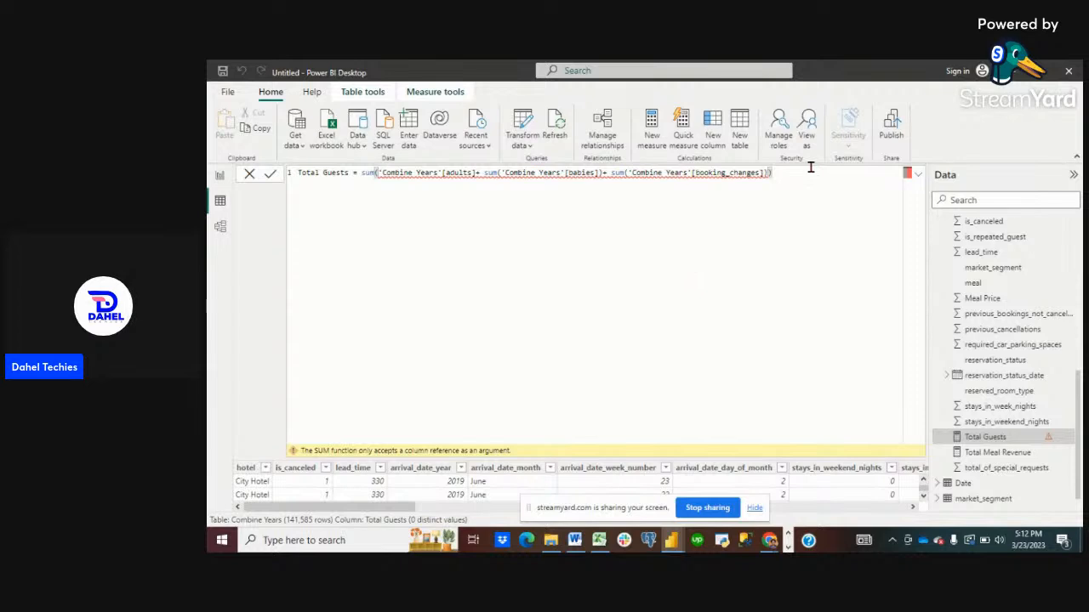
Try replacing the plus sign and sum before ('Combine Years'[babies]) with a comma in the Total Guests formula.
{"action": "key", "text": "BackSpace"}
{"action": "key", "text": "BackSpace"}
{"action": "key", "text": "BackSpace"}
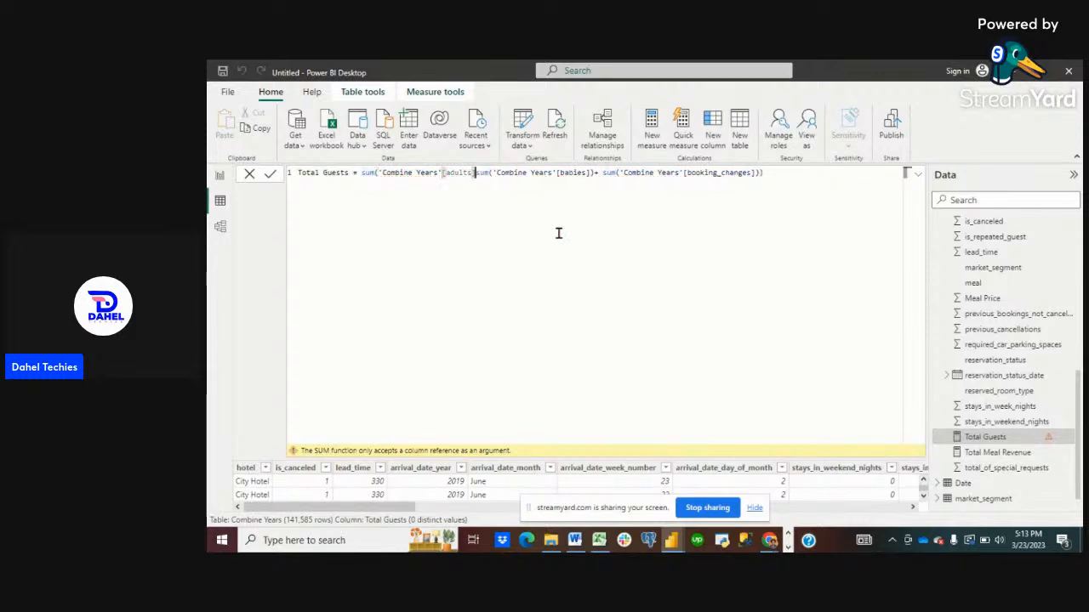
{"action": "key", "text": "Delete"}
{"action": "key", "text": "Delete"}
{"action": "key", "text": "Delete"}
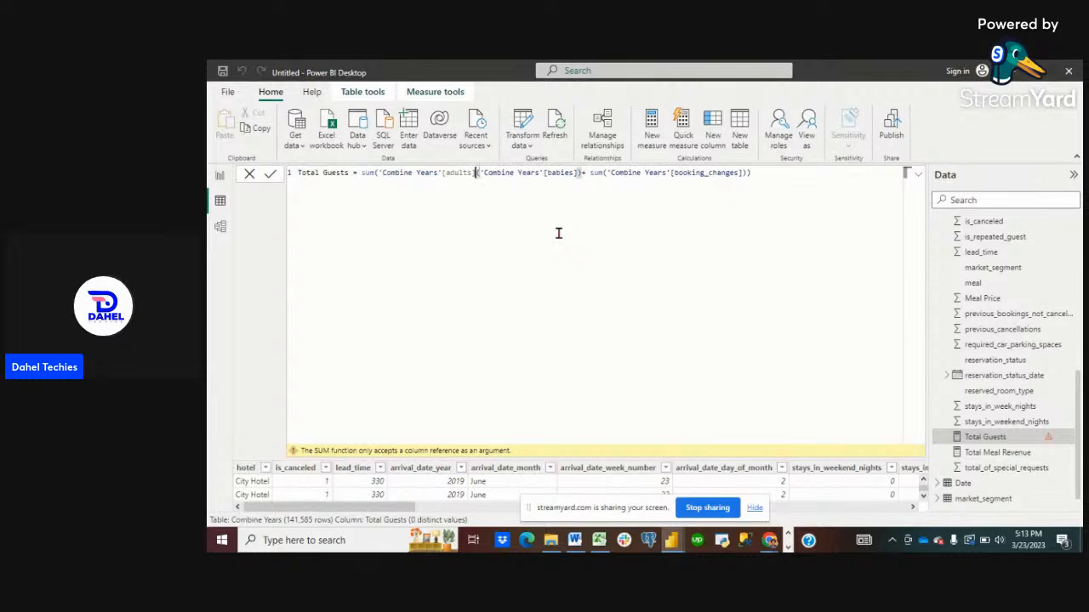
{"action": "type", "text": ","}
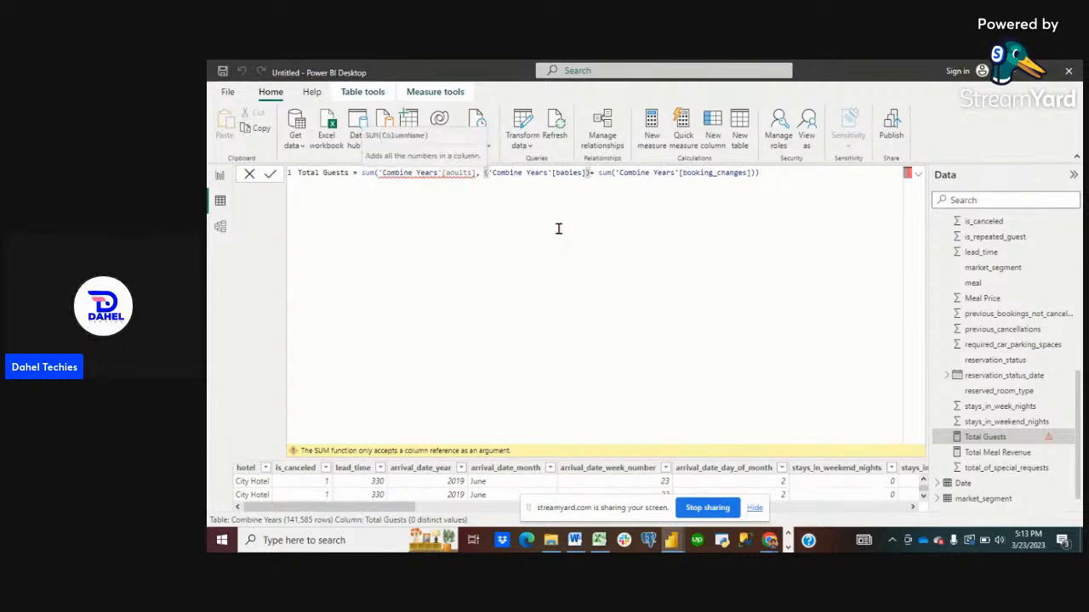
Try replacing the plus sign and sum before ('Combine Years'[booking_changes]) with a comma in the Total Guests formula.
{"action": "left_click", "coordinate": [612, 175]}
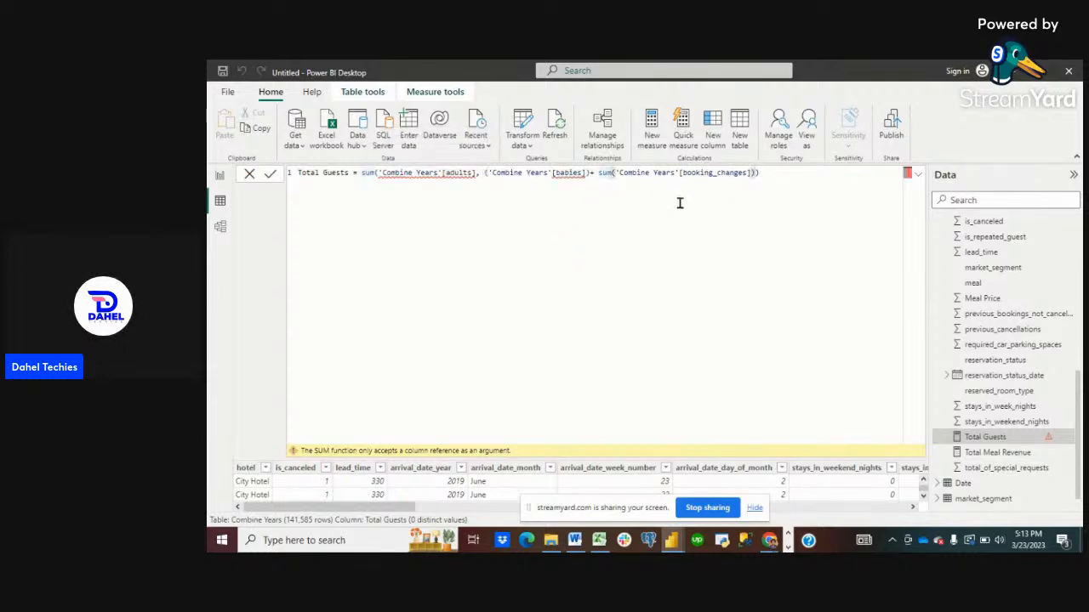
{"action": "key", "text": "BackSpace"}
{"action": "key", "text": "BackSpace"}
{"action": "key", "text": "BackSpace"}
{"action": "key", "text": "BackSpace"}
{"action": "key", "text": "BackSpace"}
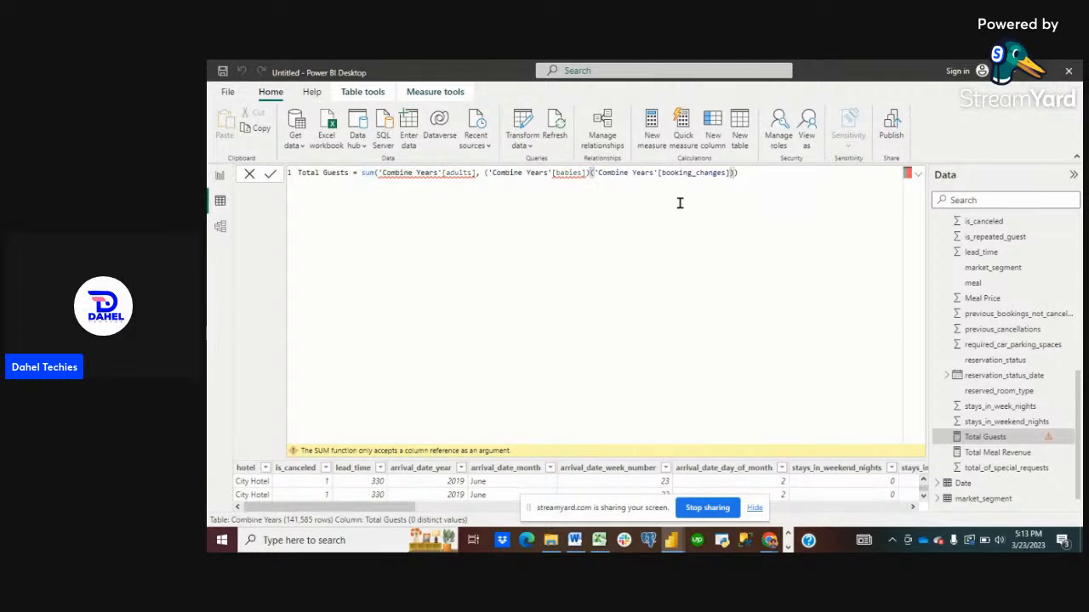
{"action": "type", "text": ","}
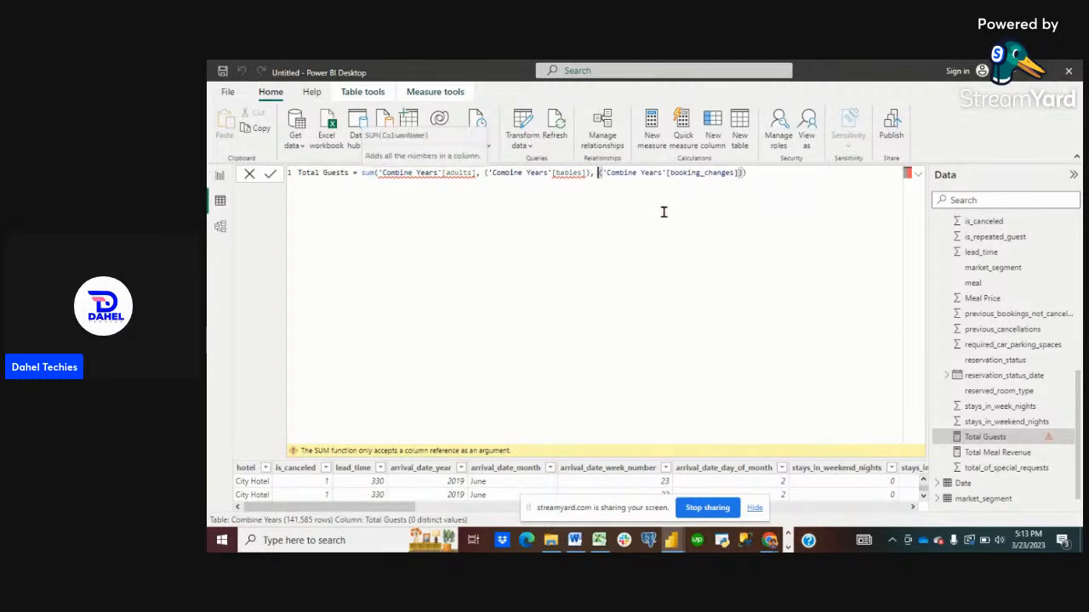
Delete all the column arguments after the first opening parenthesis, leaving Total Guests = sum( in the formula.
{"action": "left_click", "coordinate": [571, 173]}
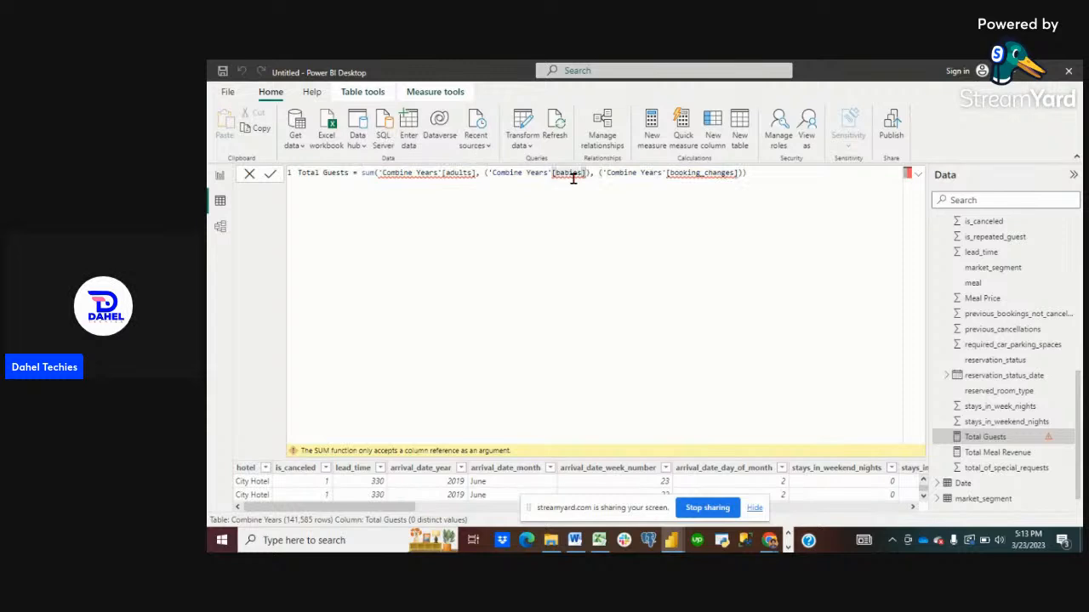
{"action": "left_click", "coordinate": [733, 173]}
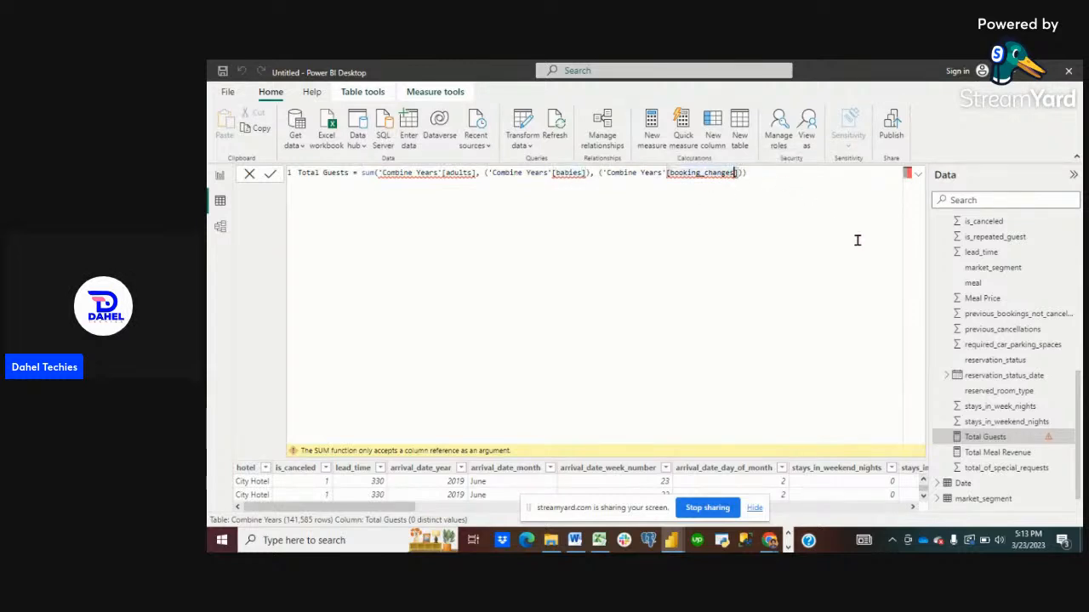
{"action": "left_click", "coordinate": [762, 175]}
{"action": "left_click_drag", "start_coordinate": [591, 166], "coordinate": [380, 172]}
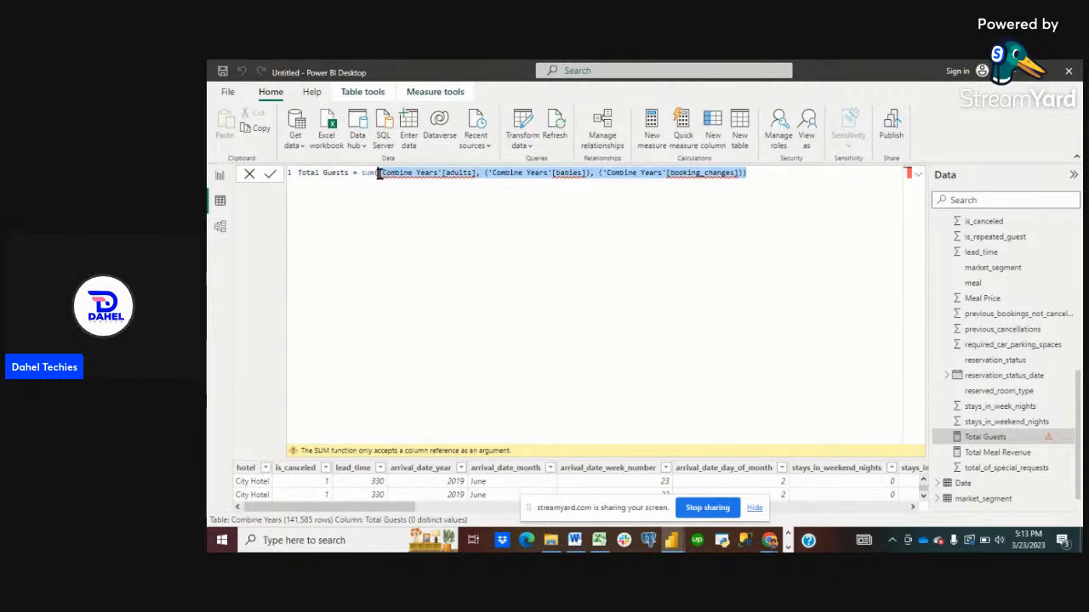
{"action": "key", "text": "BackSpace"}
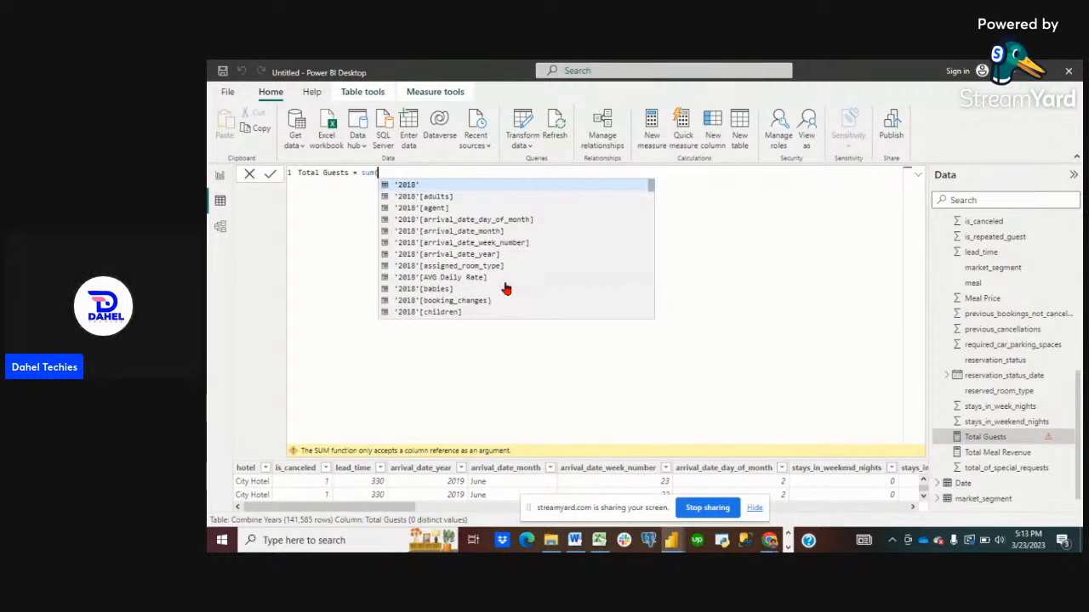
Complete the first term of the Total Guests formula as sum('Combine Years'[adults]).
{"action": "scroll", "coordinate": [505, 289], "scroll_direction": "down", "scroll_amount": 1}
{"action": "scroll", "coordinate": [506, 289], "scroll_direction": "down", "scroll_amount": 2}
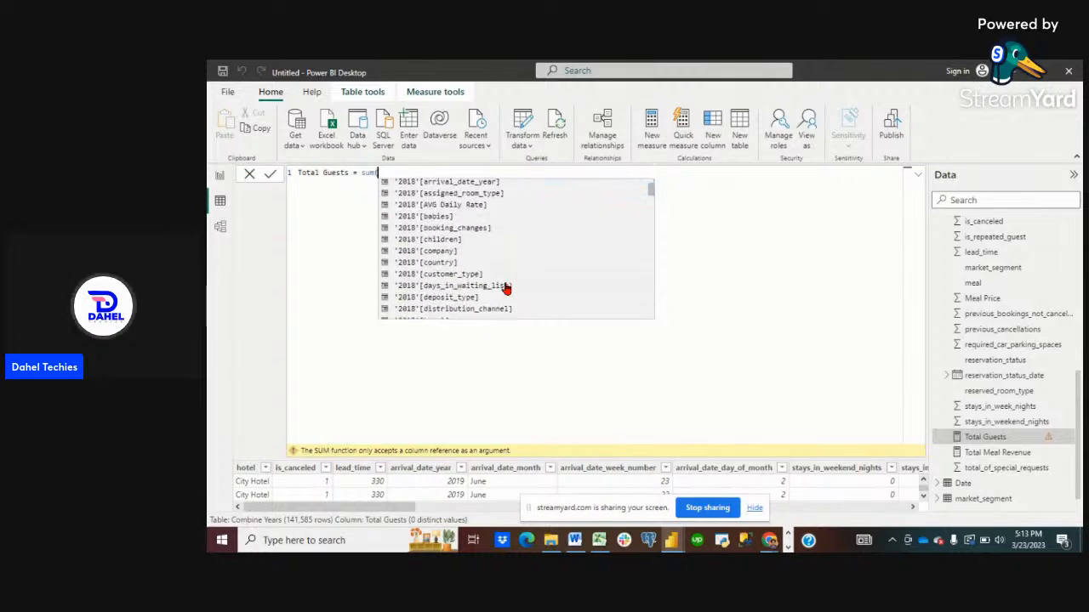
{"action": "scroll", "coordinate": [505, 289], "scroll_direction": "down", "scroll_amount": 10}
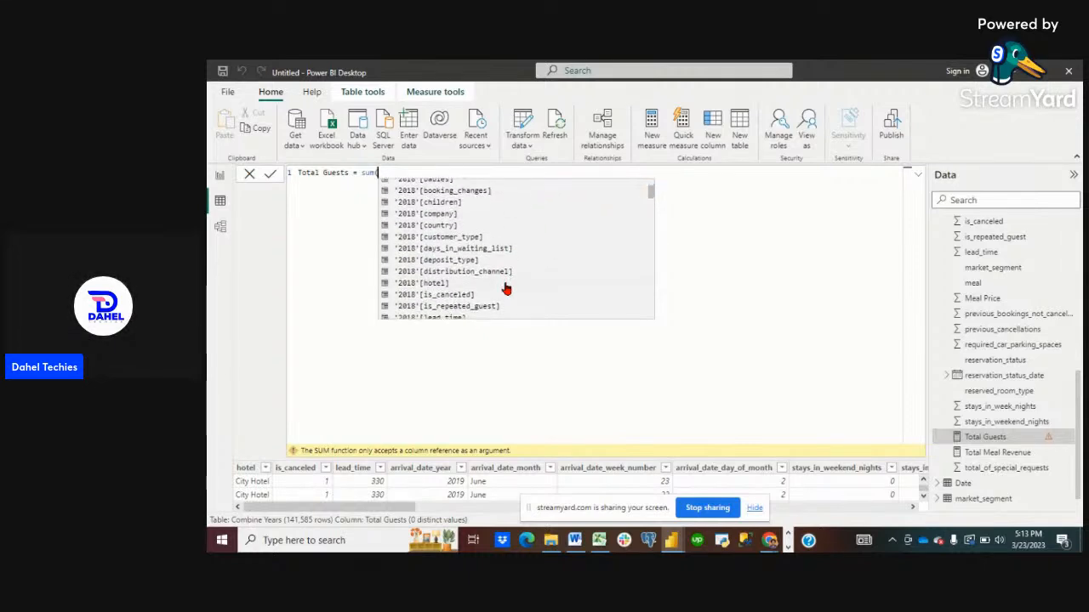
{"action": "scroll", "coordinate": [505, 289], "scroll_direction": "down", "scroll_amount": 7}
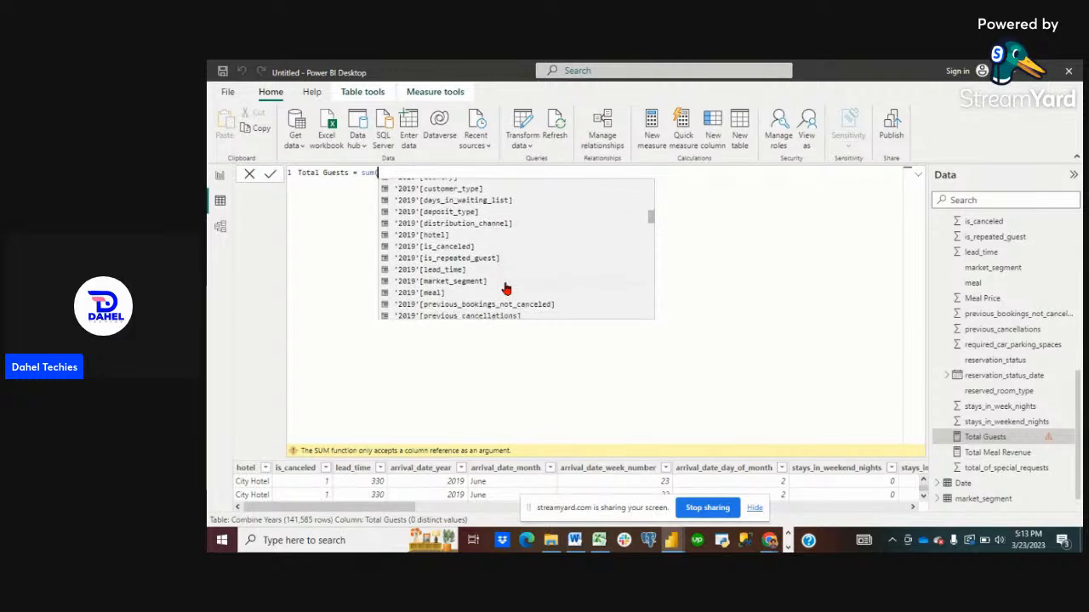
{"action": "scroll", "coordinate": [505, 290], "scroll_direction": "down", "scroll_amount": 1}
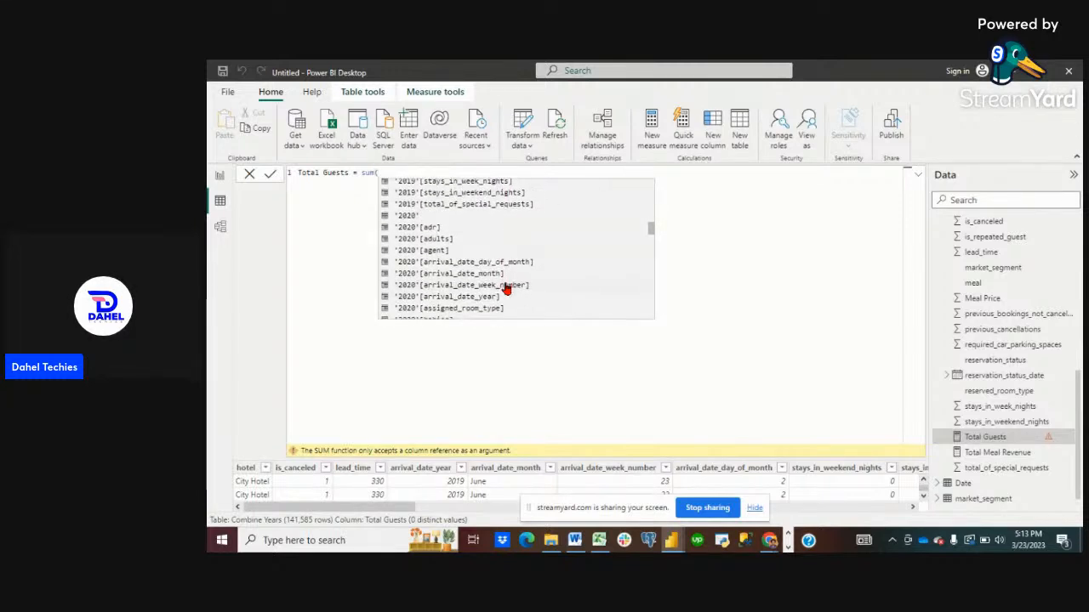
{"action": "type", "text": "combine"}
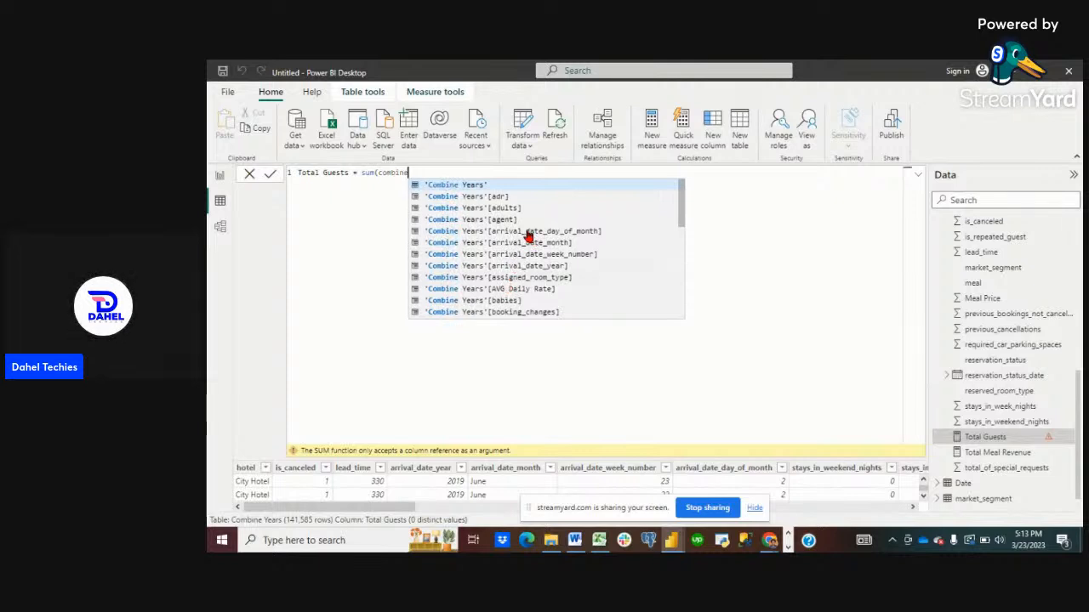
{"action": "left_click", "coordinate": [503, 210]}
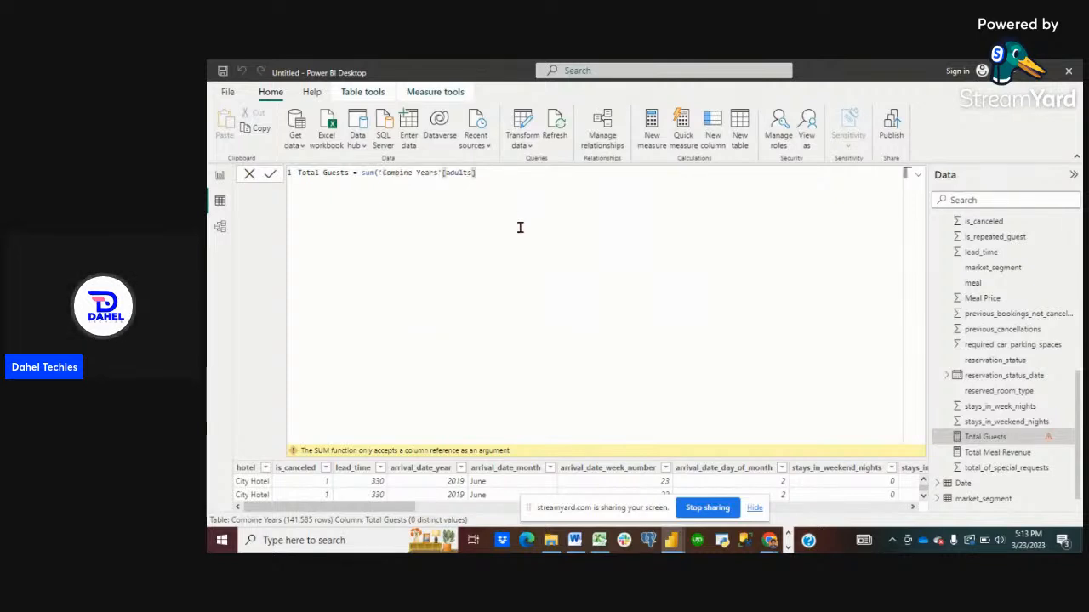
{"action": "type", "text": ")"}
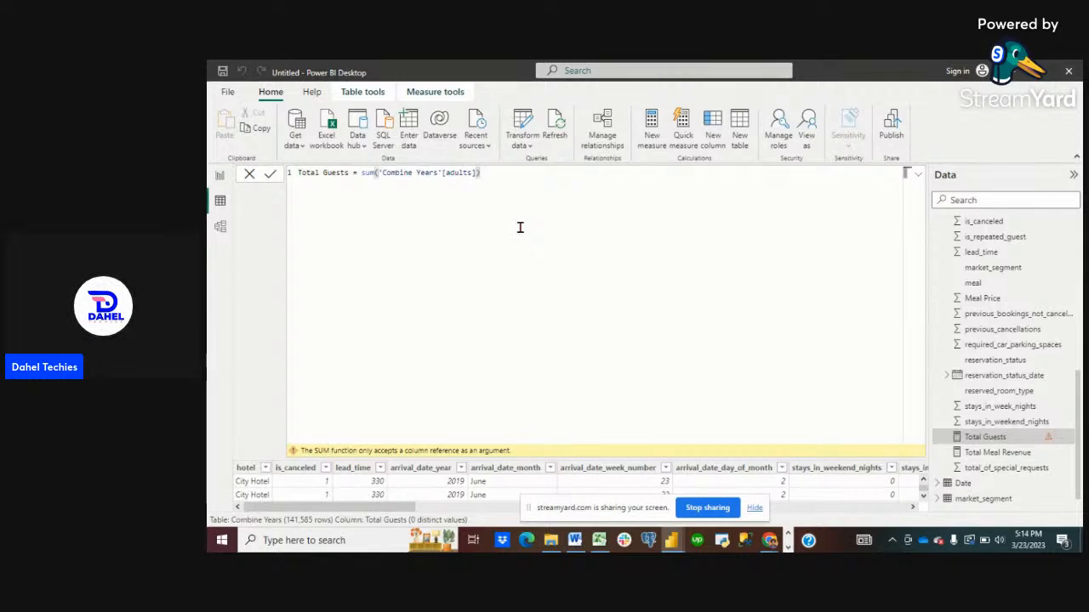
Append +sum('Combine Years'[babies]) to the Total Guests formula and begin a third term with +sum(.
{"action": "type", "text": "+sum"}
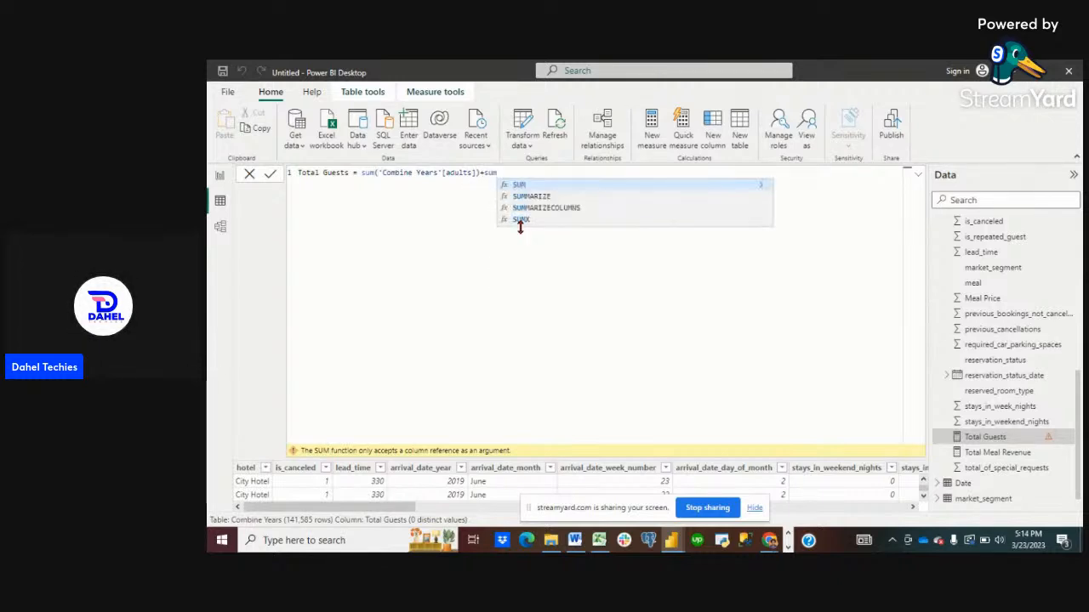
{"action": "type", "text": "("}
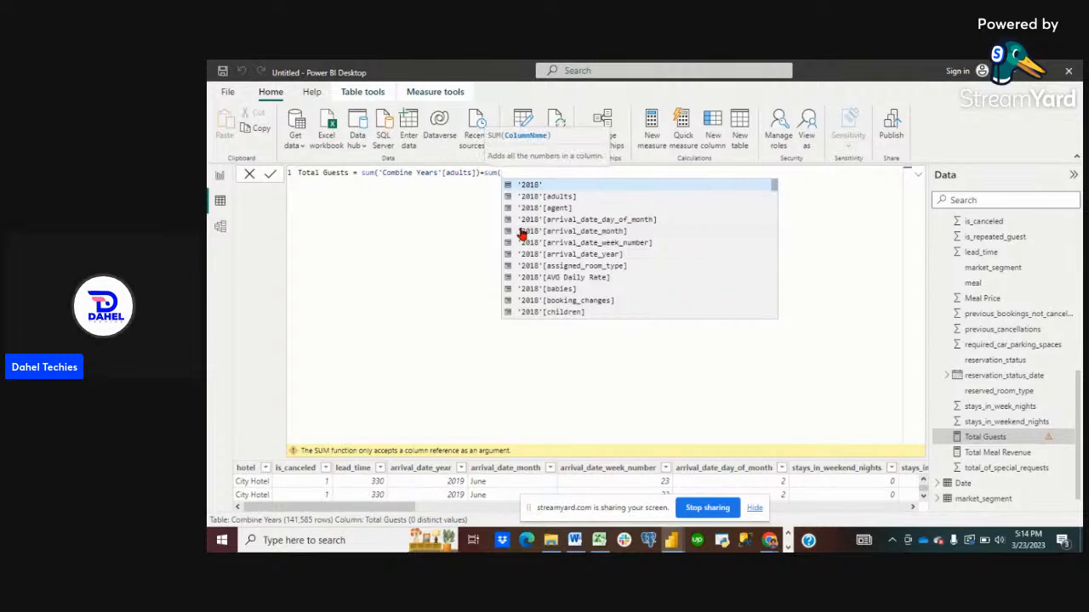
{"action": "type", "text": "com"}
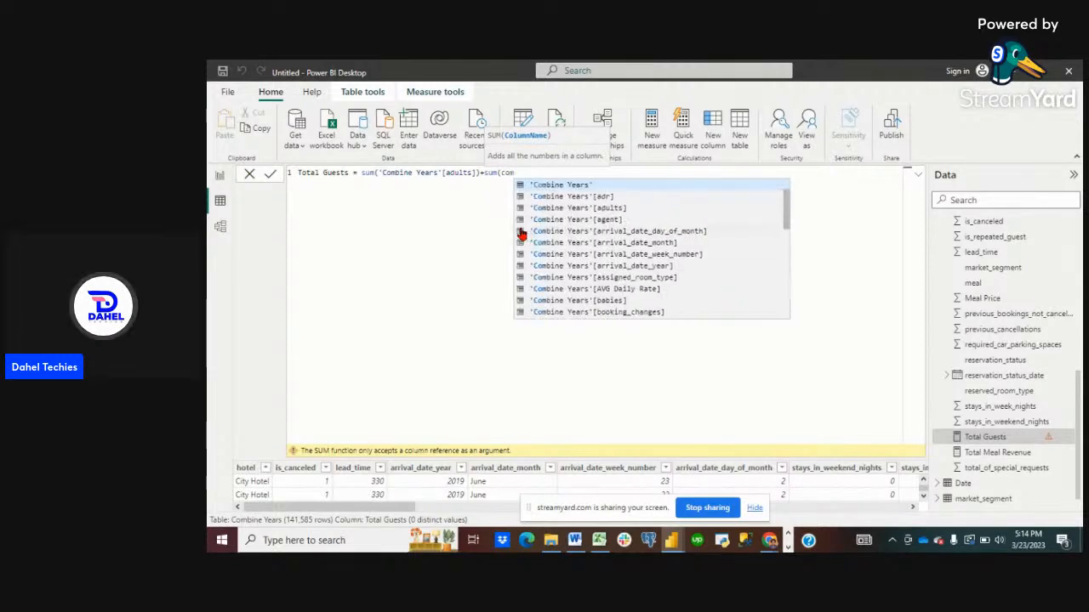
{"action": "type", "text": "bine"}
{"action": "scroll", "coordinate": [647, 245], "scroll_direction": "down", "scroll_amount": 1}
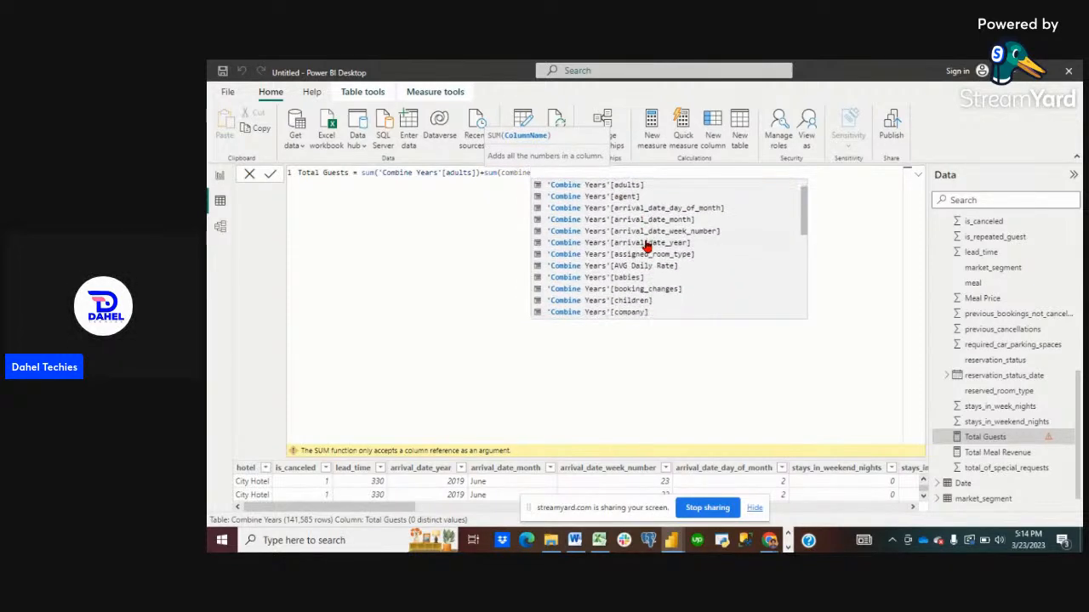
{"action": "left_click", "coordinate": [622, 271]}
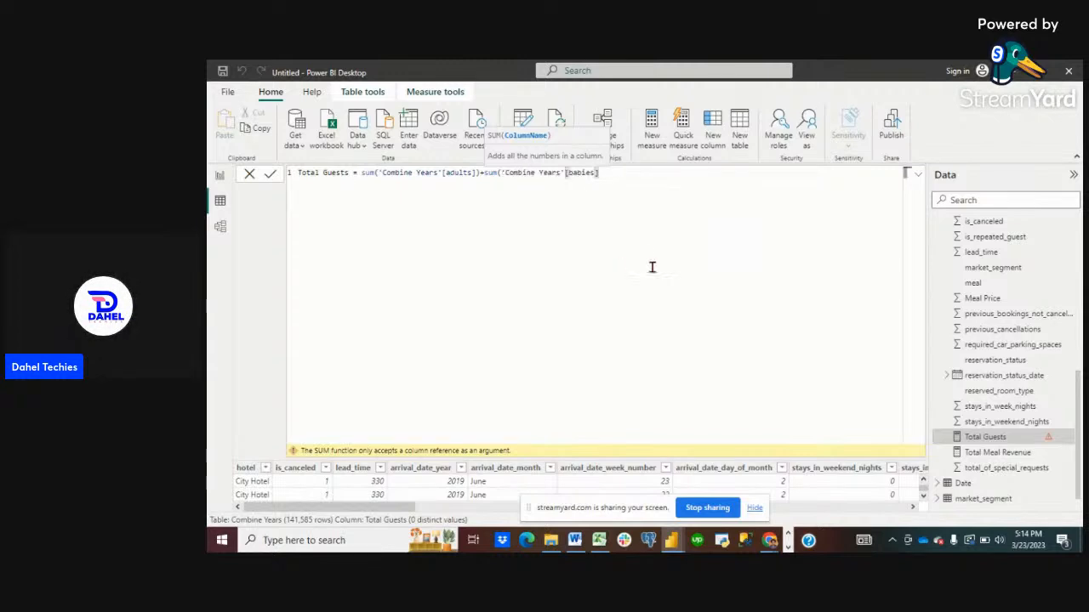
{"action": "type", "text": ")"}
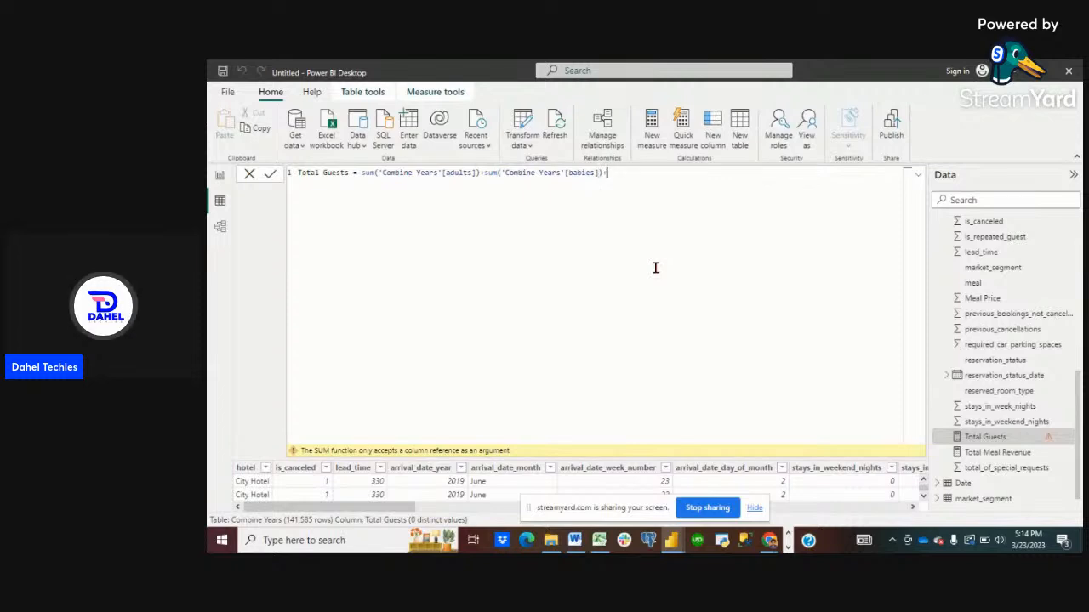
{"action": "type", "text": "+sum("}
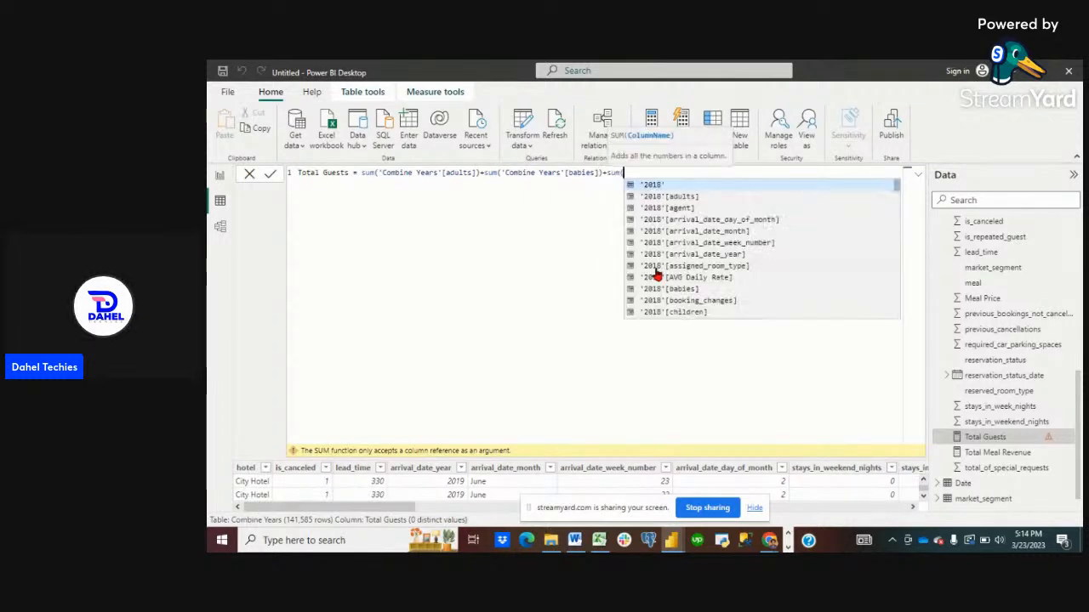
{"action": "left_click", "coordinate": [678, 254]}
{"action": "type", "text": "comb"}
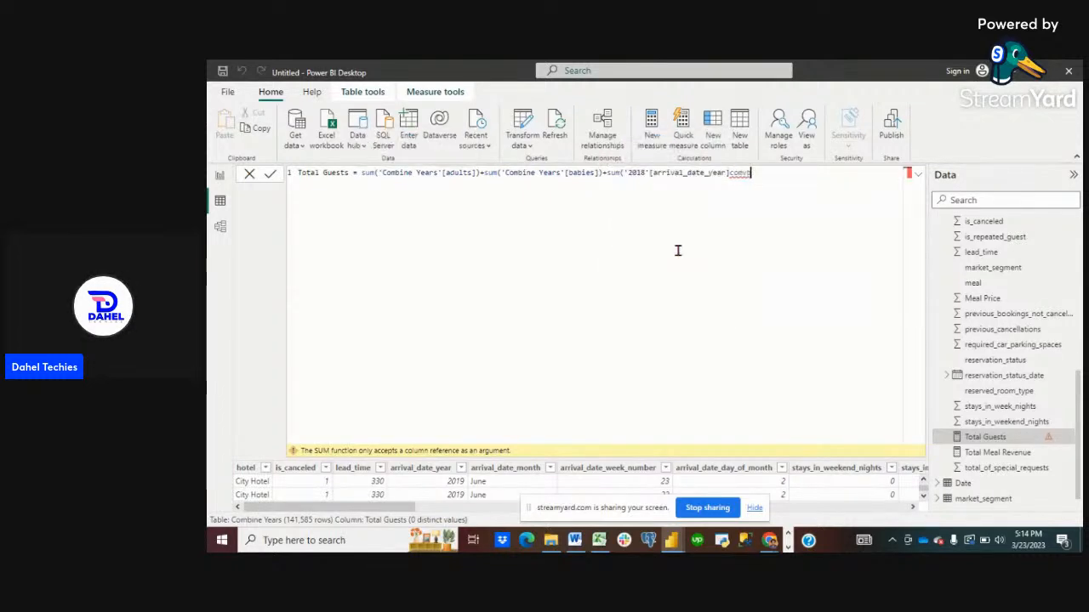
{"action": "key", "text": "BackSpace"}
{"action": "key", "text": "BackSpace"}
{"action": "key", "text": "BackSpace"}
{"action": "key", "text": "BackSpace"}
{"action": "key", "text": "BackSpace"}
{"action": "key", "text": "BackSpace"}
{"action": "key", "text": "BackSpace"}
{"action": "key", "text": "BackSpace"}
{"action": "key", "text": "BackSpace"}
{"action": "key", "text": "BackSpace"}
{"action": "key", "text": "BackSpace"}
{"action": "key", "text": "BackSpace"}
{"action": "key", "text": "BackSpace"}
{"action": "key", "text": "BackSpace"}
{"action": "key", "text": "BackSpace"}
{"action": "key", "text": "BackSpace"}
{"action": "key", "text": "BackSpace"}
{"action": "key", "text": "BackSpace"}
{"action": "key", "text": "BackSpace"}
{"action": "key", "text": "BackSpace"}
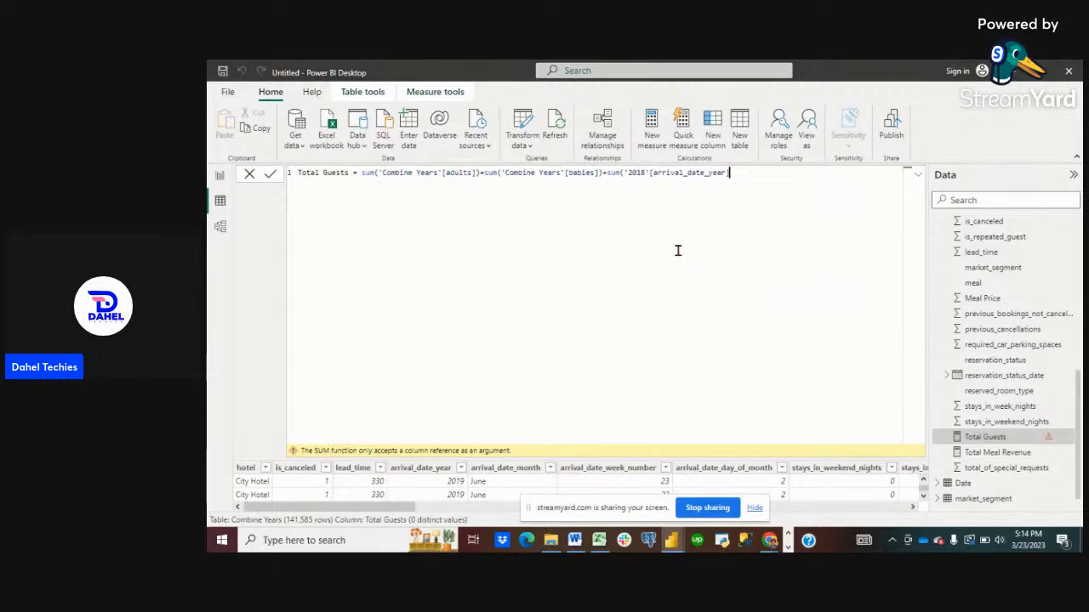
{"action": "key", "text": "BackSpace"}
{"action": "key", "text": "BackSpace"}
{"action": "key", "text": "BackSpace"}
{"action": "key", "text": "BackSpace"}
{"action": "key", "text": "BackSpace"}
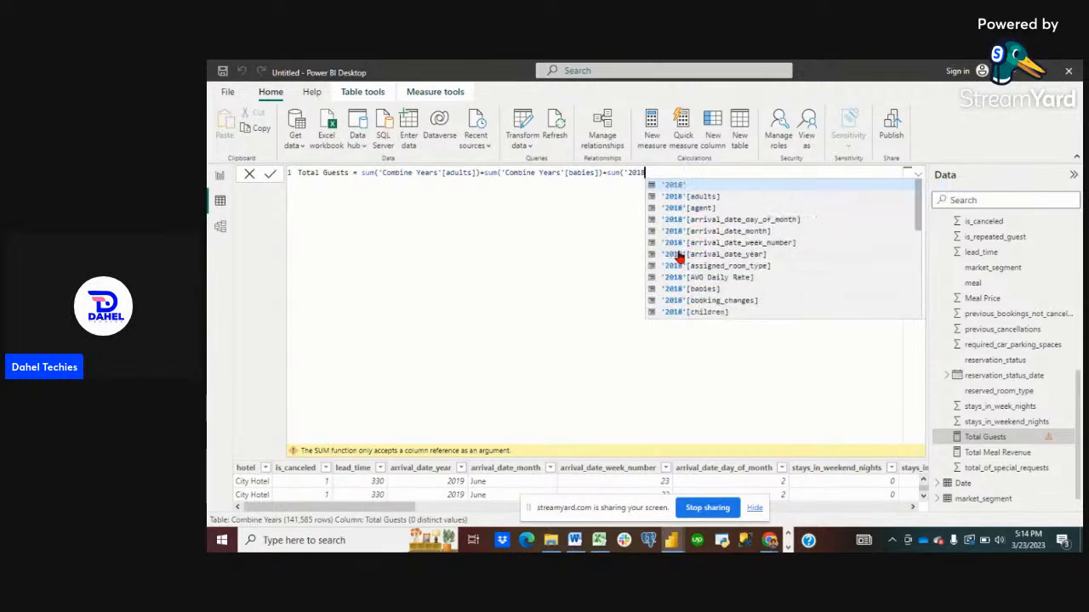
{"action": "key", "text": "BackSpace"}
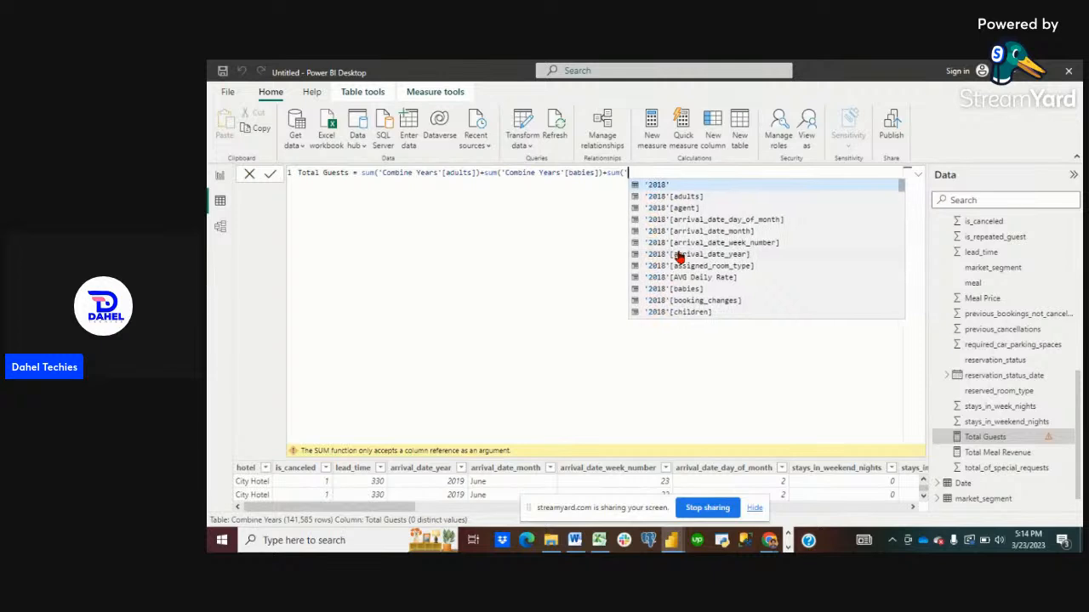
Complete the third term as sum('Combine Years'[children]) and commit the Total Guests formula.
{"action": "type", "text": "combine"}
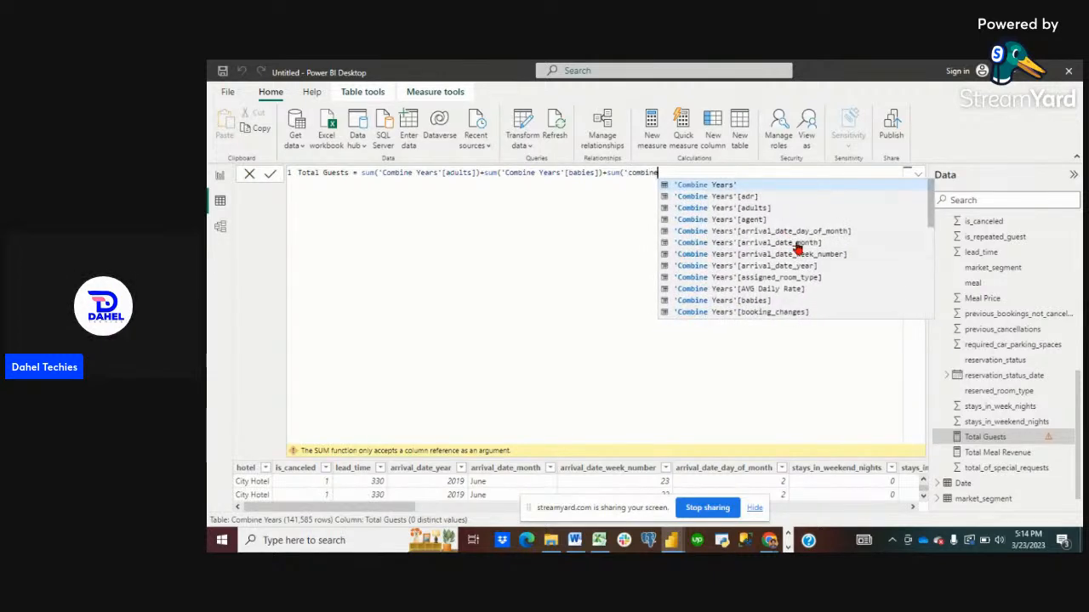
{"action": "scroll", "coordinate": [802, 248], "scroll_direction": "down", "scroll_amount": 2}
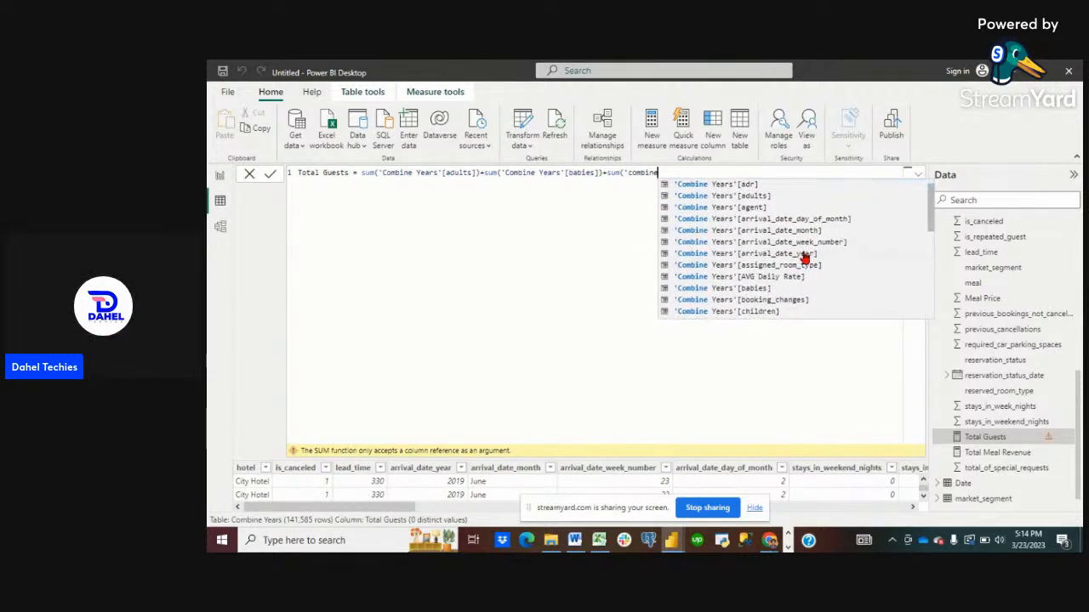
{"action": "scroll", "coordinate": [802, 257], "scroll_direction": "down", "scroll_amount": 2}
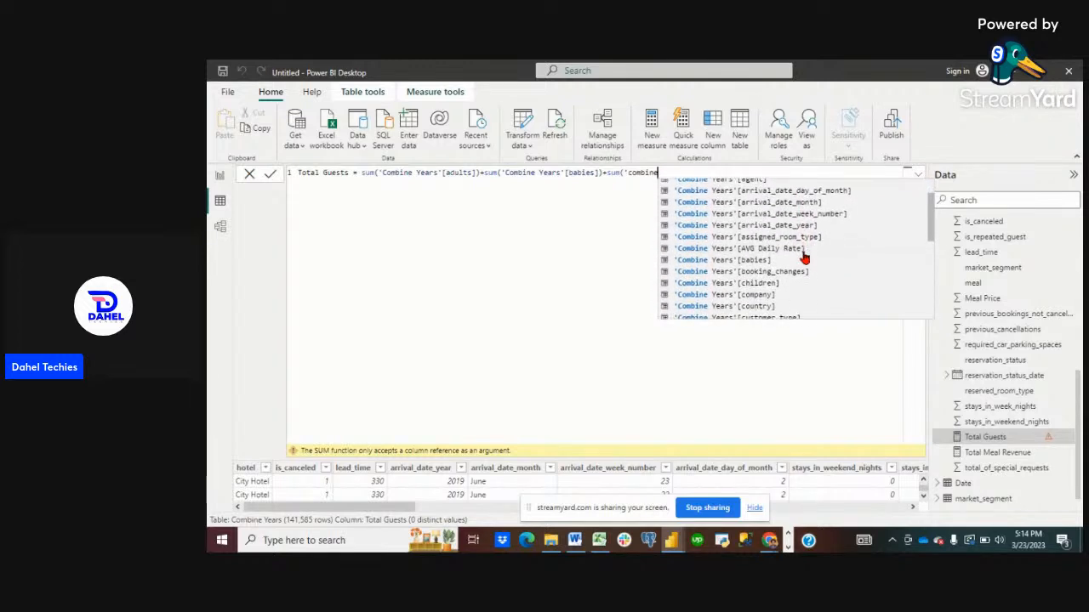
{"action": "double_click", "coordinate": [756, 282]}
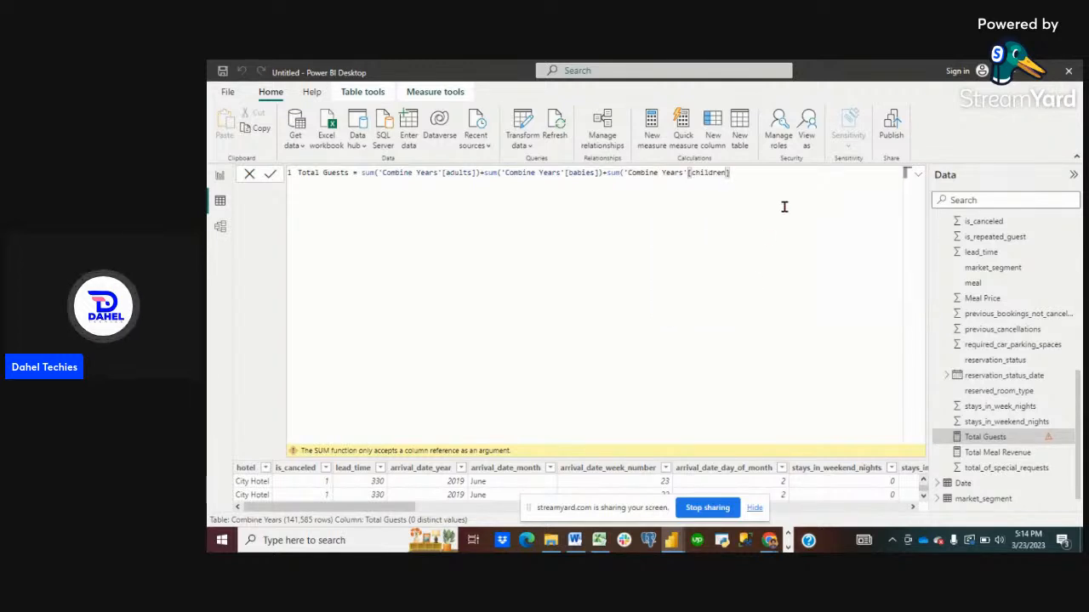
{"action": "type", "text": ")"}
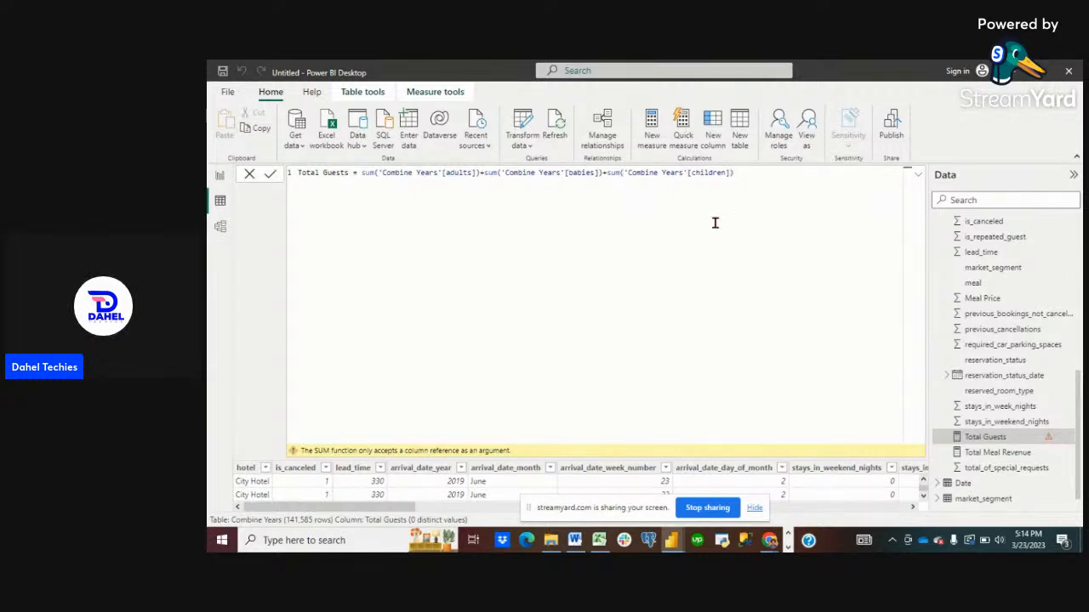
{"action": "key", "text": "Return"}
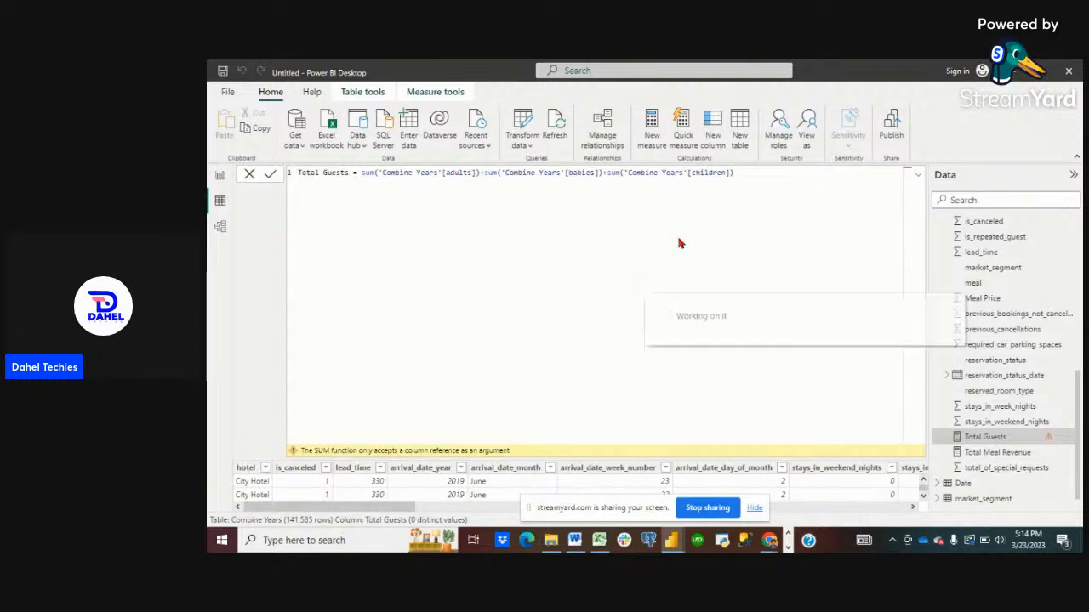
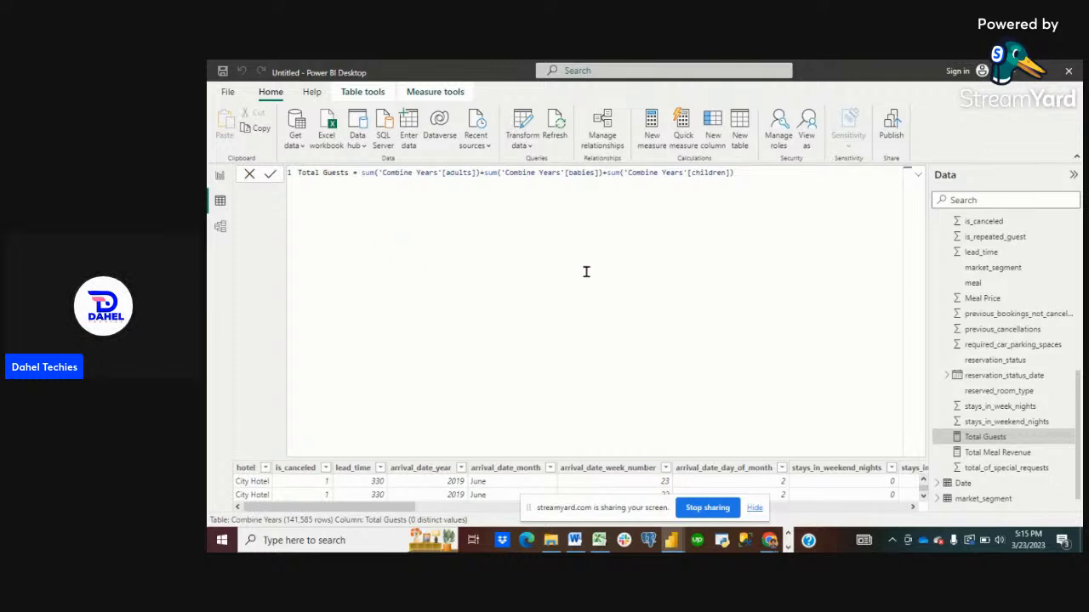
Collapse the expanded formula bar and start a new measure named Number of Orders in the Combine Years table.
{"action": "left_click", "coordinate": [917, 176]}
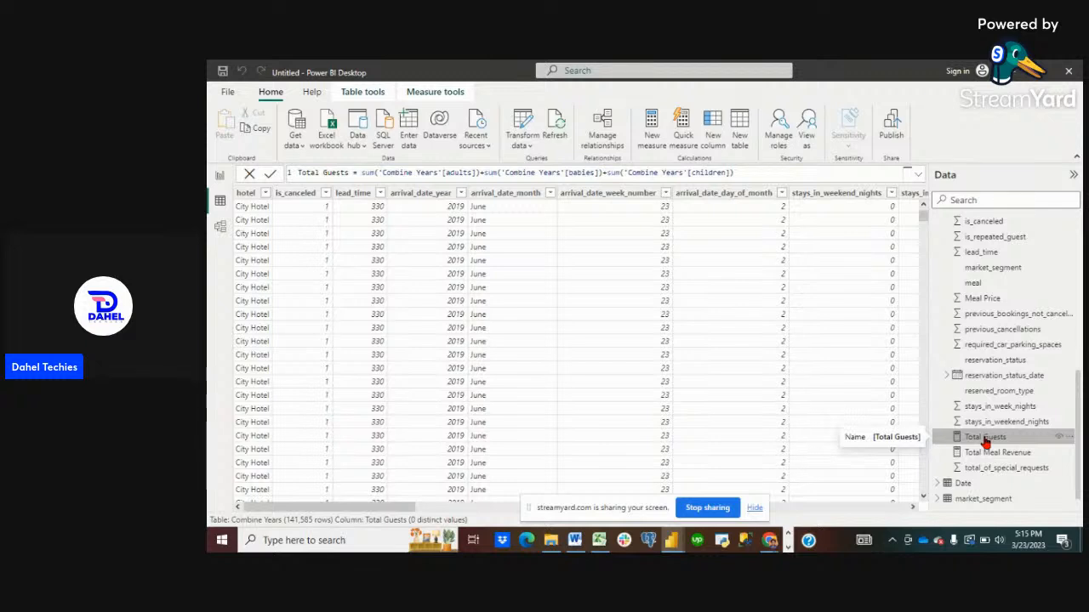
{"action": "left_click", "coordinate": [653, 138]}
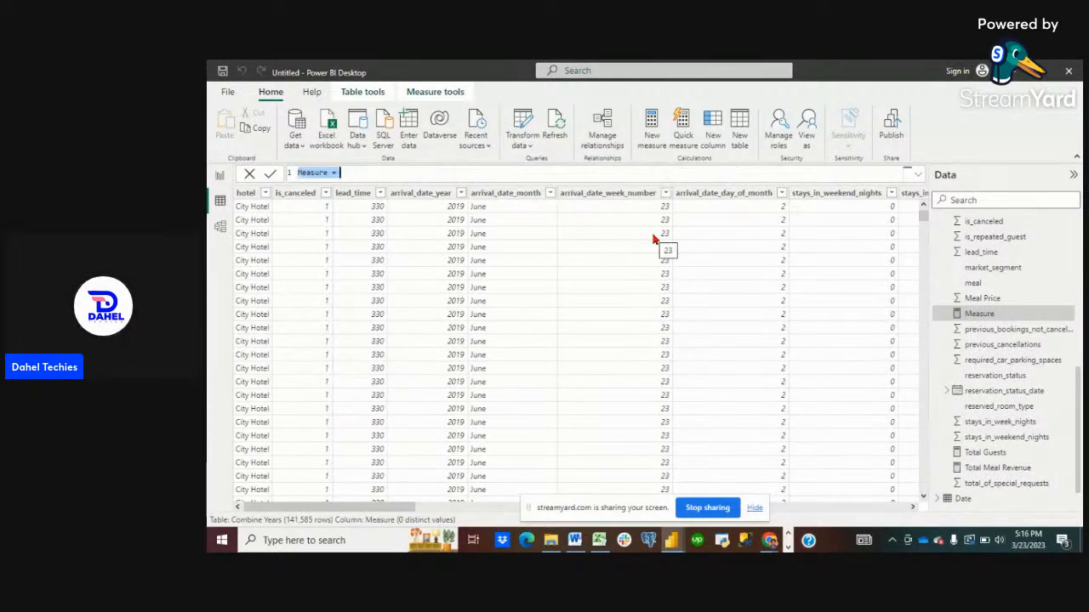
{"action": "key", "text": "Left"}
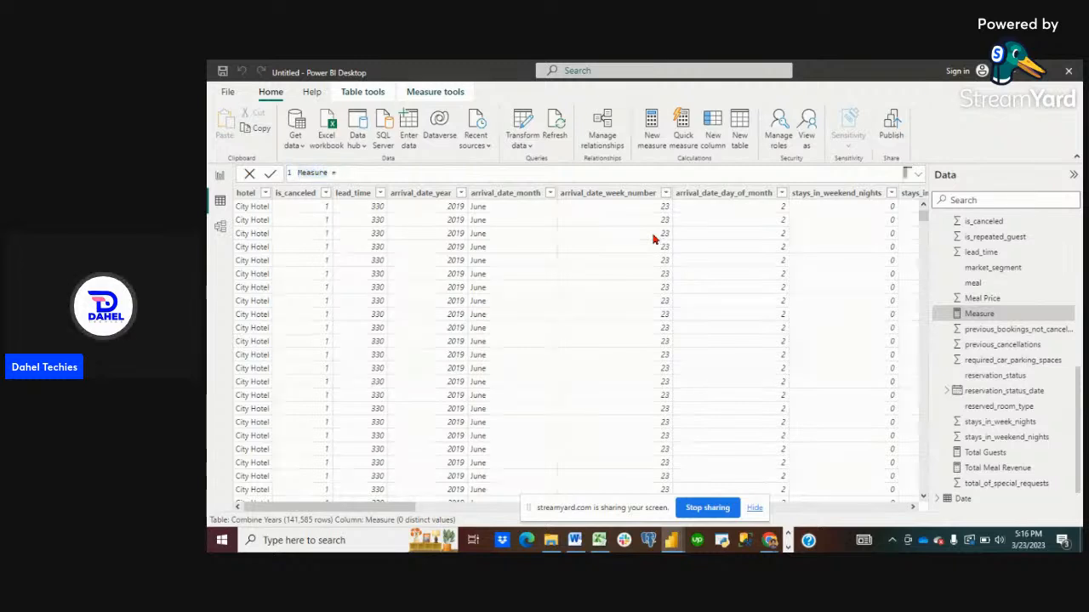
{"action": "key", "text": "Right"}
{"action": "key", "text": "Right"}
{"action": "key", "text": "Delete"}
{"action": "key", "text": "Delete"}
{"action": "key", "text": "Delete"}
{"action": "key", "text": "Delete"}
{"action": "key", "text": "Delete"}
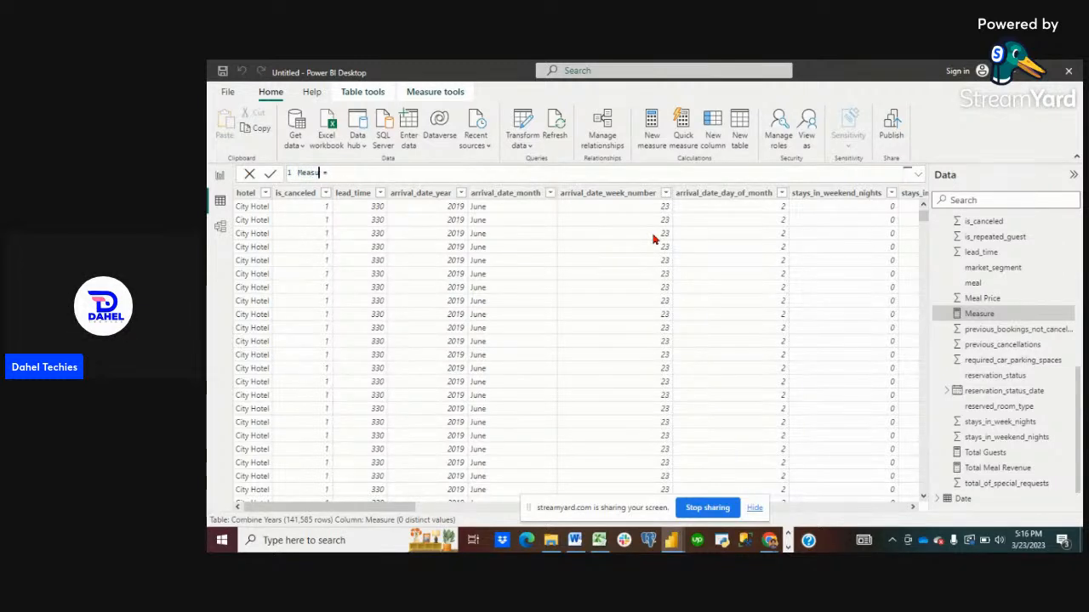
{"action": "key", "text": "BackSpace"}
{"action": "key", "text": "BackSpace"}
{"action": "type", "text": "Num"}
{"action": "type", "text": "ber of Orders"}
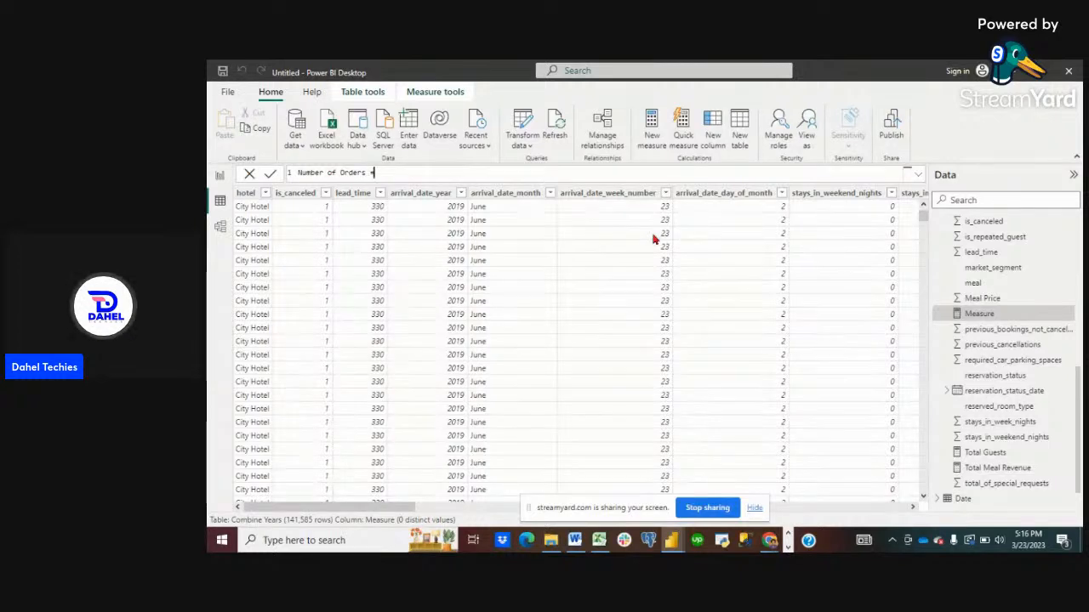
Define the Number of Orders measure as COUNTROWS('Combine Years') and commit the formula.
{"action": "type", "text": "c"}
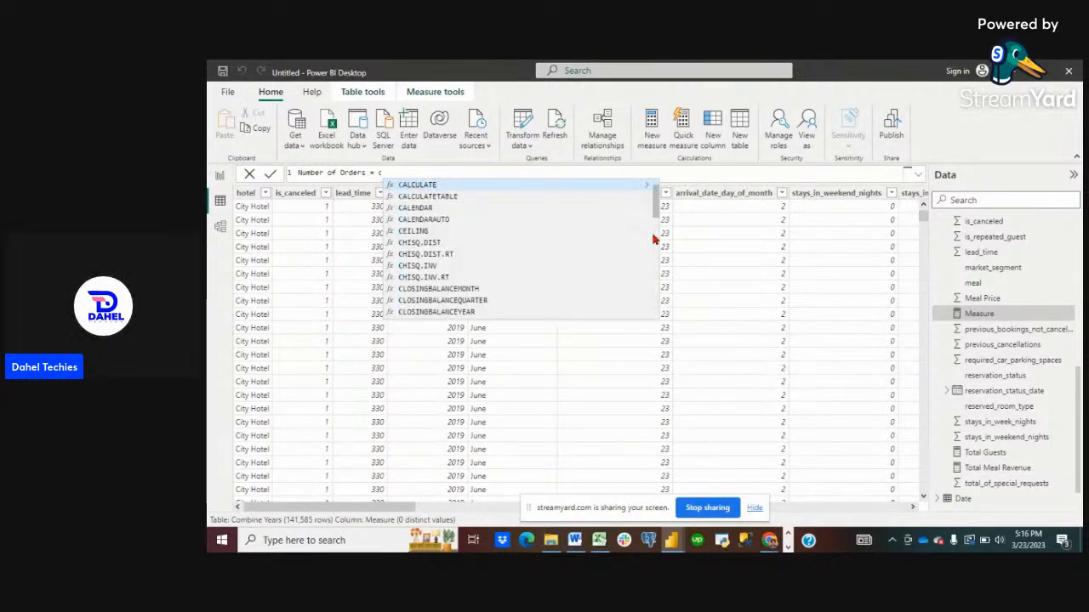
{"action": "type", "text": "ountrow"}
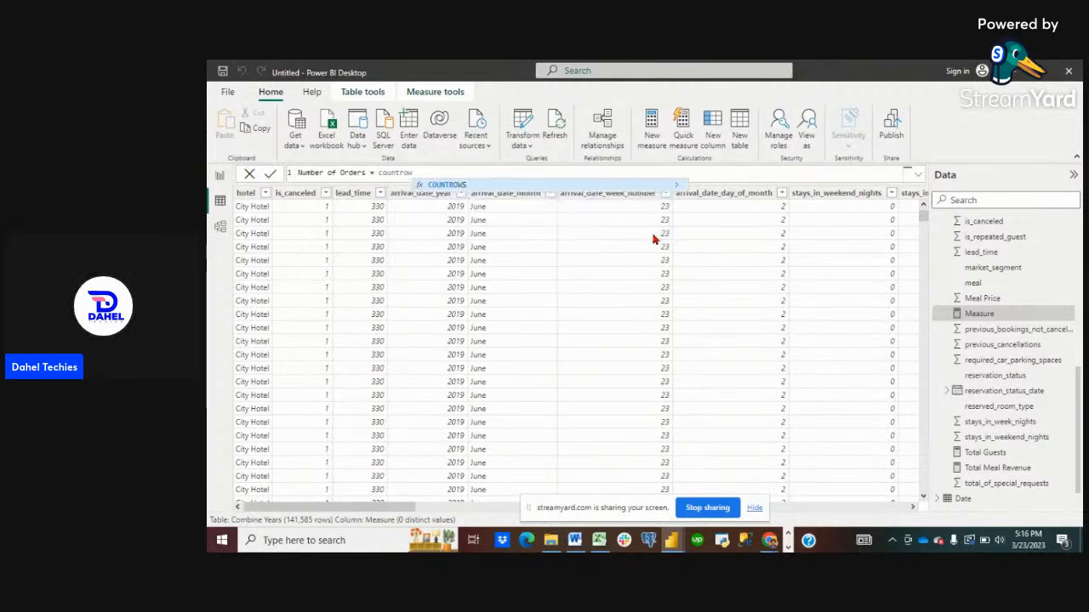
{"action": "left_click", "coordinate": [468, 186]}
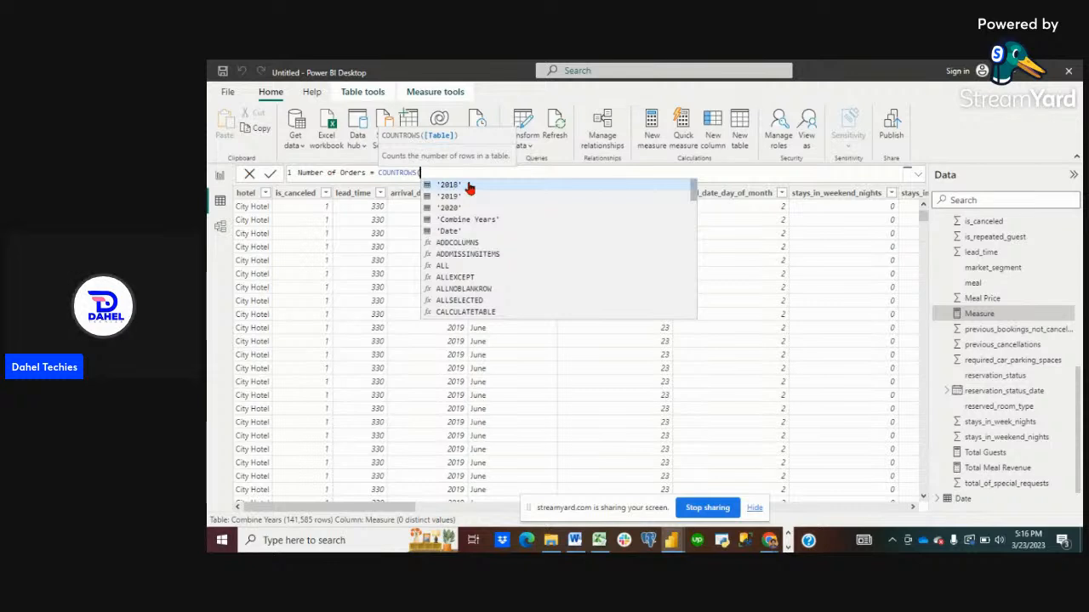
{"action": "left_click", "coordinate": [485, 220]}
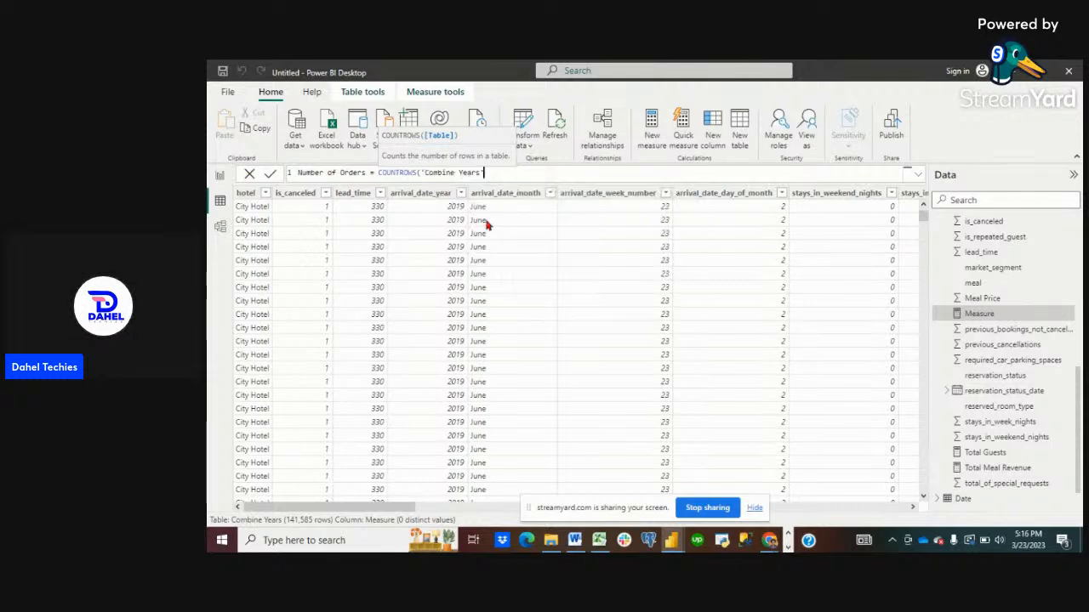
{"action": "type", "text": ")"}
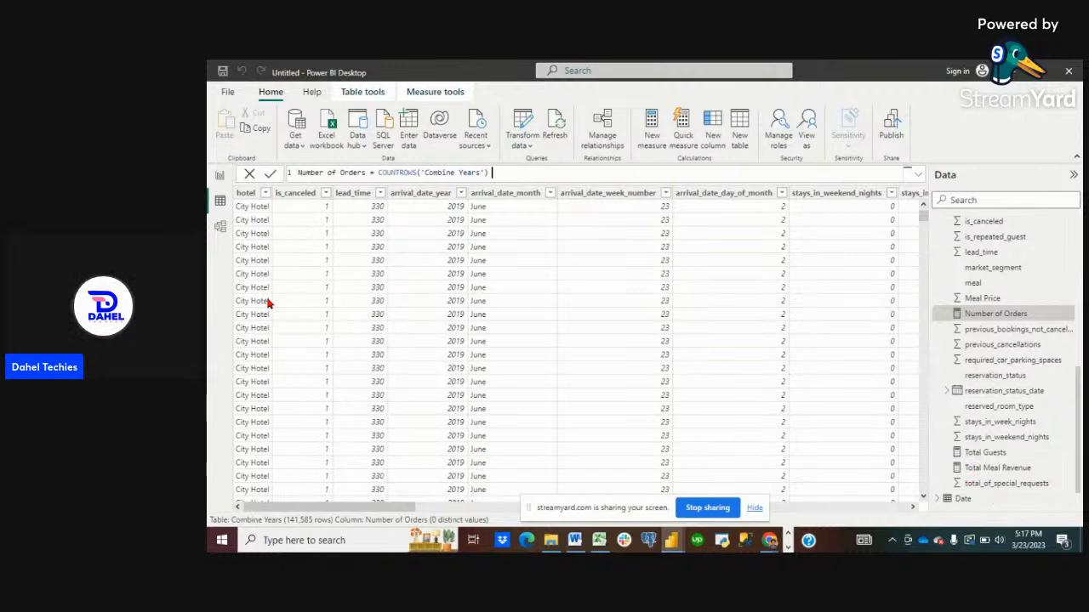
Add a card visual to the report's Page 1 showing the Total Meal Revenue measure.
{"action": "left_click", "coordinate": [219, 183]}
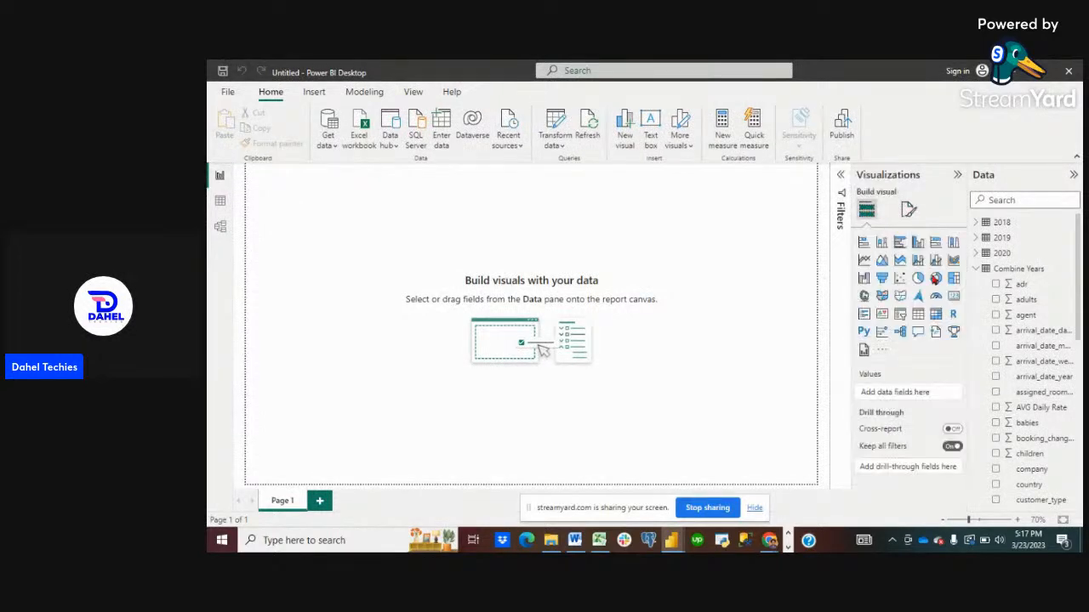
{"action": "left_click", "coordinate": [953, 297]}
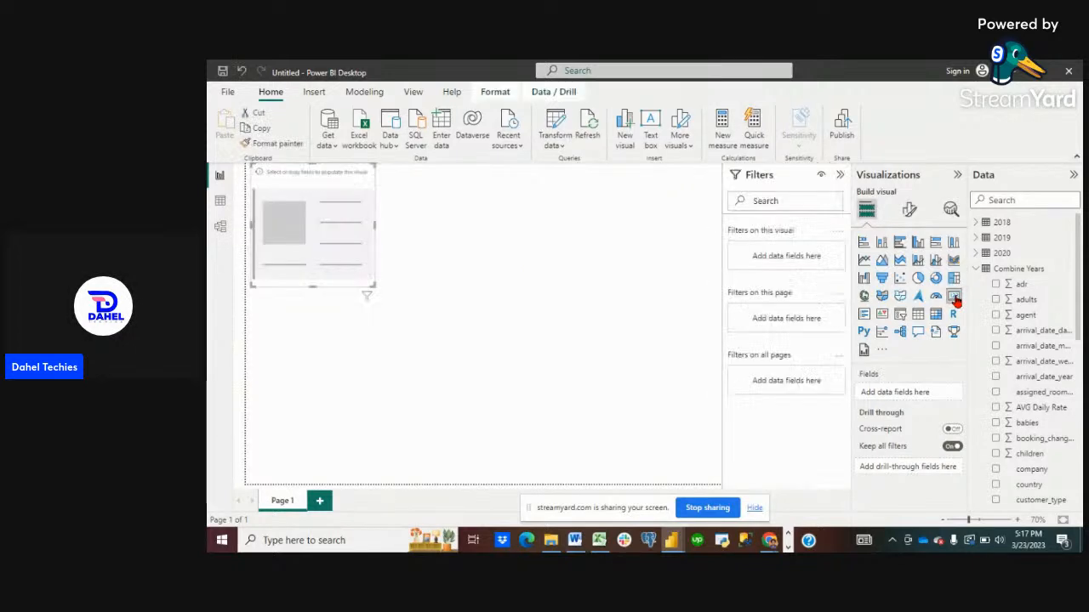
{"action": "scroll", "coordinate": [1039, 390], "scroll_direction": "down", "scroll_amount": 10}
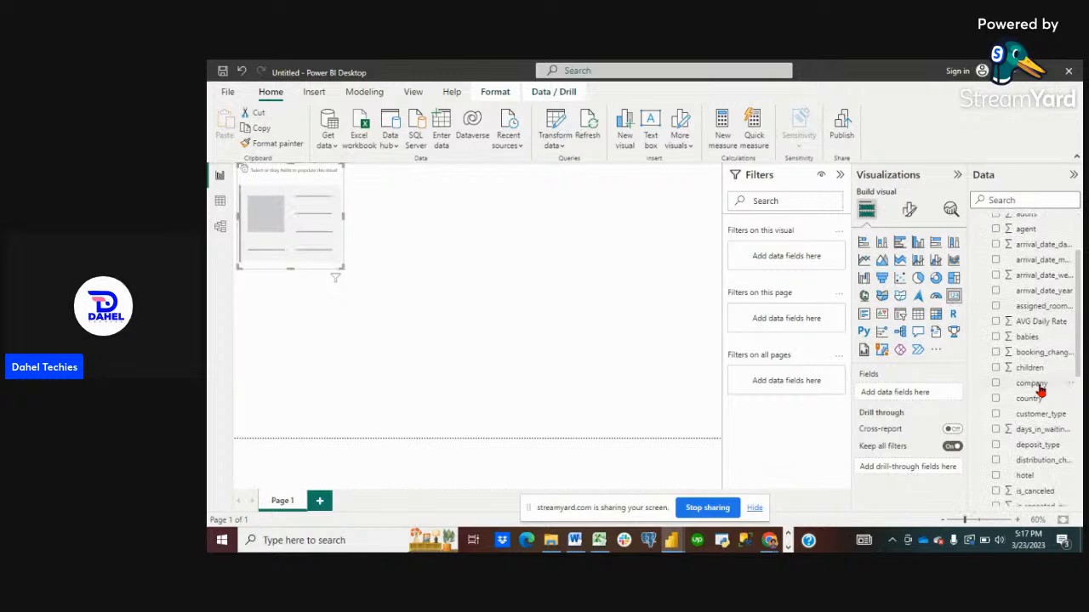
{"action": "scroll", "coordinate": [1039, 391], "scroll_direction": "down", "scroll_amount": 5}
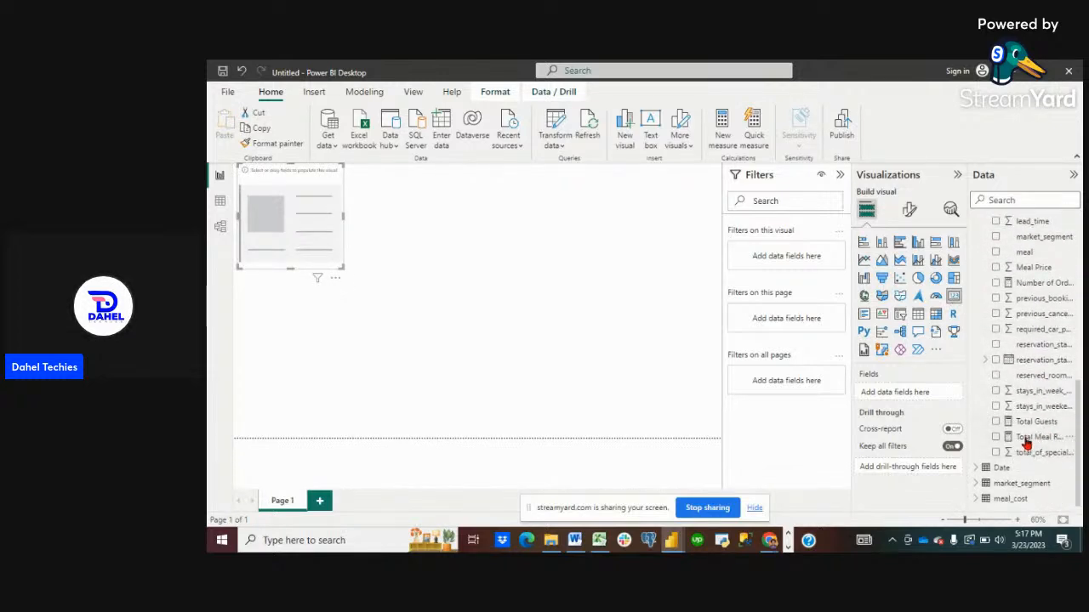
{"action": "left_click", "coordinate": [1027, 442]}
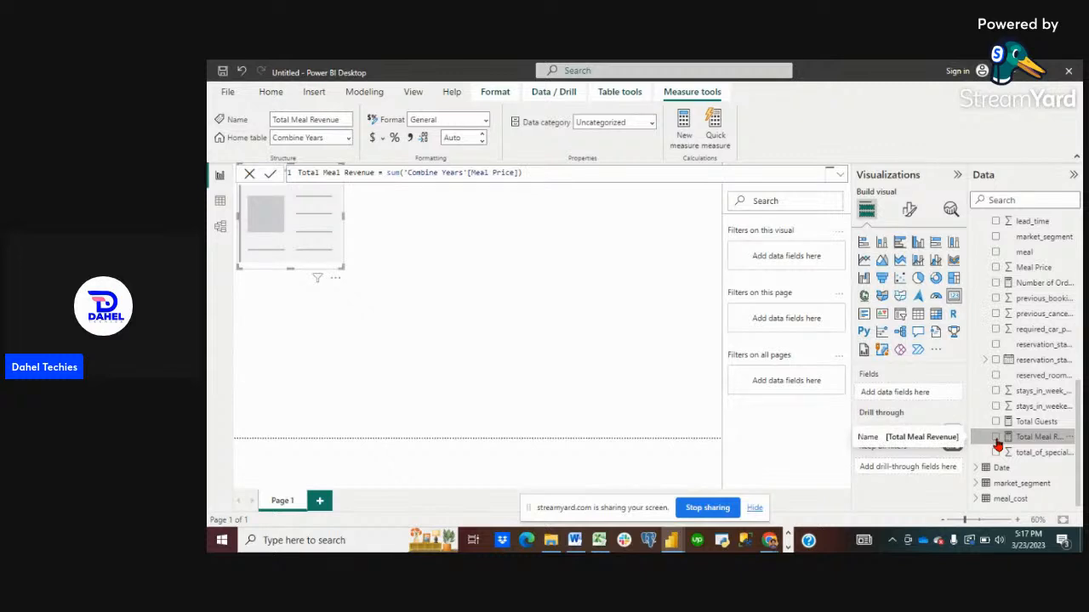
{"action": "left_click", "coordinate": [996, 438]}
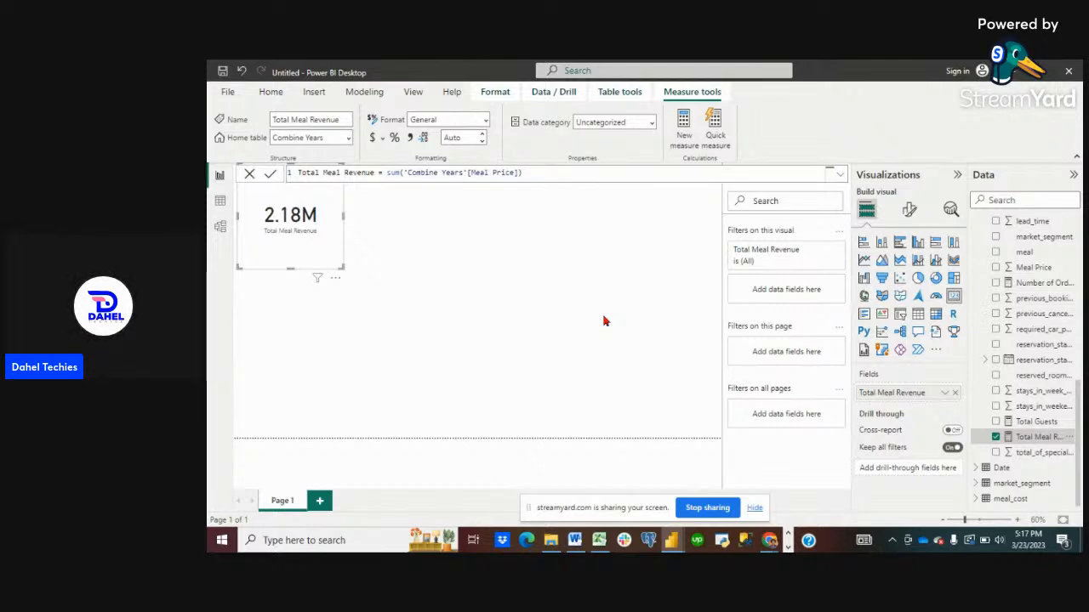
{"action": "left_click", "coordinate": [221, 205]}
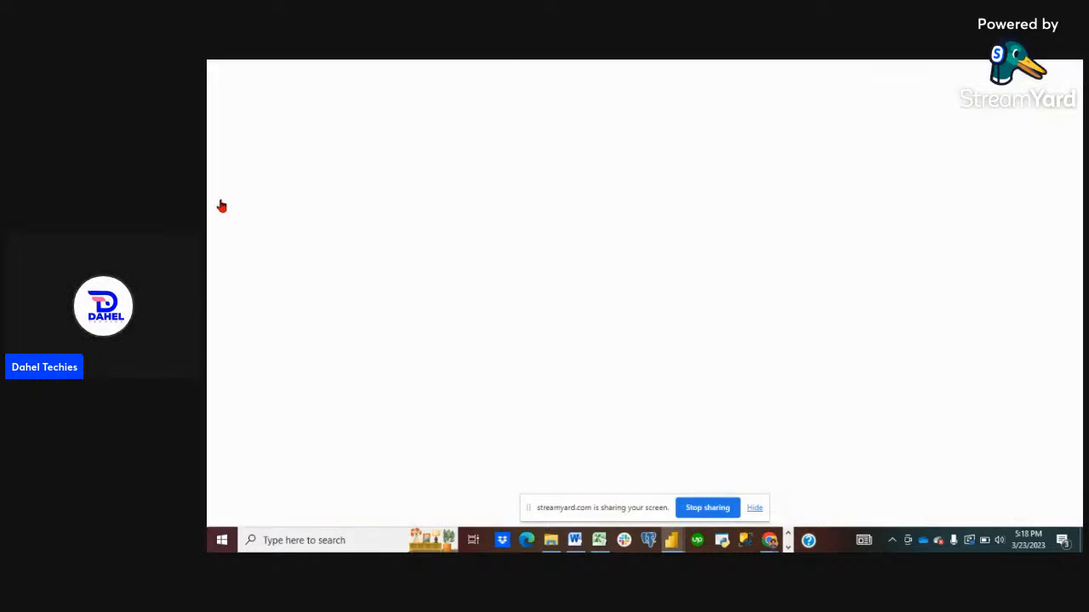
{"action": "scroll", "coordinate": [667, 375], "scroll_direction": "right", "scroll_amount": 1}
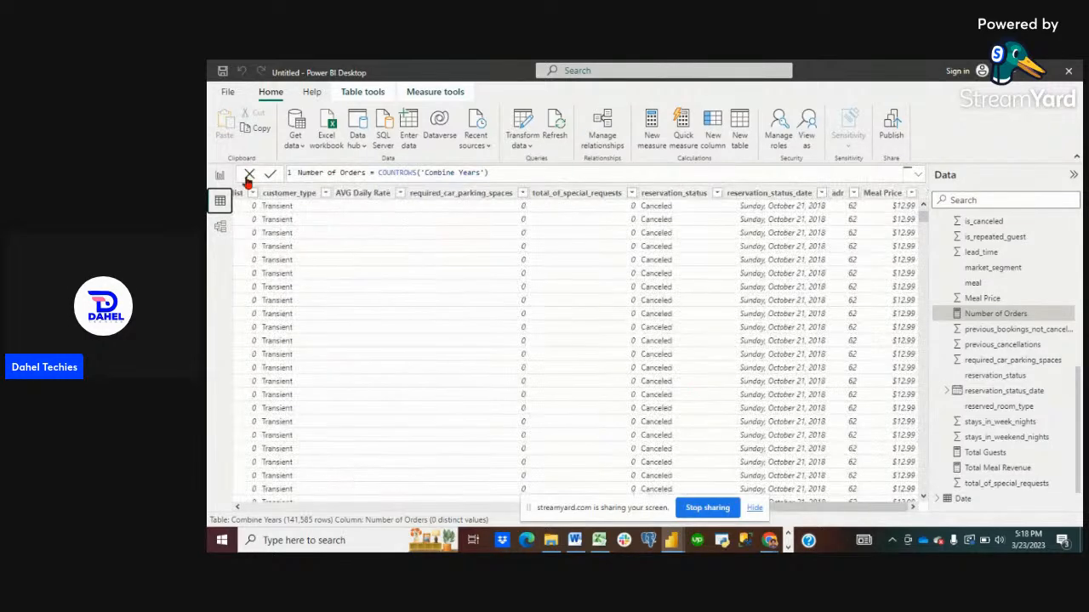
{"action": "left_click", "coordinate": [220, 175]}
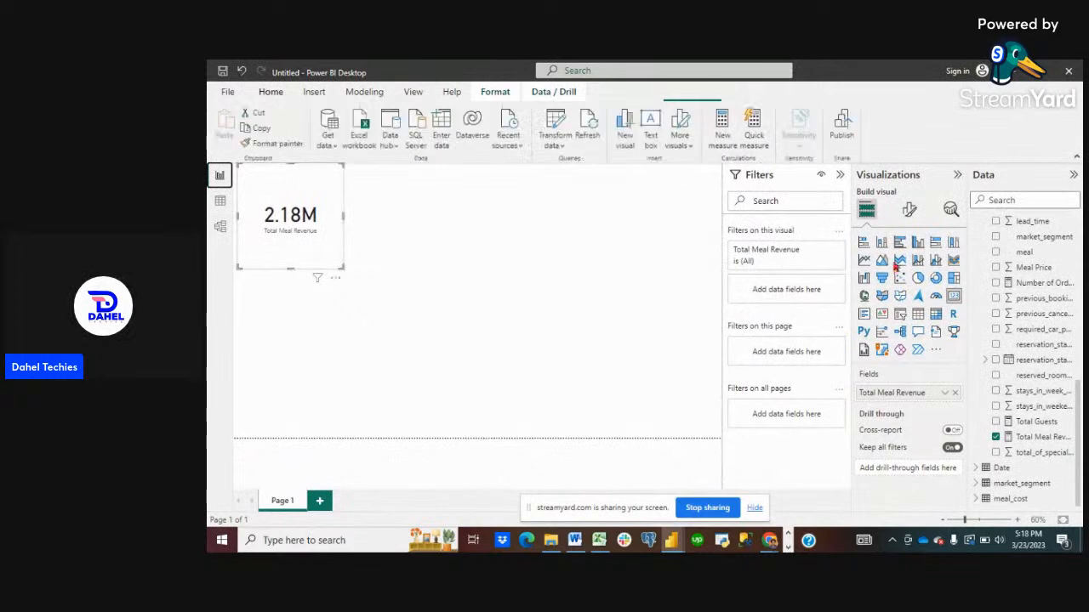
Examine the Total Meal Revenue card's general formatting options, including its properties, advanced options, effects and tooltips.
{"action": "left_click", "coordinate": [909, 214]}
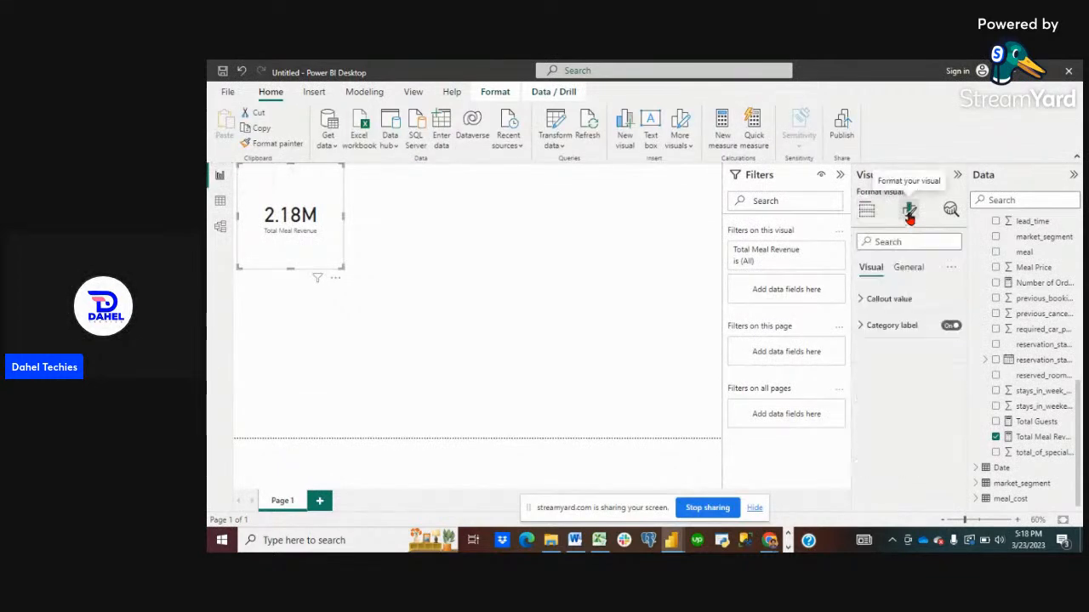
{"action": "left_click", "coordinate": [911, 274]}
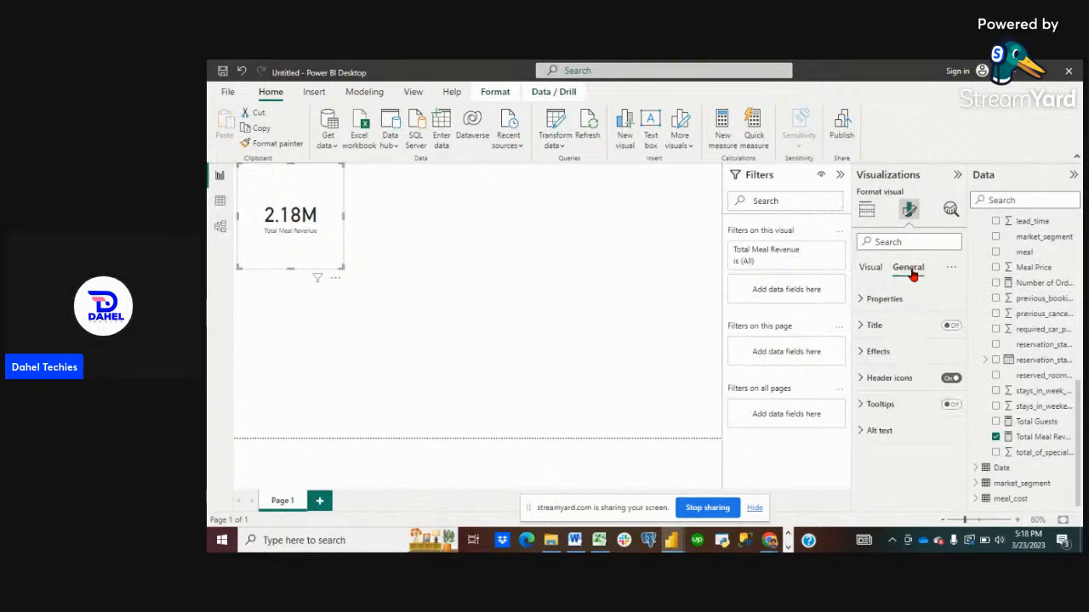
{"action": "left_click", "coordinate": [862, 305]}
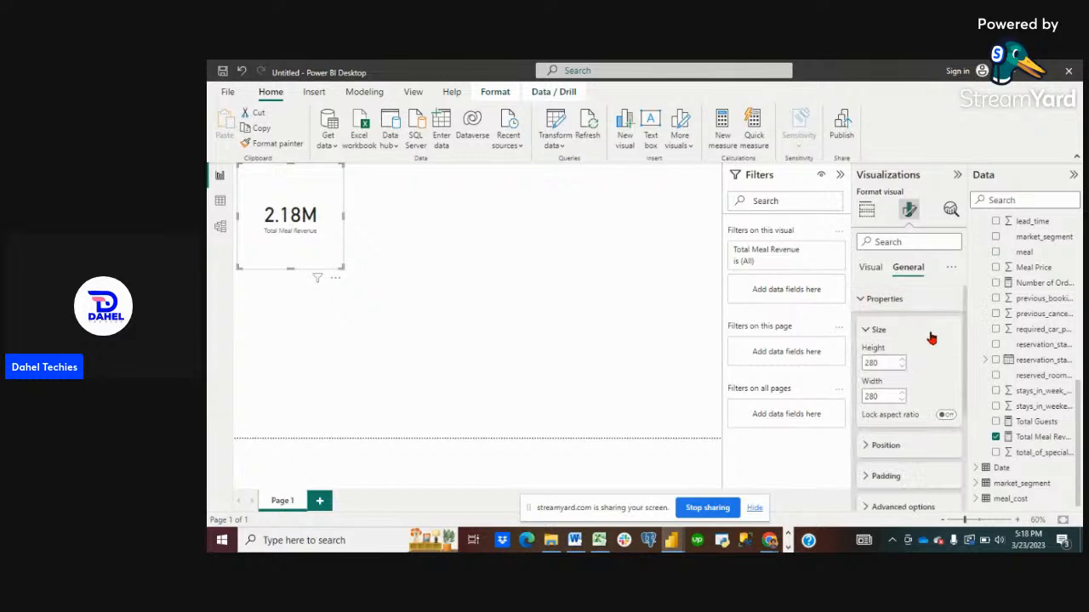
{"action": "scroll", "coordinate": [932, 338], "scroll_direction": "down", "scroll_amount": 1}
{"action": "scroll", "coordinate": [931, 337], "scroll_direction": "down", "scroll_amount": 3}
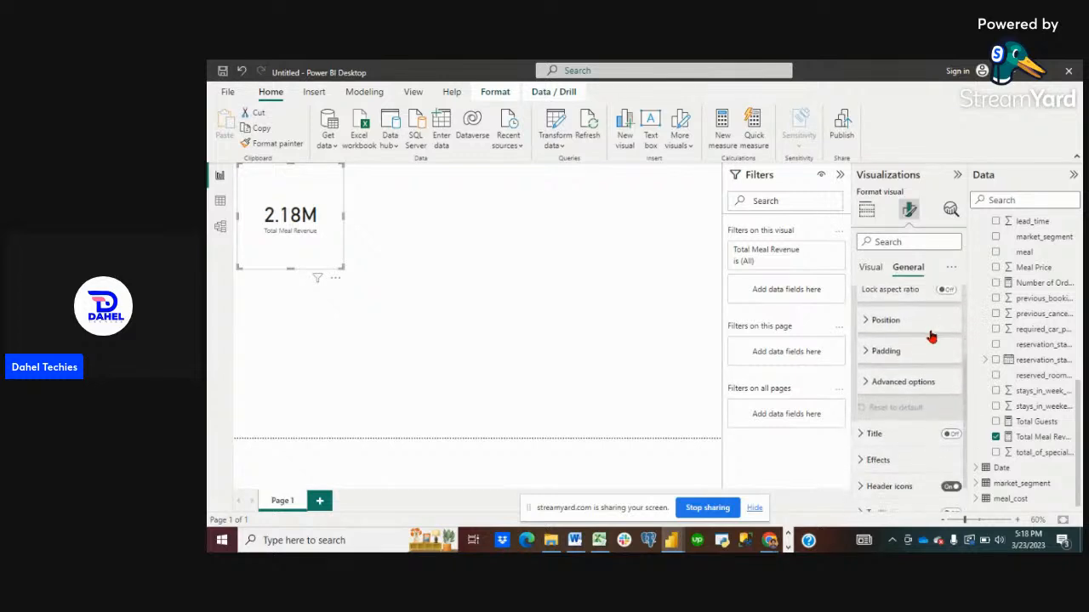
{"action": "left_click", "coordinate": [890, 363]}
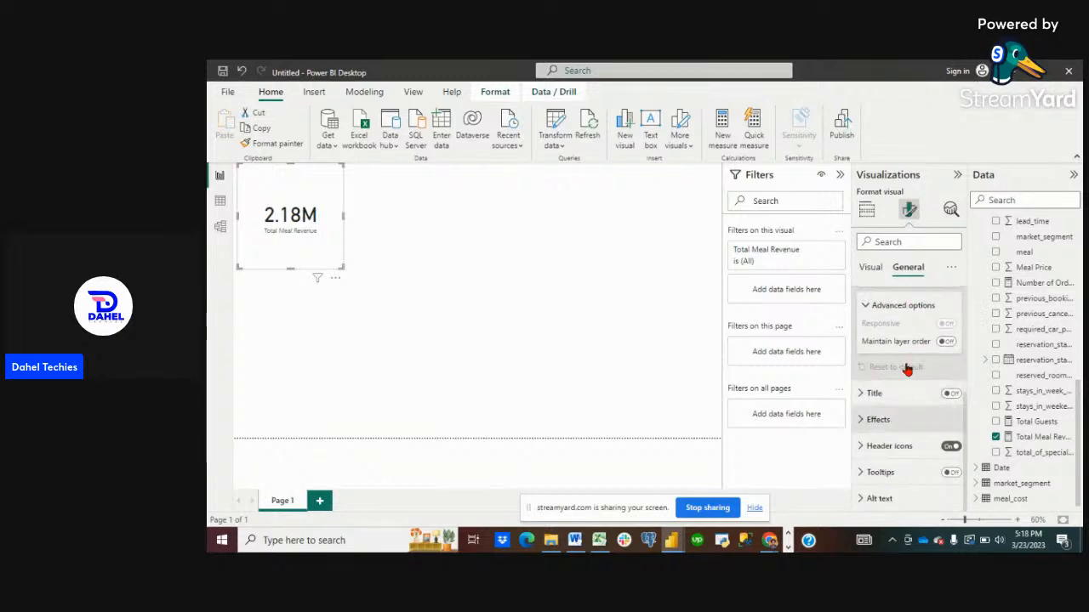
{"action": "left_click", "coordinate": [893, 419]}
{"action": "scroll", "coordinate": [907, 369], "scroll_direction": "down", "scroll_amount": 3}
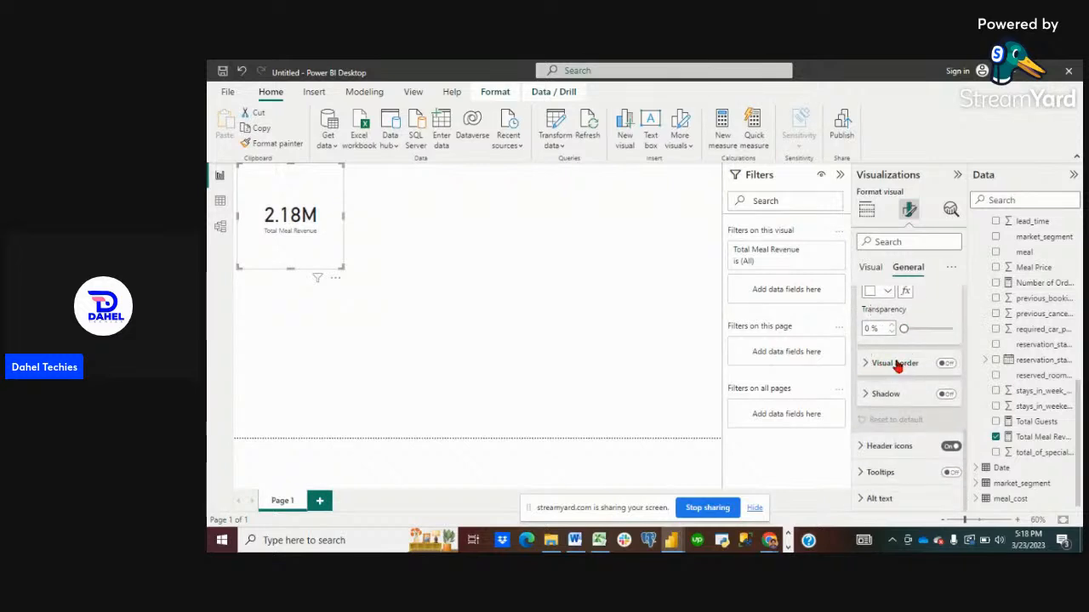
{"action": "left_click", "coordinate": [880, 476]}
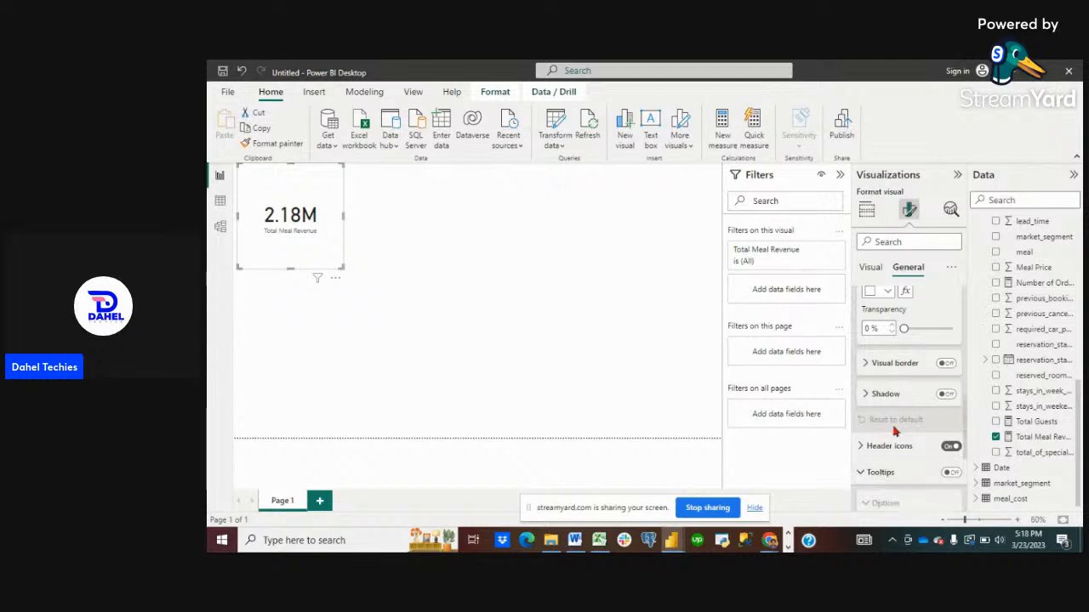
{"action": "scroll", "coordinate": [893, 431], "scroll_direction": "up", "scroll_amount": 10}
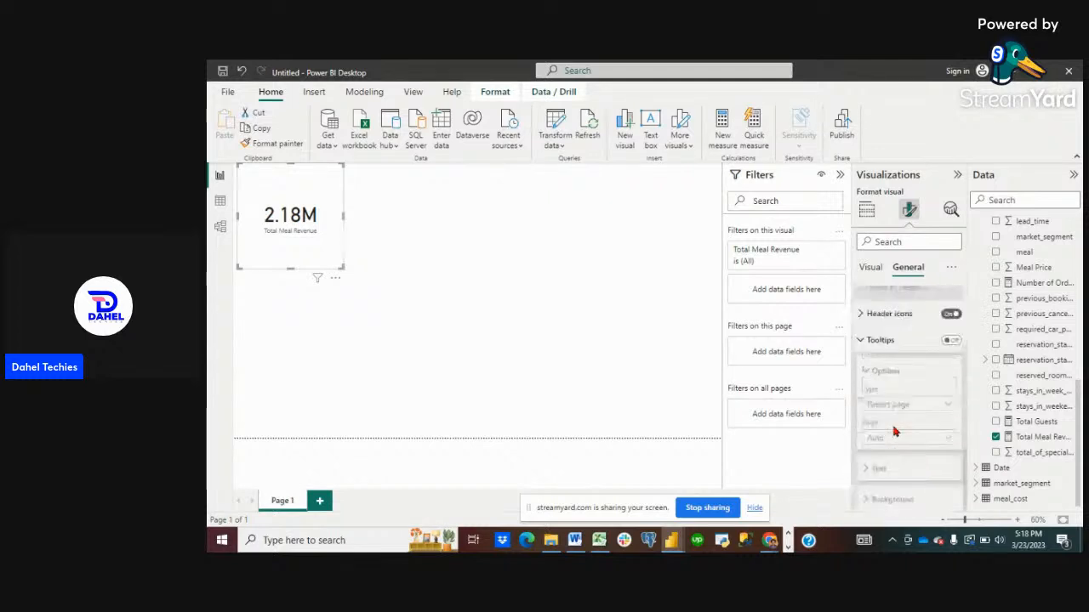
Set the display units of the Total Meal Revenue card's callout value to Thousands.
{"action": "left_click", "coordinate": [874, 269]}
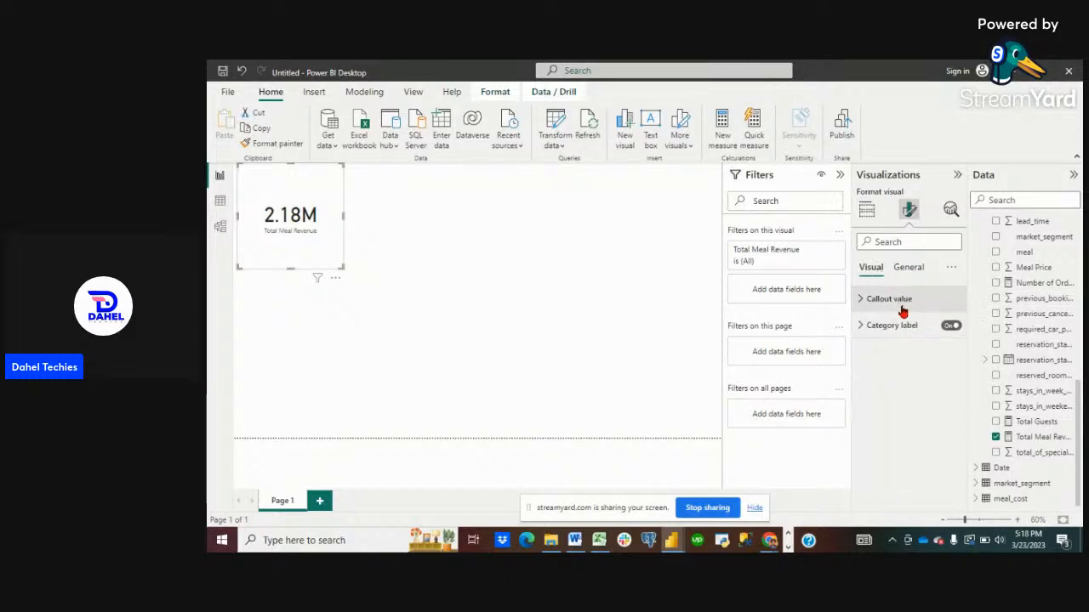
{"action": "left_click", "coordinate": [902, 309]}
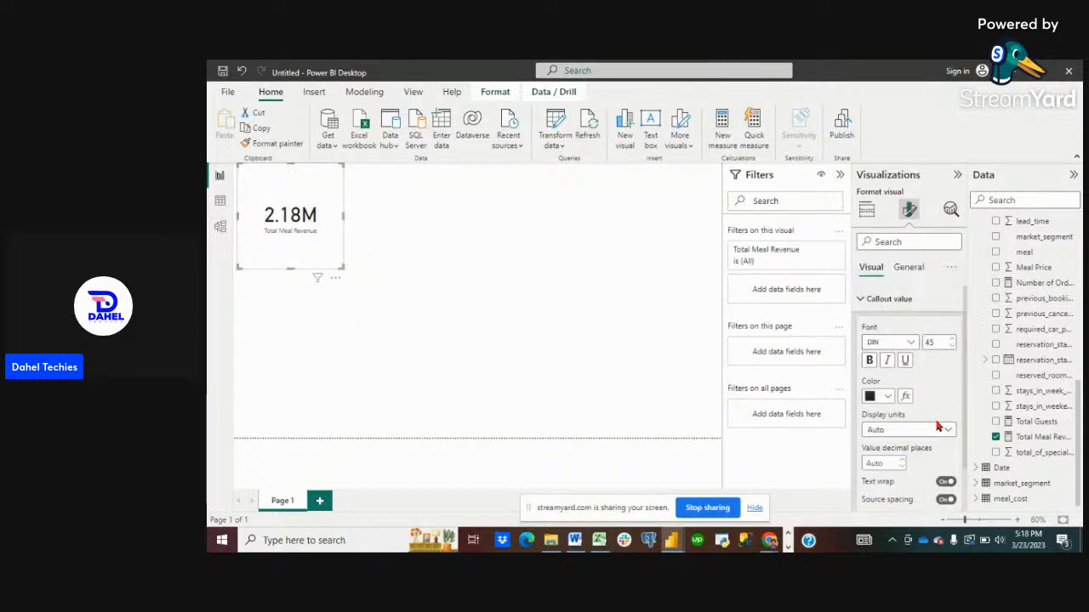
{"action": "scroll", "coordinate": [939, 391], "scroll_direction": "down", "scroll_amount": 1}
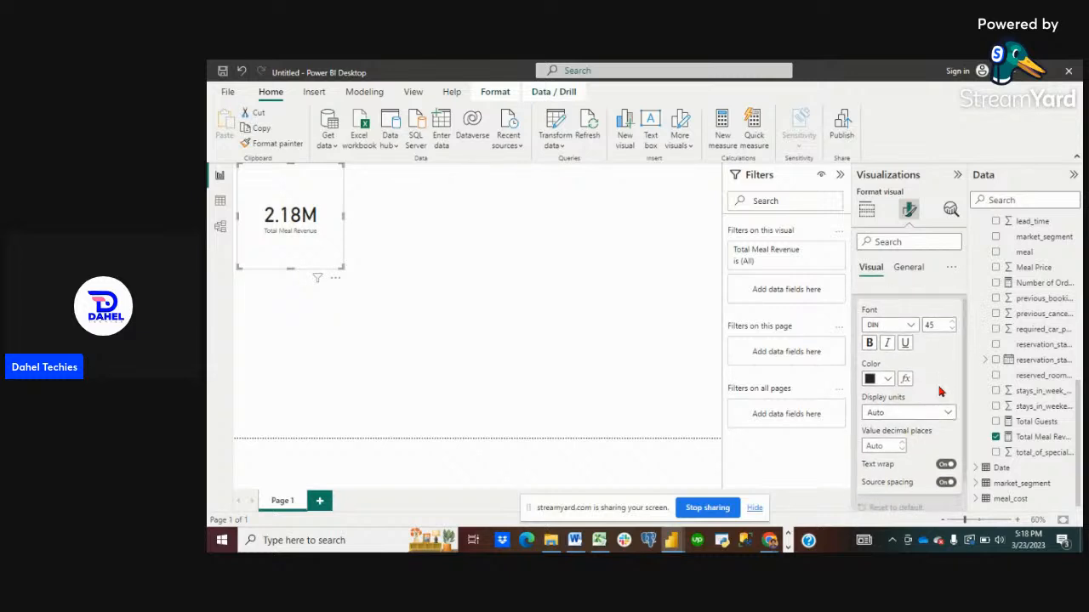
{"action": "scroll", "coordinate": [940, 391], "scroll_direction": "up", "scroll_amount": 1}
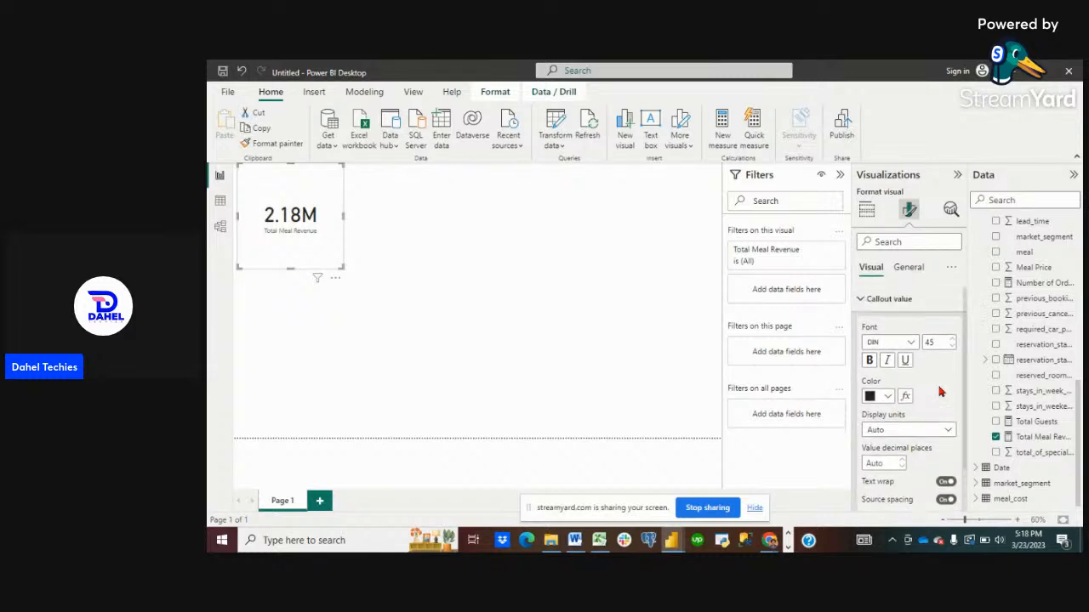
{"action": "scroll", "coordinate": [940, 392], "scroll_direction": "down", "scroll_amount": 2}
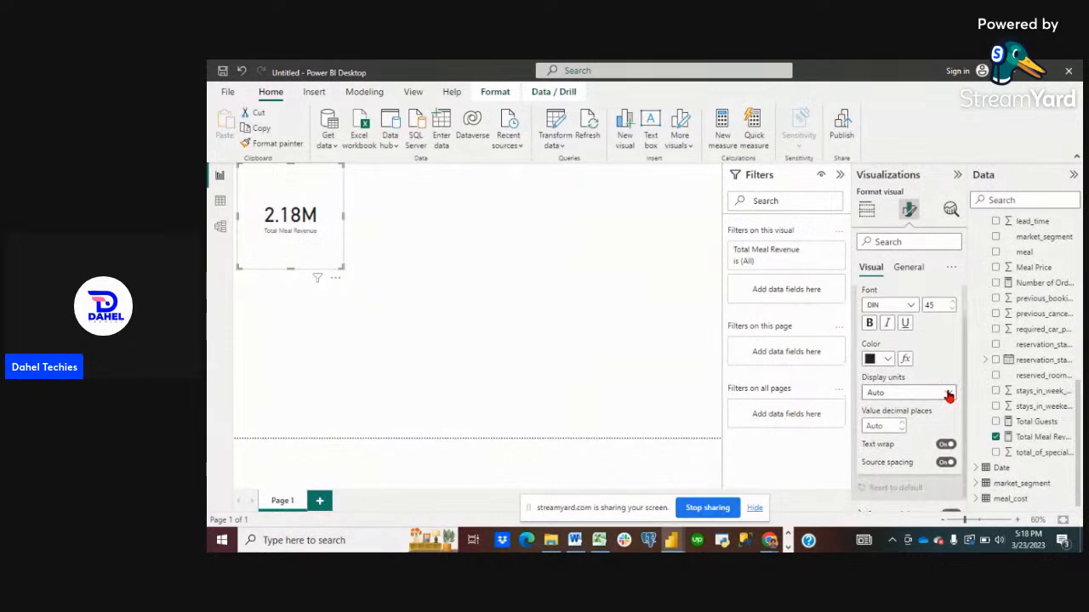
{"action": "left_click", "coordinate": [948, 393]}
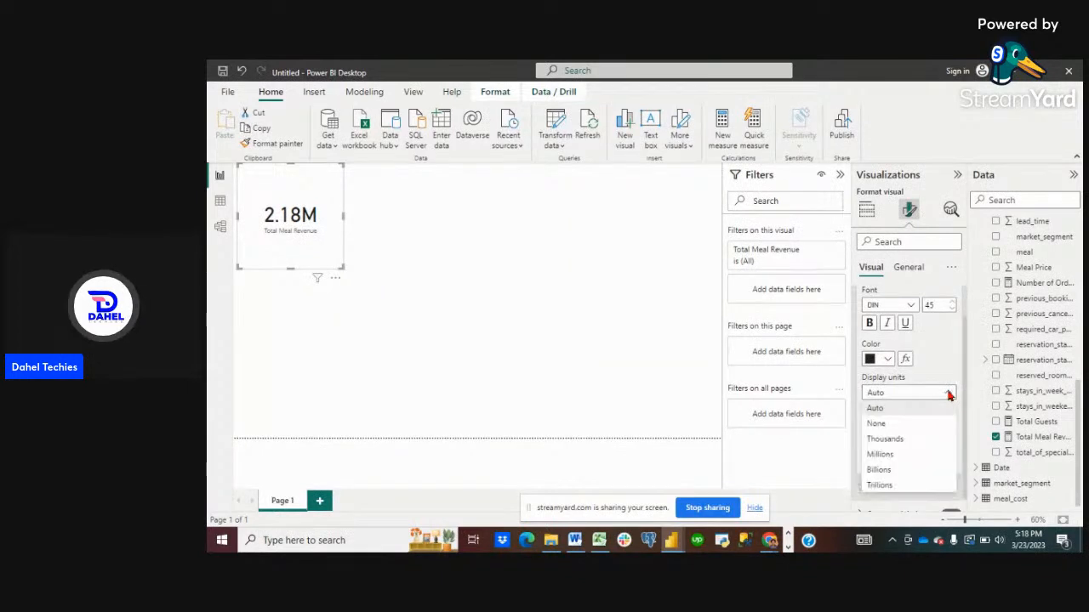
{"action": "left_click", "coordinate": [915, 442]}
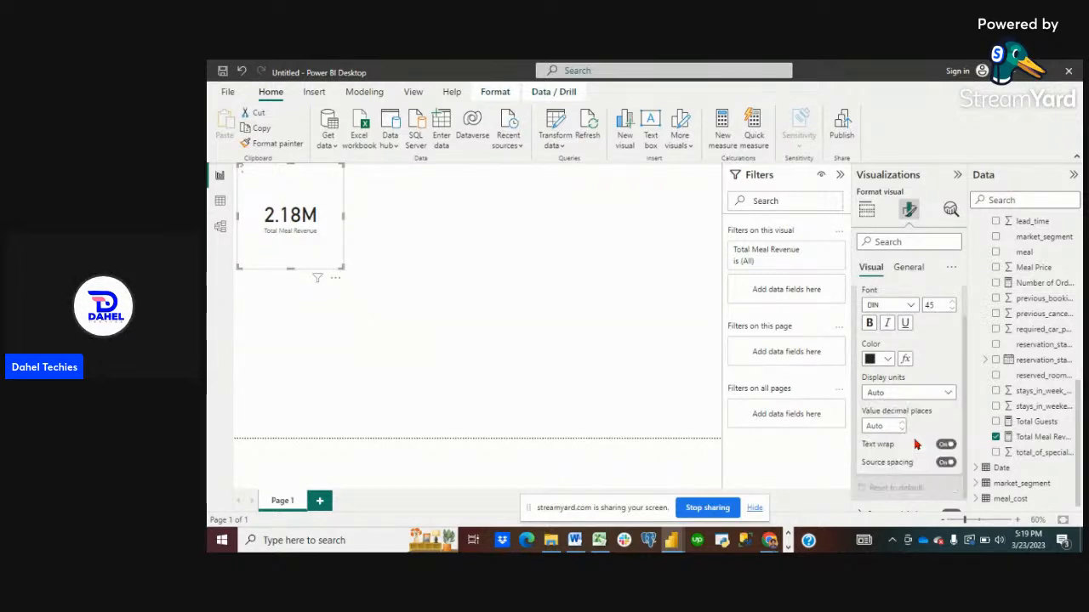
Set the Total Meal Revenue card's callout value display units to Millions and review its category label settings.
{"action": "left_click", "coordinate": [946, 394]}
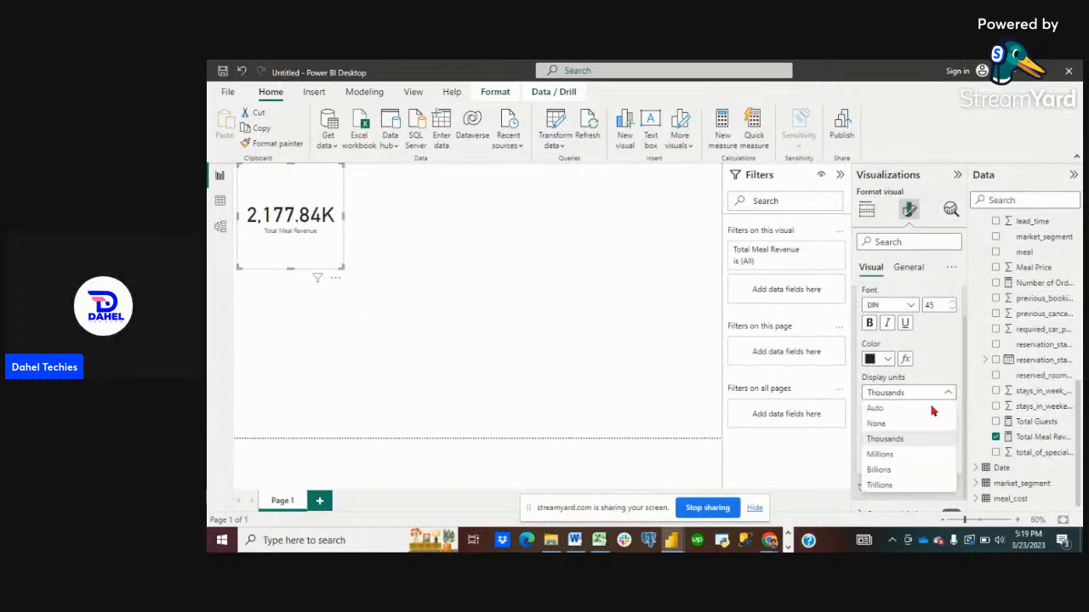
{"action": "left_click", "coordinate": [890, 462]}
{"action": "scroll", "coordinate": [921, 425], "scroll_direction": "down", "scroll_amount": 2}
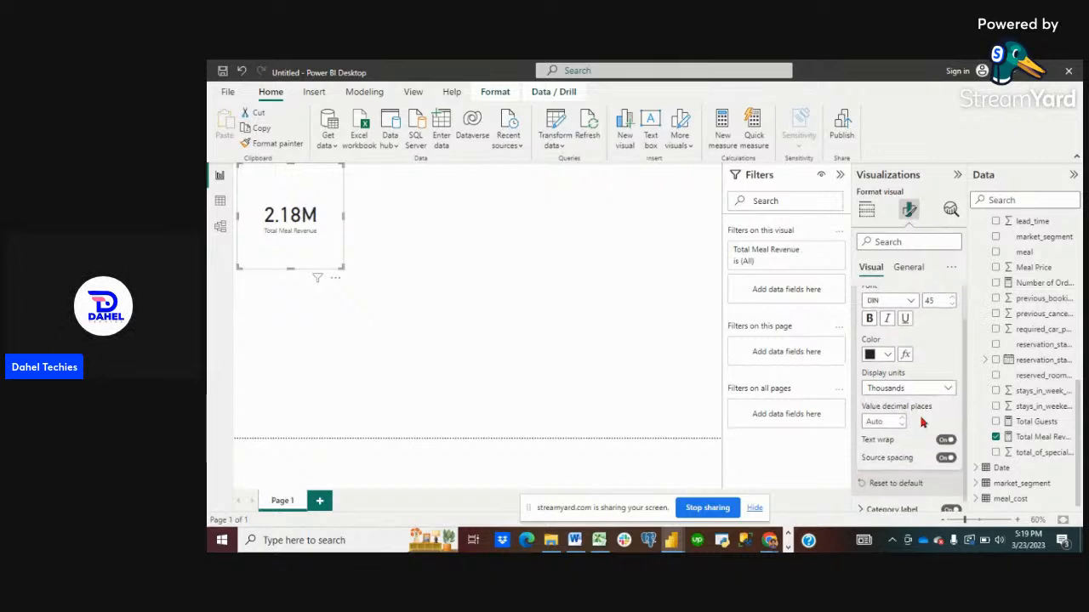
{"action": "left_click", "coordinate": [897, 500]}
{"action": "scroll", "coordinate": [917, 454], "scroll_direction": "down", "scroll_amount": 3}
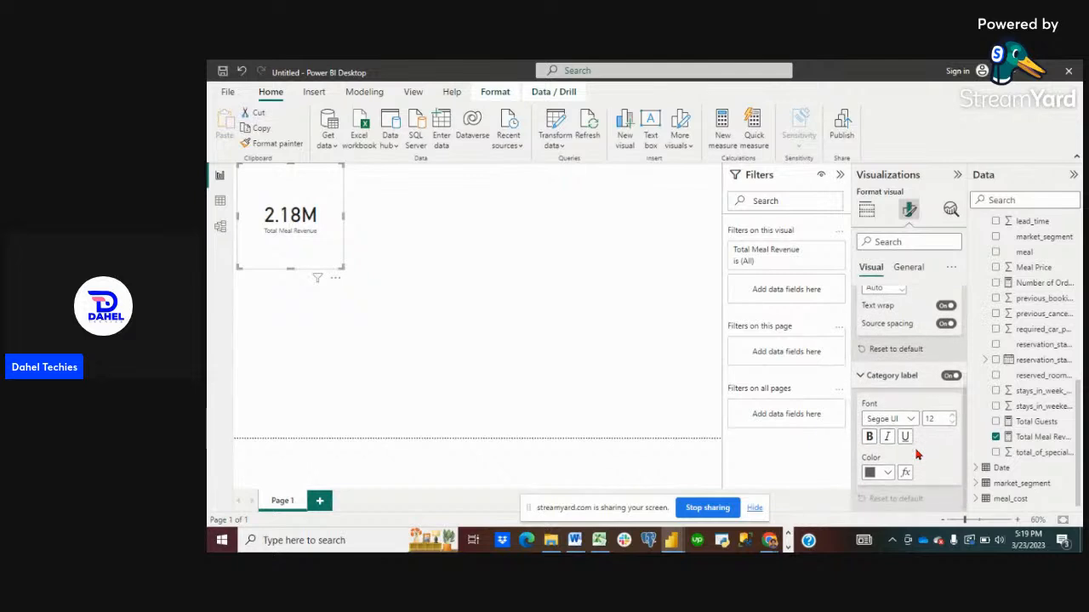
{"action": "scroll", "coordinate": [916, 454], "scroll_direction": "up", "scroll_amount": 5}
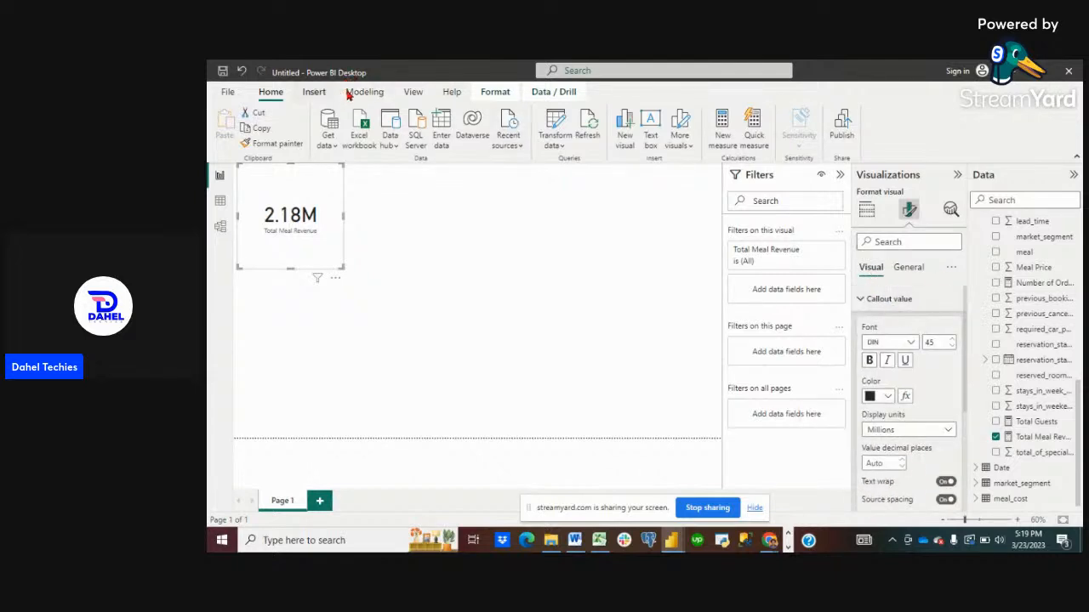
{"action": "left_click", "coordinate": [412, 92]}
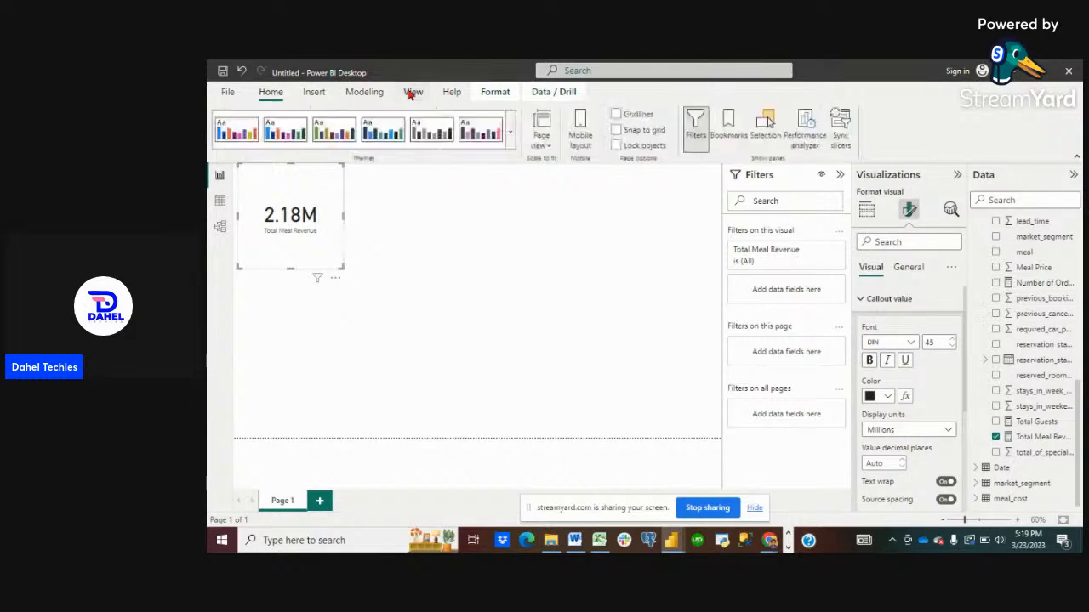
{"action": "left_click", "coordinate": [362, 93]}
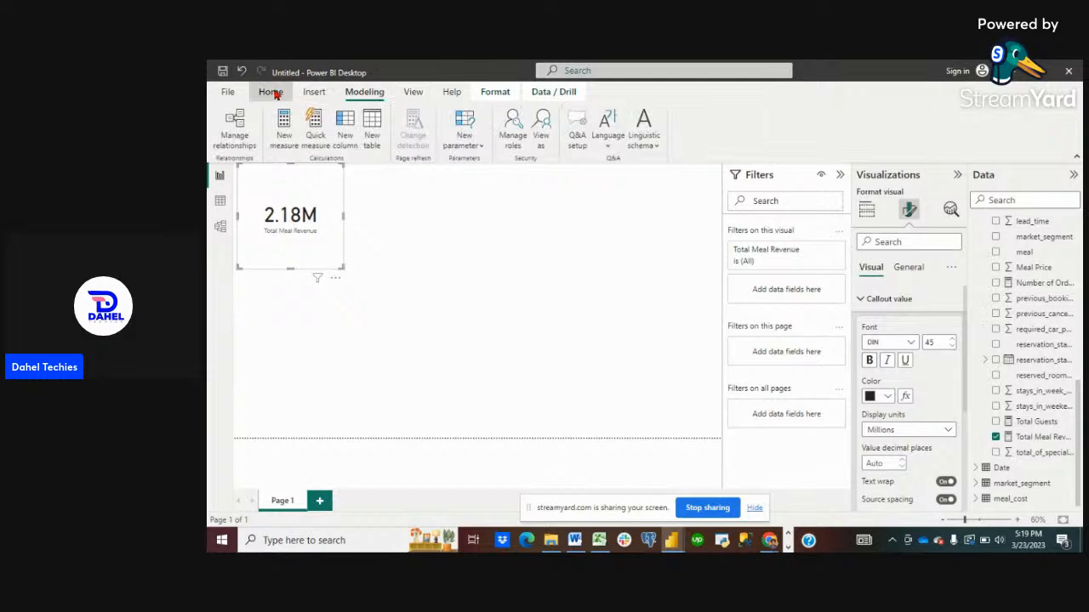
{"action": "left_click", "coordinate": [273, 93]}
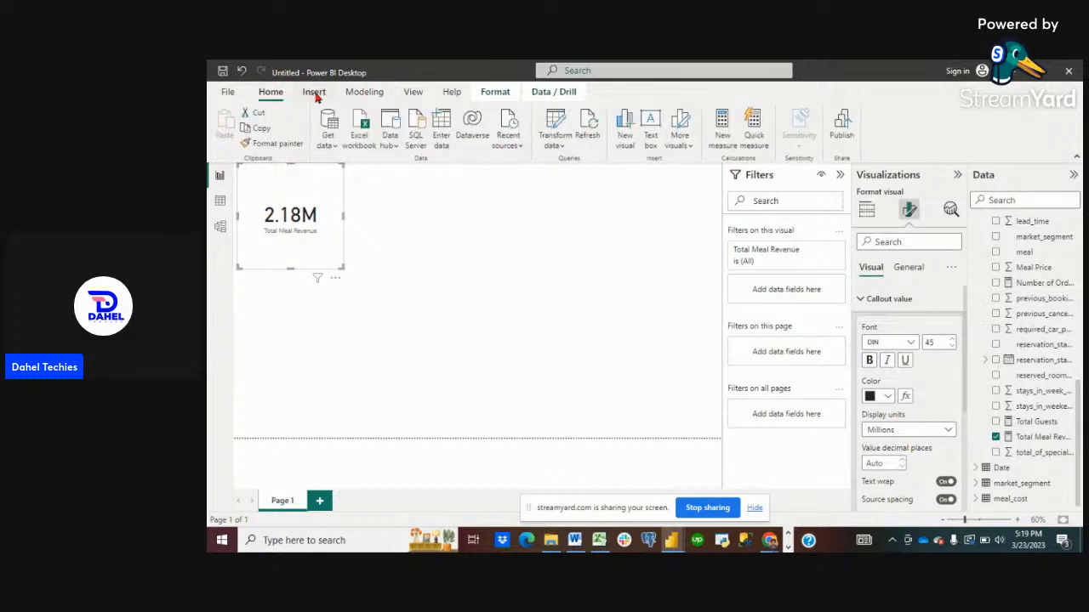
{"action": "left_click", "coordinate": [313, 94]}
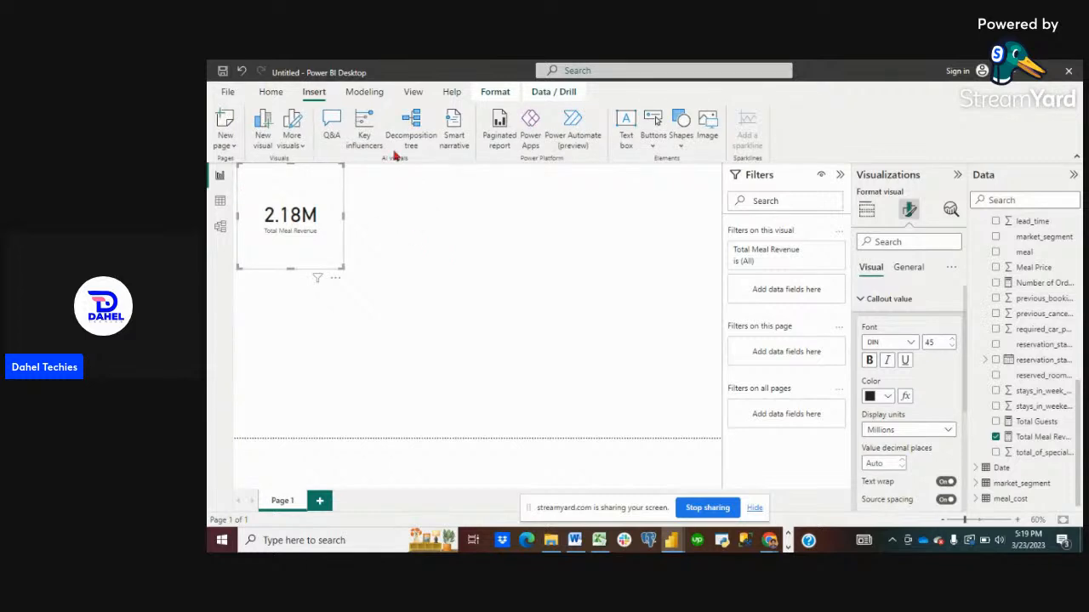
Examine the Number of Orders measure's table settings, format and data category options in the table view.
{"action": "left_click", "coordinate": [218, 202]}
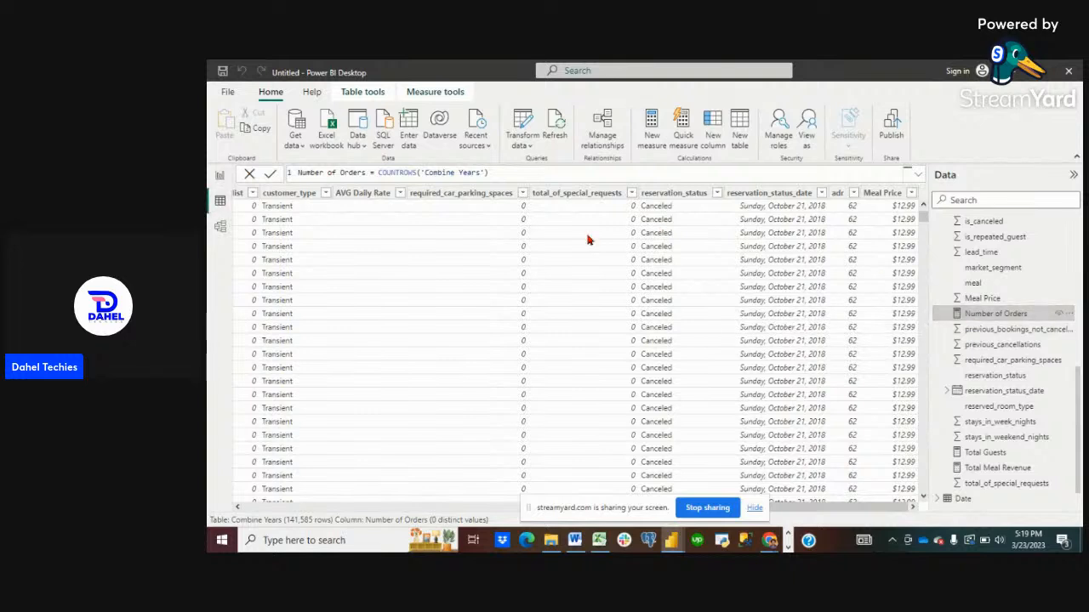
{"action": "left_click", "coordinate": [358, 94]}
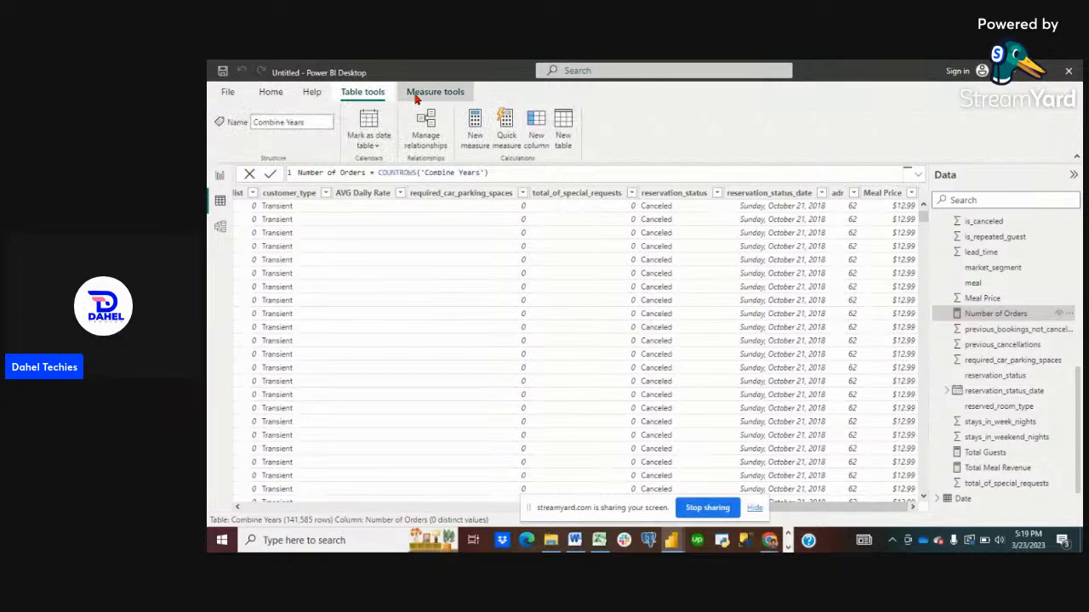
{"action": "left_click", "coordinate": [416, 98]}
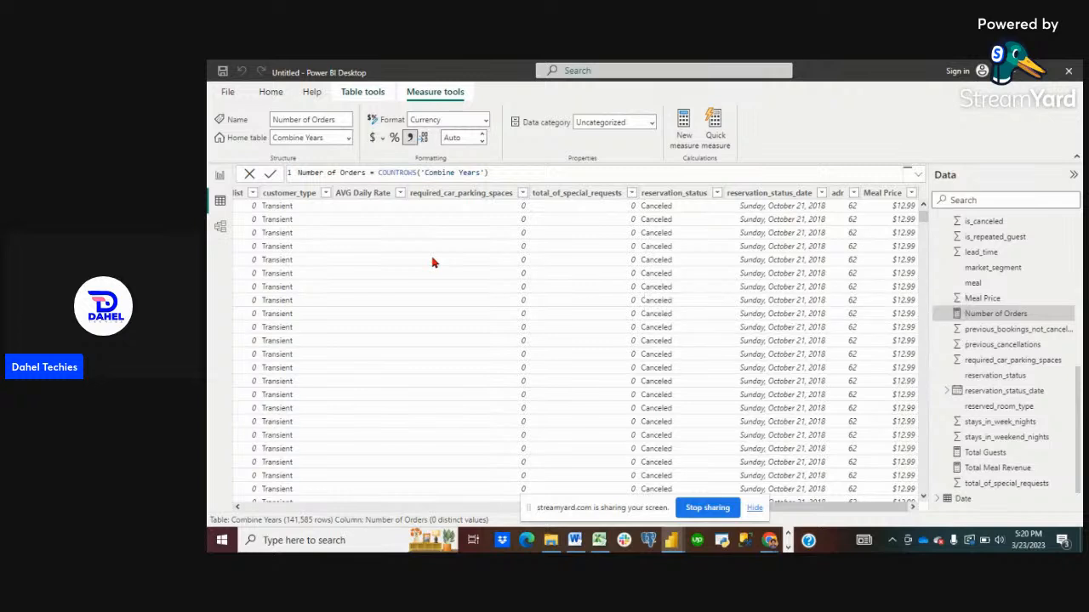
{"action": "left_click", "coordinate": [650, 125]}
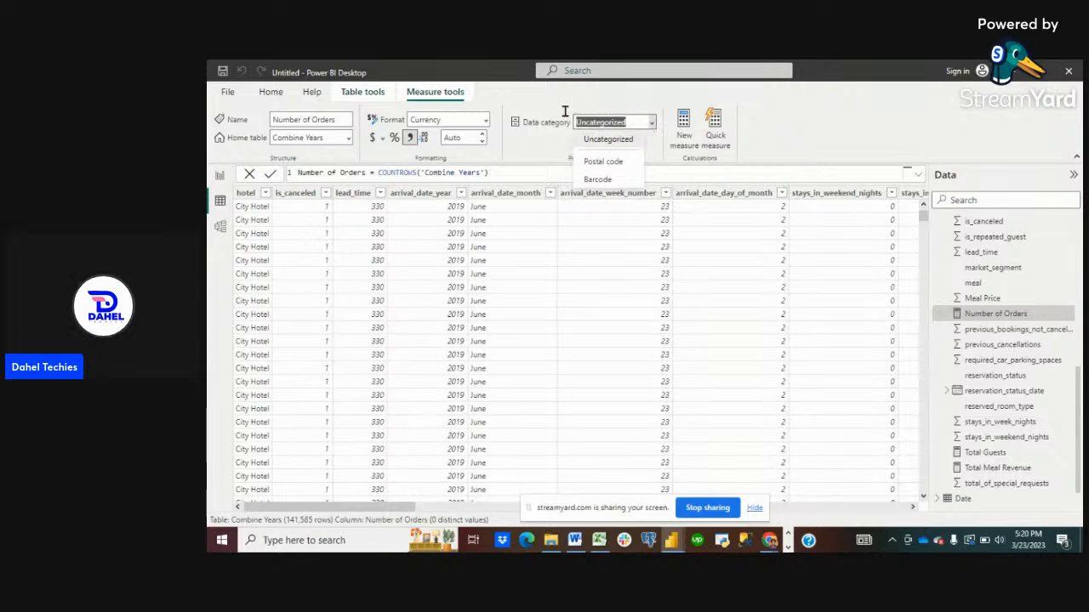
{"action": "left_click", "coordinate": [531, 158]}
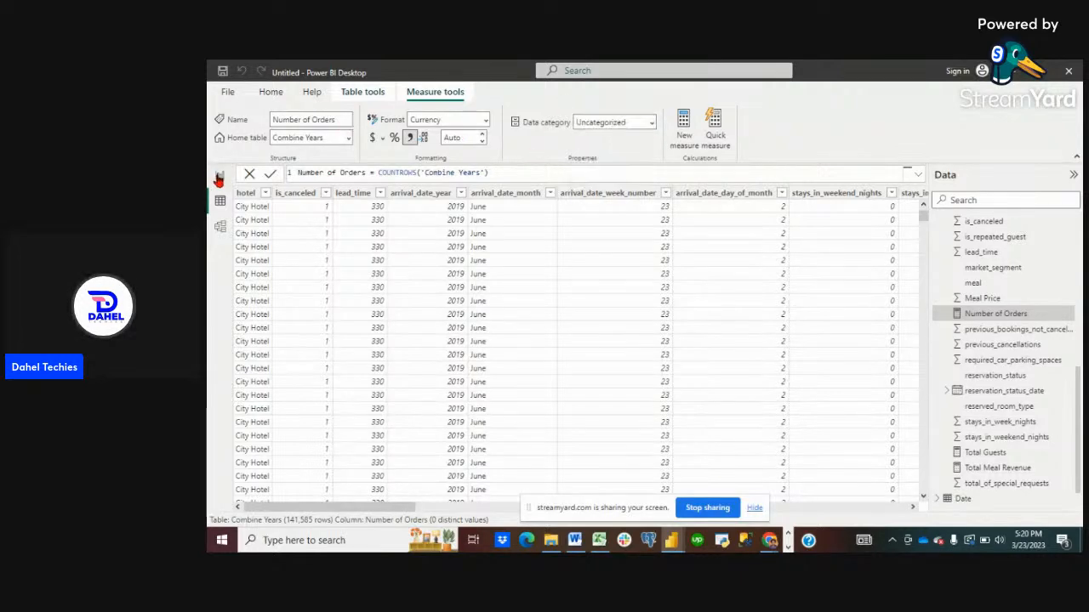
Return to the report and inspect the Total Meal Revenue card's context options, build fields and analytics features.
{"action": "left_click", "coordinate": [218, 176]}
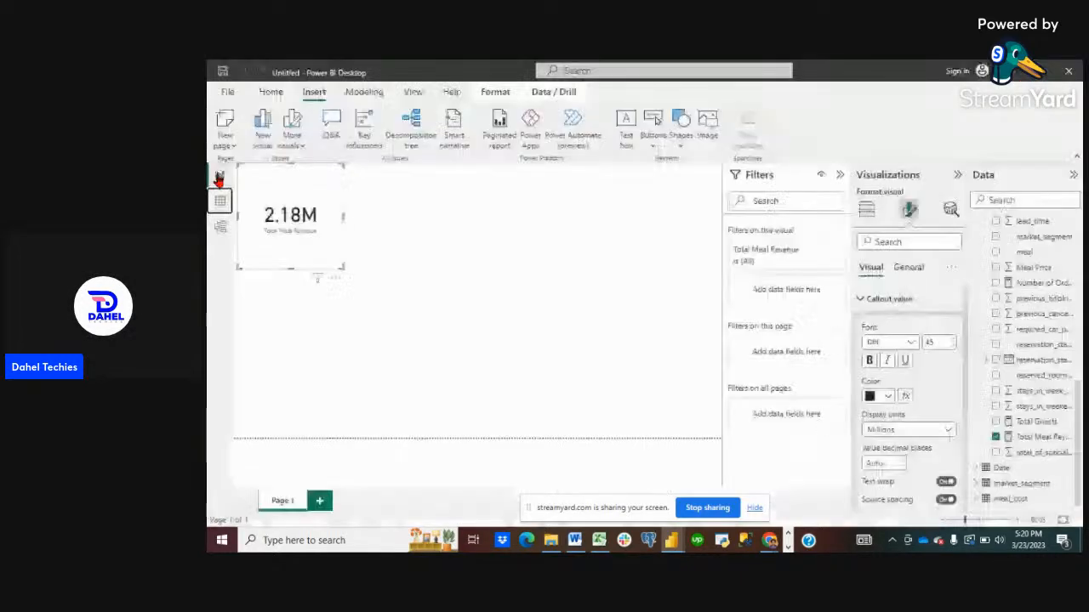
{"action": "right_click", "coordinate": [318, 255]}
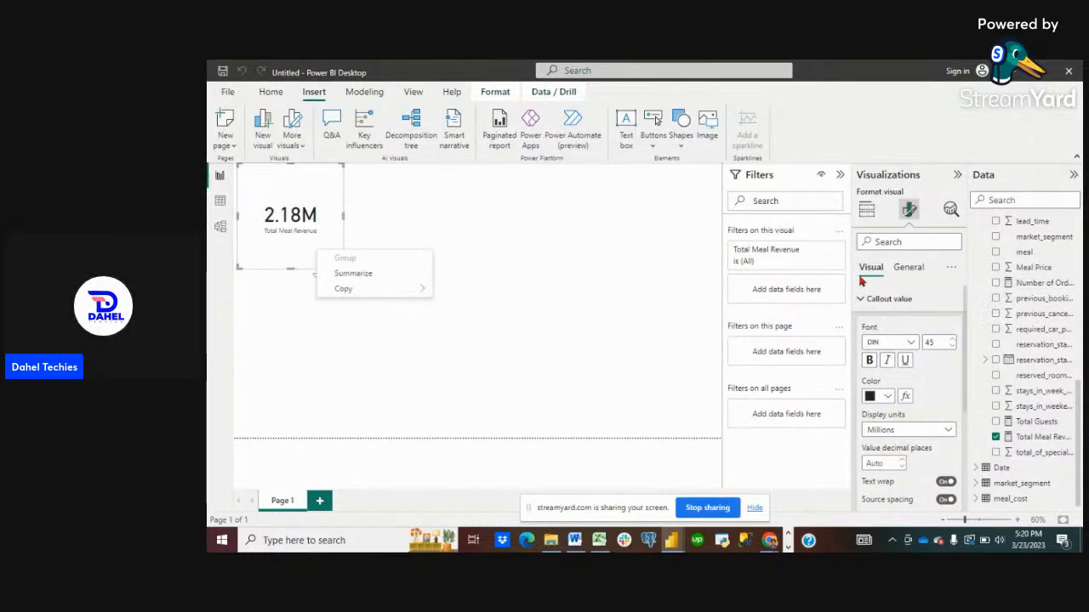
{"action": "left_click", "coordinate": [866, 209]}
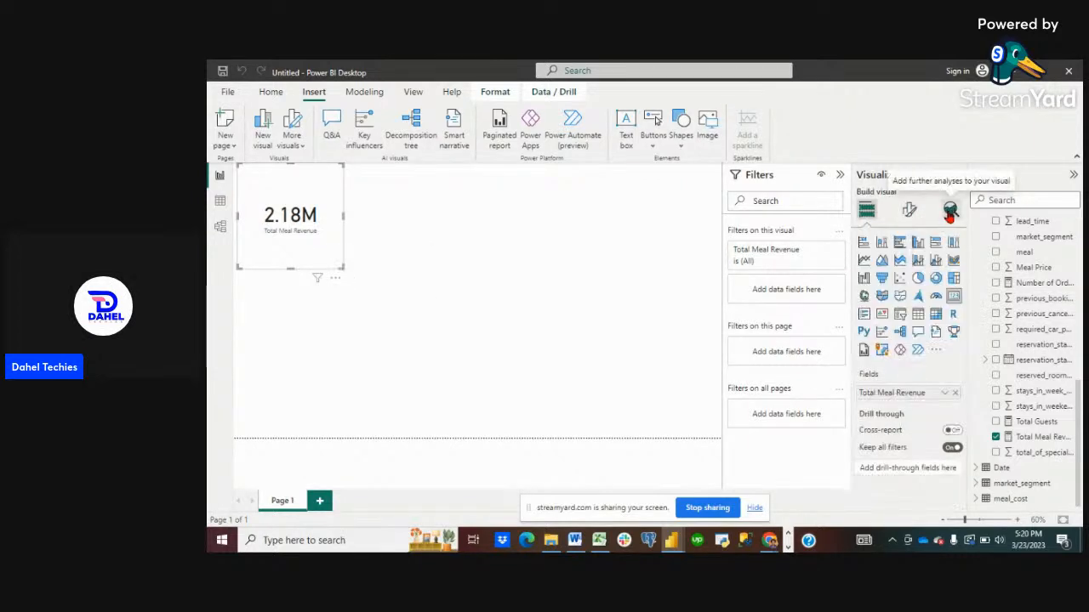
{"action": "left_click", "coordinate": [950, 213]}
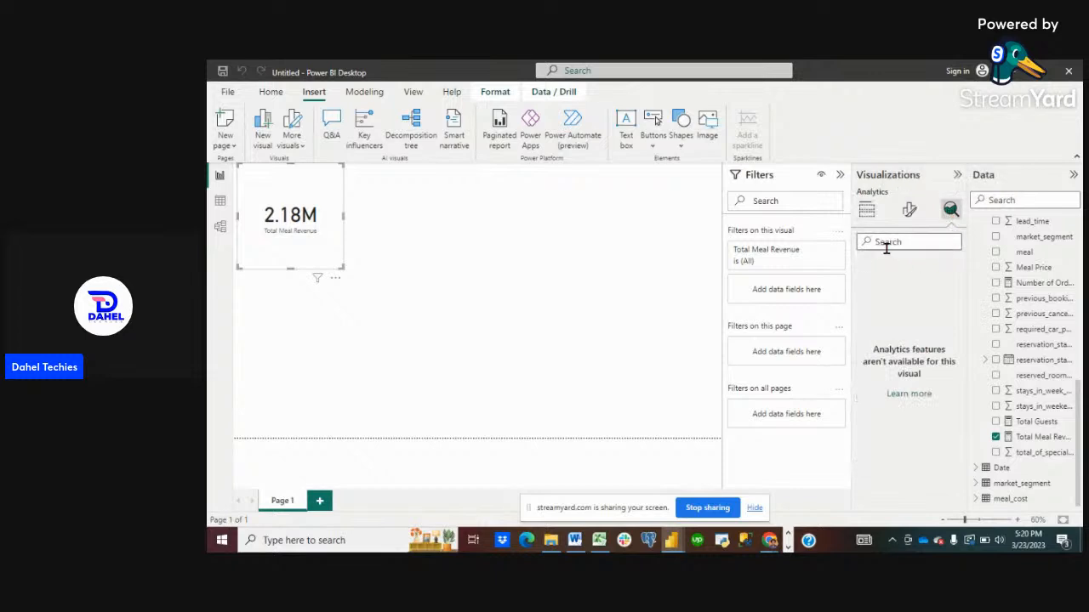
{"action": "left_click", "coordinate": [867, 209]}
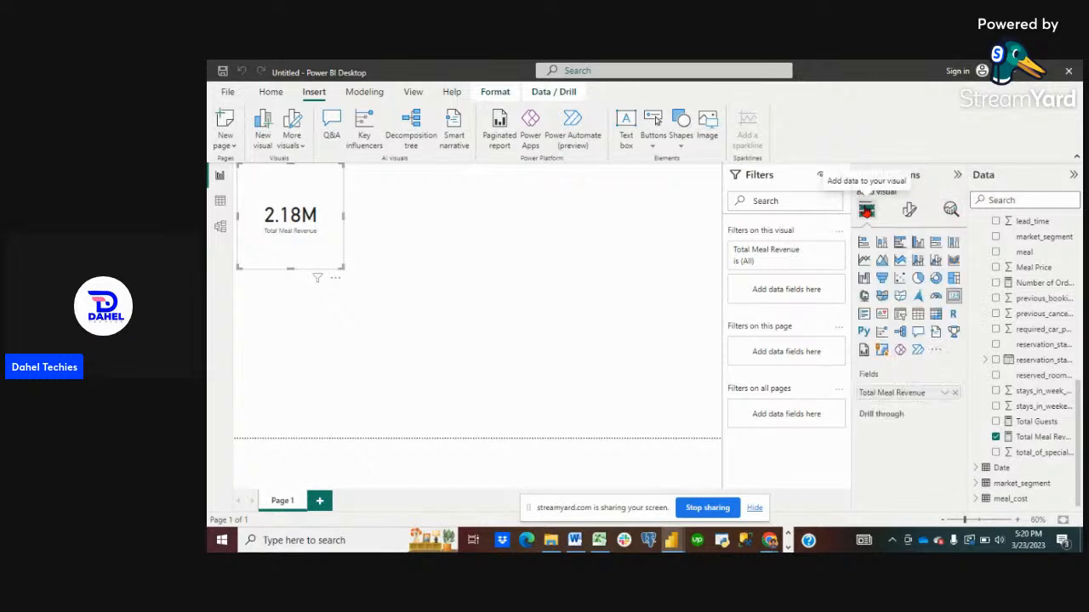
Review all columns of the Combine Years query in Power Query Editor and close the editor without applying changes.
{"action": "left_click", "coordinate": [273, 92]}
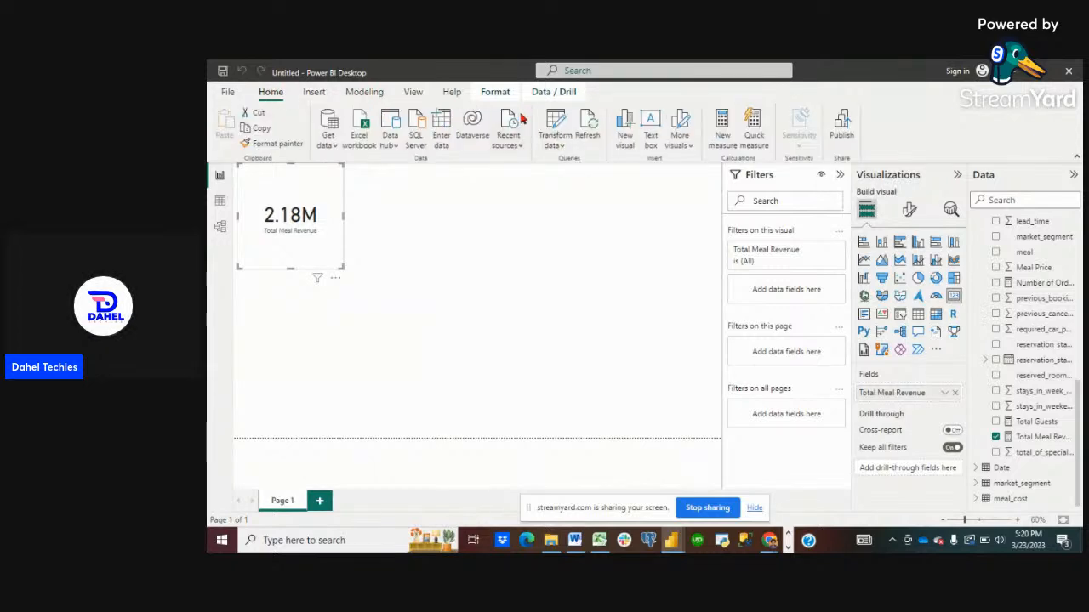
{"action": "left_click", "coordinate": [557, 130]}
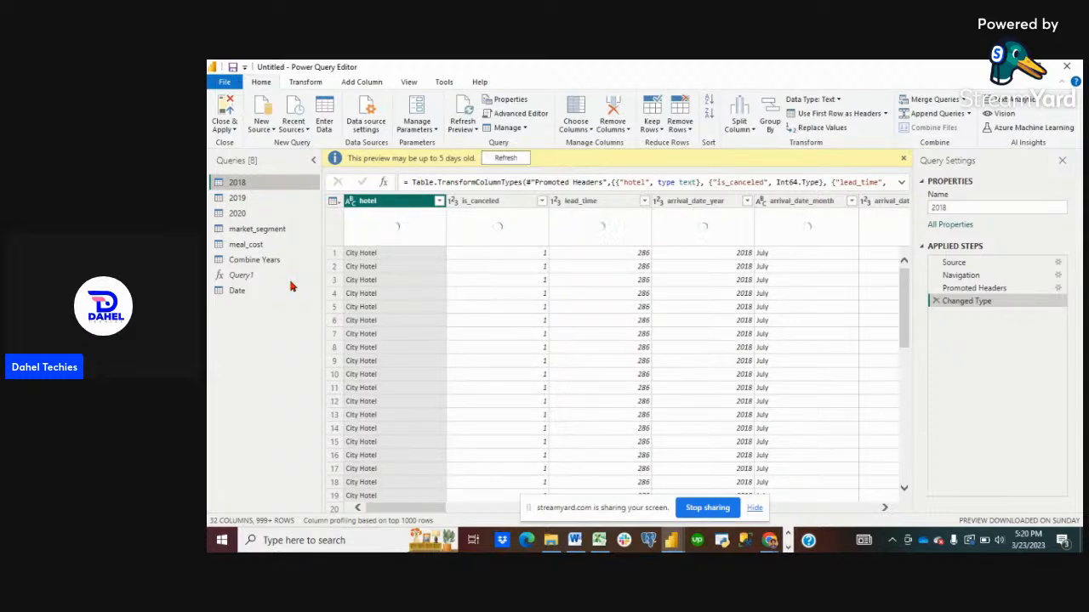
{"action": "left_click", "coordinate": [263, 263]}
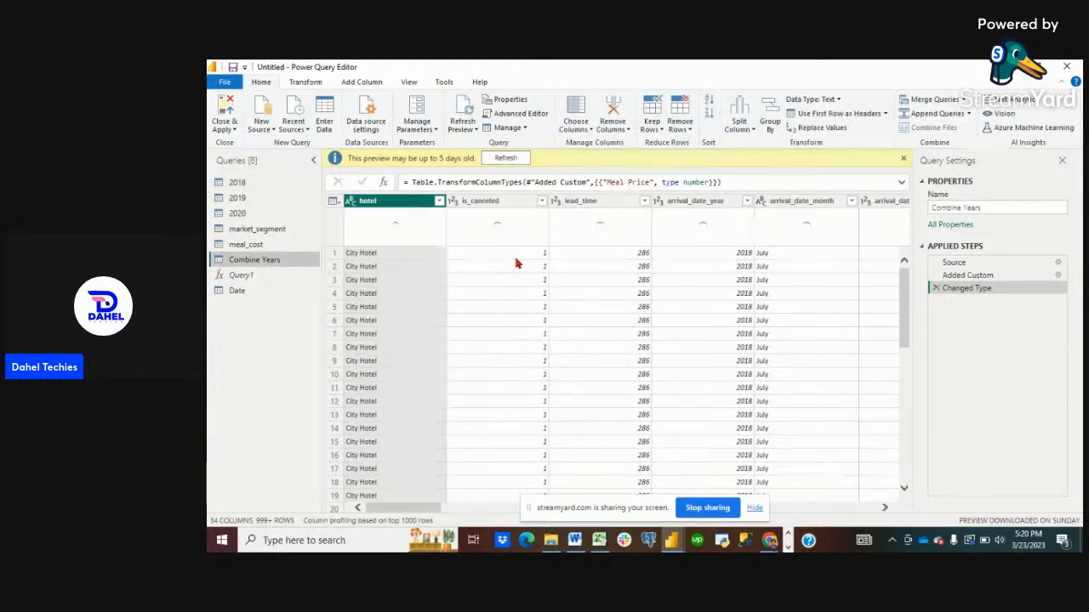
{"action": "scroll", "coordinate": [516, 263], "scroll_direction": "right", "scroll_amount": 10}
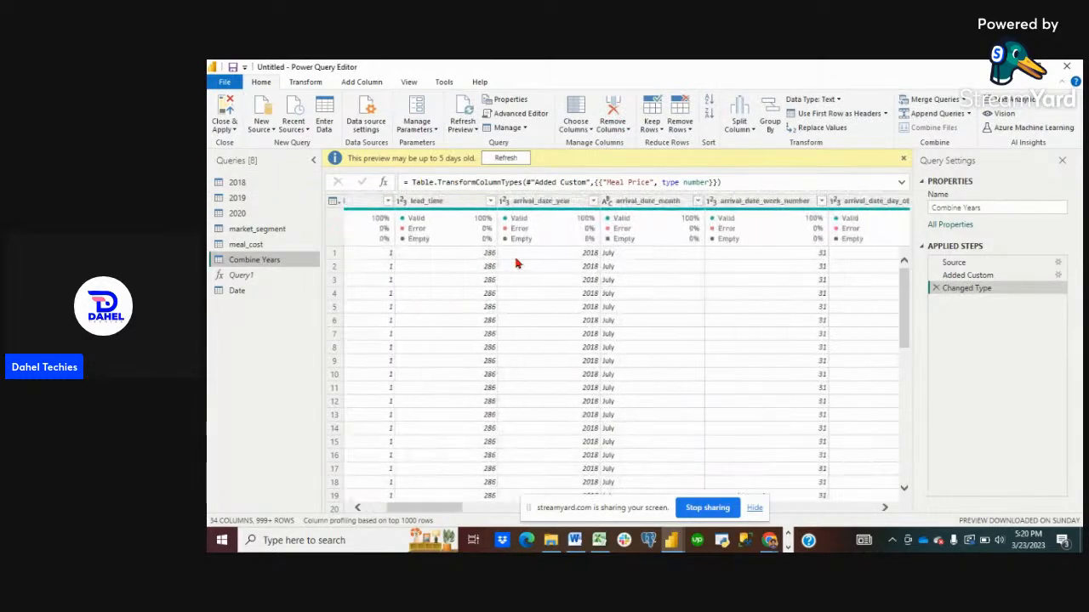
{"action": "scroll", "coordinate": [516, 264], "scroll_direction": "right", "scroll_amount": 5}
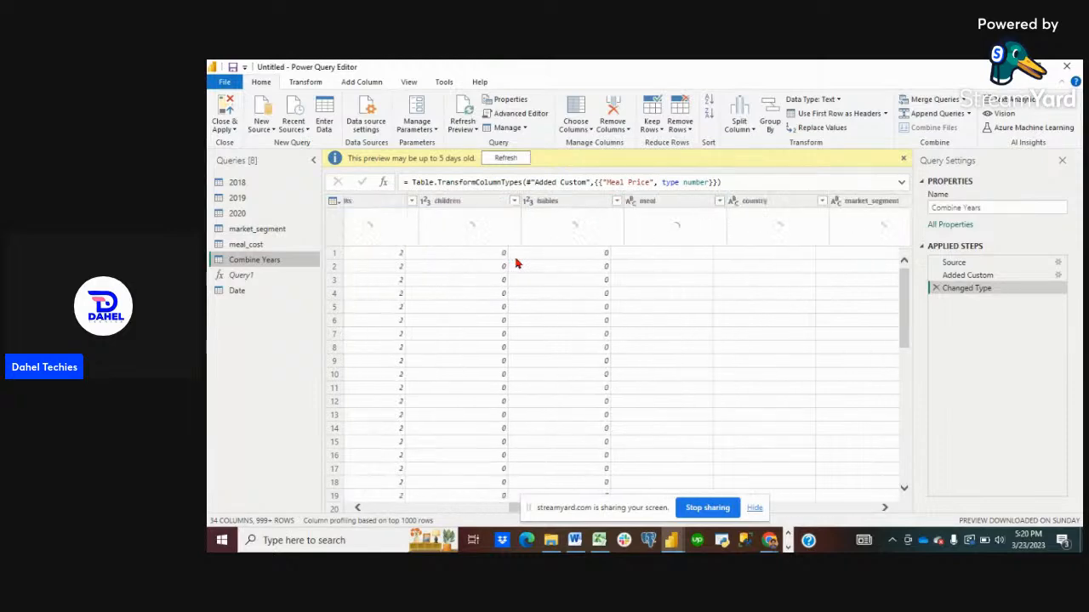
{"action": "scroll", "coordinate": [516, 264], "scroll_direction": "right", "scroll_amount": 10}
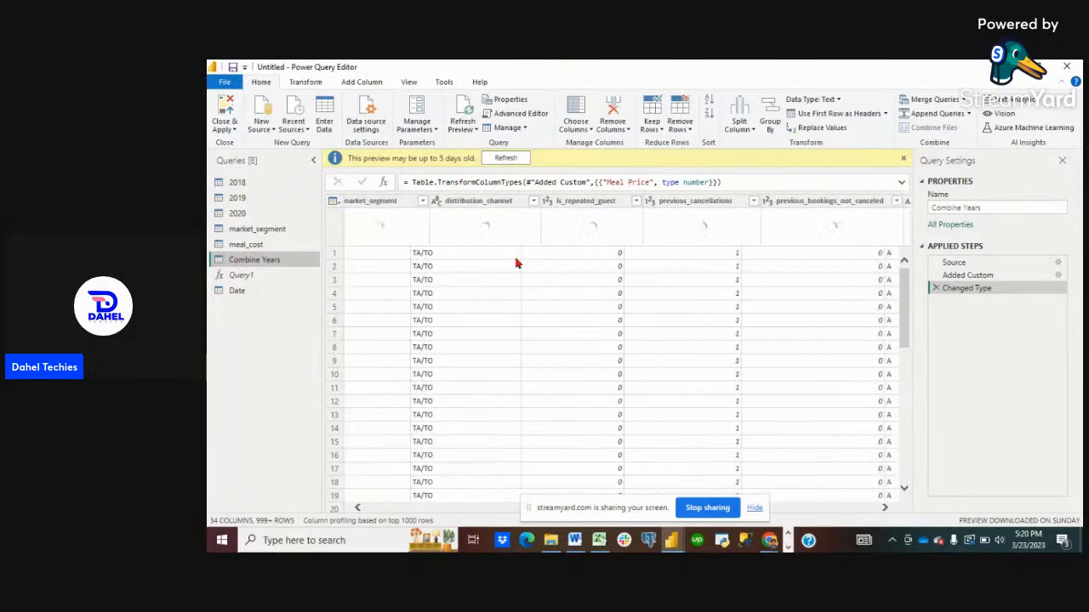
{"action": "scroll", "coordinate": [515, 264], "scroll_direction": "right", "scroll_amount": 10}
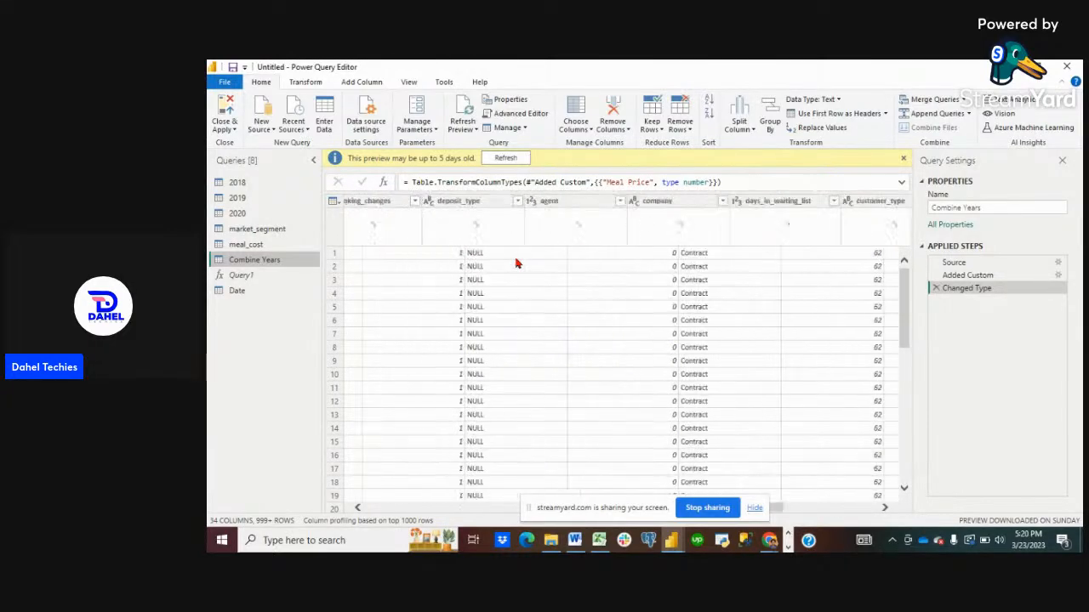
{"action": "scroll", "coordinate": [516, 263], "scroll_direction": "right", "scroll_amount": 6}
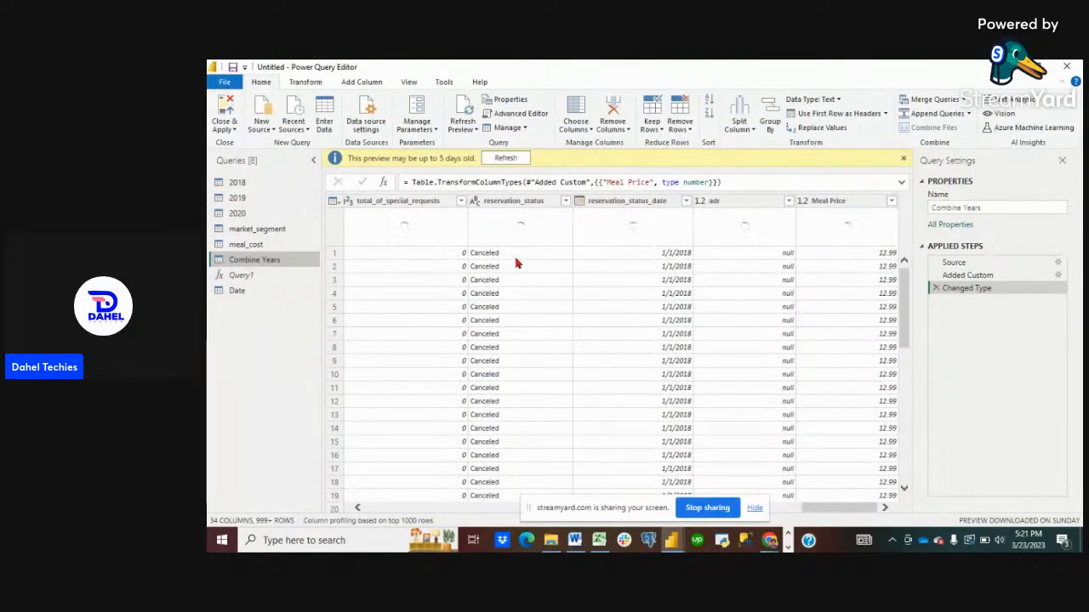
{"action": "scroll", "coordinate": [515, 264], "scroll_direction": "left", "scroll_amount": 6}
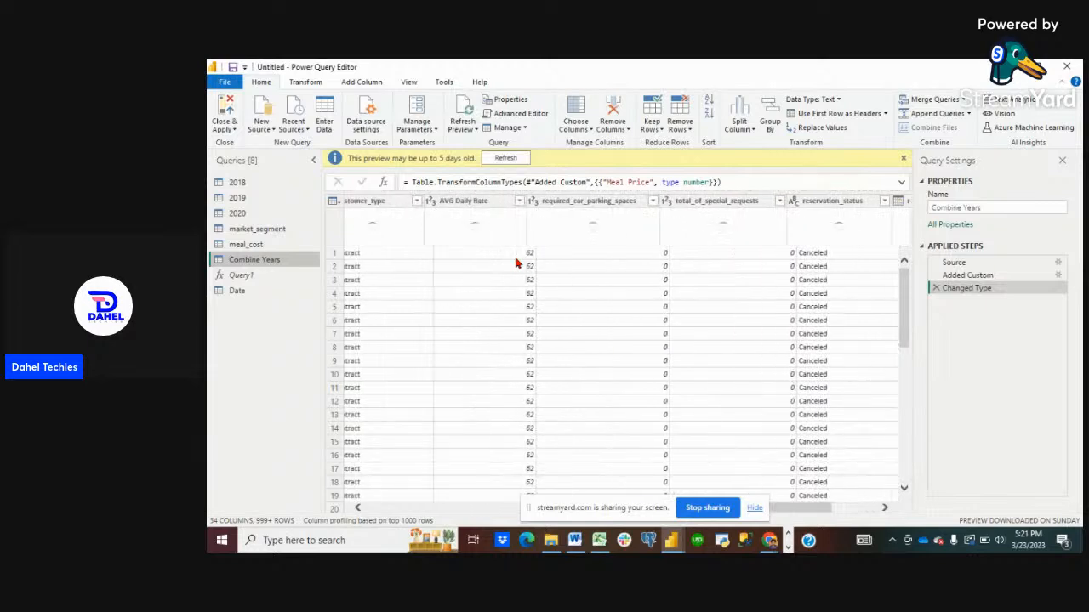
{"action": "scroll", "coordinate": [515, 264], "scroll_direction": "left", "scroll_amount": 8}
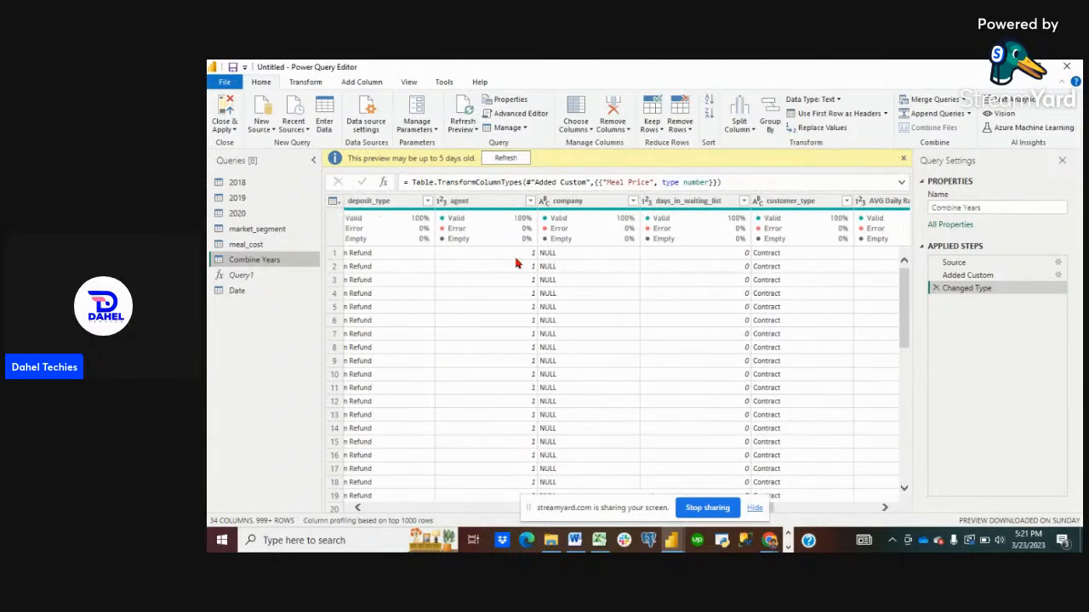
{"action": "scroll", "coordinate": [515, 264], "scroll_direction": "left", "scroll_amount": 8}
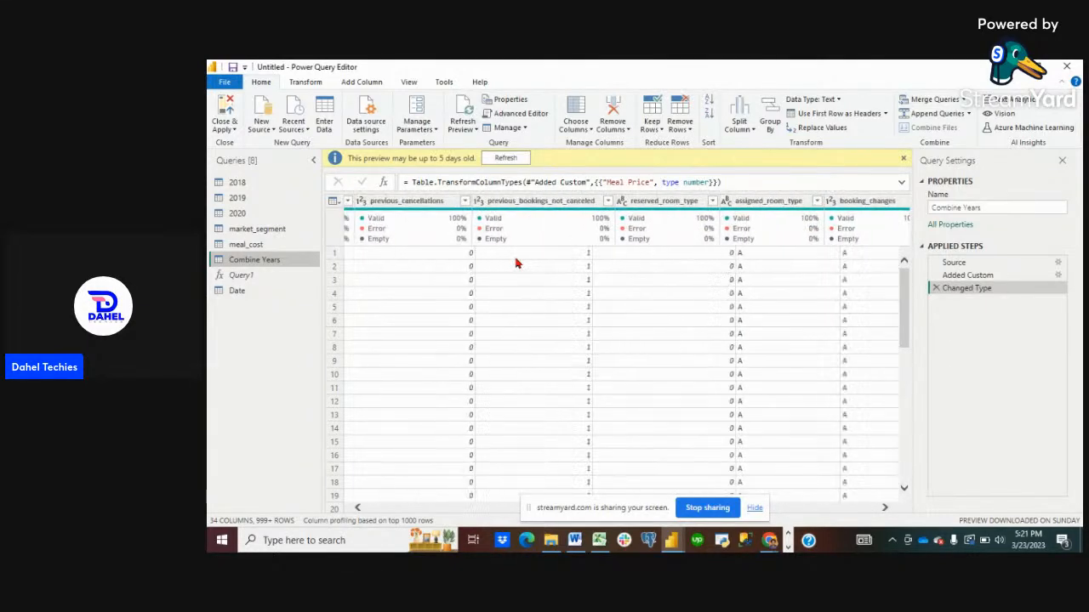
{"action": "scroll", "coordinate": [515, 264], "scroll_direction": "left", "scroll_amount": 4}
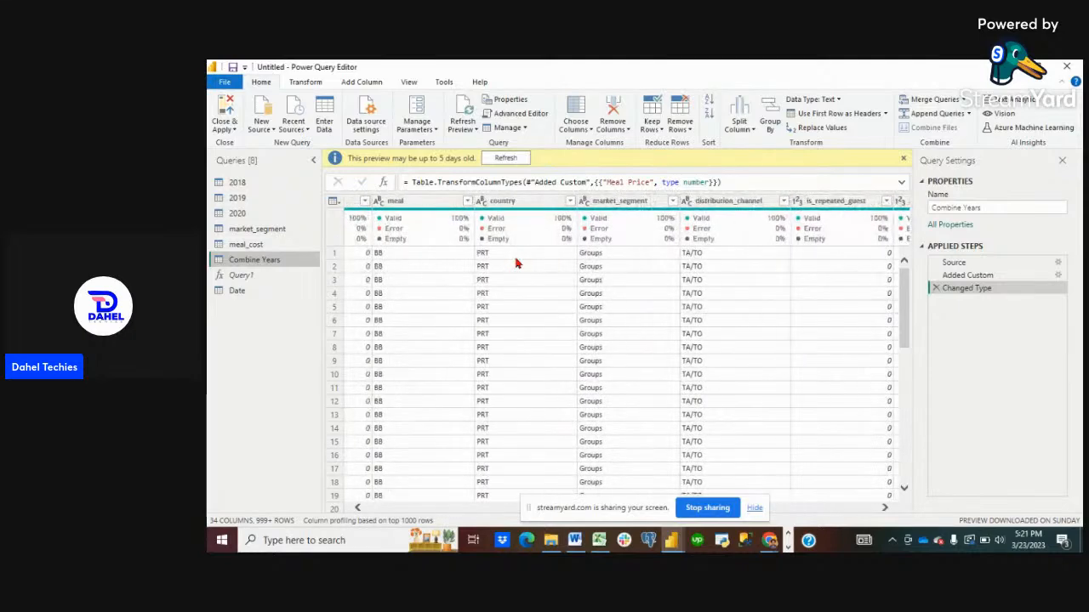
{"action": "scroll", "coordinate": [515, 264], "scroll_direction": "left", "scroll_amount": 8}
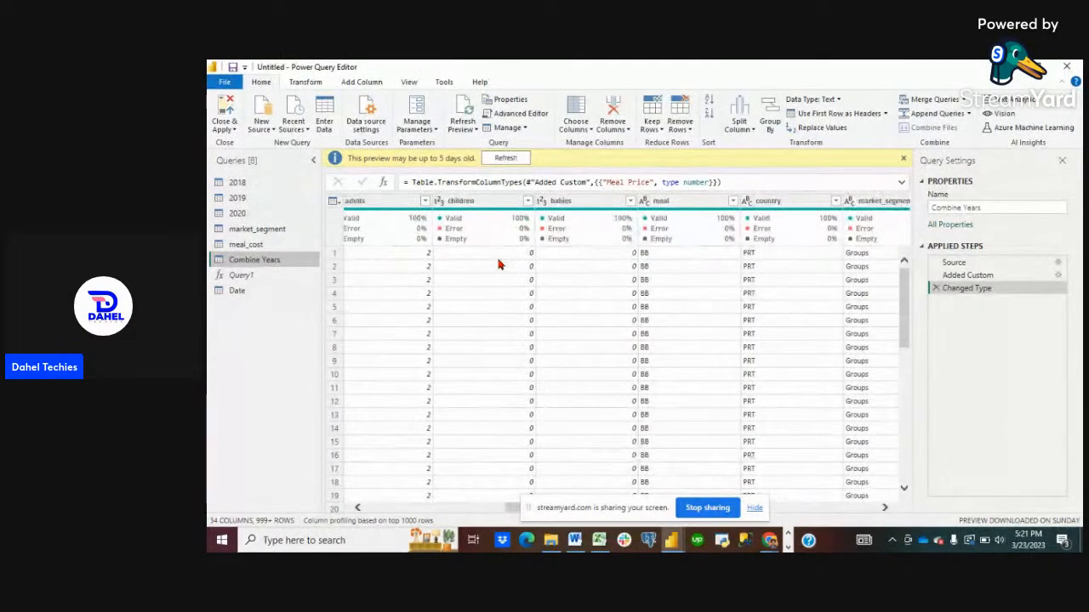
{"action": "scroll", "coordinate": [498, 264], "scroll_direction": "left", "scroll_amount": 3}
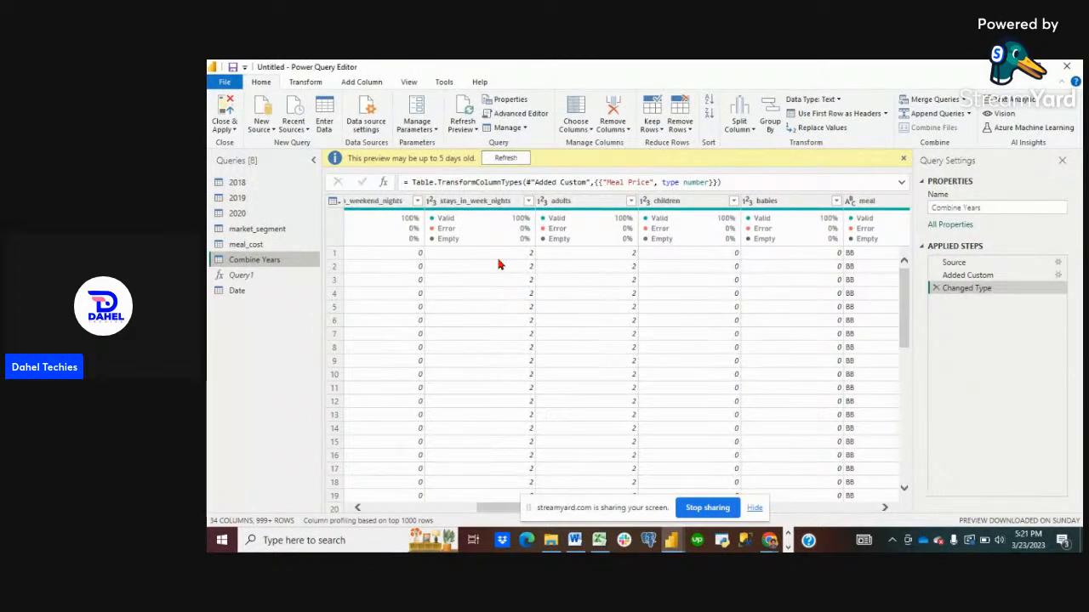
{"action": "scroll", "coordinate": [499, 264], "scroll_direction": "left", "scroll_amount": 6}
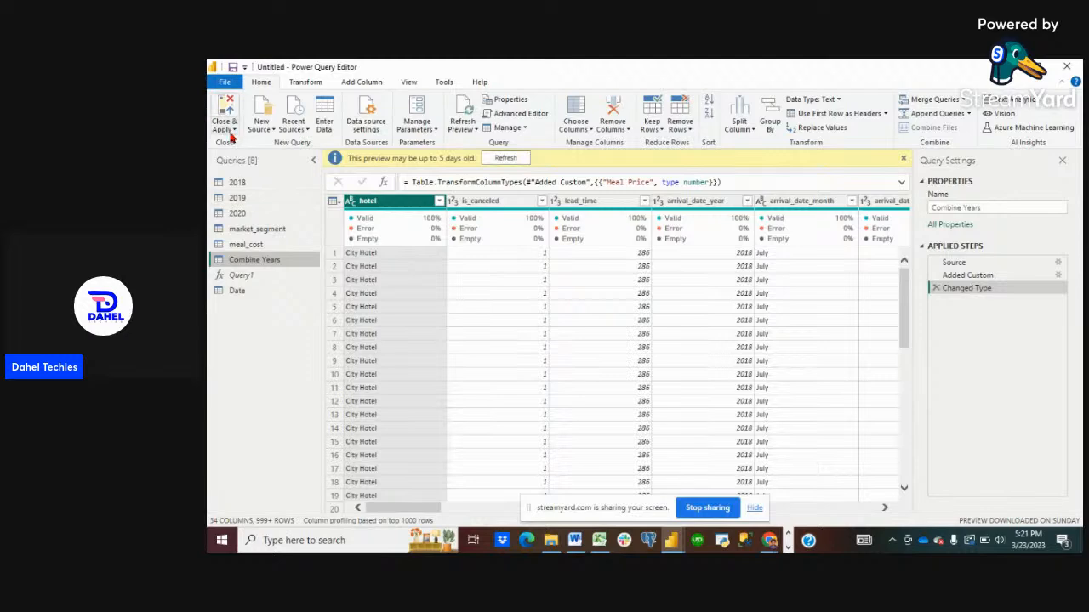
{"action": "left_click", "coordinate": [236, 134]}
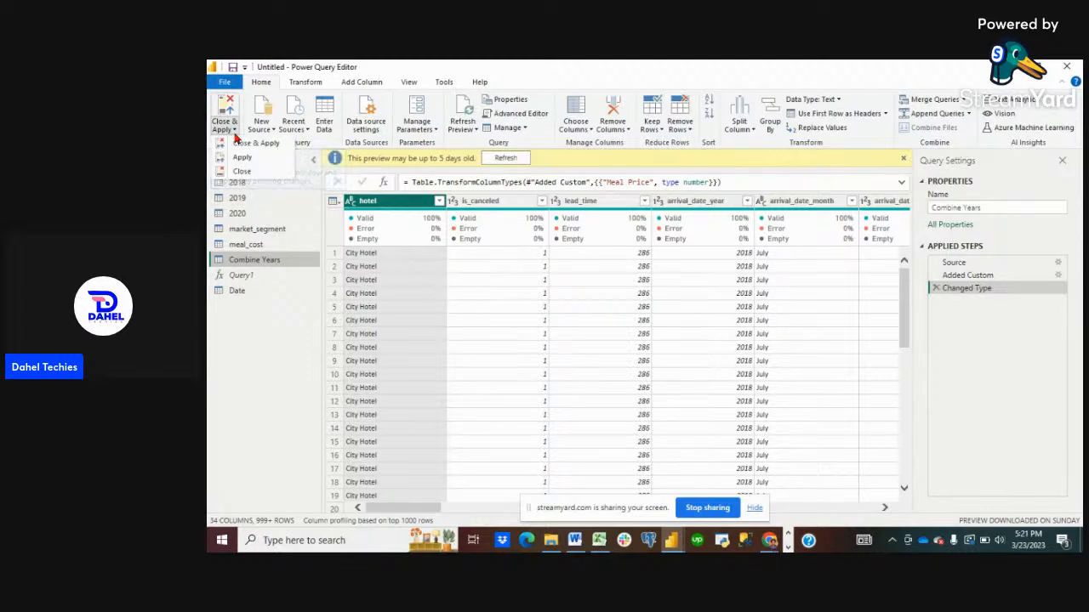
{"action": "left_click", "coordinate": [258, 176]}
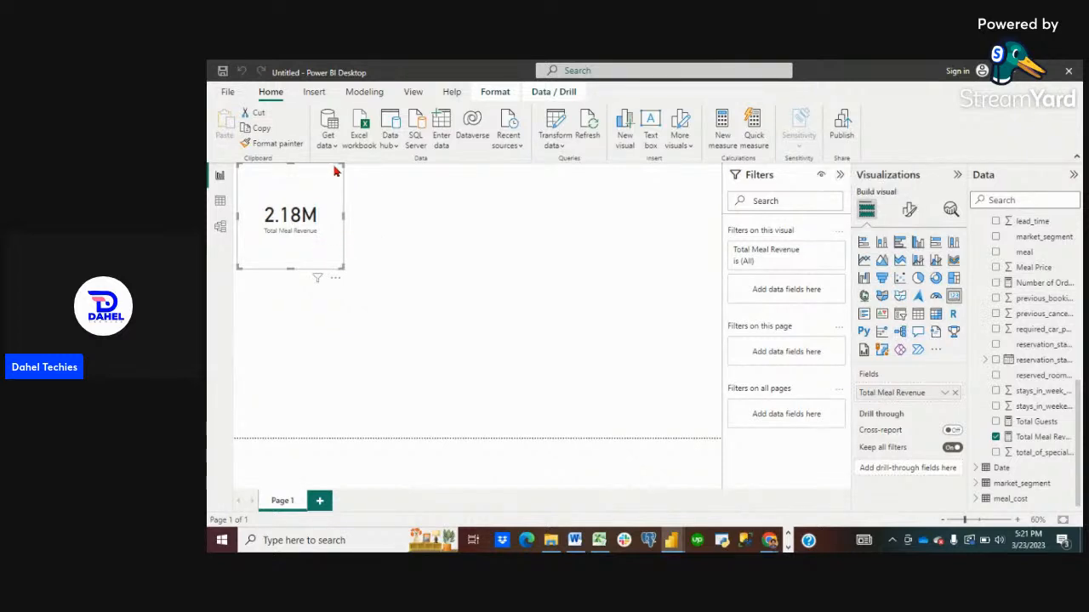
{"action": "left_click", "coordinate": [314, 94]}
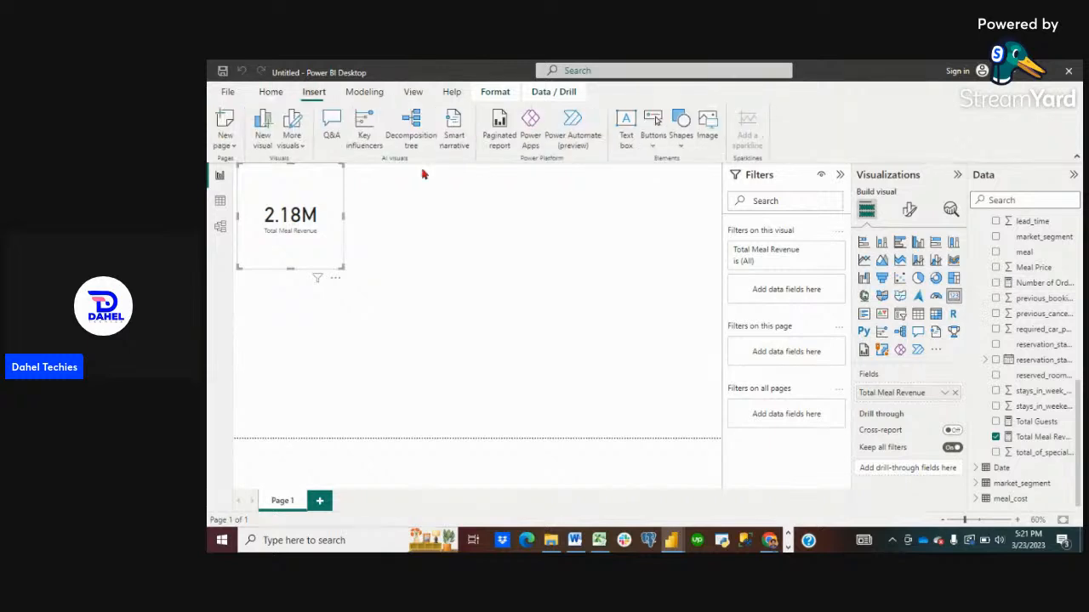
{"action": "left_click", "coordinate": [367, 93]}
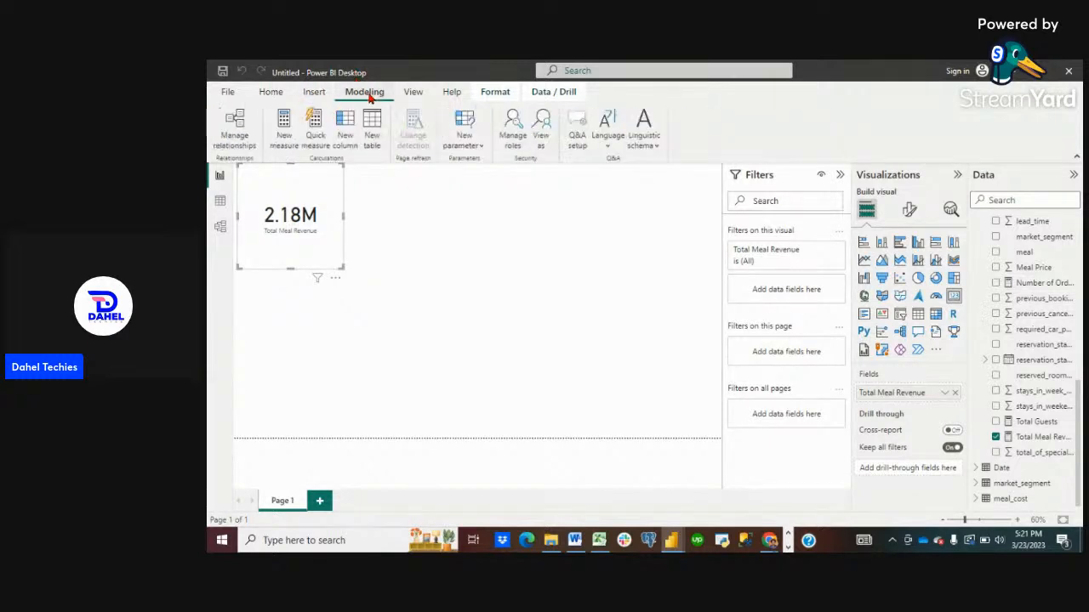
{"action": "left_click", "coordinate": [413, 94]}
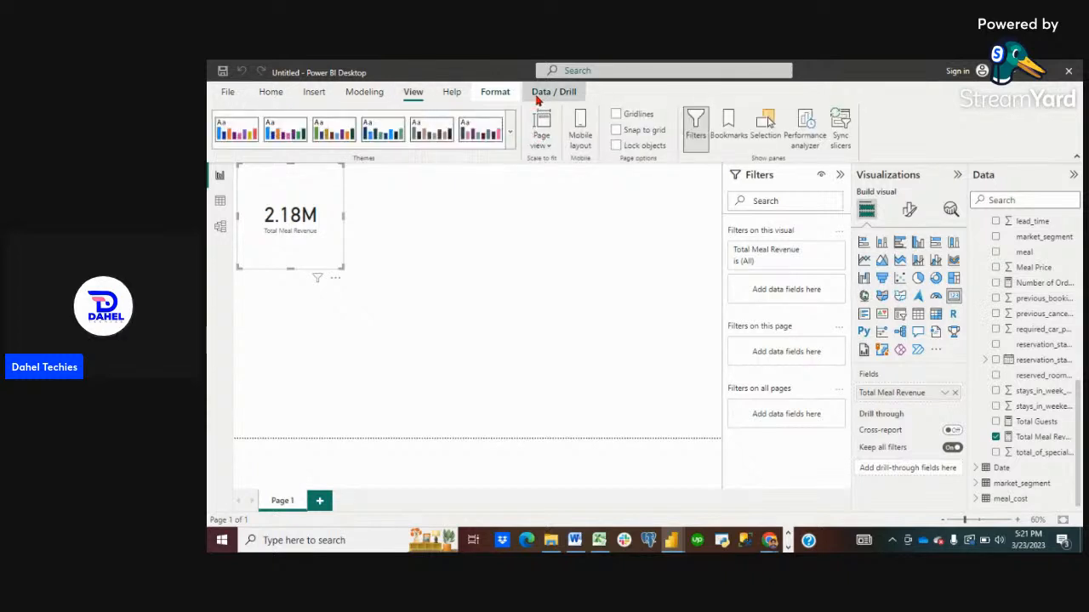
{"action": "left_click", "coordinate": [538, 95]}
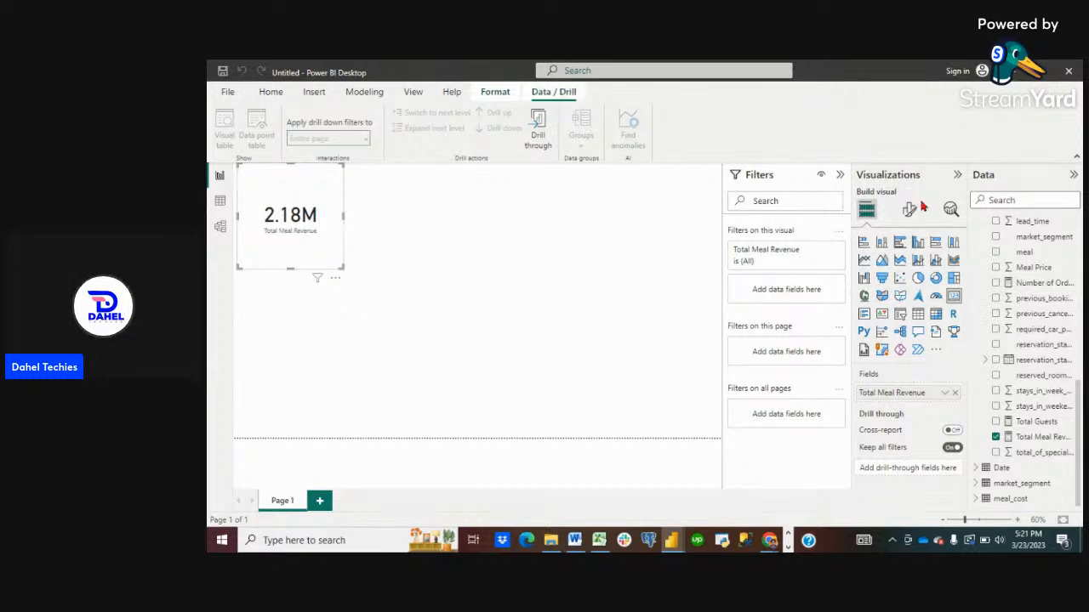
{"action": "right_click", "coordinate": [1043, 439]}
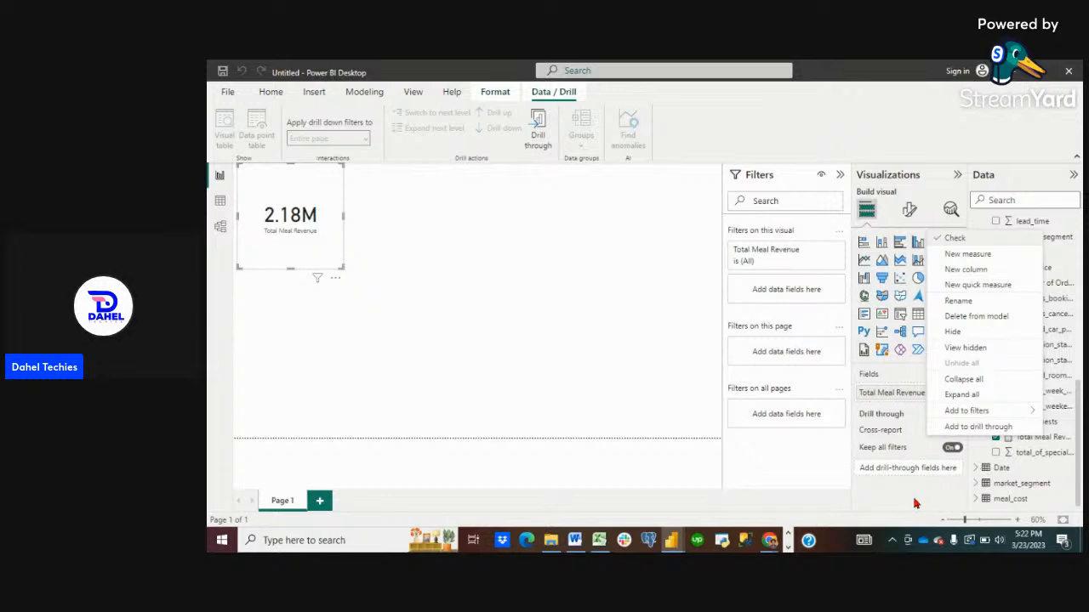
{"action": "left_click", "coordinate": [888, 295]}
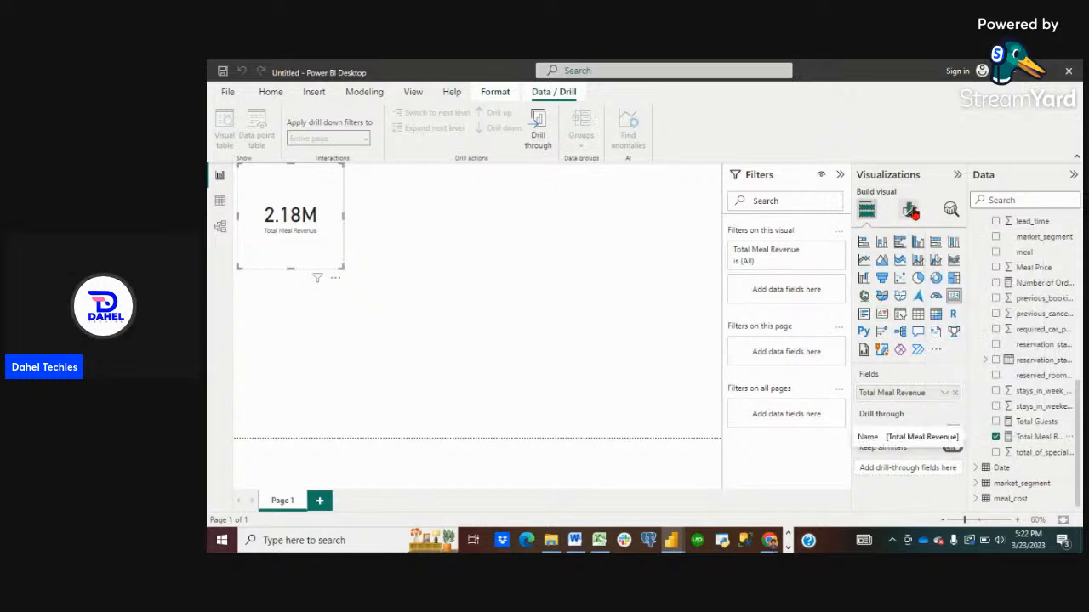
Review the Total Meal Revenue card's callout value and category label formatting settings.
{"action": "left_click", "coordinate": [911, 211]}
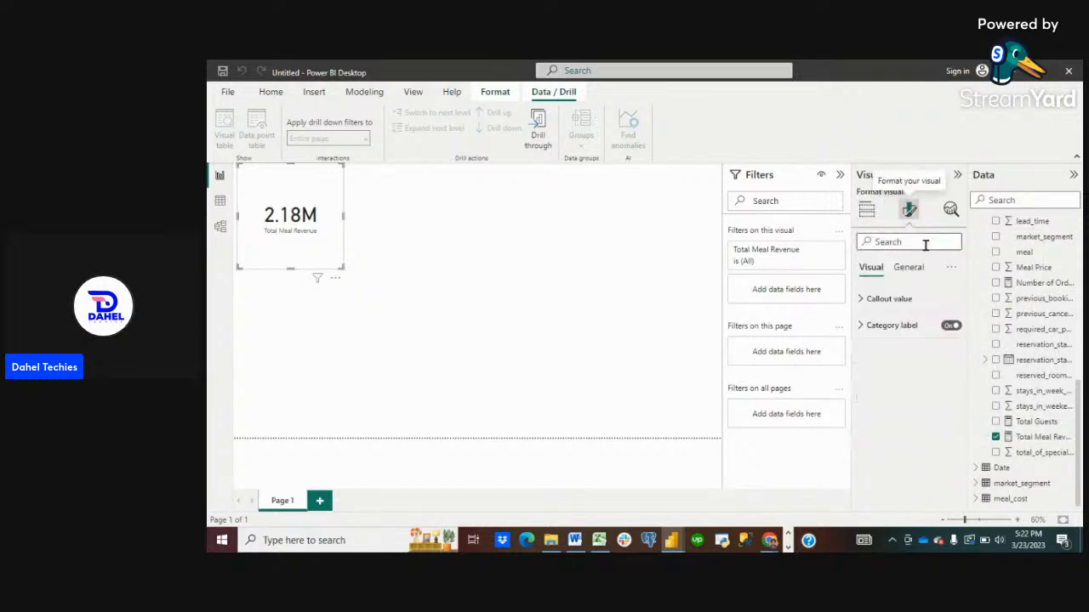
{"action": "left_click", "coordinate": [877, 299]}
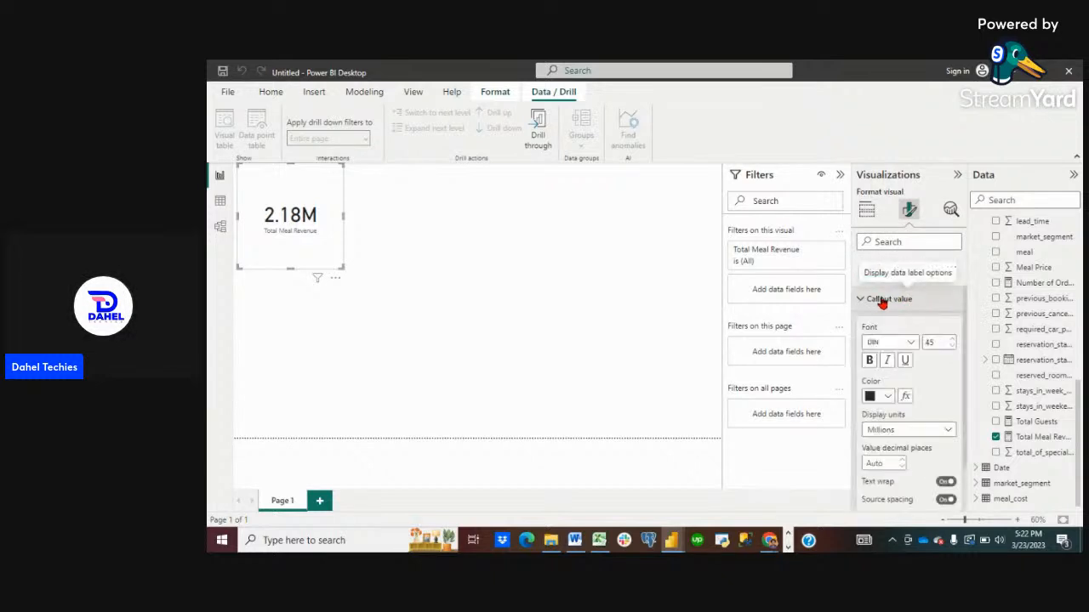
{"action": "scroll", "coordinate": [933, 361], "scroll_direction": "down", "scroll_amount": 1}
{"action": "scroll", "coordinate": [933, 362], "scroll_direction": "down", "scroll_amount": 1}
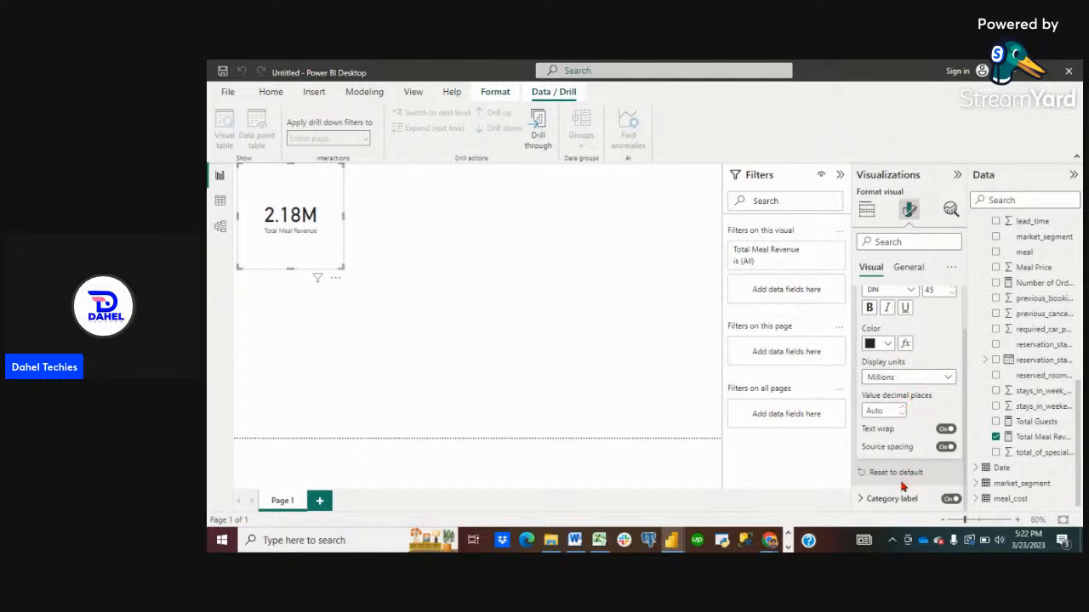
{"action": "scroll", "coordinate": [904, 484], "scroll_direction": "up", "scroll_amount": 1}
{"action": "scroll", "coordinate": [902, 486], "scroll_direction": "down", "scroll_amount": 1}
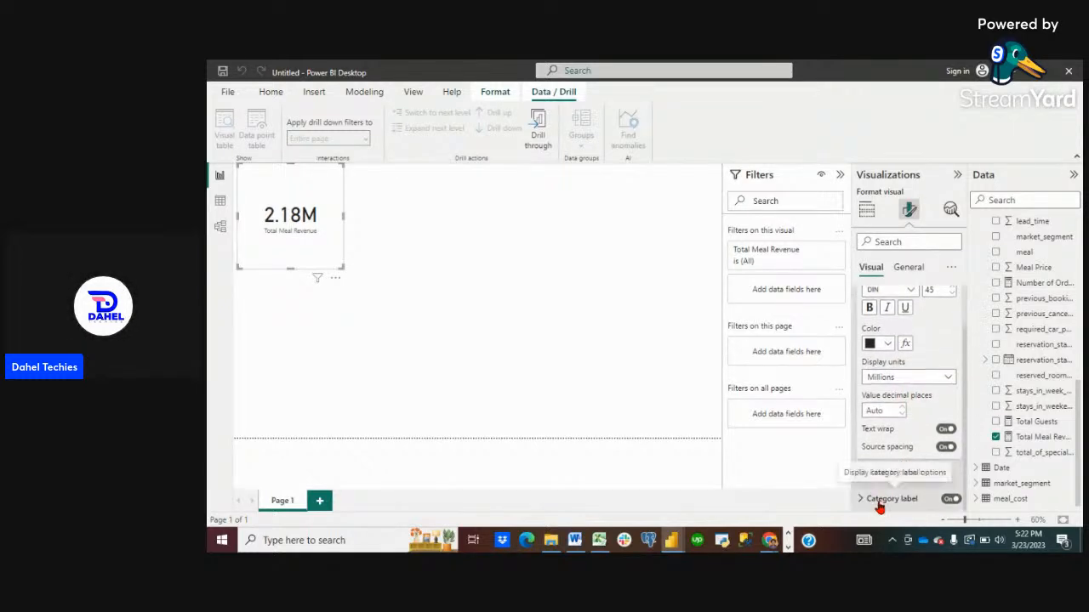
{"action": "left_click", "coordinate": [879, 503]}
{"action": "scroll", "coordinate": [889, 480], "scroll_direction": "down", "scroll_amount": 2}
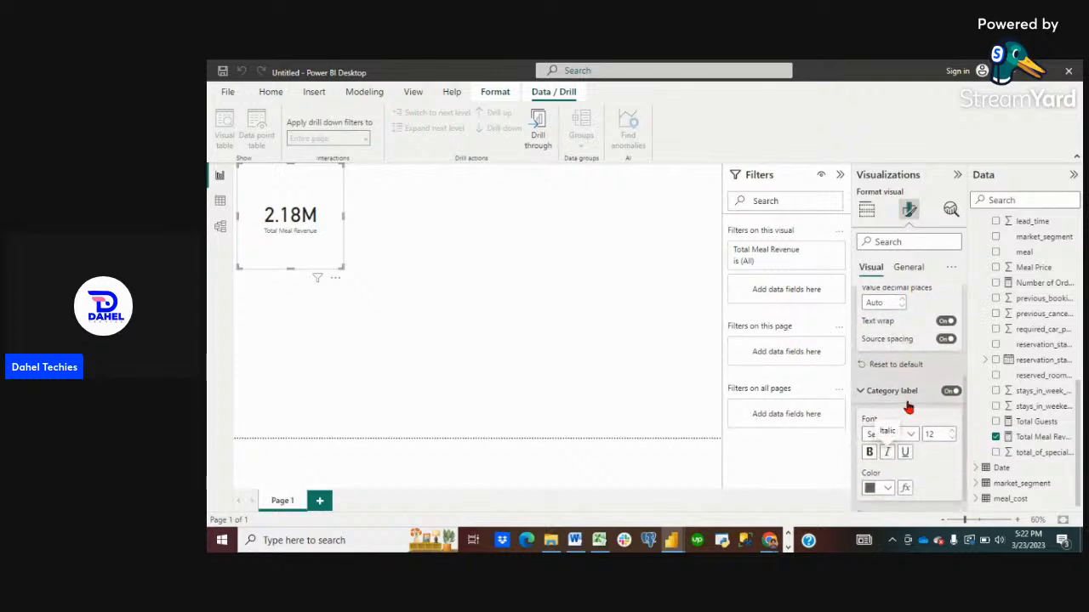
{"action": "scroll", "coordinate": [907, 408], "scroll_direction": "up", "scroll_amount": 3}
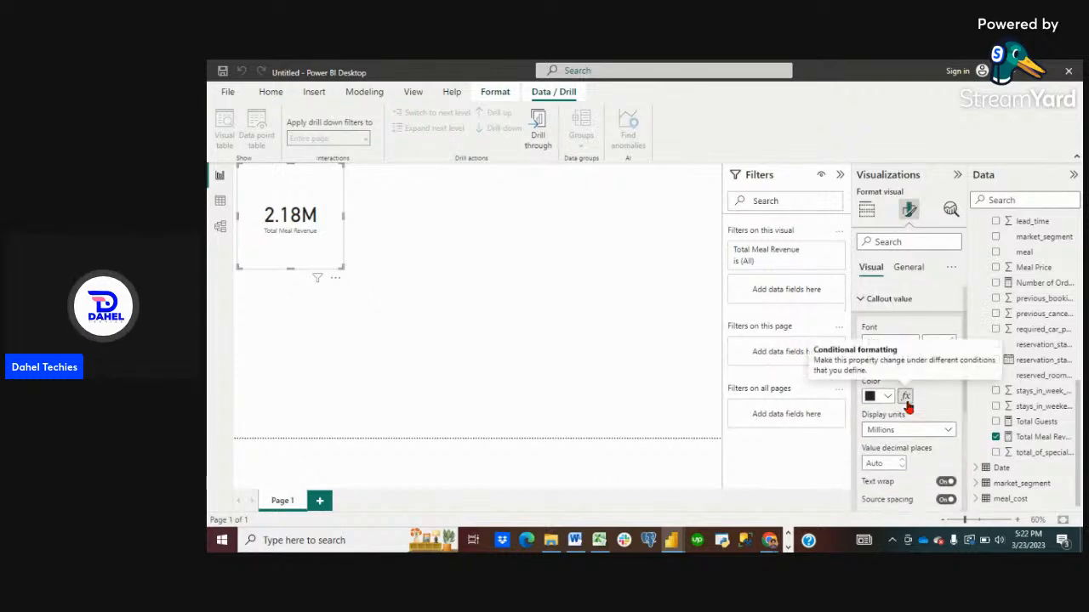
Review the Total Meal Revenue card's general size, position, padding and advanced option properties.
{"action": "left_click", "coordinate": [895, 269]}
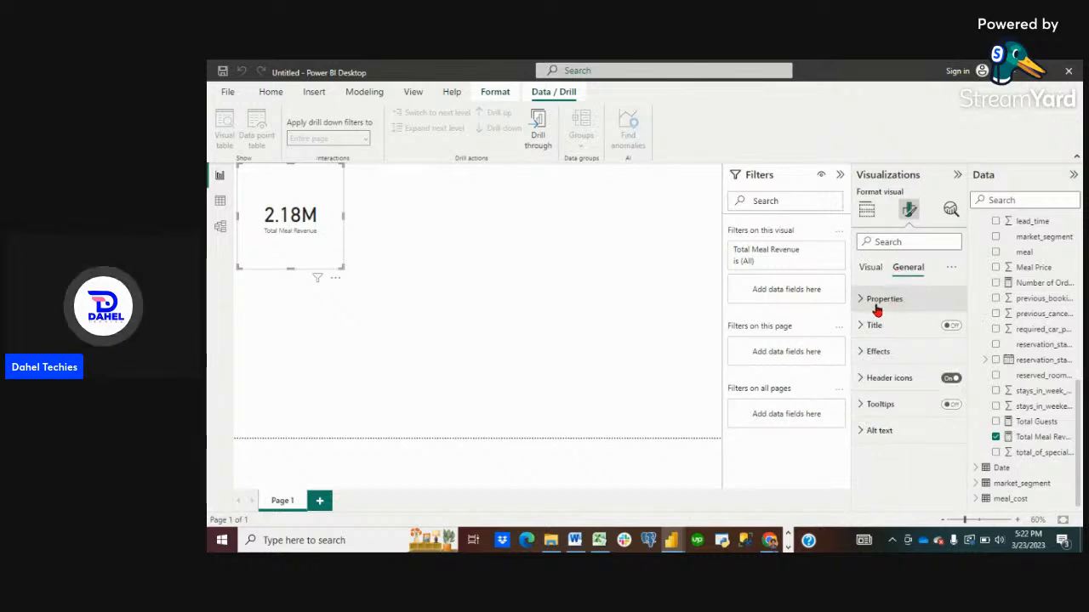
{"action": "left_click", "coordinate": [876, 300]}
{"action": "scroll", "coordinate": [924, 322], "scroll_direction": "down", "scroll_amount": 1}
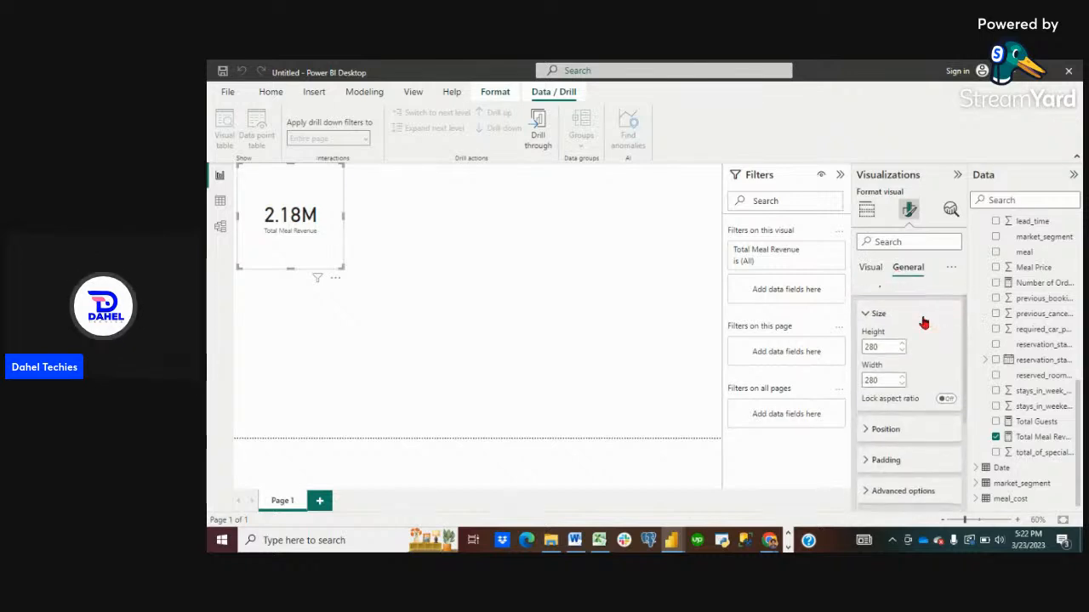
{"action": "scroll", "coordinate": [924, 321], "scroll_direction": "down", "scroll_amount": 3}
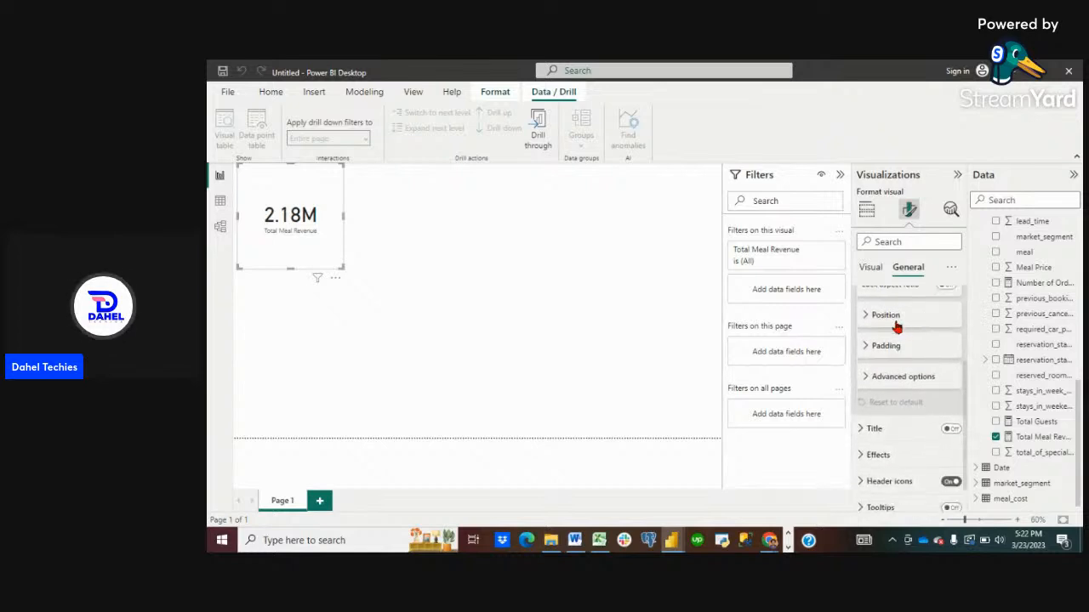
{"action": "left_click", "coordinate": [889, 317]}
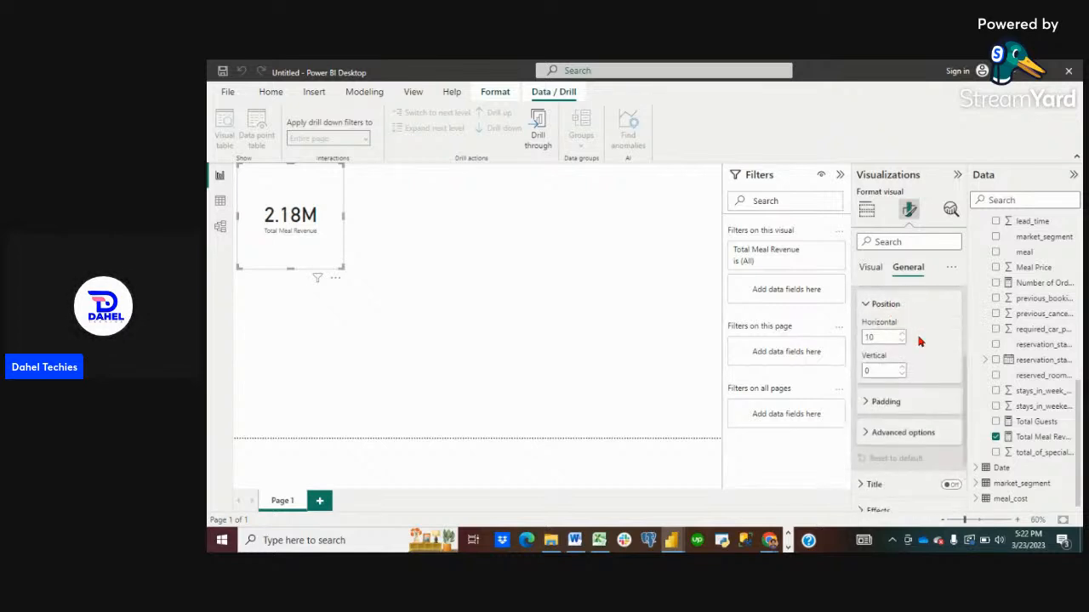
{"action": "scroll", "coordinate": [914, 342], "scroll_direction": "down", "scroll_amount": 3}
{"action": "left_click", "coordinate": [886, 332]}
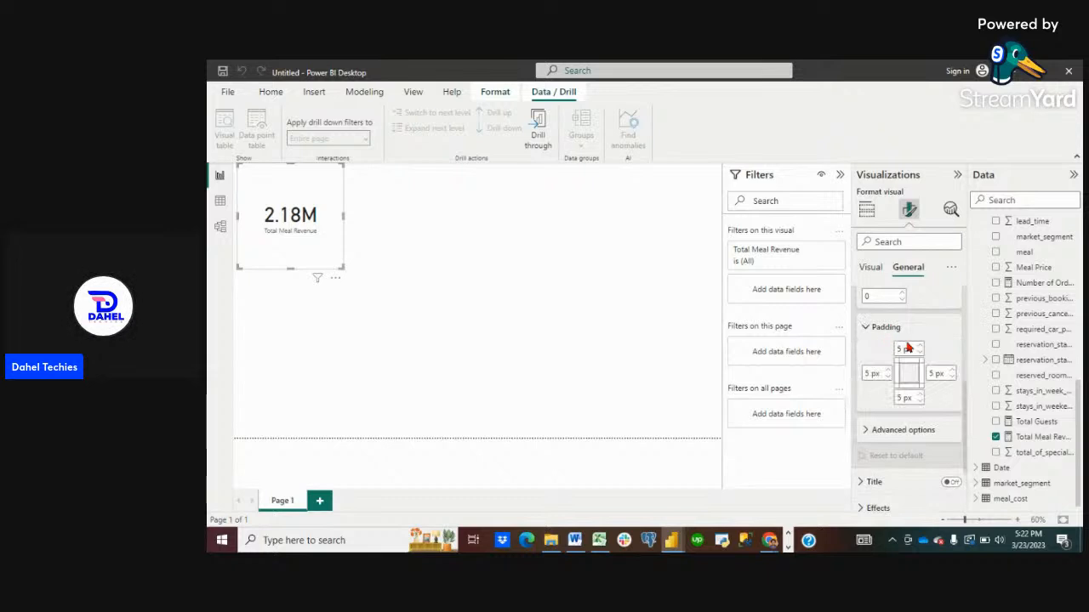
{"action": "scroll", "coordinate": [918, 365], "scroll_direction": "down", "scroll_amount": 1}
{"action": "left_click", "coordinate": [910, 378]}
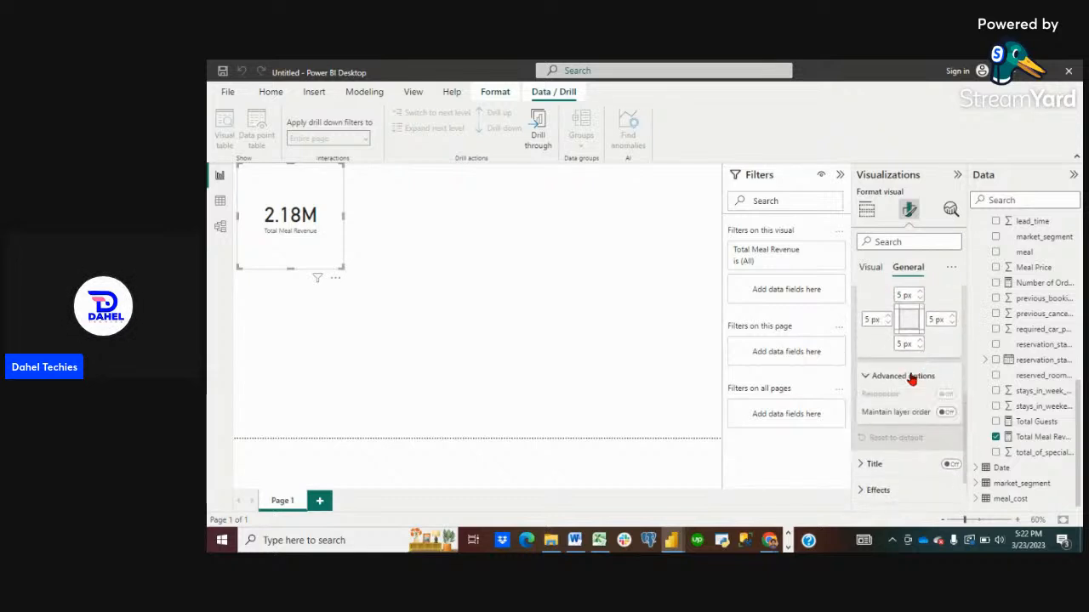
Review the Total Meal Revenue card's title and header icon settings.
{"action": "scroll", "coordinate": [893, 387], "scroll_direction": "down", "scroll_amount": 1}
{"action": "left_click", "coordinate": [875, 394]}
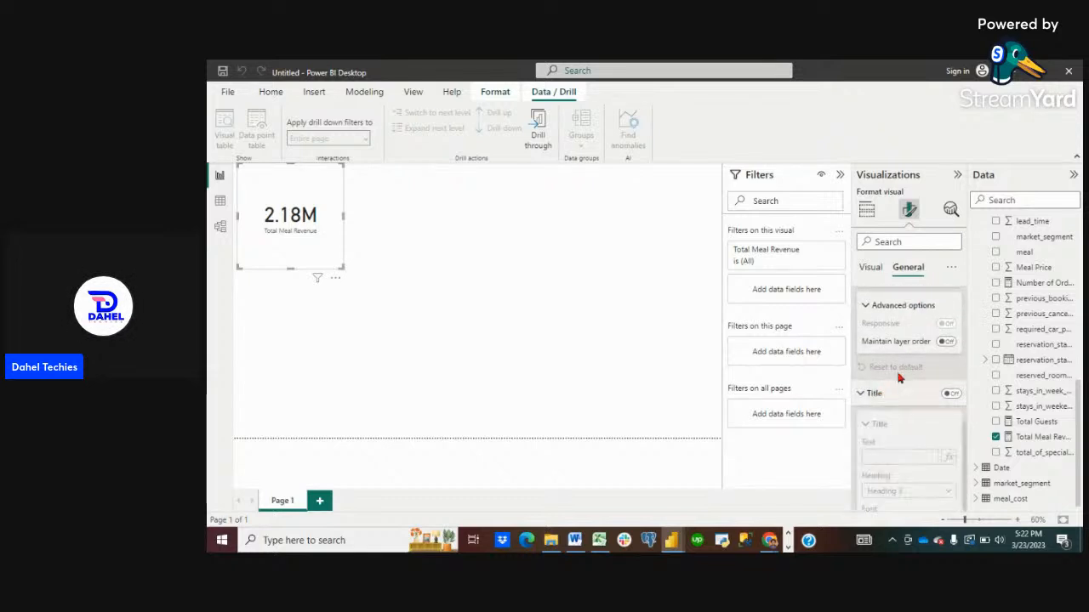
{"action": "scroll", "coordinate": [893, 383], "scroll_direction": "down", "scroll_amount": 3}
{"action": "scroll", "coordinate": [899, 378], "scroll_direction": "down", "scroll_amount": 2}
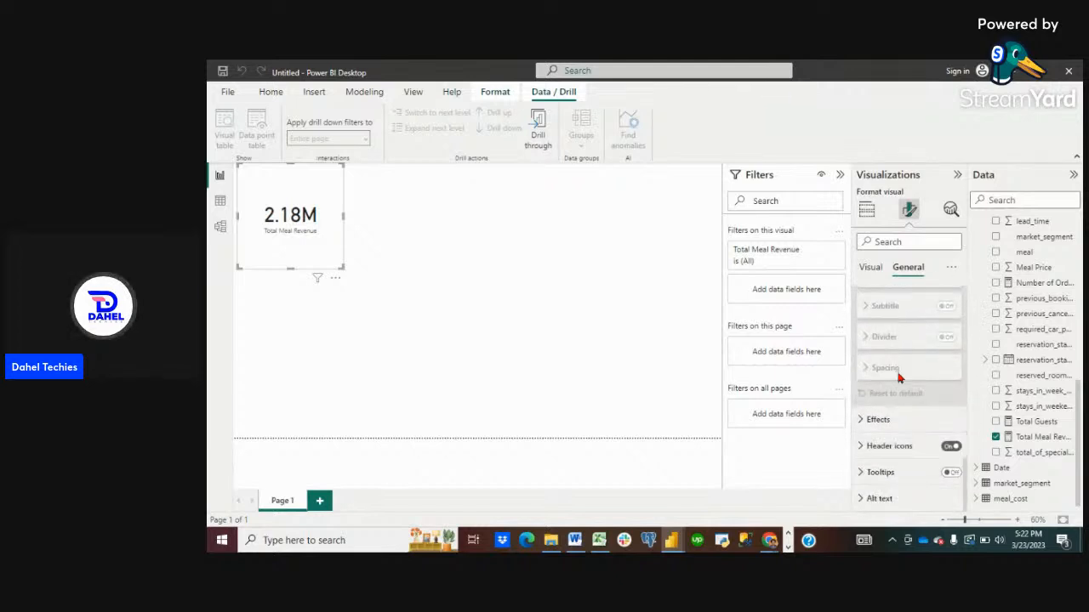
{"action": "left_click", "coordinate": [884, 447]}
{"action": "scroll", "coordinate": [893, 426], "scroll_direction": "down", "scroll_amount": 5}
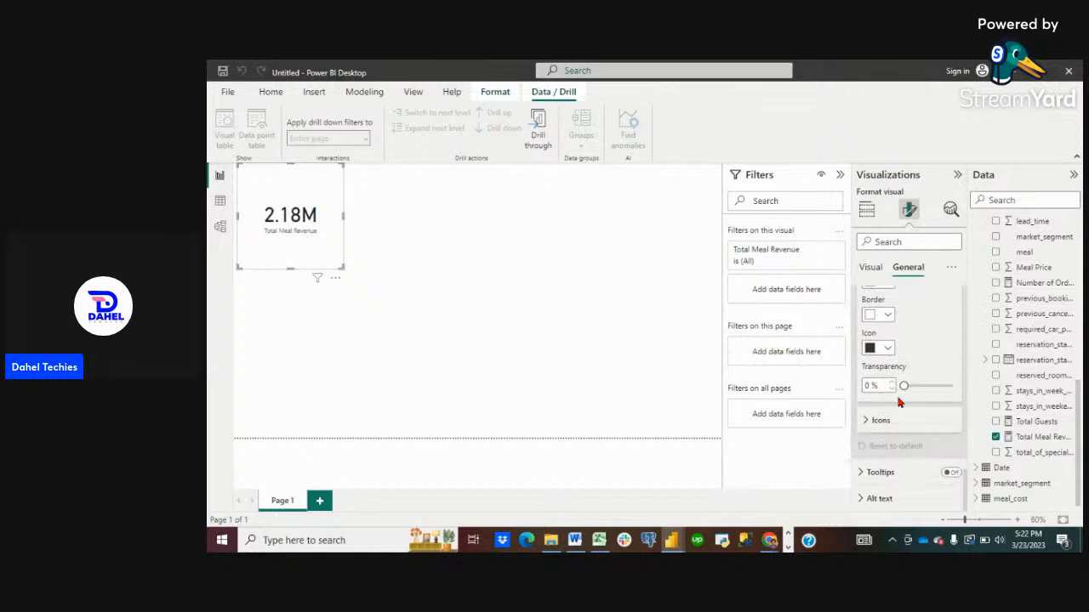
{"action": "scroll", "coordinate": [899, 402], "scroll_direction": "up", "scroll_amount": 10}
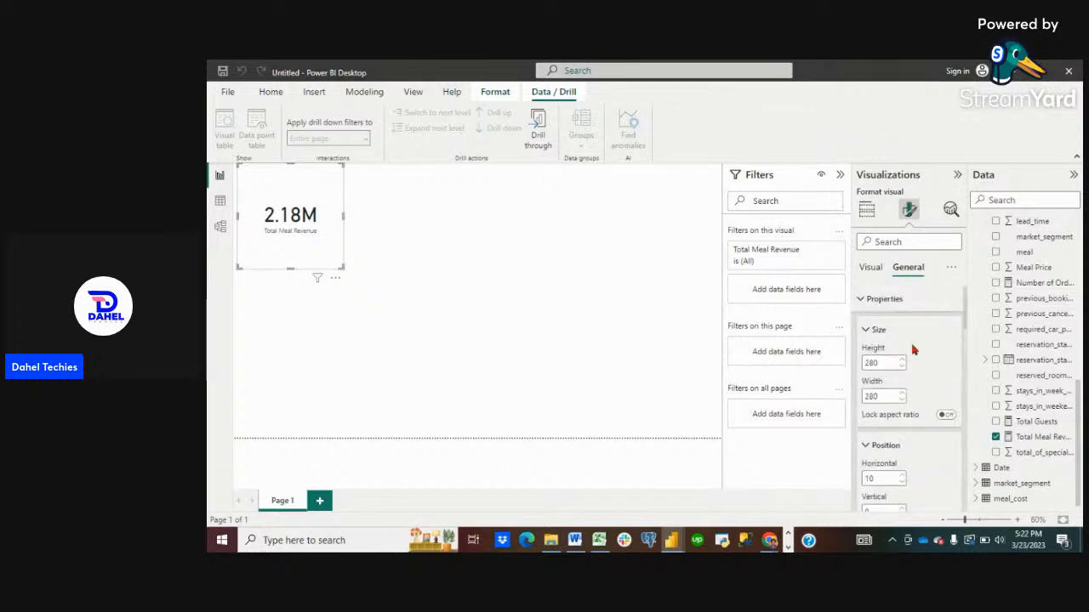
{"action": "left_click", "coordinate": [860, 299]}
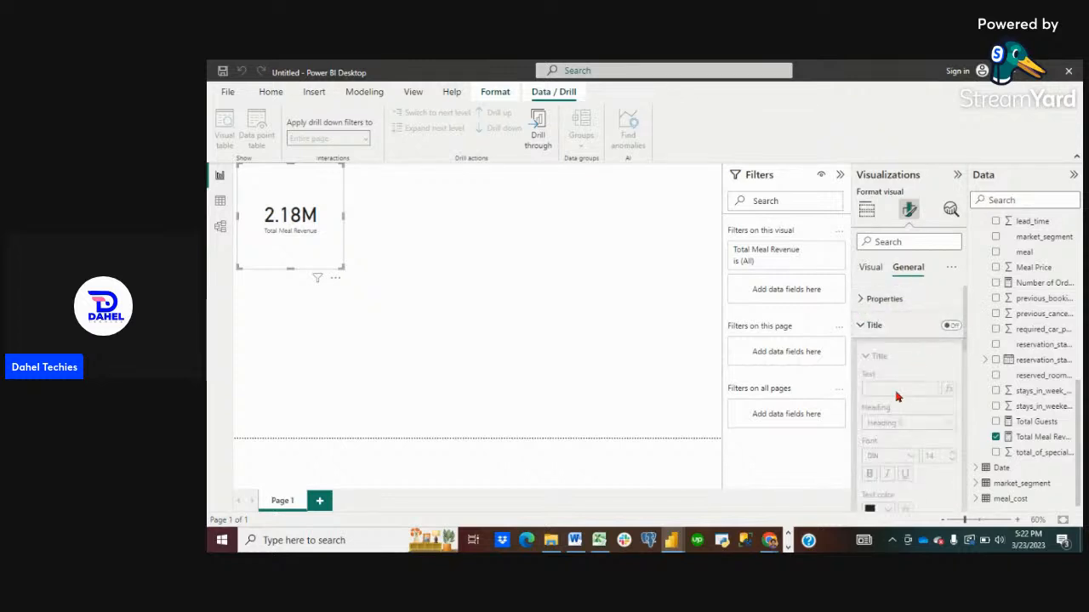
{"action": "scroll", "coordinate": [897, 395], "scroll_direction": "down", "scroll_amount": 3}
{"action": "scroll", "coordinate": [897, 396], "scroll_direction": "down", "scroll_amount": 5}
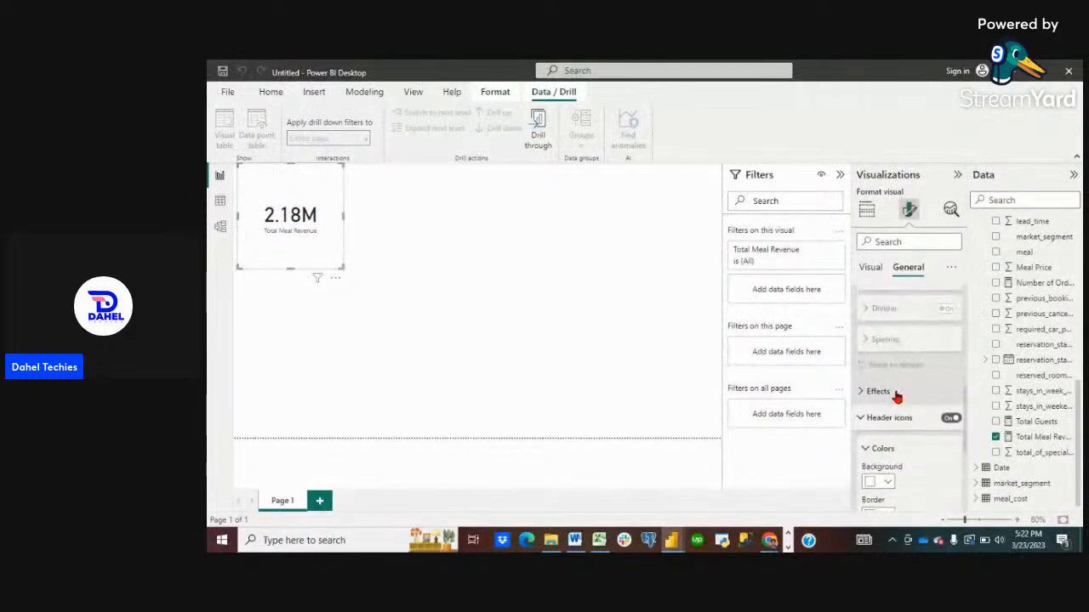
{"action": "scroll", "coordinate": [929, 407], "scroll_direction": "down", "scroll_amount": 2}
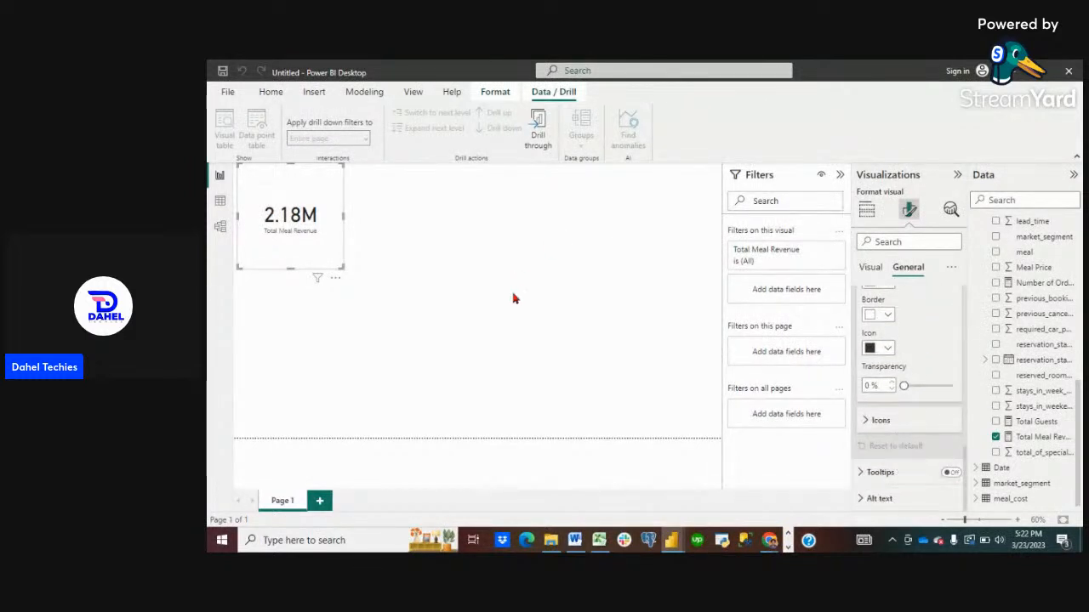
Add a new card visual below the Total Meal Revenue card and fill it with the Total Guests measure.
{"action": "left_click", "coordinate": [532, 295]}
{"action": "left_click", "coordinate": [862, 214]}
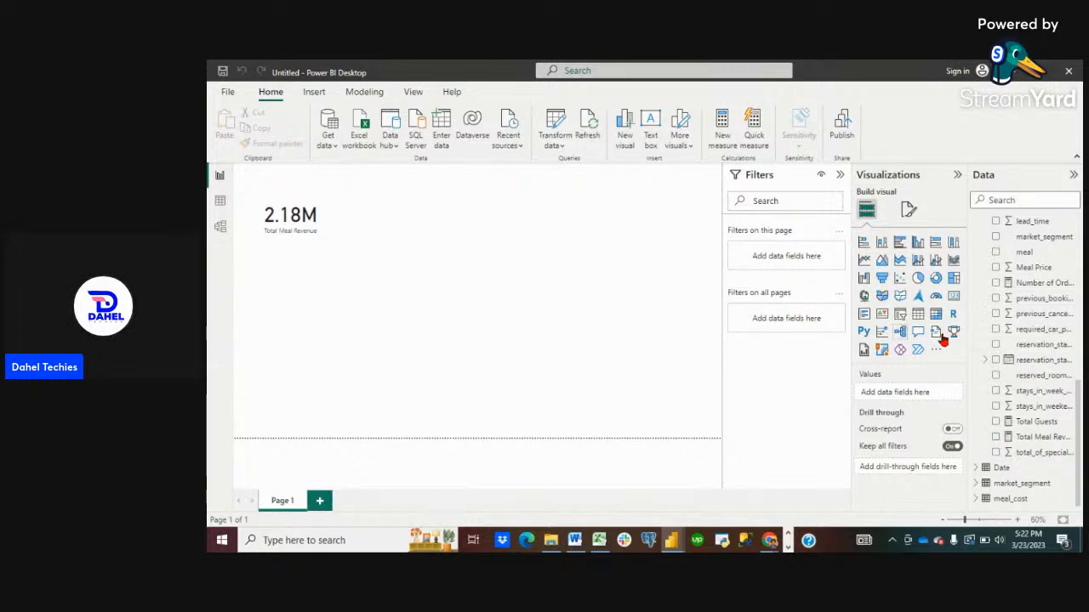
{"action": "left_click", "coordinate": [953, 333]}
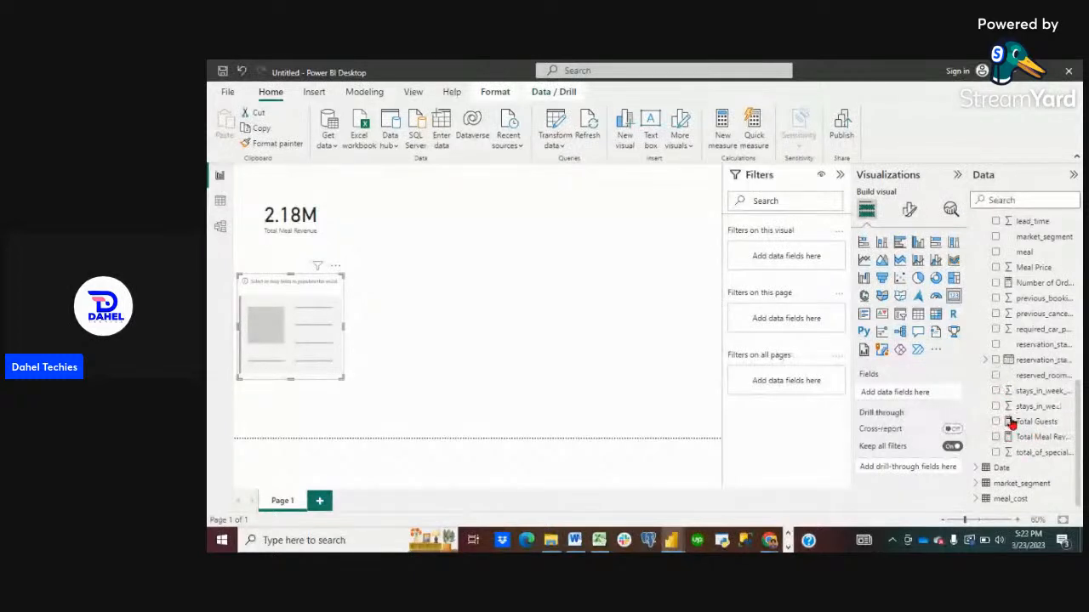
{"action": "left_click", "coordinate": [996, 422]}
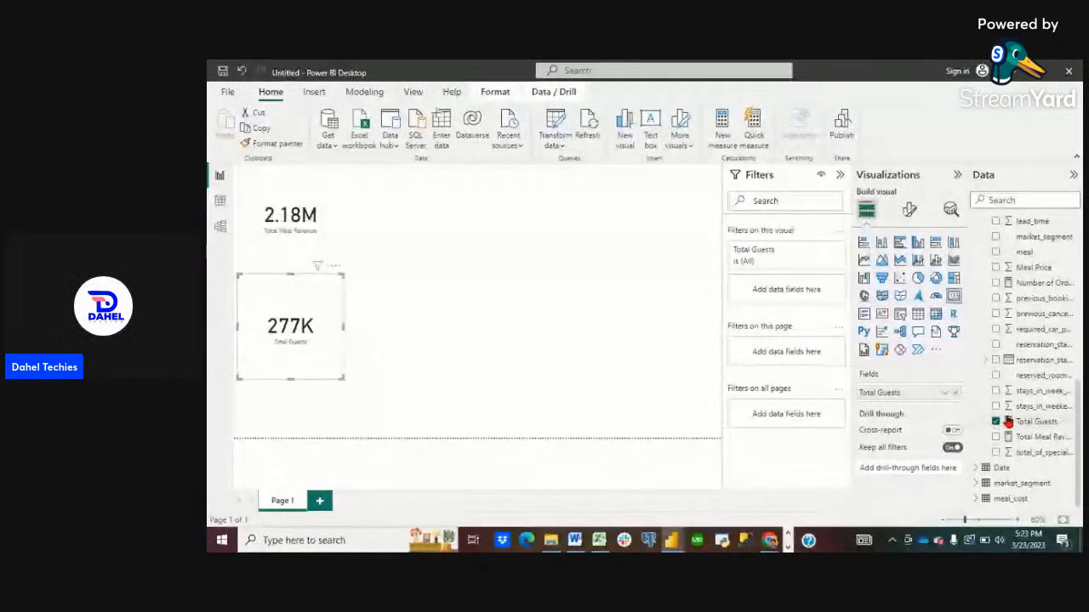
Add another card visual below the Total Guests card and fill it with the Number of Orders measure.
{"action": "scroll", "coordinate": [1023, 451], "scroll_direction": "up", "scroll_amount": 1}
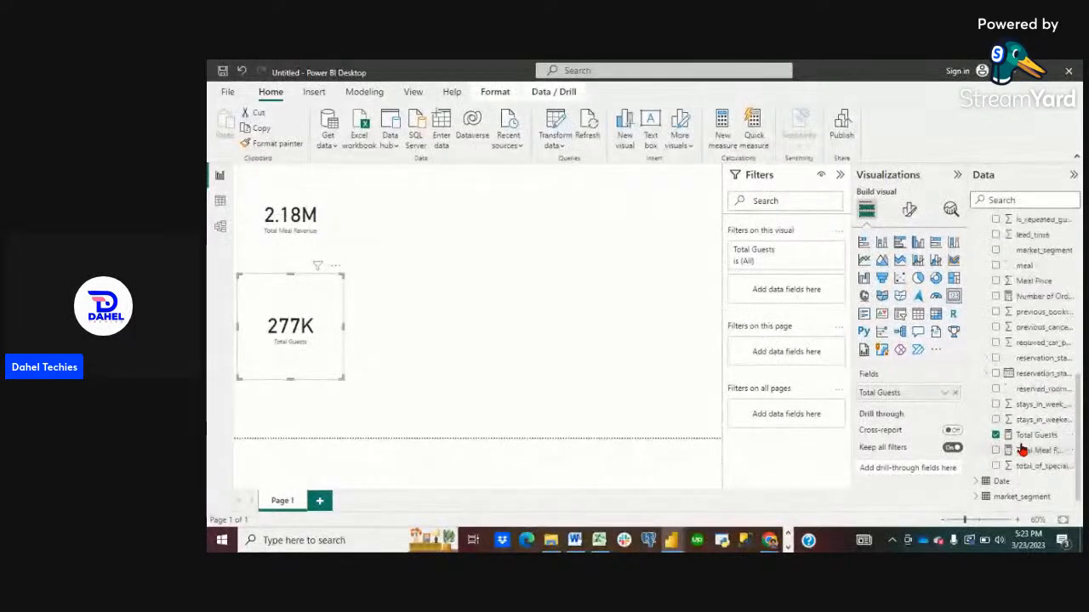
{"action": "scroll", "coordinate": [1023, 451], "scroll_direction": "down", "scroll_amount": 1}
{"action": "scroll", "coordinate": [1023, 451], "scroll_direction": "up", "scroll_amount": 2}
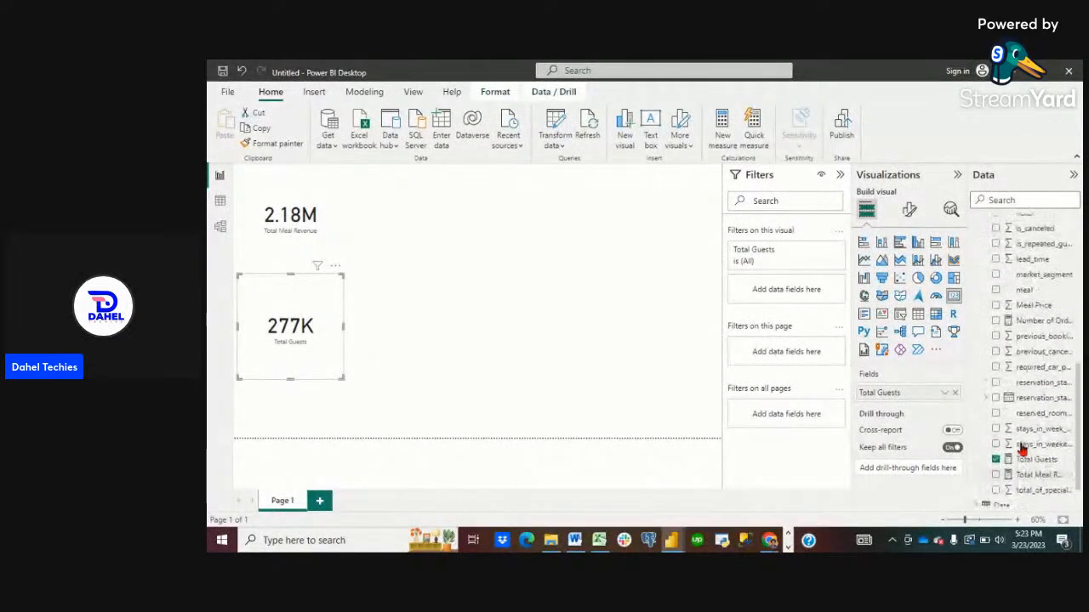
{"action": "scroll", "coordinate": [1023, 451], "scroll_direction": "up", "scroll_amount": 2}
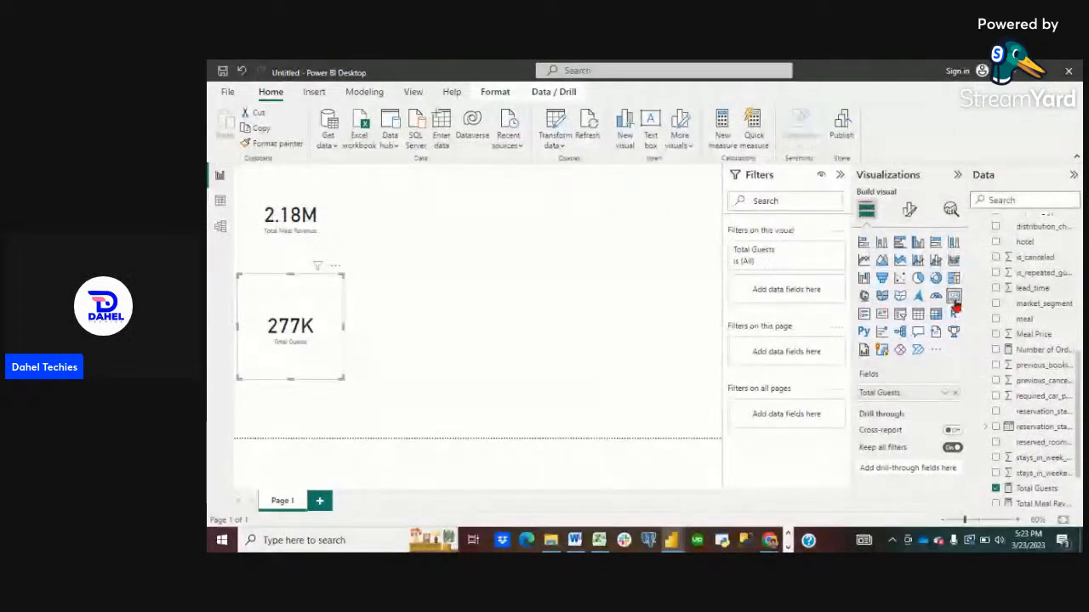
{"action": "left_click", "coordinate": [593, 326]}
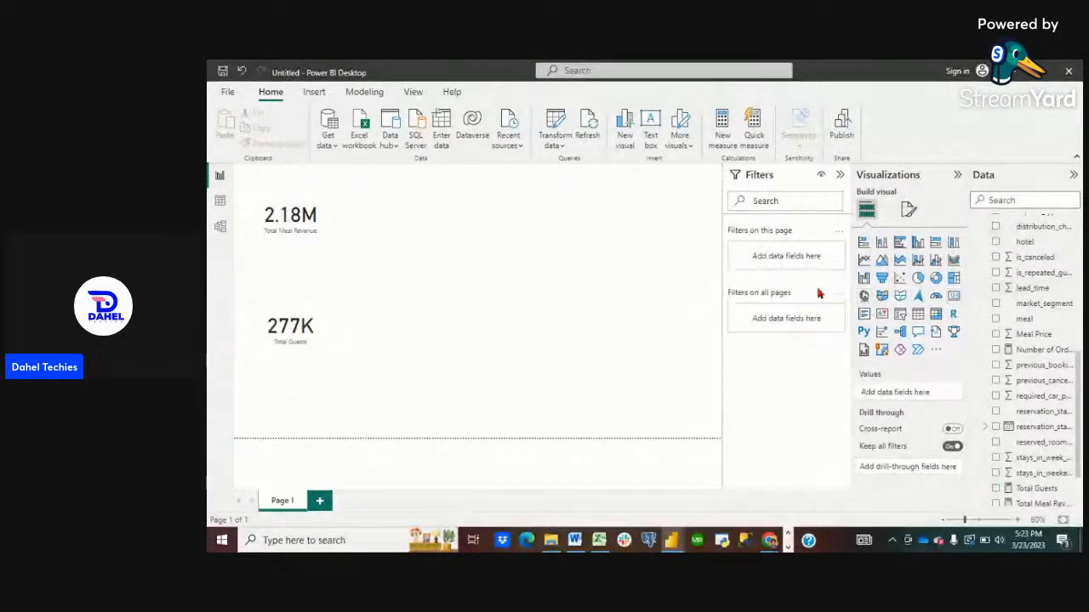
{"action": "left_click", "coordinate": [954, 303]}
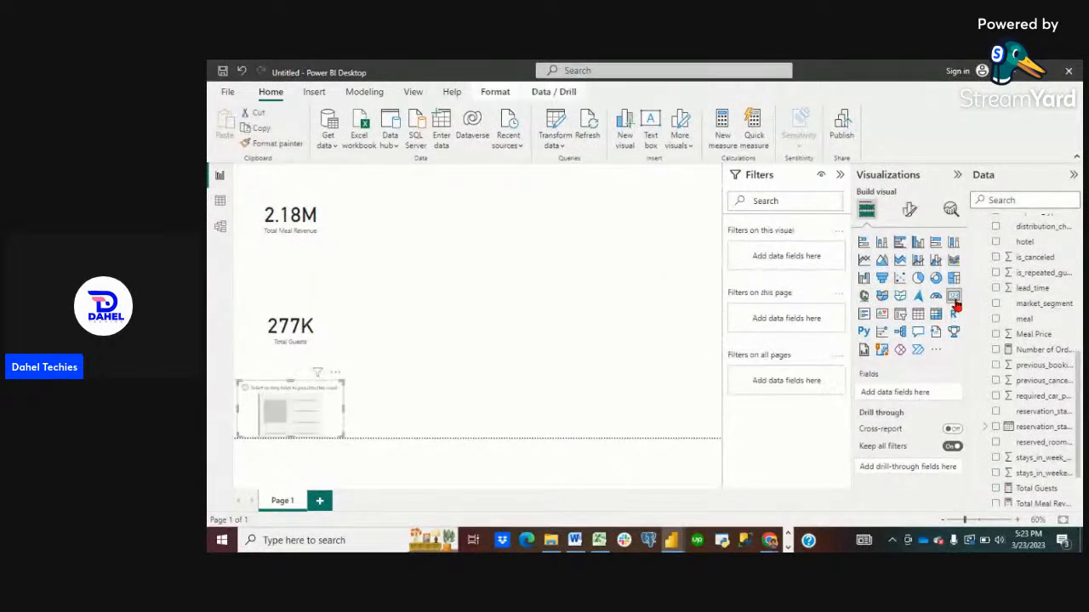
{"action": "left_click", "coordinate": [996, 350]}
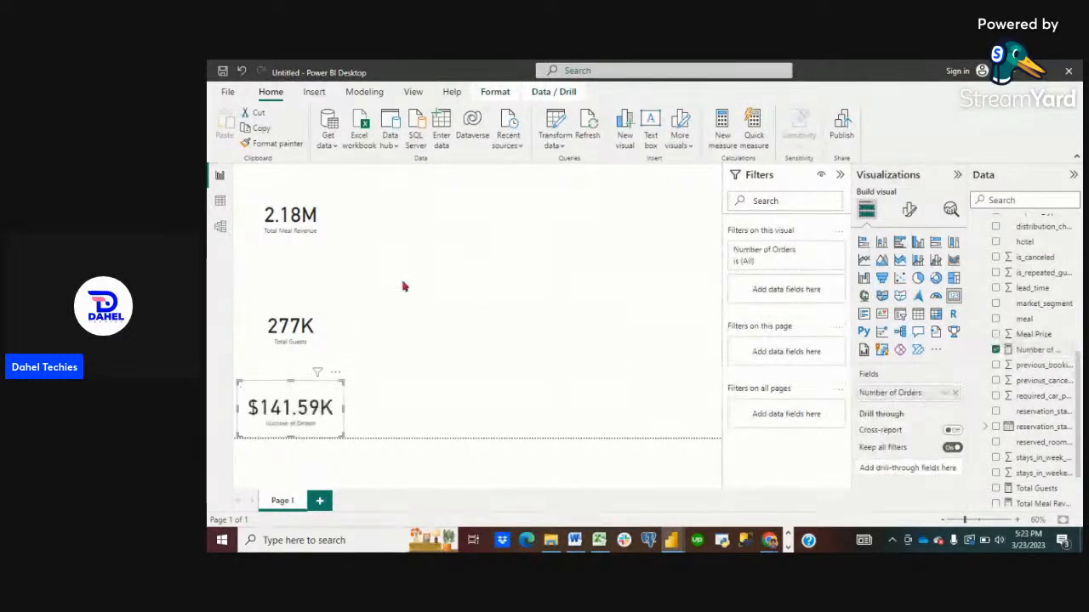
Reduce the height of the Total Guests card so a gap separates it from the Number of Orders card.
{"action": "left_click", "coordinate": [291, 371]}
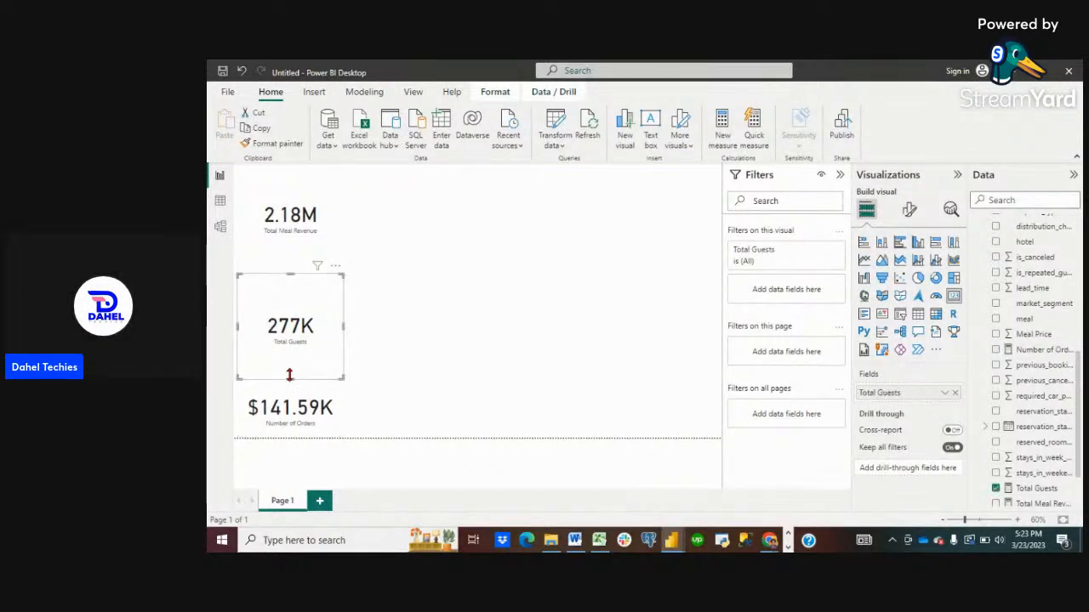
{"action": "left_click_drag", "start_coordinate": [289, 379], "coordinate": [289, 344]}
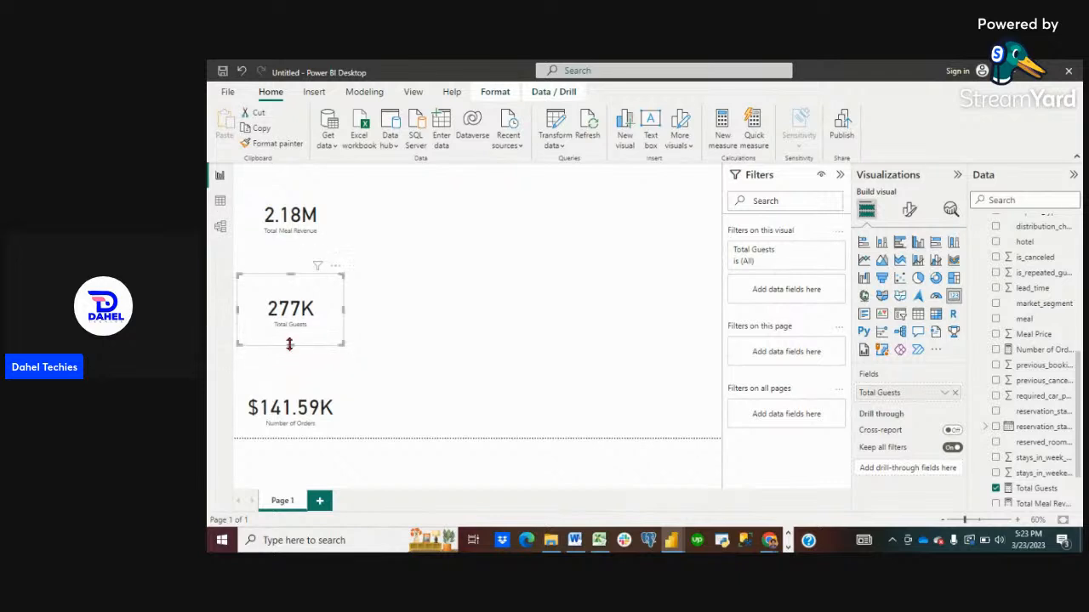
{"action": "left_click", "coordinate": [423, 360]}
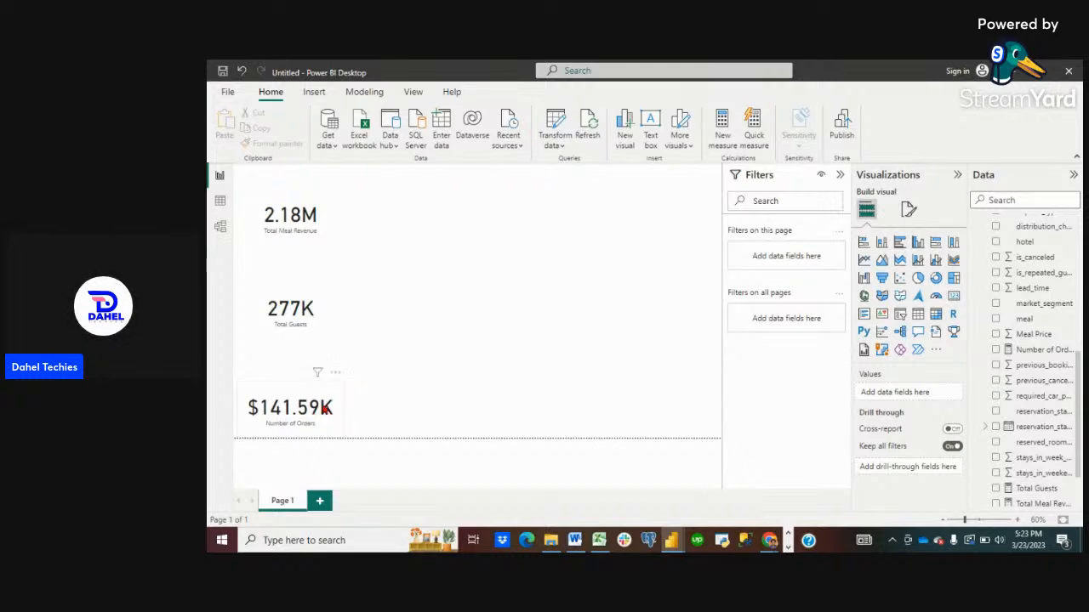
Check which visual formatting options are available for the Number of Orders card.
{"action": "left_click", "coordinate": [325, 409]}
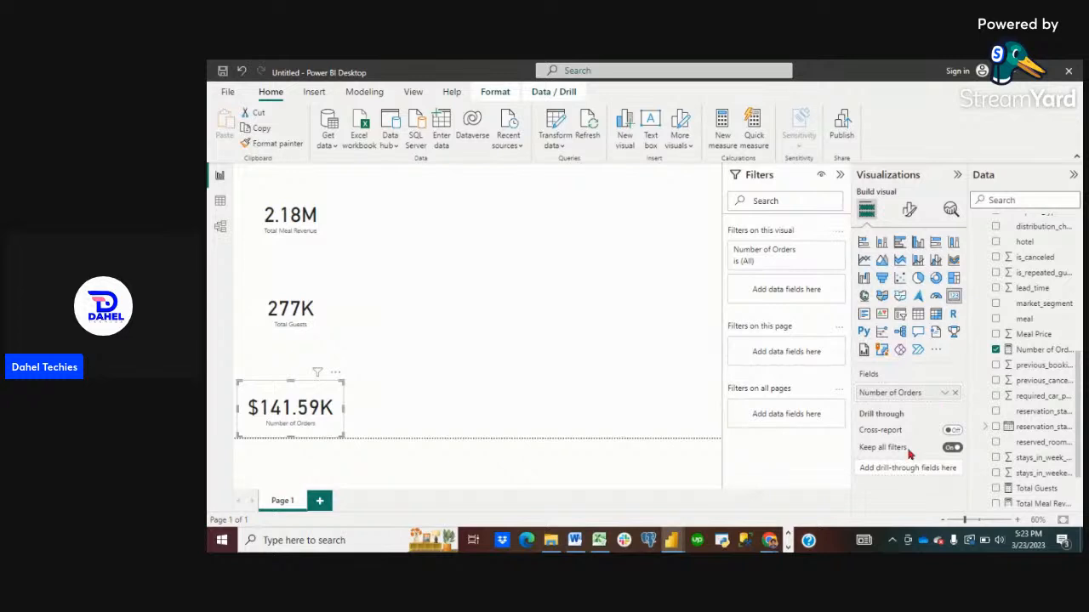
{"action": "mouse_move", "coordinate": [909, 455]}
{"action": "left_click", "coordinate": [906, 211]}
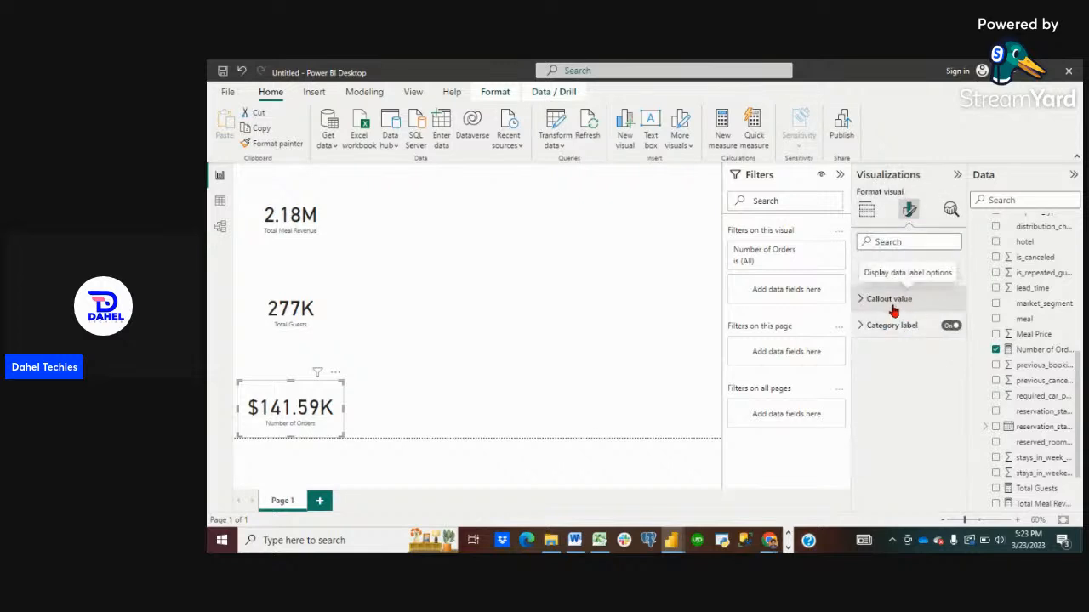
{"action": "left_click", "coordinate": [499, 246]}
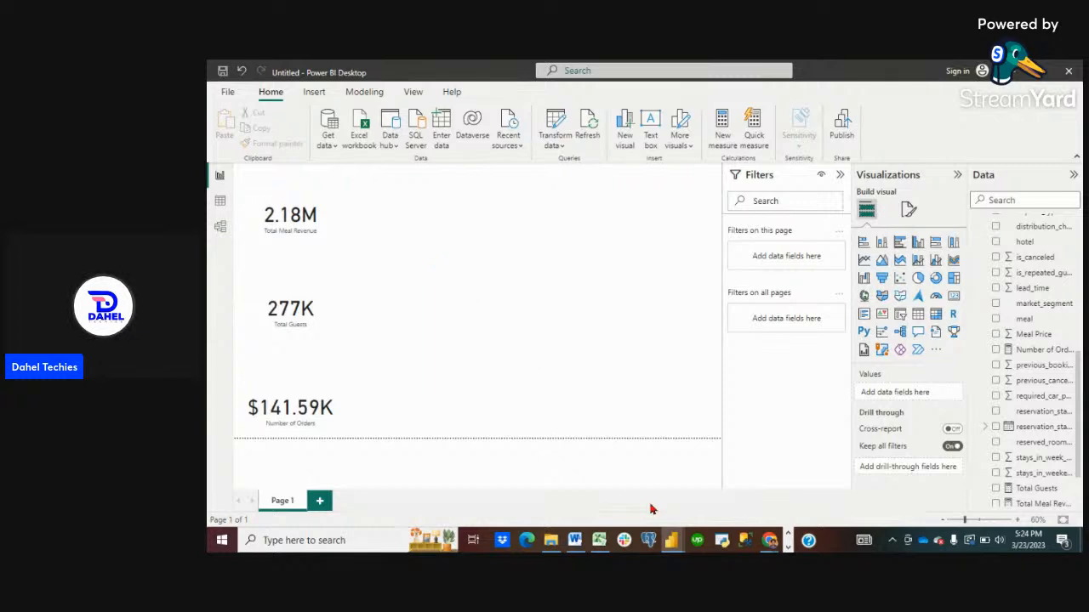
Add a new blank page to the report.
{"action": "mouse_move", "coordinate": [669, 545]}
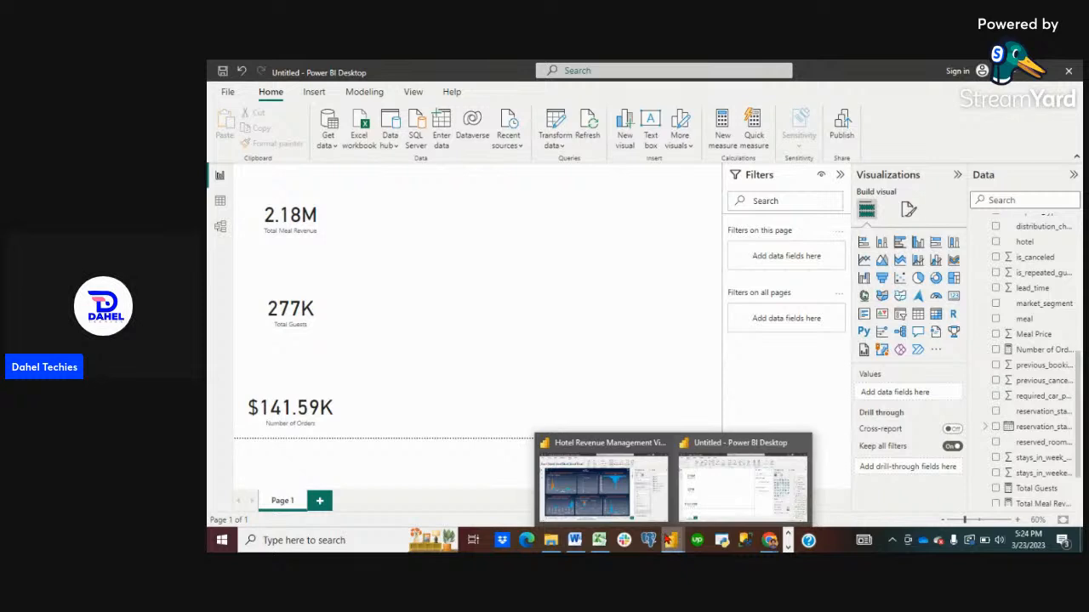
{"action": "left_click", "coordinate": [320, 502]}
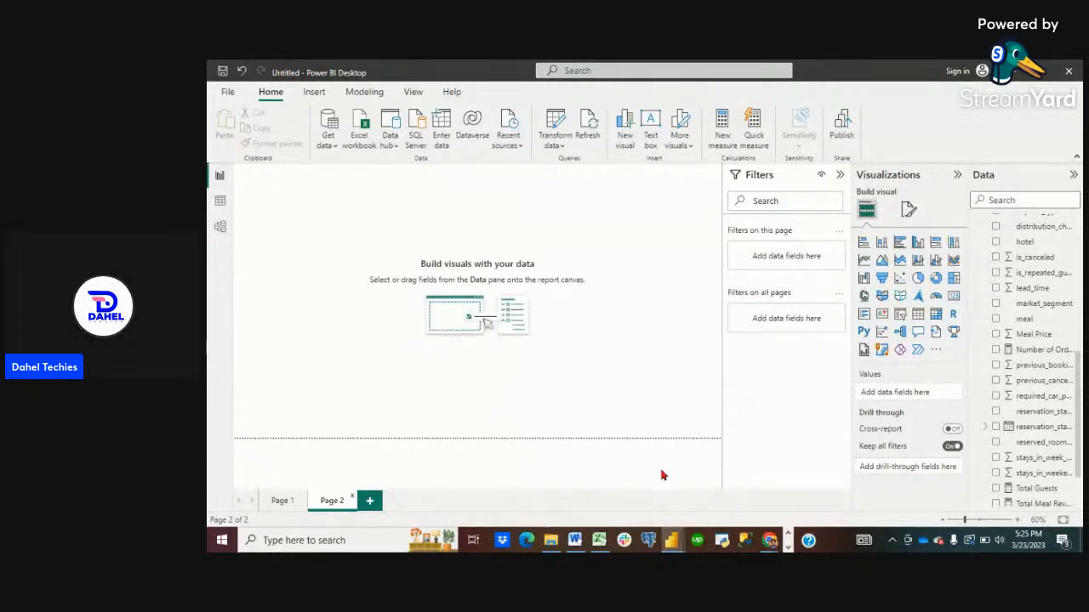
Switch to the Hotel Revenue Management Visual Task 2 report and go from its Navigation Page to the Summary page.
{"action": "left_click", "coordinate": [603, 487]}
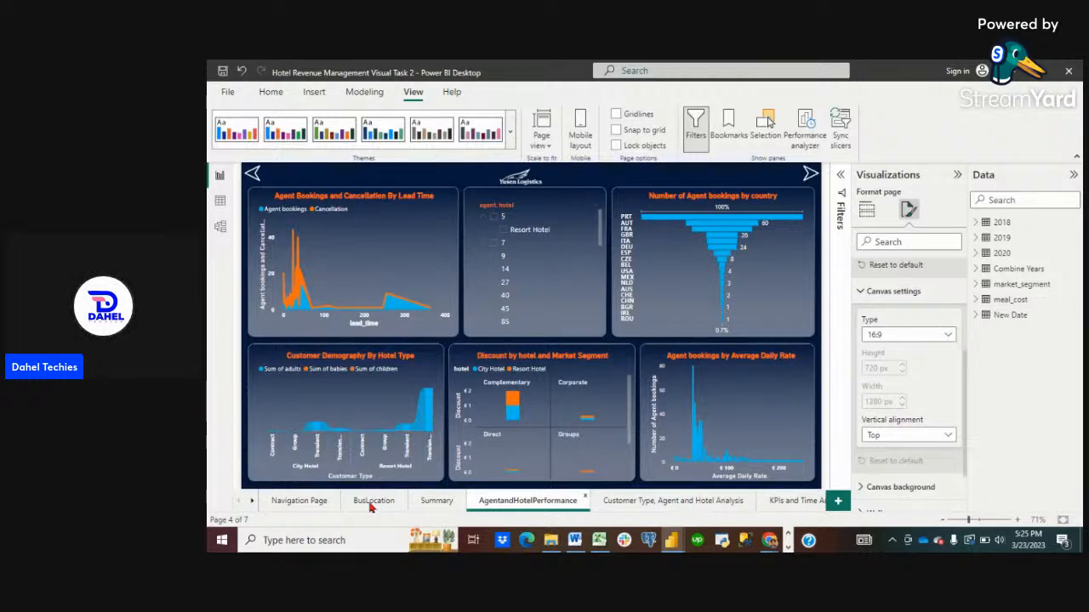
{"action": "left_click", "coordinate": [277, 503]}
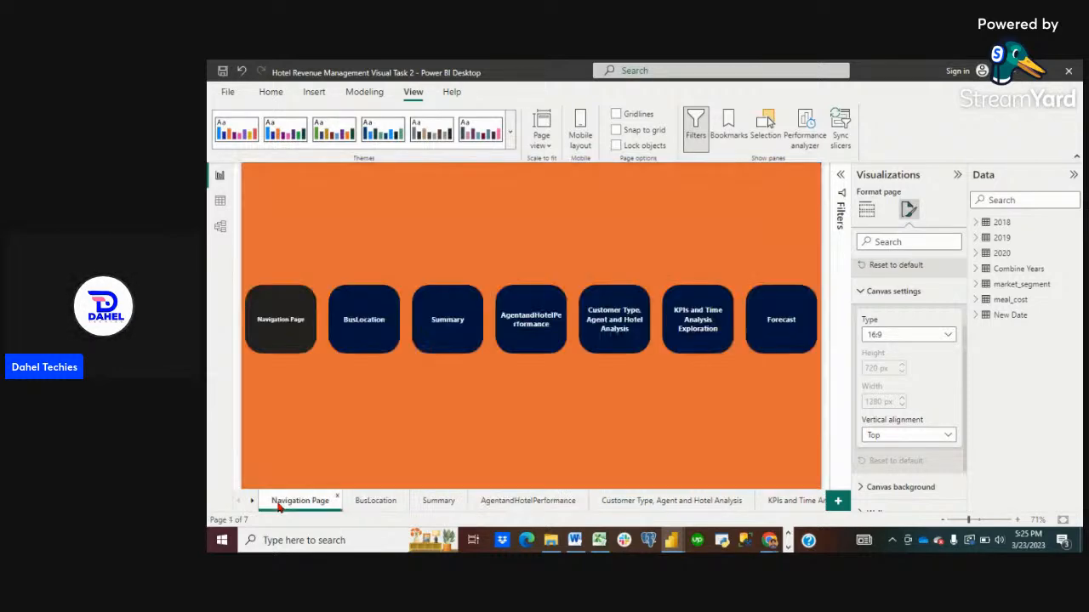
{"action": "left_click", "coordinate": [430, 317]}
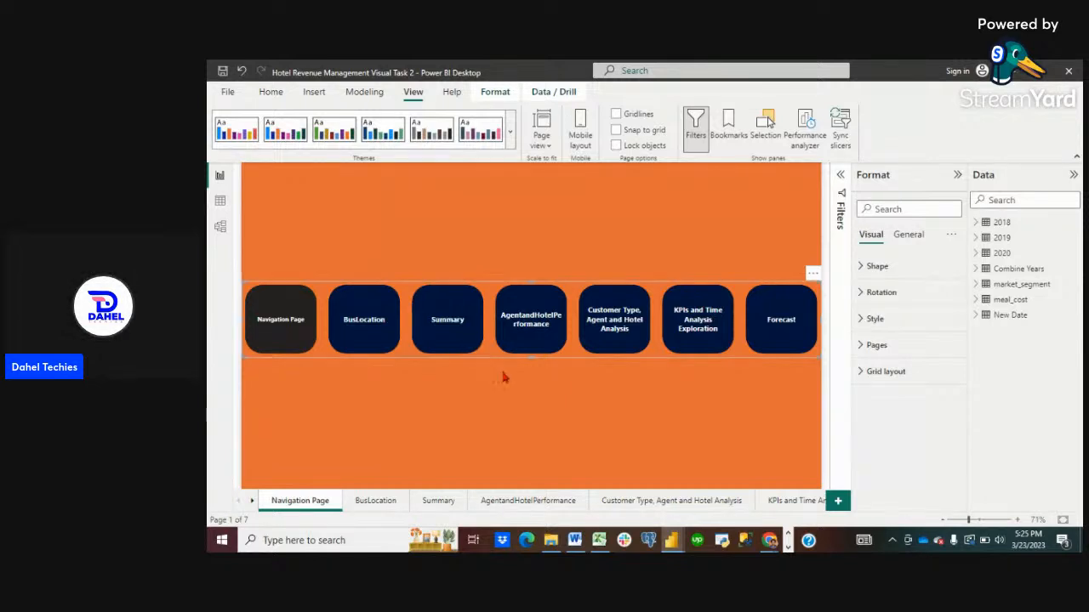
{"action": "left_click", "coordinate": [455, 323]}
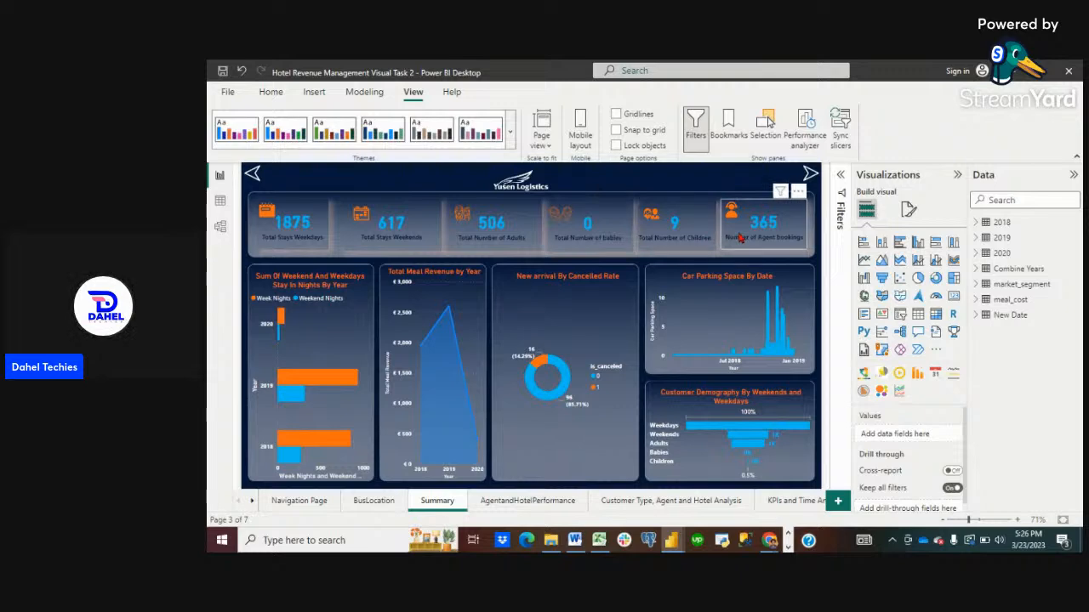
Open the AgentandHotelPerformance page and examine the fields used by the Agent Bookings and Cancellation By Lead Time chart.
{"action": "left_click", "coordinate": [534, 502]}
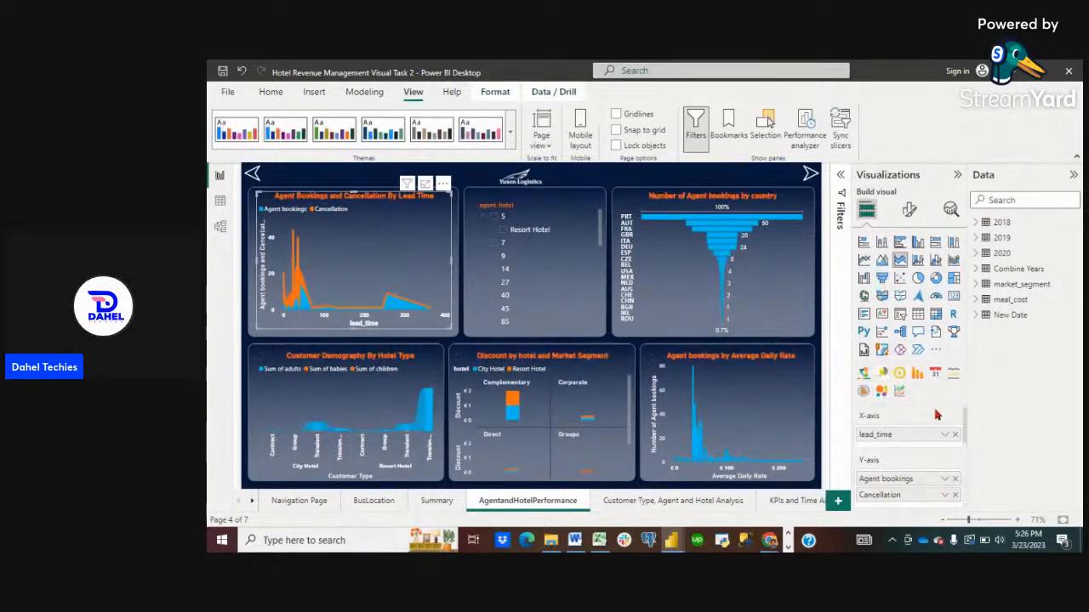
{"action": "scroll", "coordinate": [906, 431], "scroll_direction": "down", "scroll_amount": 1}
{"action": "scroll", "coordinate": [907, 431], "scroll_direction": "up", "scroll_amount": 1}
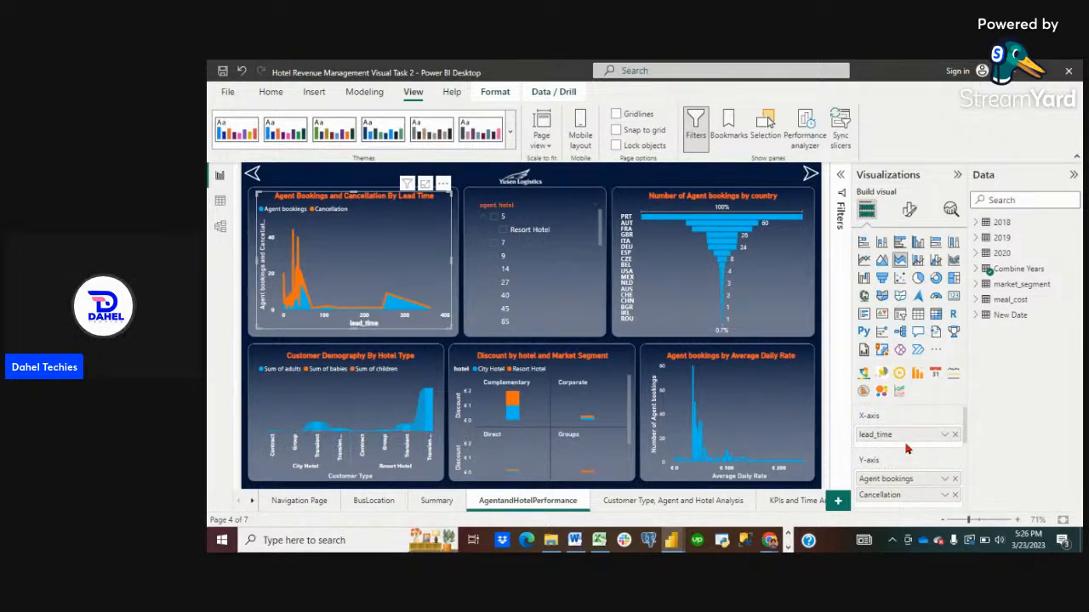
{"action": "scroll", "coordinate": [905, 447], "scroll_direction": "down", "scroll_amount": 1}
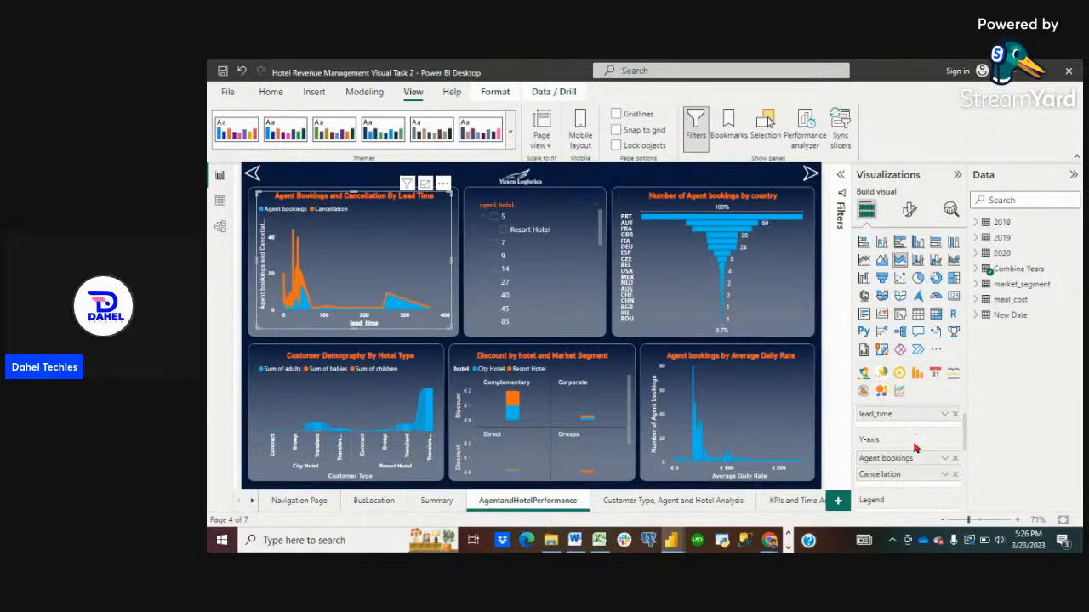
{"action": "scroll", "coordinate": [915, 448], "scroll_direction": "down", "scroll_amount": 1}
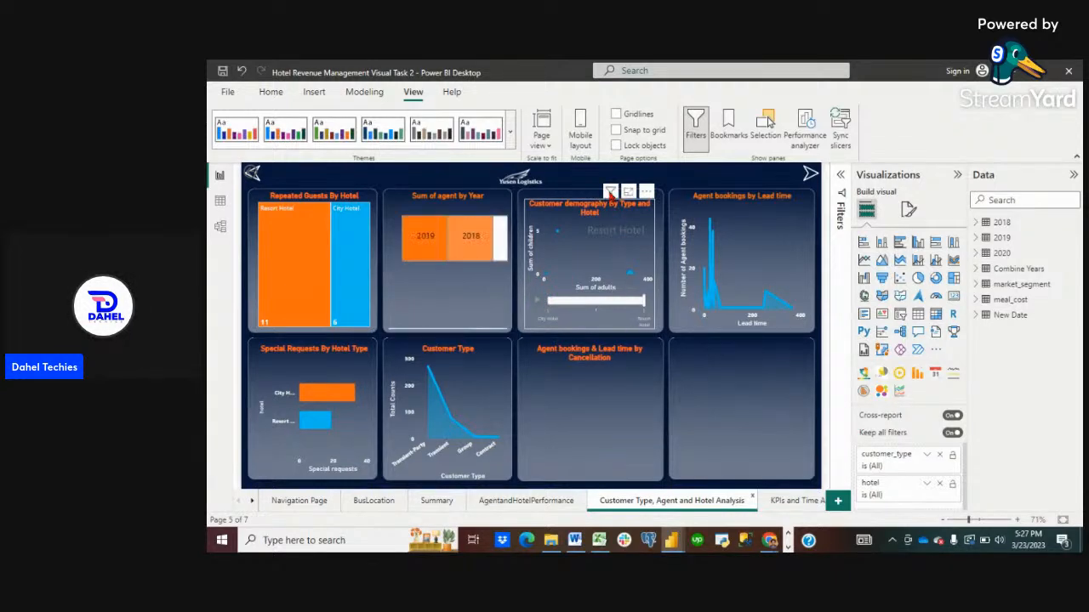
View the Customer demography by Type and Hotel chart in focus mode, examine its fields, play its hotel animation and return to the report.
{"action": "left_click", "coordinate": [609, 193]}
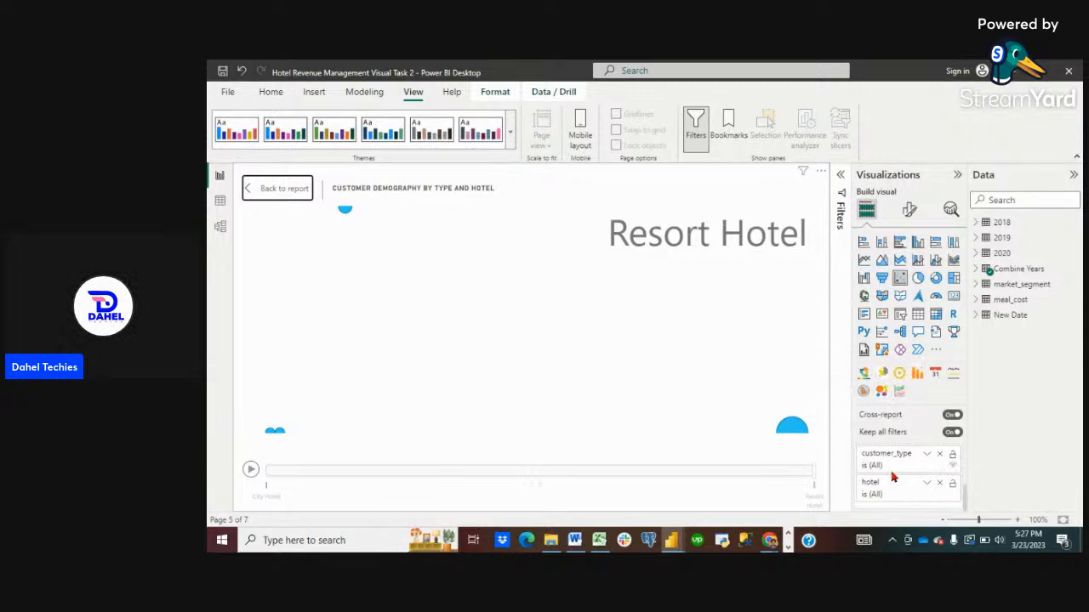
{"action": "scroll", "coordinate": [892, 478], "scroll_direction": "up", "scroll_amount": 5}
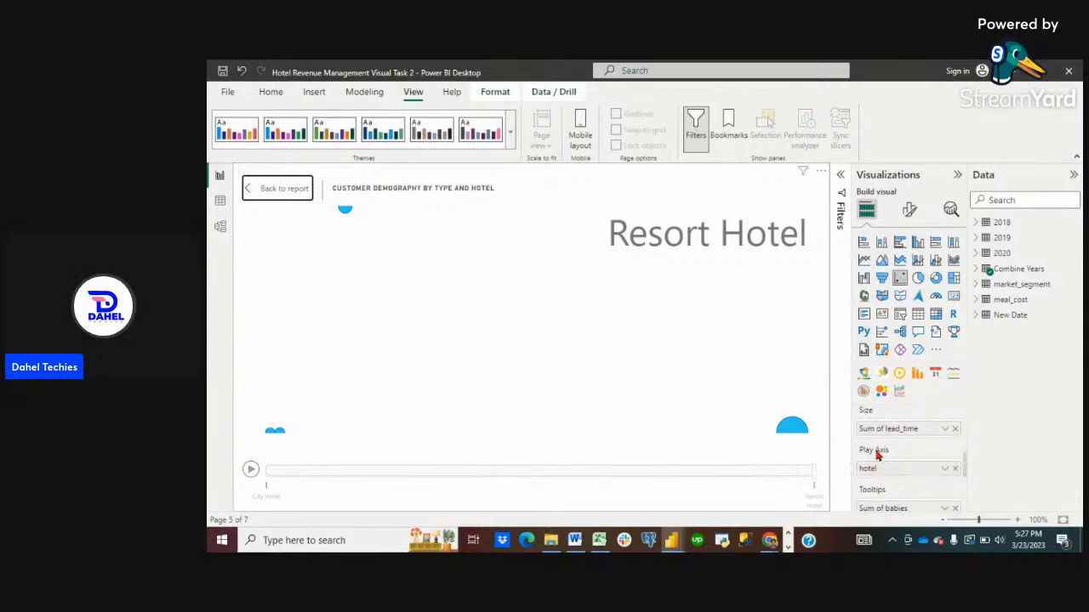
{"action": "left_click", "coordinate": [251, 472]}
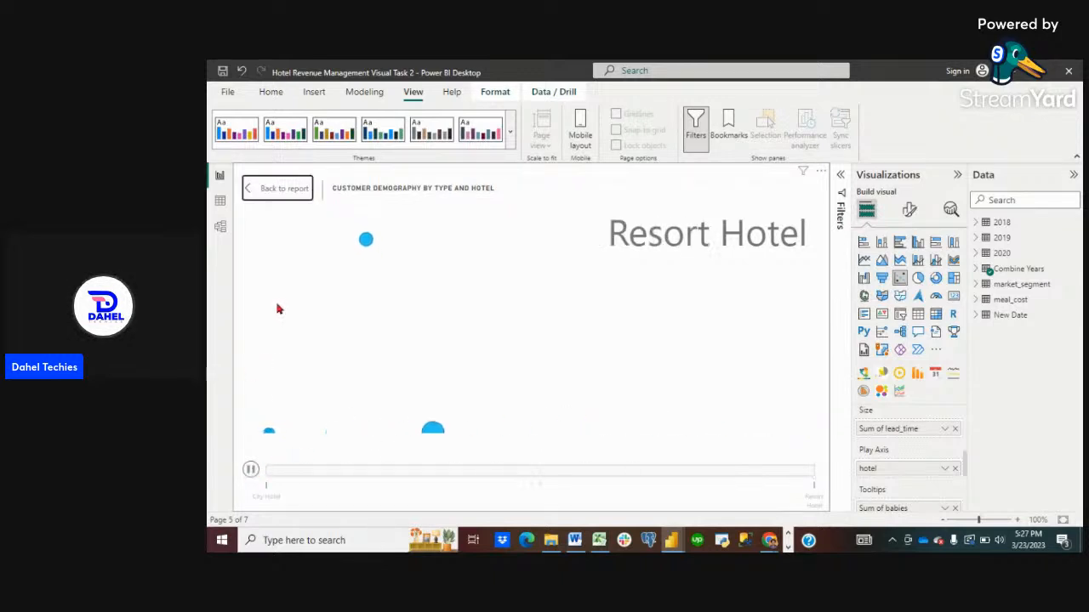
{"action": "left_click", "coordinate": [250, 471]}
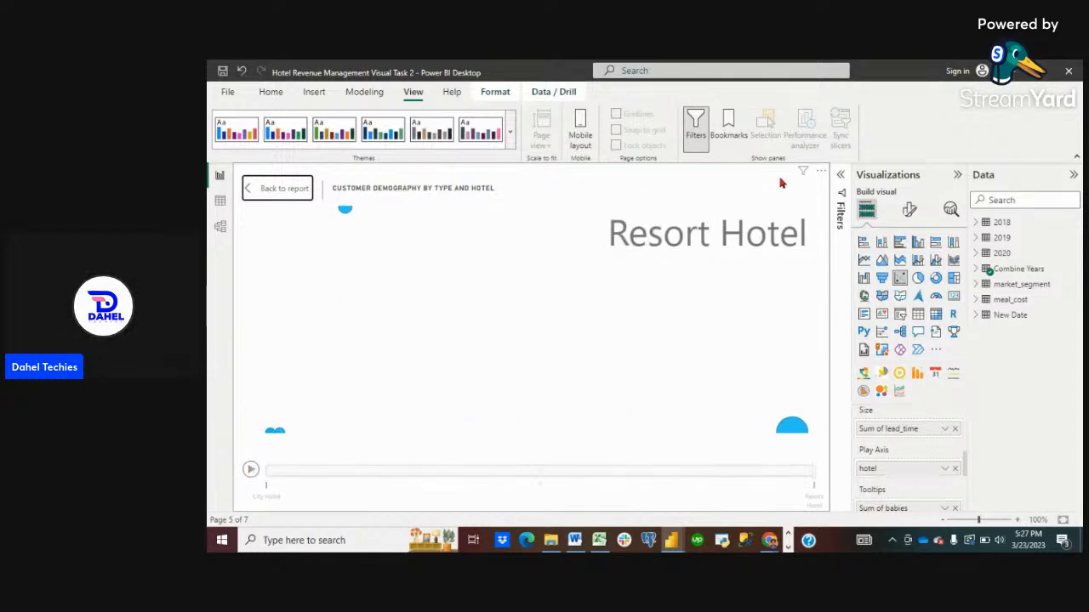
{"action": "left_click", "coordinate": [277, 193]}
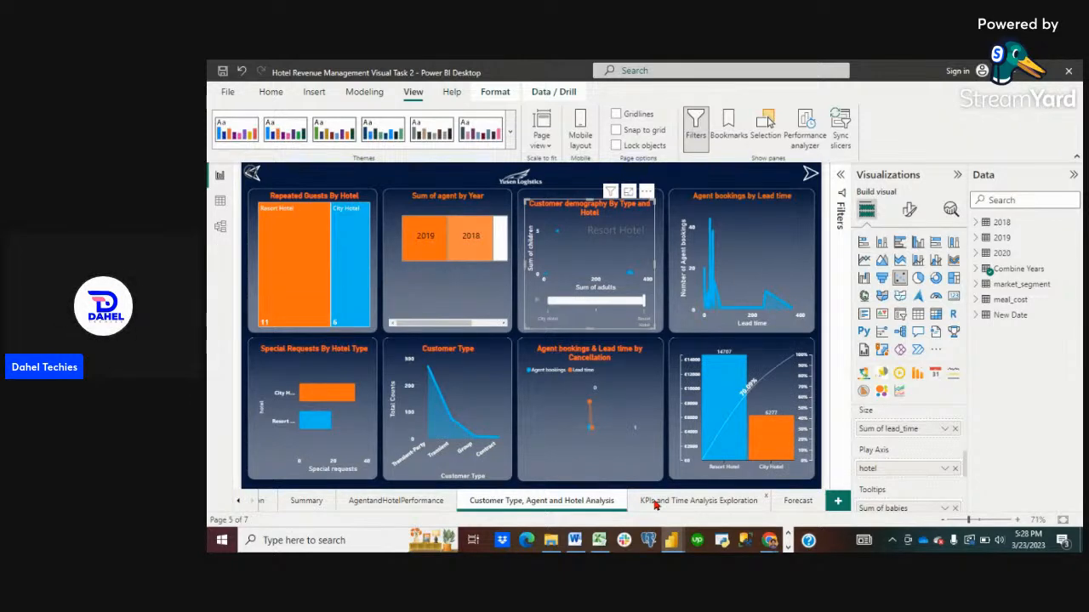
View the KPIs and Time Analysis Exploration page and return to the Navigation Page through the report's home link.
{"action": "left_click", "coordinate": [654, 502]}
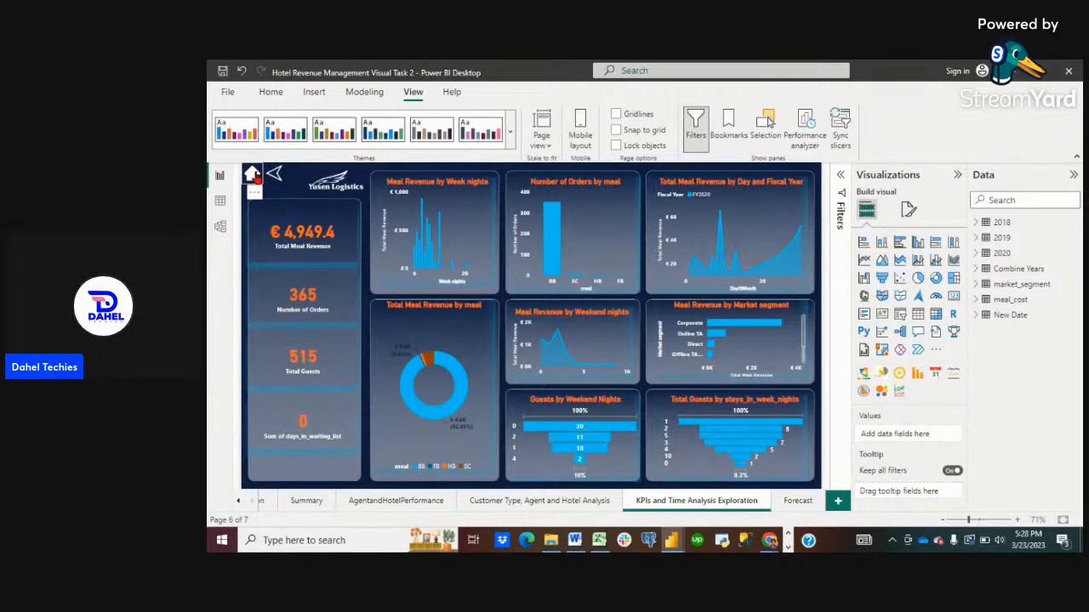
{"action": "left_click", "coordinate": [252, 174], "text": "ctrl"}
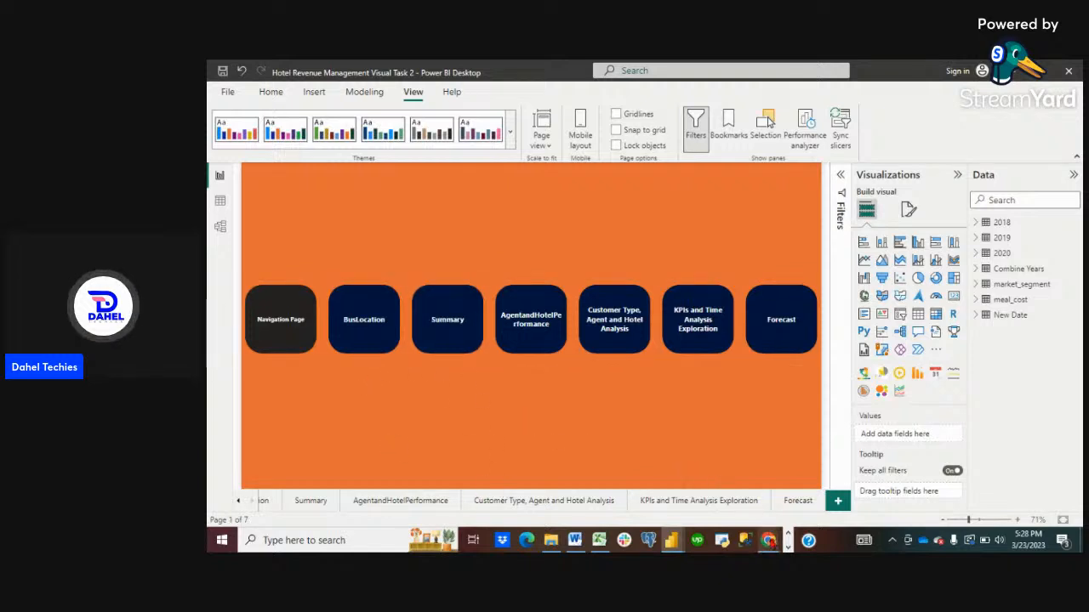
{"action": "mouse_move", "coordinate": [769, 541]}
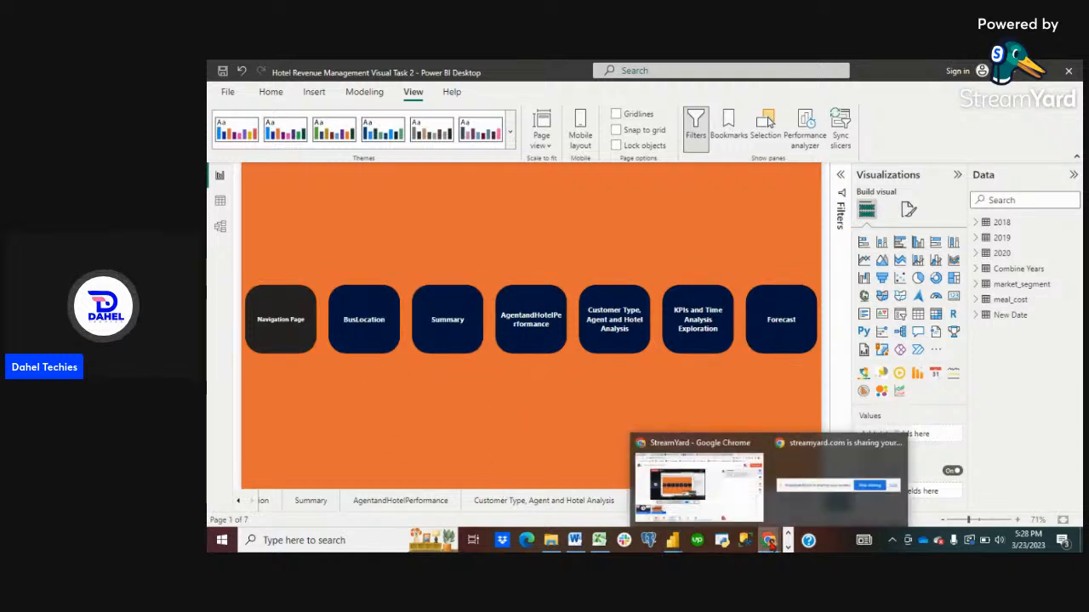
{"action": "left_click", "coordinate": [708, 502]}
{"action": "left_click", "coordinate": [376, 446]}
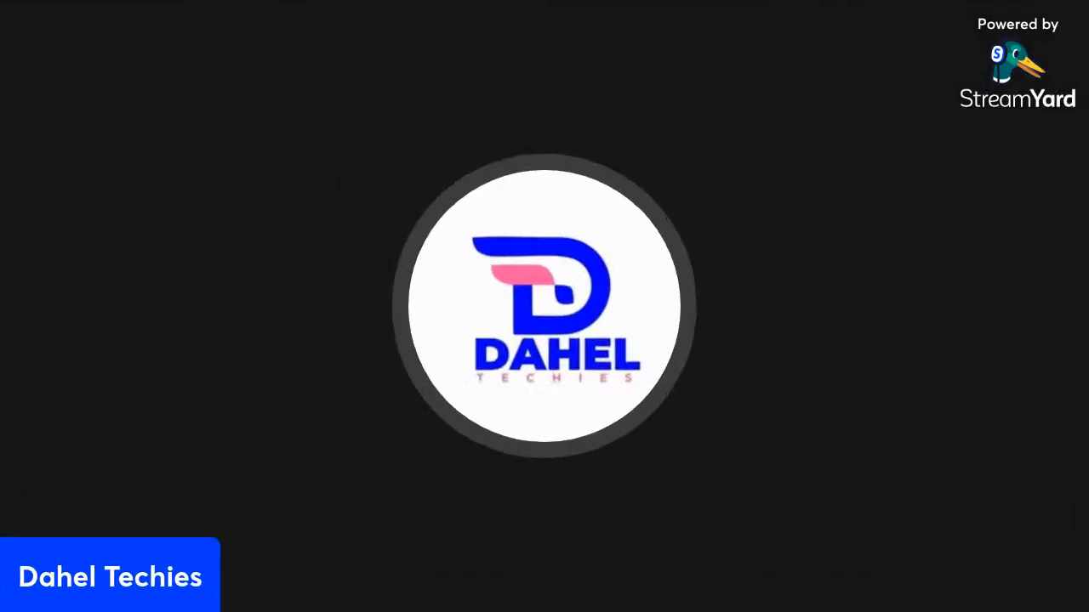